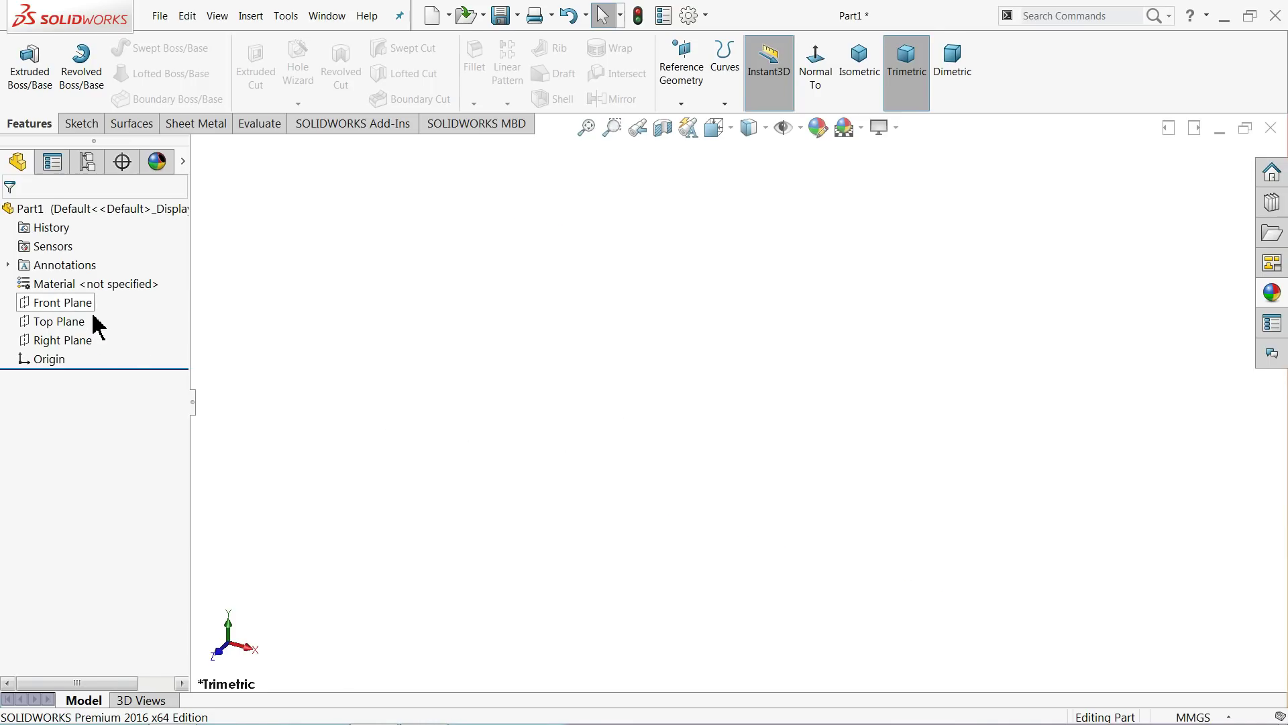
Step: Start a sketch on the Right Plane and draw a circle of about 87 mm radius centred on the origin
click(49, 341)
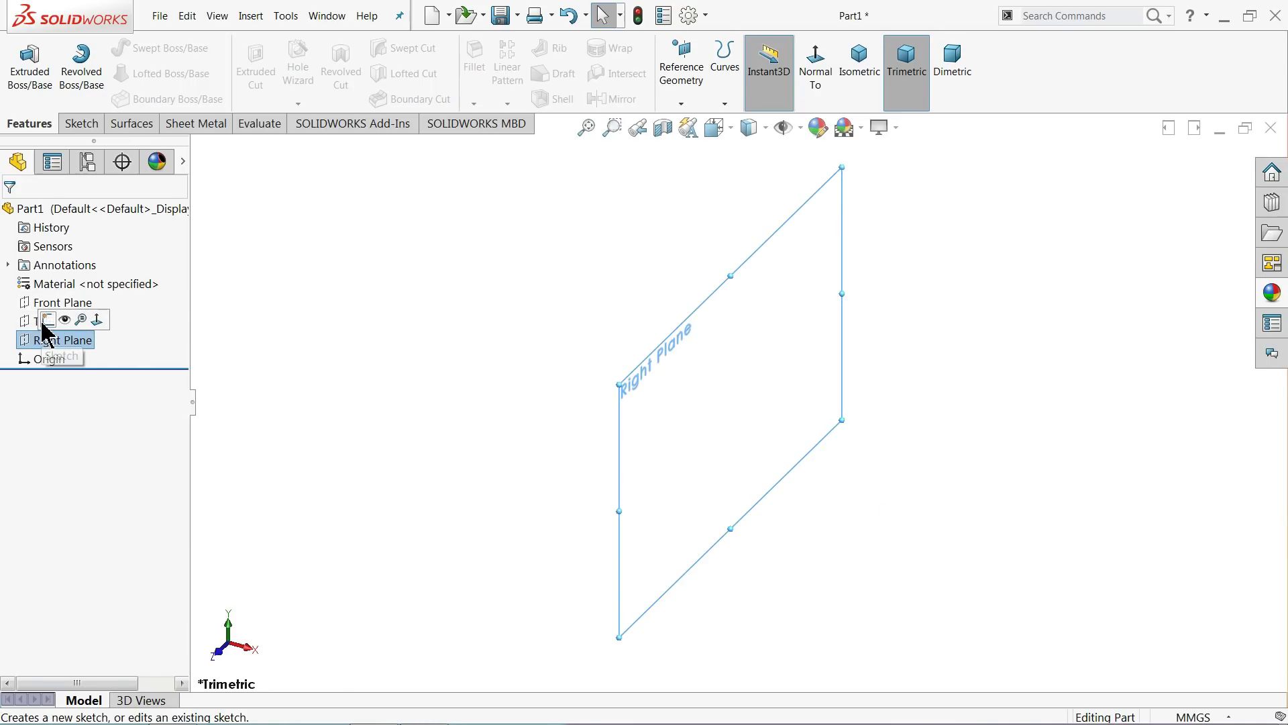
click(47, 321)
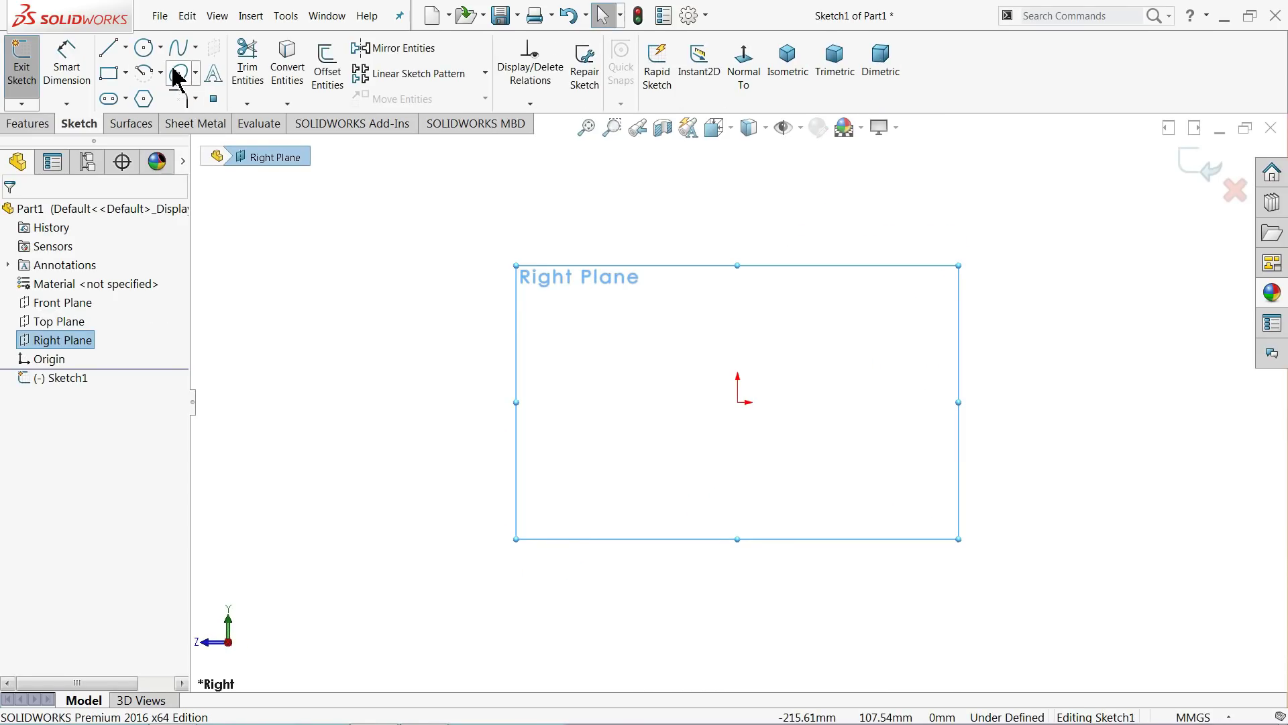
click(143, 48)
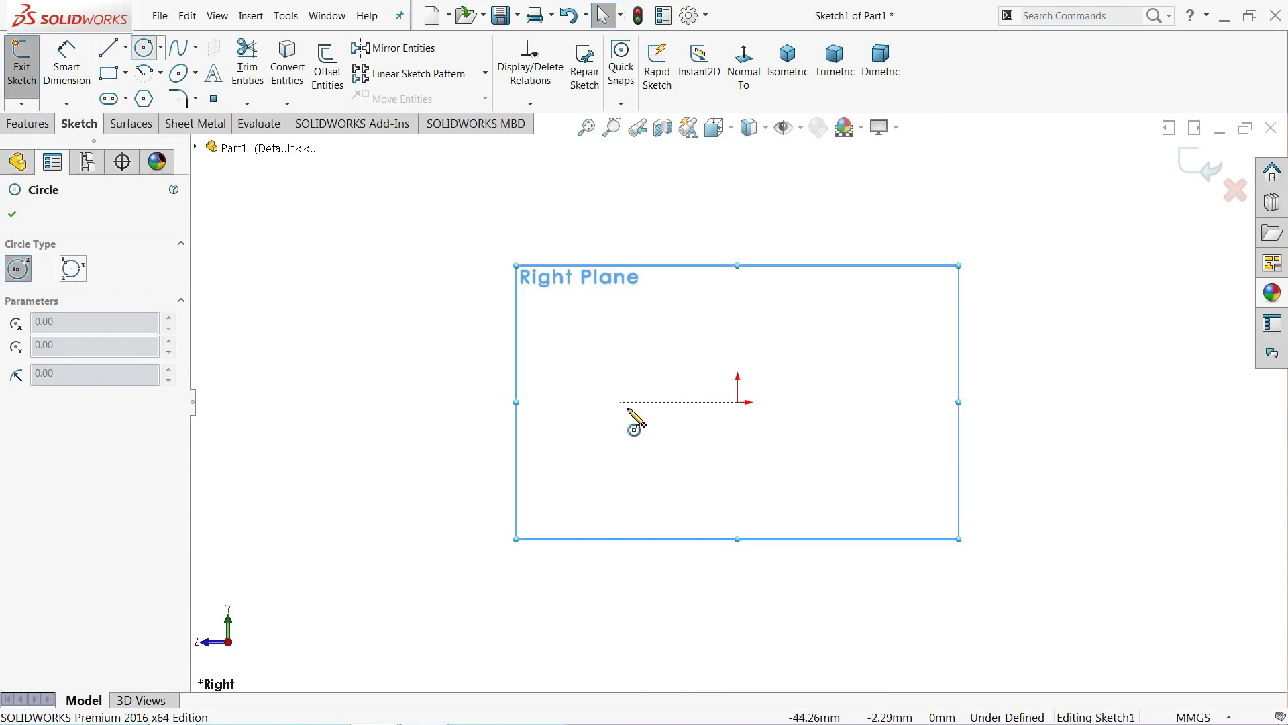
click(738, 402)
click(682, 209)
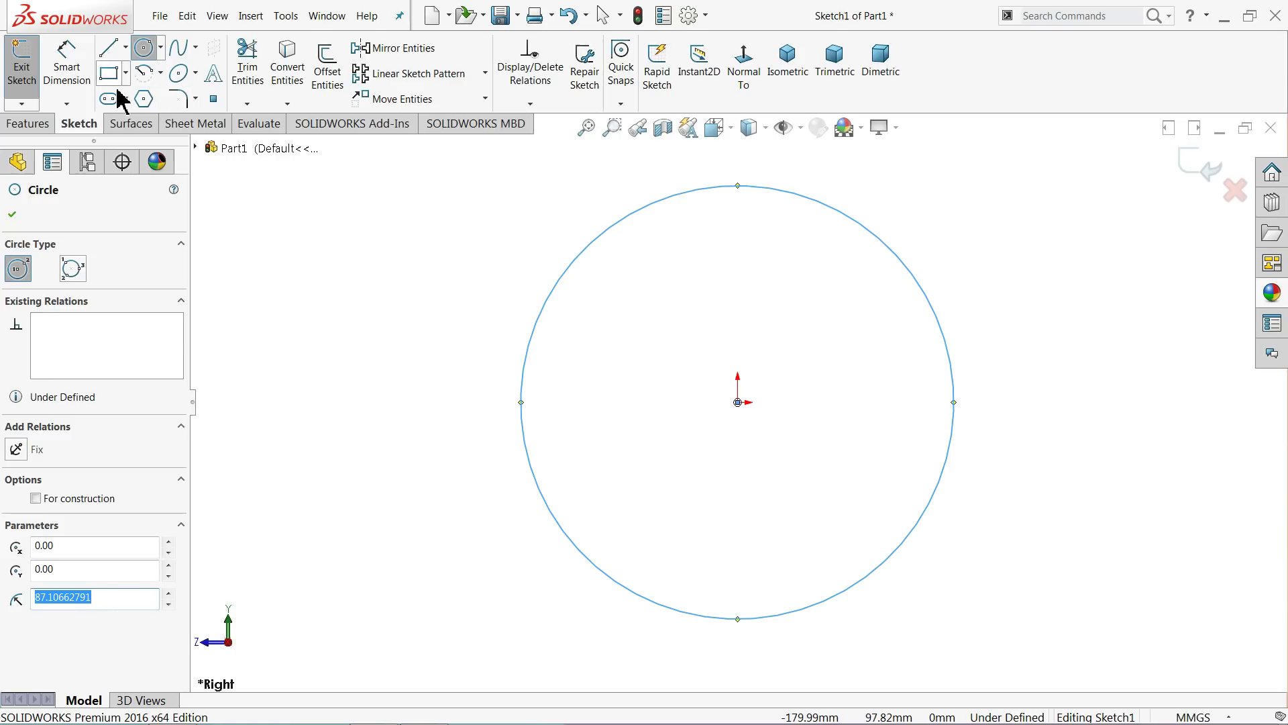
Step: Dimension the circle's diameter as 20 mm
click(66, 67)
click(524, 404)
click(459, 406)
text(20)
key(Return)
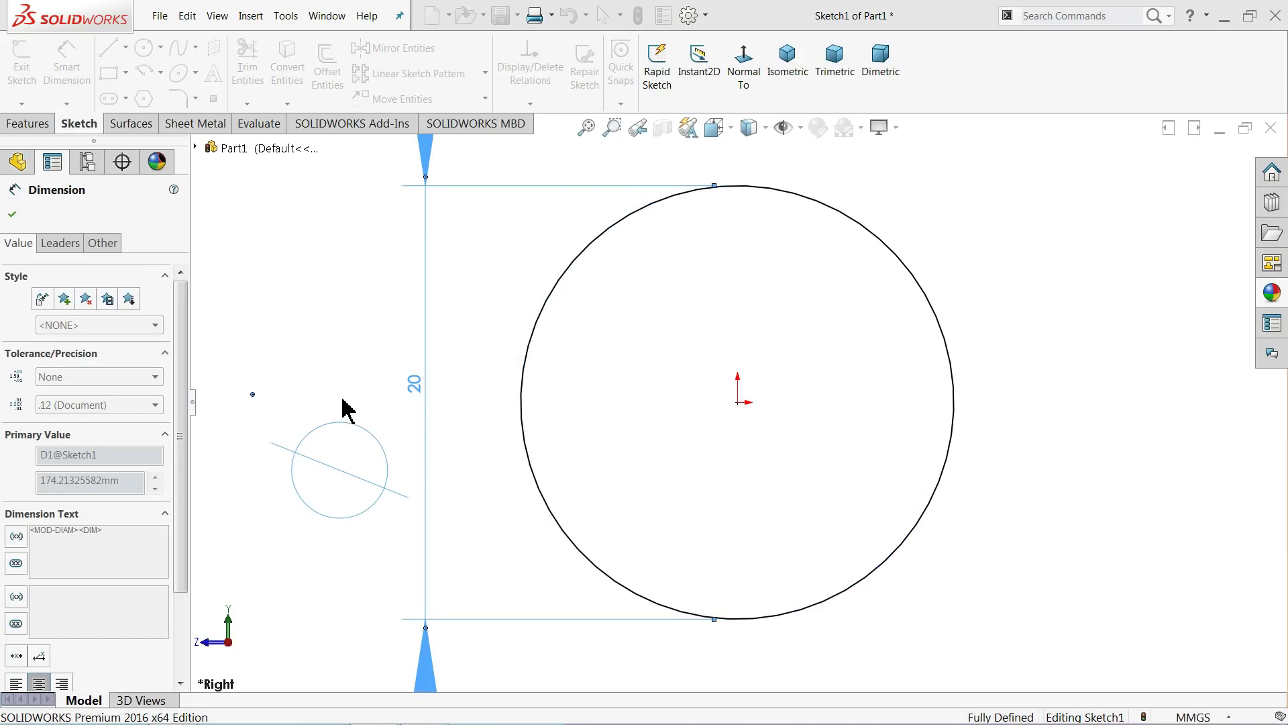
Step: Extrude the circle 7 mm with a Blind end condition to form a solid disc
click(20, 124)
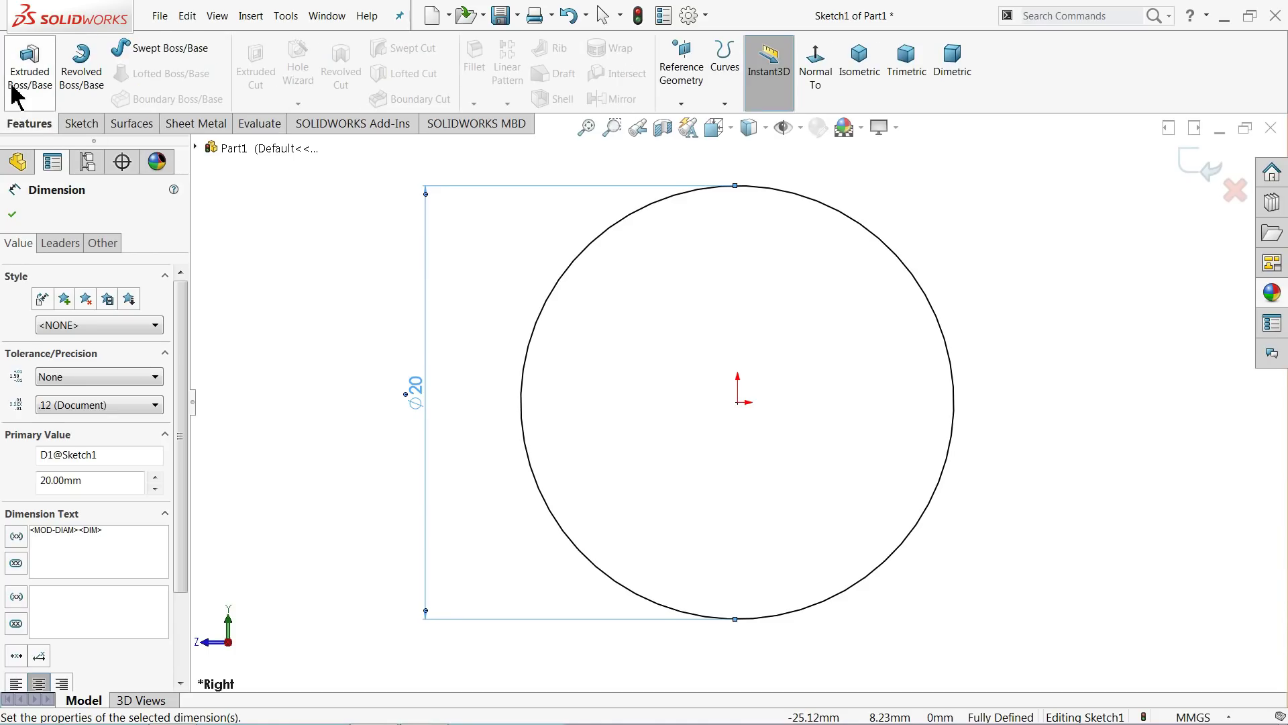
click(13, 91)
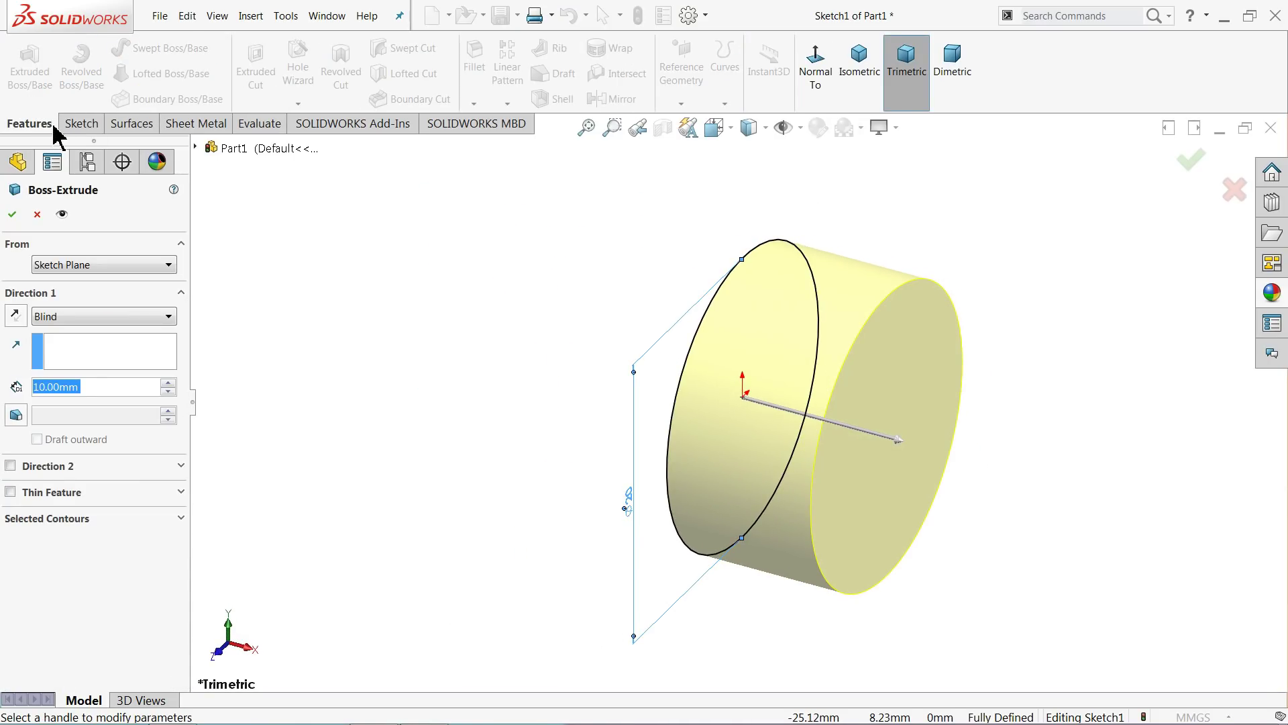
text(7)
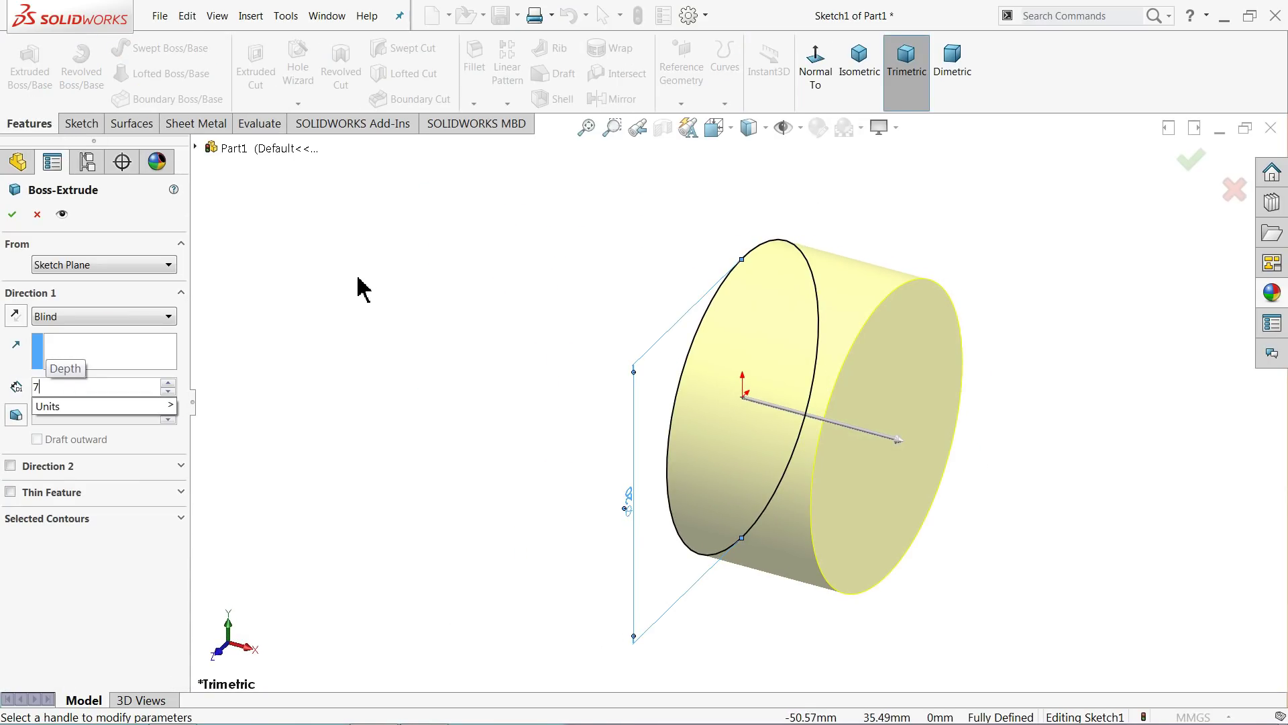
key(Return)
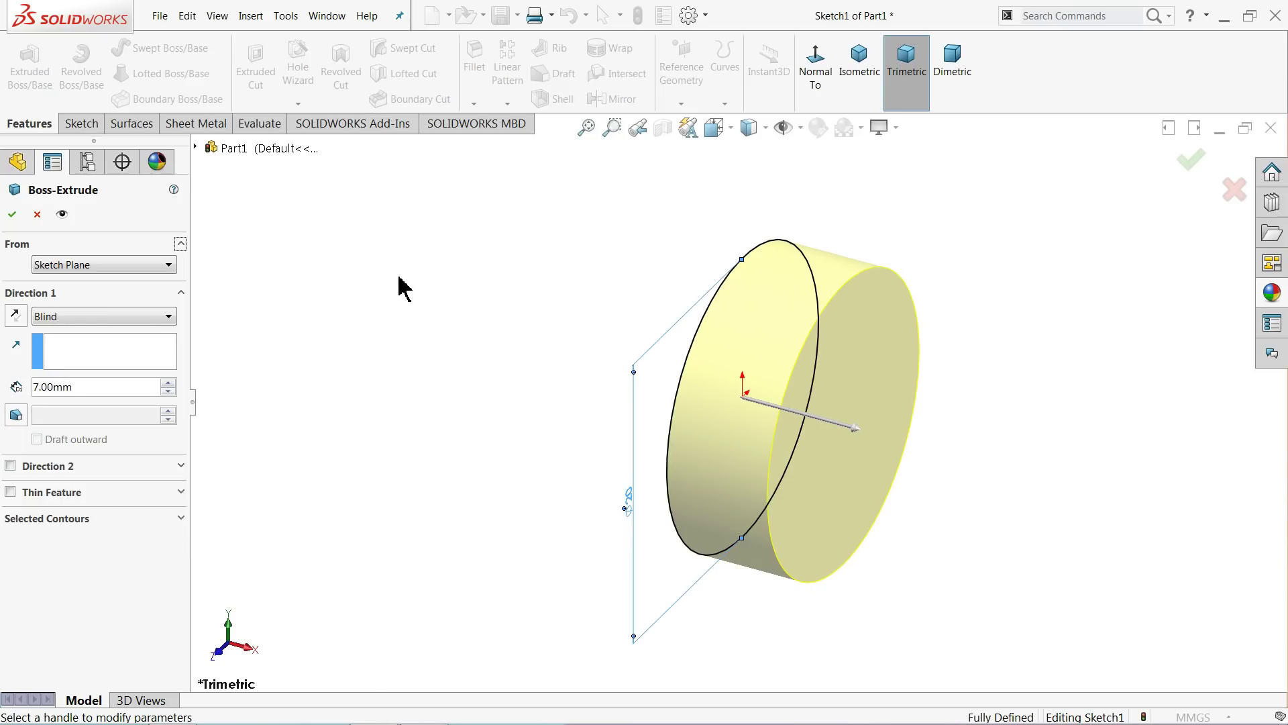
click(10, 220)
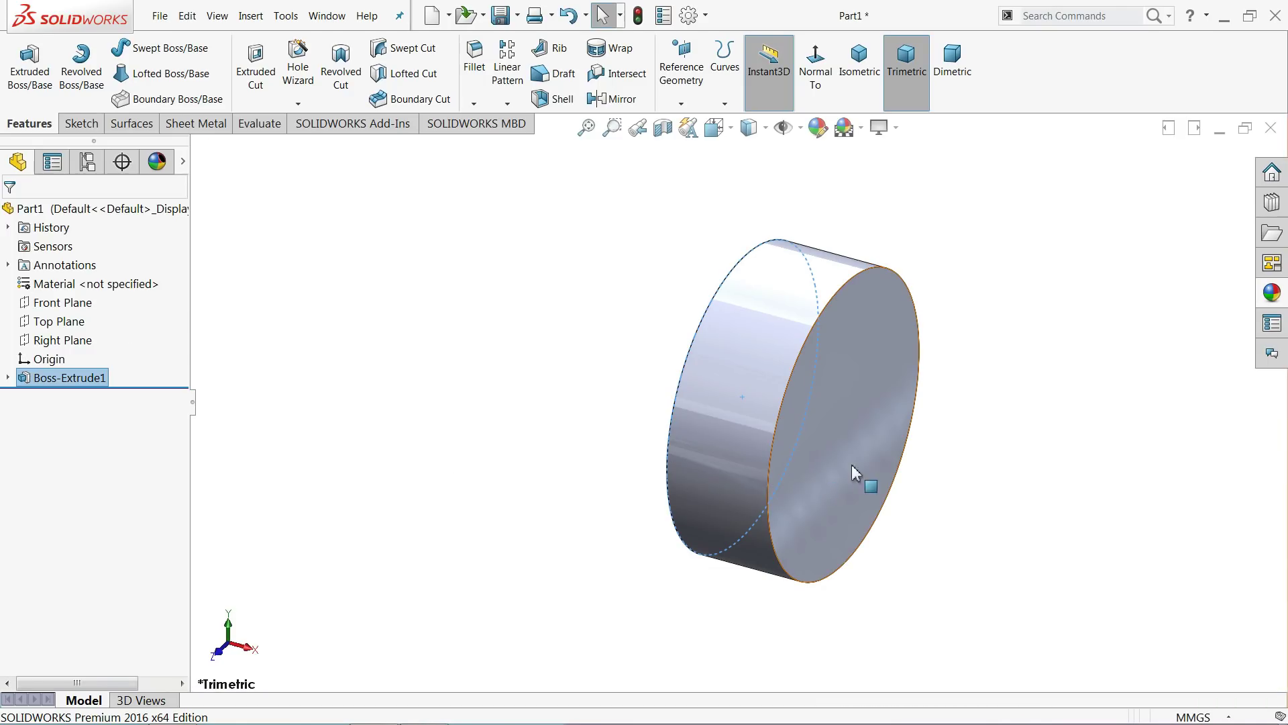
Step: Start a sketch on the disc's front face and draw a circle about 22 mm in diameter centred directly above the origin
click(847, 413)
click(901, 377)
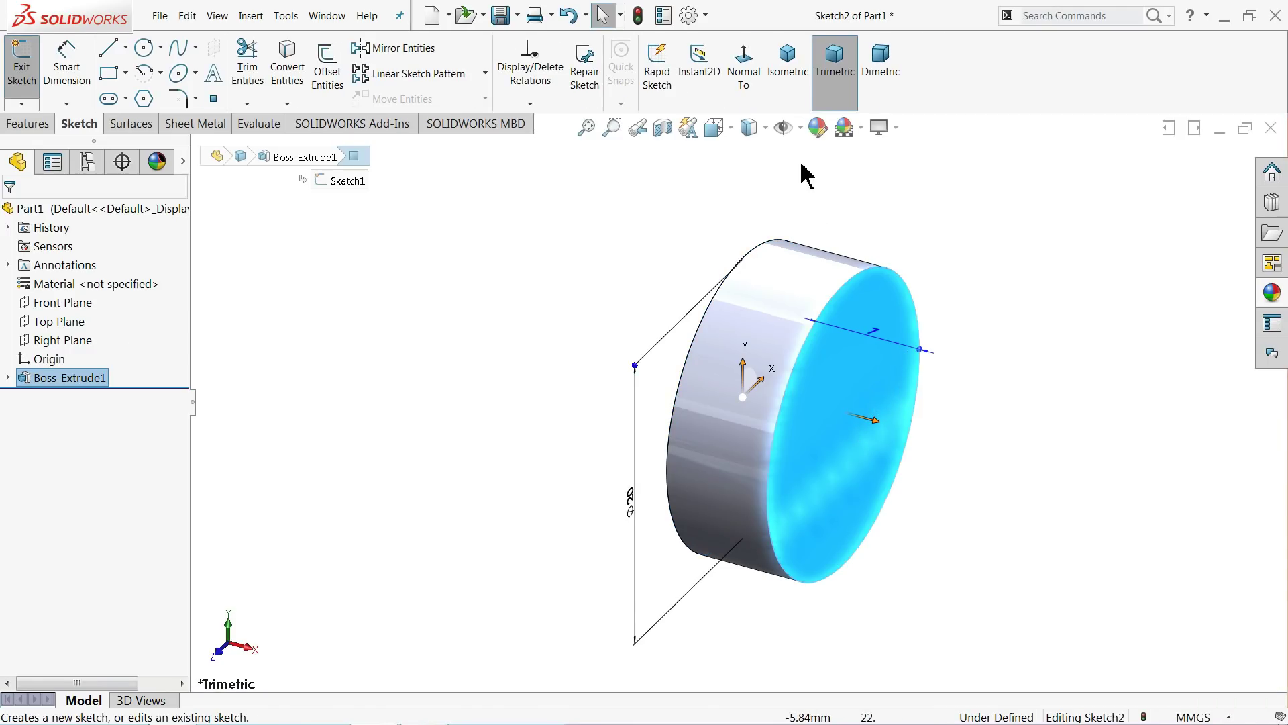
click(746, 81)
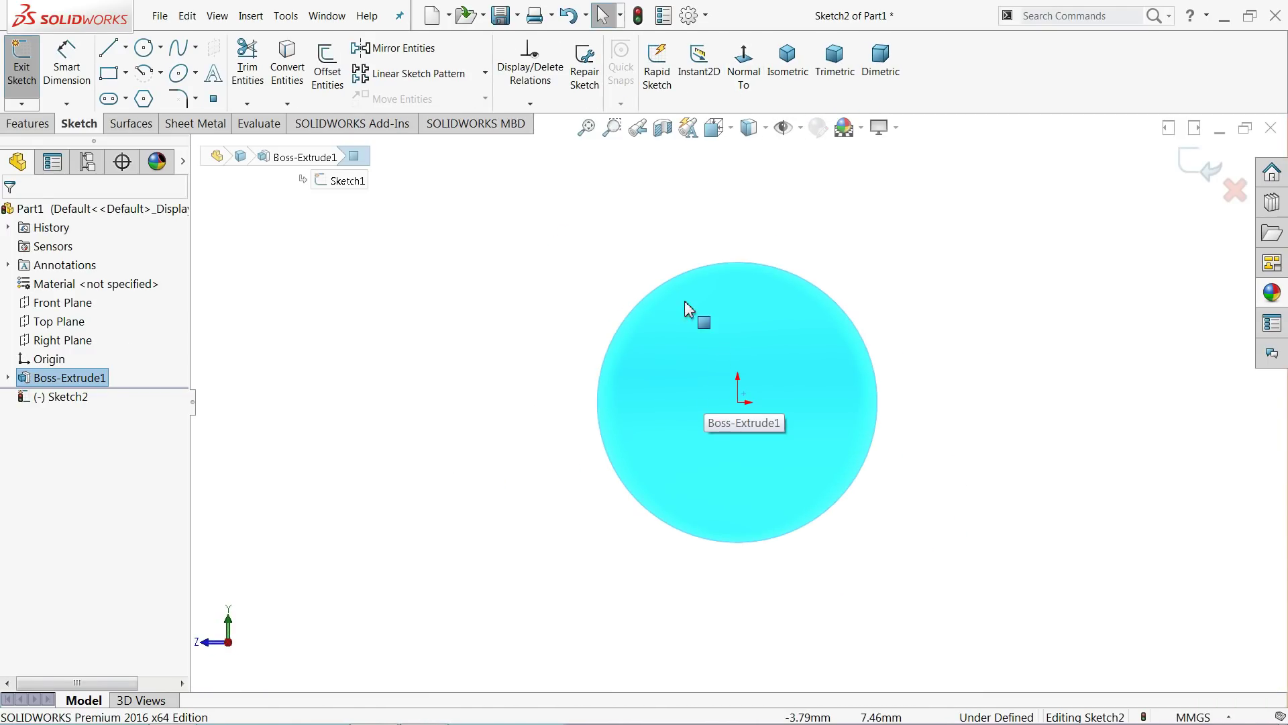
click(144, 48)
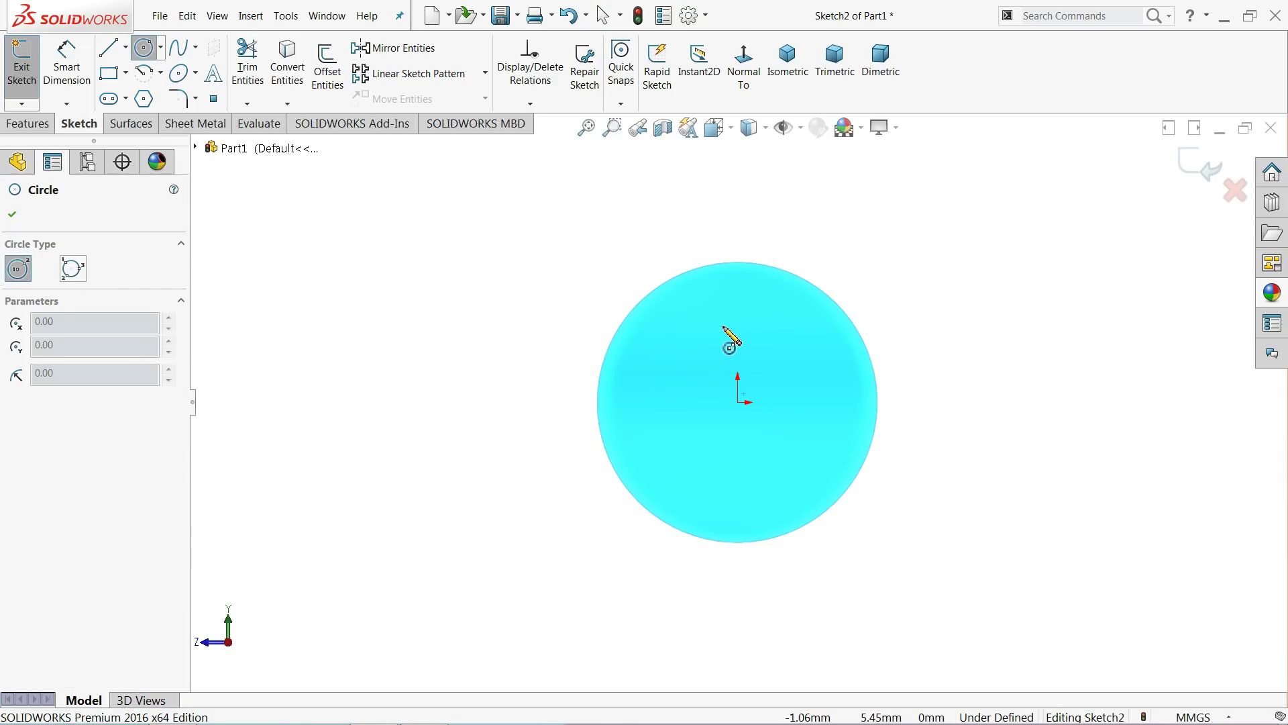
drag(738, 326, 759, 173)
Step: Dimension the offset circle's diameter as 20 mm
click(68, 67)
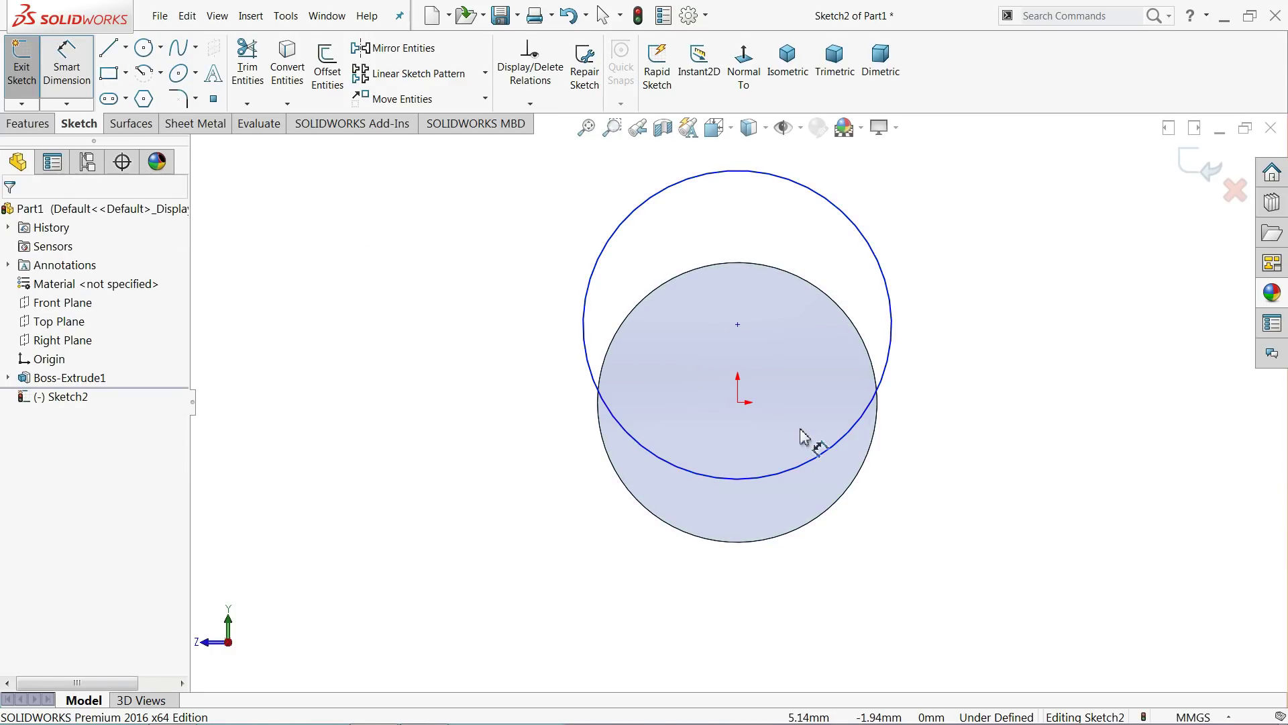
scroll(872, 402, down, 3)
click(898, 327)
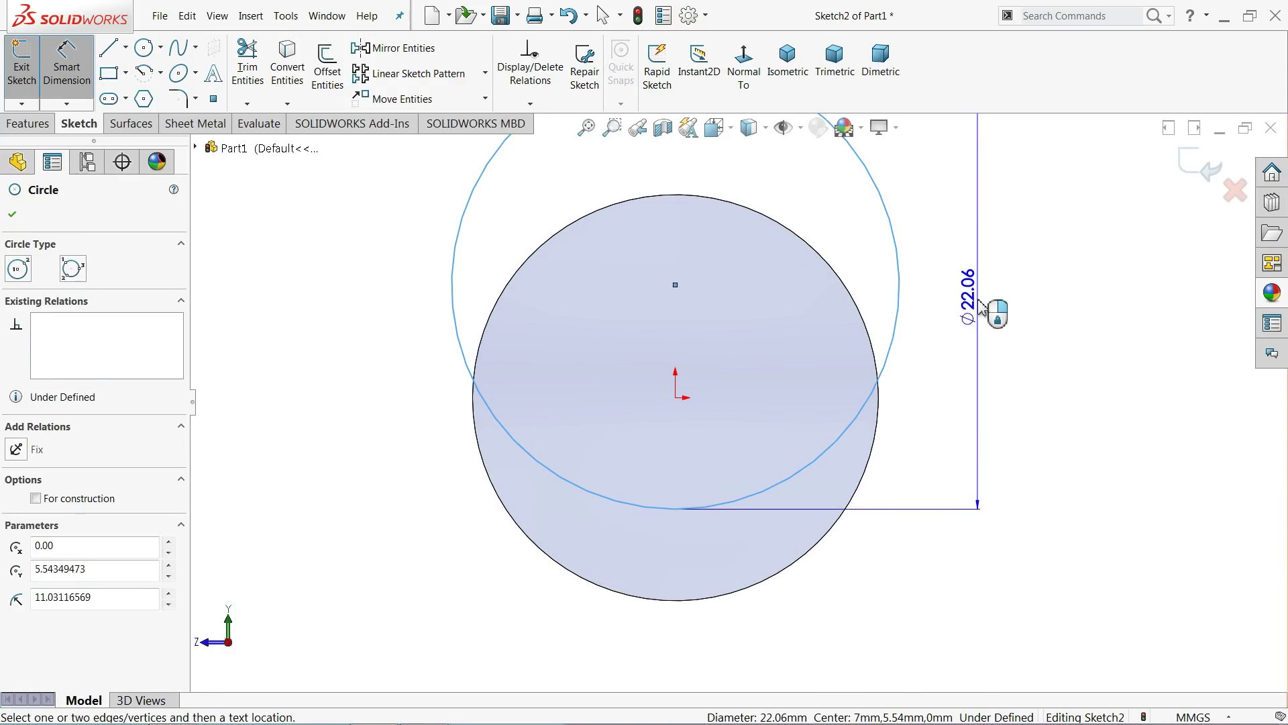
click(987, 311)
text(20)
click(895, 303)
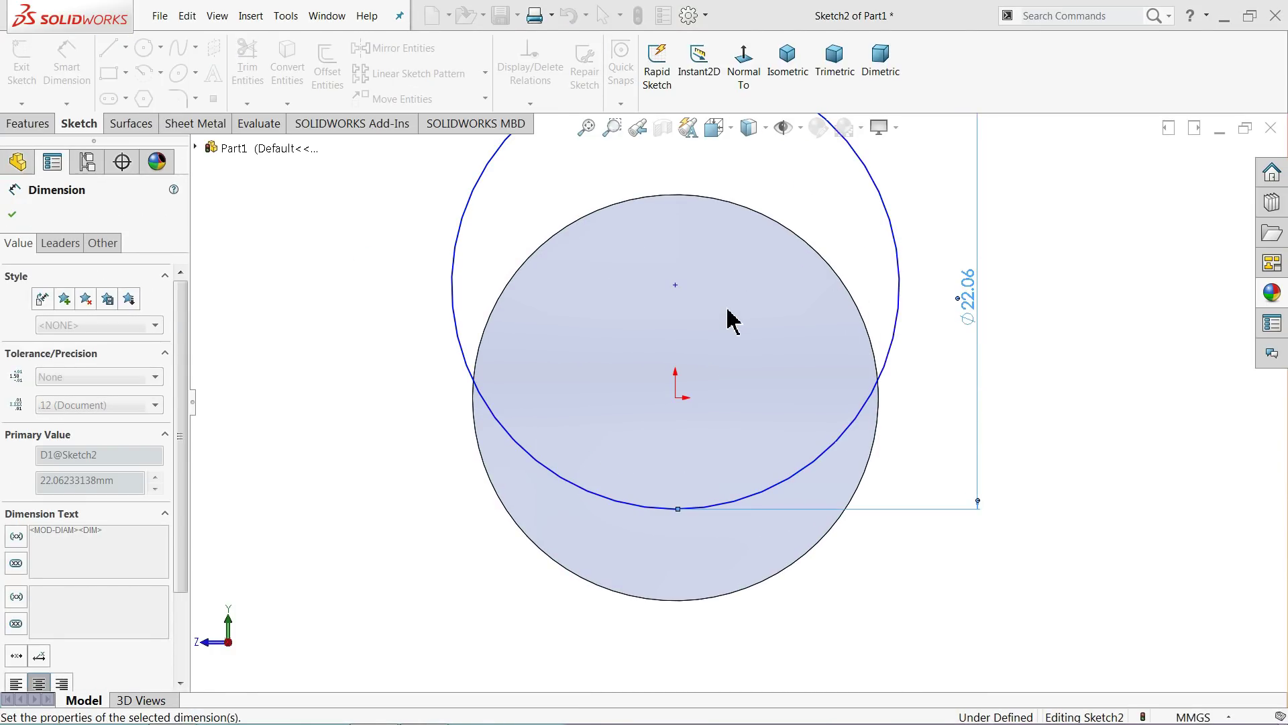
Step: Dimension the vertical distance between the offset circle's centre and the origin as 5 mm
click(674, 285)
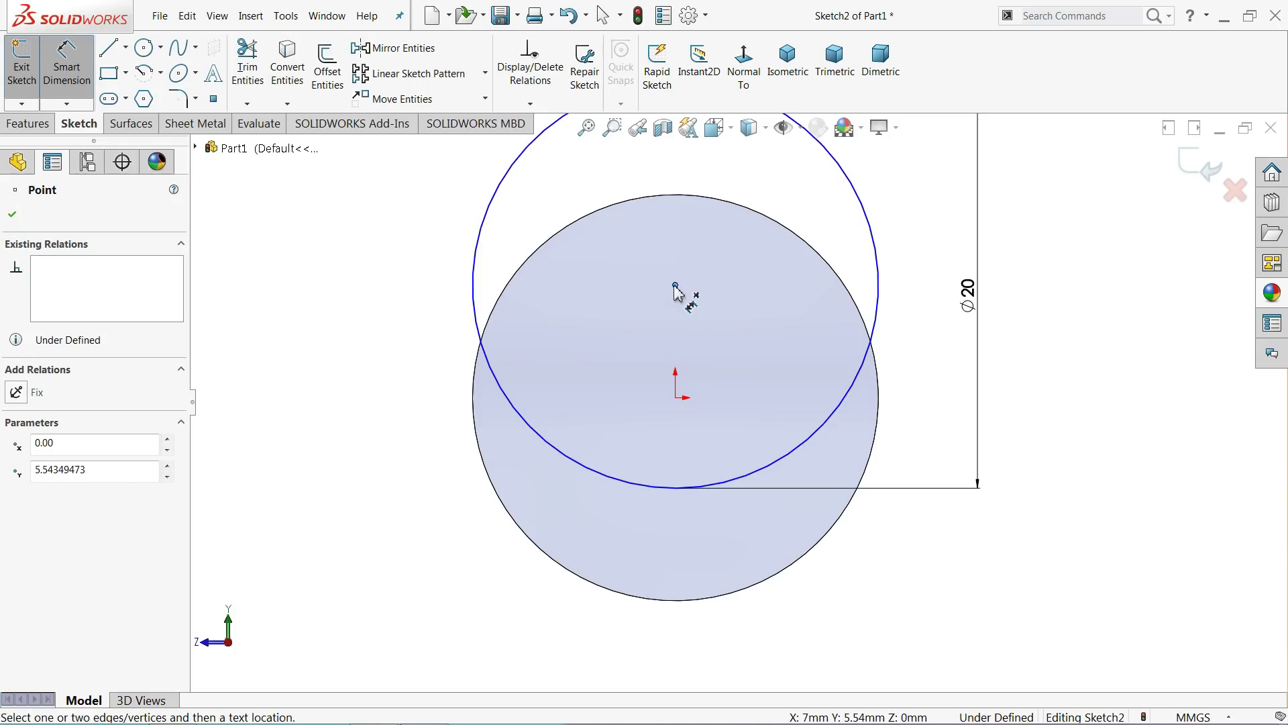
click(676, 398)
click(370, 356)
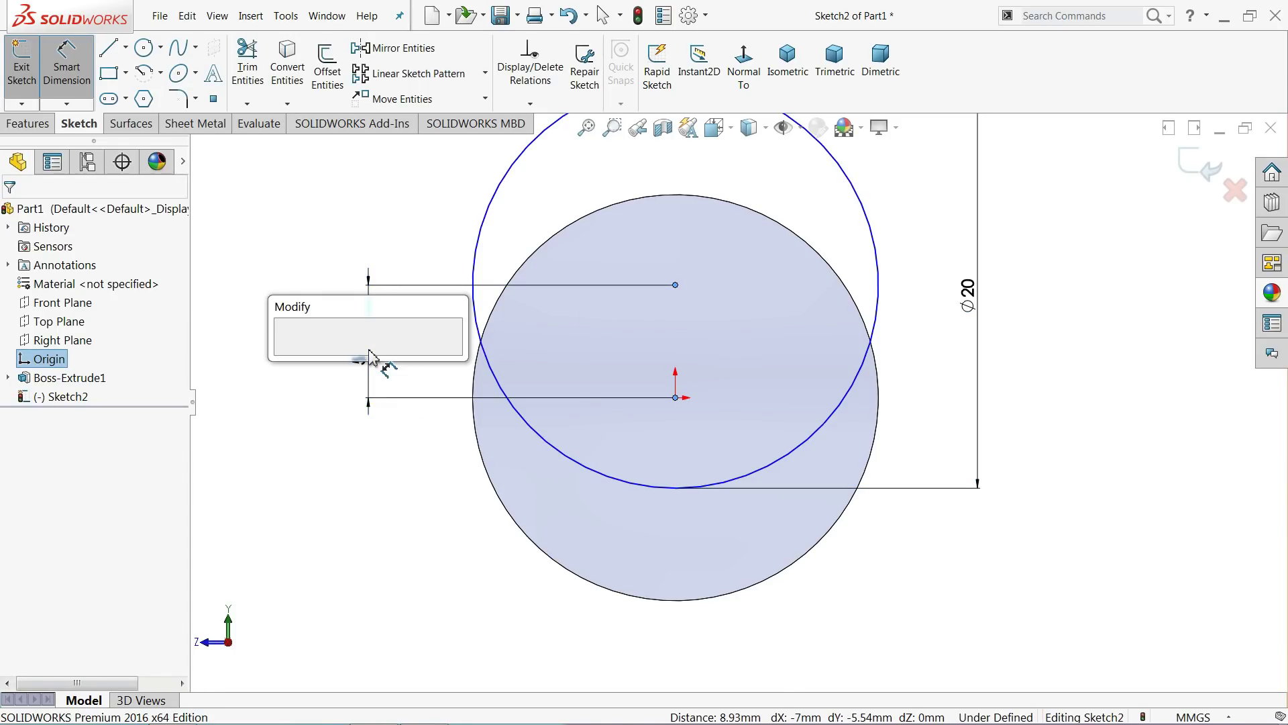
text(5)
key(Return)
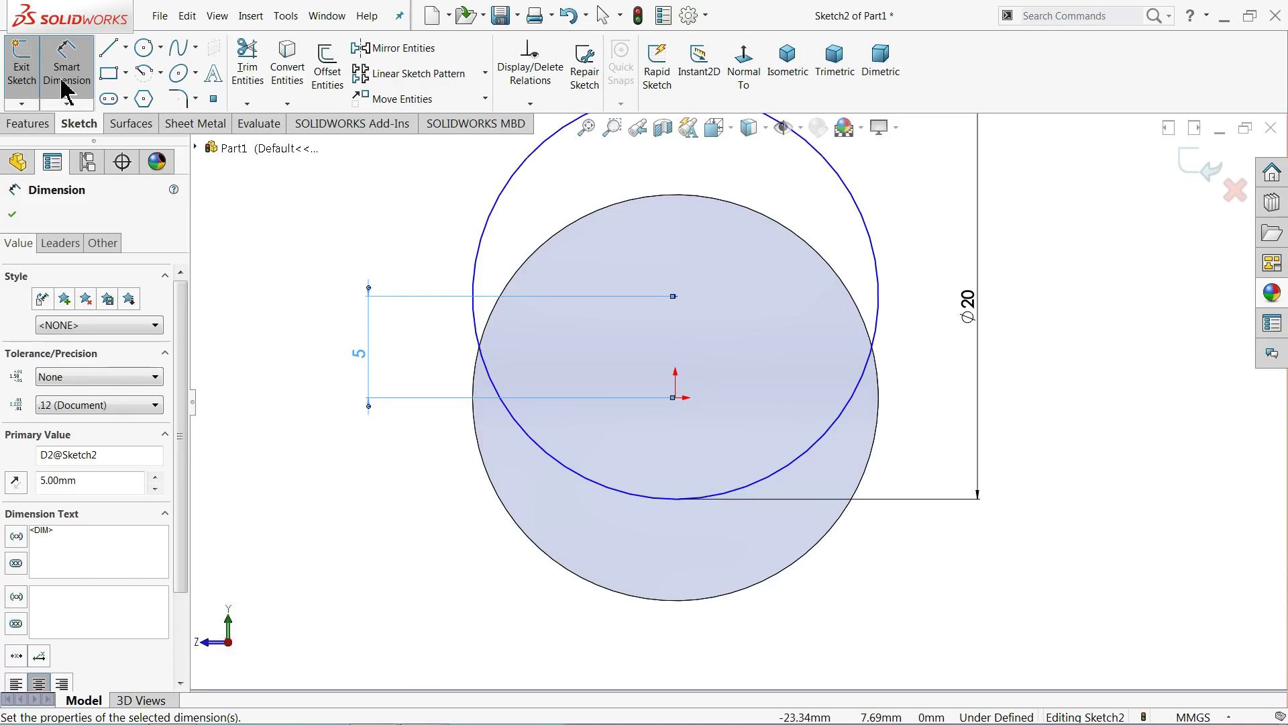
click(66, 67)
click(247, 253)
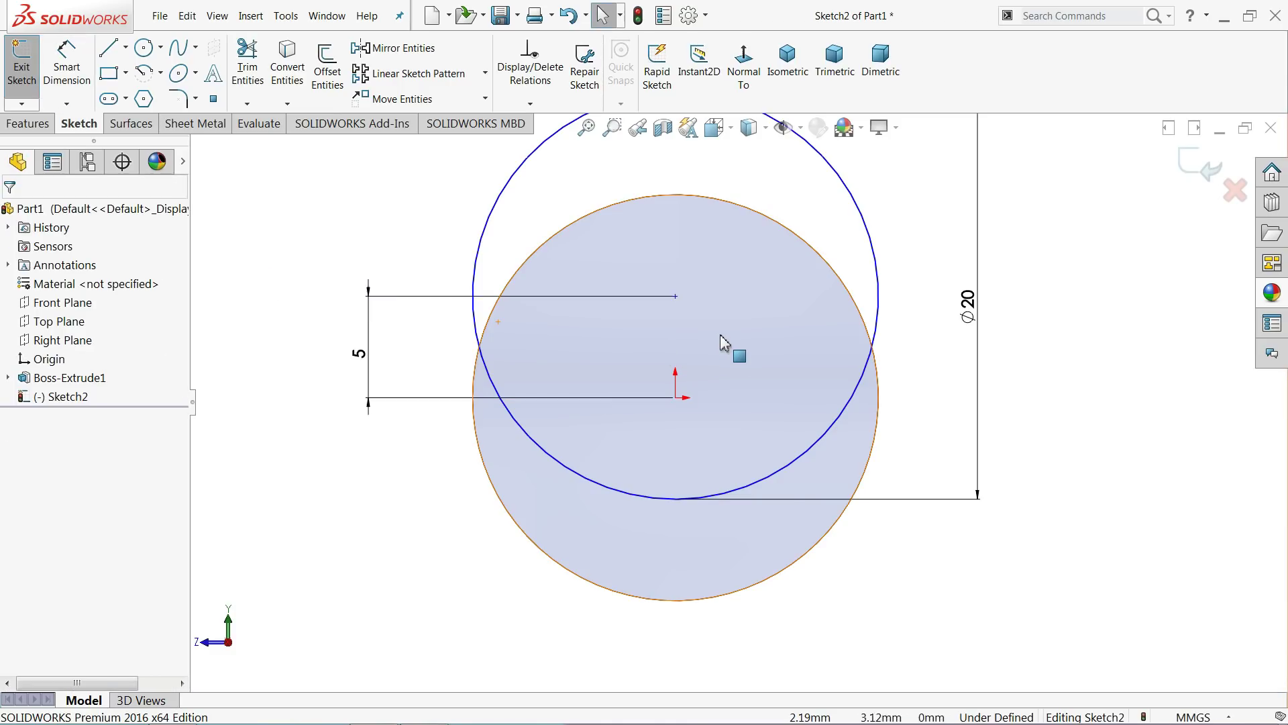
Step: Add a Vertical relation between the offset circle's centre and the origin
click(676, 296)
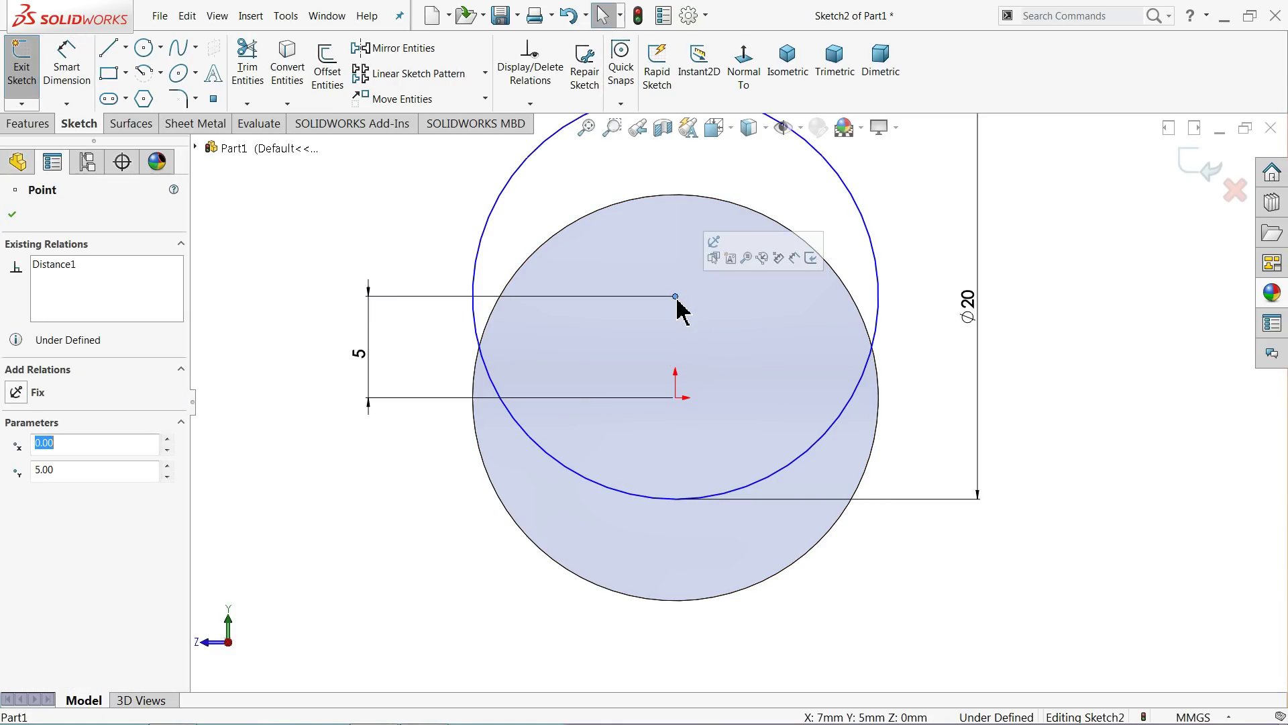
ctrl+click(676, 399)
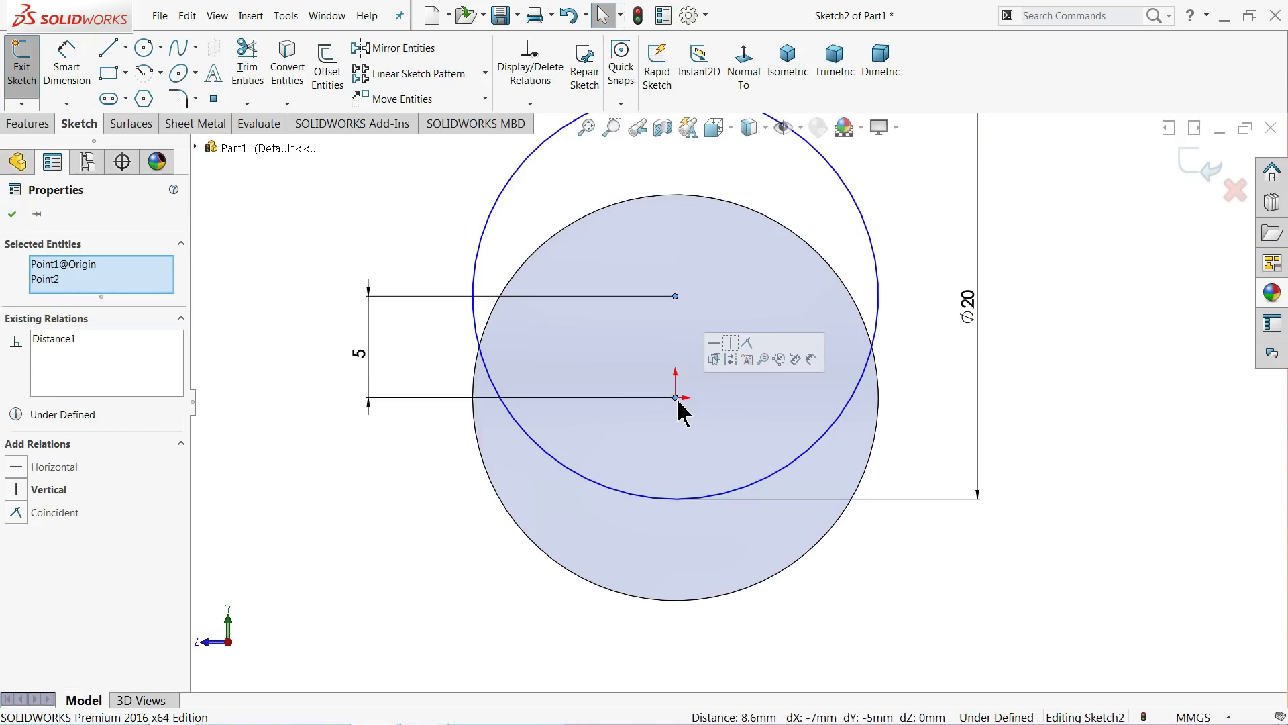
click(732, 344)
click(446, 221)
key(f)
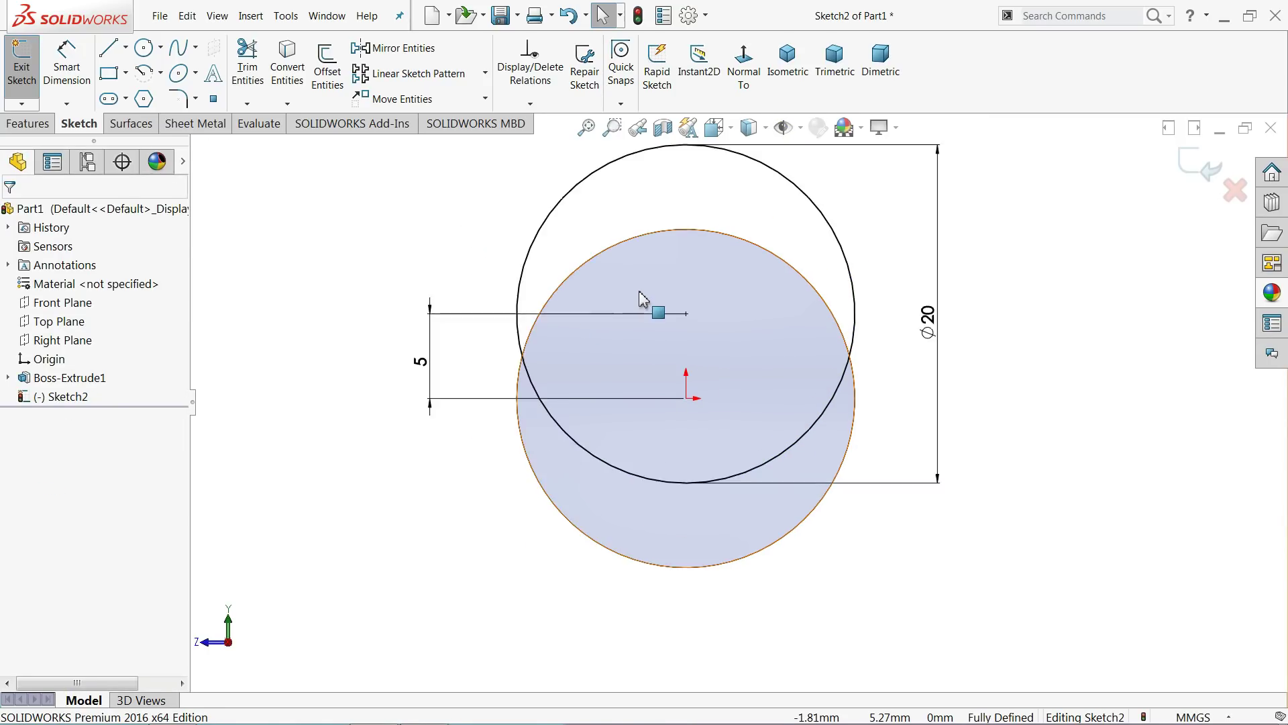
Step: Extrude the offset circle 4 mm outward from the disc's face, merged with the existing body
mouse_move(497, 265)
middle_down()
mouse_move(517, 273)
mouse_move(524, 311)
mouse_move(776, 382)
middle_up()
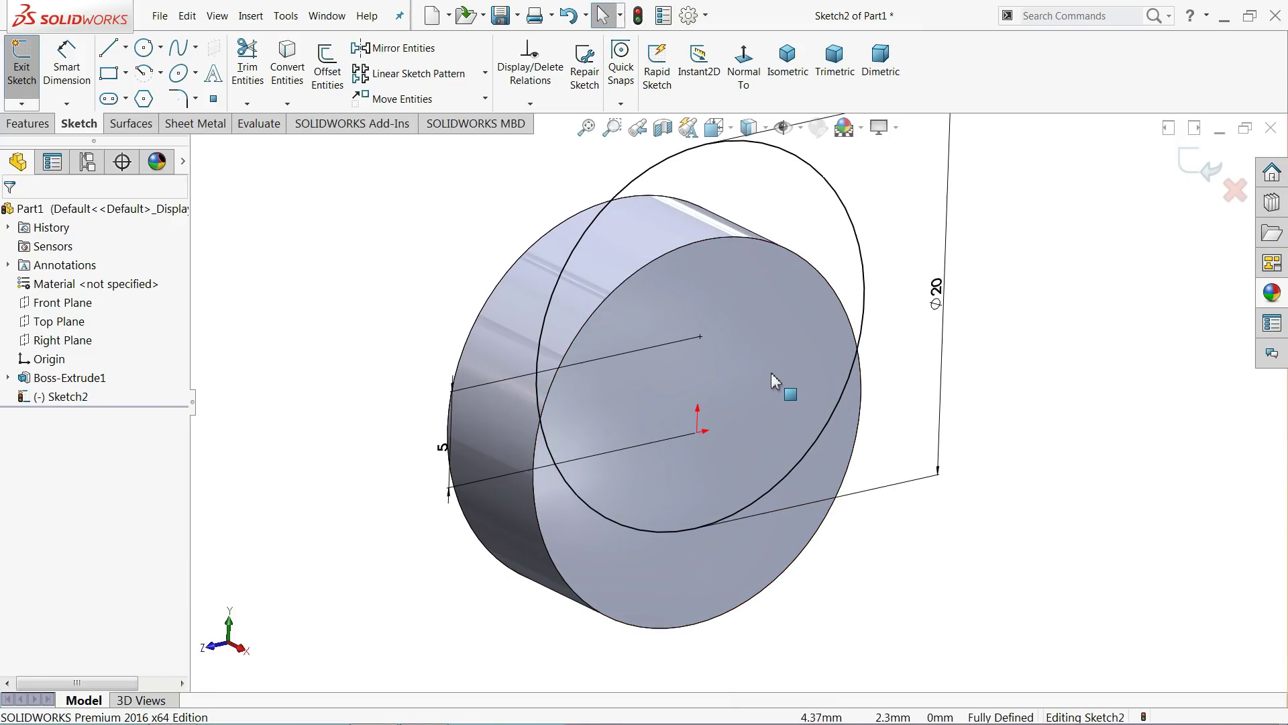
click(28, 124)
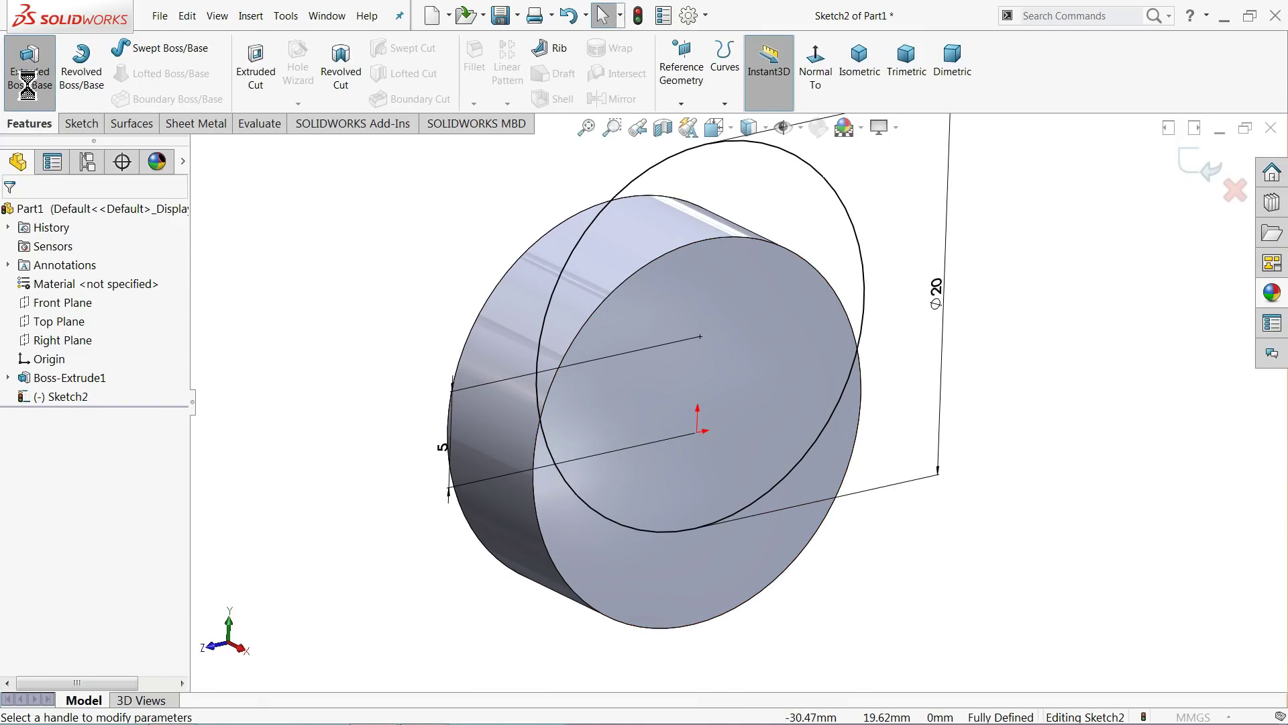
click(32, 79)
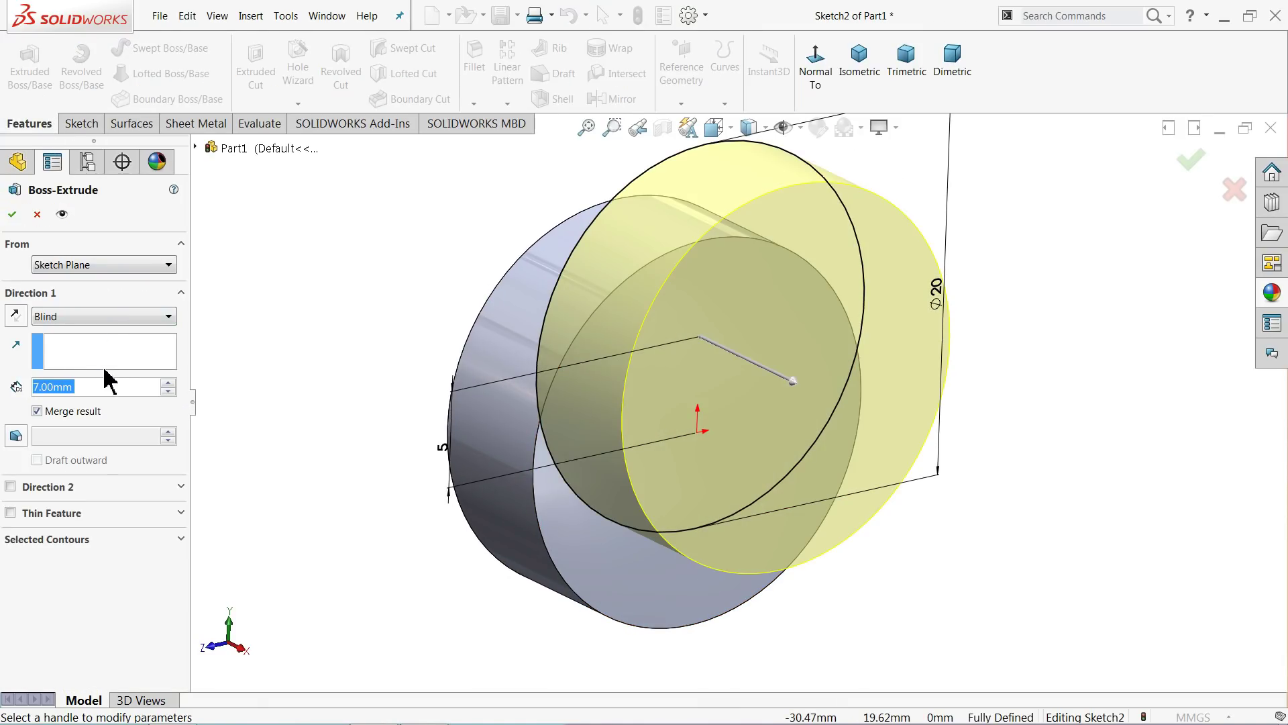
text(4)
key(Return)
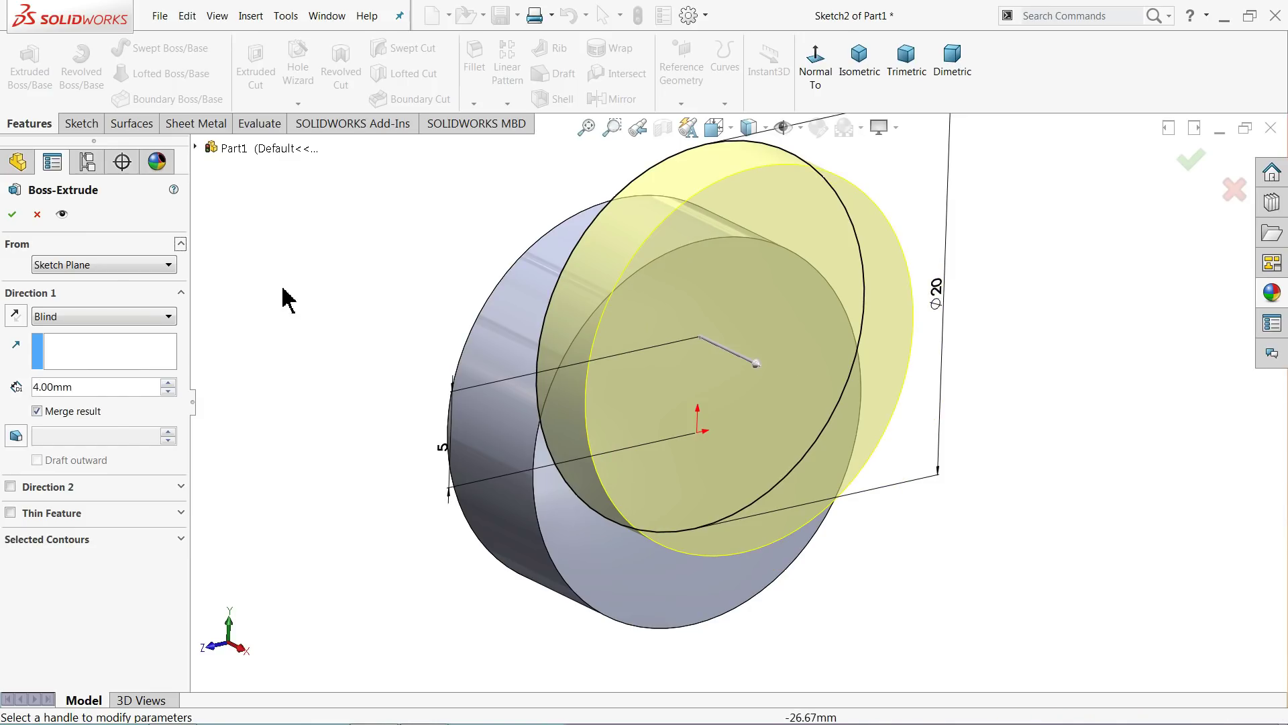
click(12, 216)
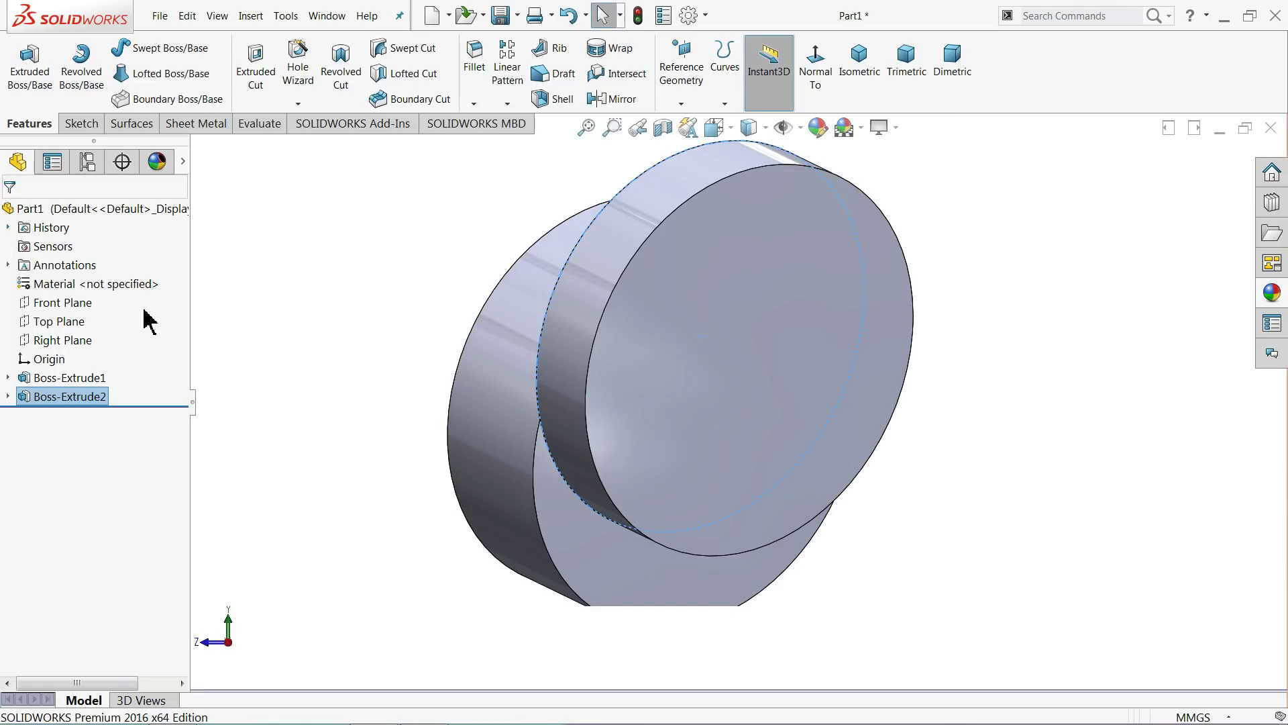
Step: Start a sketch on the offset disc's front face and draw a concentric circle about 14.4 mm in diameter
middle_drag(440, 424, 430, 394)
click(705, 369)
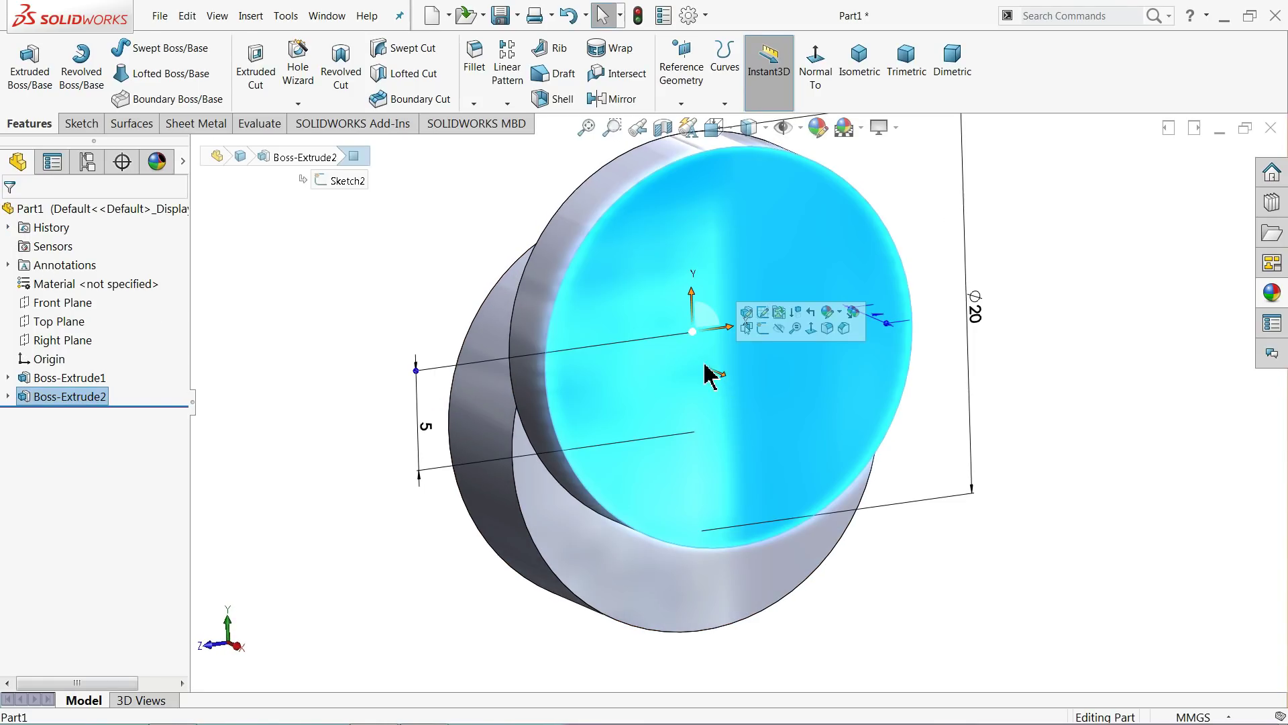
click(770, 333)
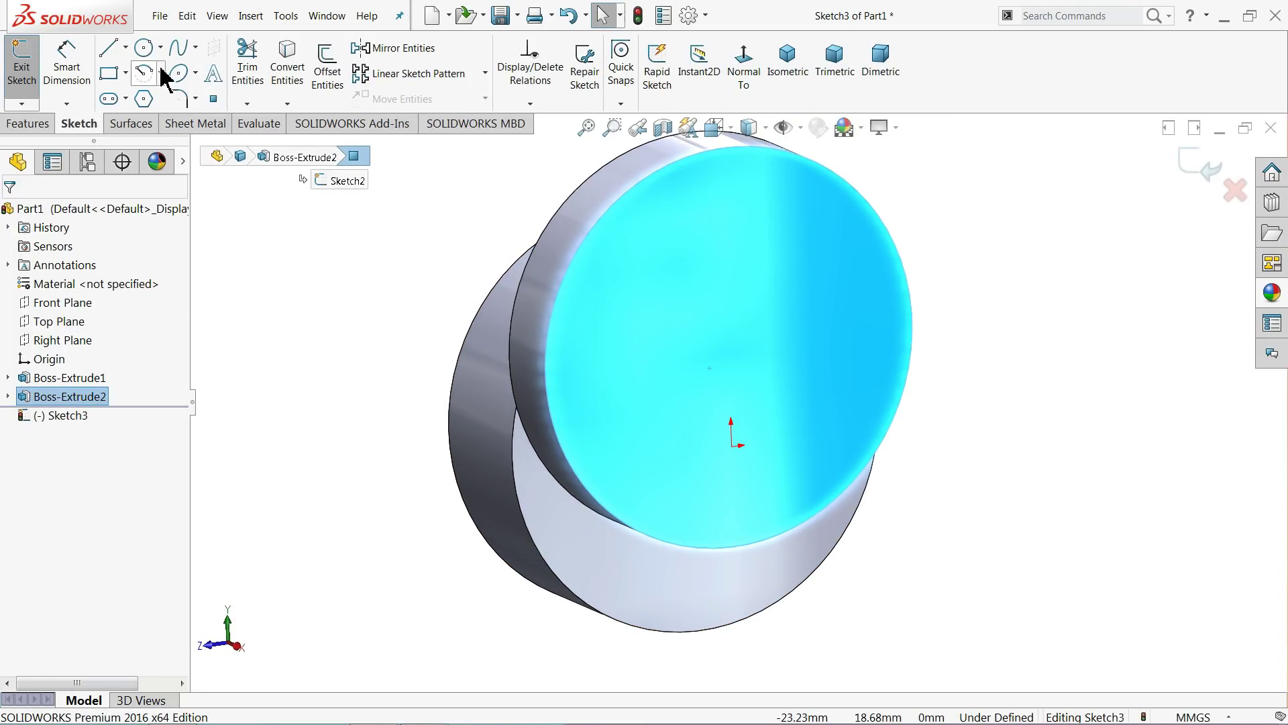
click(144, 48)
click(731, 444)
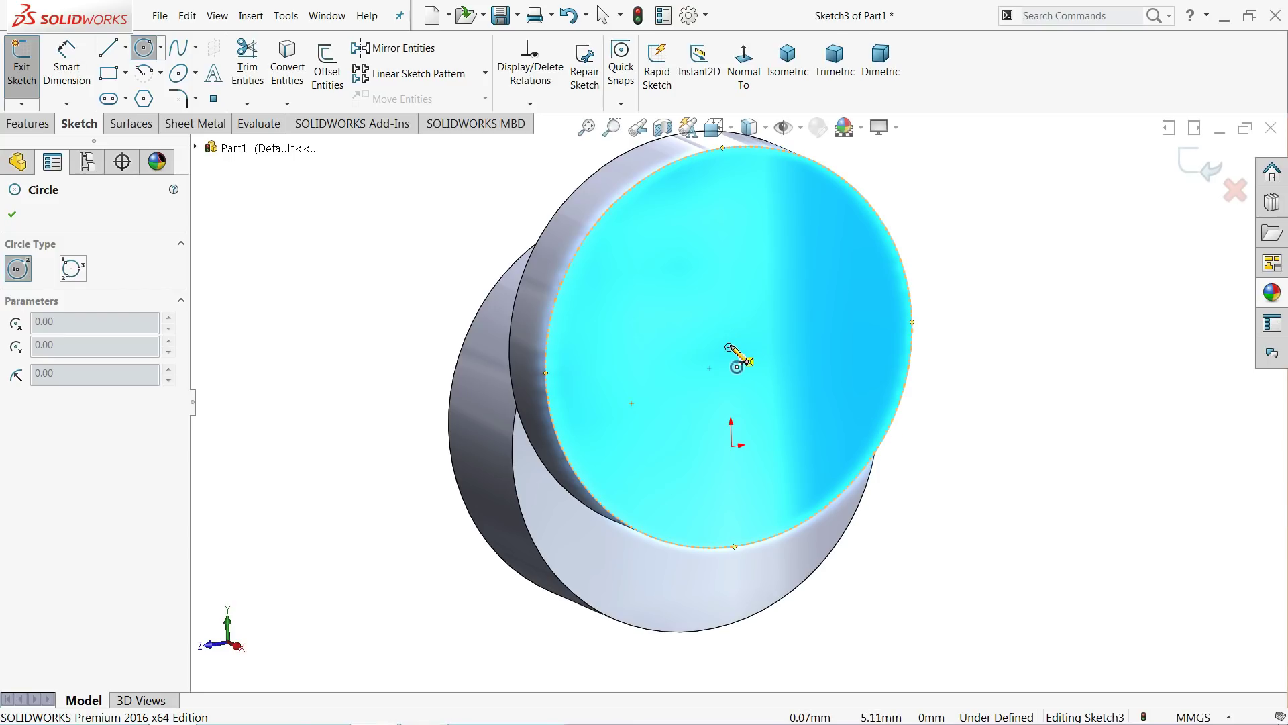
drag(729, 347, 763, 207)
Step: Dimension the concentric circle's diameter as 14 mm
click(67, 67)
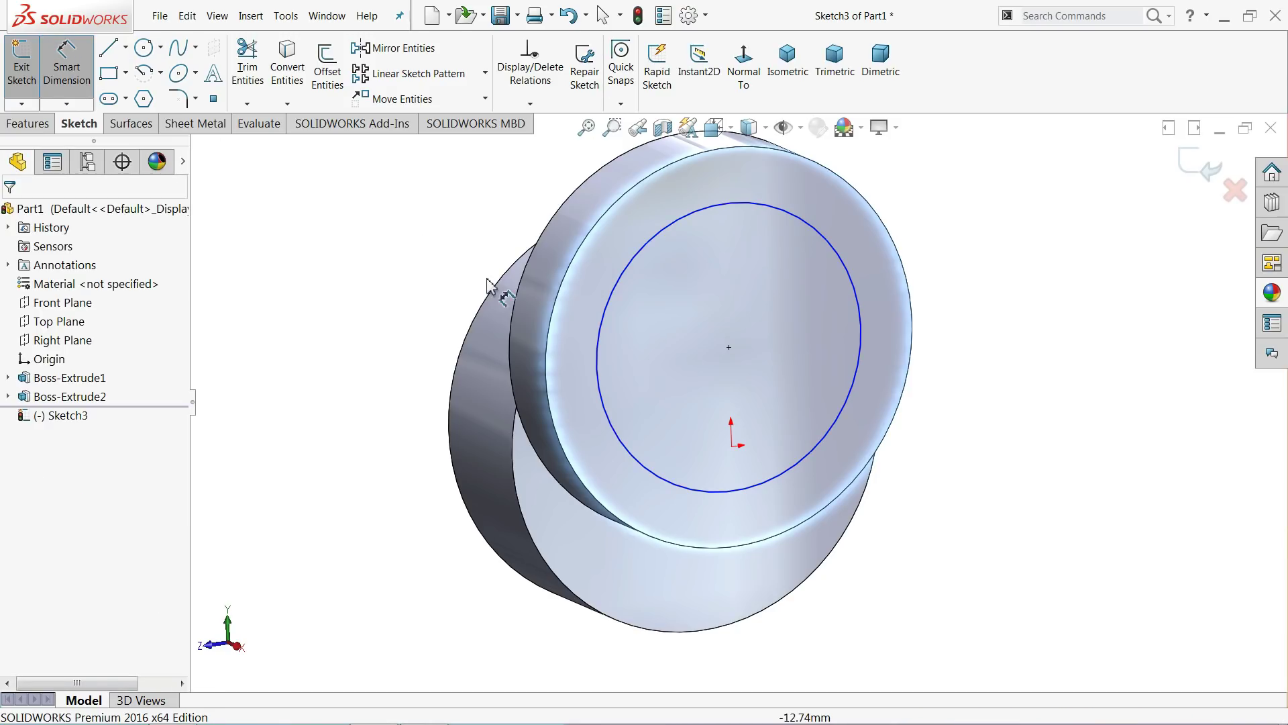
click(609, 326)
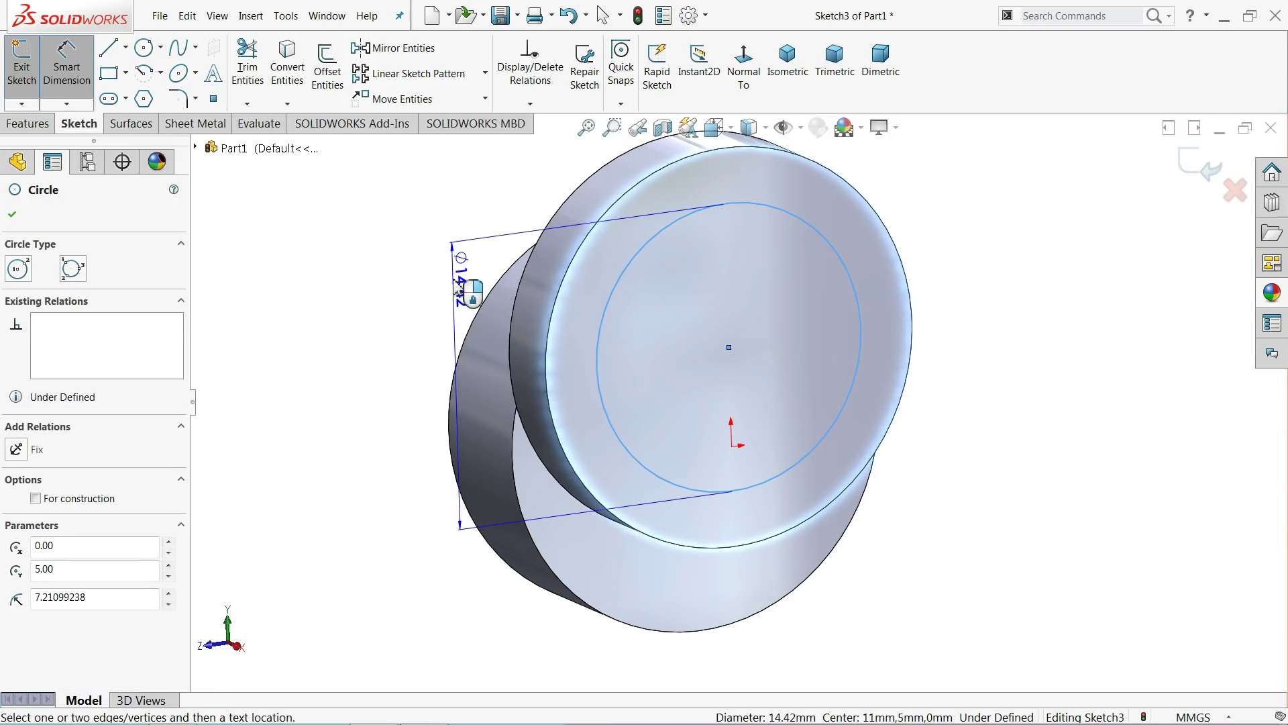
click(460, 288)
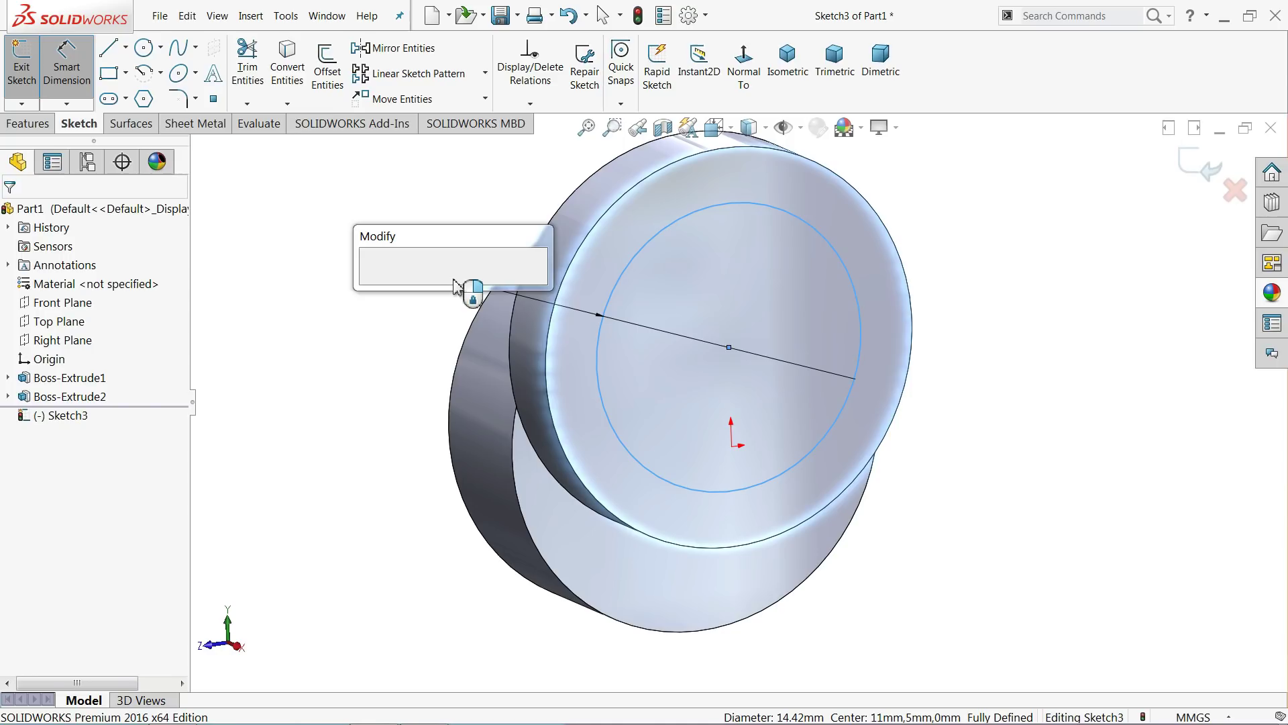
click(373, 284)
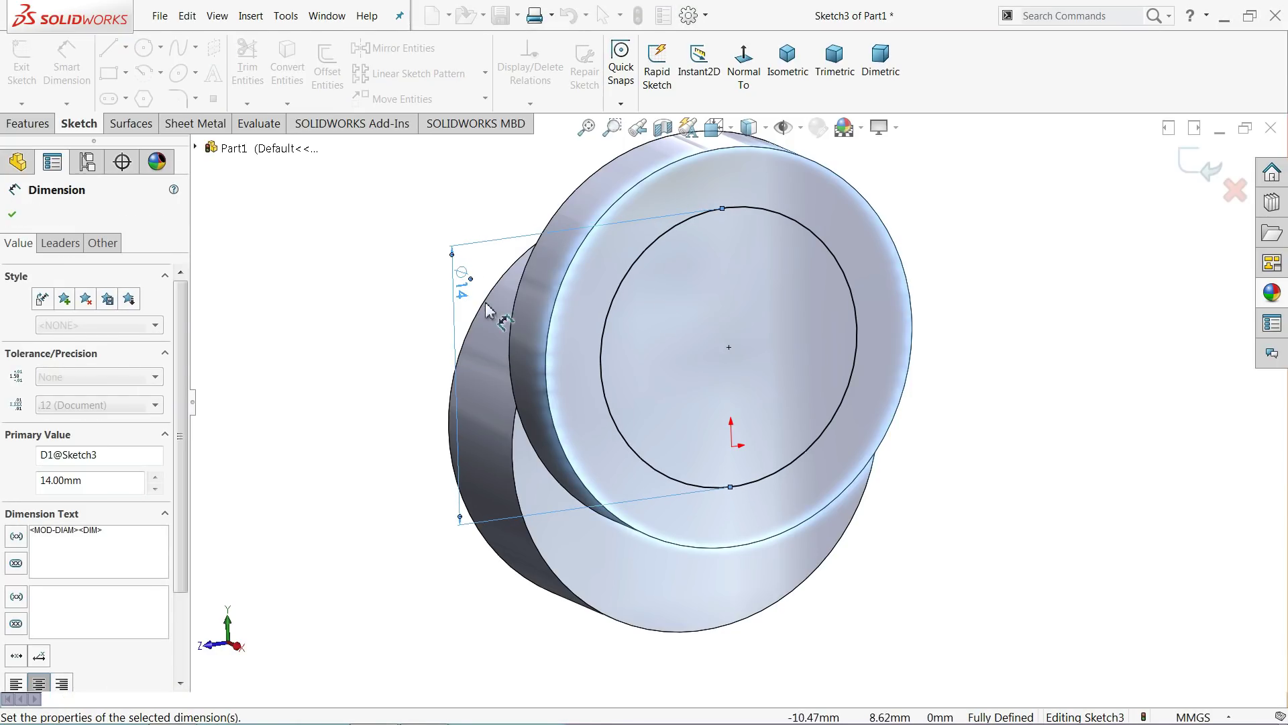
Step: Extrude the 14 mm circle 19 mm outward from the offset disc's face, merged with the existing body
click(28, 124)
click(30, 85)
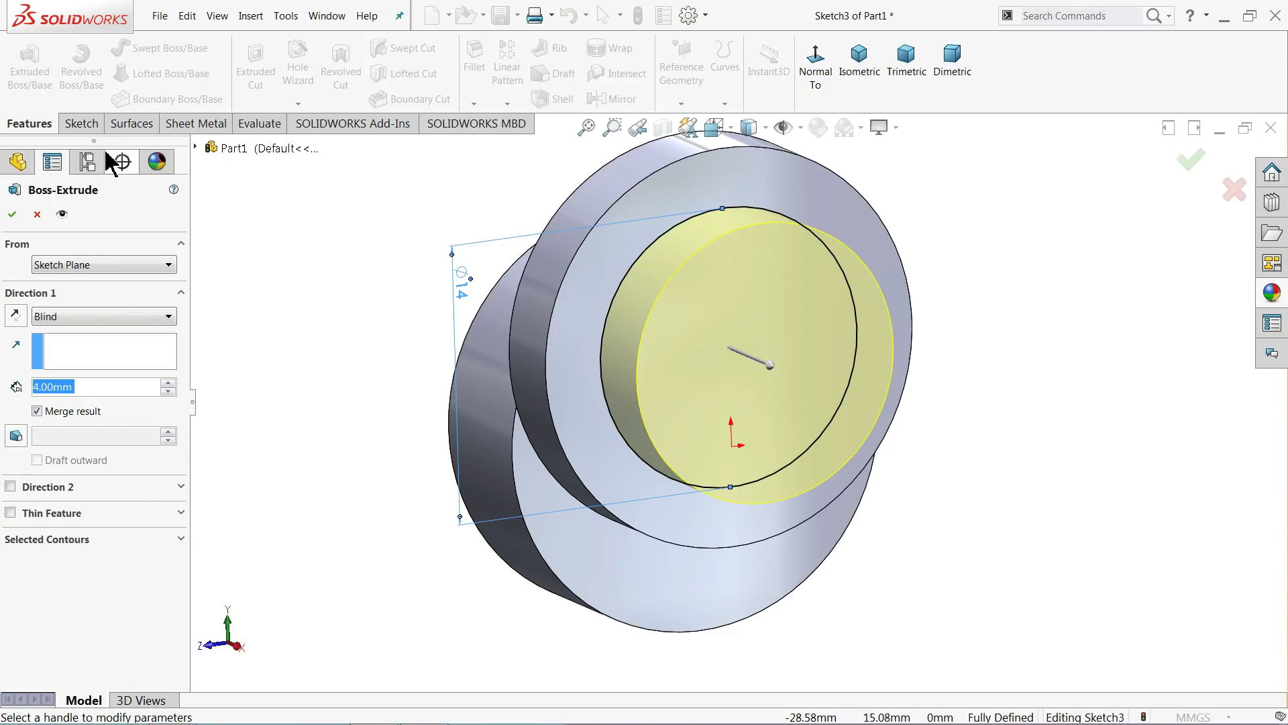
text(19)
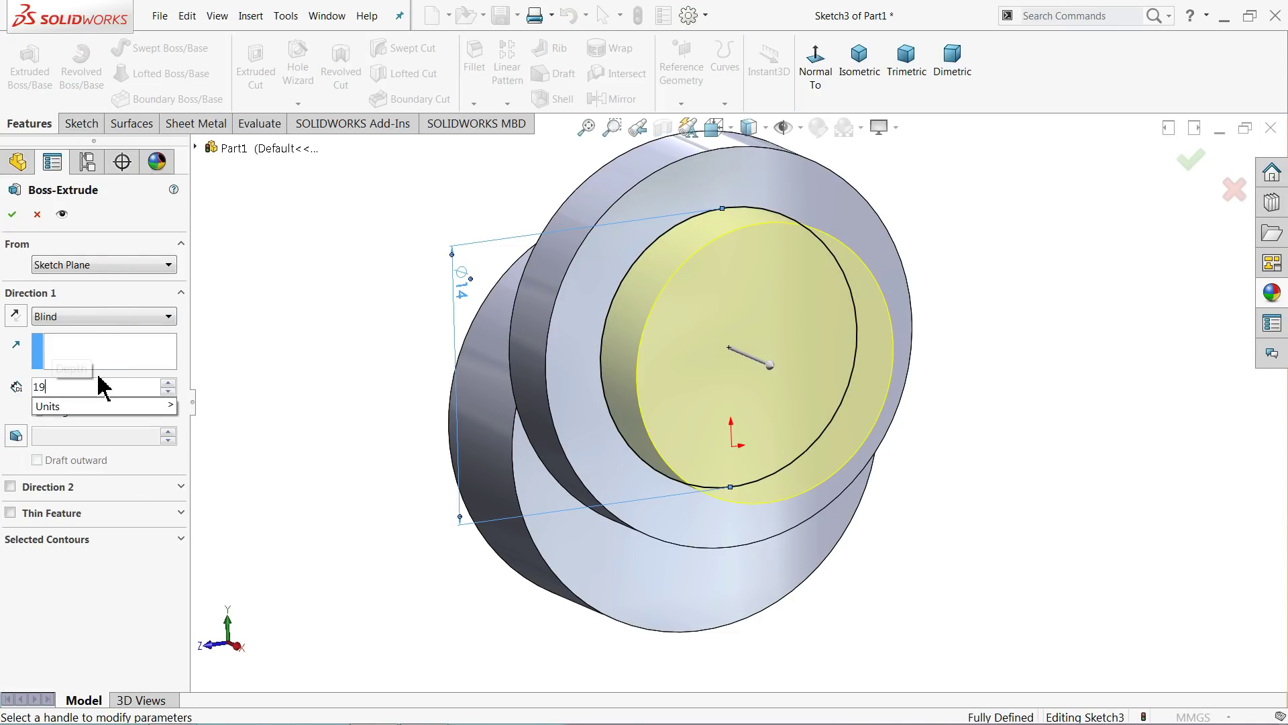
key(Return)
middle_drag(295, 320, 321, 322)
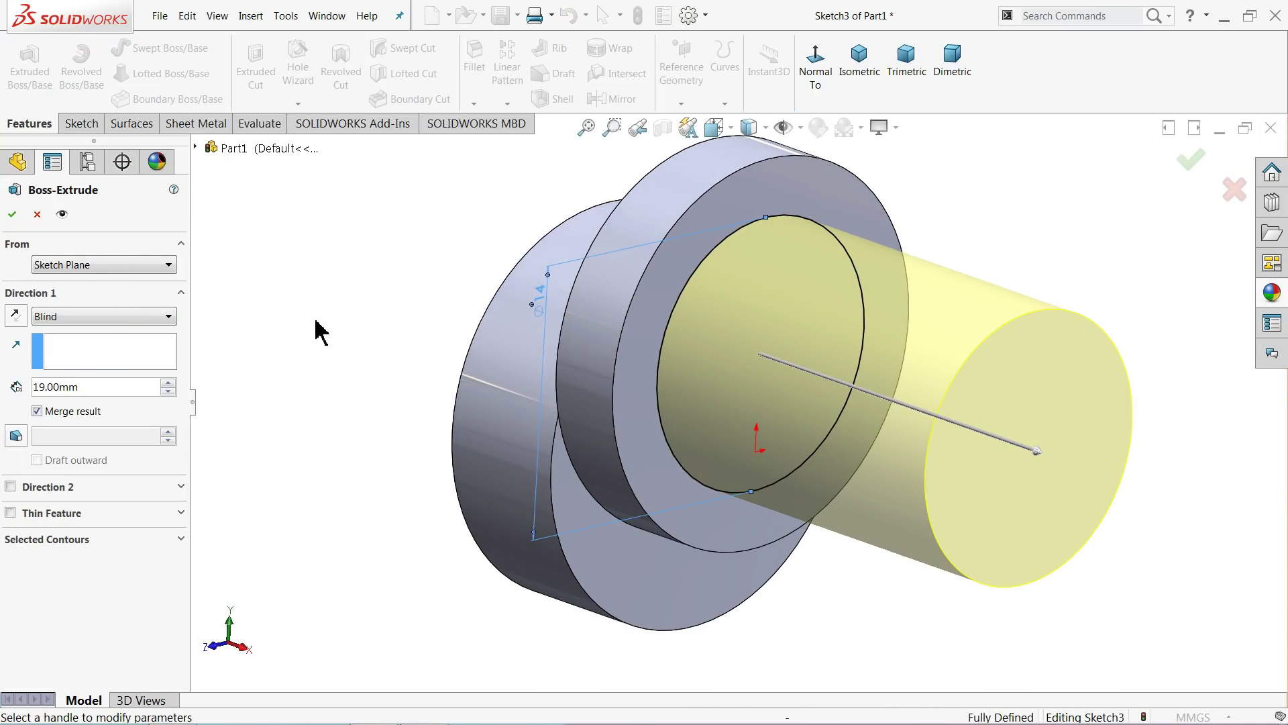
click(12, 215)
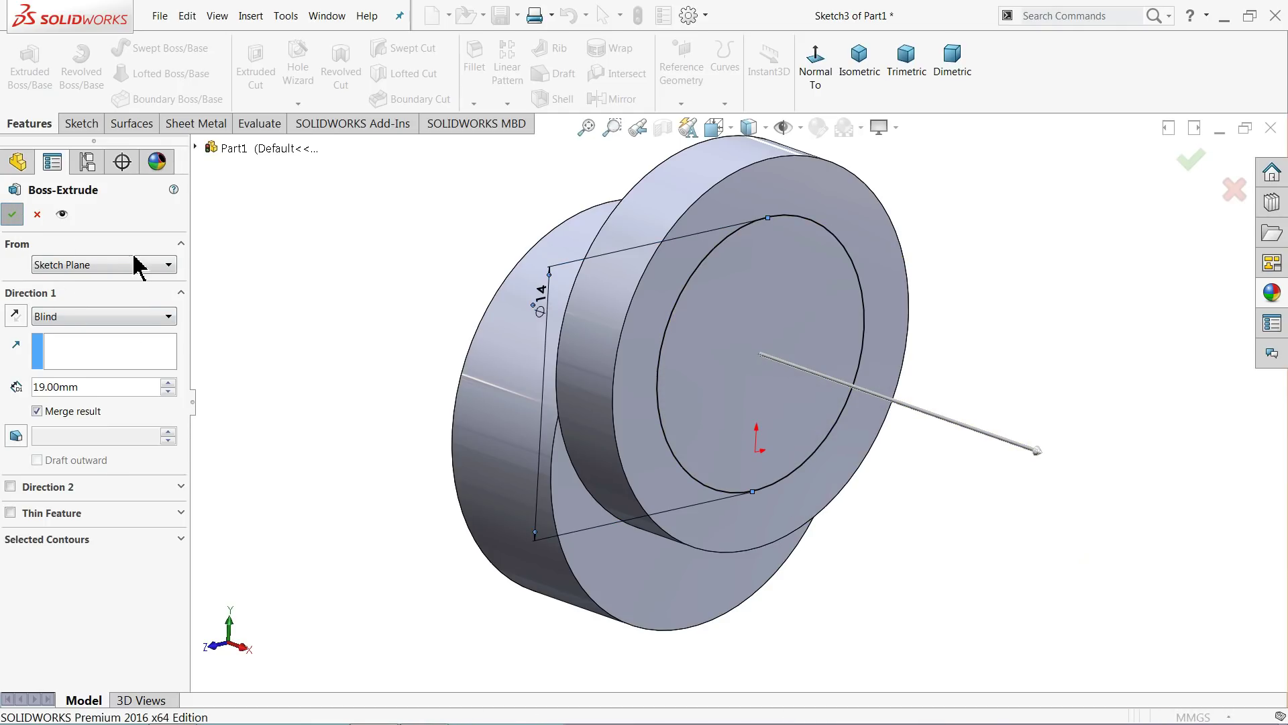
Step: Start a sketch on the shaft's end face and draw a concentric circle about 7.8 mm in diameter
middle_drag(364, 365, 876, 444)
click(876, 444)
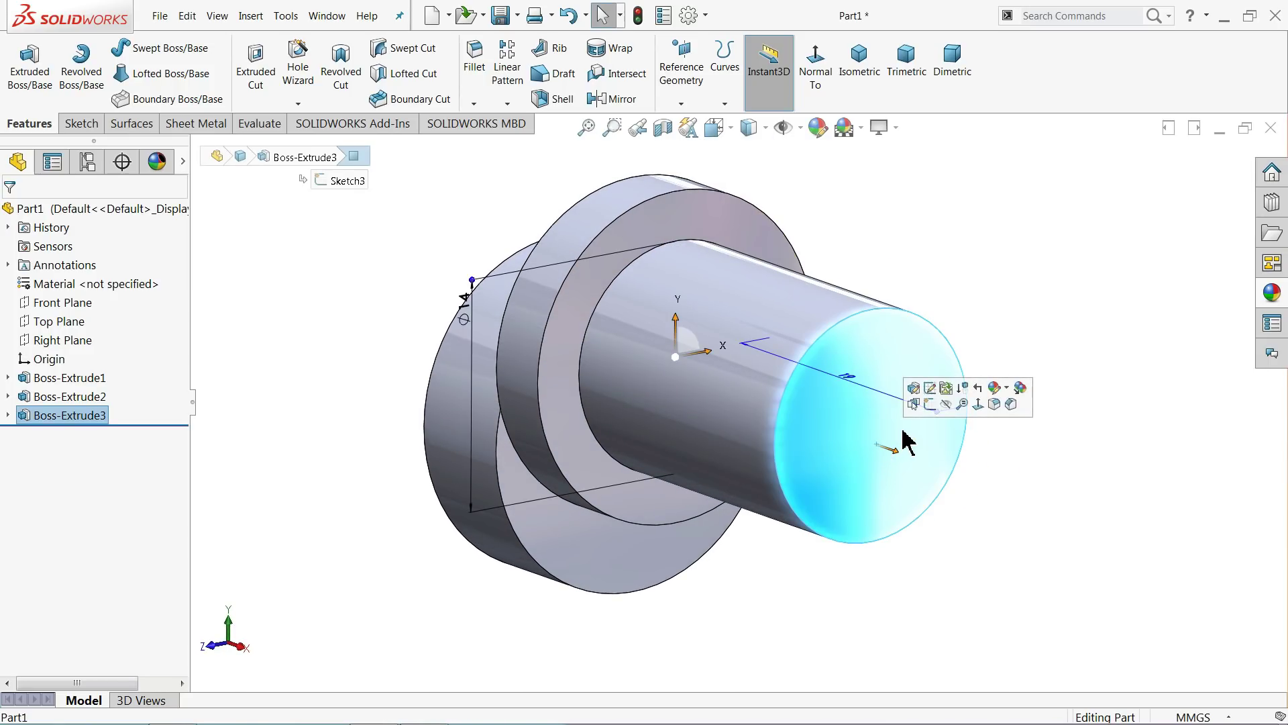
click(930, 404)
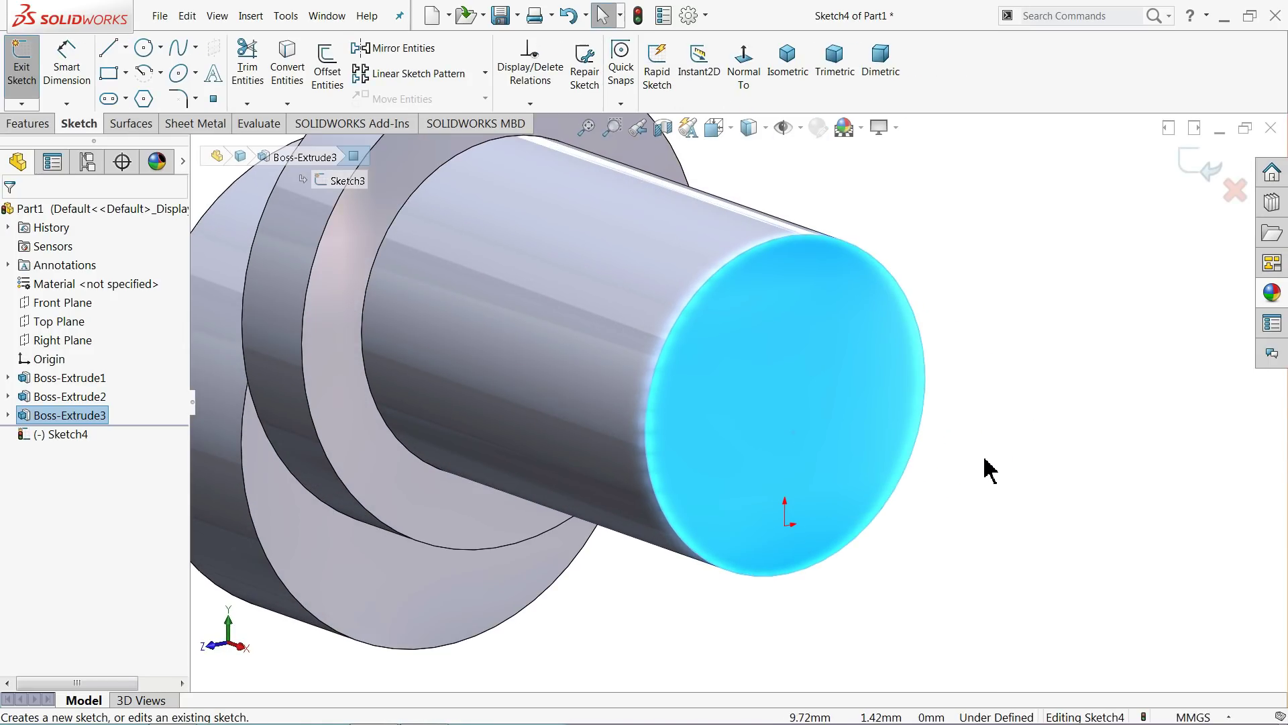
click(144, 48)
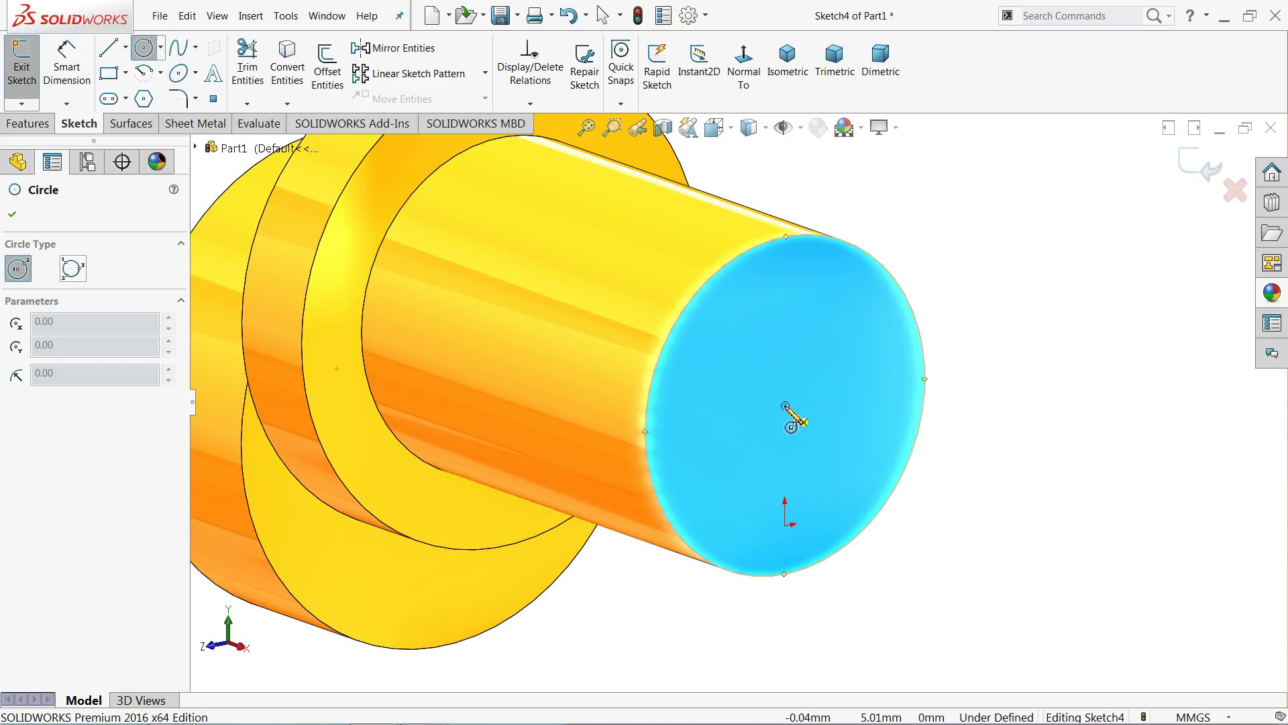
click(785, 405)
click(799, 315)
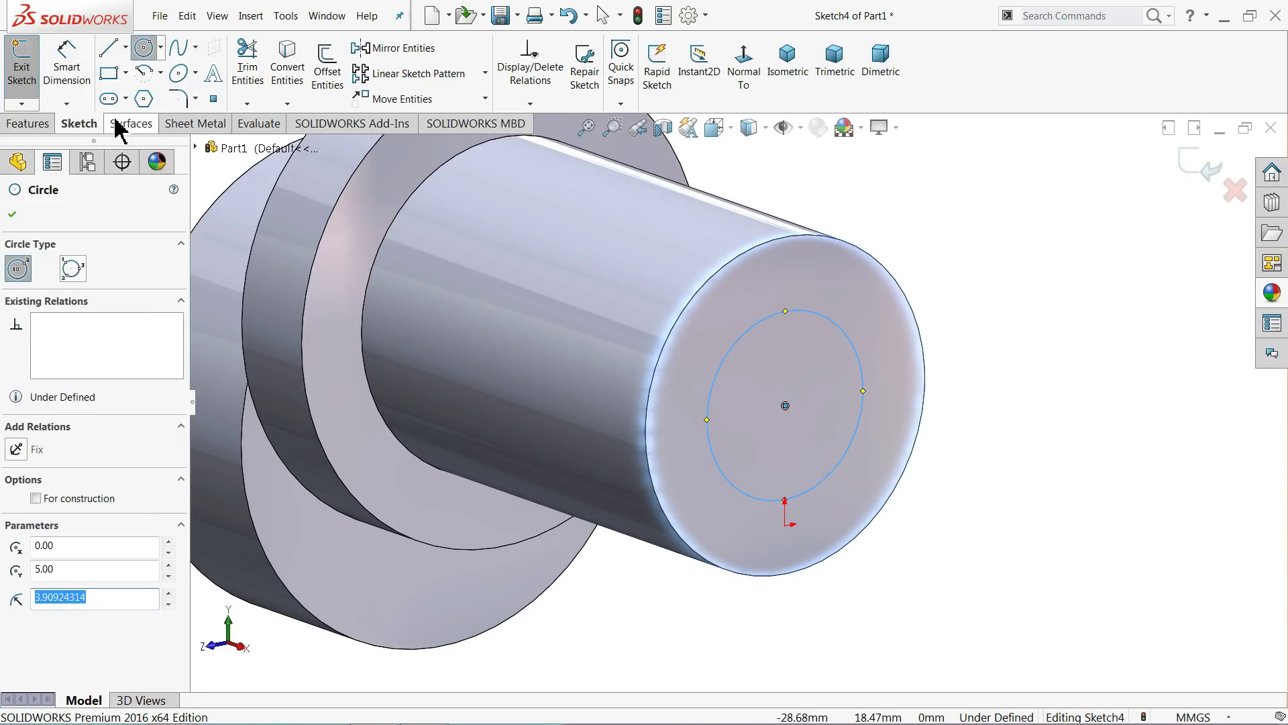
Step: Dimension the diameter of the circle on the shaft's end face as 6 mm
click(86, 87)
click(866, 408)
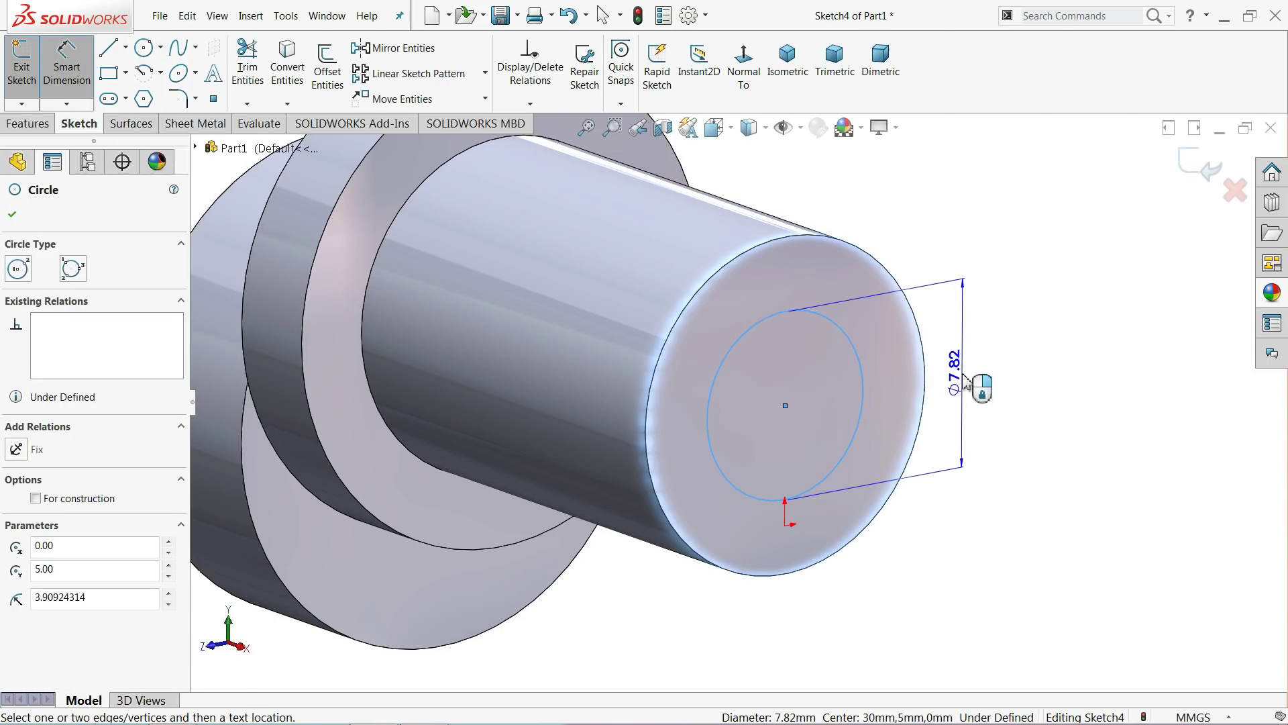
click(969, 382)
text(6)
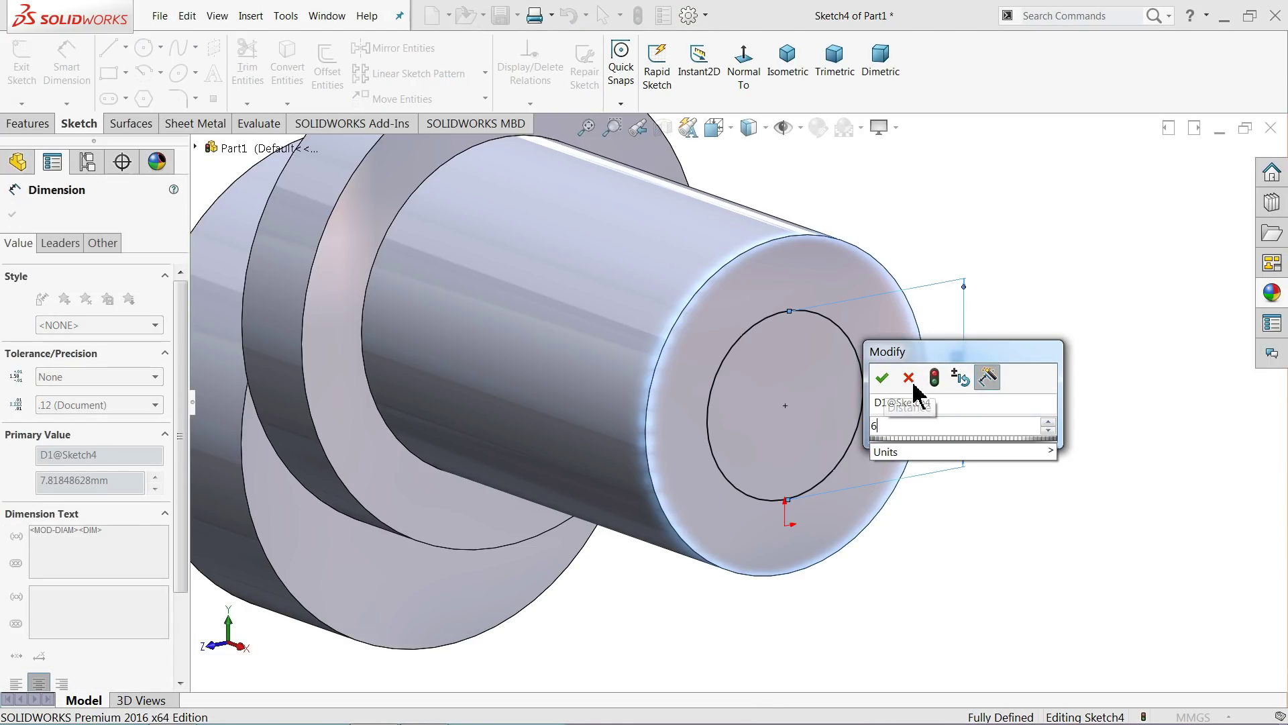
click(883, 384)
Step: Cut the 6 mm circle through the whole part with an Extruded Cut set to Through All
scroll(811, 391, up, 3)
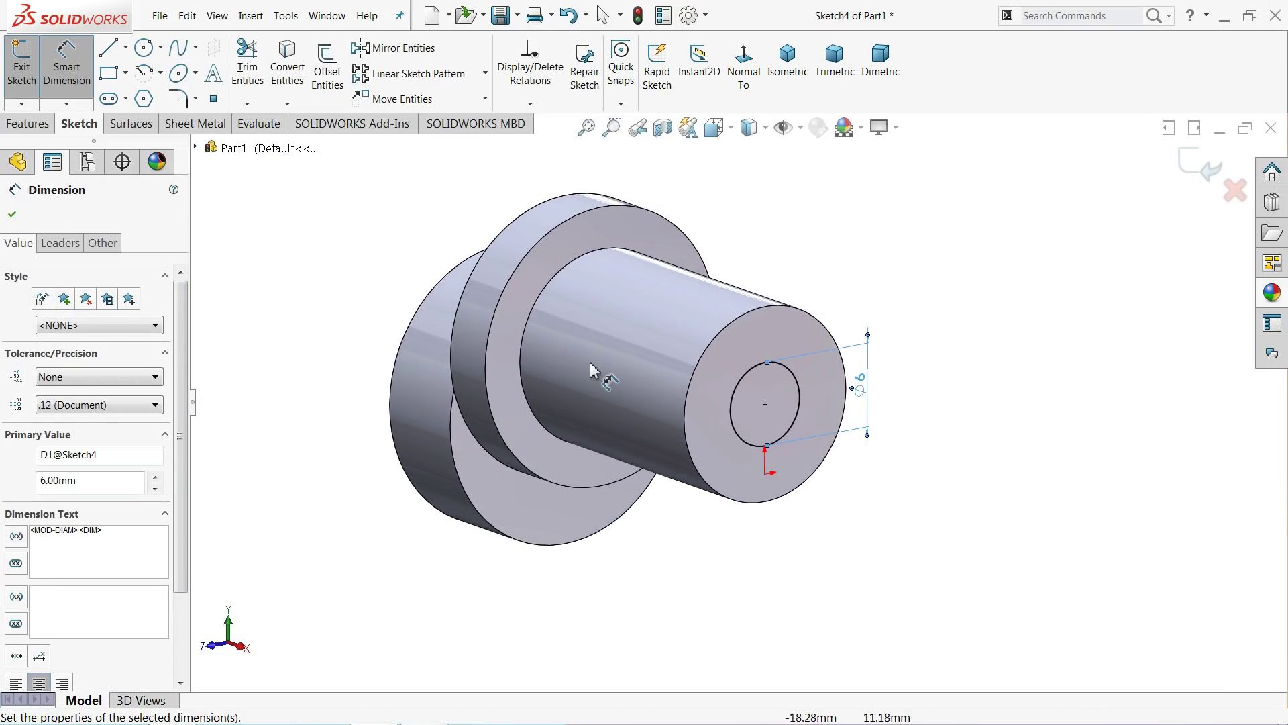
click(31, 124)
click(256, 67)
middle_drag(322, 279, 368, 305)
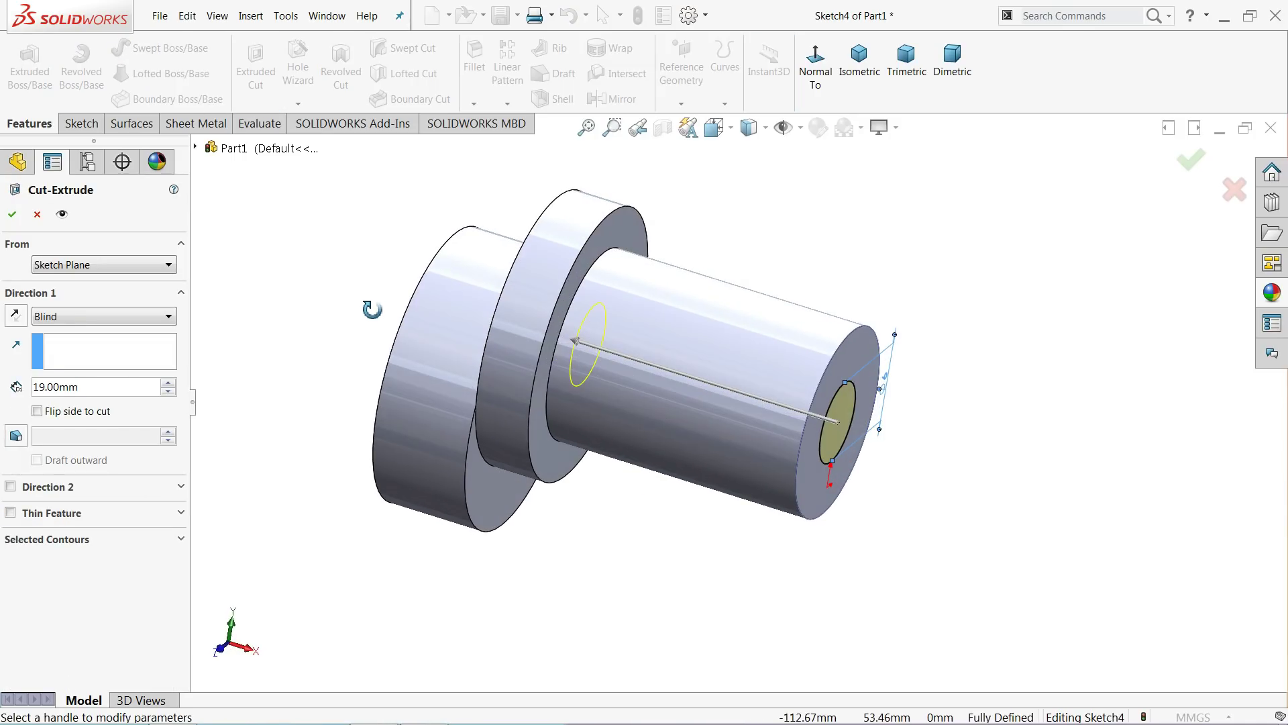
click(37, 319)
click(59, 345)
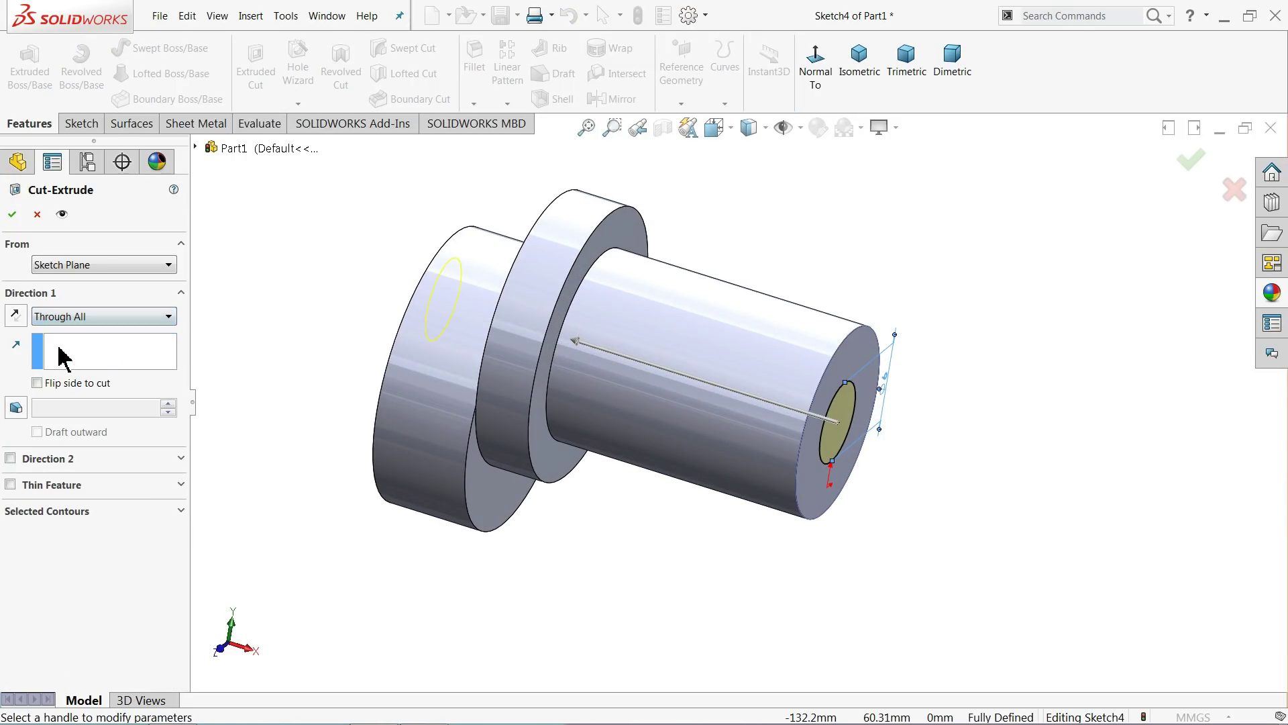
click(13, 215)
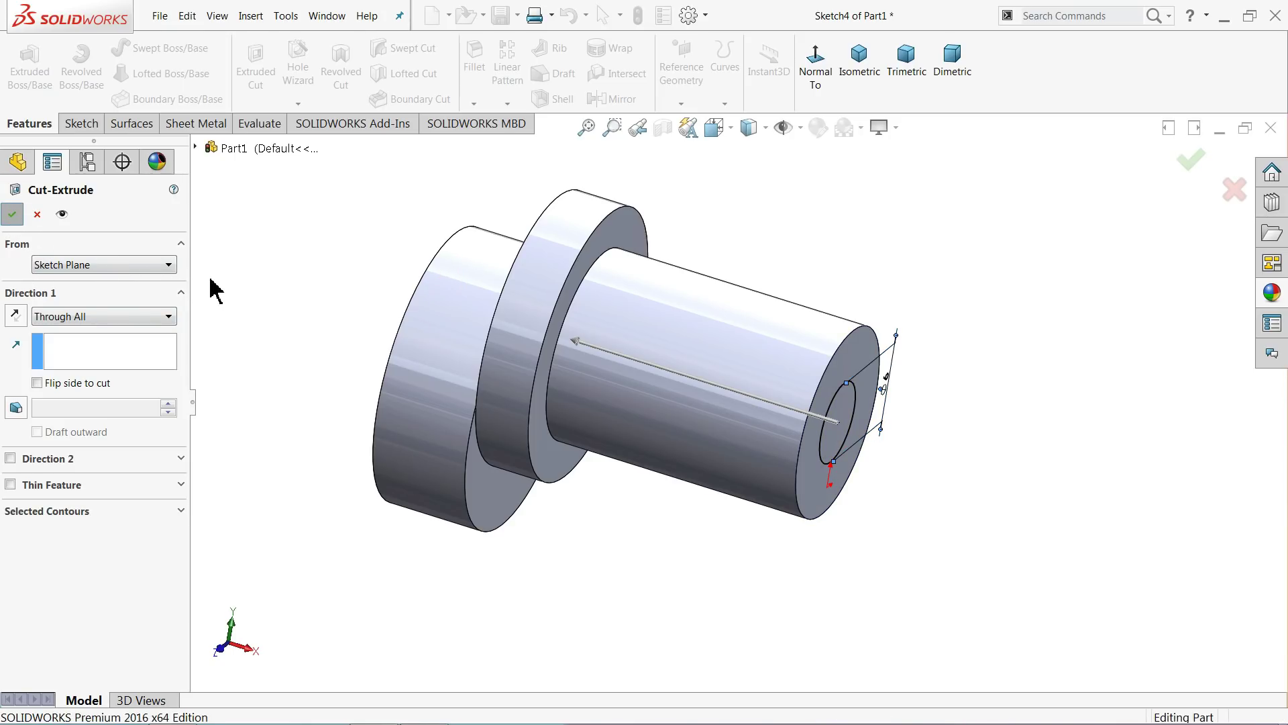
click(286, 303)
Step: Chamfer the hole's edges at both ends of the part by 0.5 mm at 45°
middle_drag(284, 304, 276, 340)
click(473, 104)
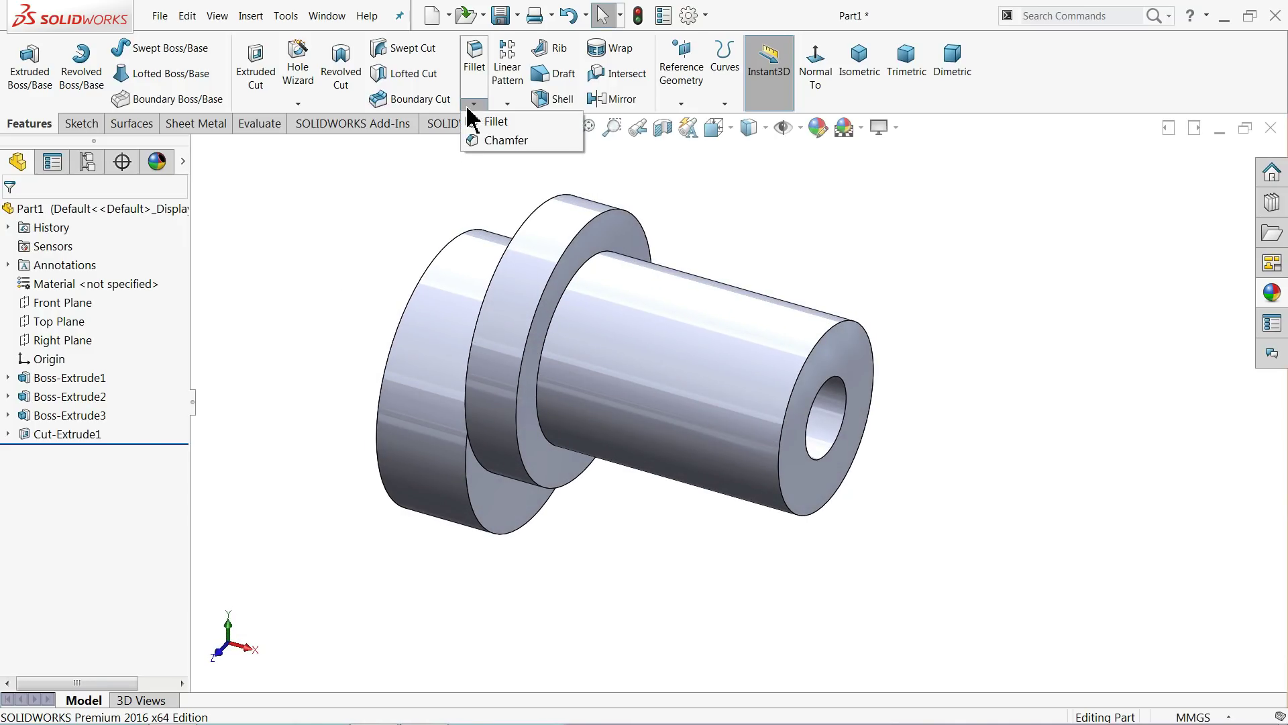
click(496, 141)
text(0.5)
key(Return)
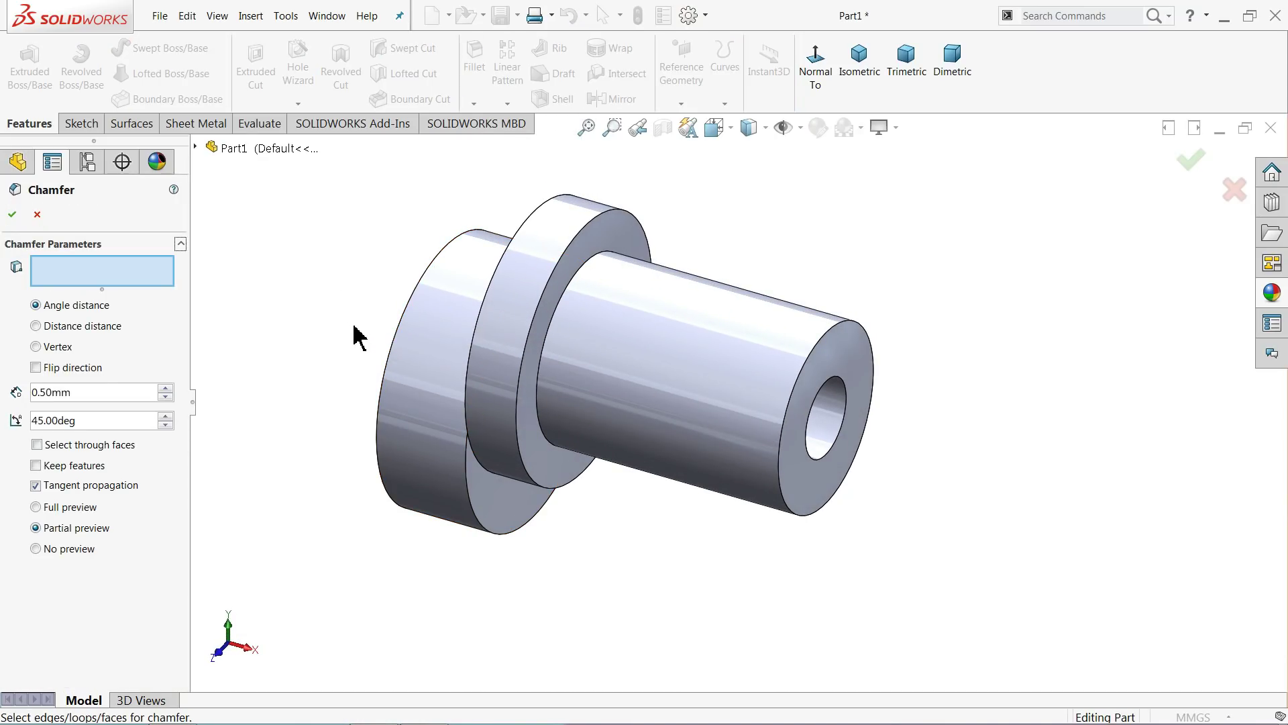
click(831, 459)
middle_drag(820, 445, 768, 450)
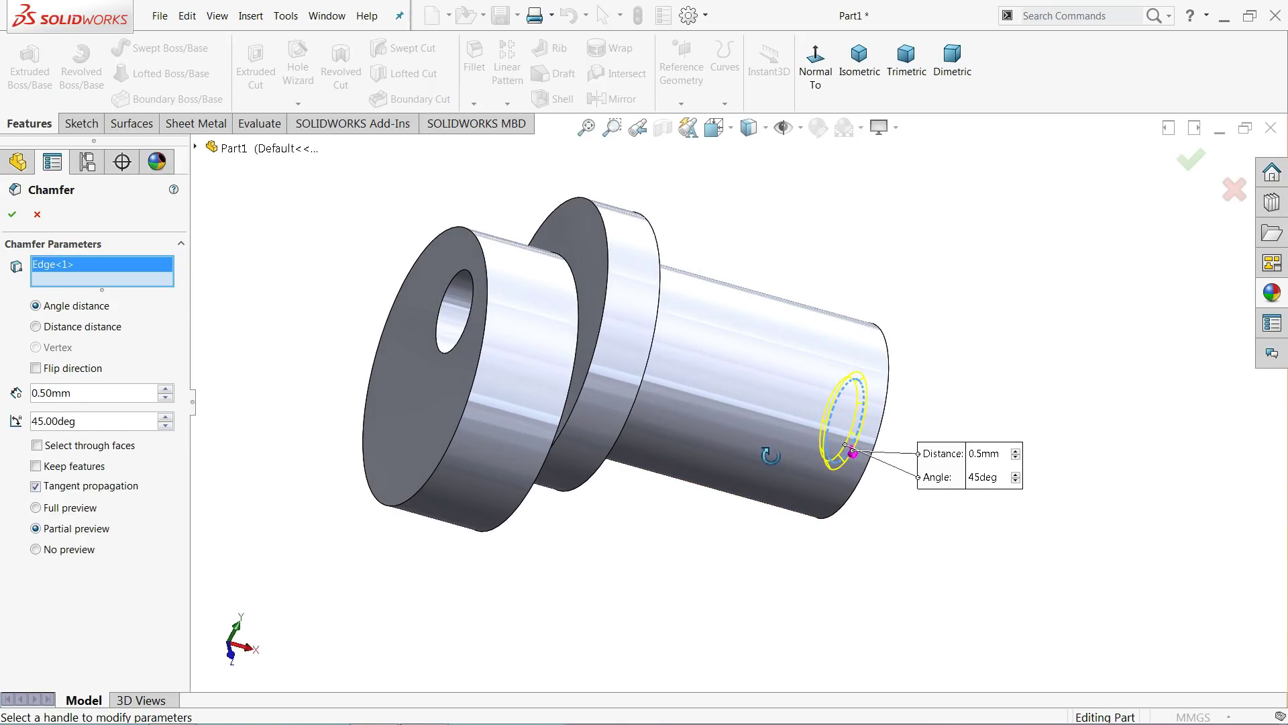
click(451, 356)
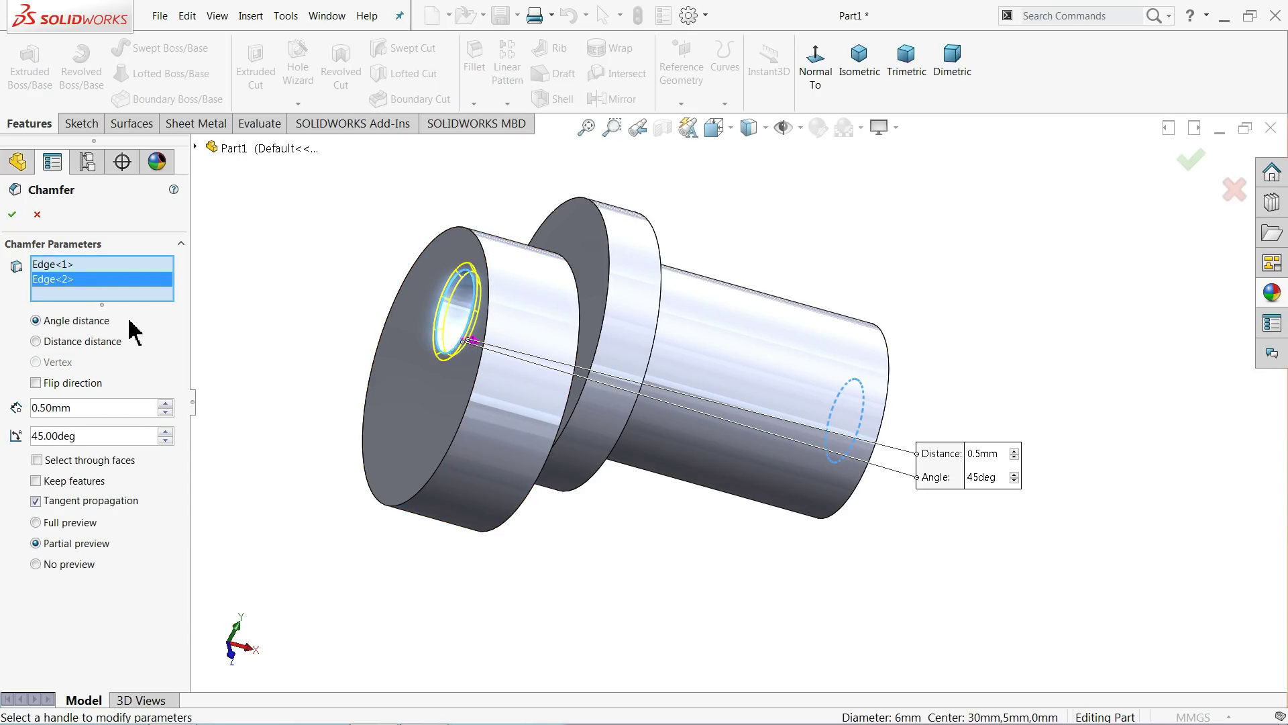
click(12, 214)
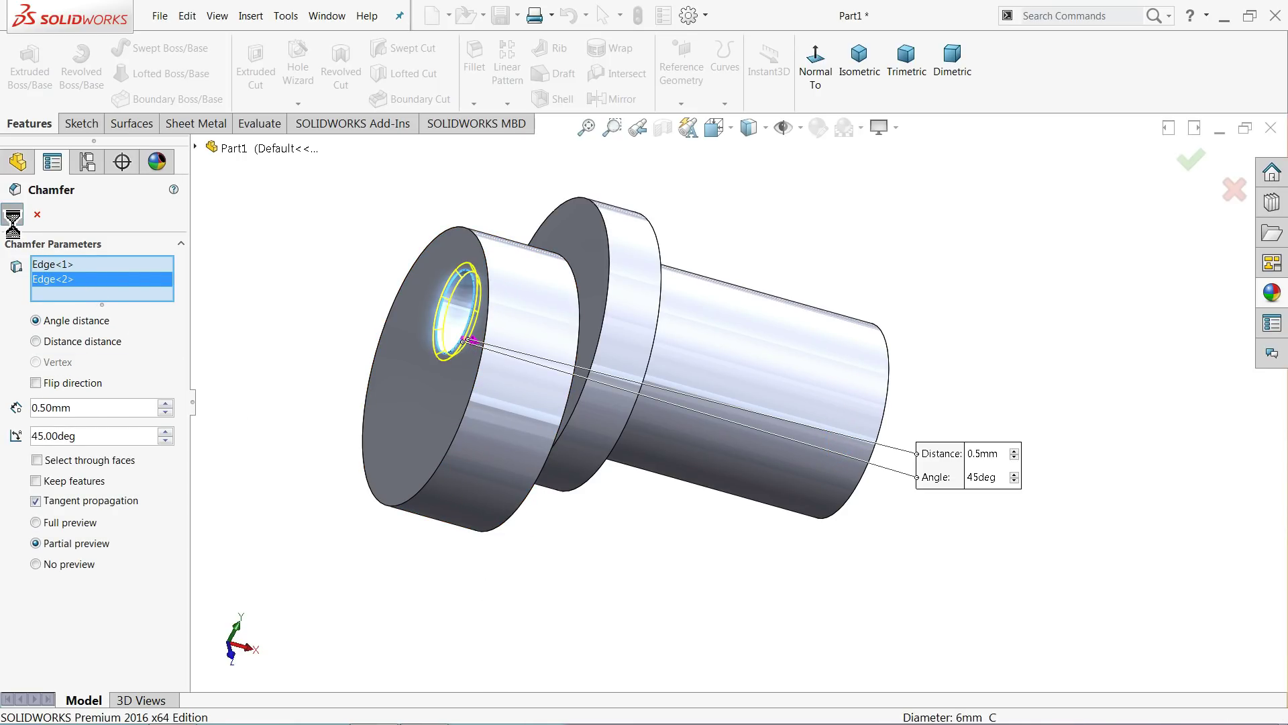
Step: Start a sketch on the Top Plane and orient the view normal to it
middle_drag(310, 483, 232, 459)
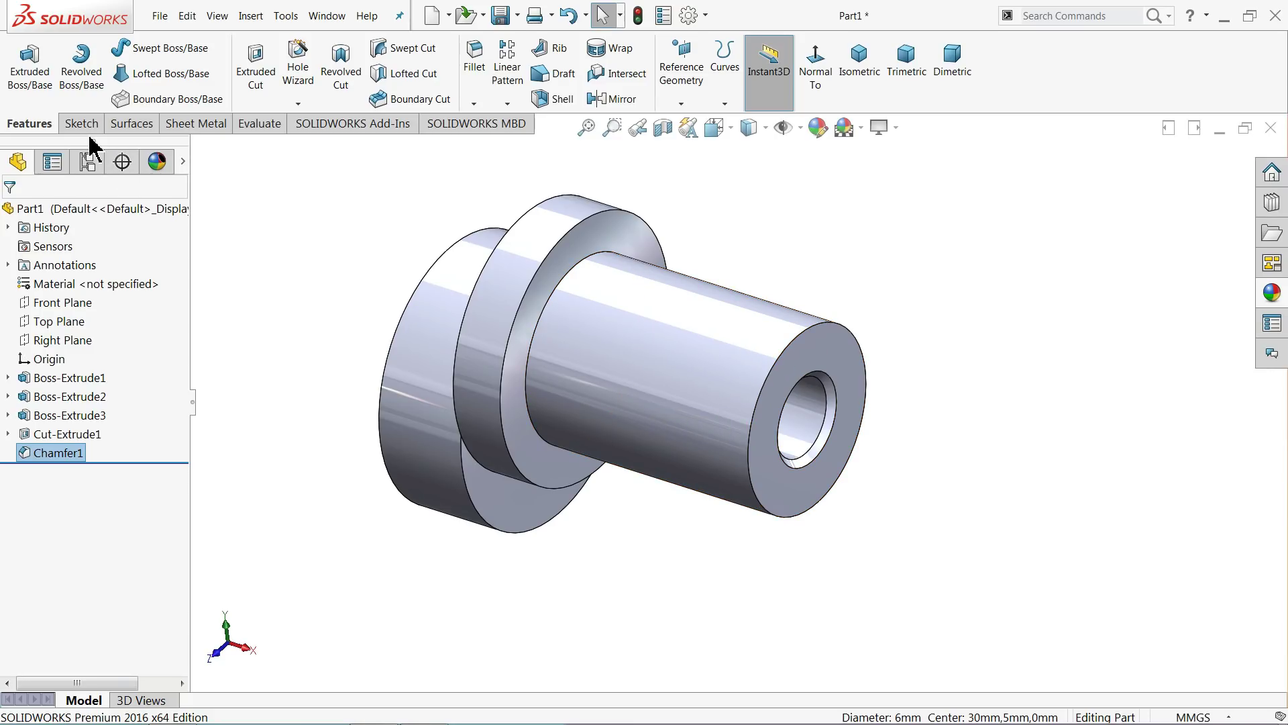
click(44, 329)
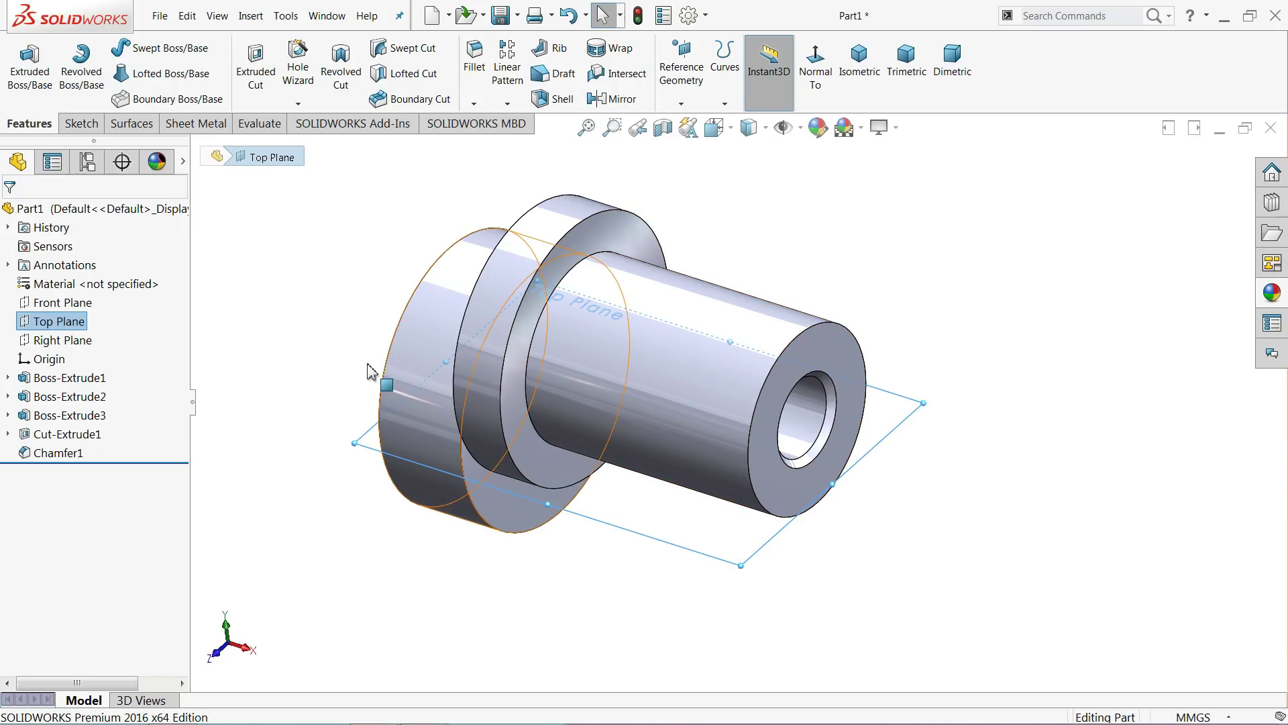
click(82, 125)
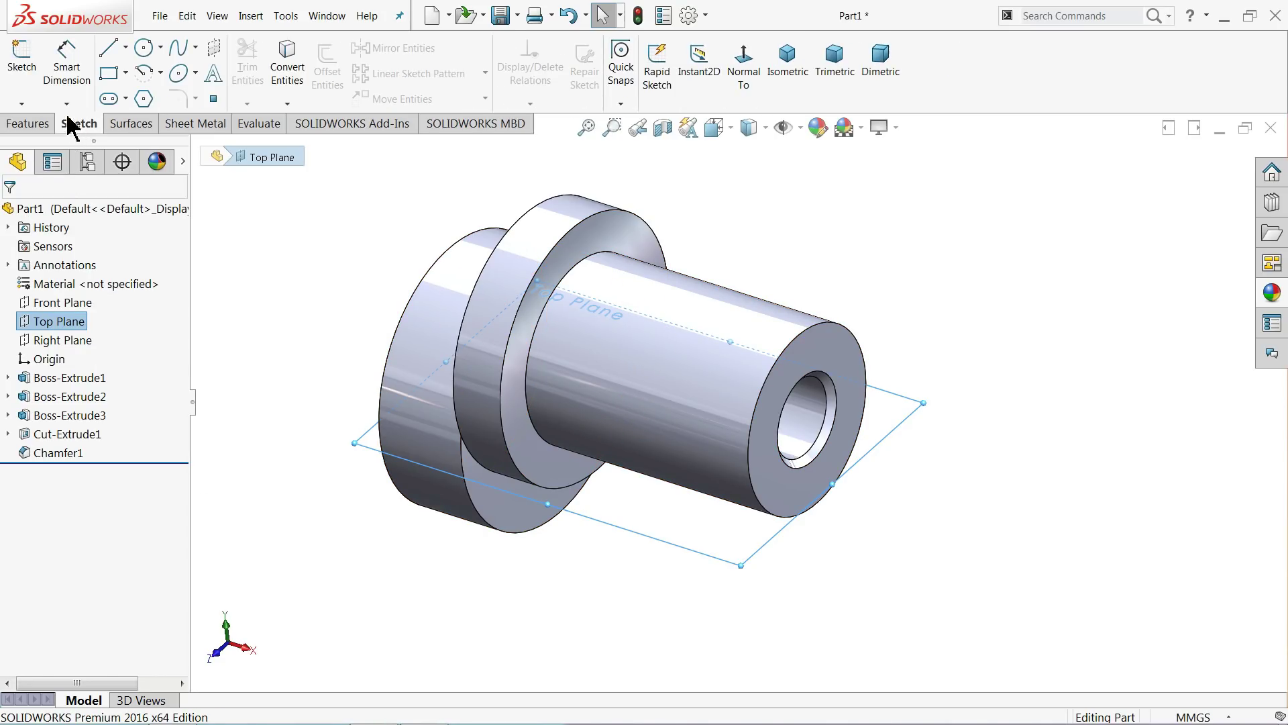
click(22, 63)
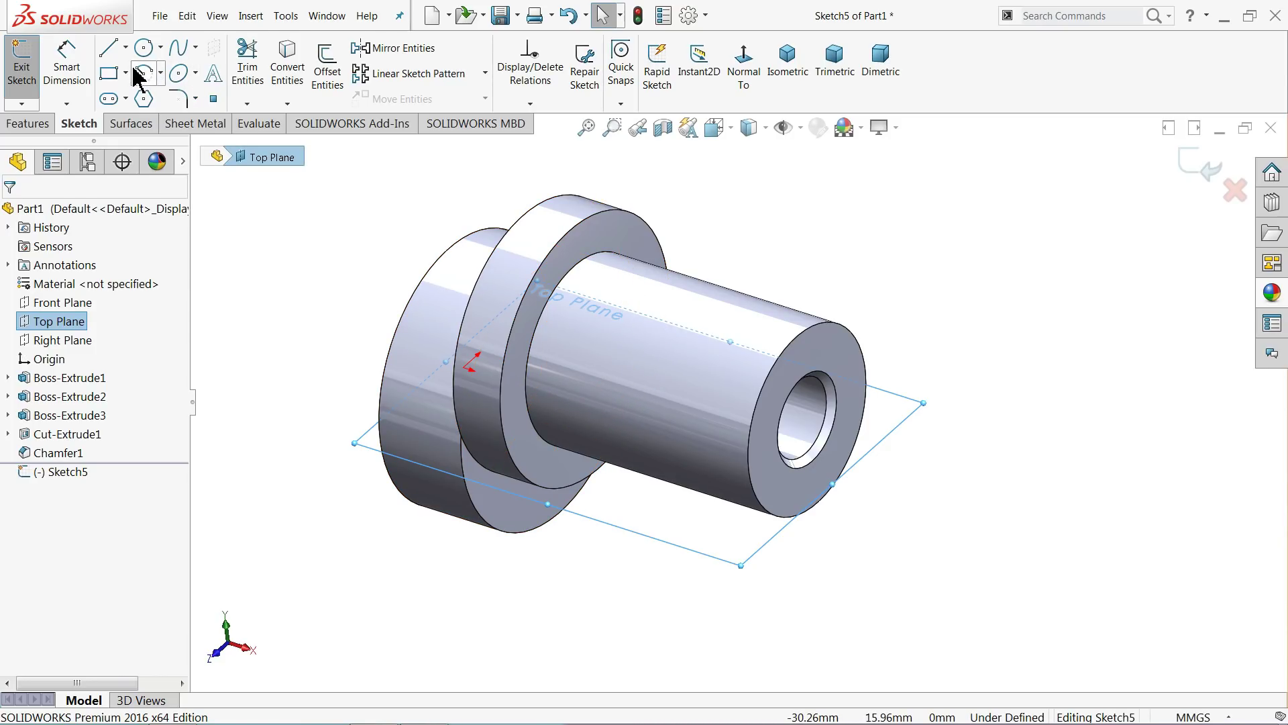
click(743, 67)
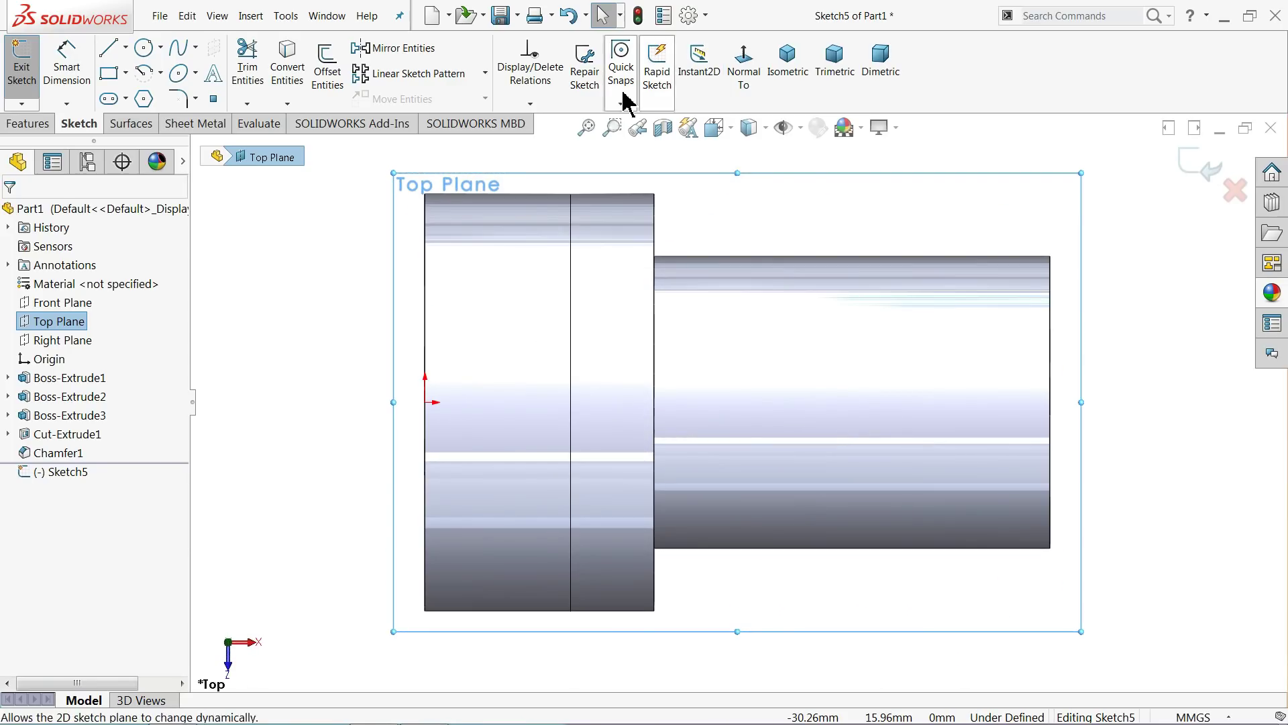
Step: Draw a horizontal centerline about 17 mm long from the middle of the shaft's end edge inward along its axis
click(126, 48)
click(144, 89)
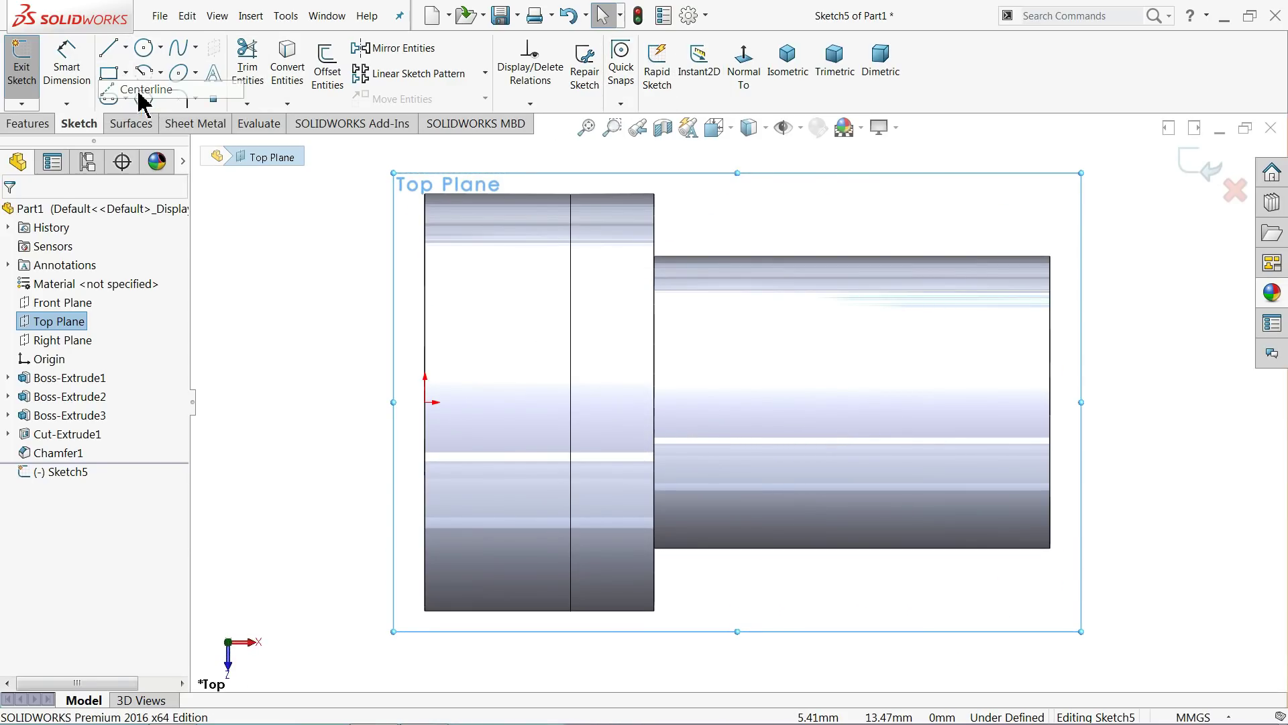
click(1048, 402)
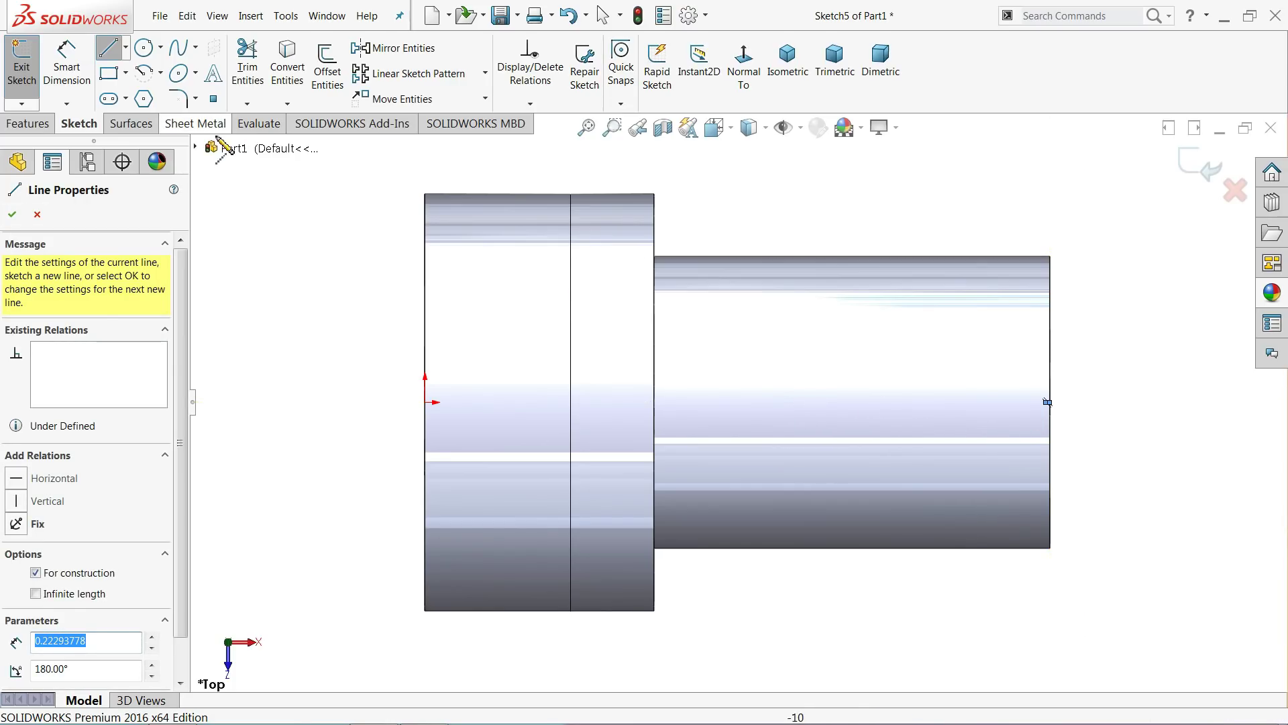
key(Escape)
scroll(1007, 411, down, 3)
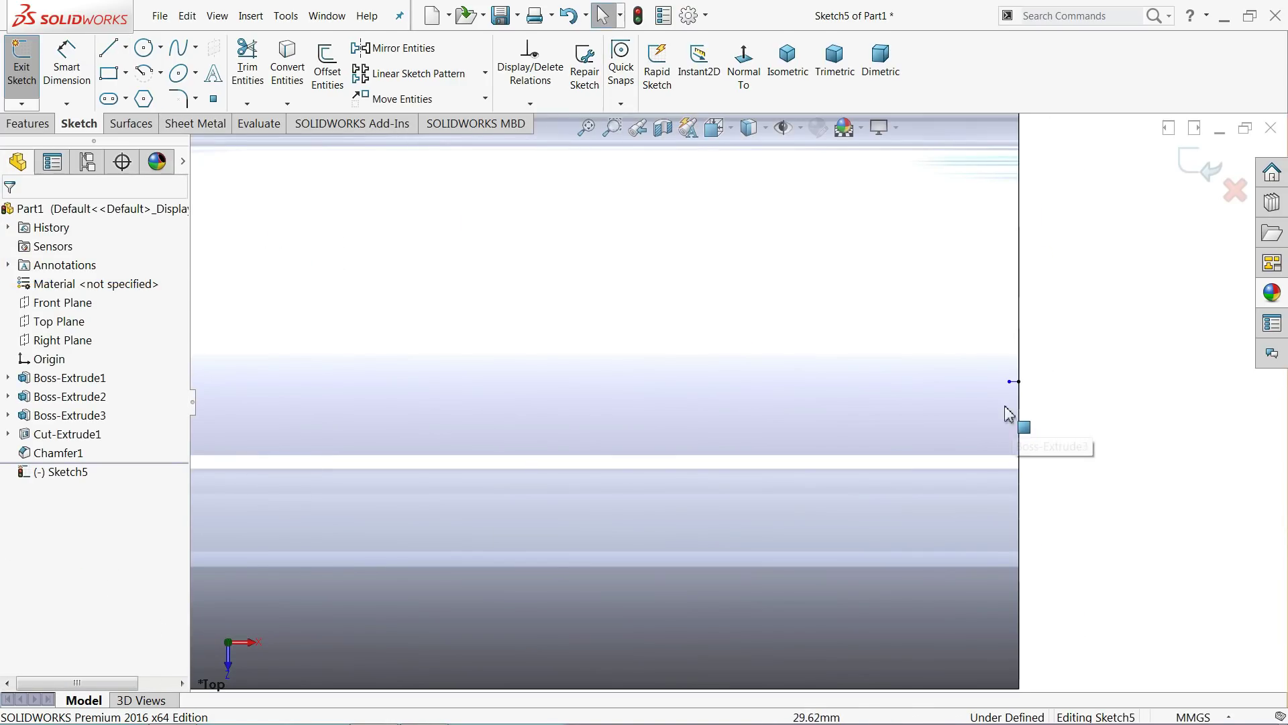
click(872, 382)
drag(872, 382, 376, 382)
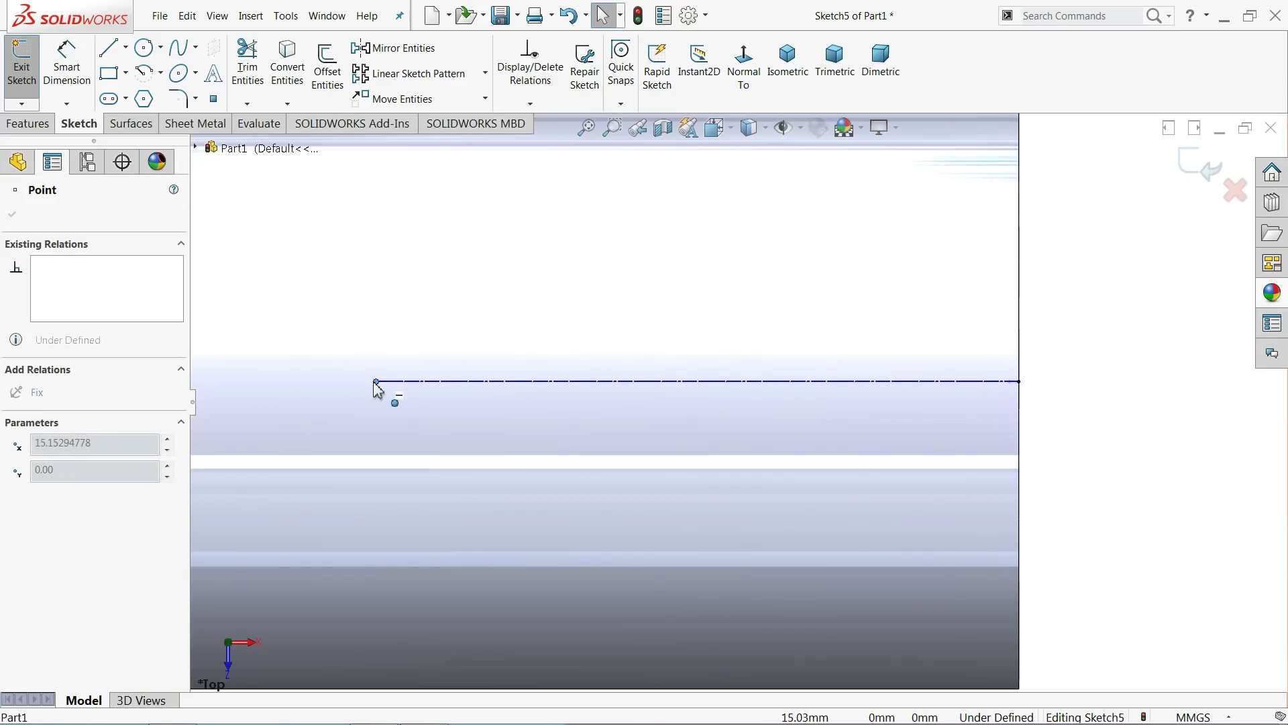
drag(277, 388, 275, 386)
scroll(698, 372, up, 2)
click(949, 344)
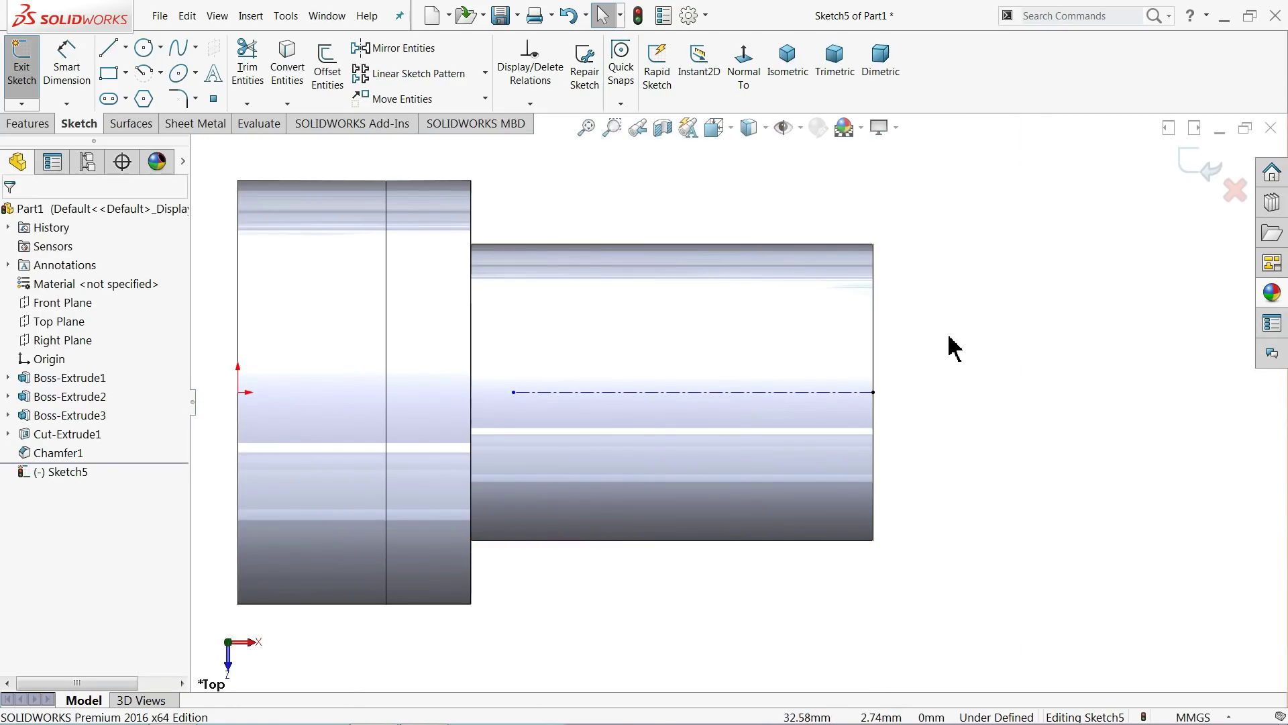
Step: Draw a corner rectangle with construction diagonals, about 16 mm long, across the centerline and extending past the shaft's end
click(117, 80)
scroll(849, 399, down, 1)
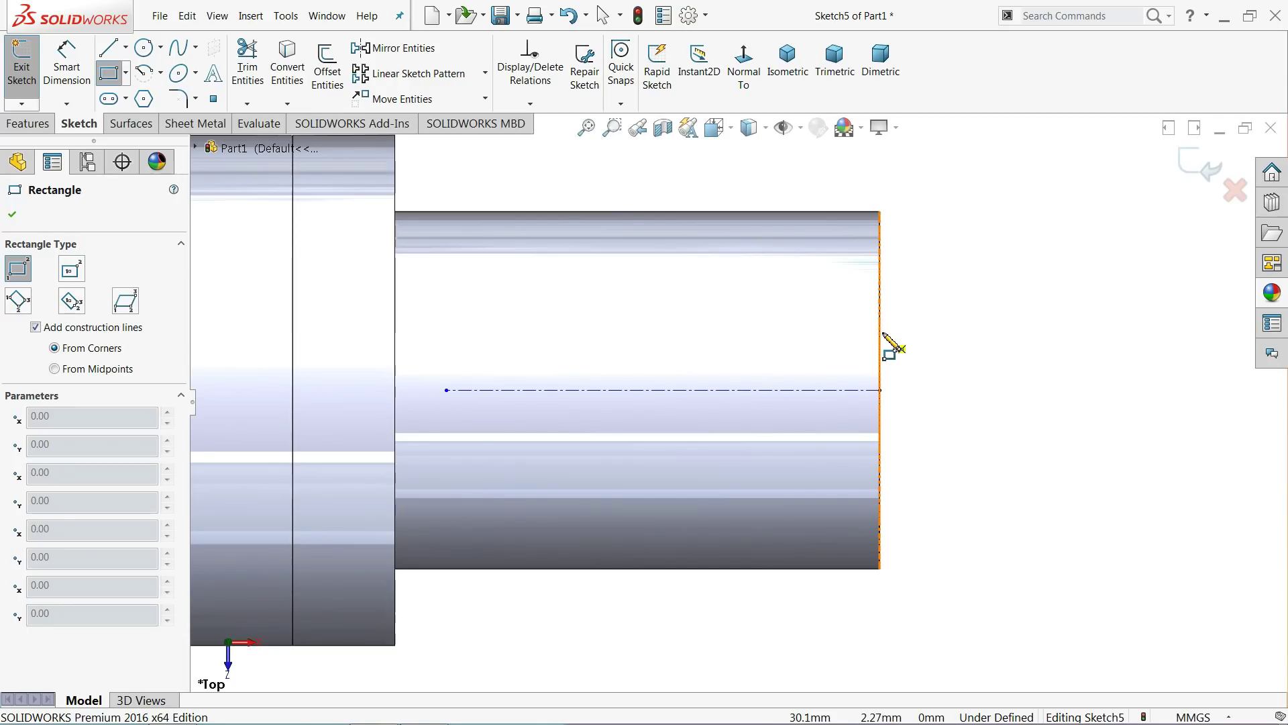
click(949, 328)
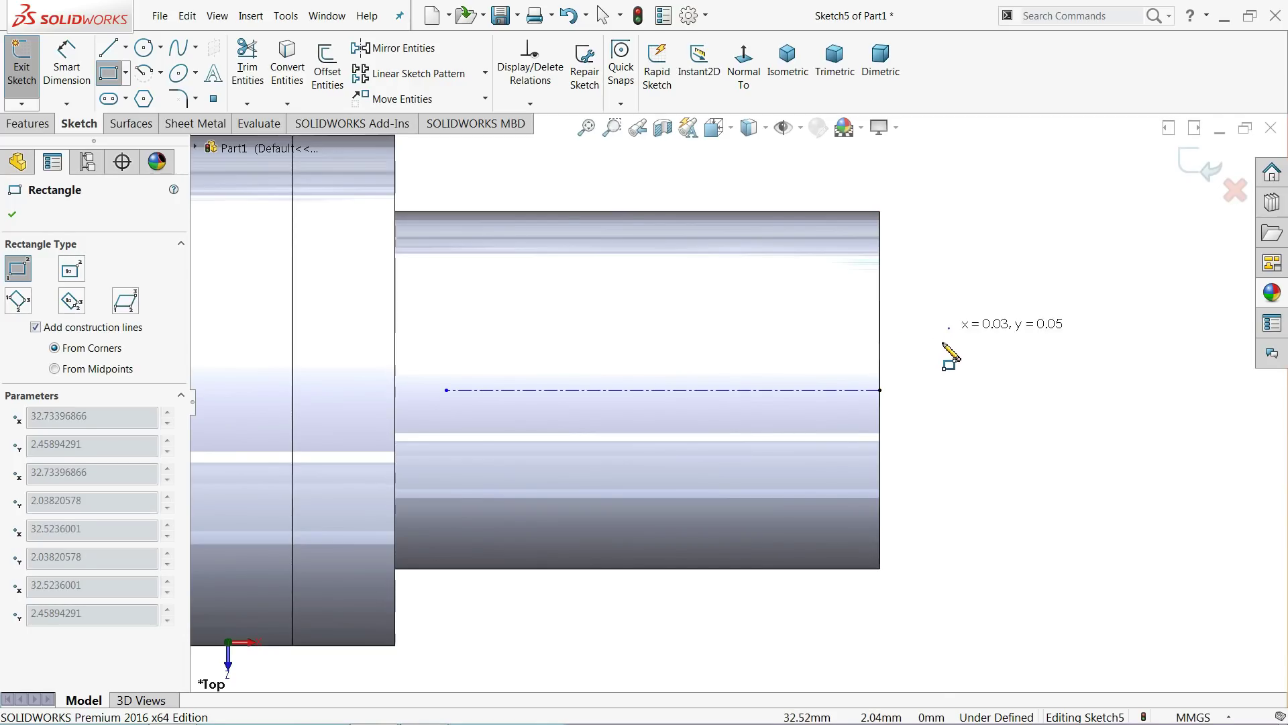
click(535, 437)
right_click(960, 235)
click(979, 246)
Step: Make the rectangle's two long sides symmetric about the centerline
scroll(921, 424, down, 1)
click(838, 408)
click(820, 375)
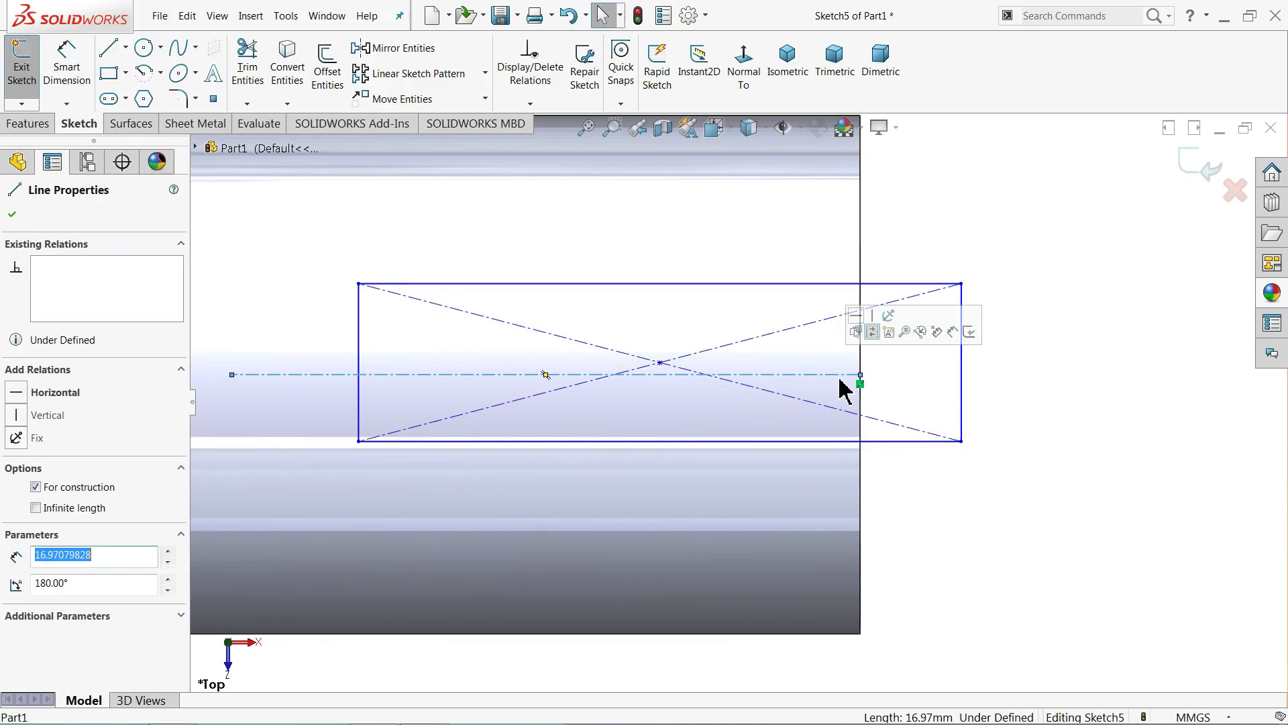
ctrl+click(921, 284)
ctrl+click(926, 441)
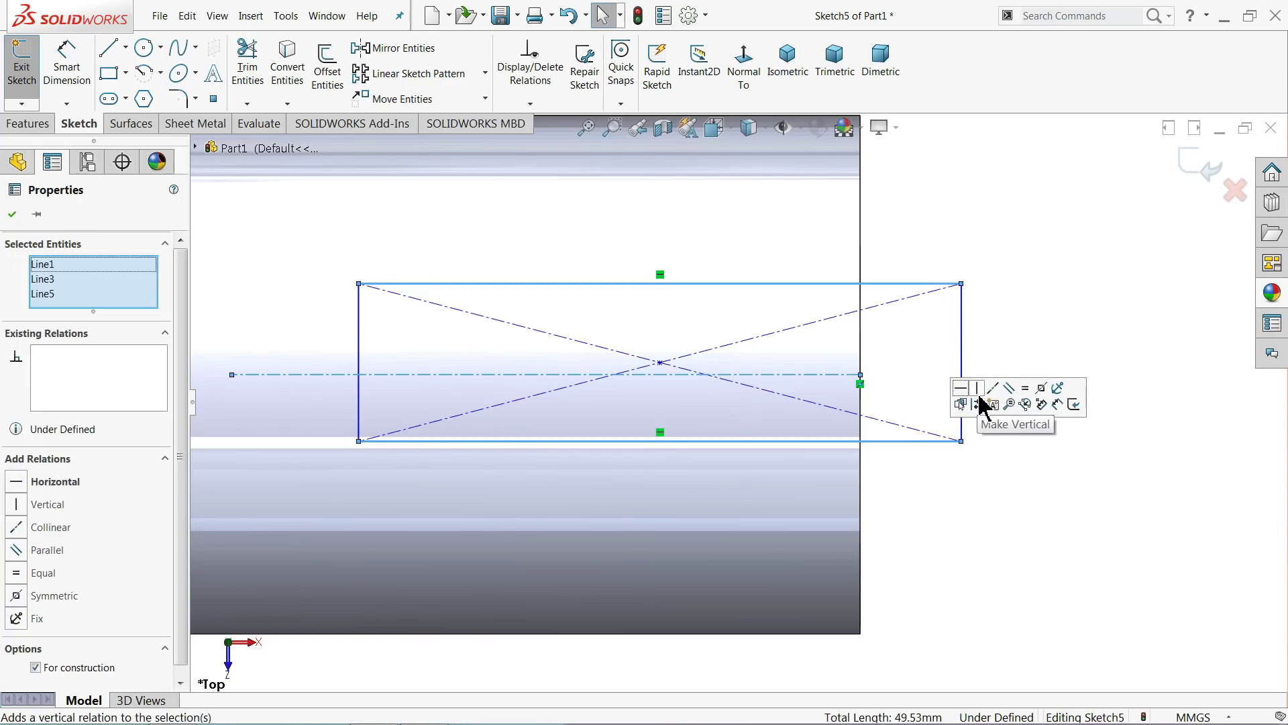
click(1042, 389)
click(1064, 310)
scroll(872, 312, up, 1)
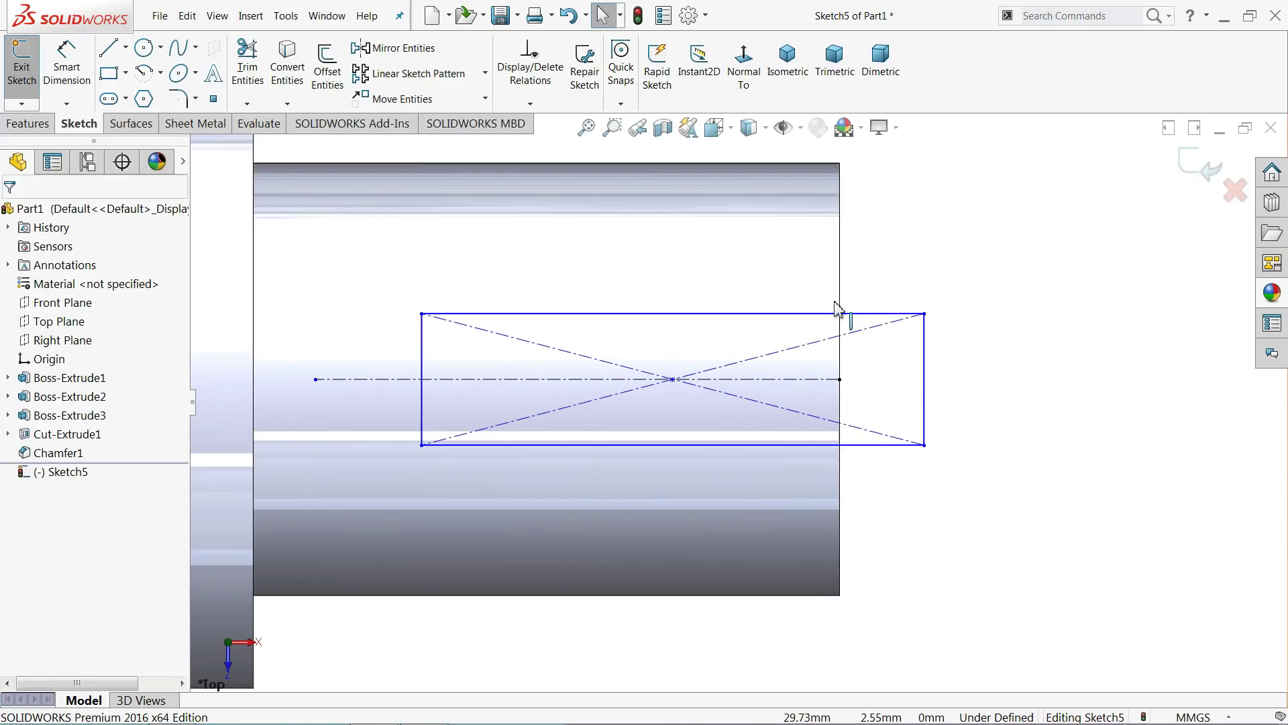
Step: Cap the rectangle's inner end with a 180° three-point arc of about 2.13 mm radius and delete the short side it replaces
click(162, 74)
click(173, 133)
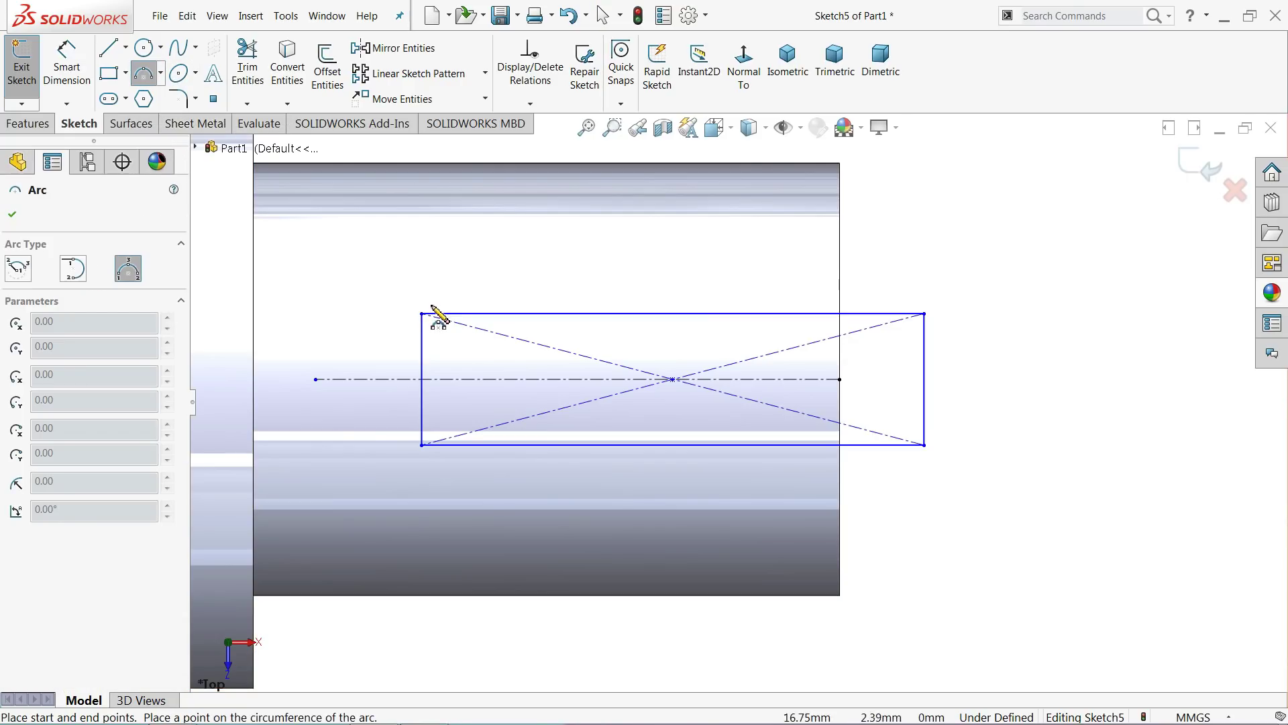
click(421, 313)
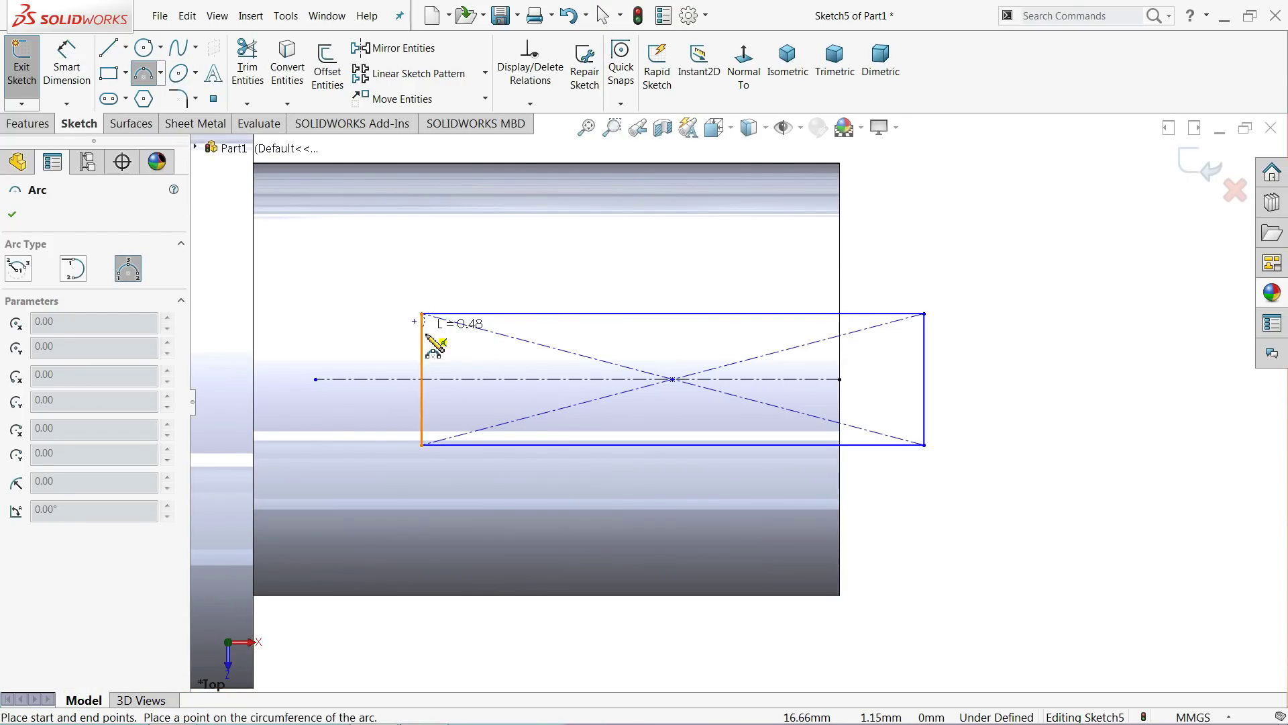
click(421, 444)
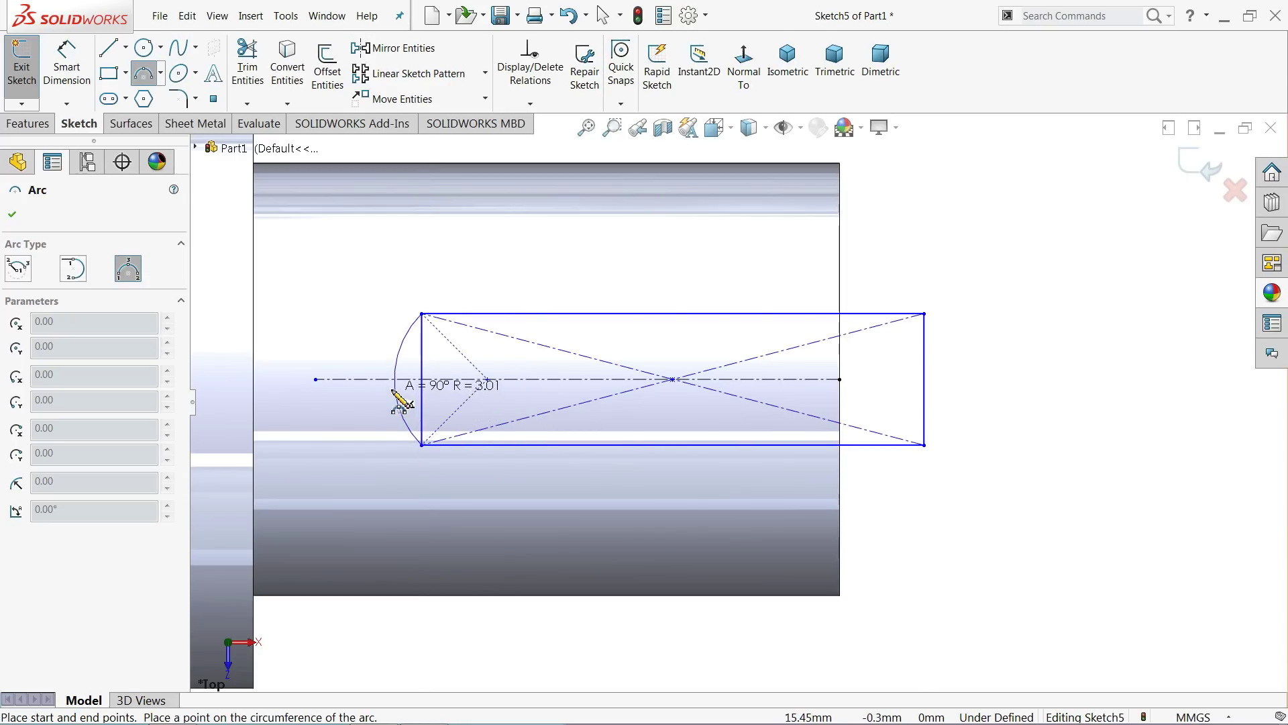
click(361, 367)
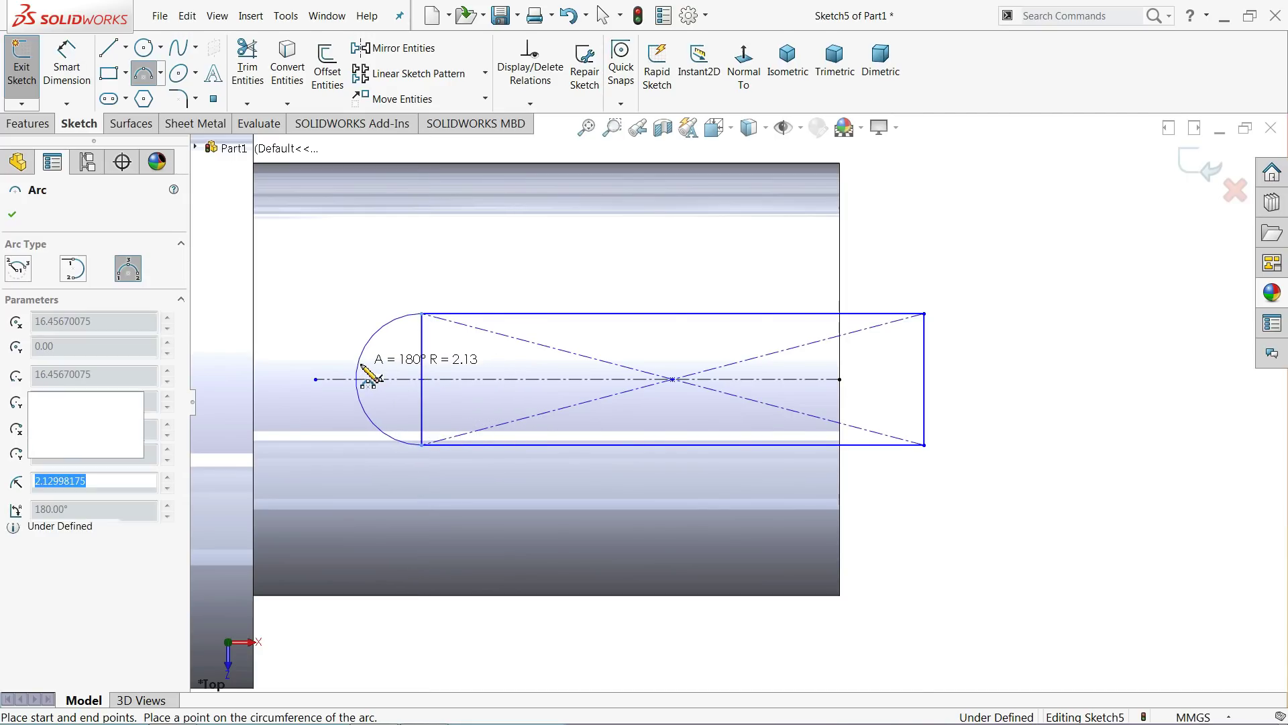
click(13, 216)
click(424, 368)
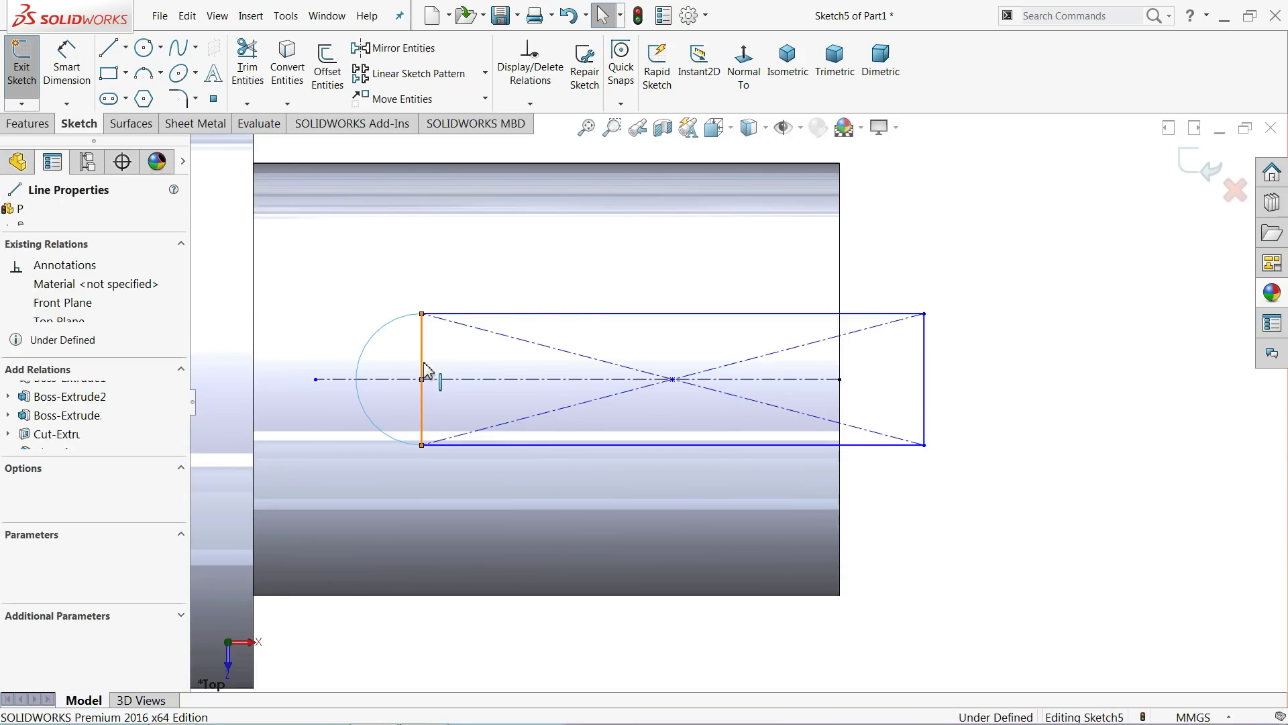
key(Delete)
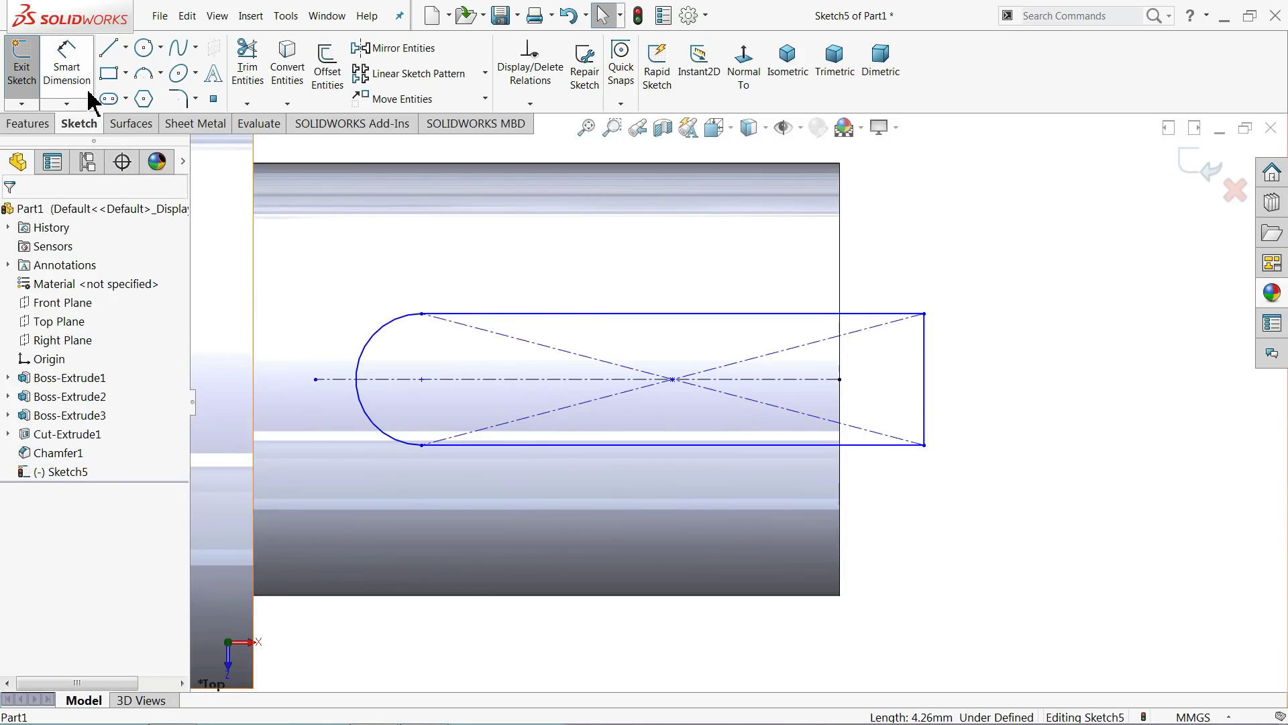
Step: Draw a vertical centerline about 3 mm long, tangent to the arc, from where the arc meets the horizontal centerline
click(125, 47)
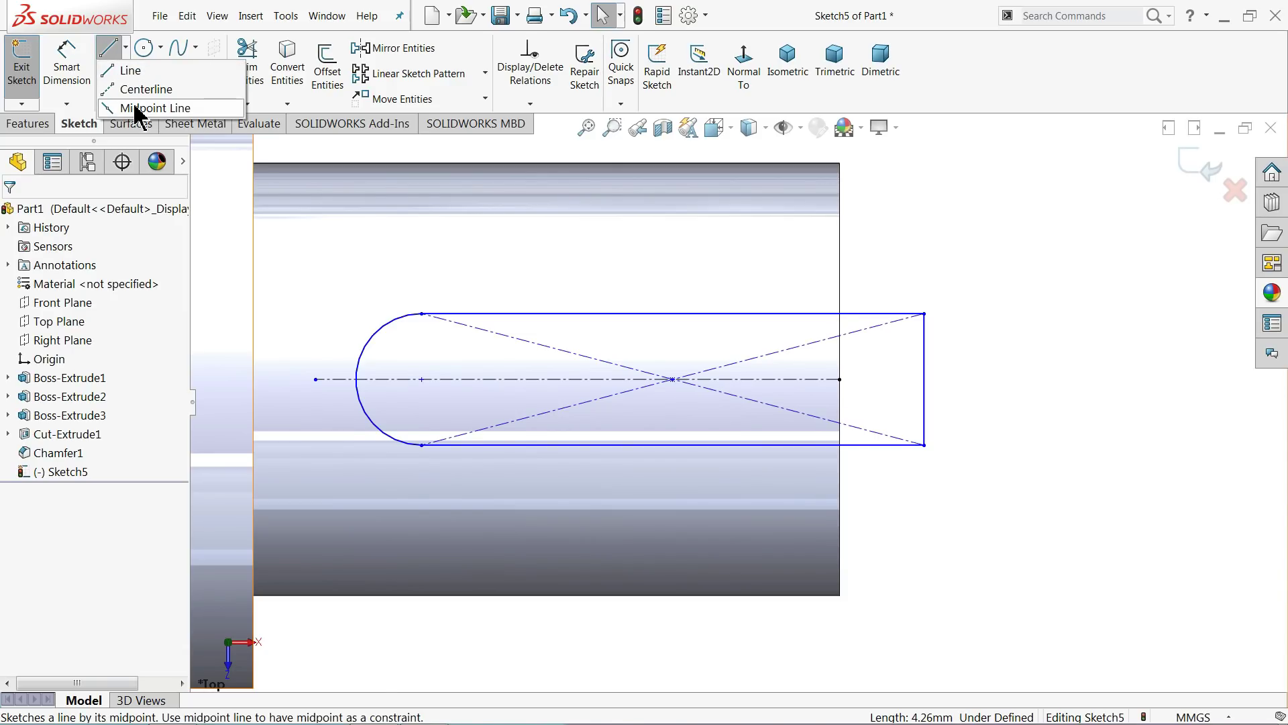
click(138, 90)
scroll(405, 389, down, 3)
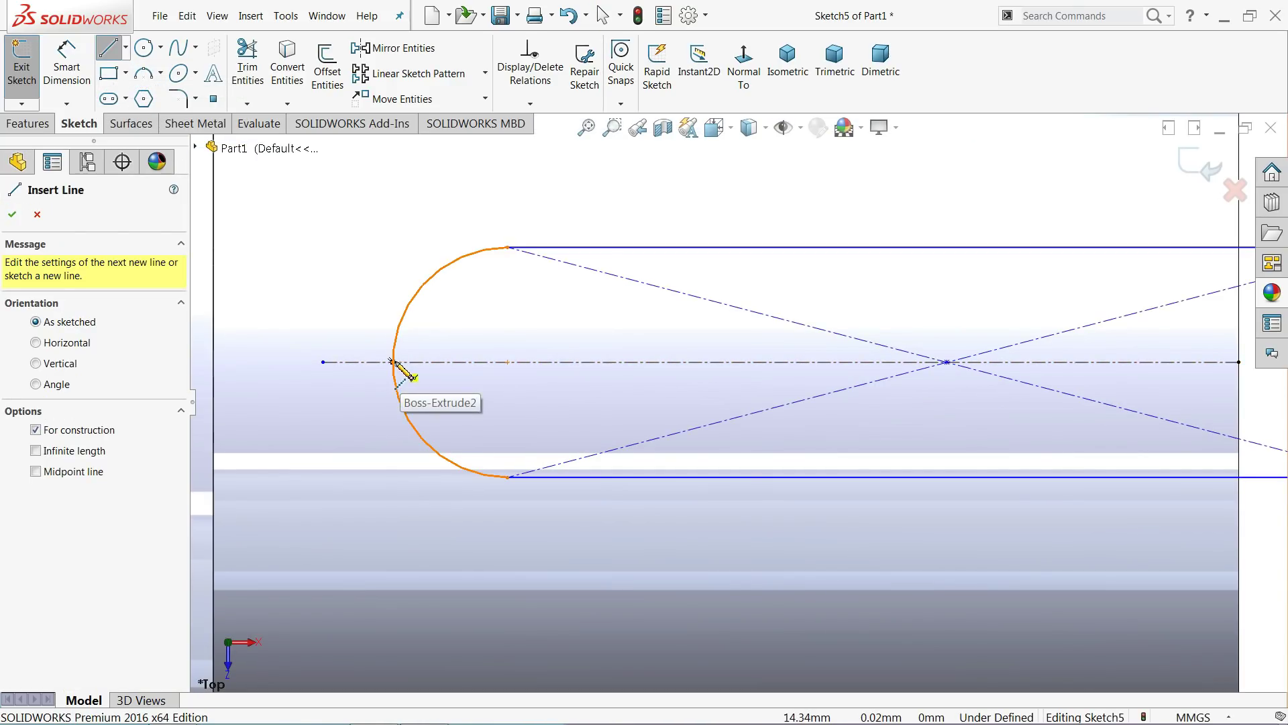
click(393, 363)
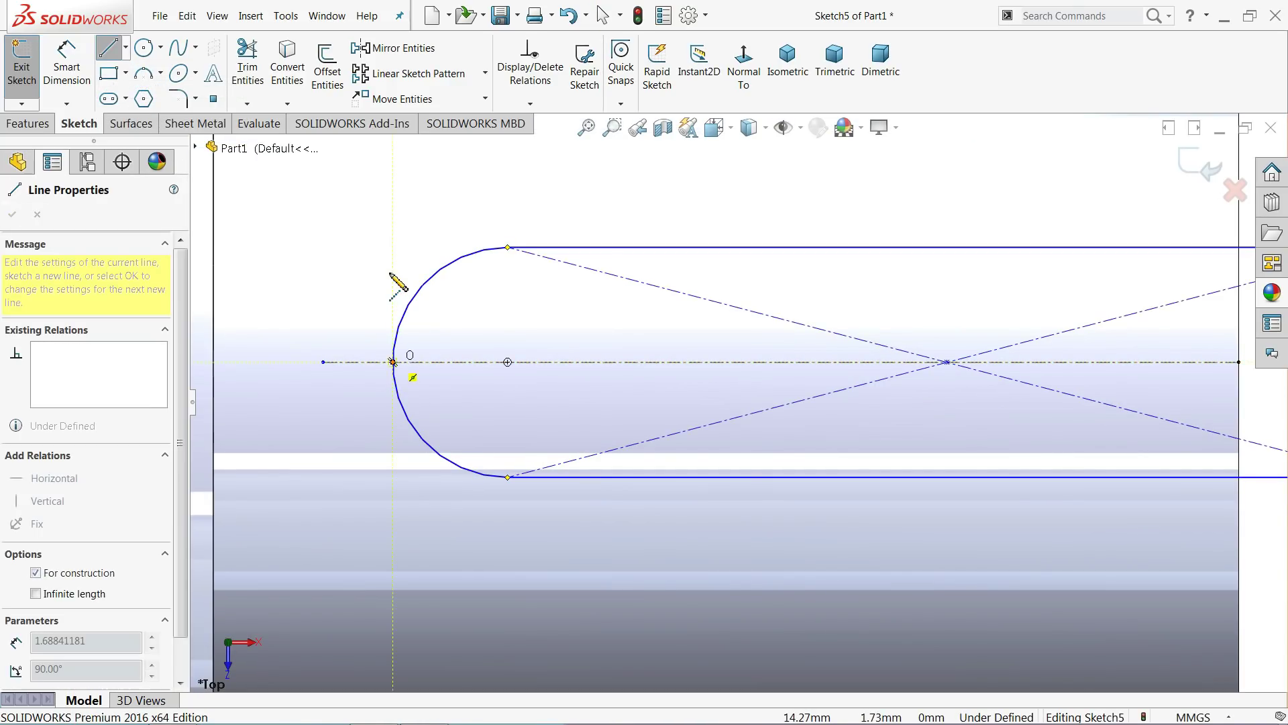
click(394, 204)
right_click(352, 218)
click(389, 242)
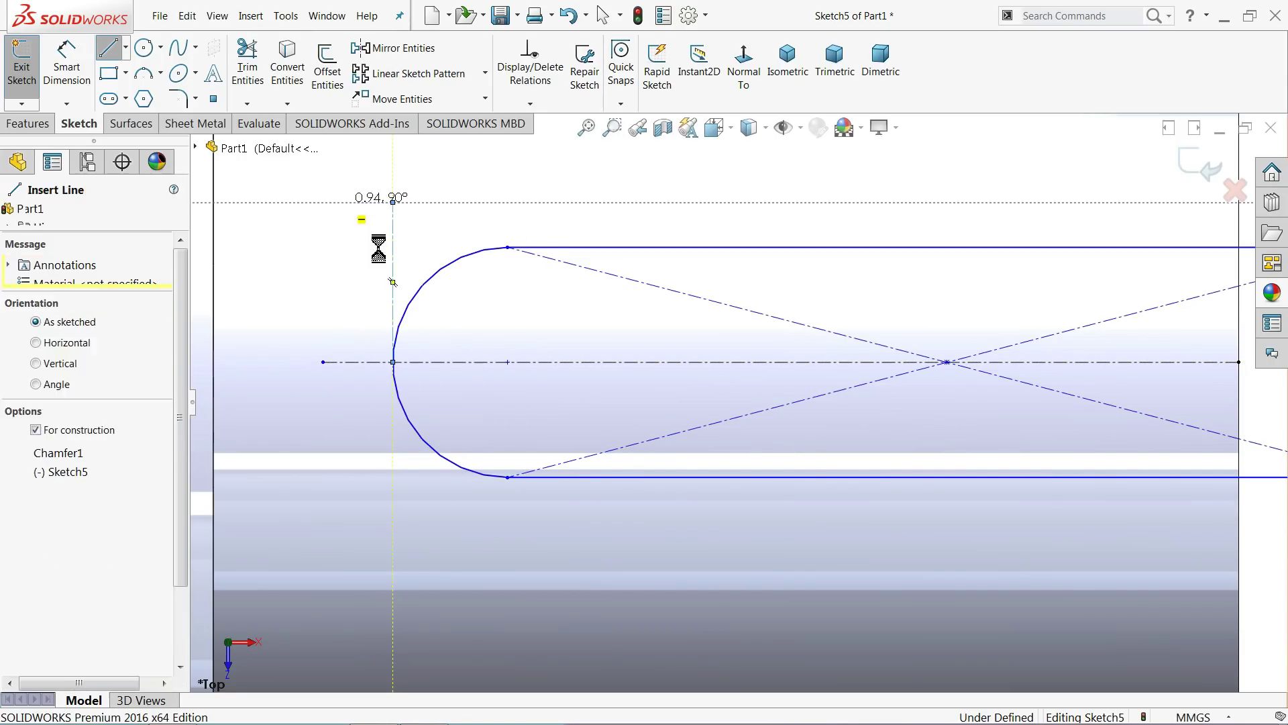
key(Escape)
Step: Dimension the slot's end arc with a radius of 2.5 mm
scroll(411, 315, up, 2)
scroll(819, 416, up, 2)
scroll(900, 412, down, 2)
click(79, 86)
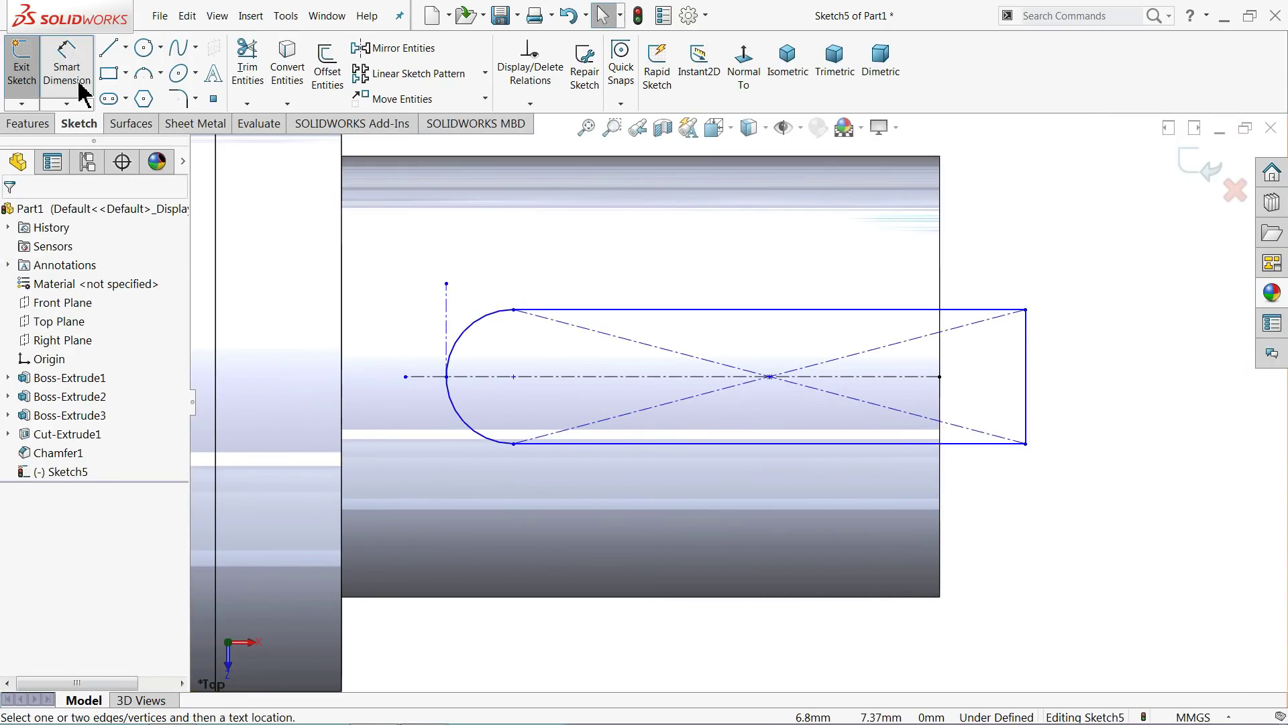
click(479, 331)
click(397, 301)
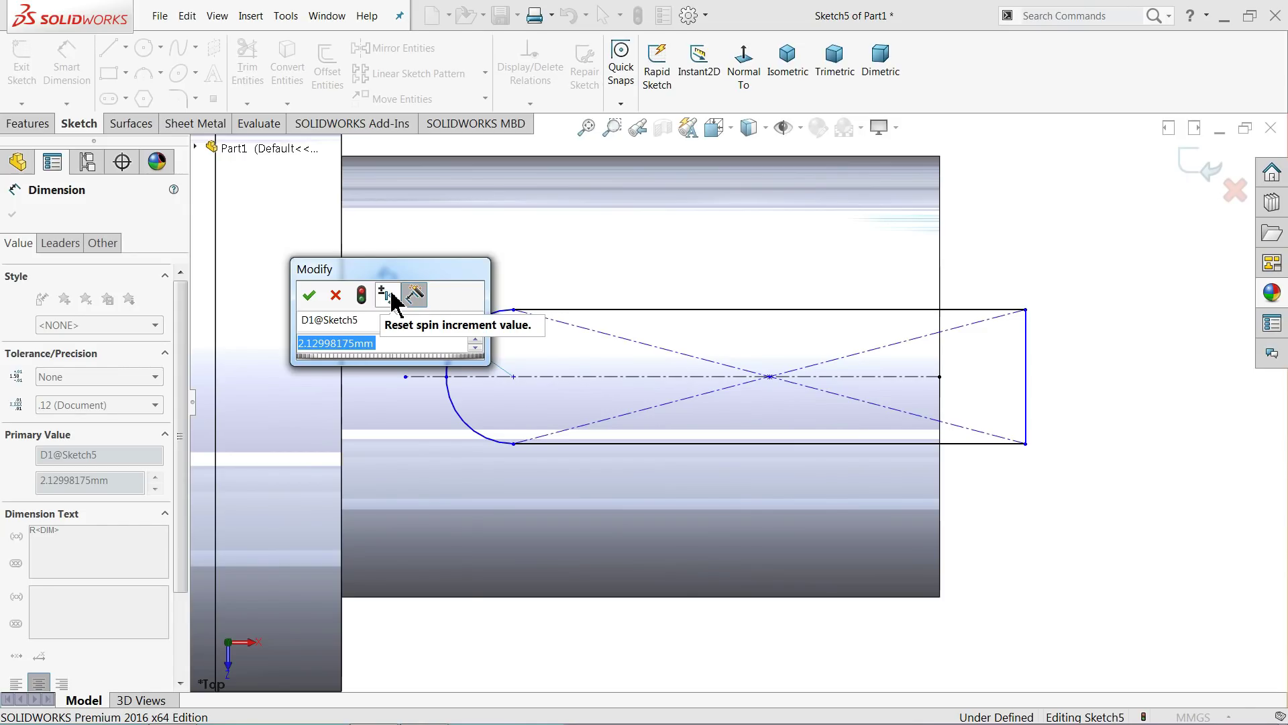
text(2.5)
key(Return)
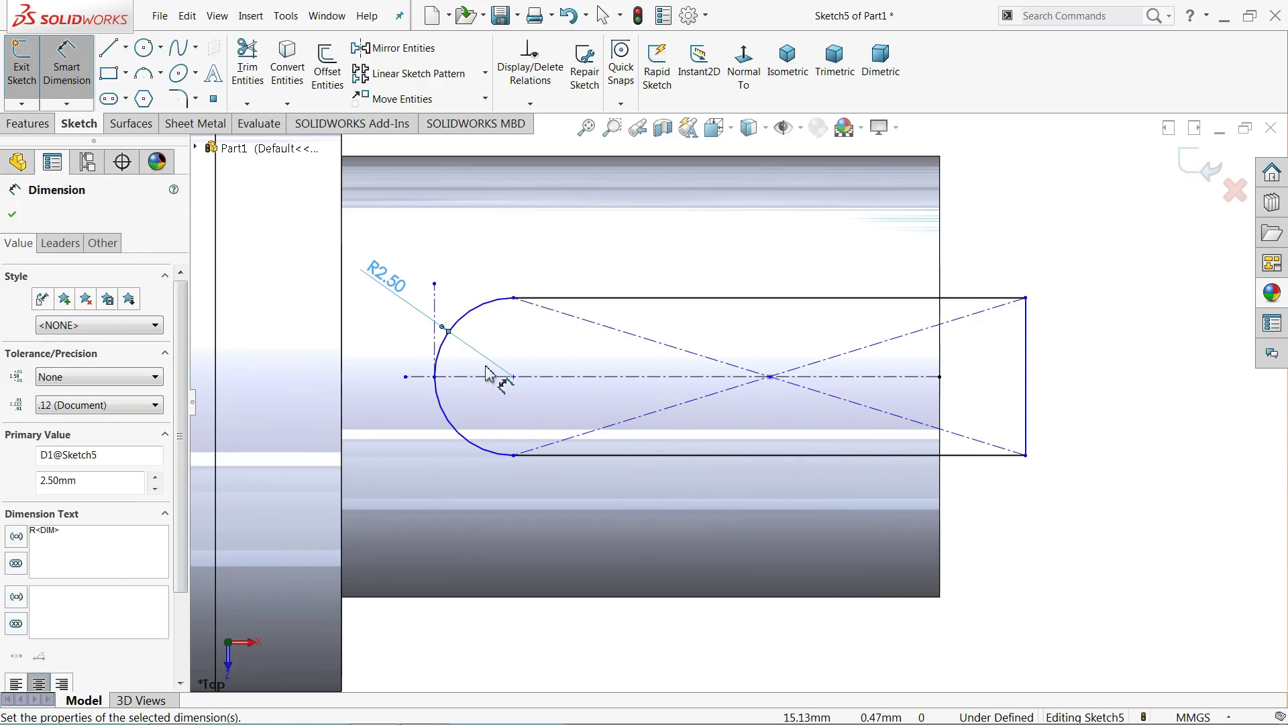
Step: Dimension the distance from the vertical tangent centerline to the shaft's end edge as 14 mm
click(435, 310)
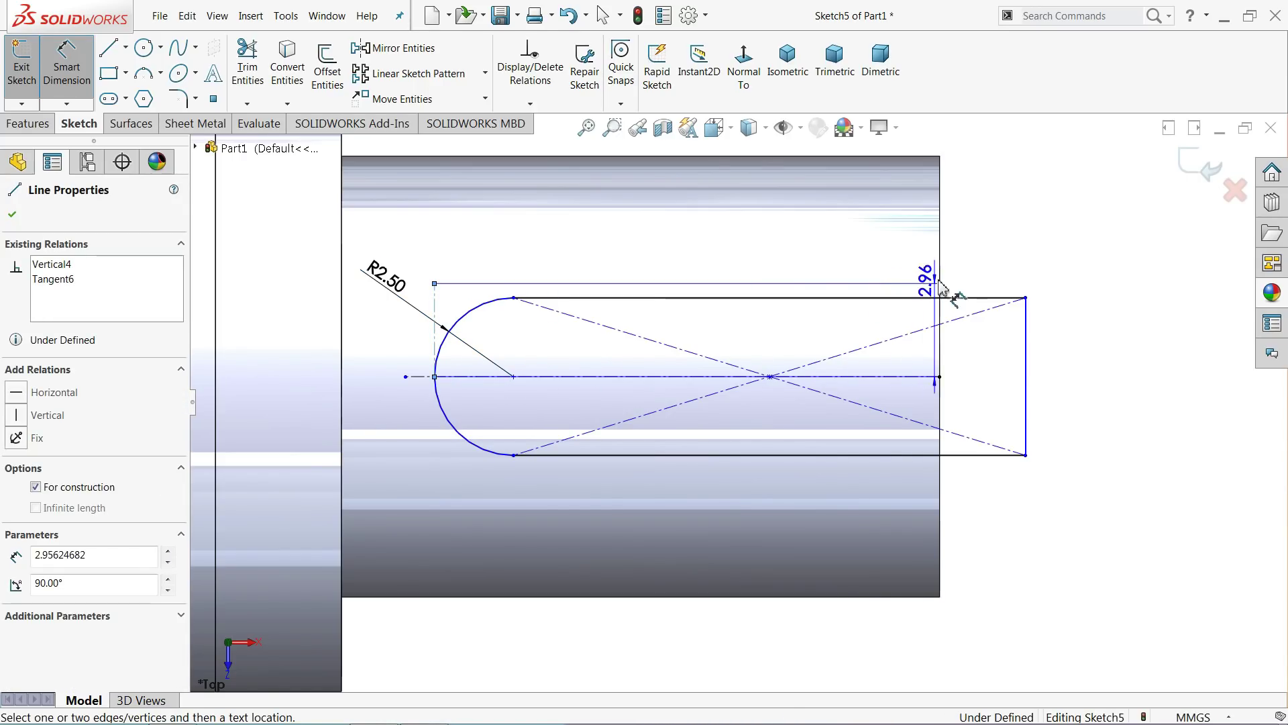
click(940, 278)
scroll(778, 241, up, 4)
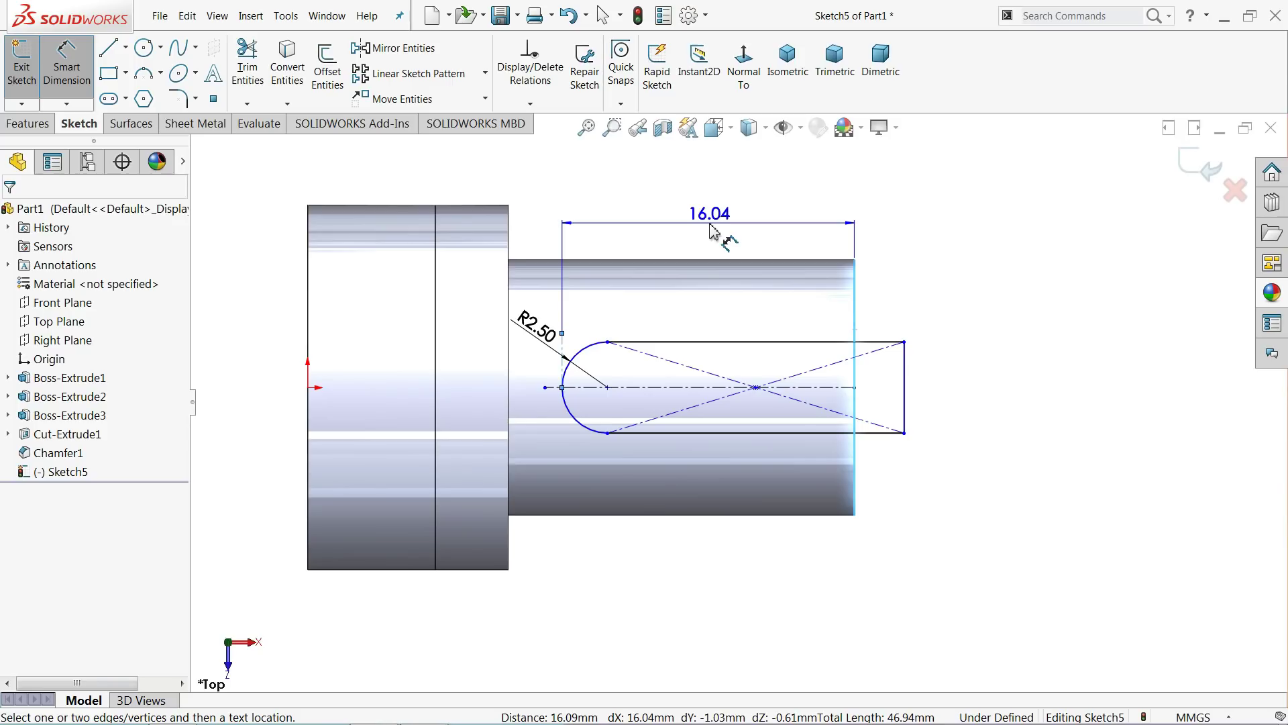
click(712, 230)
text(14)
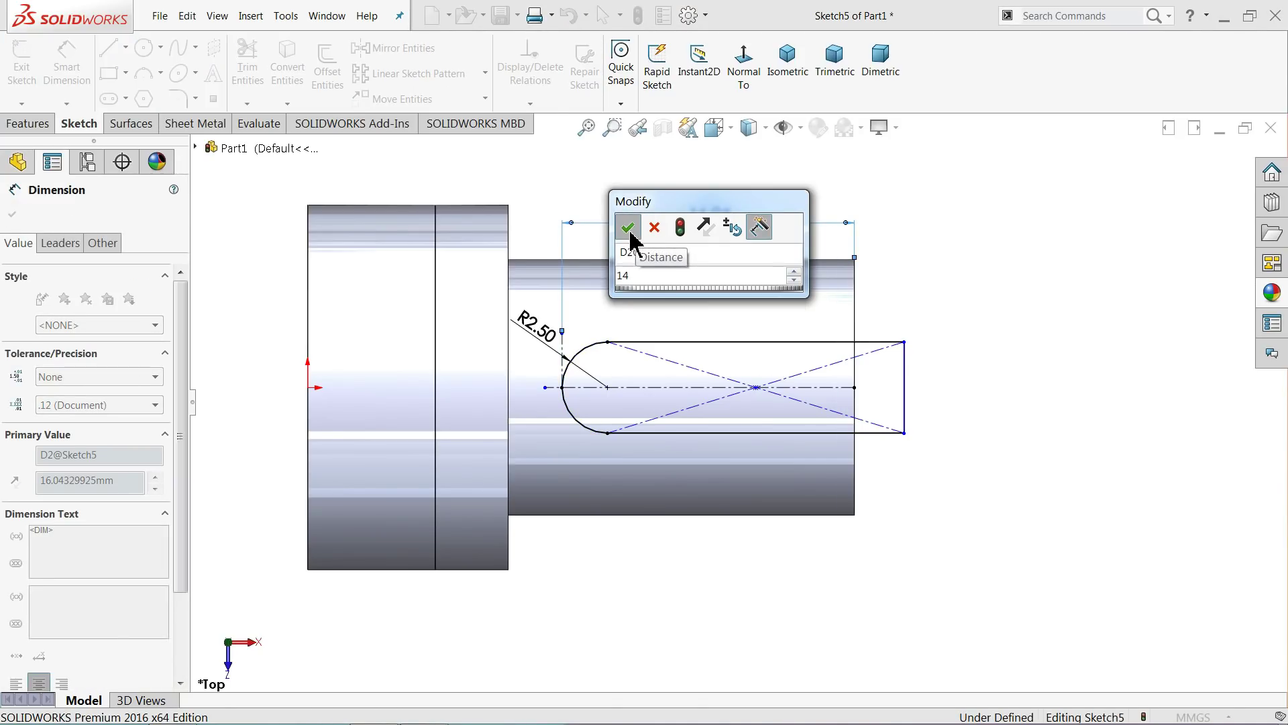
click(626, 229)
Step: Add a driven dimension for the length of the slot's outer short side
scroll(805, 417, down, 2)
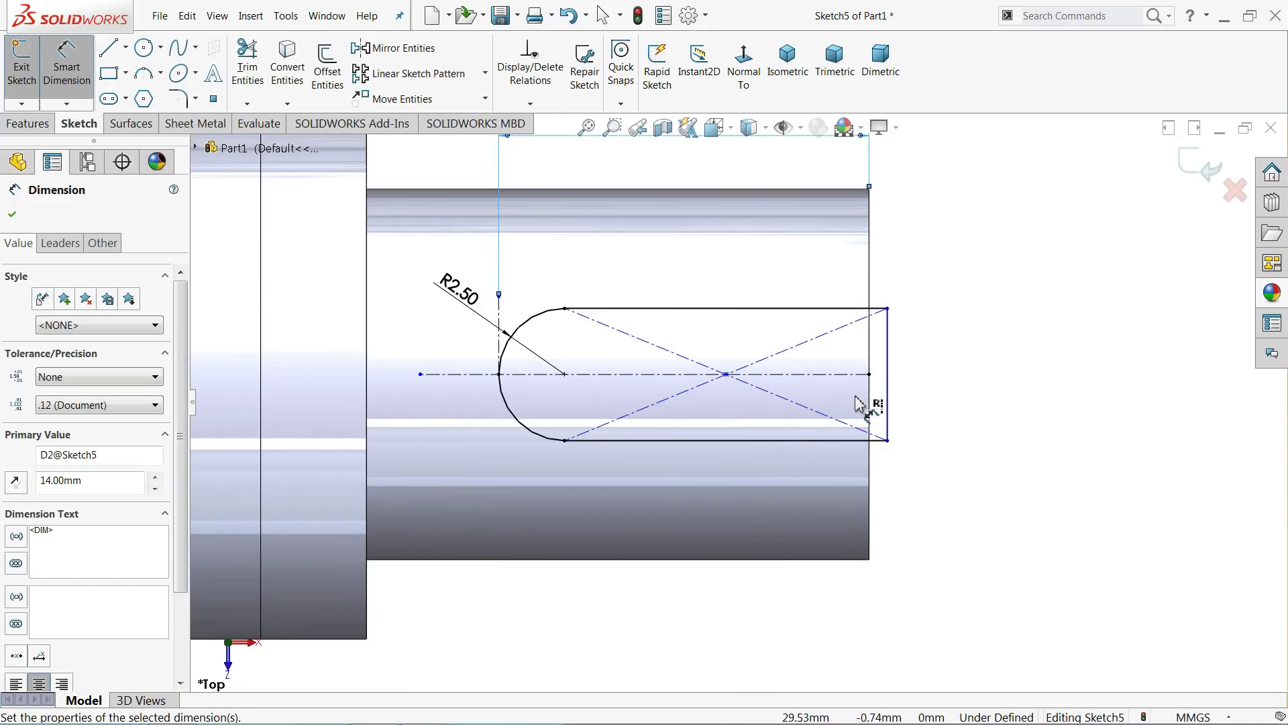
click(889, 368)
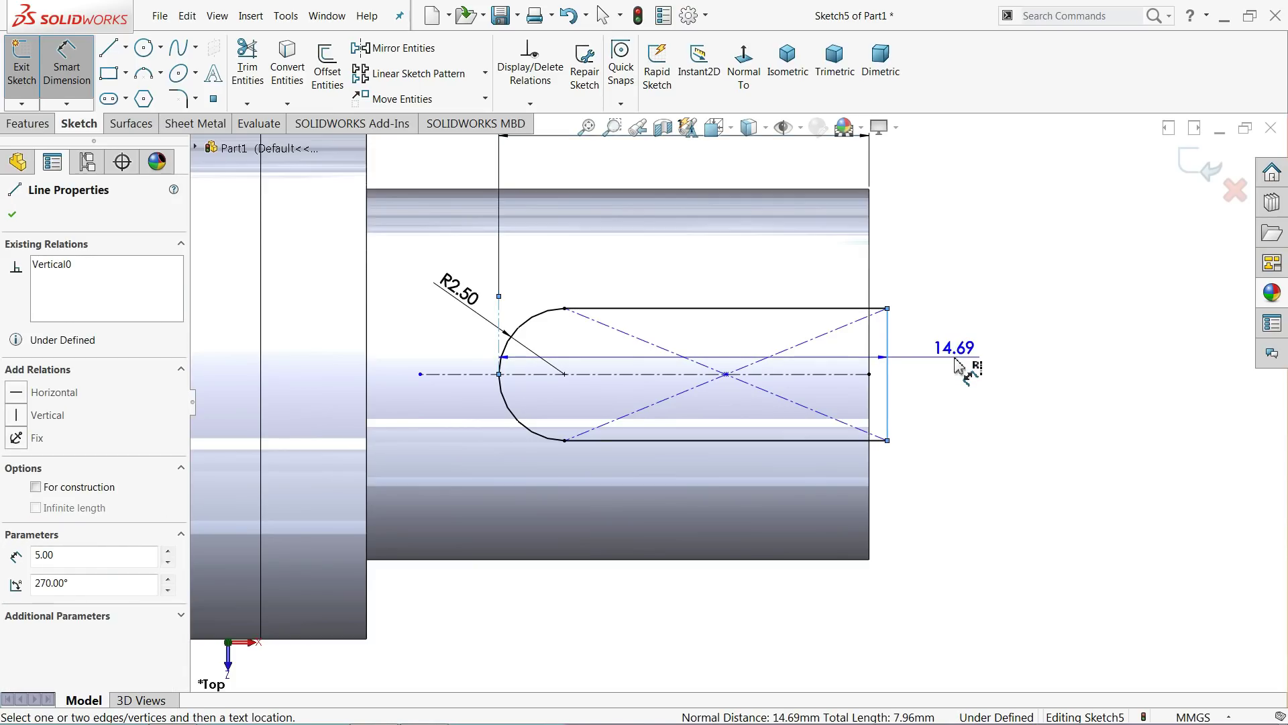
click(970, 373)
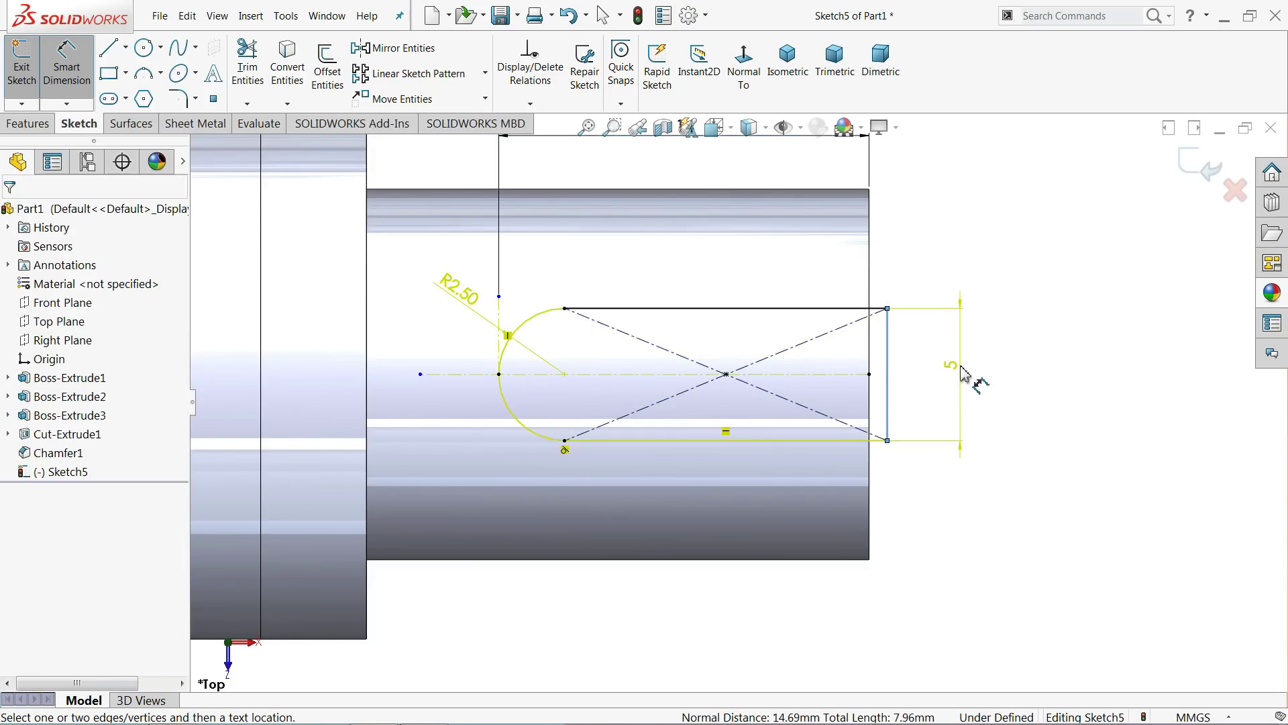
click(772, 379)
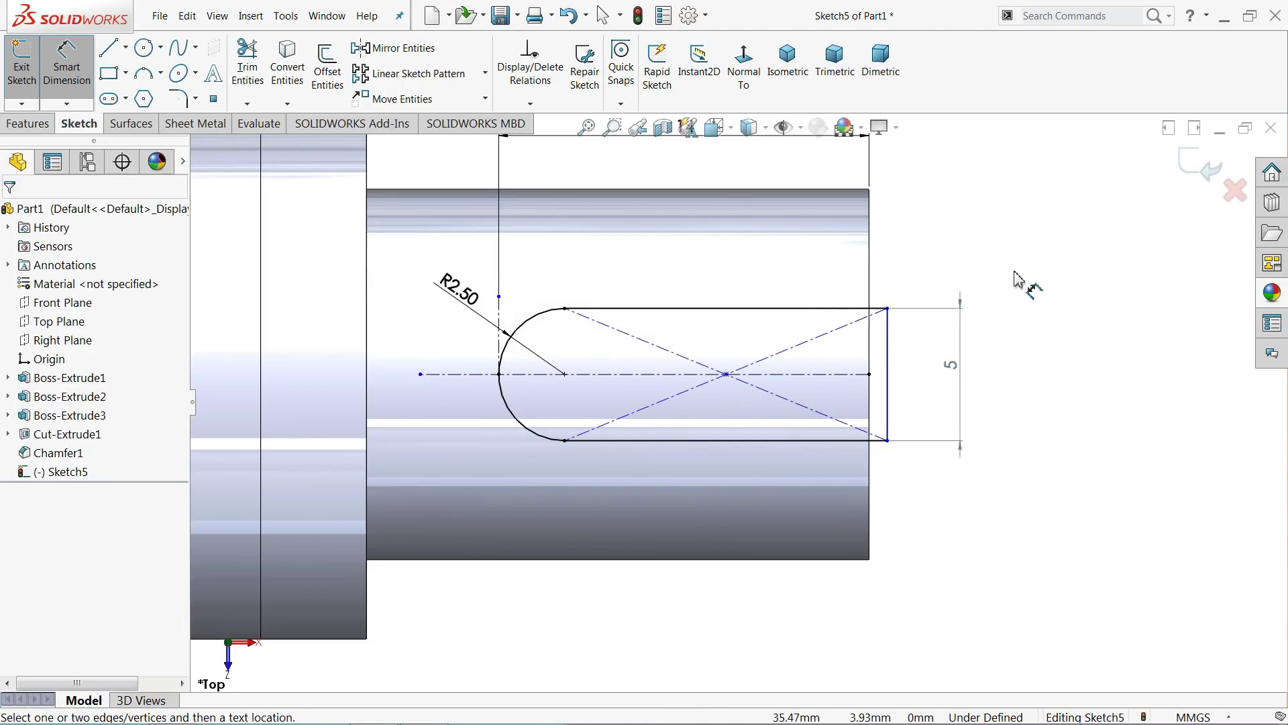
Step: Dimension the slot's outer short side 1 mm beyond the shaft's end edge
click(889, 346)
click(870, 329)
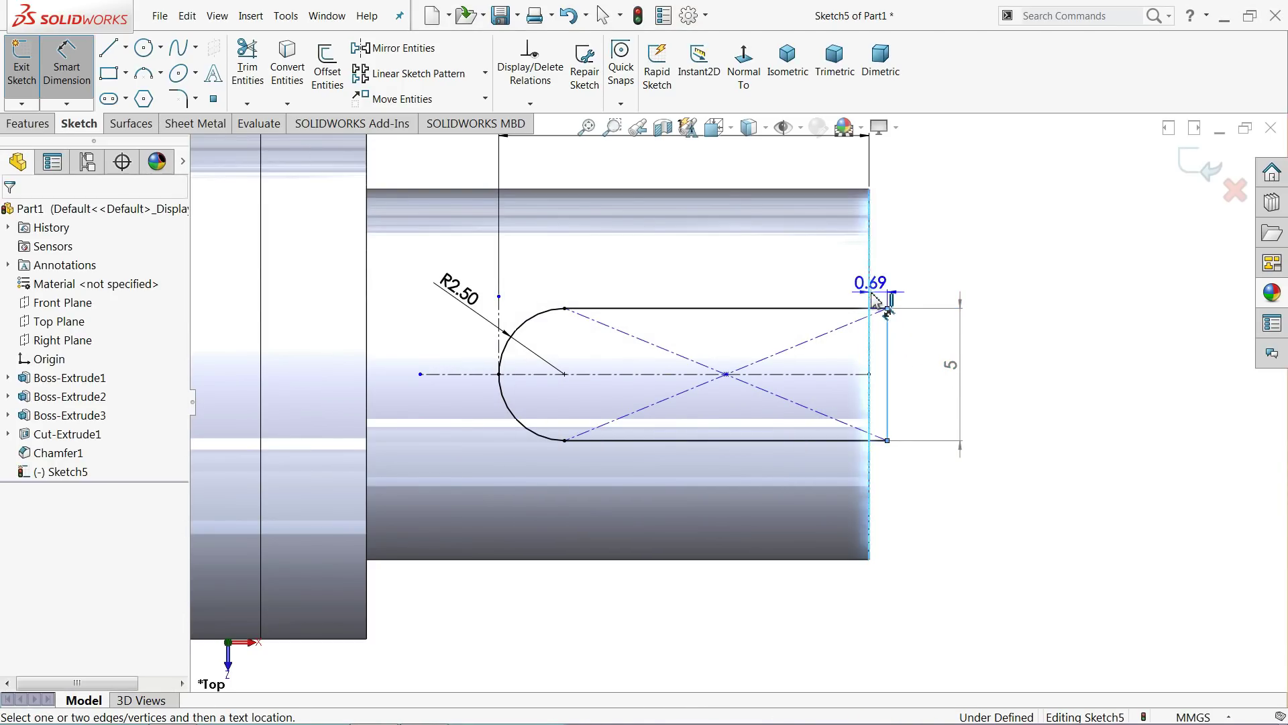
click(903, 268)
text(1)
key(Return)
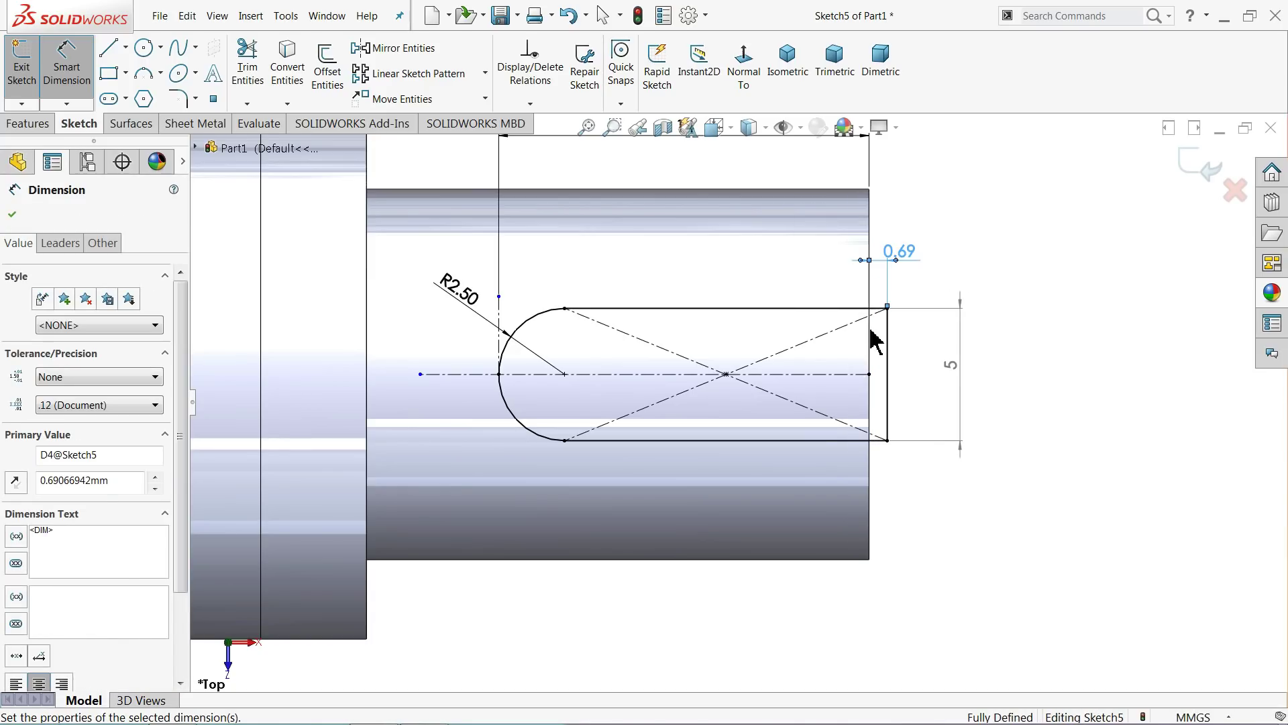
Step: Begin an extruded cut from the slot sketch in an isometric view, with the cut direction reversed upward
click(30, 124)
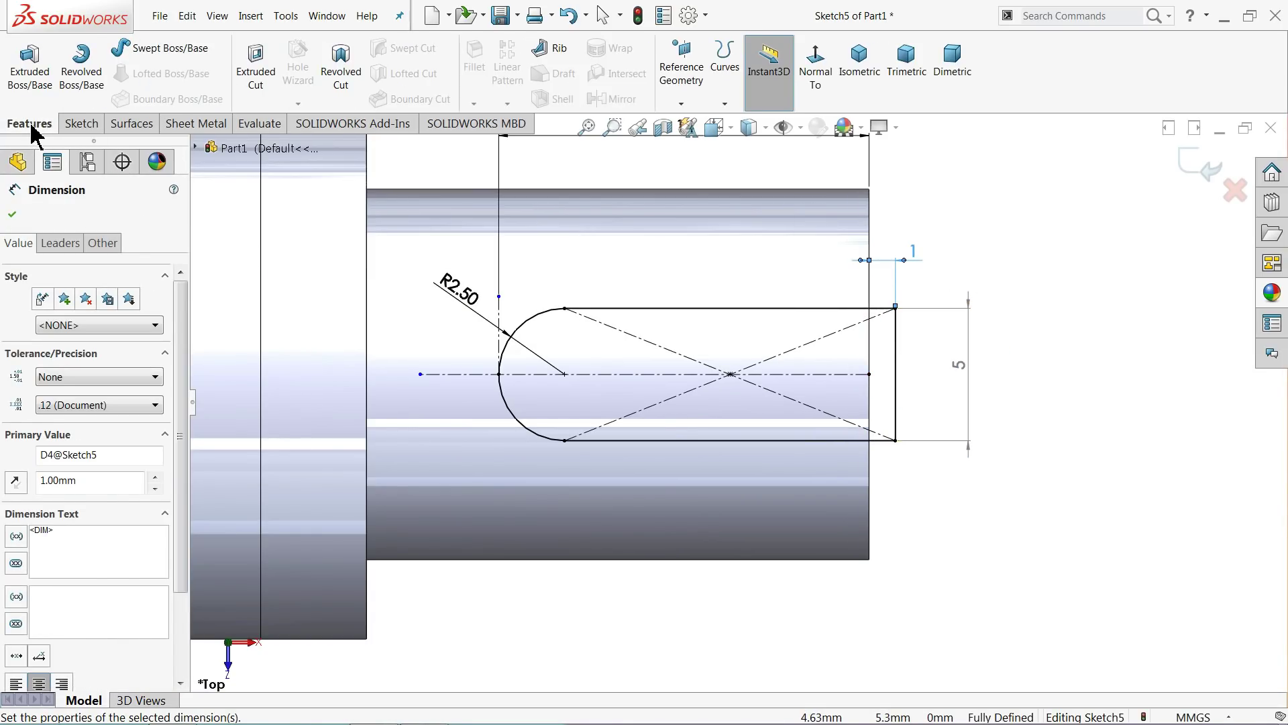
click(256, 71)
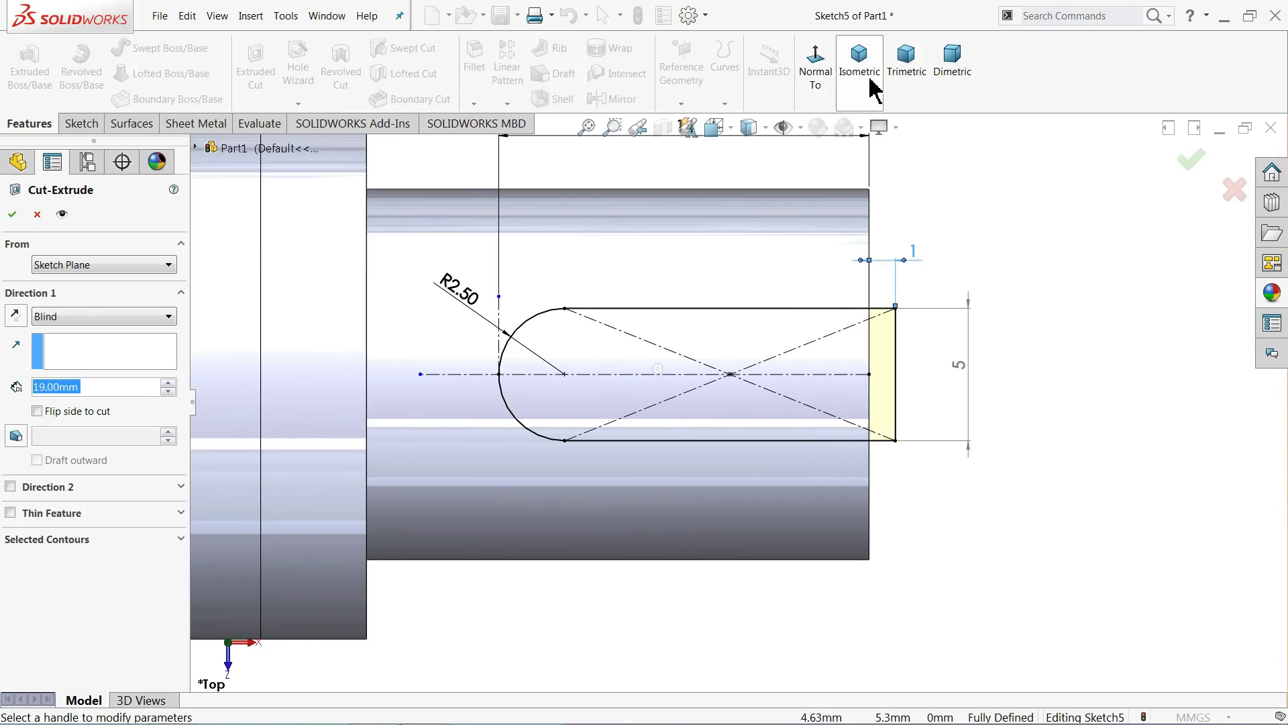
click(865, 80)
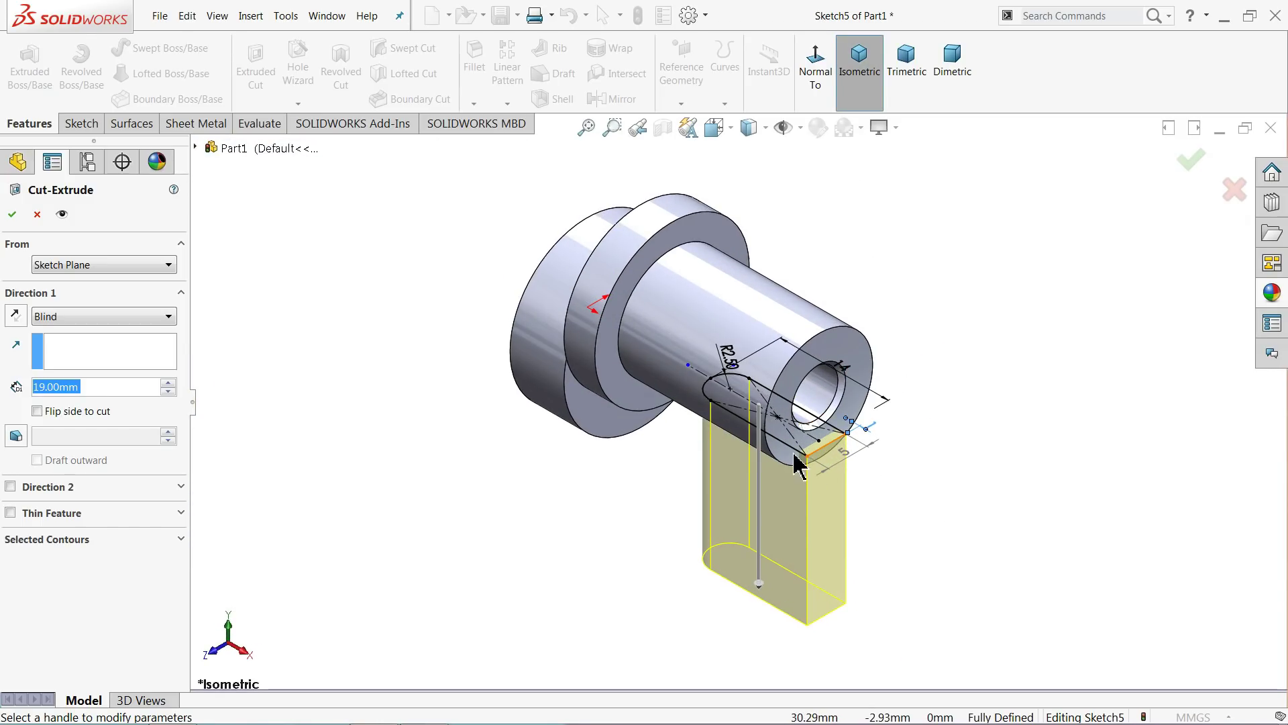
click(16, 314)
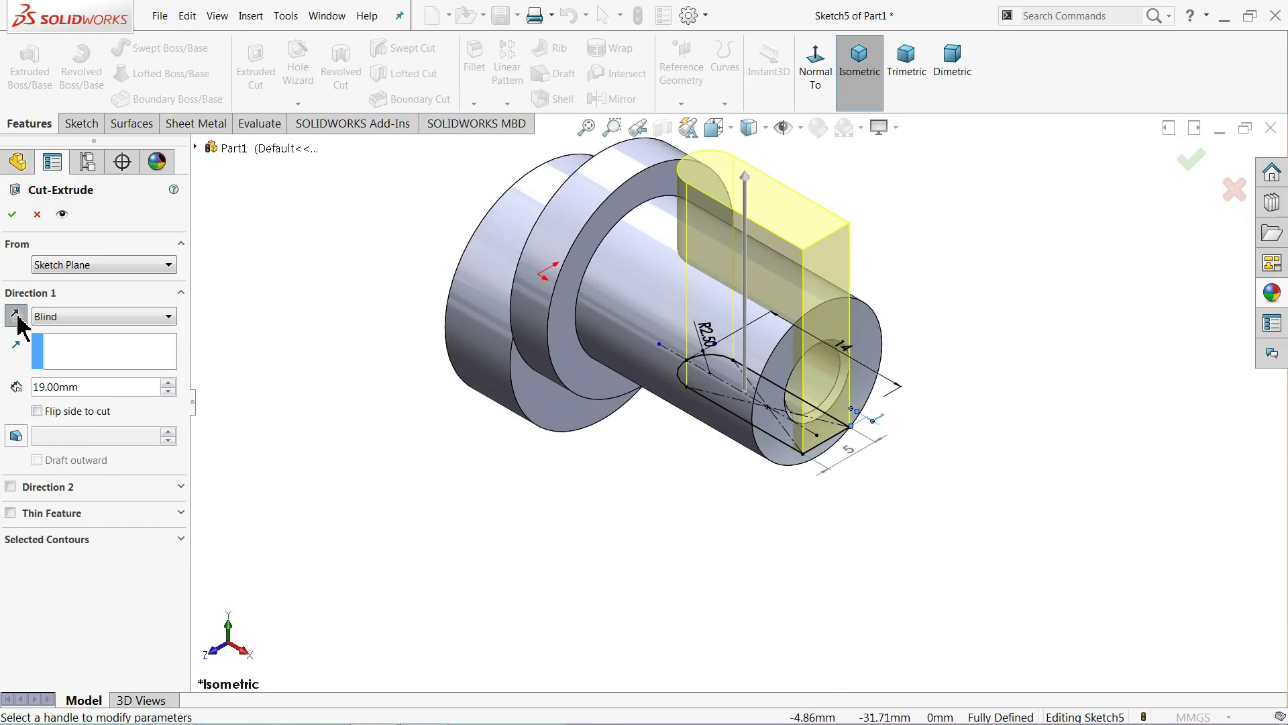
Step: Make the cut start at an offset of 10.2 mm from the sketch plane
click(67, 265)
click(62, 319)
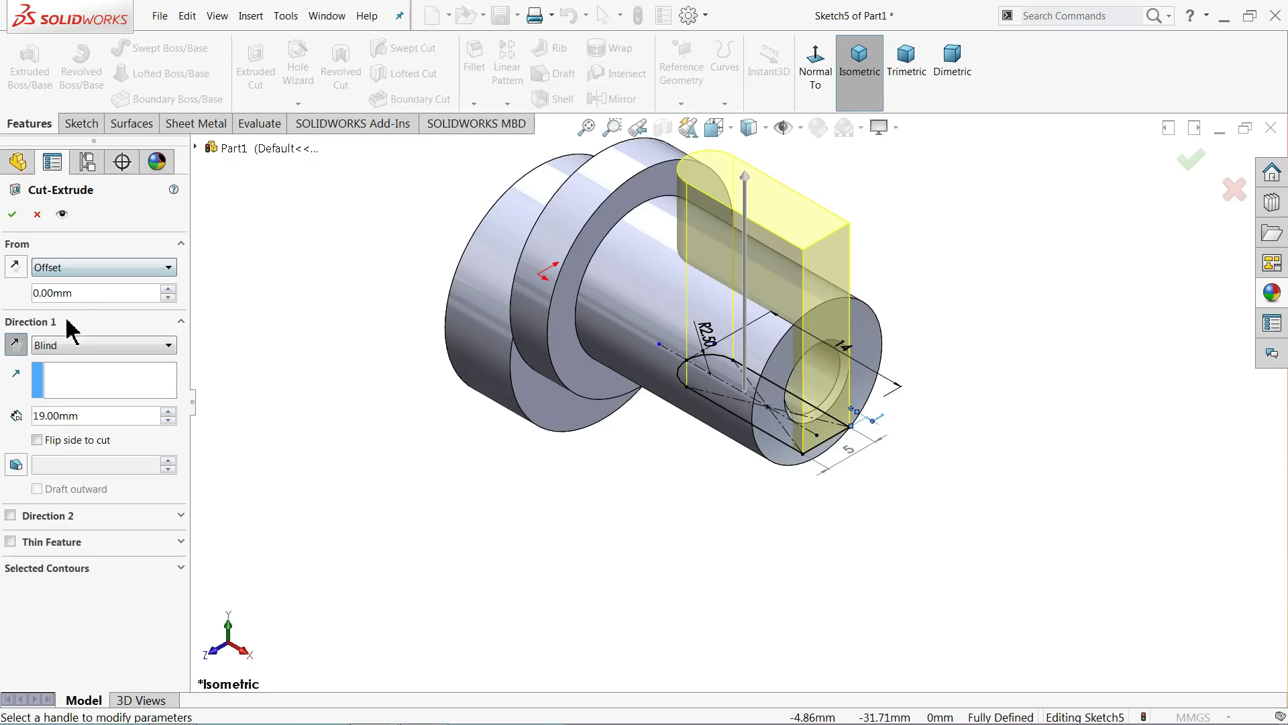
text(10.2)
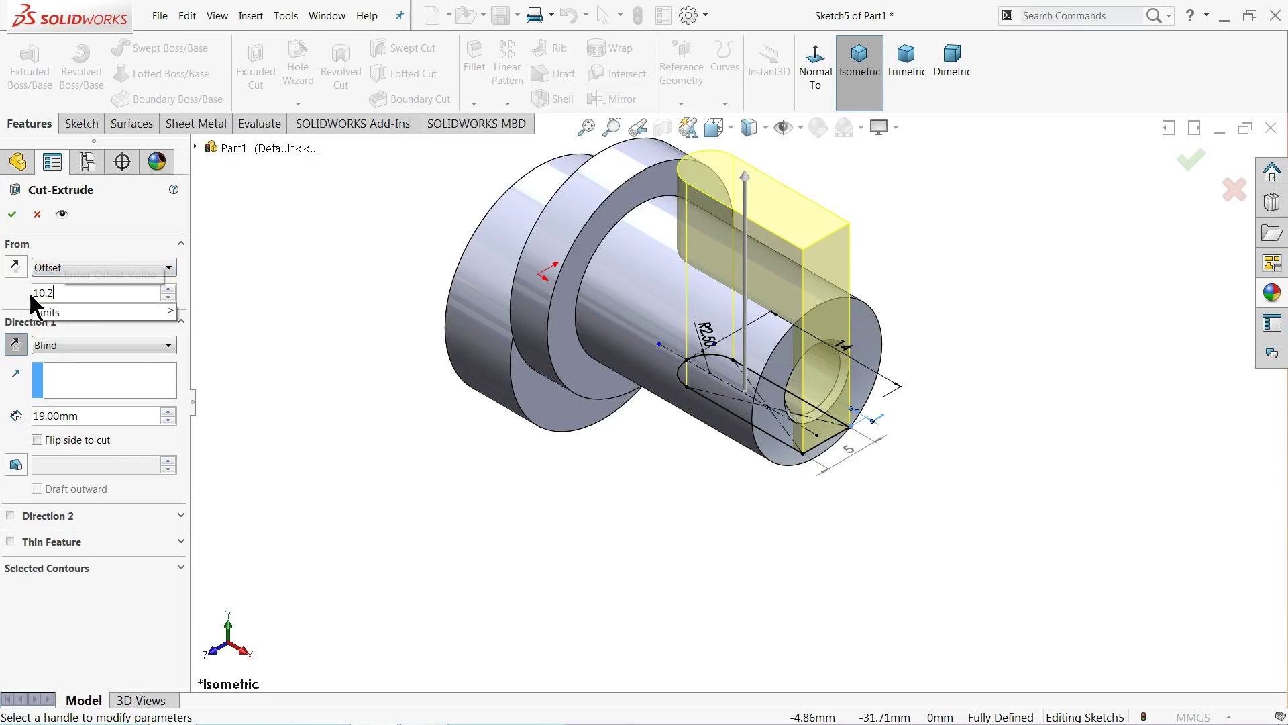
key(Return)
scroll(704, 382, up, 3)
middle_drag(704, 382, 603, 349)
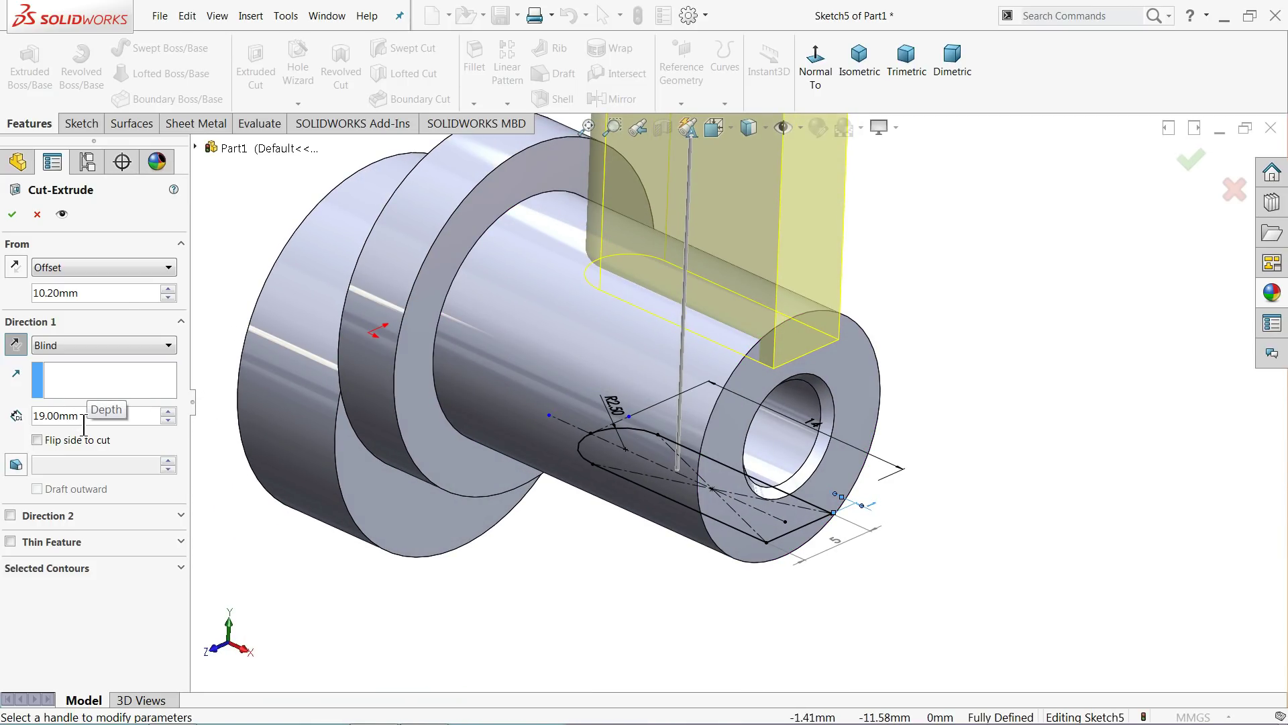
Step: Set the cut's end condition to Through All and create the slot in the shaft
click(81, 345)
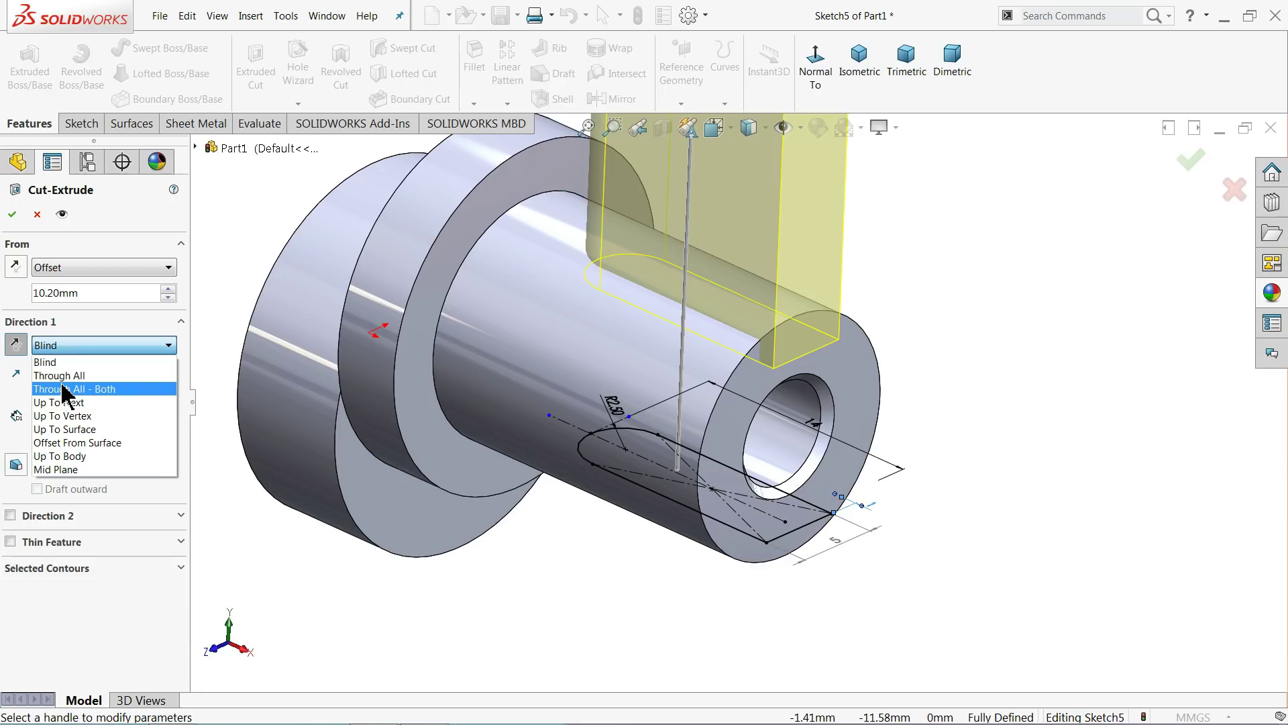
click(79, 374)
middle_drag(500, 377, 697, 339)
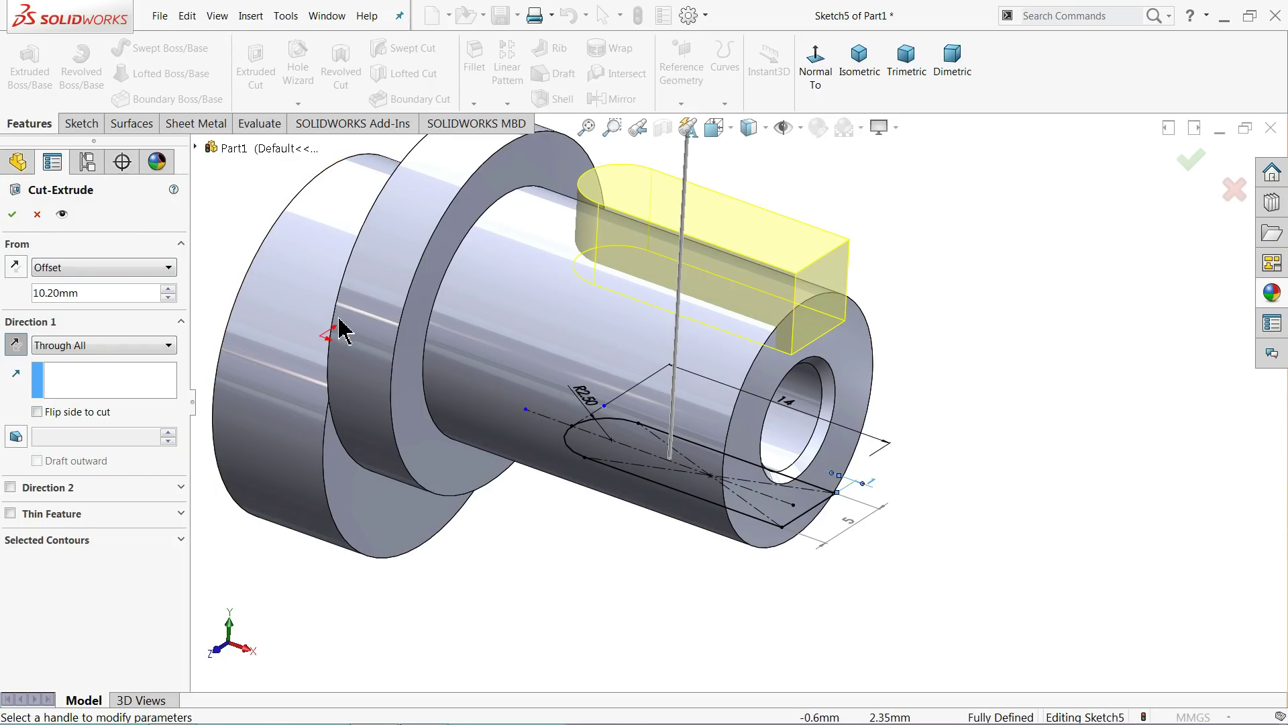
click(12, 213)
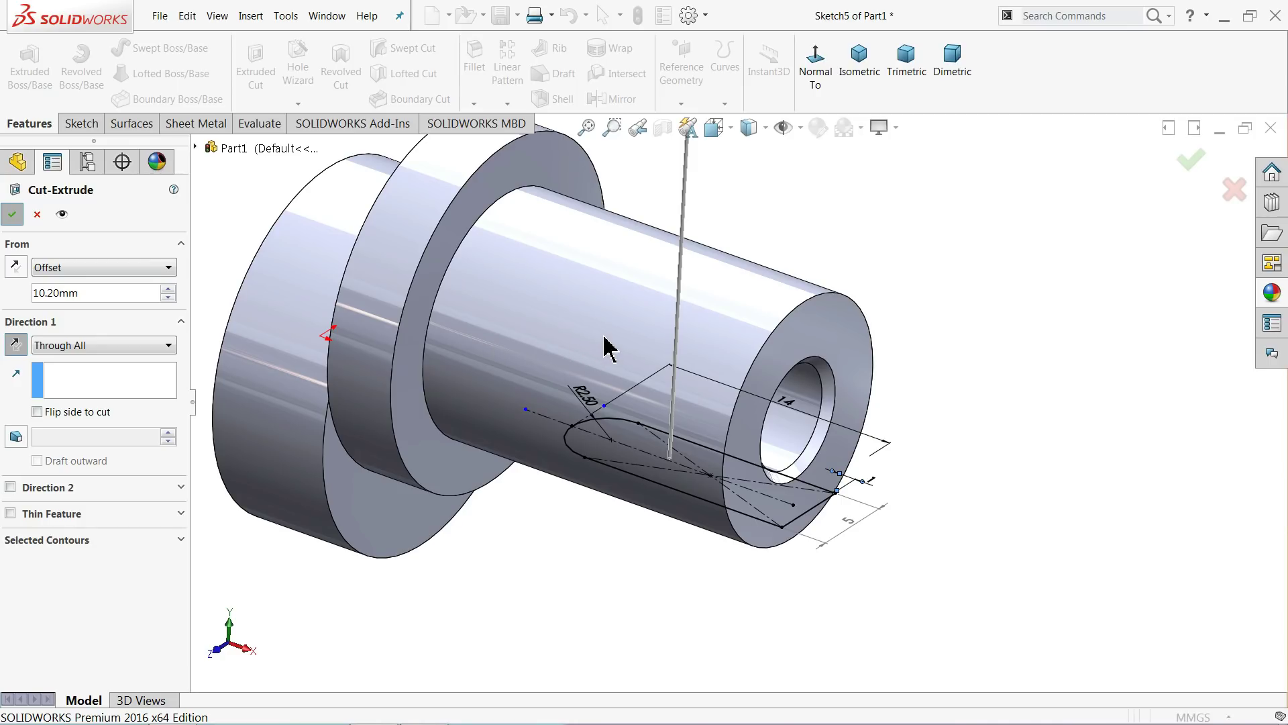
click(863, 250)
mouse_move(863, 251)
middle_down()
mouse_move(822, 334)
mouse_move(869, 236)
middle_up()
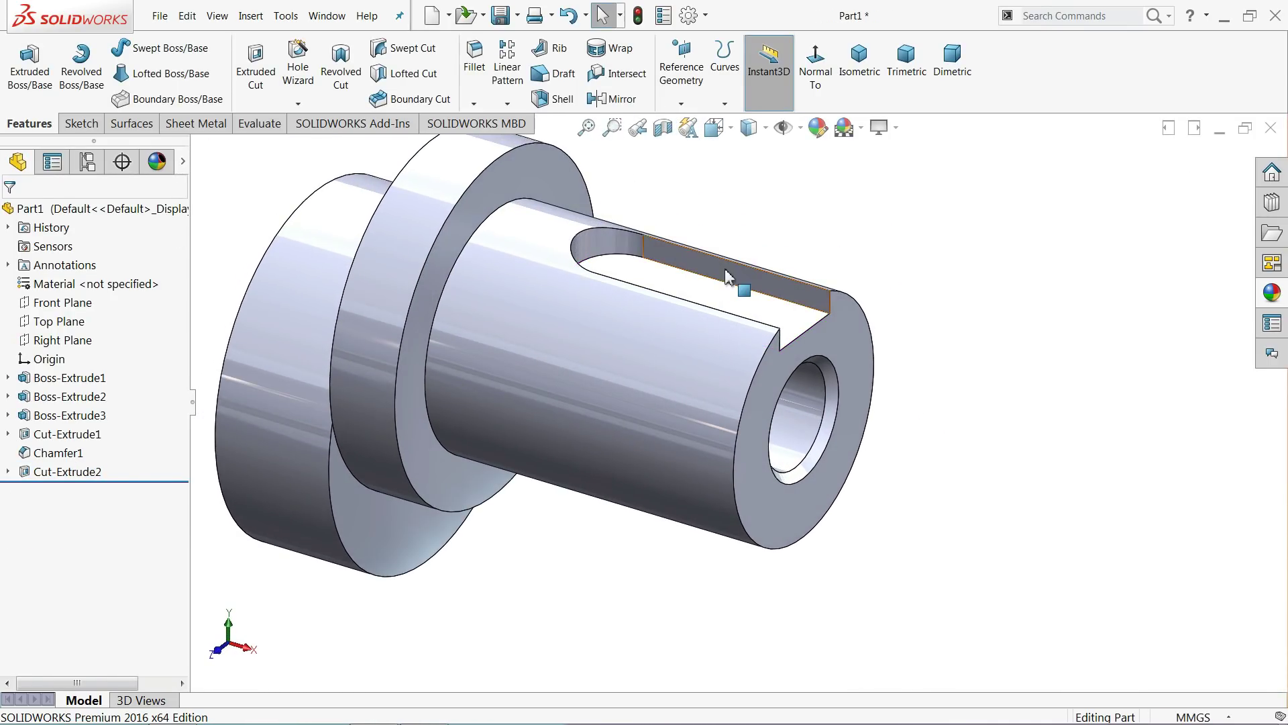
mouse_move(631, 312)
middle_down()
mouse_move(713, 273)
mouse_move(698, 295)
mouse_move(638, 316)
middle_up()
scroll(566, 356, down, 4)
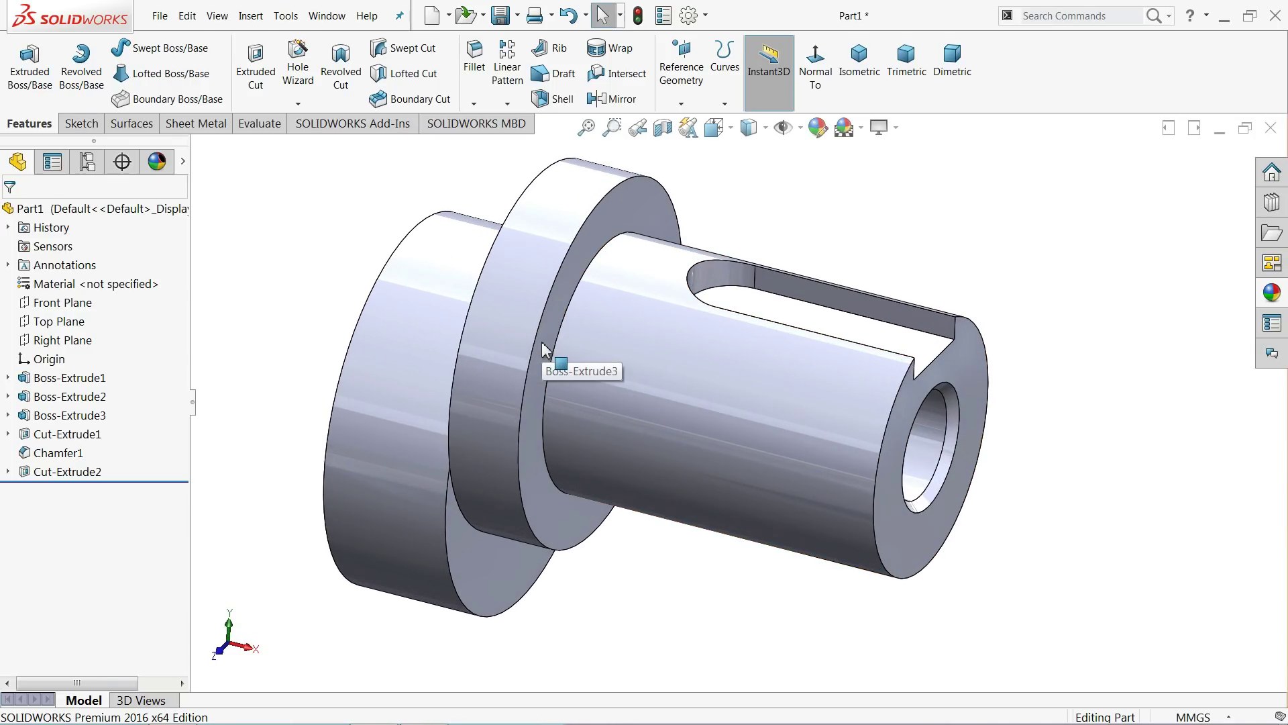
middle_drag(567, 356, 551, 365)
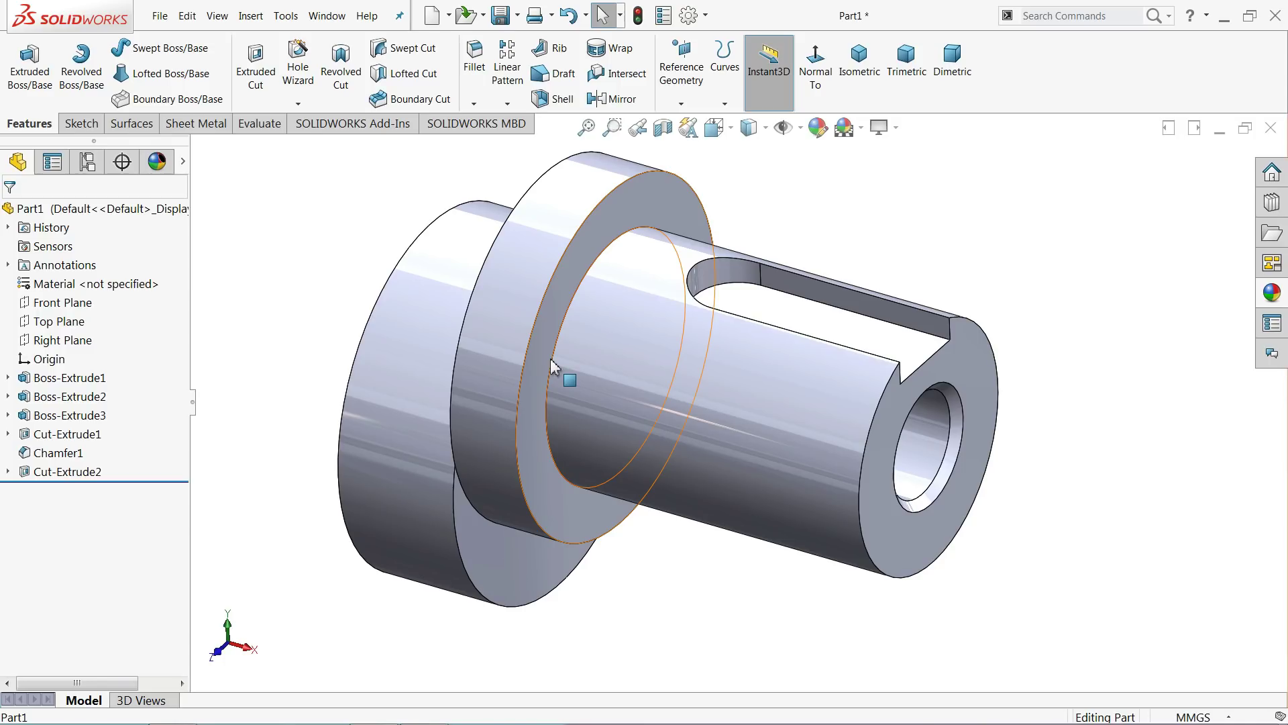
scroll(641, 409, up, 3)
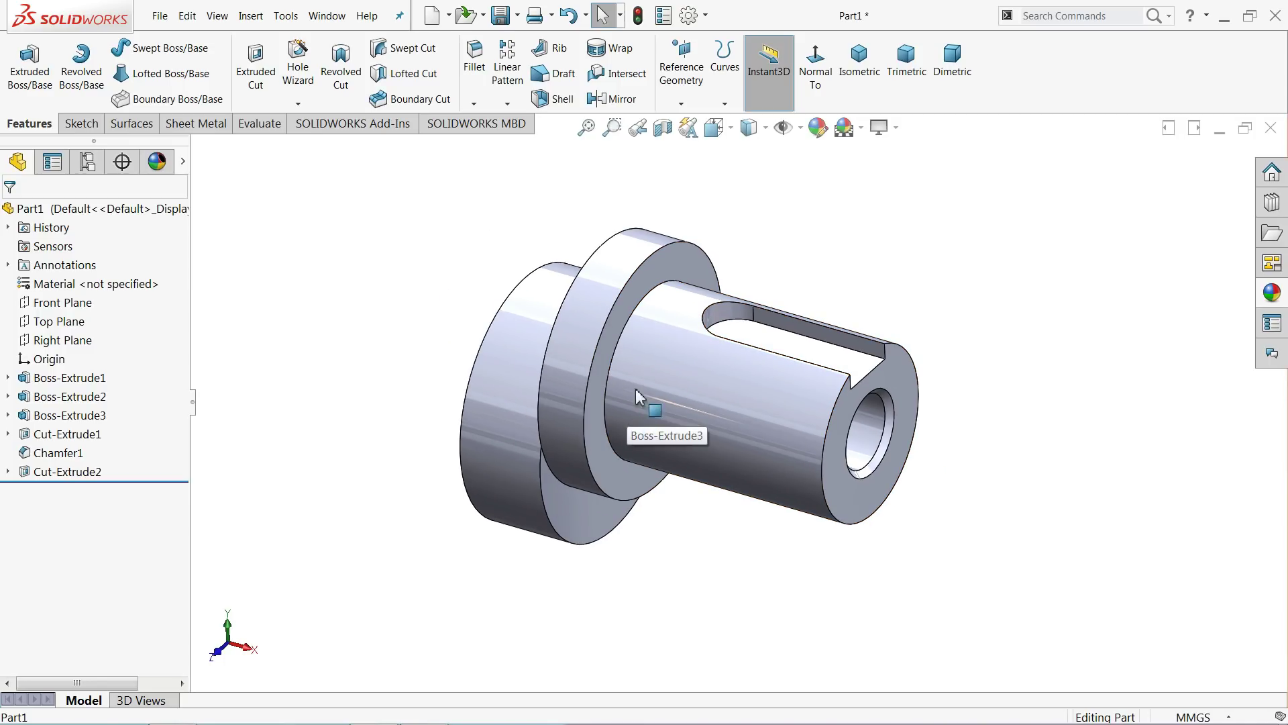
middle_drag(658, 388, 725, 400)
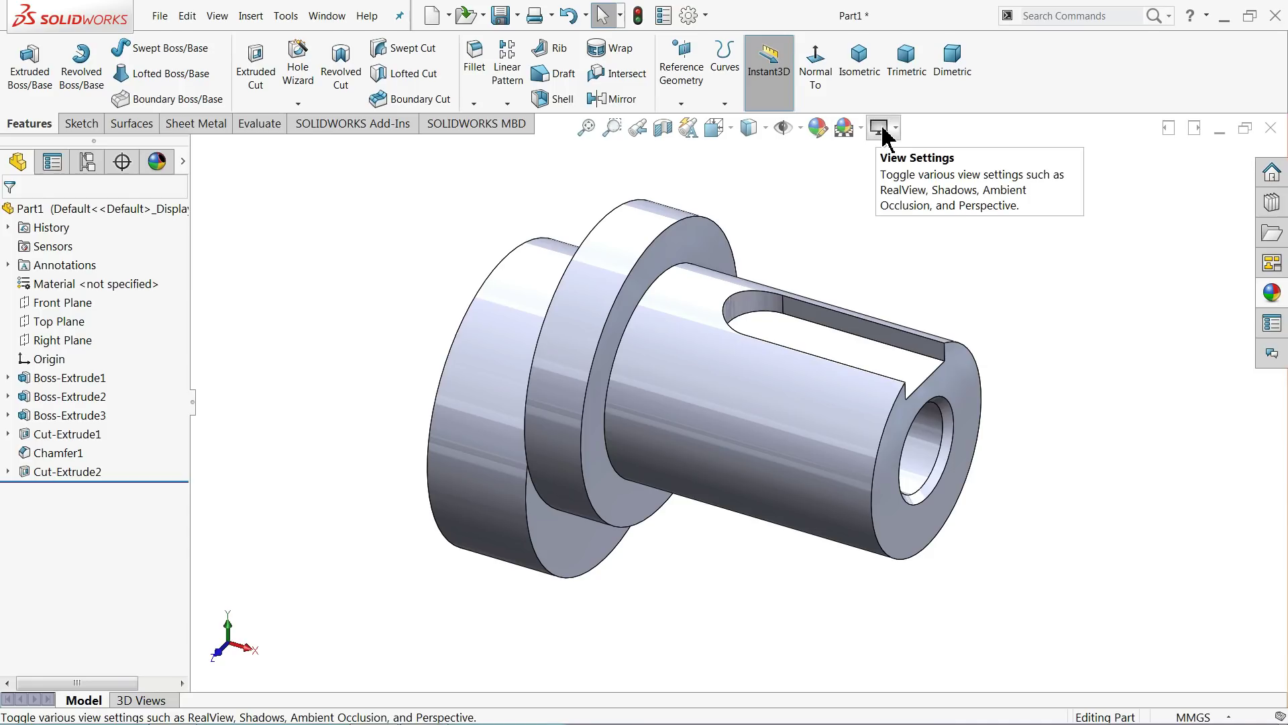
click(820, 128)
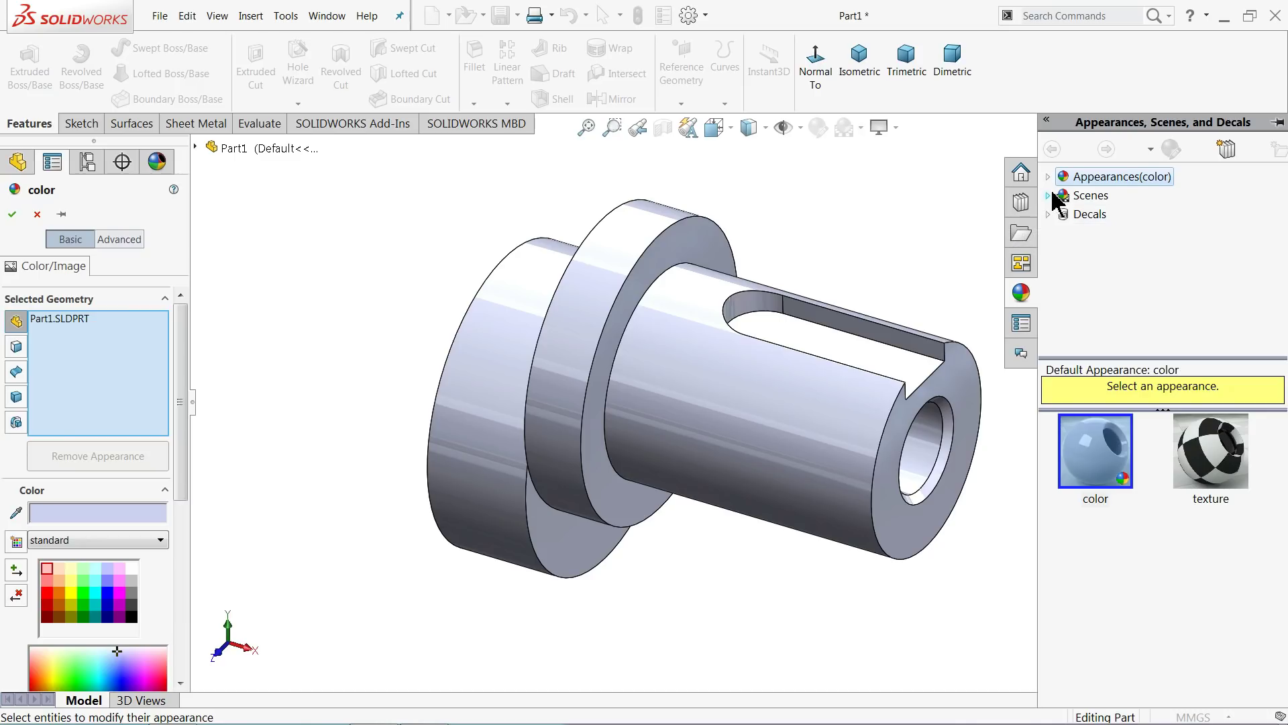
click(1048, 177)
click(1066, 196)
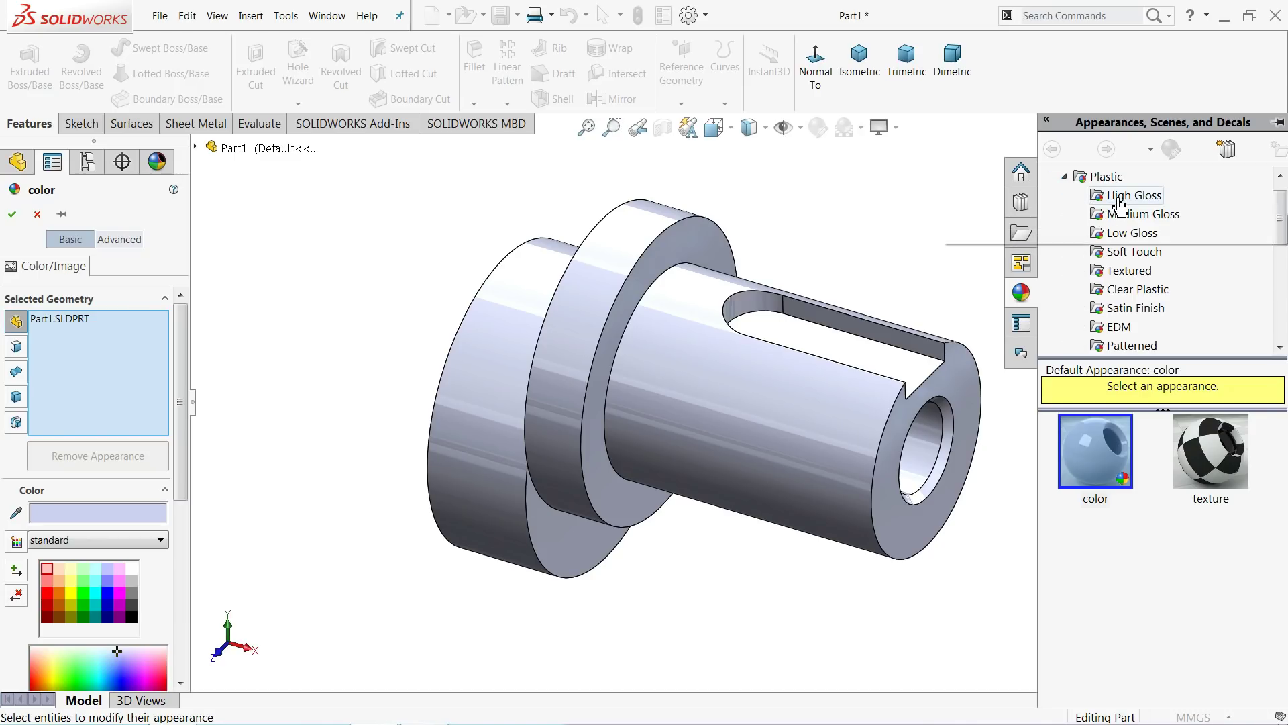
click(1134, 310)
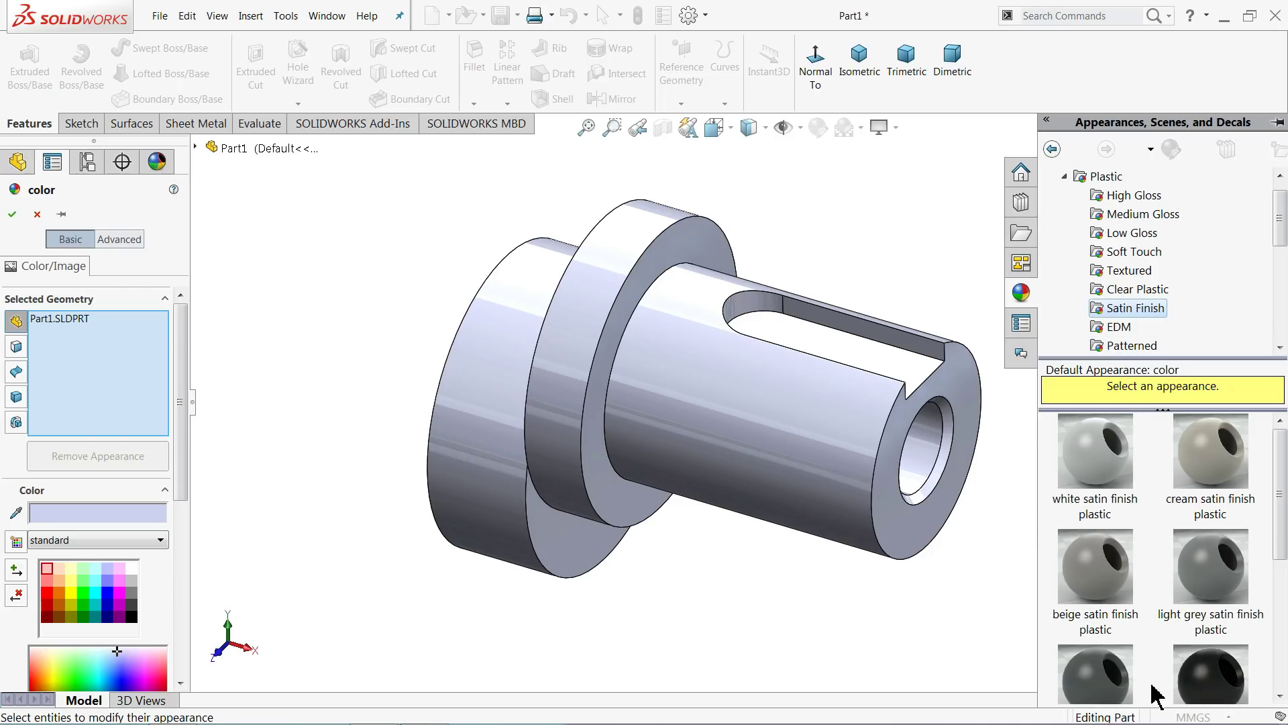
click(1095, 674)
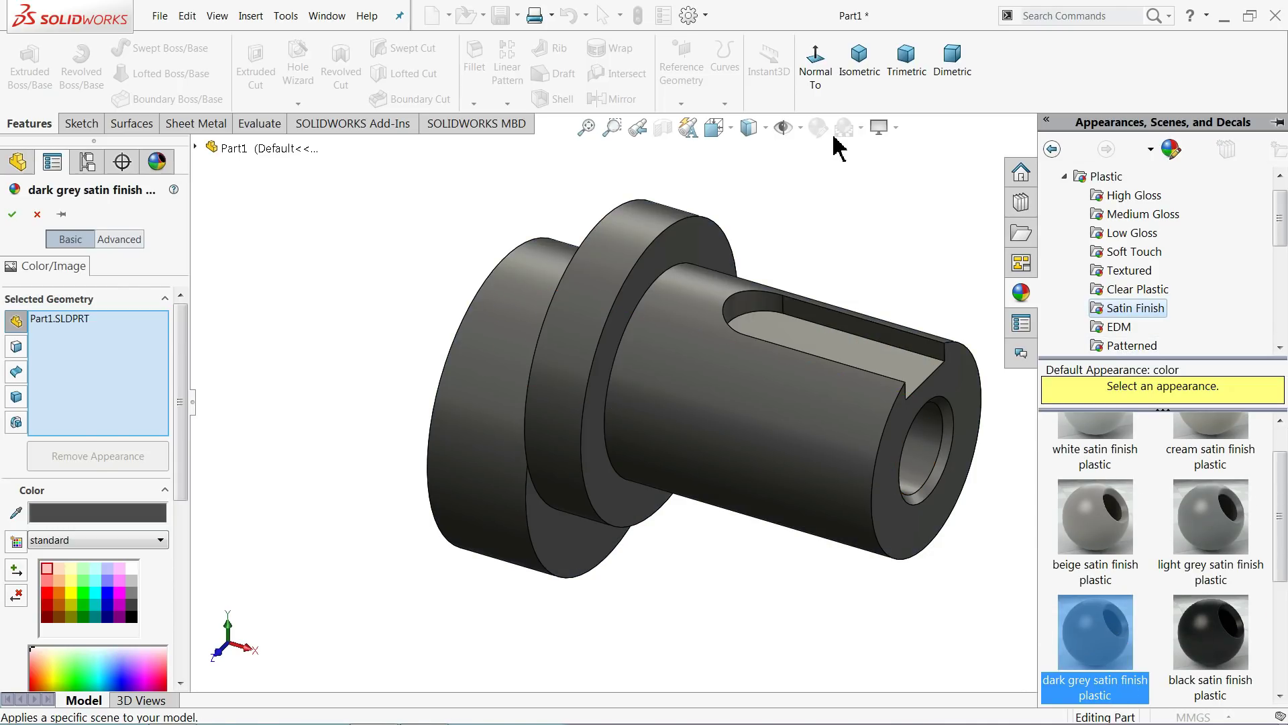
click(131, 580)
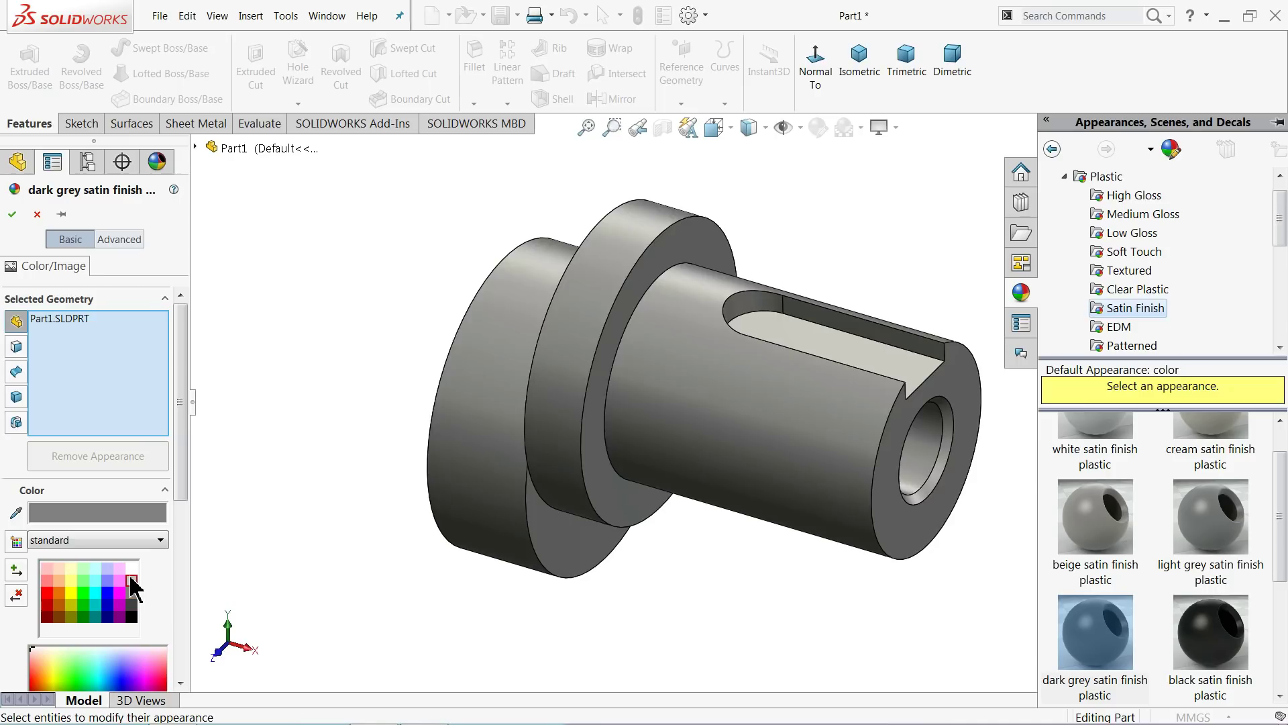
click(37, 214)
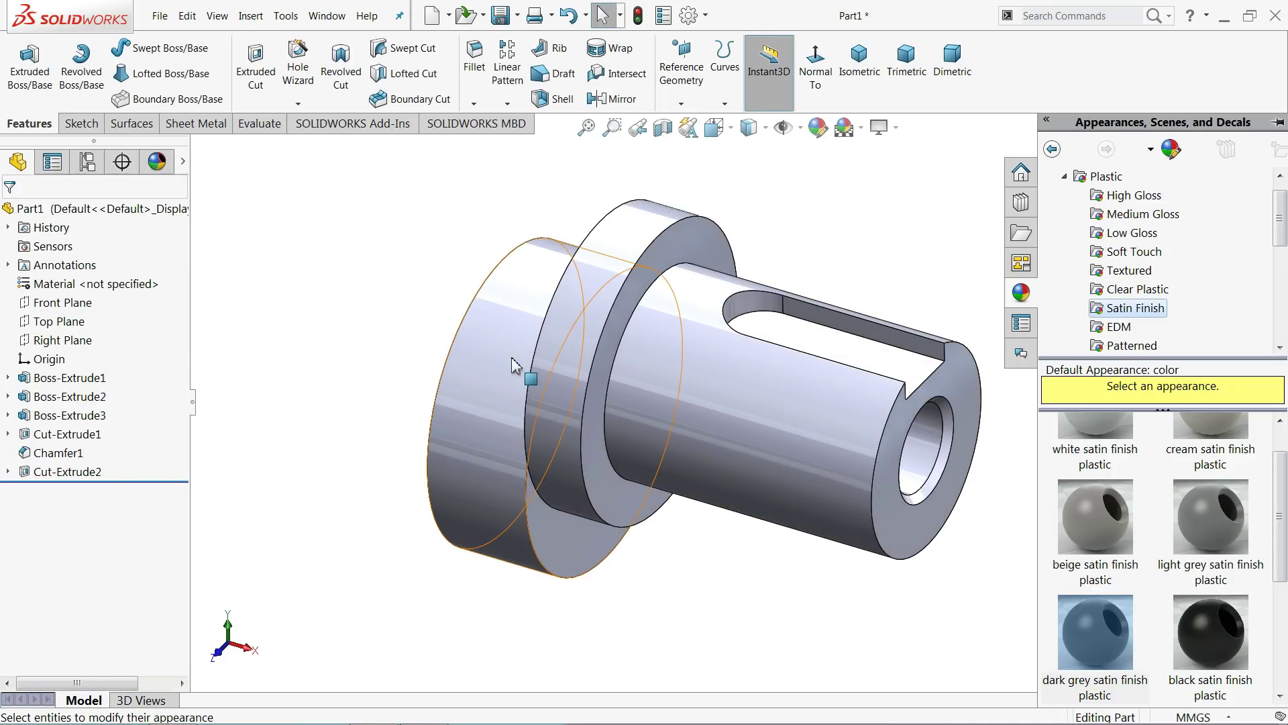
Step: Save the part as 18.Eccentric hub in the Steam Engine Assembly folder
click(500, 19)
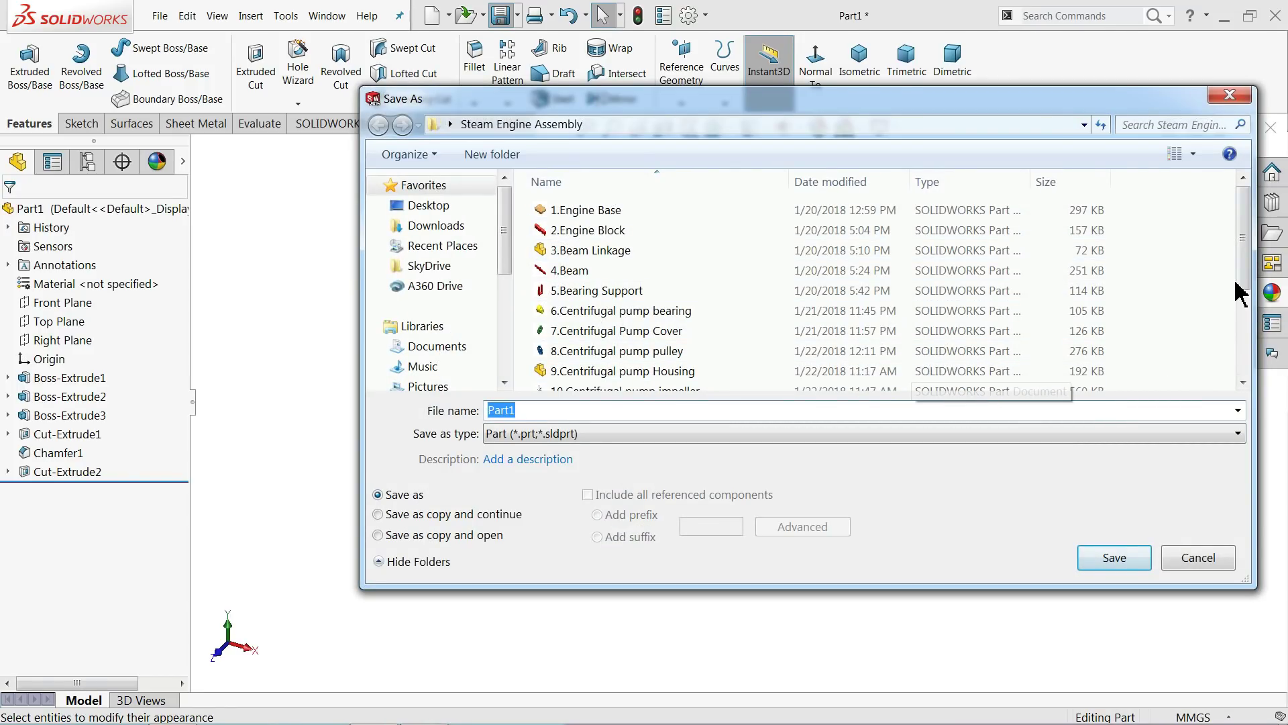
scroll(1240, 293, down, 3)
text(18.Eccentric hub)
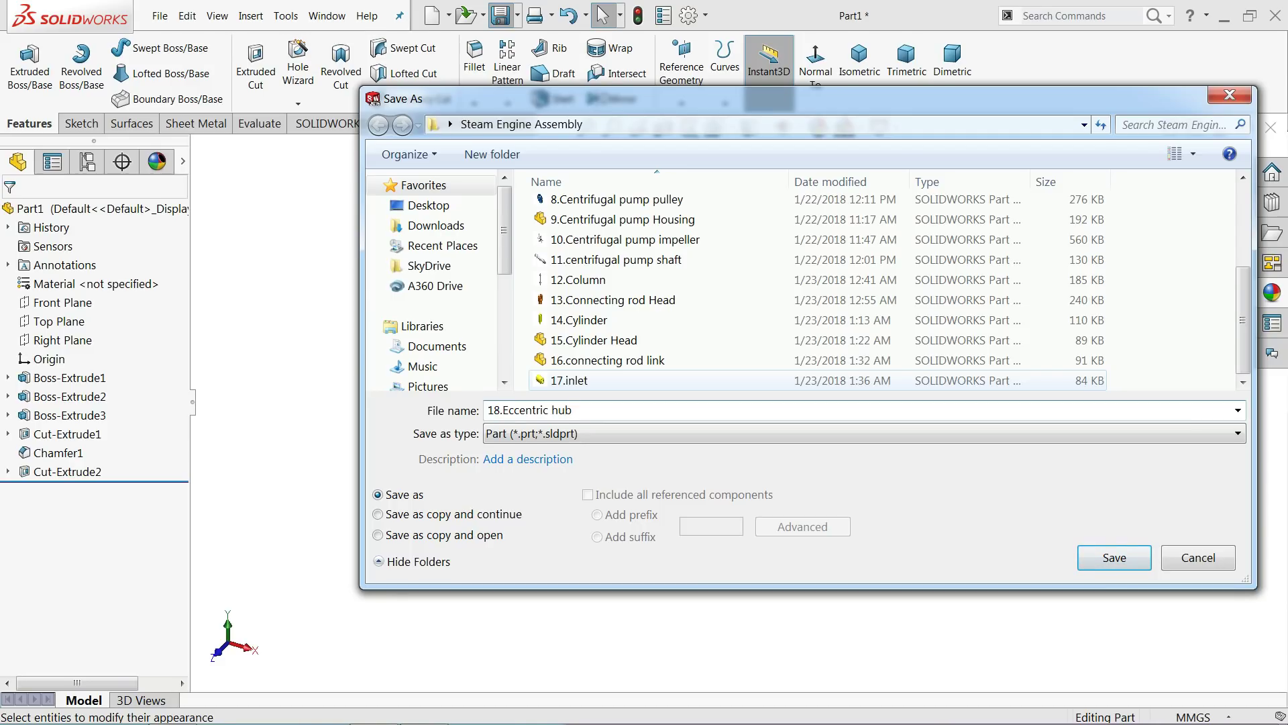
click(1111, 560)
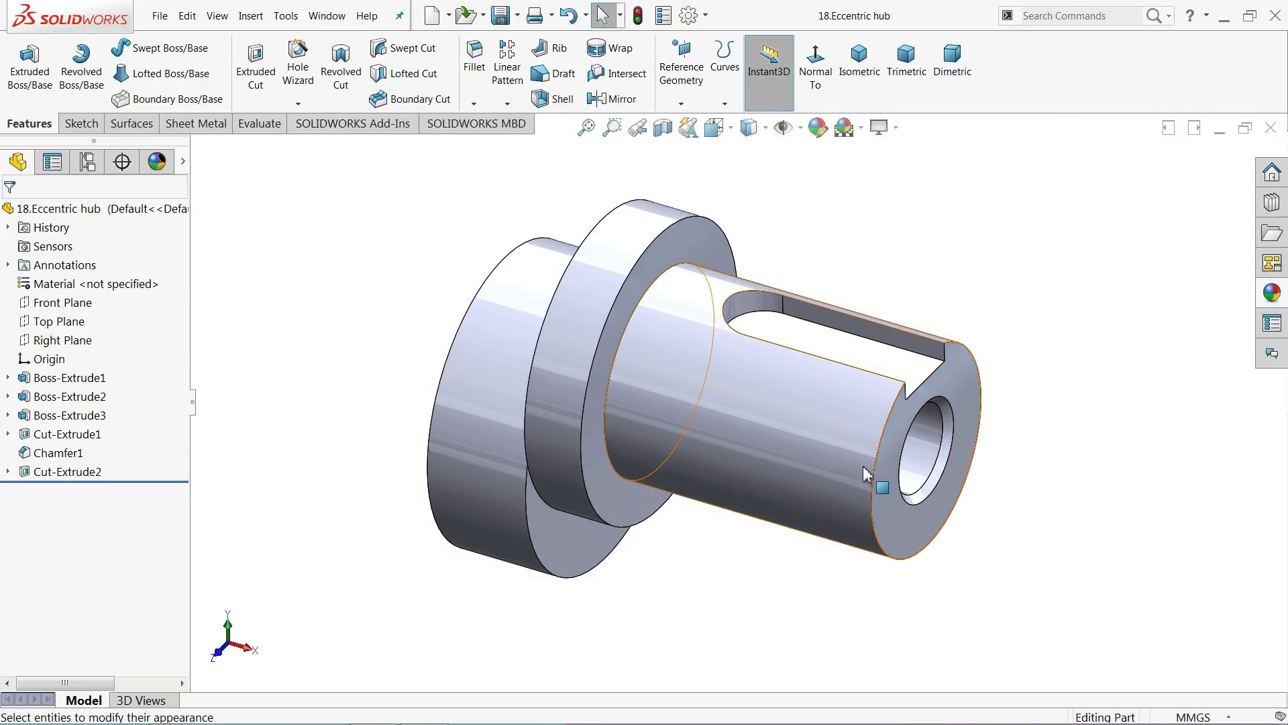
middle_drag(727, 405, 662, 506)
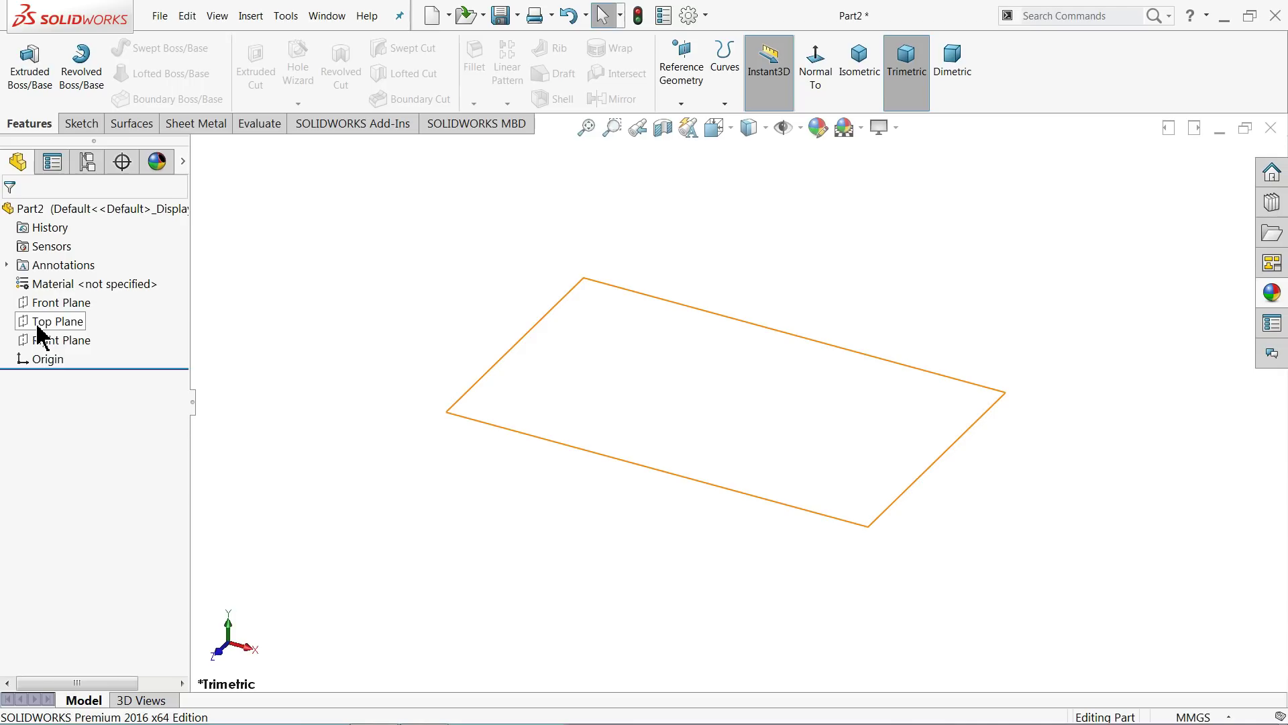
Step: Sketch a circle about 147 mm in diameter on the new part's Right Plane, centred on the origin
click(40, 348)
click(74, 320)
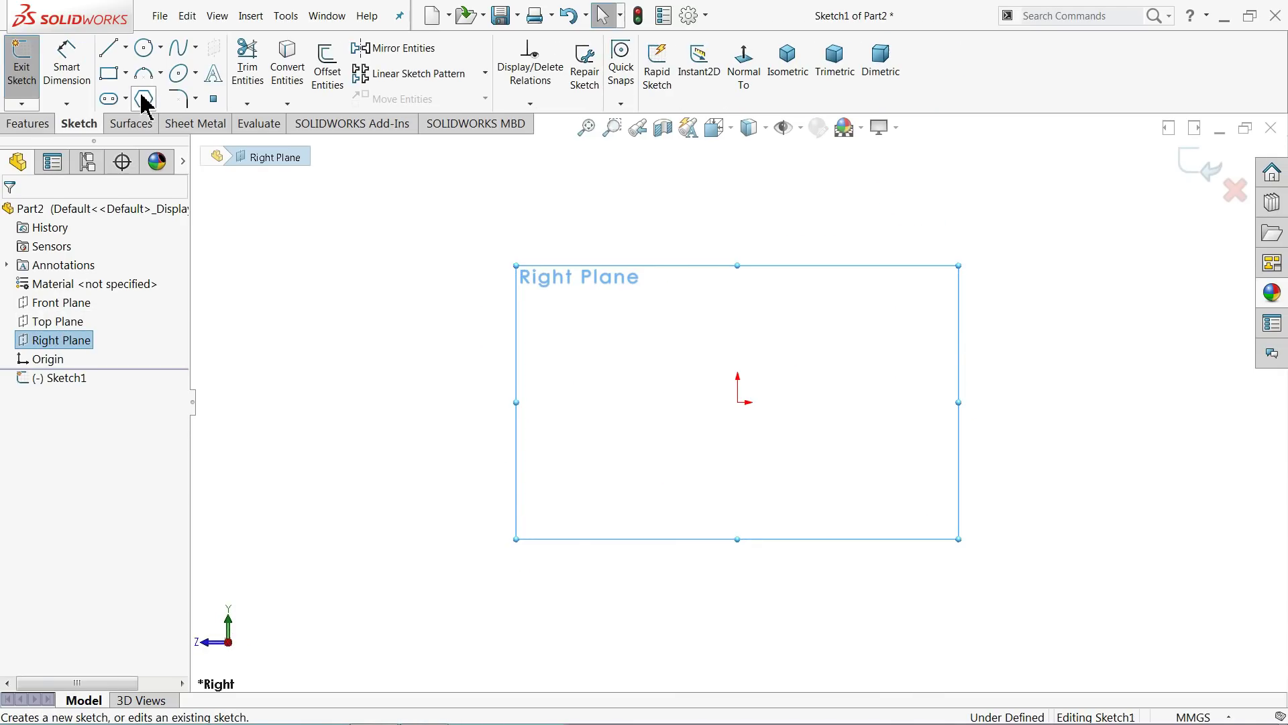
click(143, 48)
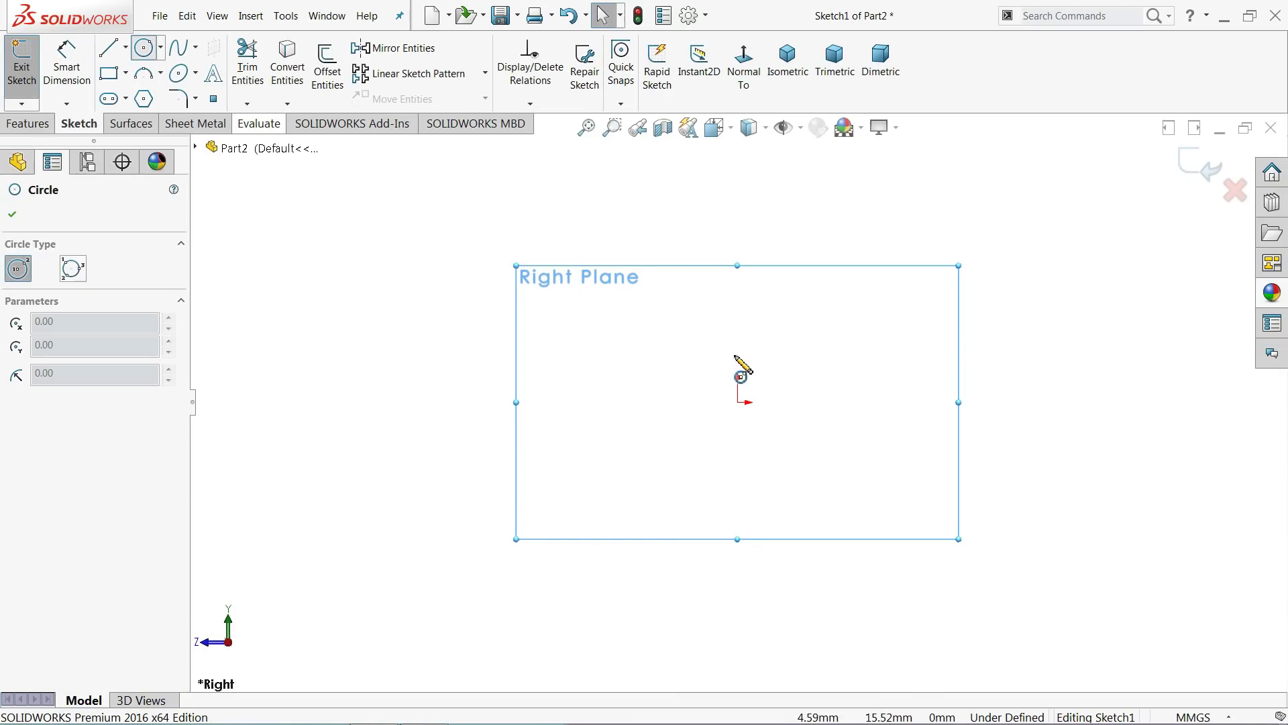
click(738, 402)
click(584, 305)
Step: Dimension the circle's diameter as 4 mm
click(67, 65)
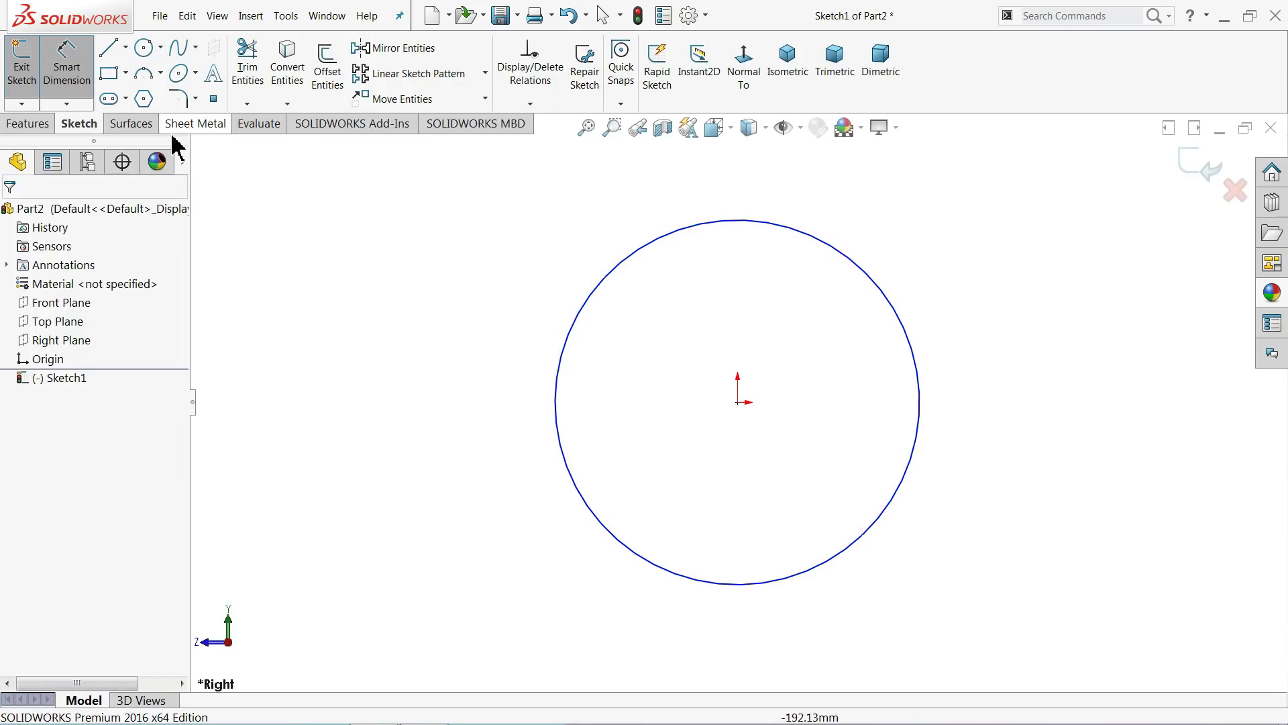
click(554, 401)
click(470, 395)
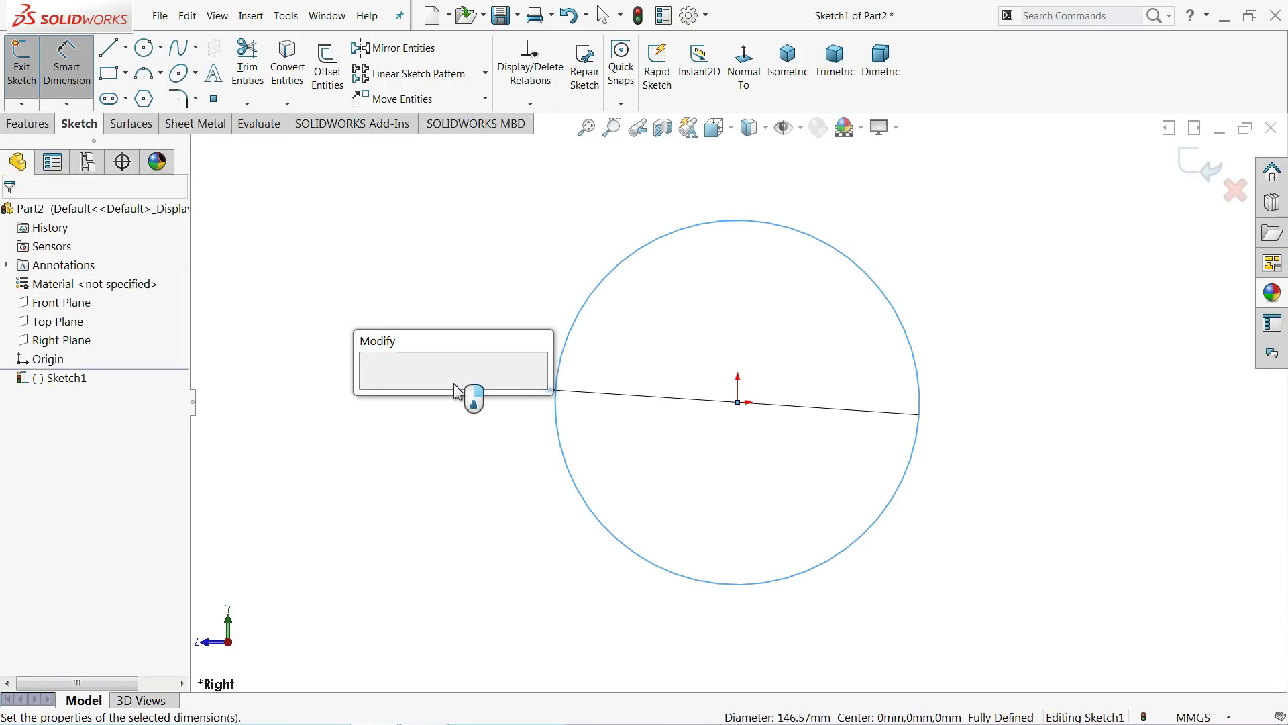
key(Return)
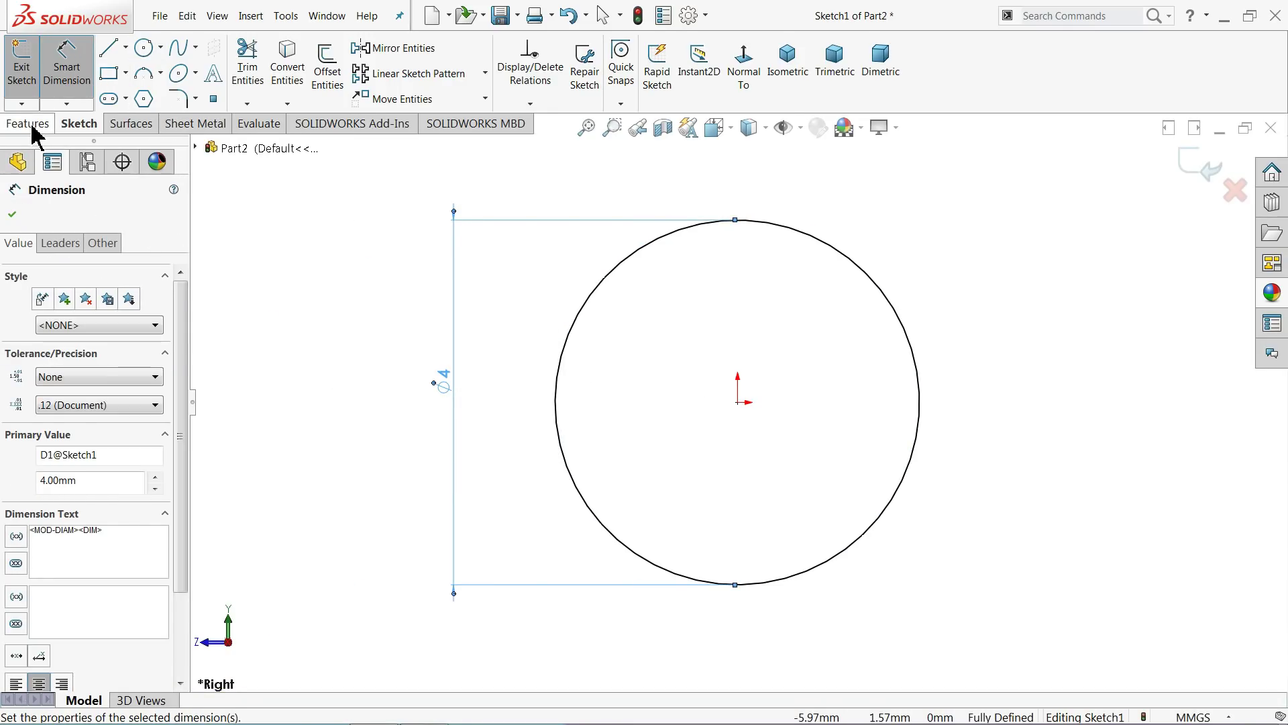
Step: Extrude the circle 160 mm with the Mid Plane end condition to create the rod
click(27, 124)
click(27, 79)
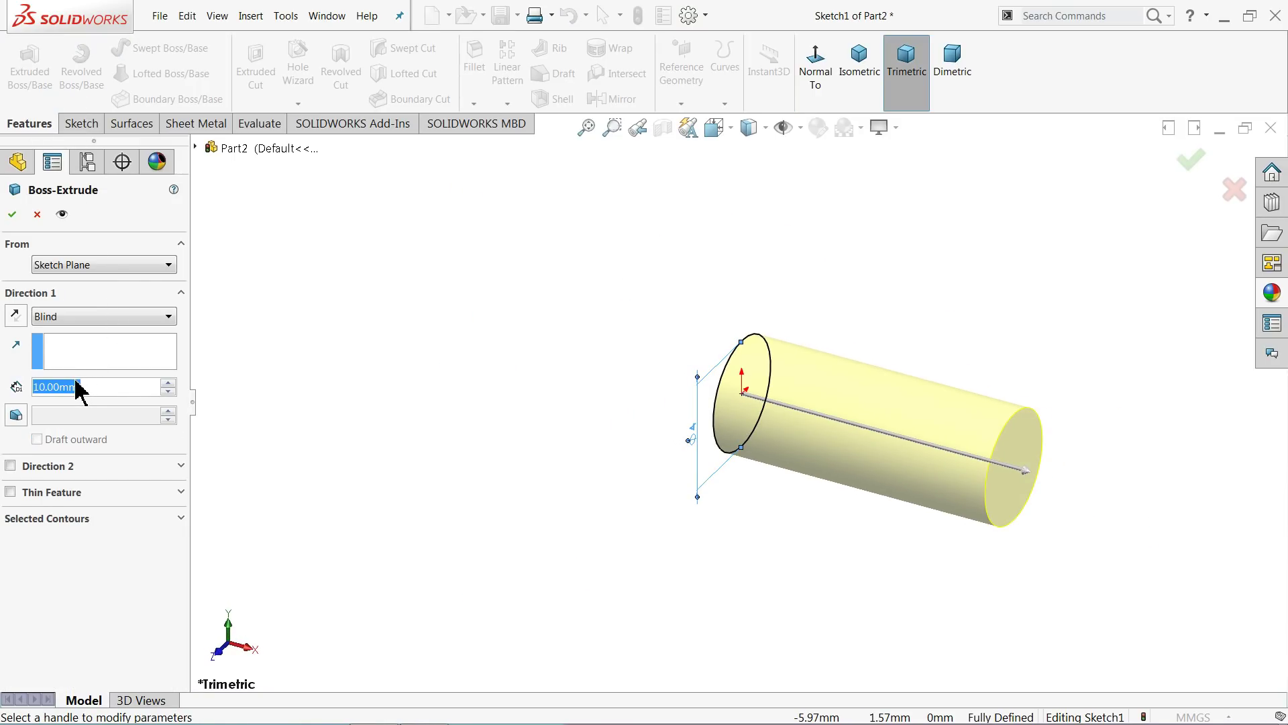
text(160)
key(Return)
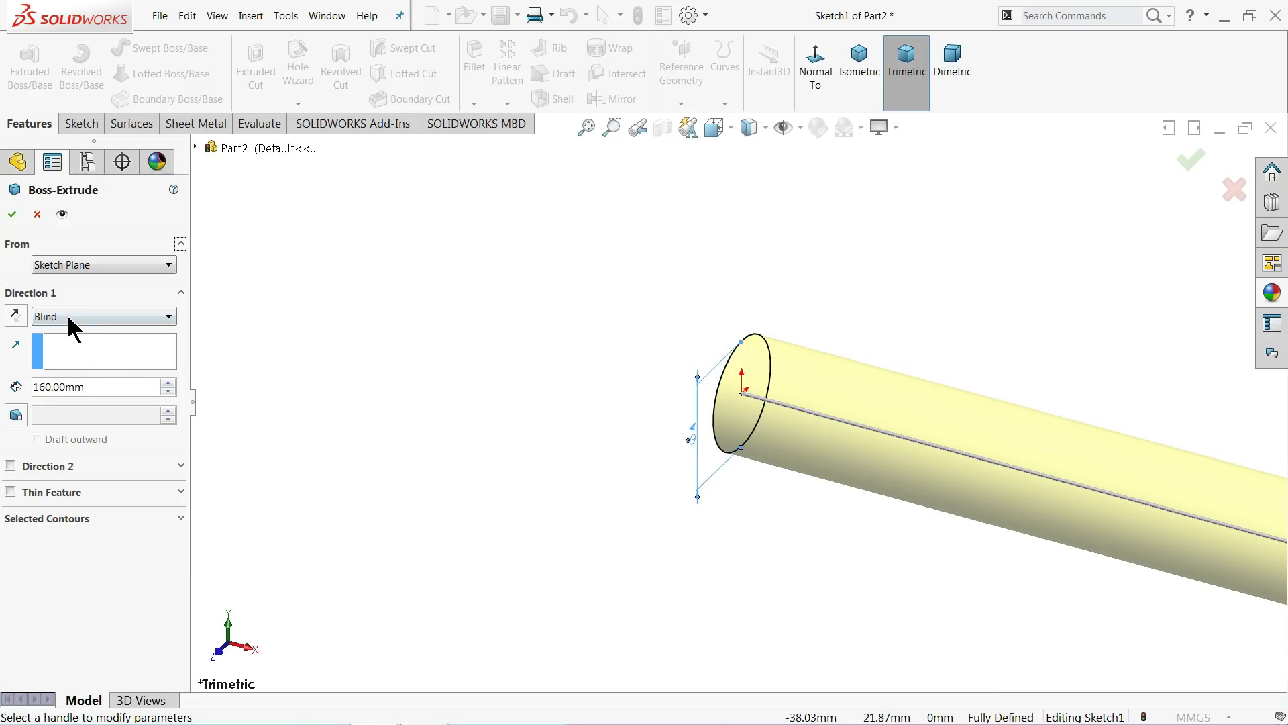
click(50, 319)
click(54, 400)
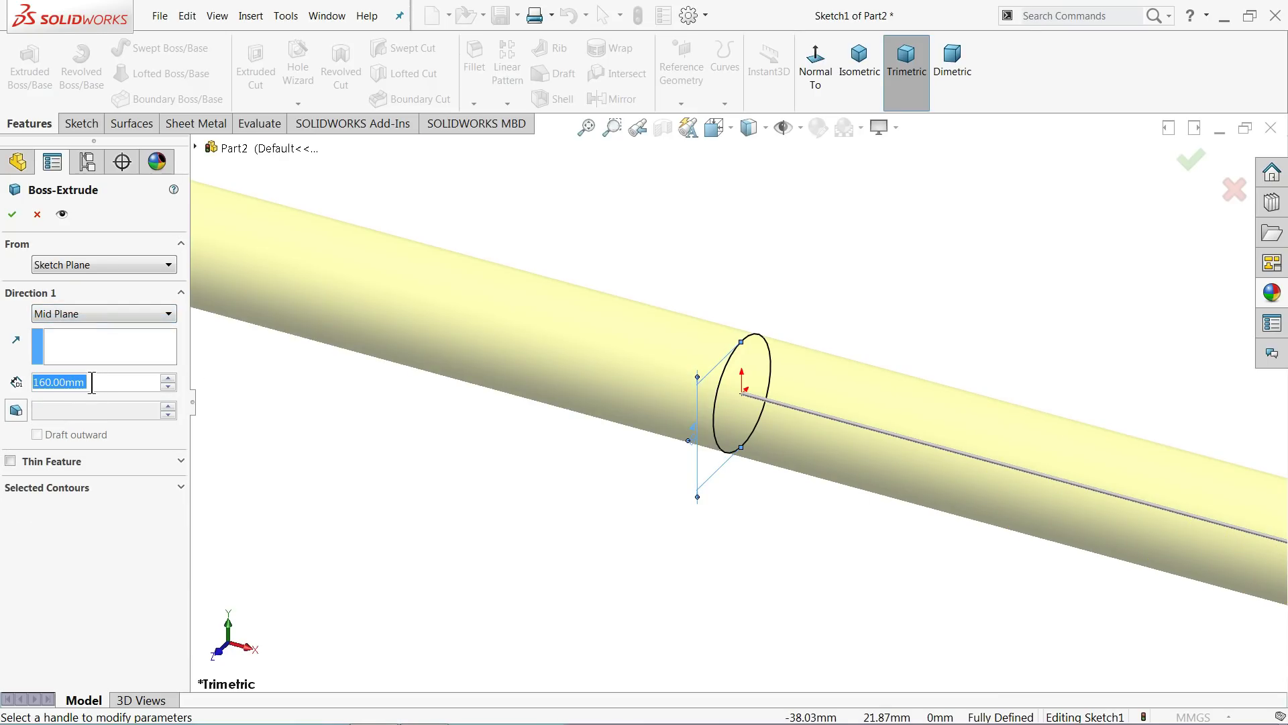
click(870, 79)
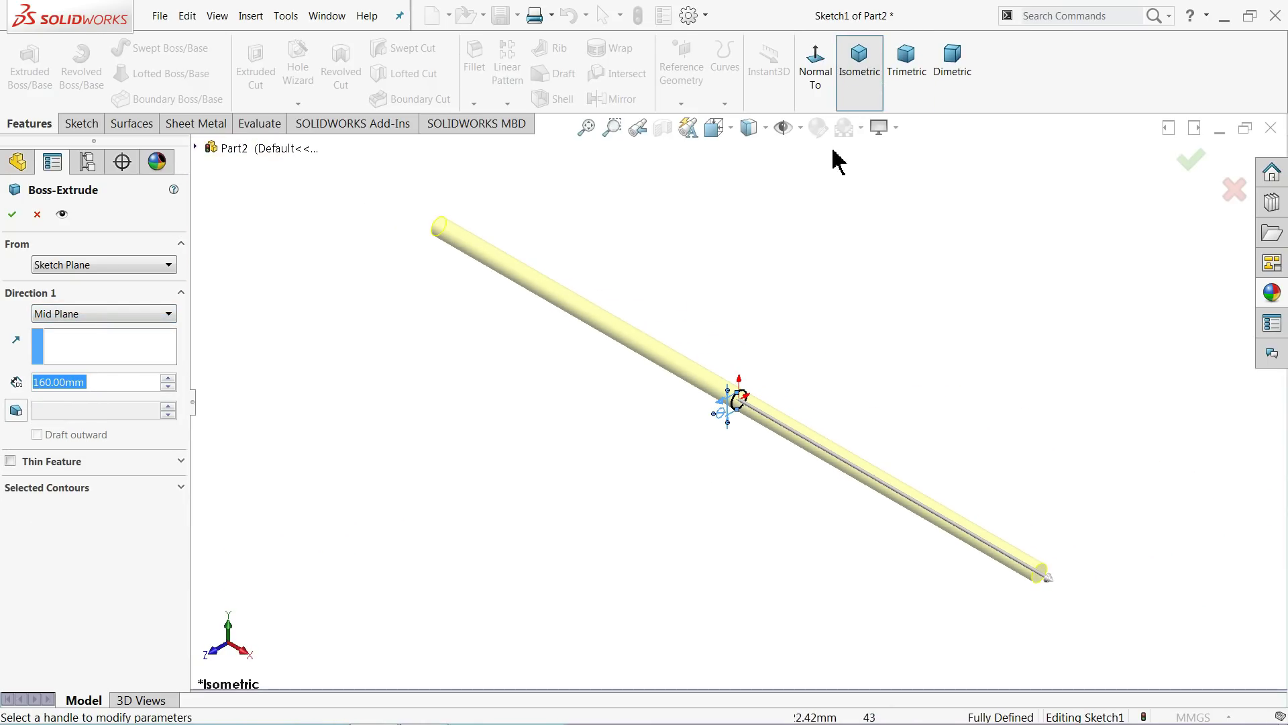
click(12, 214)
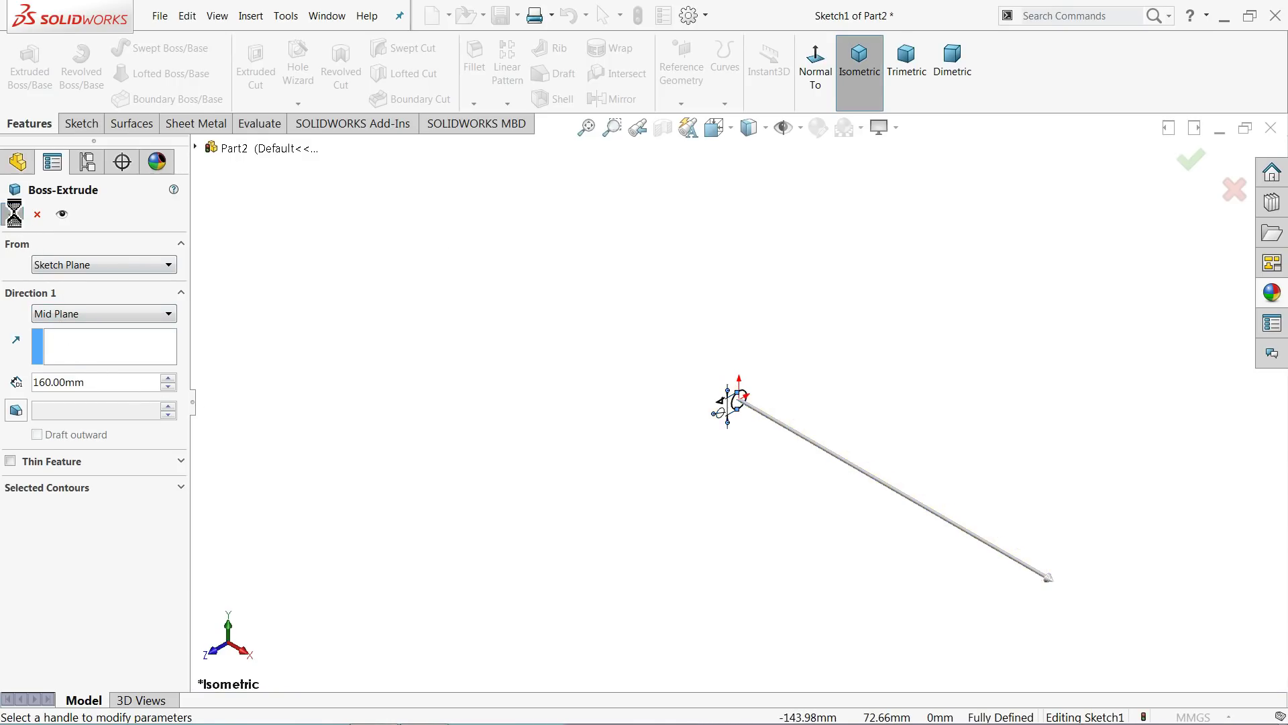
click(469, 424)
Step: Begin a cosmetic thread on the circular edge of the rod's near end, using that end face as the thread's starting face
scroll(1033, 581, down, 5)
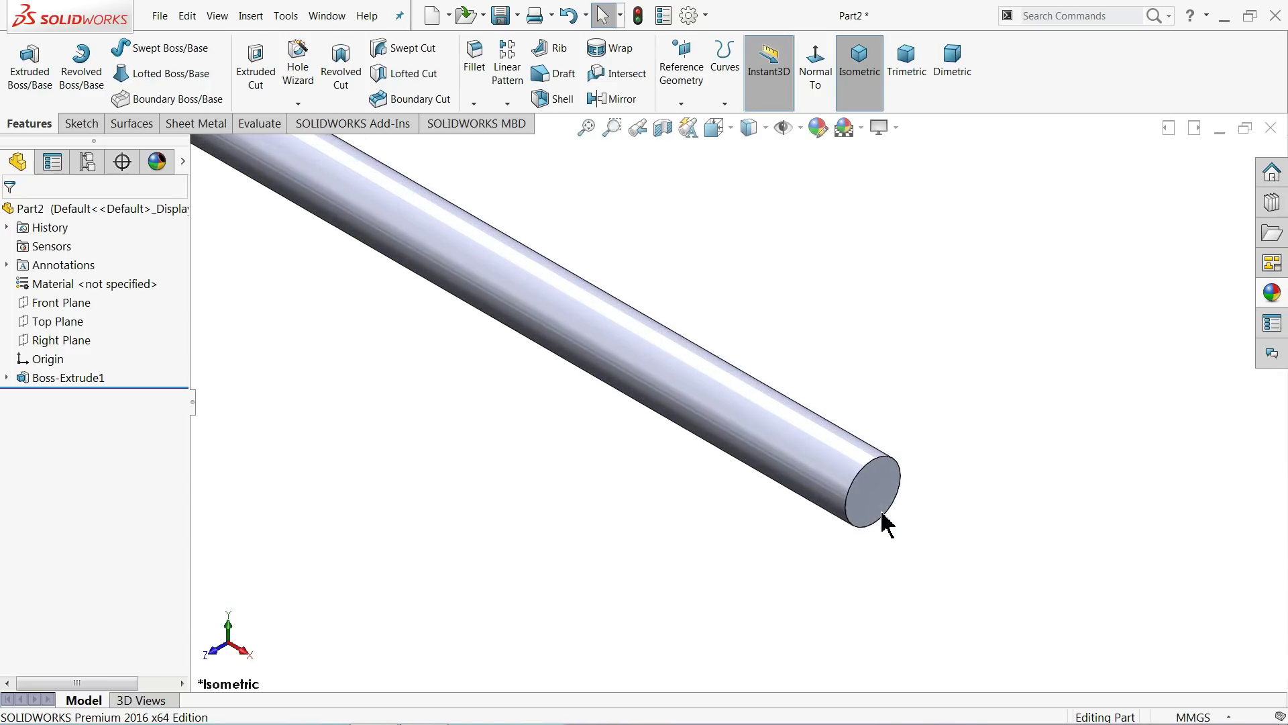
scroll(887, 523, down, 3)
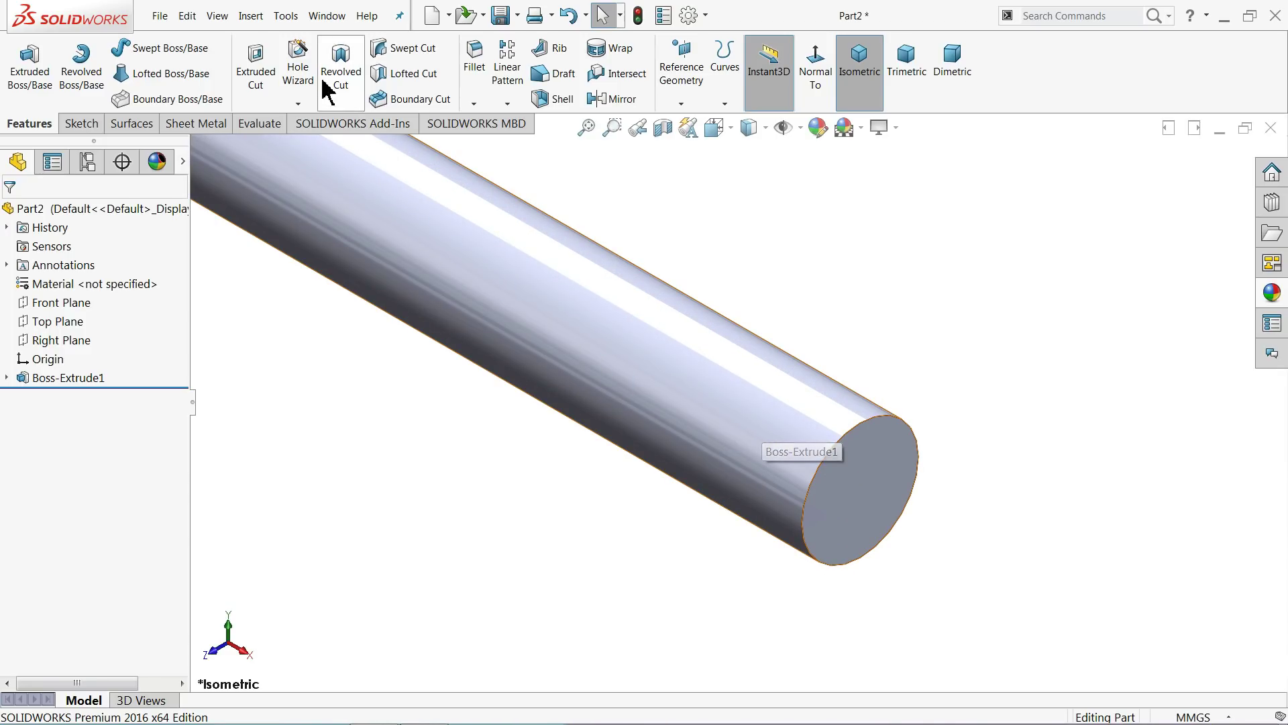
click(251, 18)
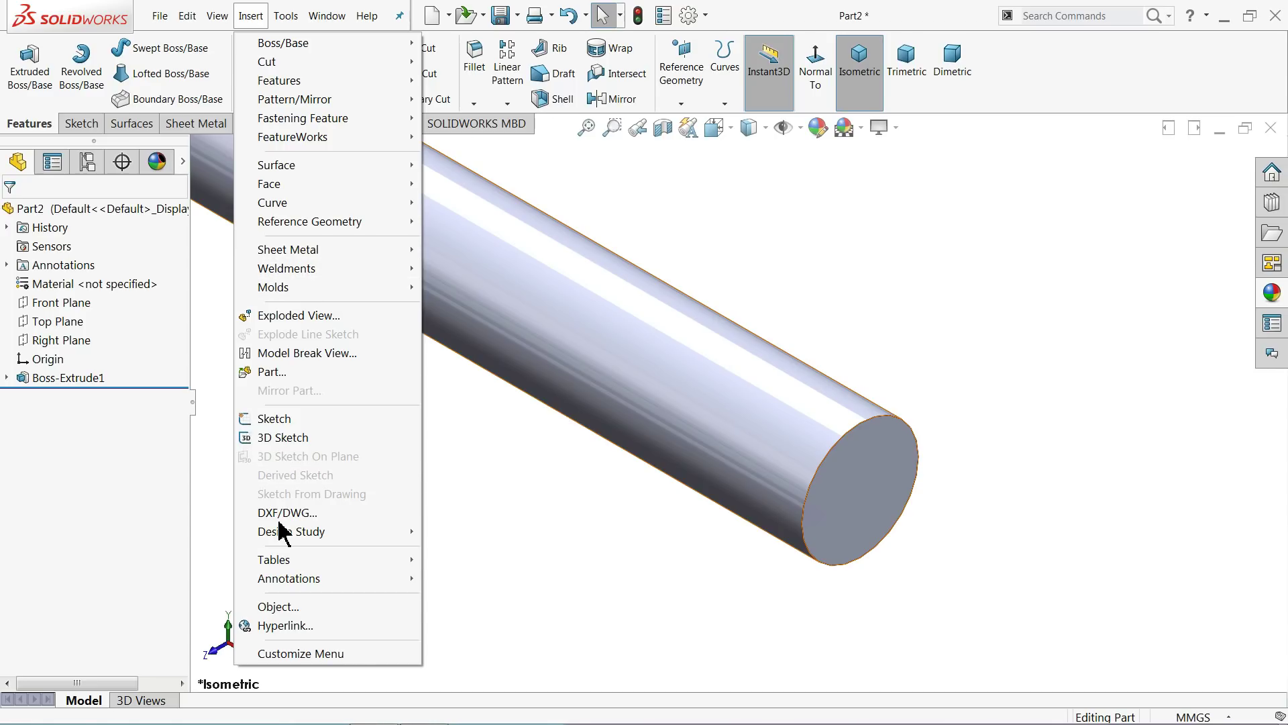
mouse_move(414, 589)
click(463, 503)
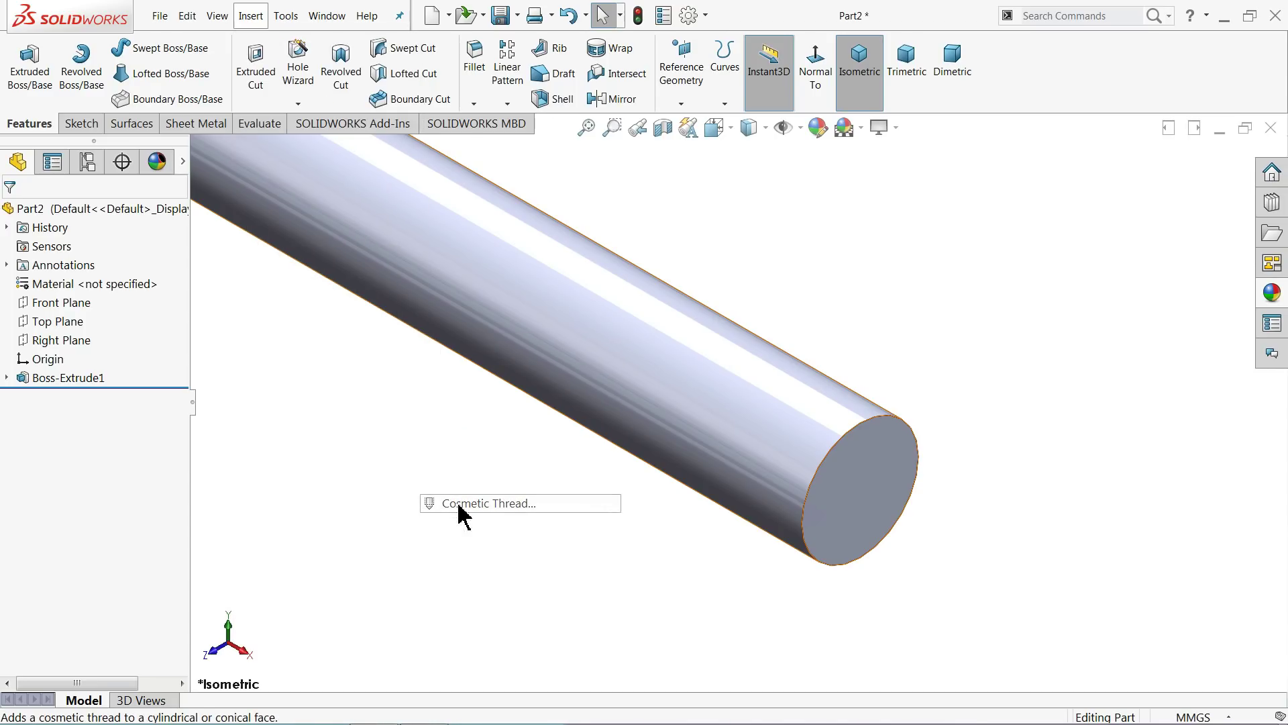
click(809, 482)
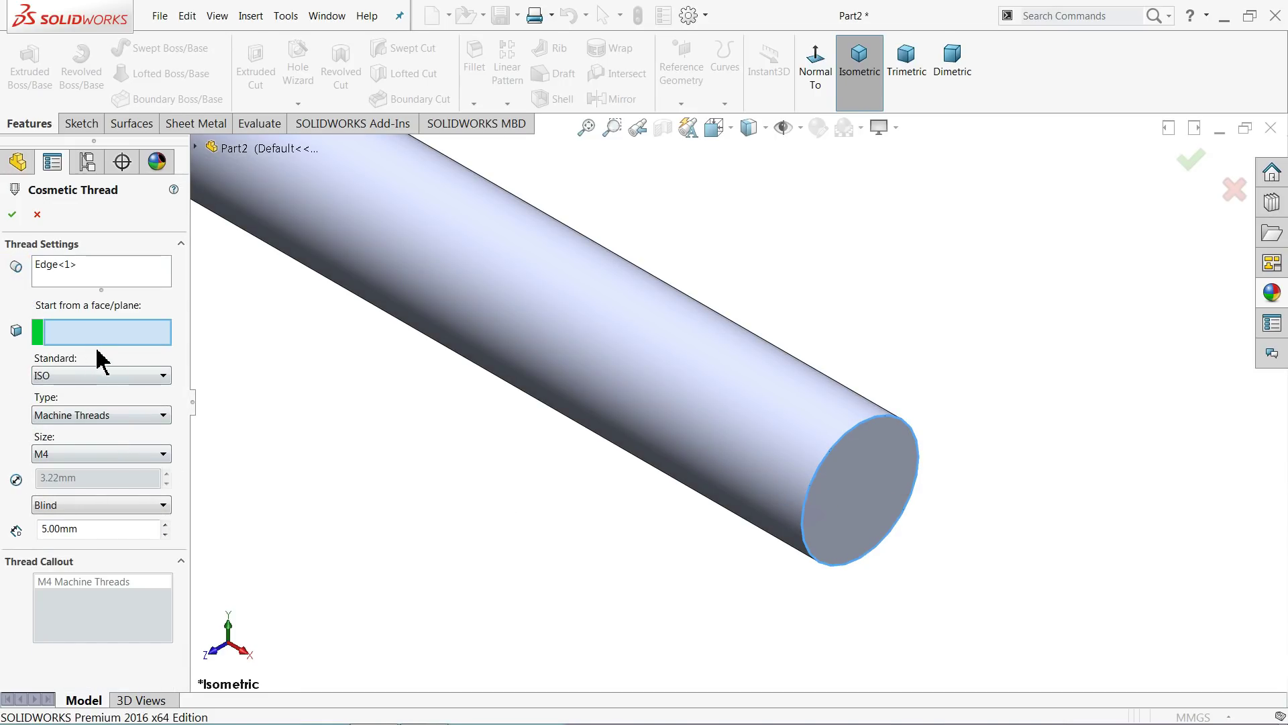
click(866, 499)
Step: Set the thread's standard to ISO and its blind depth to 8 mm, and create the M4 machine thread
click(67, 375)
click(67, 429)
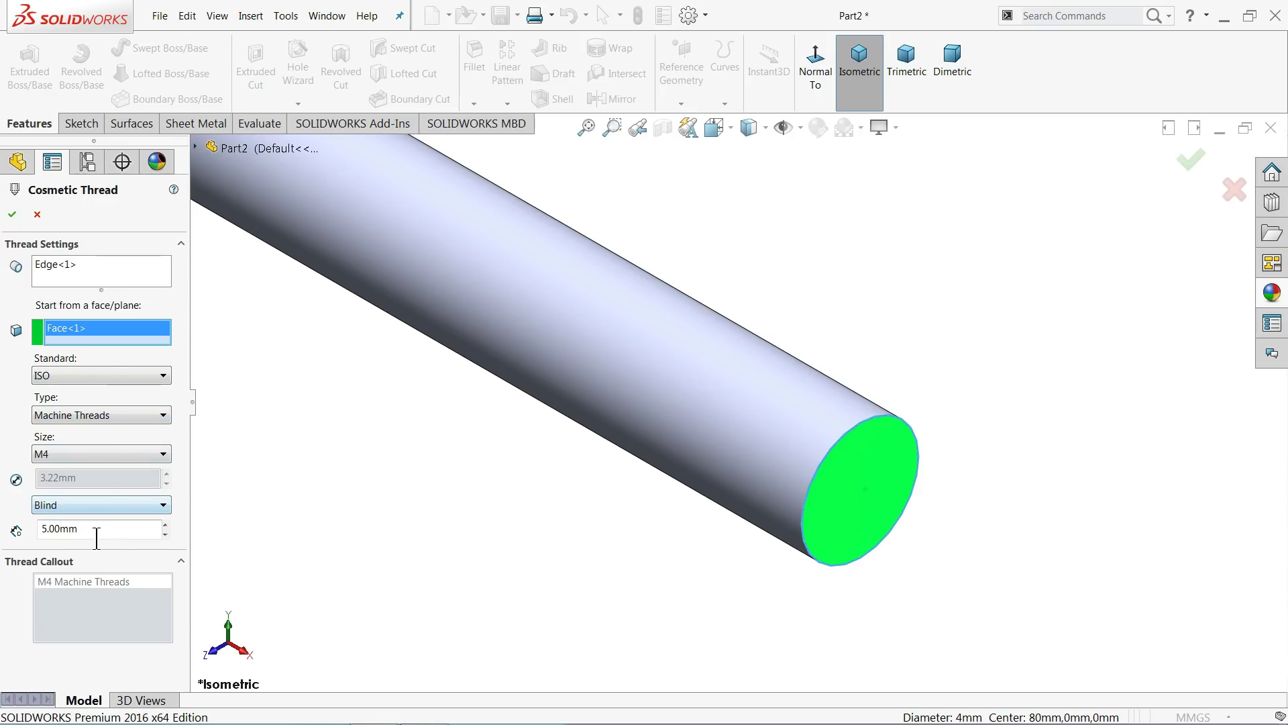
text(8)
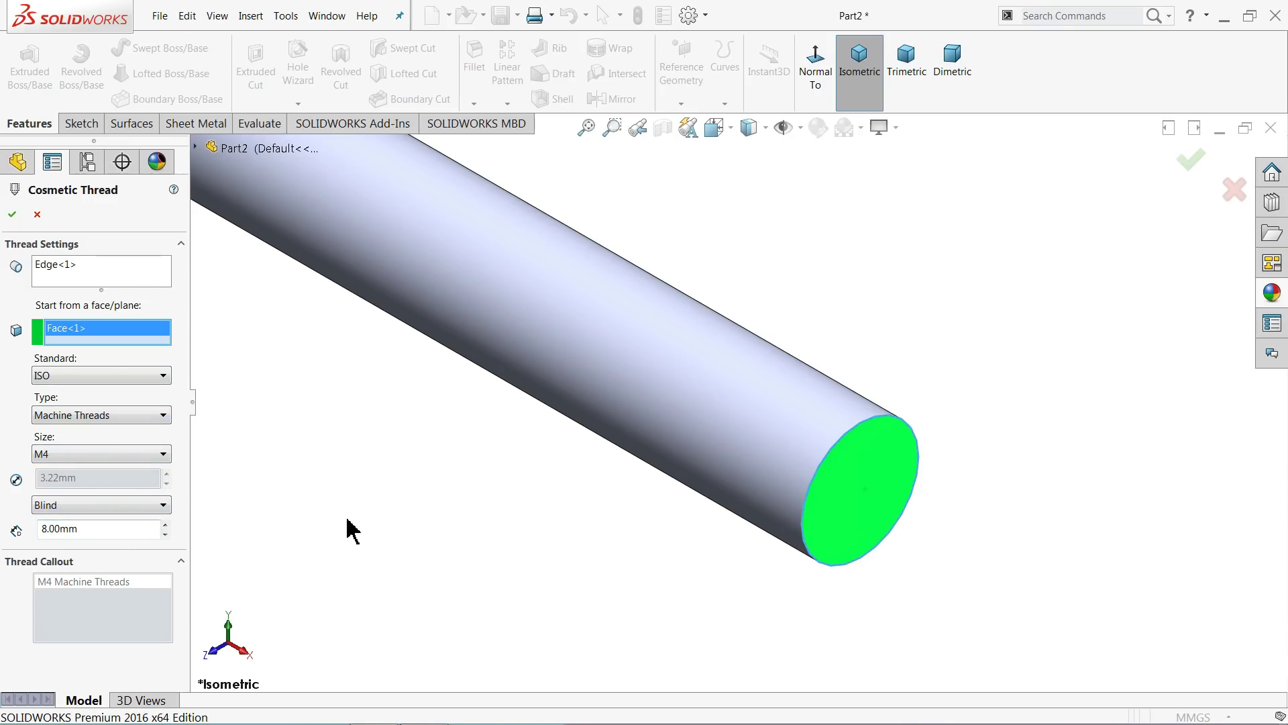
click(12, 215)
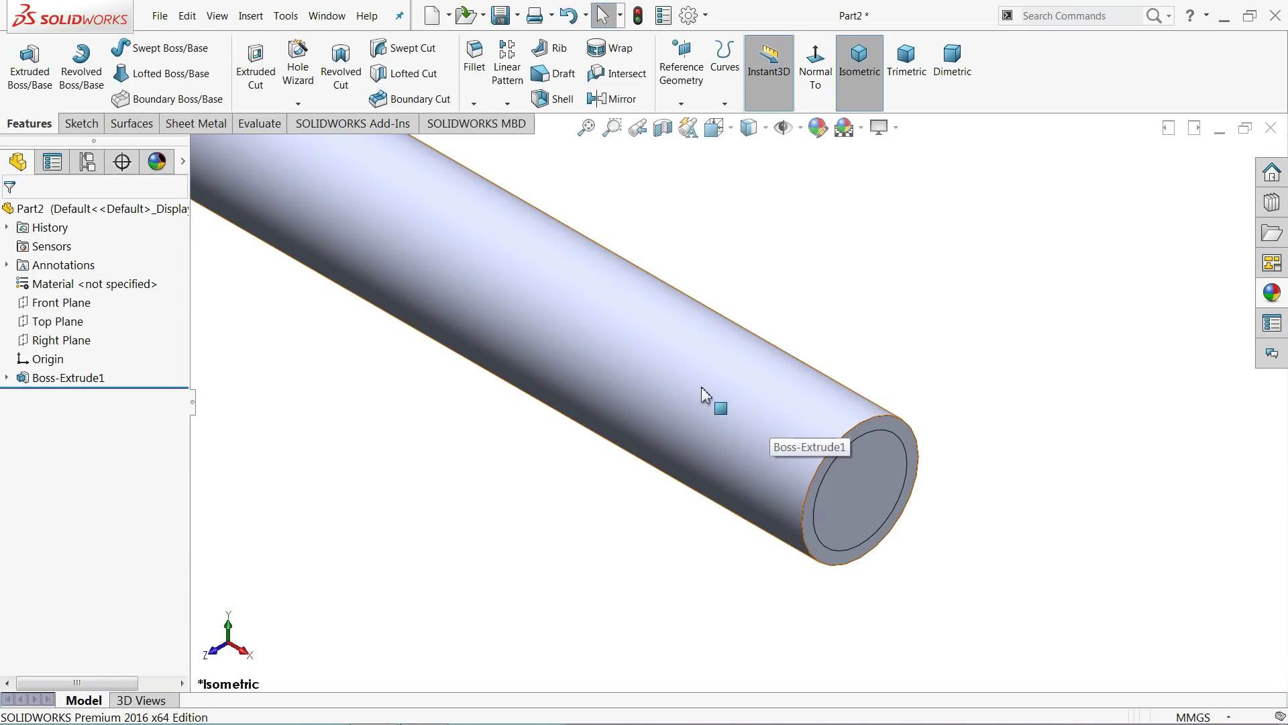
Step: Turn on shaded cosmetic threads in the document's detailing properties
click(689, 15)
click(163, 73)
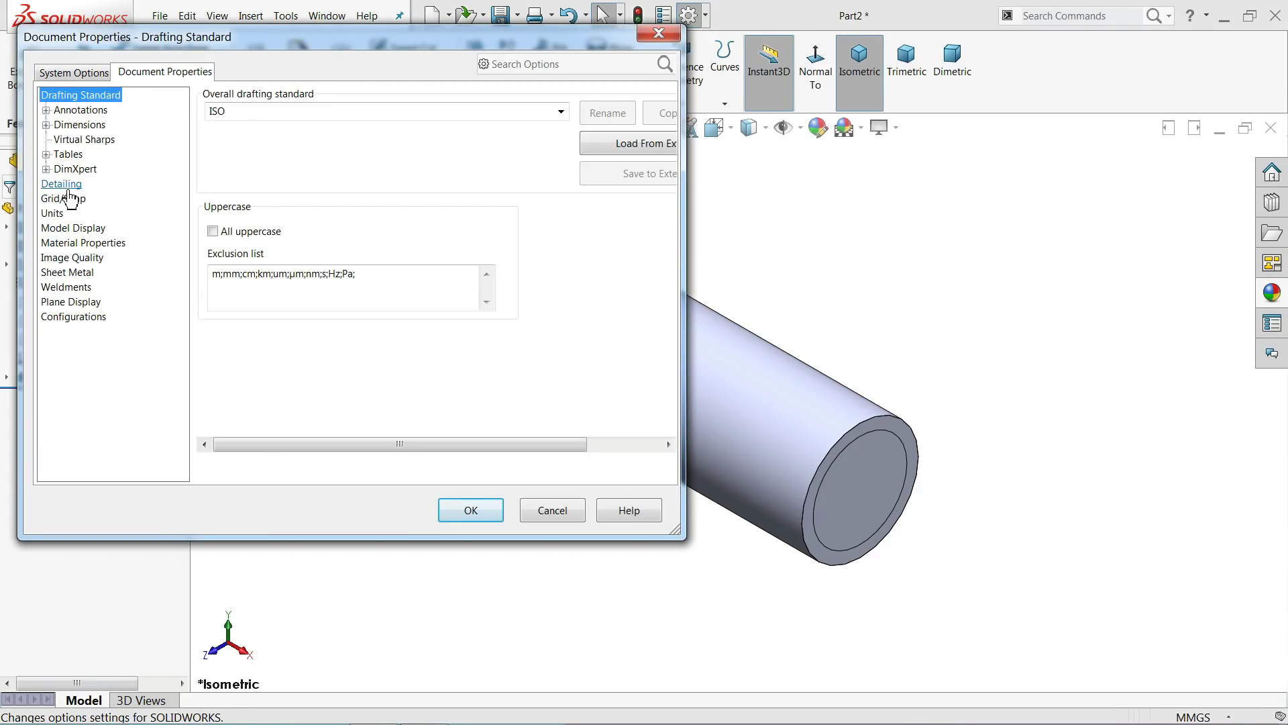
click(62, 184)
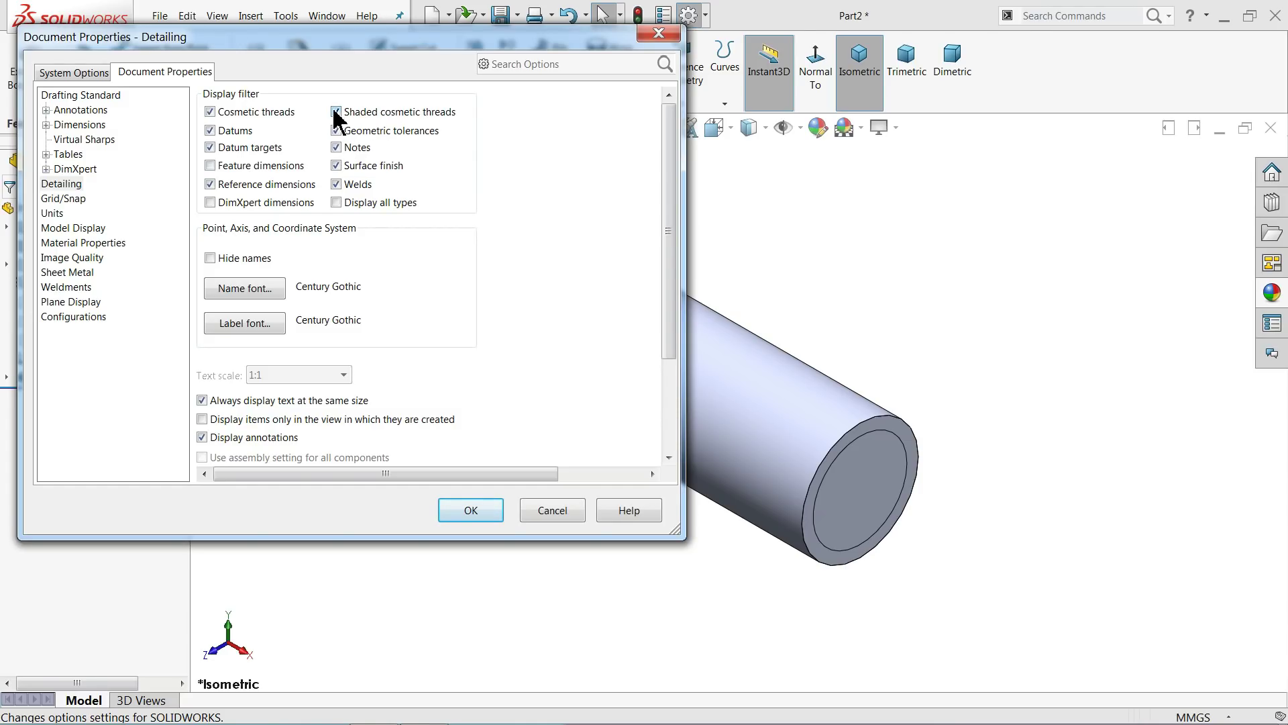
click(458, 515)
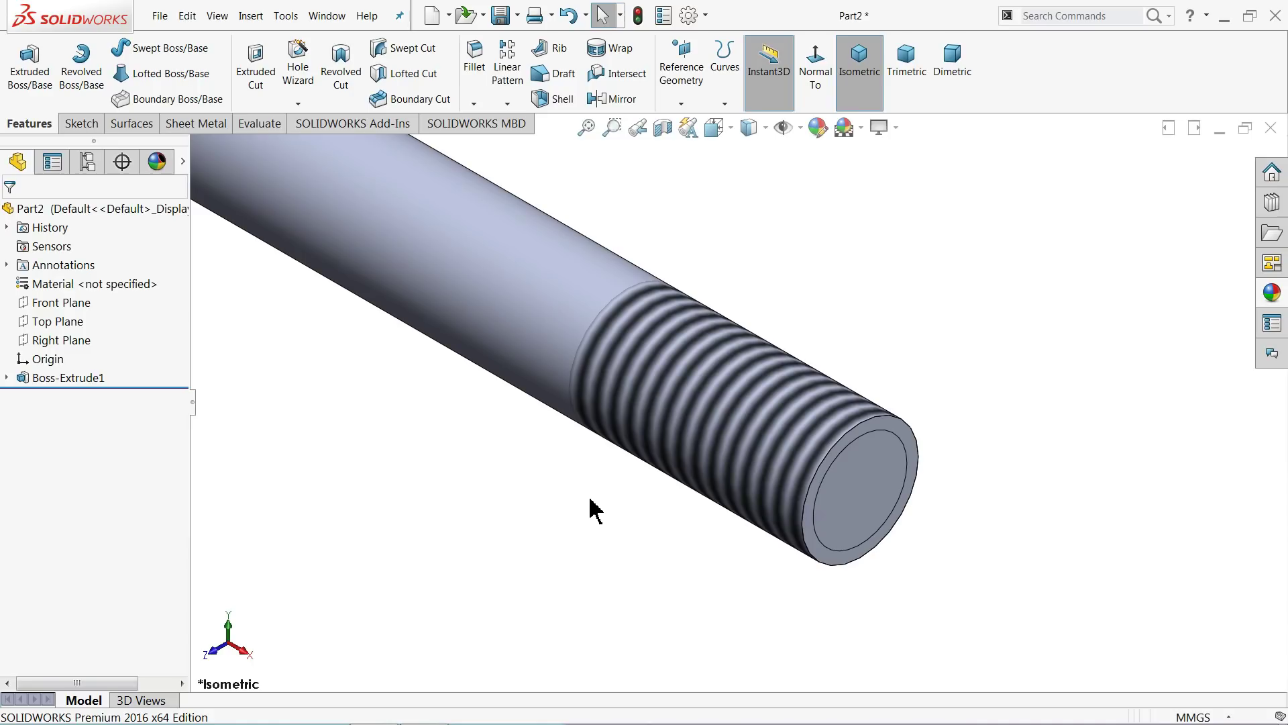
scroll(670, 421, up, 10)
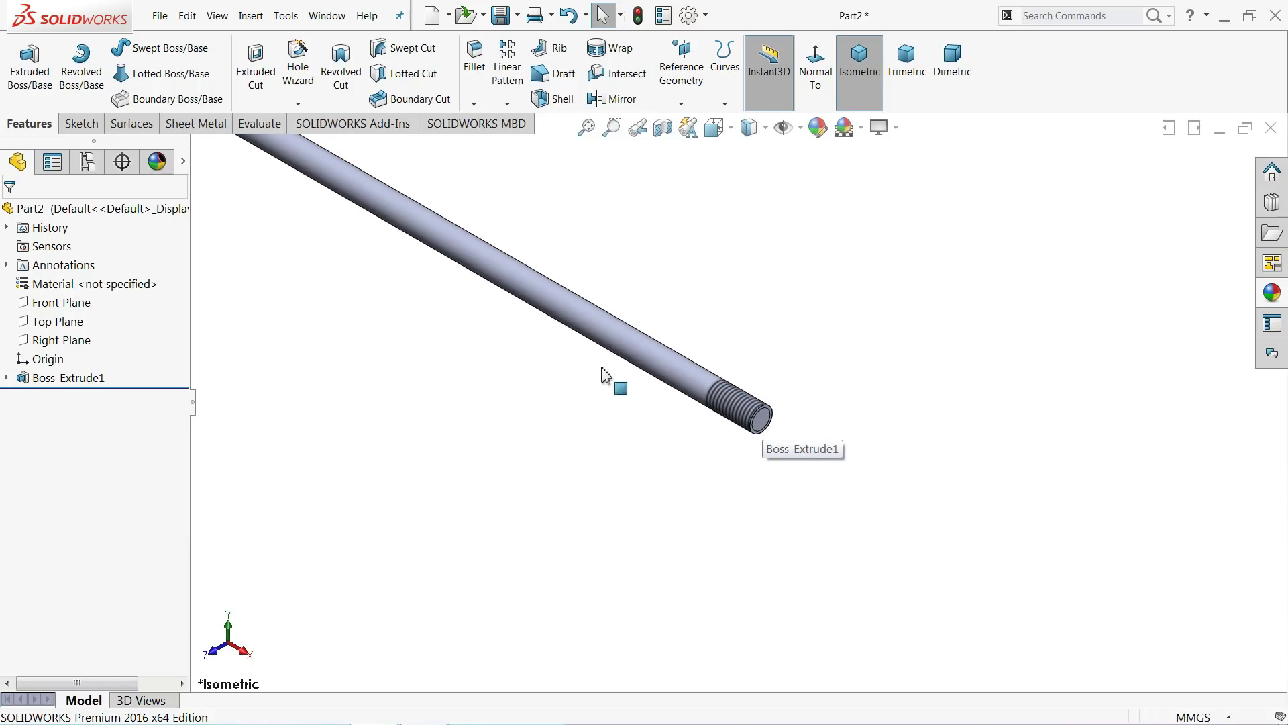
scroll(469, 253, down, 10)
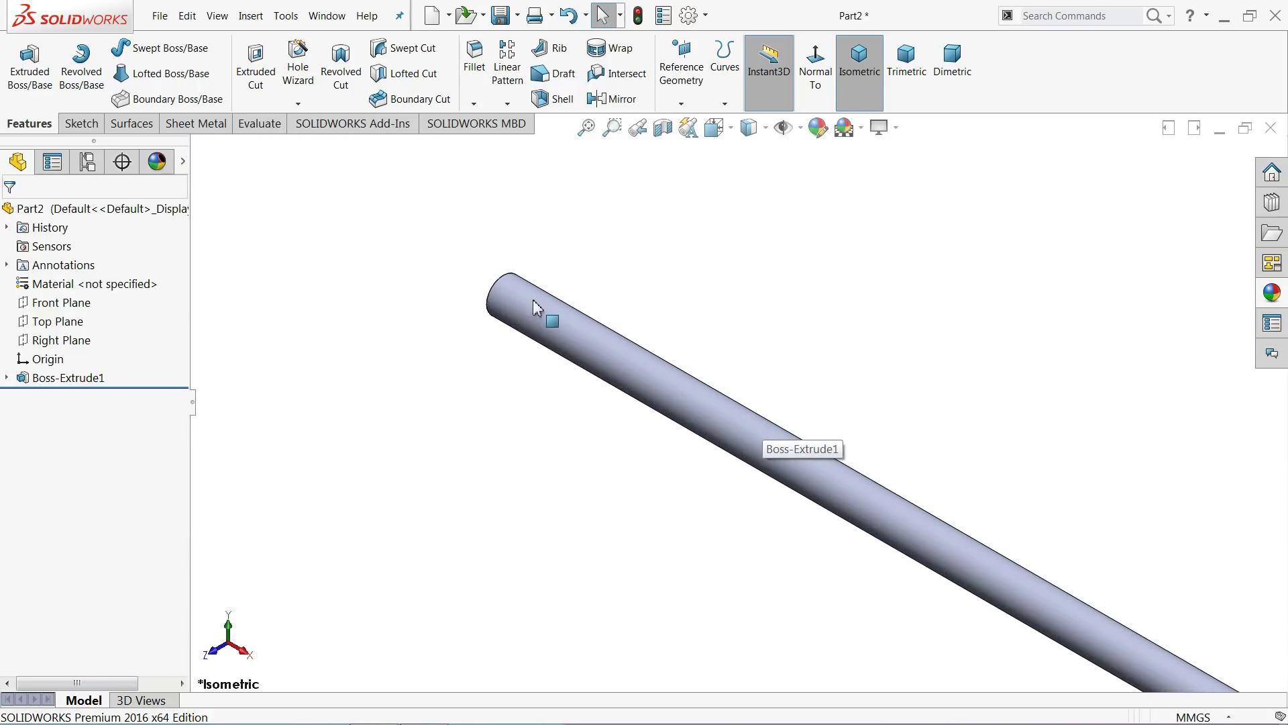
Step: Add an 8 mm blind ISO M4 machine cosmetic thread to the unthreaded rod end's circular edge, starting from that end face
mouse_move(566, 316)
middle_down()
mouse_move(653, 440)
mouse_move(587, 316)
middle_up()
scroll(587, 316, down, 5)
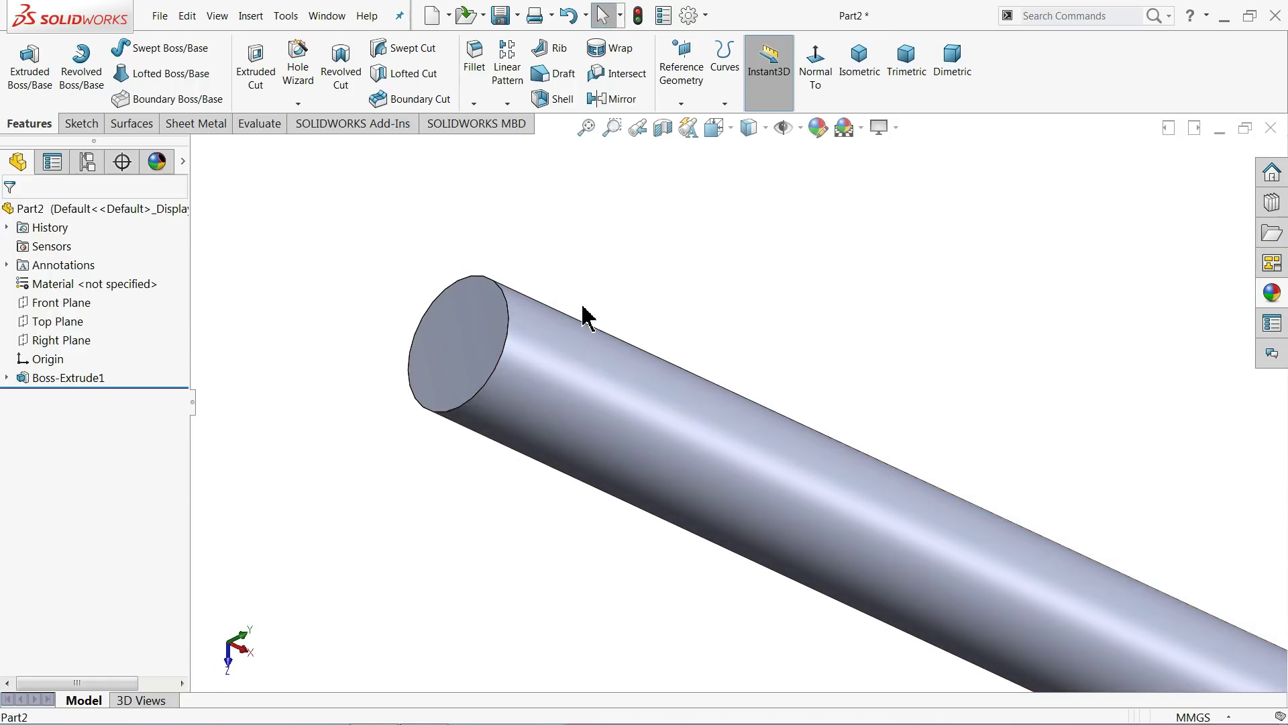
click(250, 16)
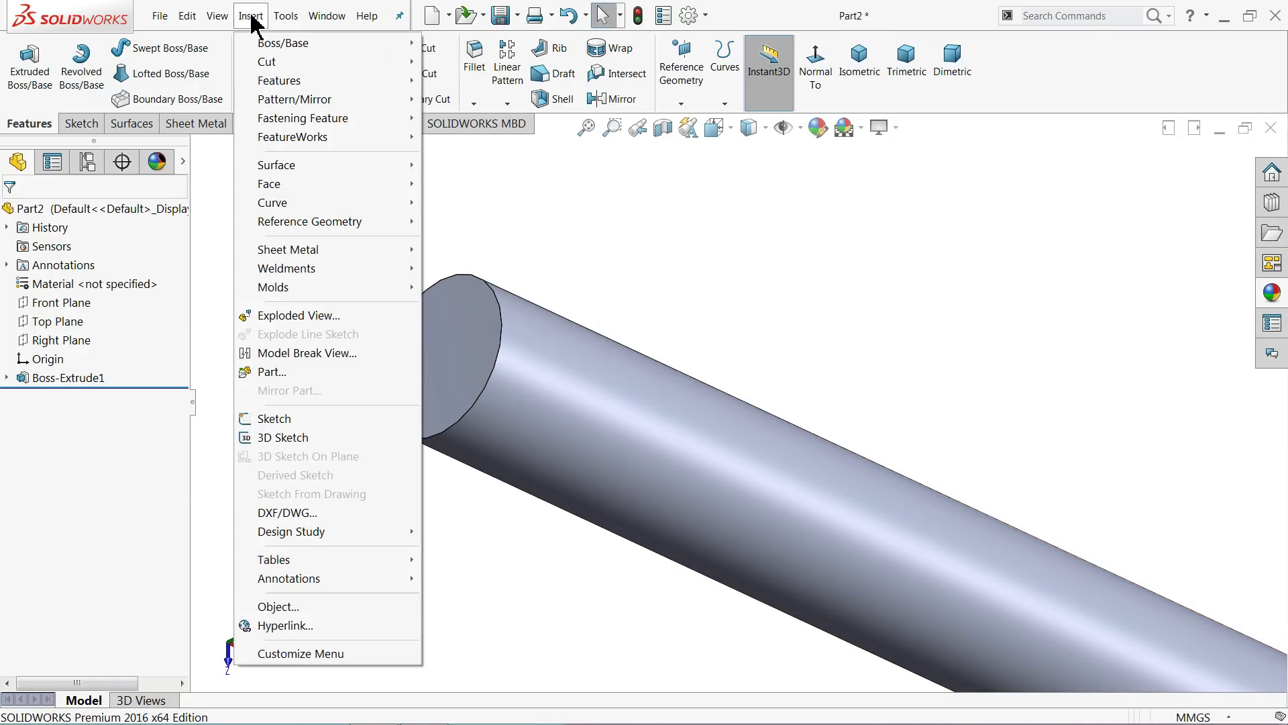
mouse_move(324, 586)
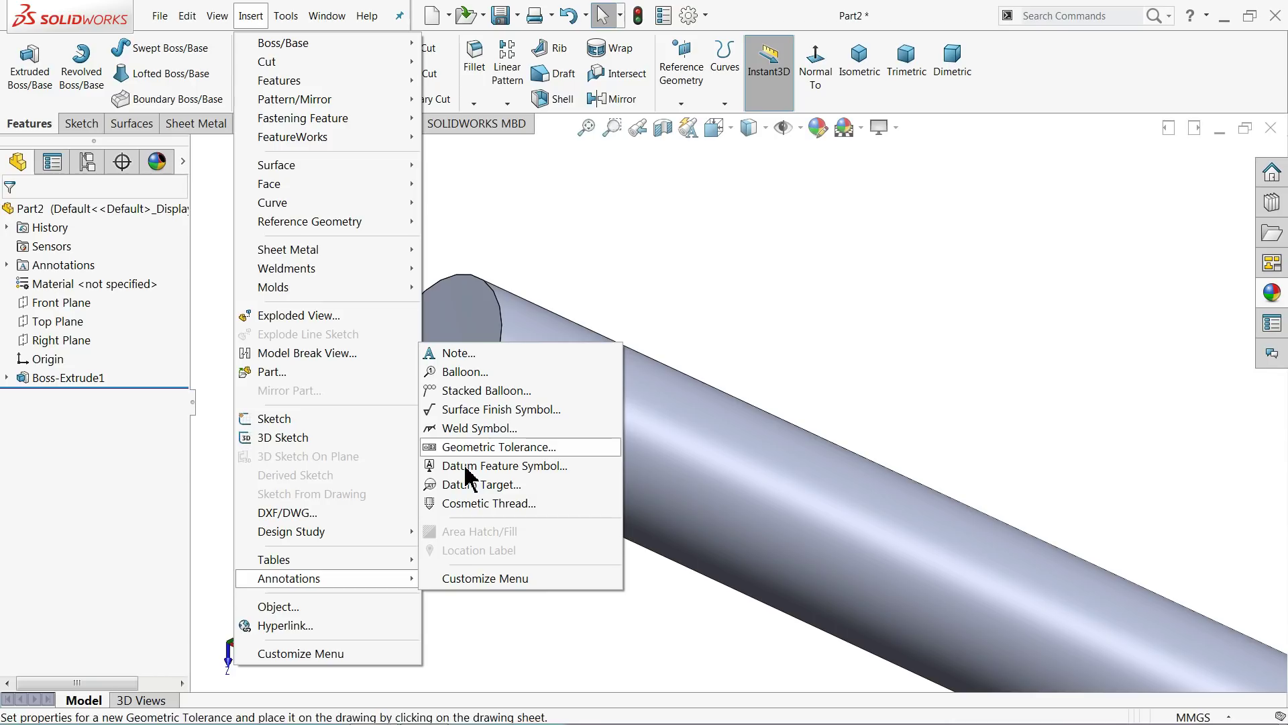
click(475, 517)
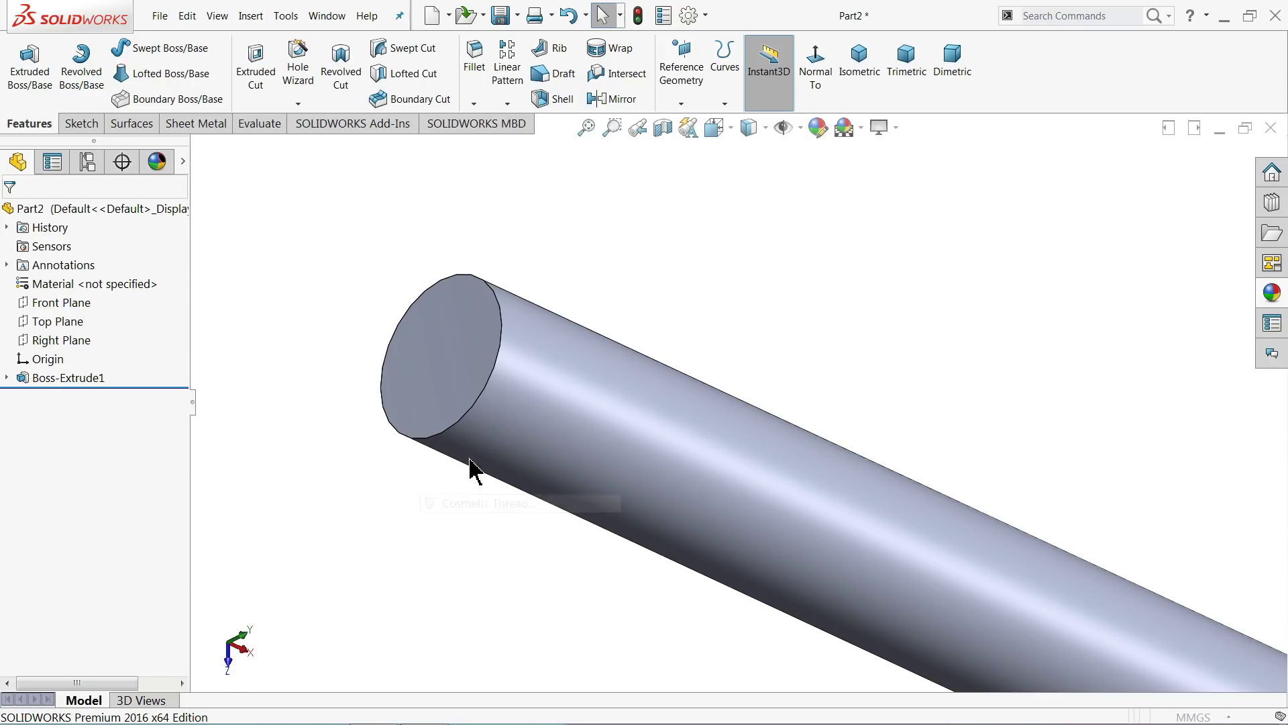
click(493, 383)
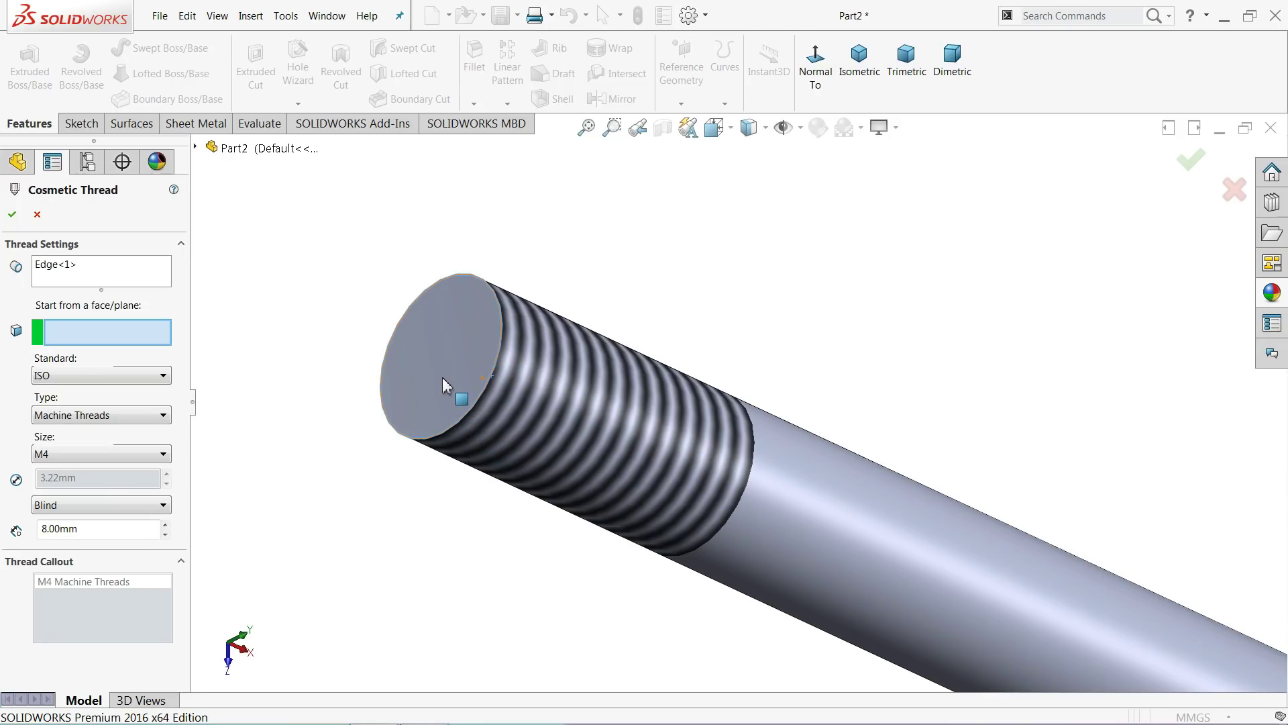
click(451, 383)
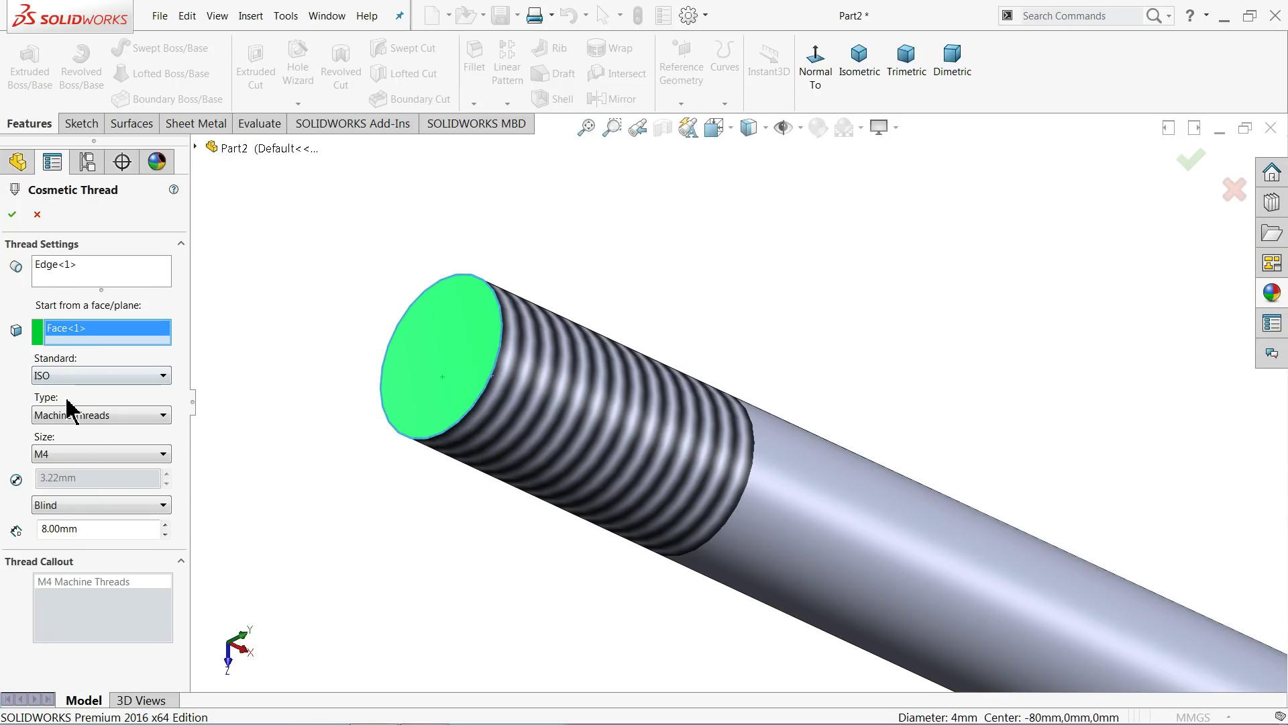
middle_drag(456, 499, 412, 463)
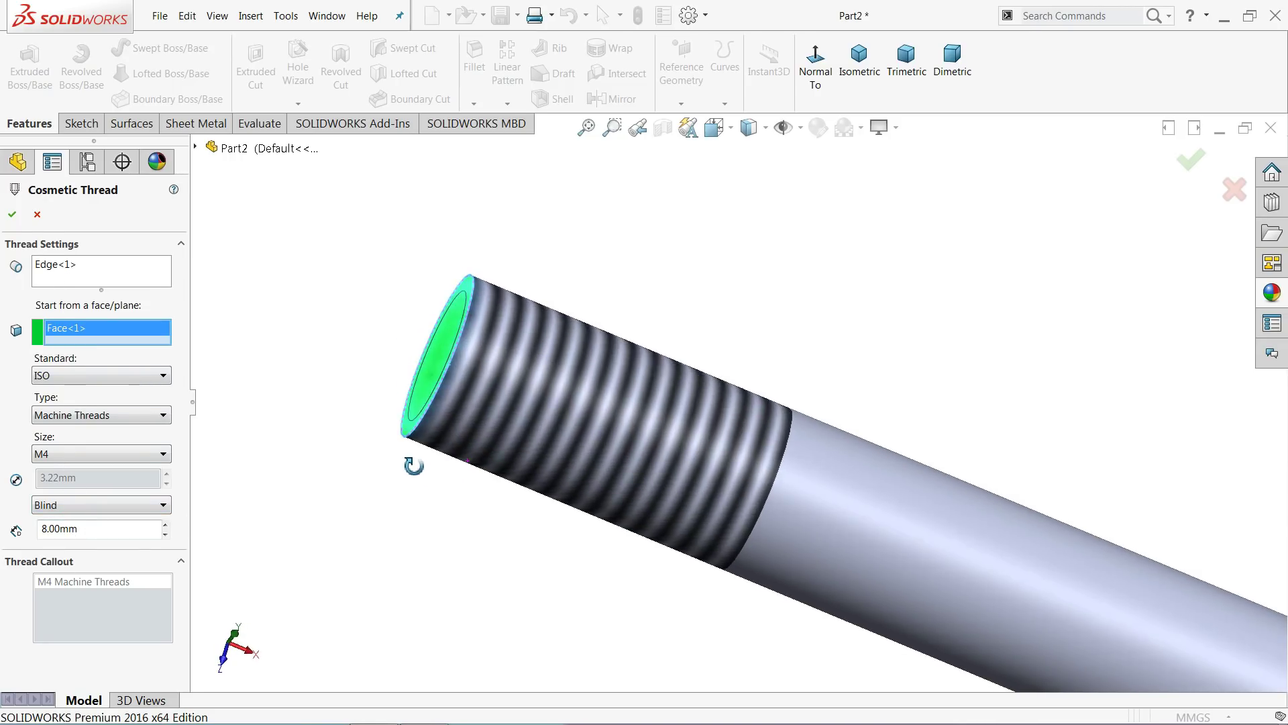
click(13, 216)
Step: Rebuild the rod part with its cosmetic threads
key(z)
key(z)
key(z)
key(z)
key(z)
key(z)
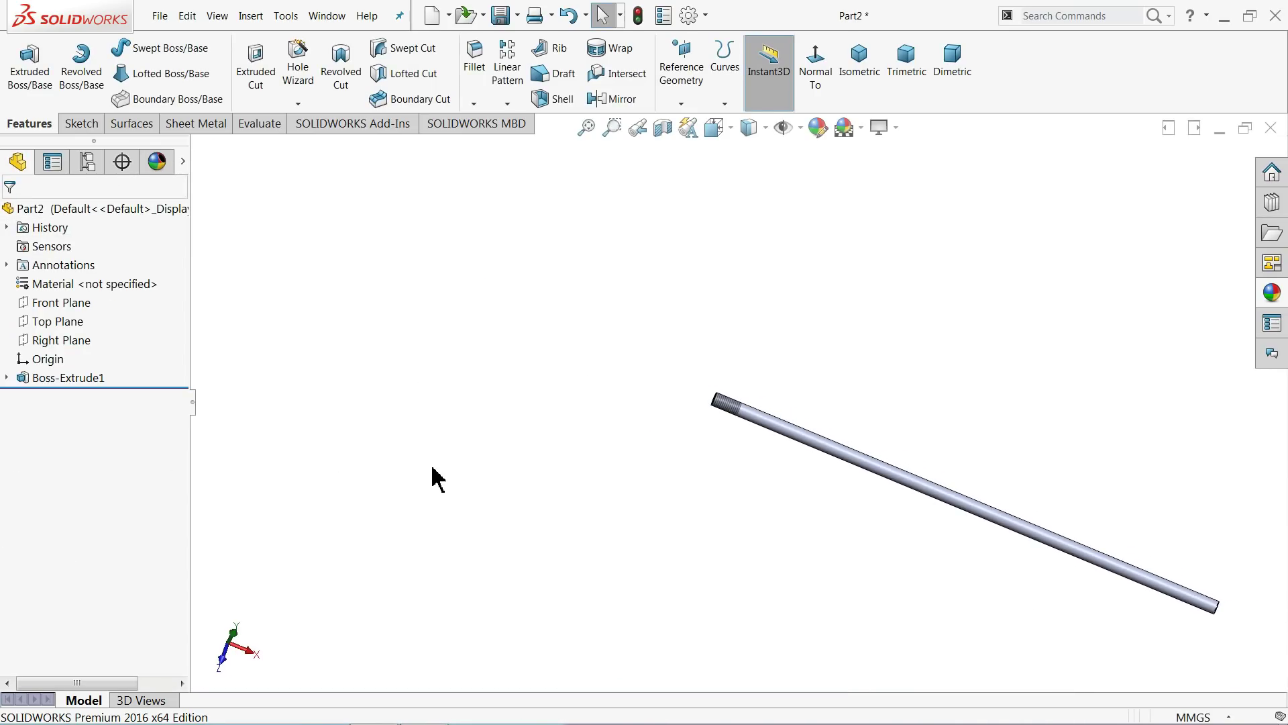
key(f)
click(638, 17)
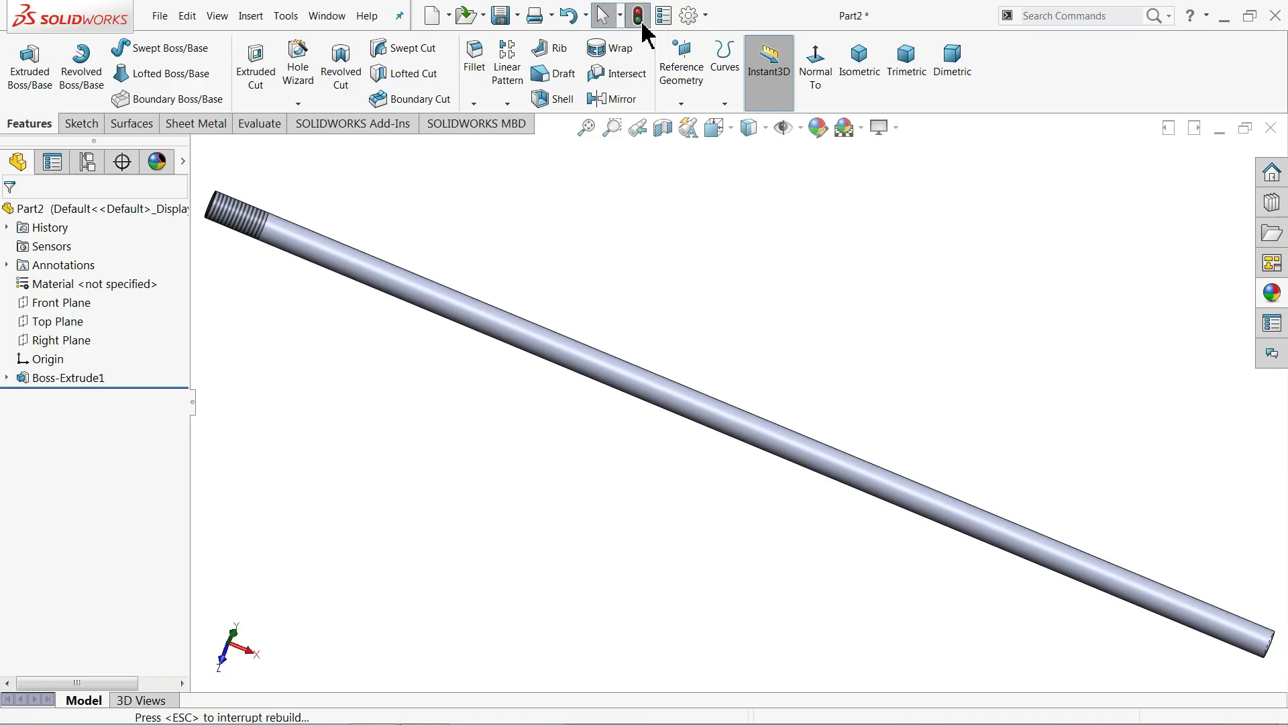
Step: Begin an angle-distance chamfer of 0.5 mm at 45 degrees on the circular edge of one threaded rod end
middle_drag(630, 244, 439, 208)
click(473, 103)
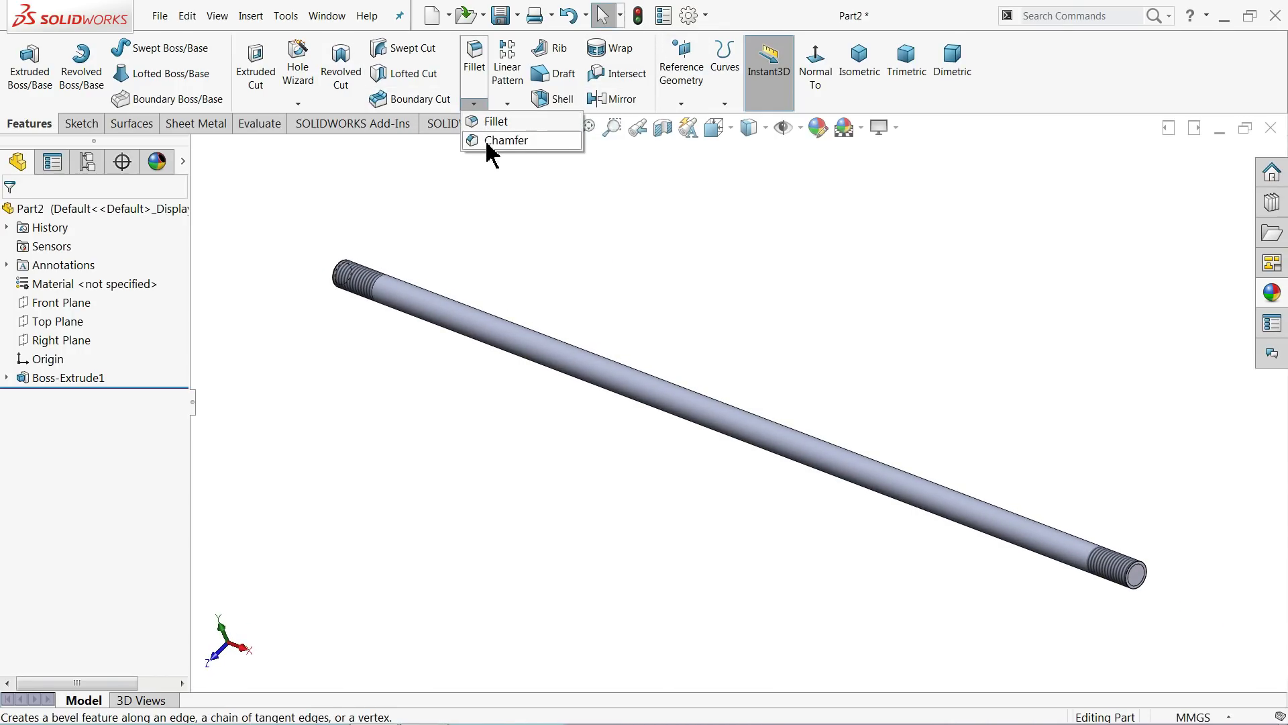
click(498, 142)
text(0)
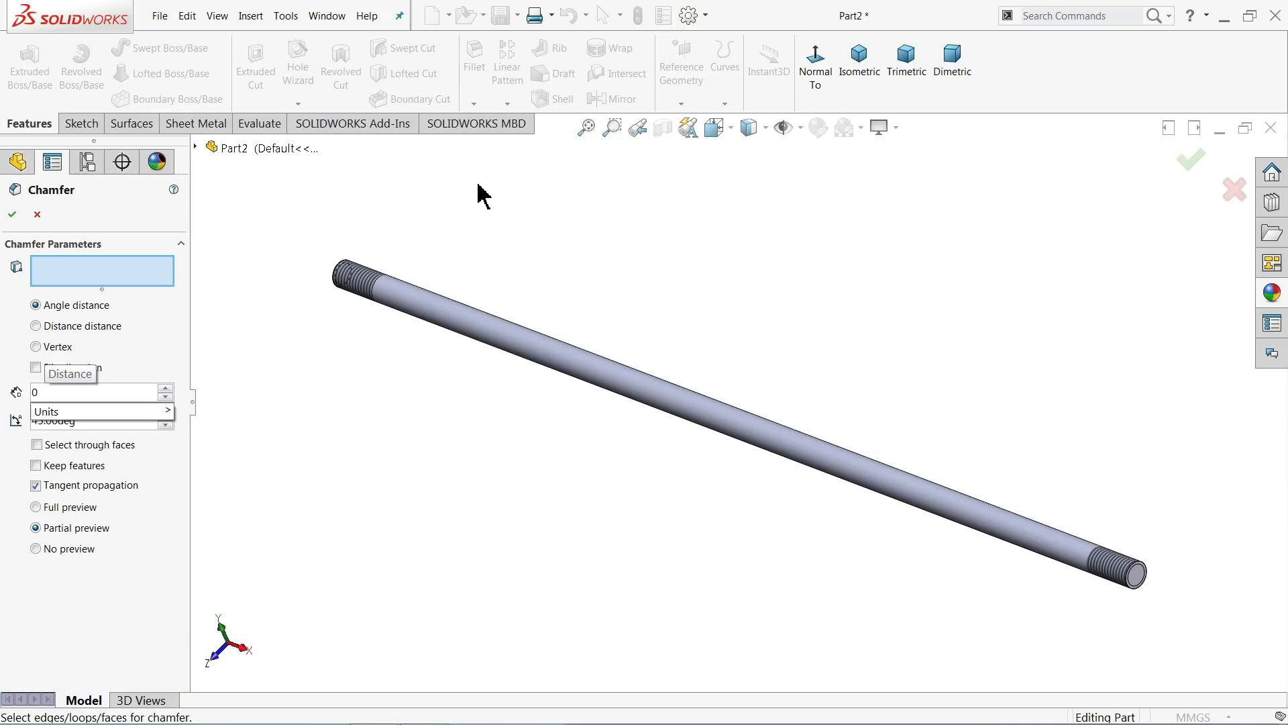
text(.5)
key(BackSpace)
text(.5)
scroll(336, 324, down, 3)
scroll(376, 309, down, 3)
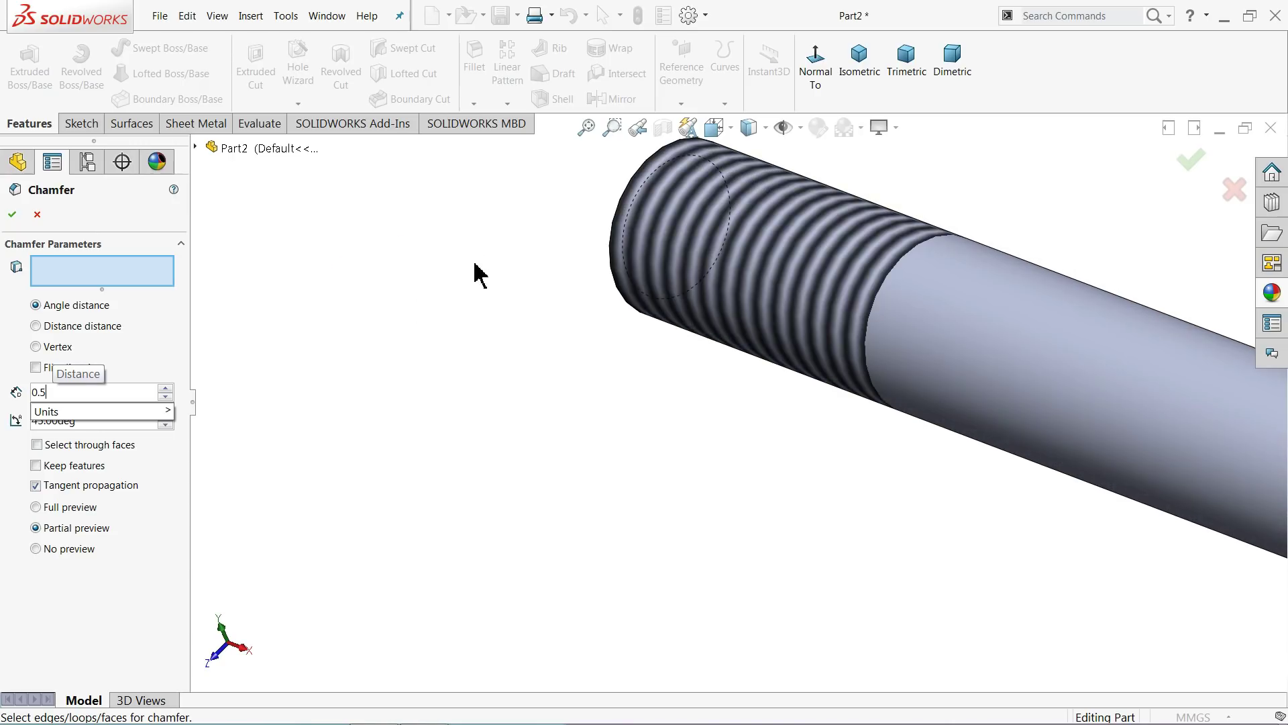
click(612, 230)
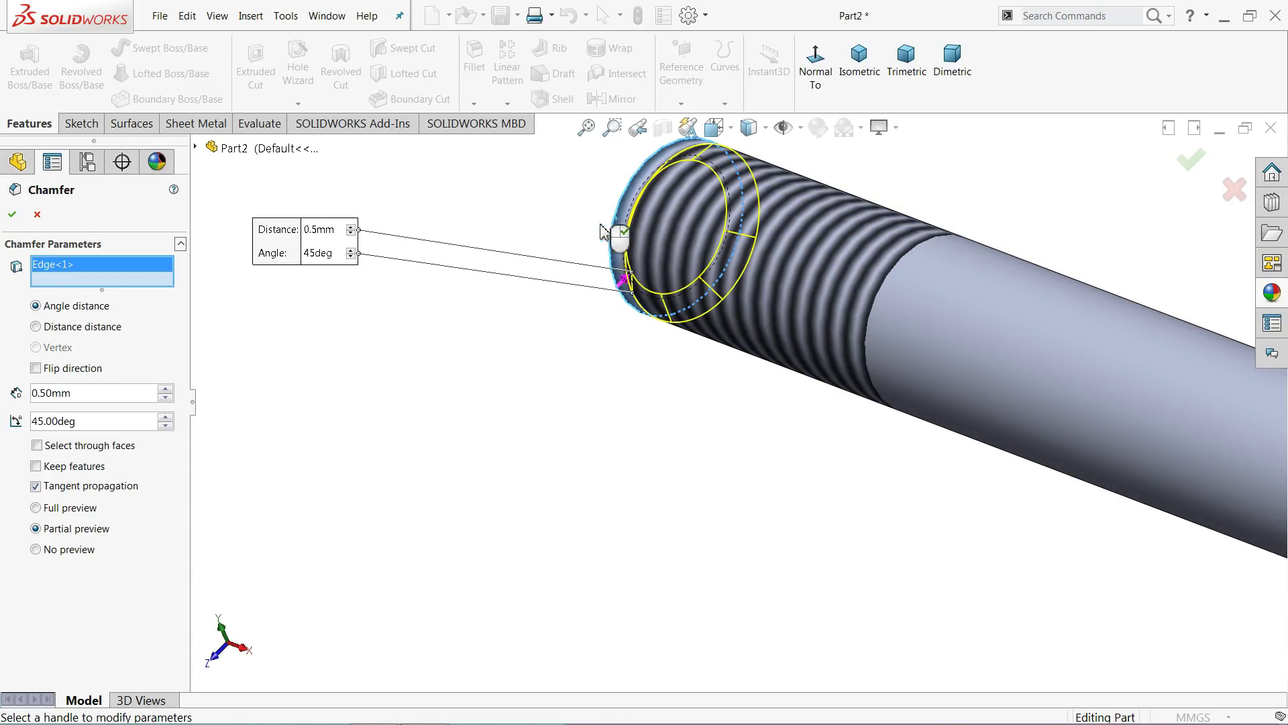
Step: Include the circular edge of the rod's opposite end in the chamfer and create the feature
scroll(473, 323, up, 3)
scroll(473, 323, up, 5)
scroll(750, 436, down, 2)
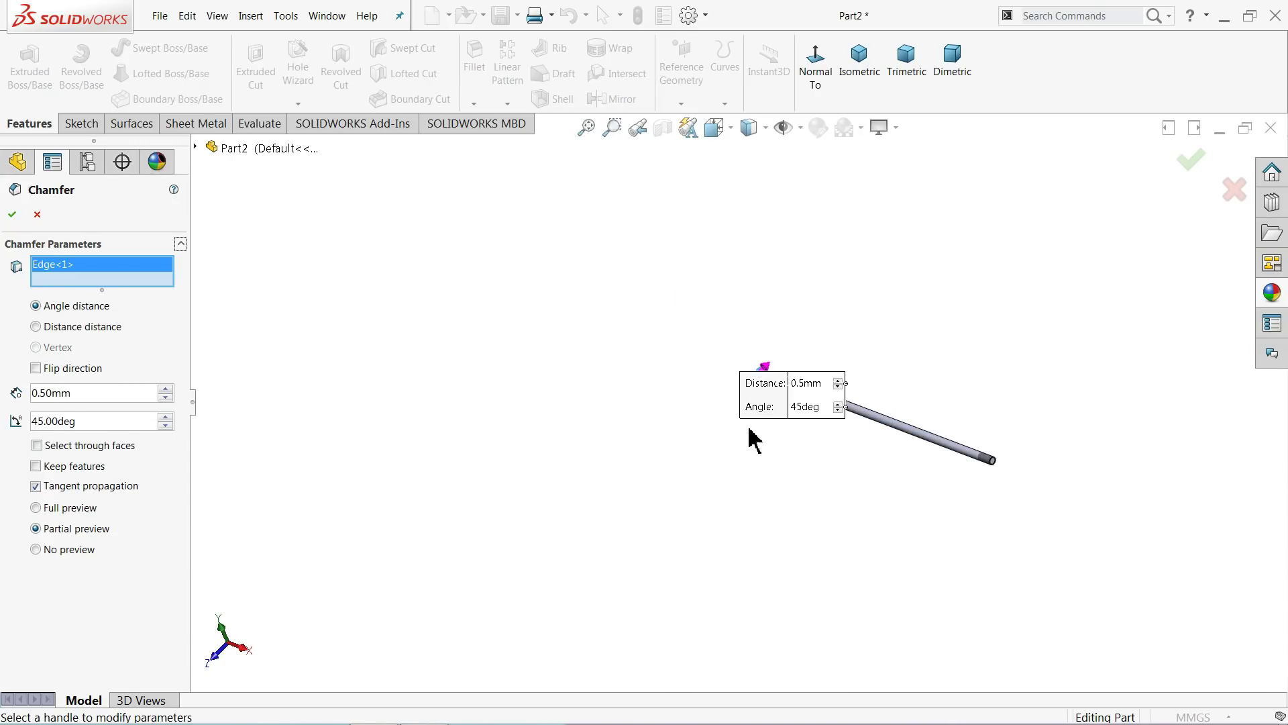
scroll(897, 449, down, 8)
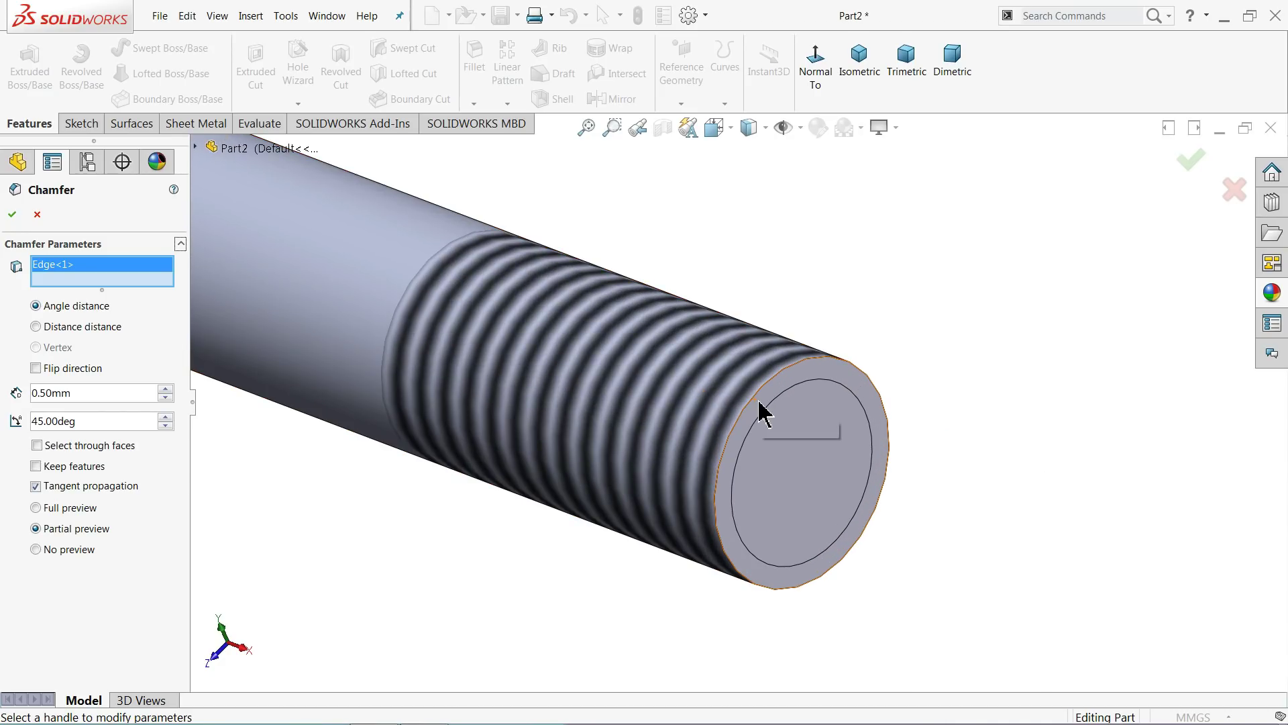
click(755, 406)
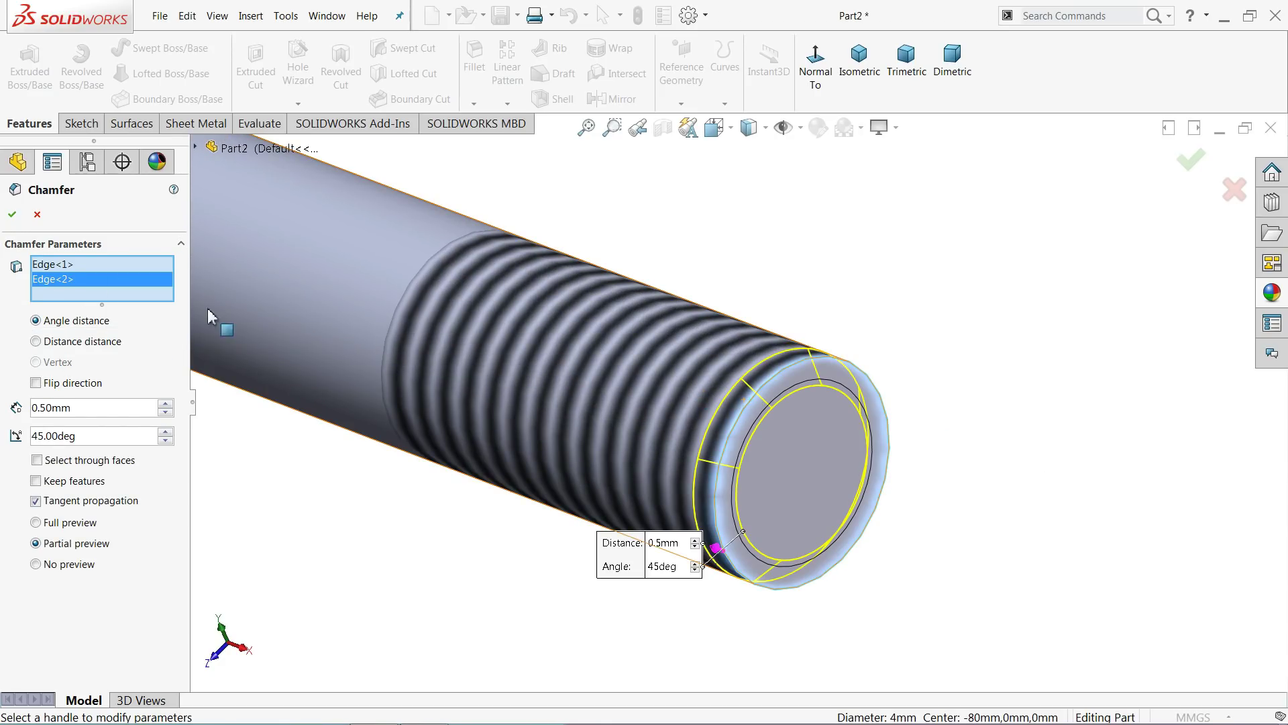
click(12, 216)
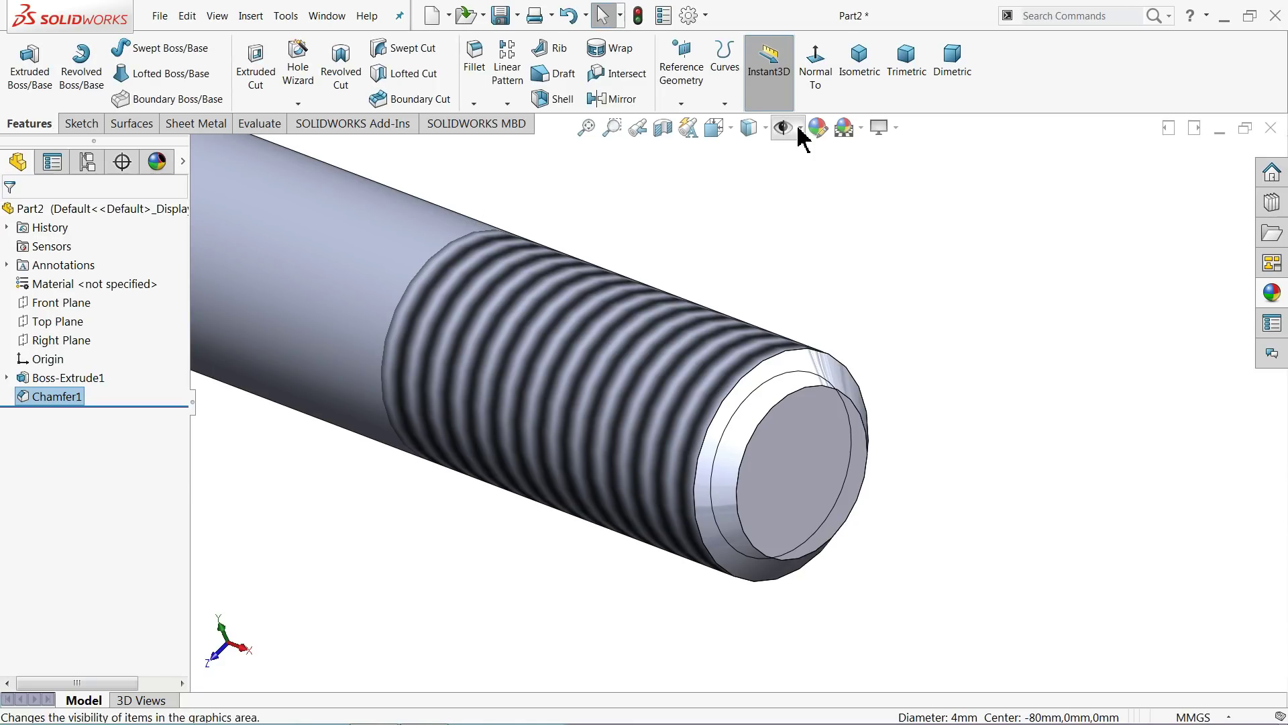
Step: Save the rod in a trimetric view as "19.Eccentric Strap Rod" in the Steam Engine Assembly folder
click(852, 86)
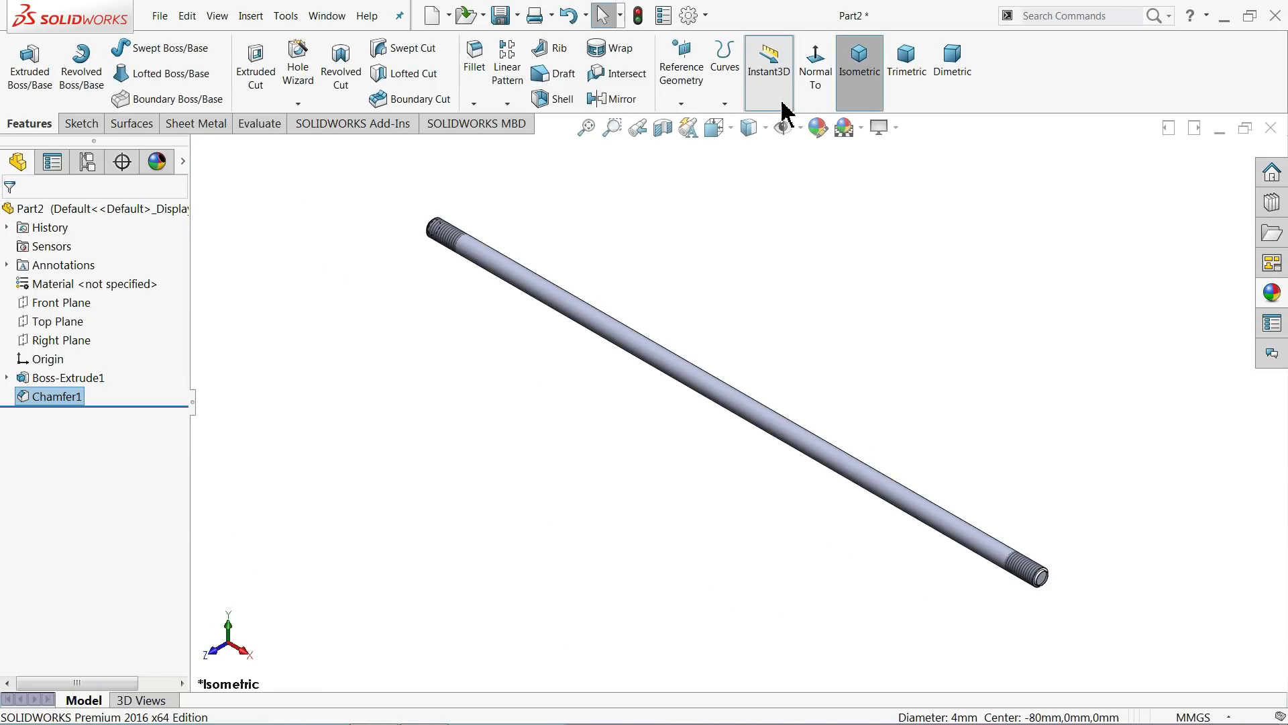
click(909, 80)
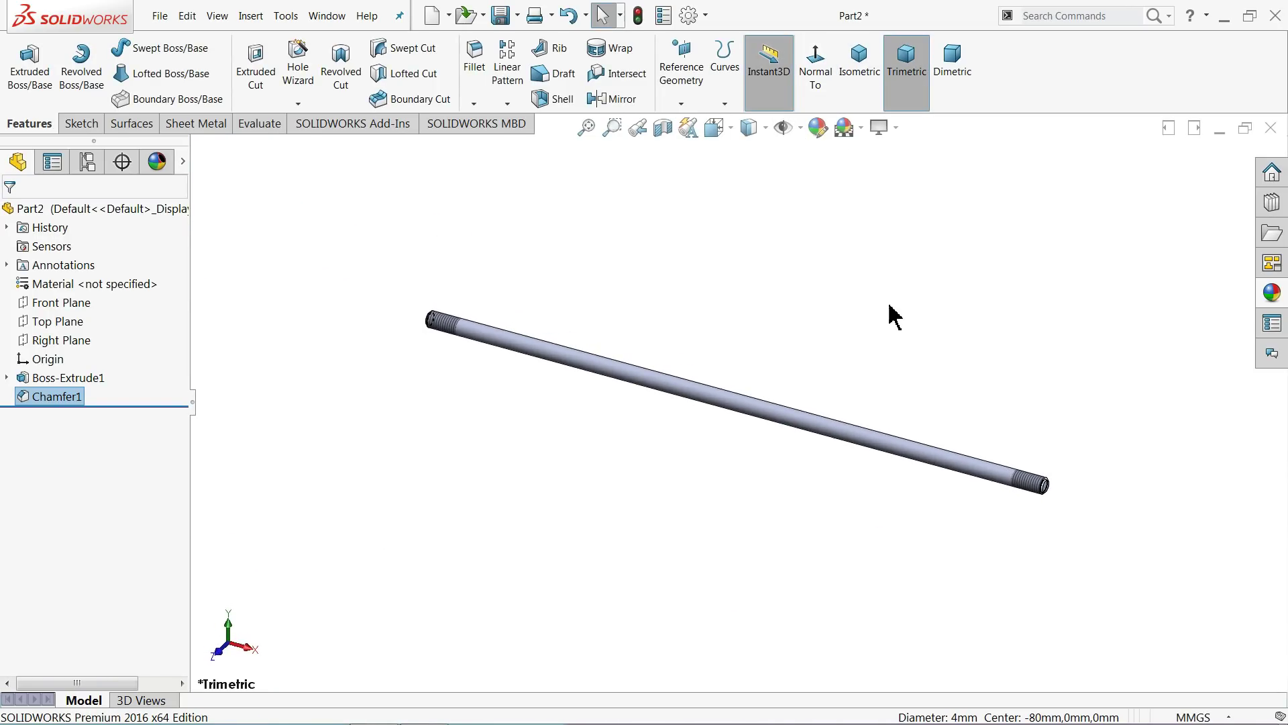
scroll(840, 402, down, 1)
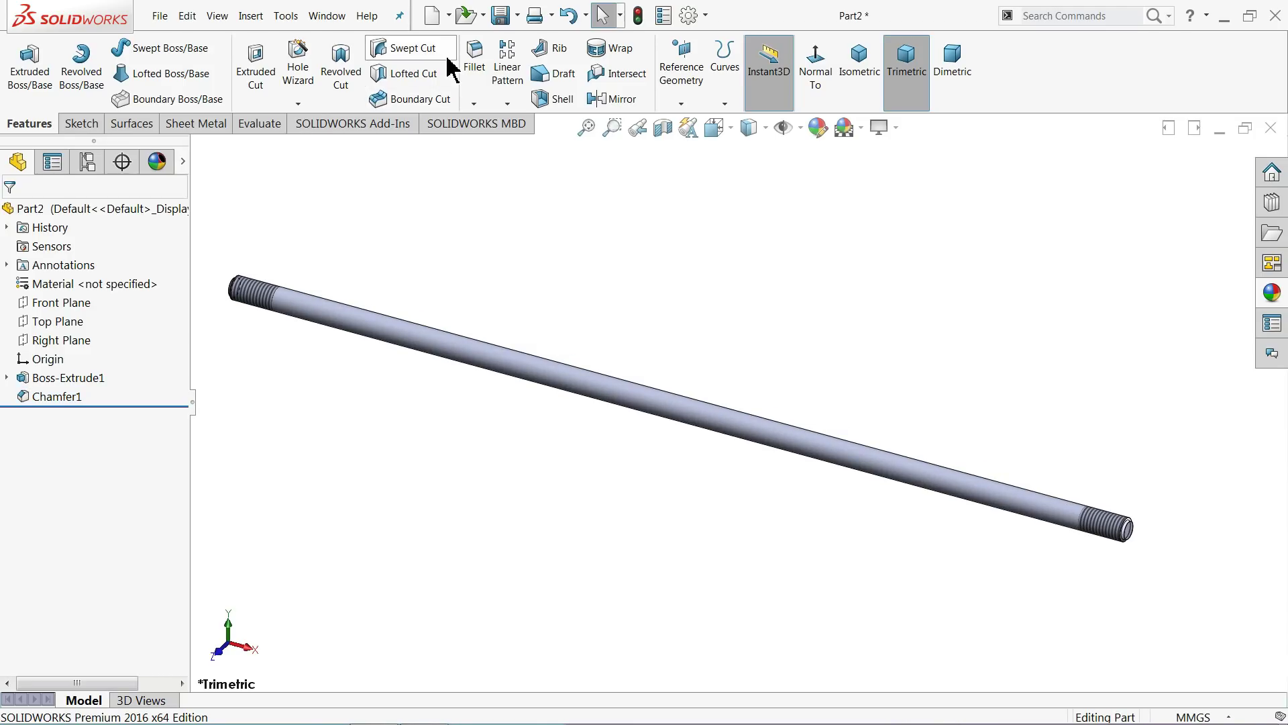
key(ctrl+s)
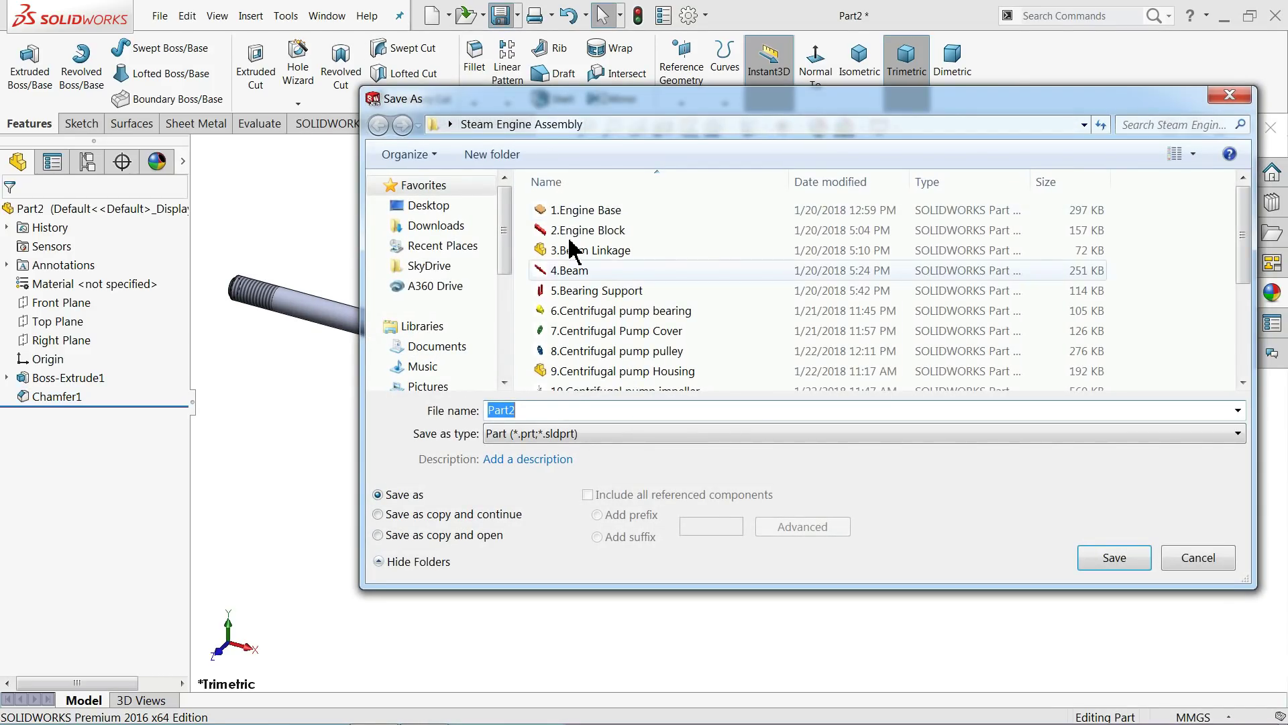
drag(1245, 298, 1242, 362)
text(19.Eccentric Strap Rod)
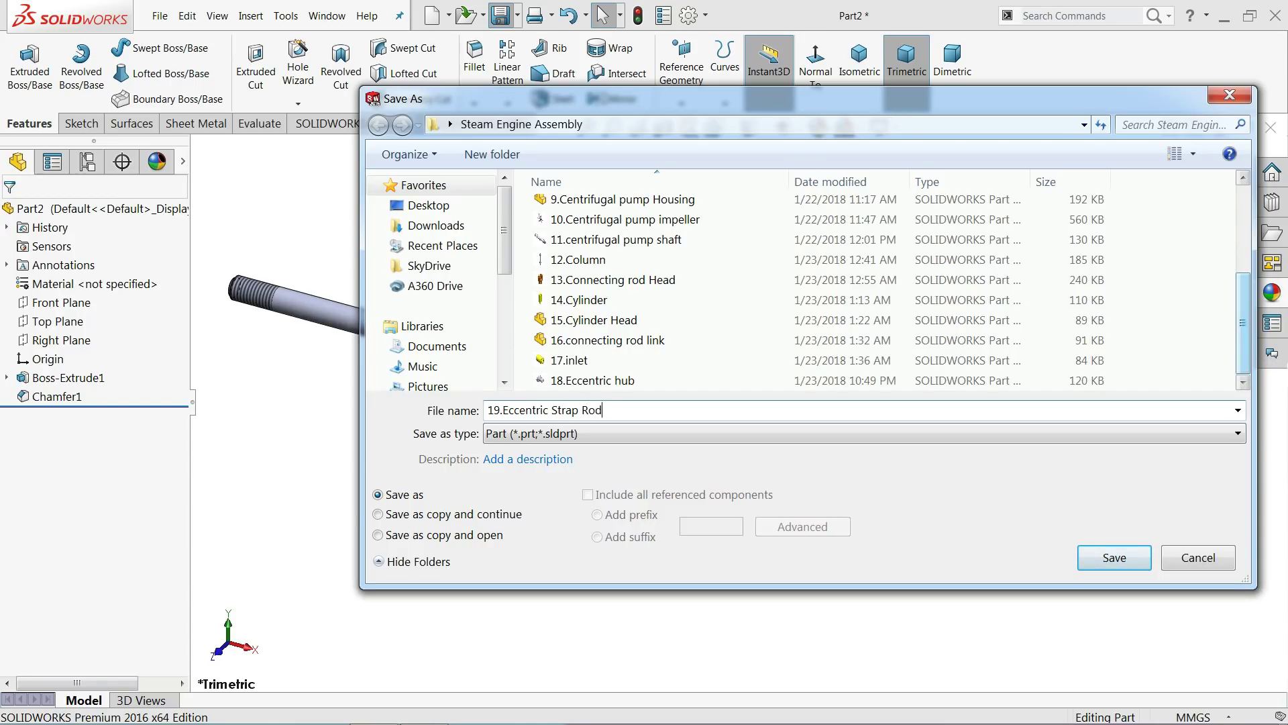
click(1093, 566)
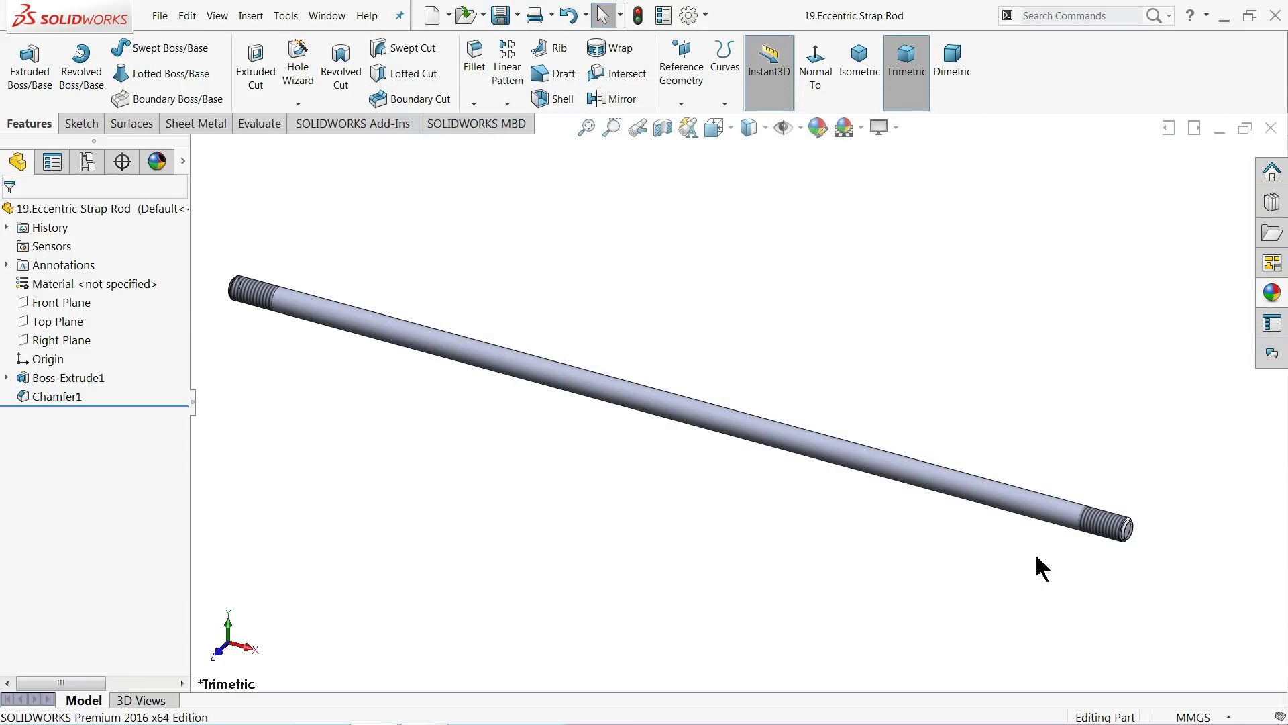
scroll(518, 408, down, 2)
middle_drag(516, 392, 492, 339)
scroll(537, 347, up, 2)
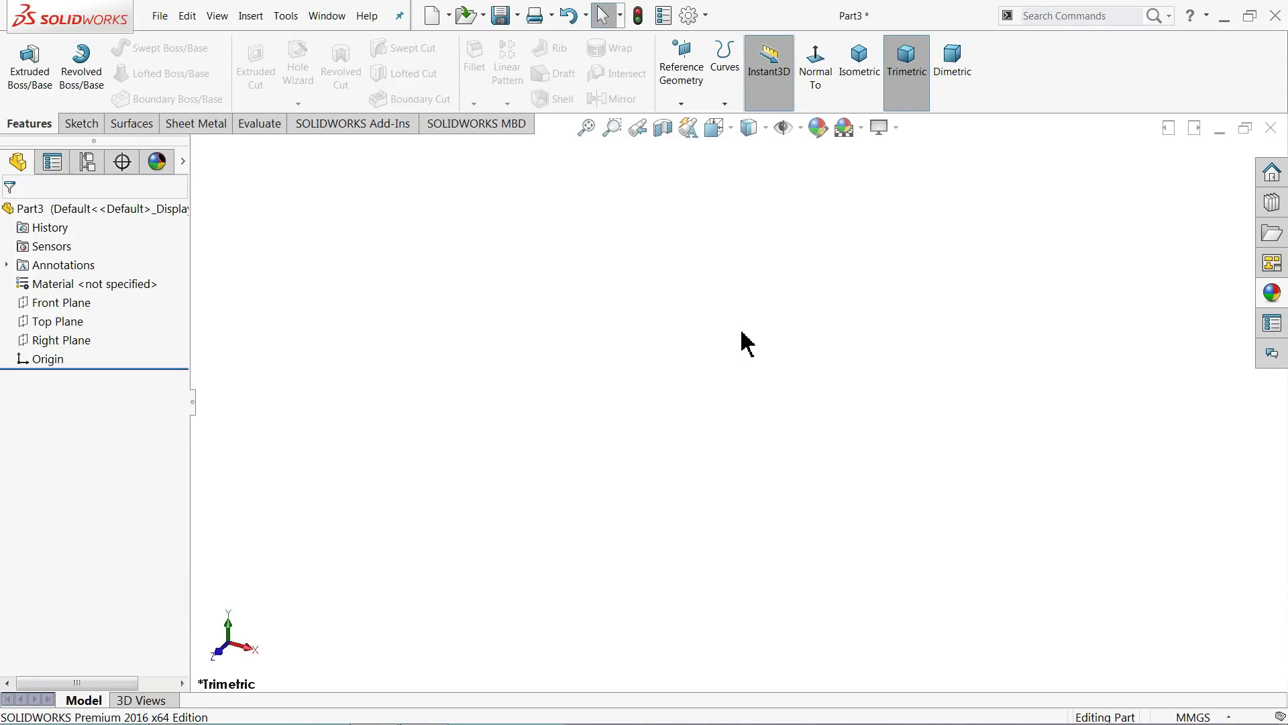
Step: Sketch a circle about 98 mm in radius at the origin on the Front Plane, with a smaller circle inside it
click(41, 316)
click(48, 287)
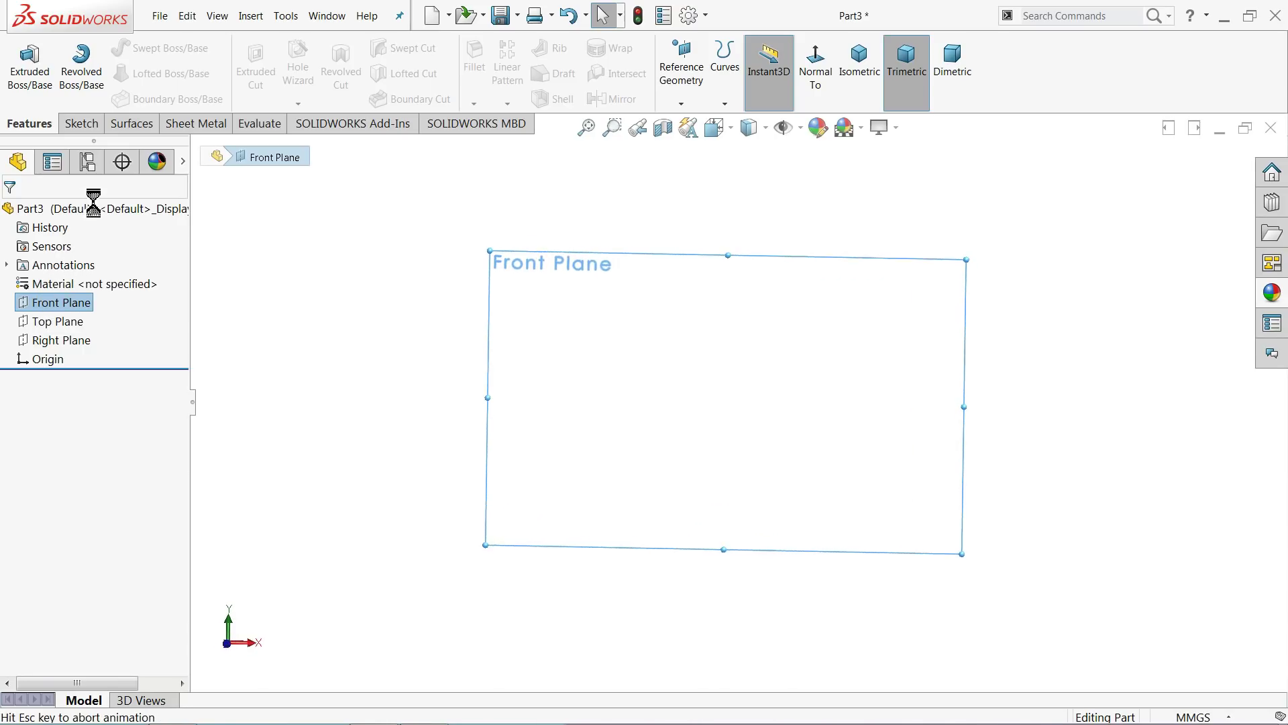
click(144, 47)
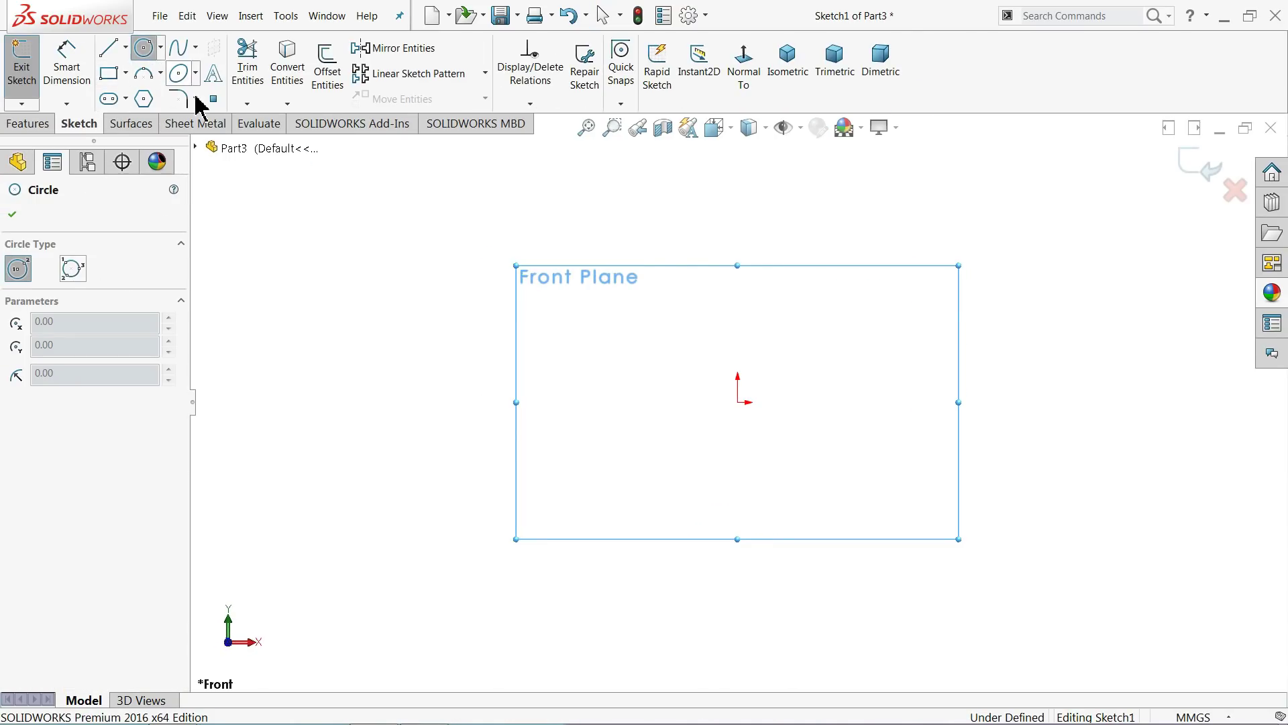
click(738, 402)
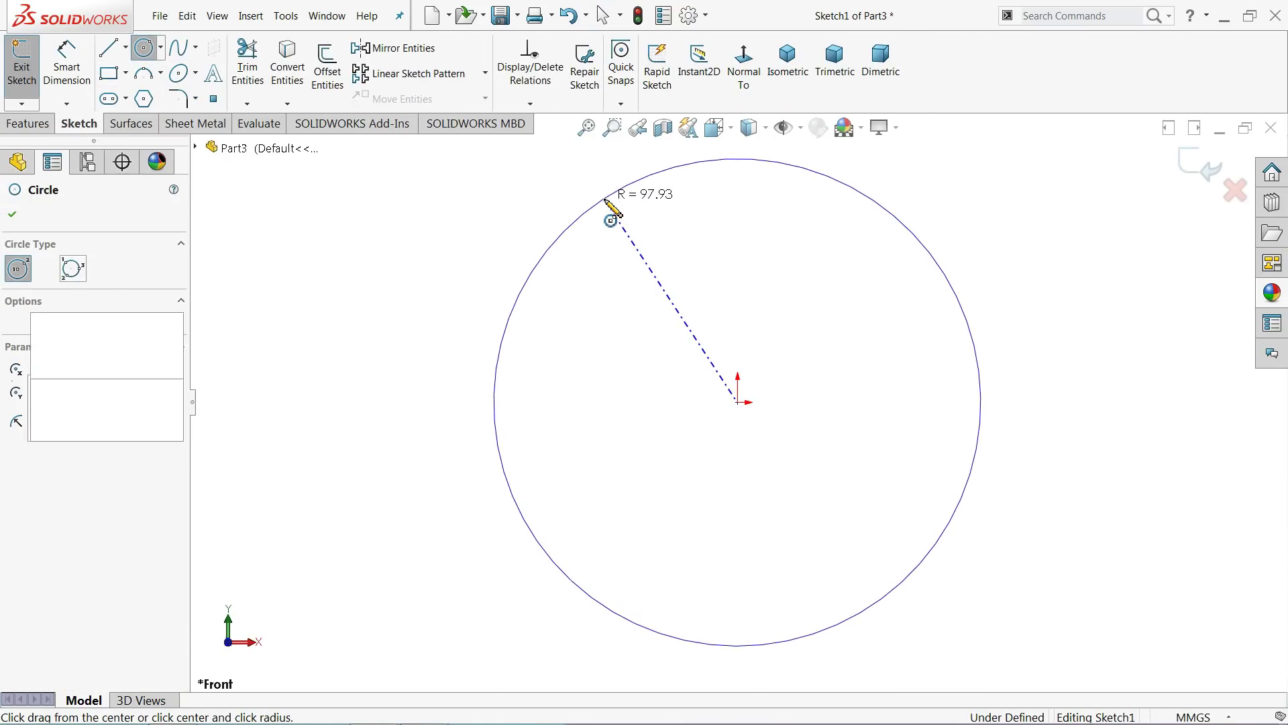
click(604, 201)
click(742, 402)
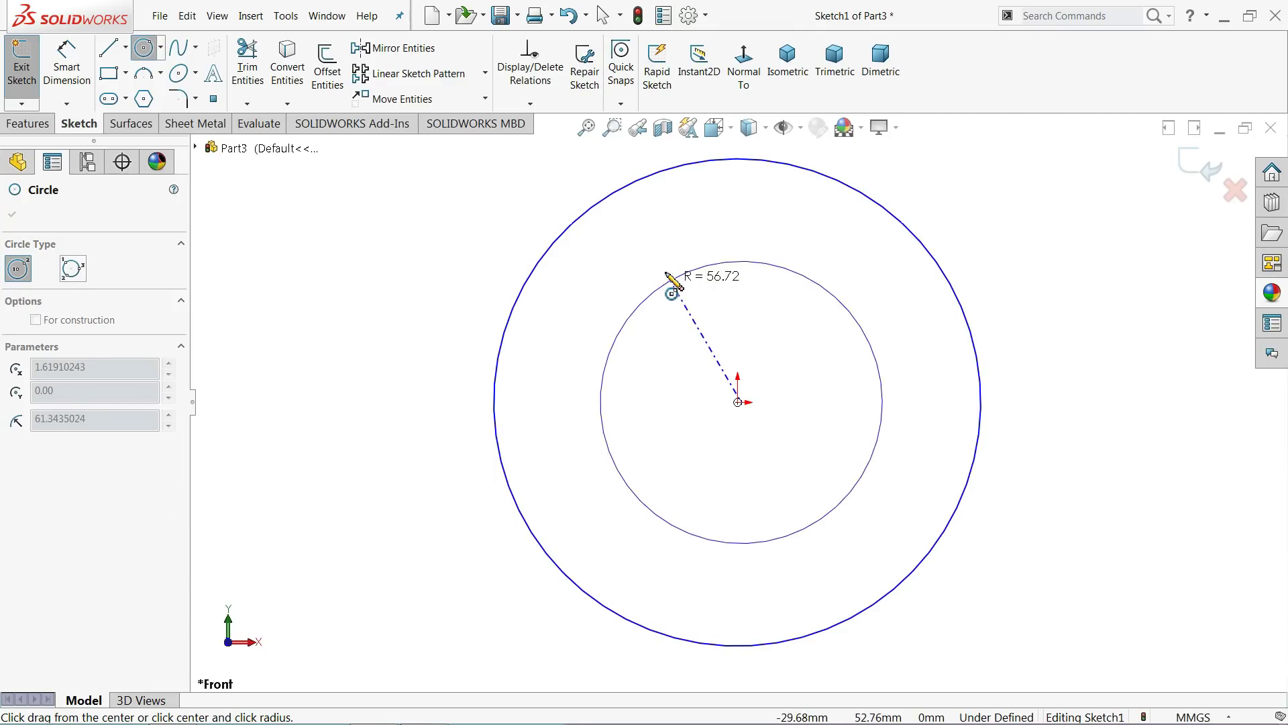
click(648, 243)
Step: Dimension the outer circle's diameter as 26 mm and the inner circle's diameter as 20 mm
click(66, 67)
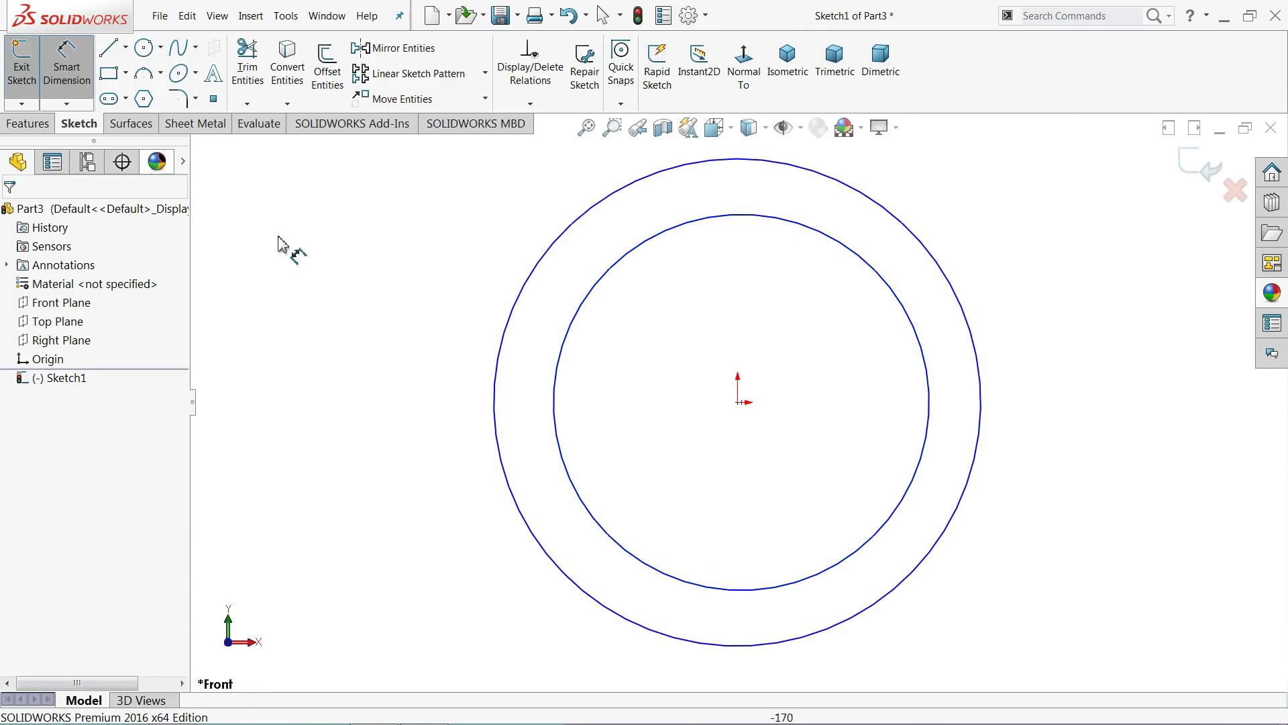
click(492, 408)
click(389, 397)
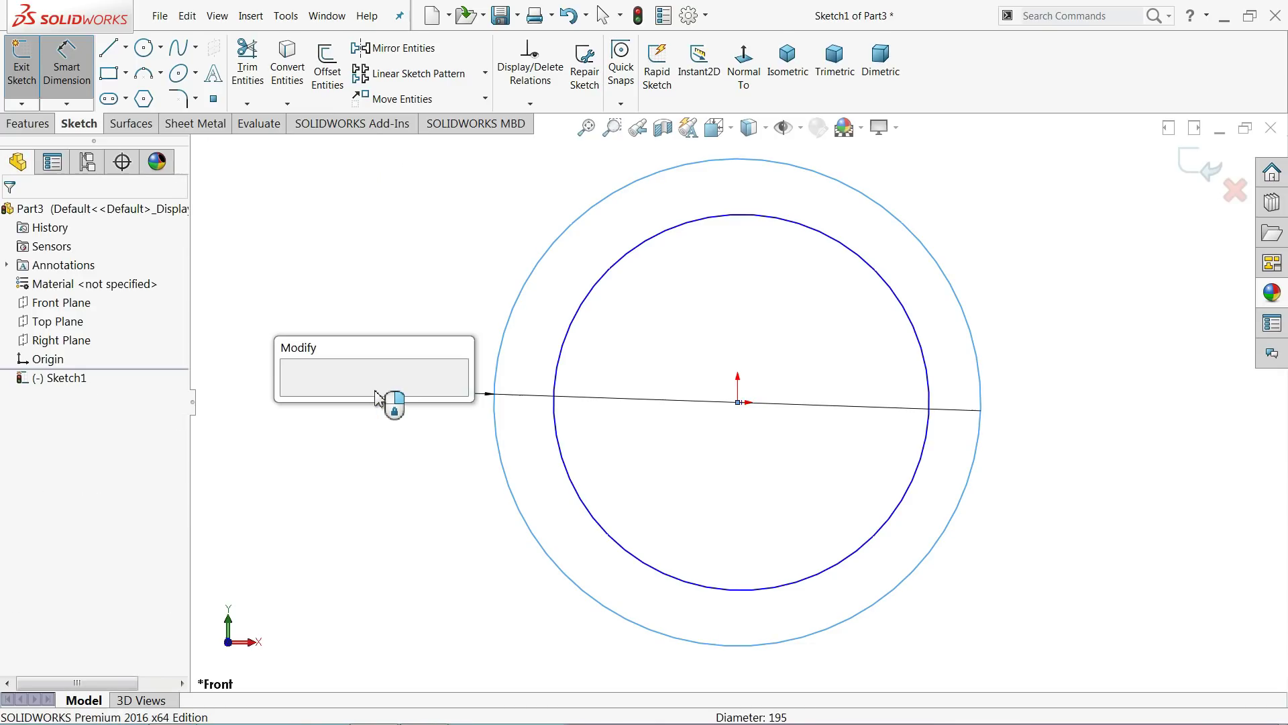
text(26)
key(Return)
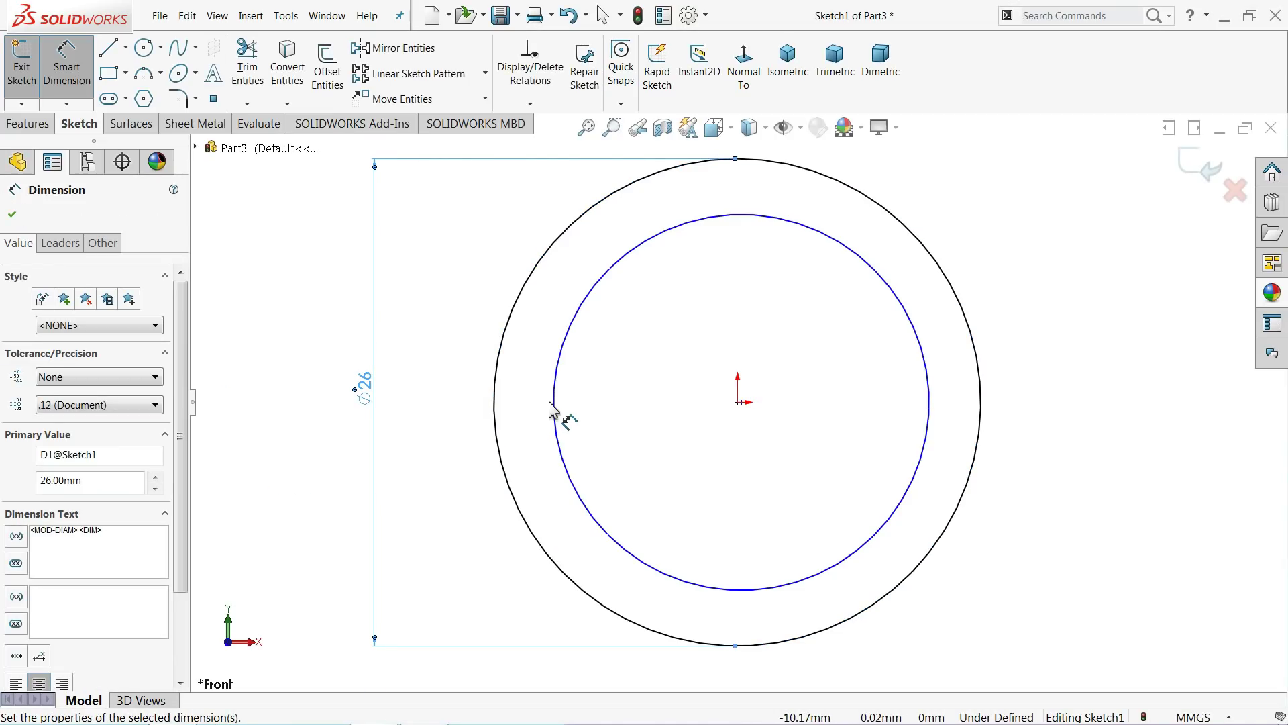
click(555, 409)
click(439, 397)
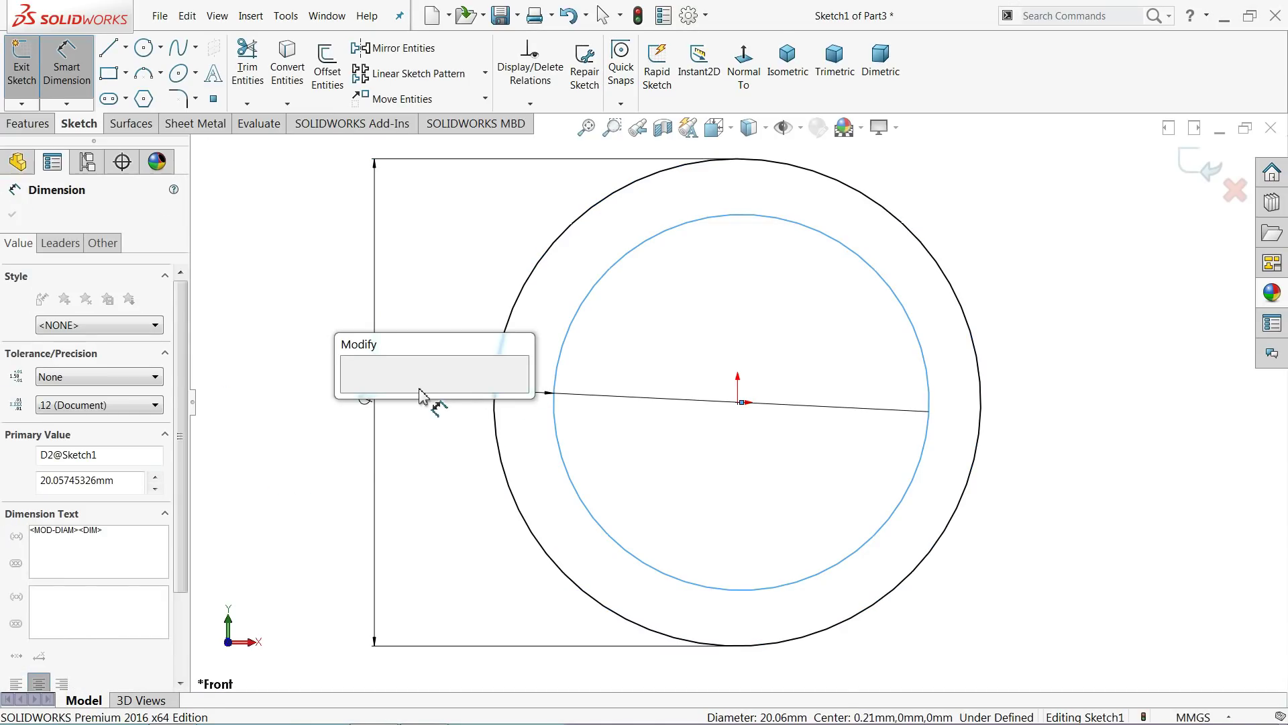
text(20)
click(356, 394)
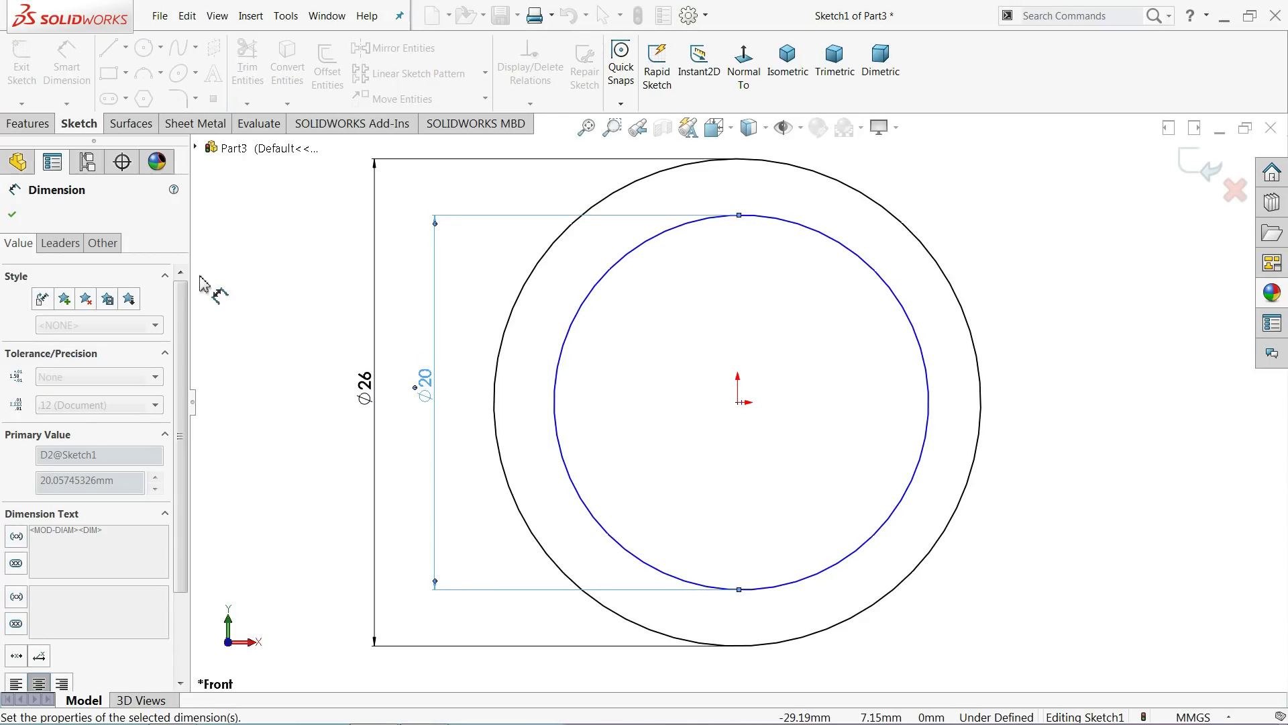
Step: Extrude the ring sketch symmetrically about its plane with the Mid Plane condition to a total depth of 6 mm
click(28, 124)
click(45, 91)
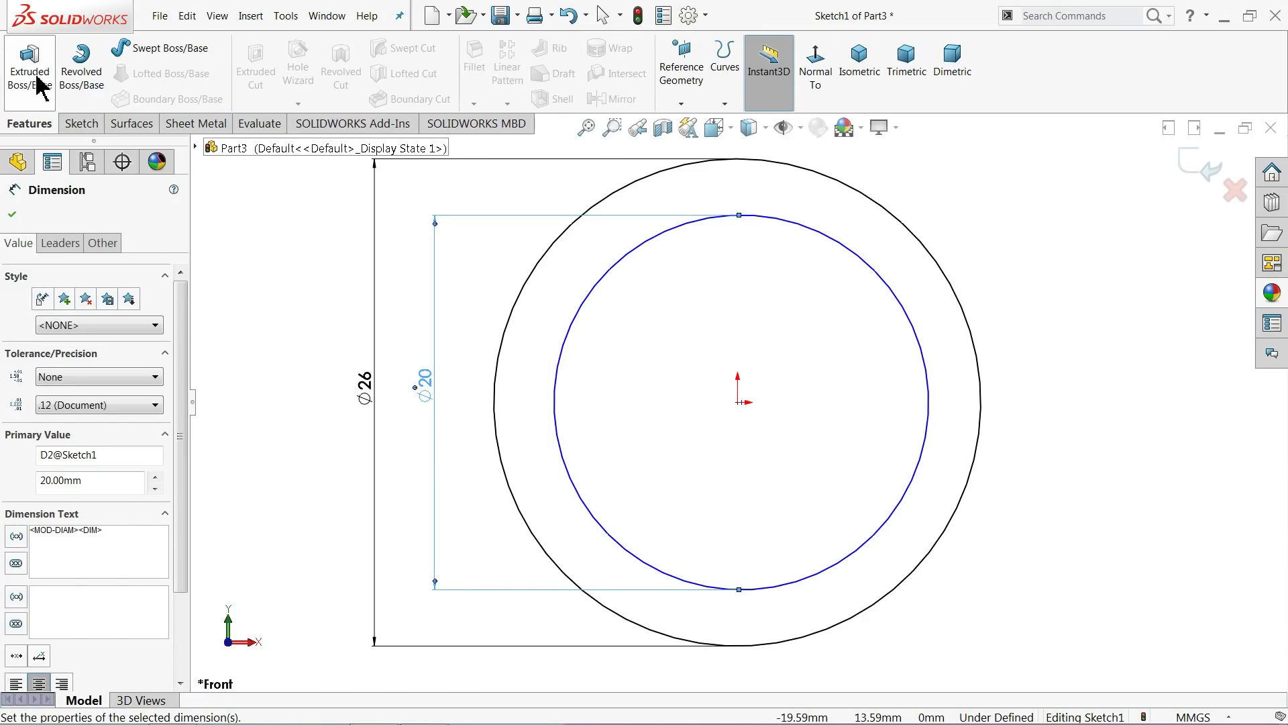
click(40, 317)
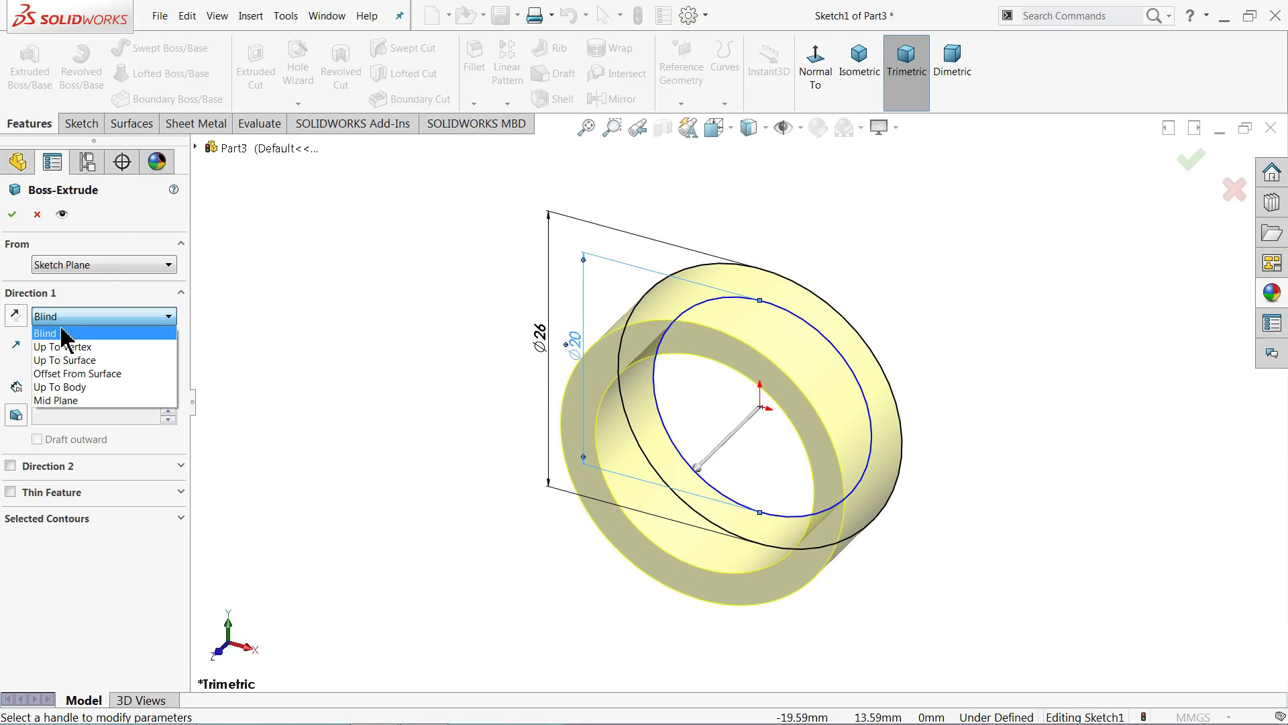
click(57, 401)
scroll(798, 379, down, 2)
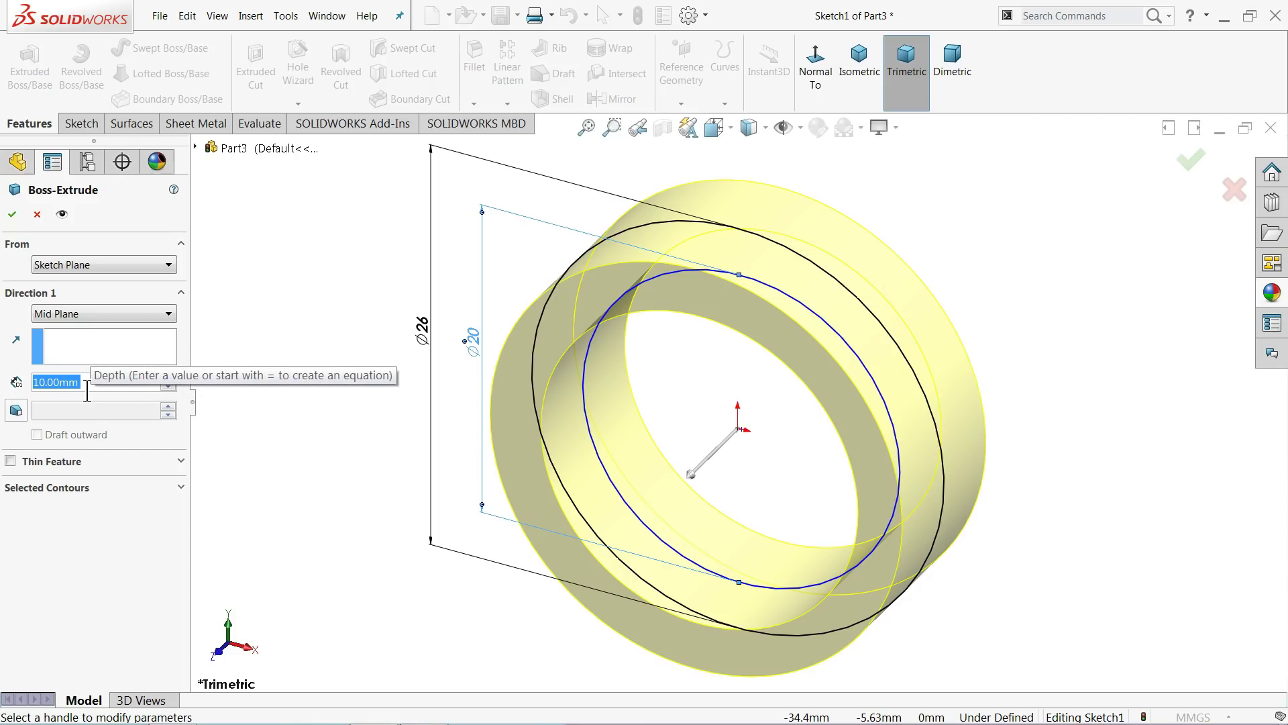
text(6)
key(Return)
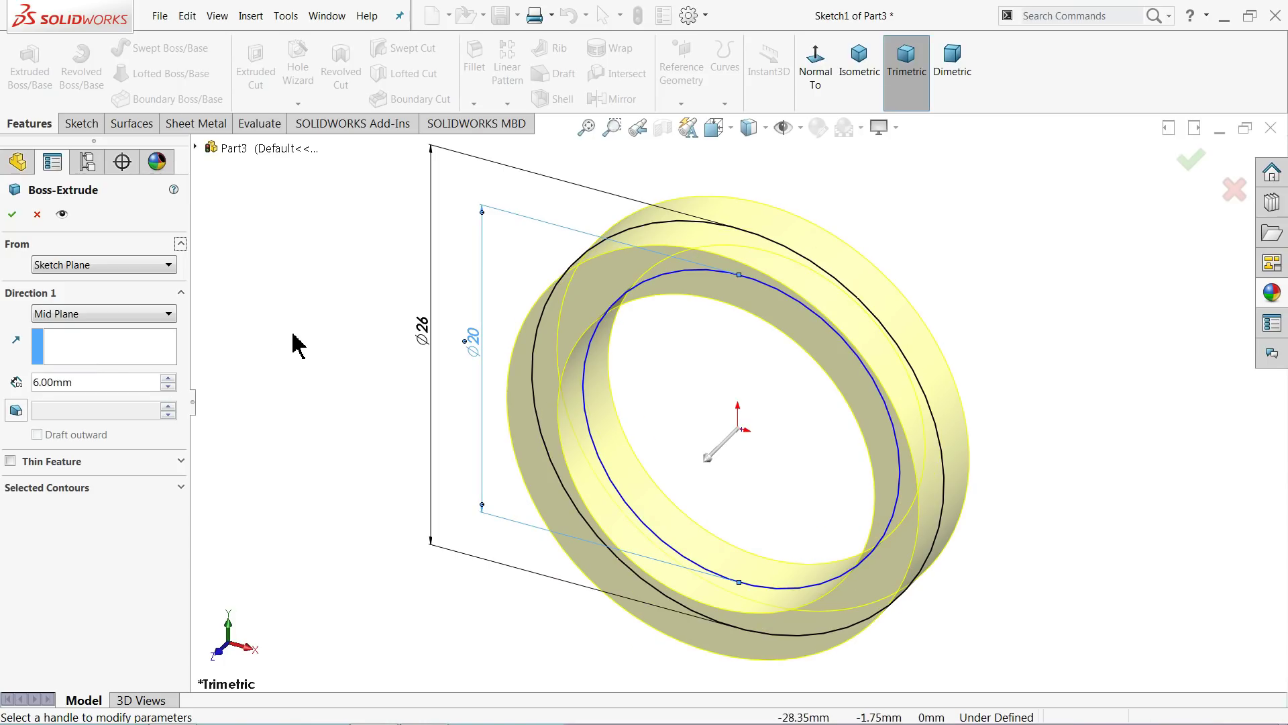
click(12, 213)
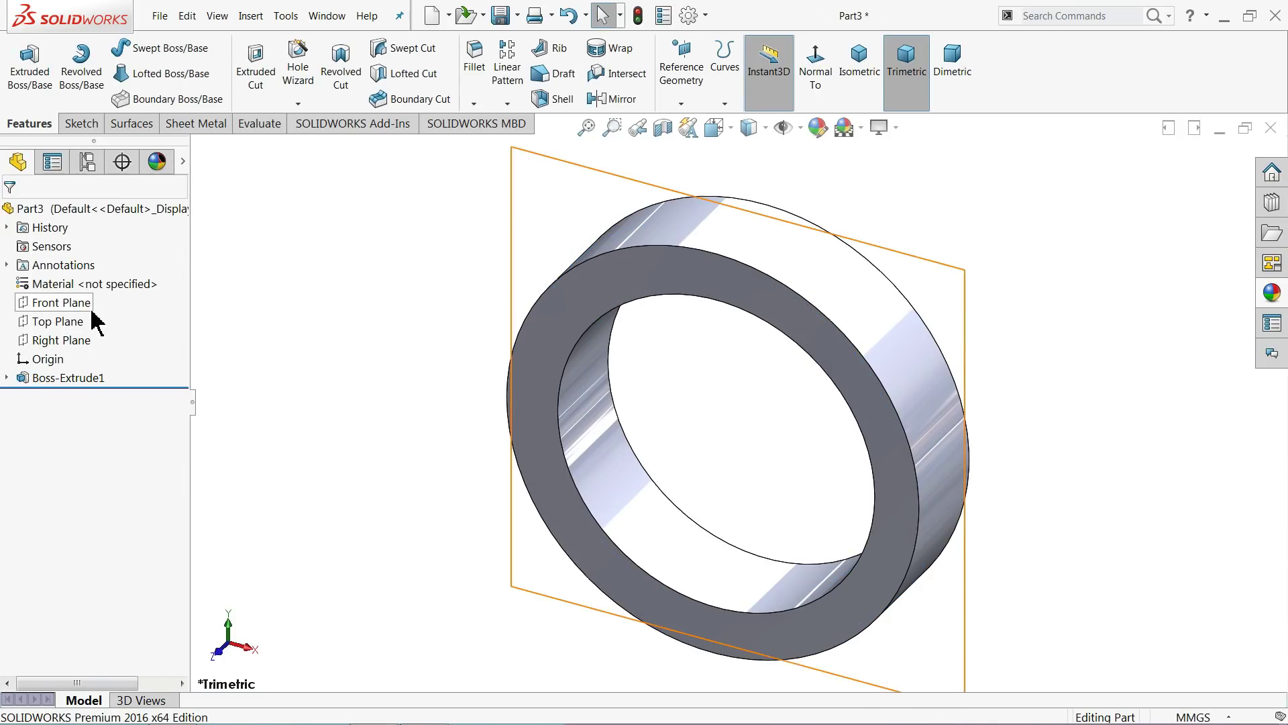
Step: Reopen the ring extrusion's sketch for editing and view it face-on
click(57, 322)
middle_drag(346, 331, 386, 234)
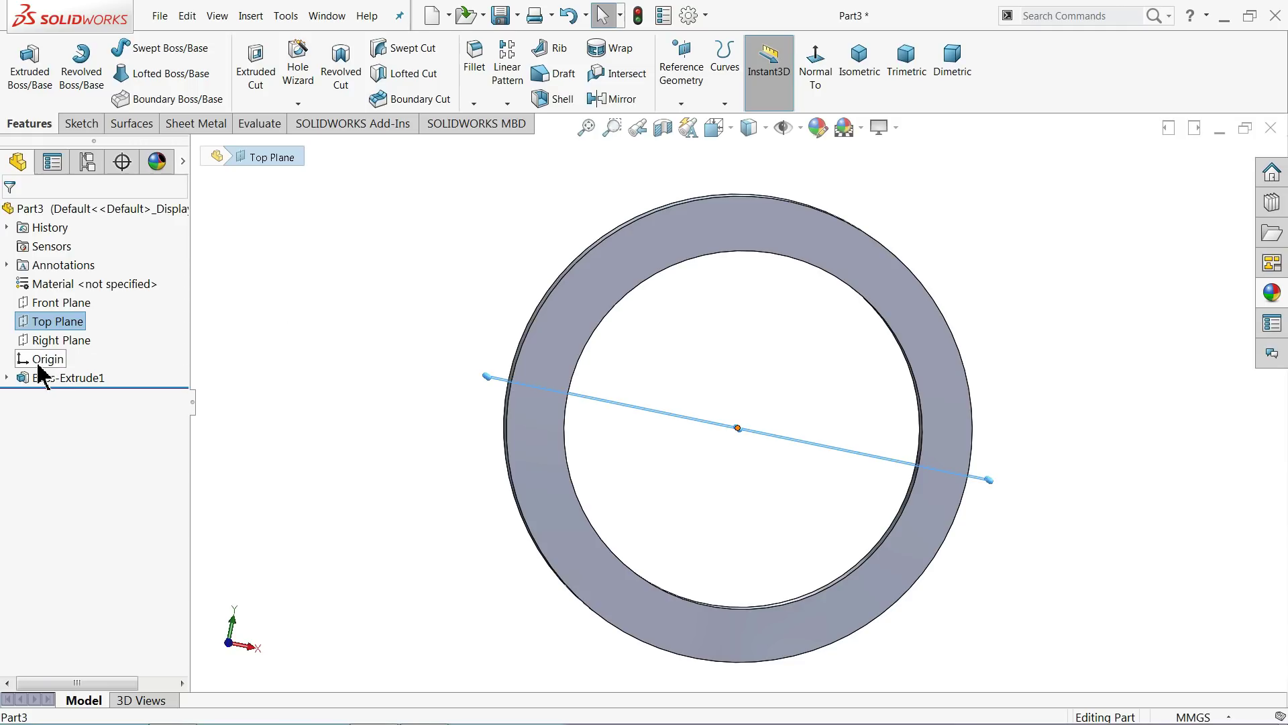
click(7, 378)
click(45, 395)
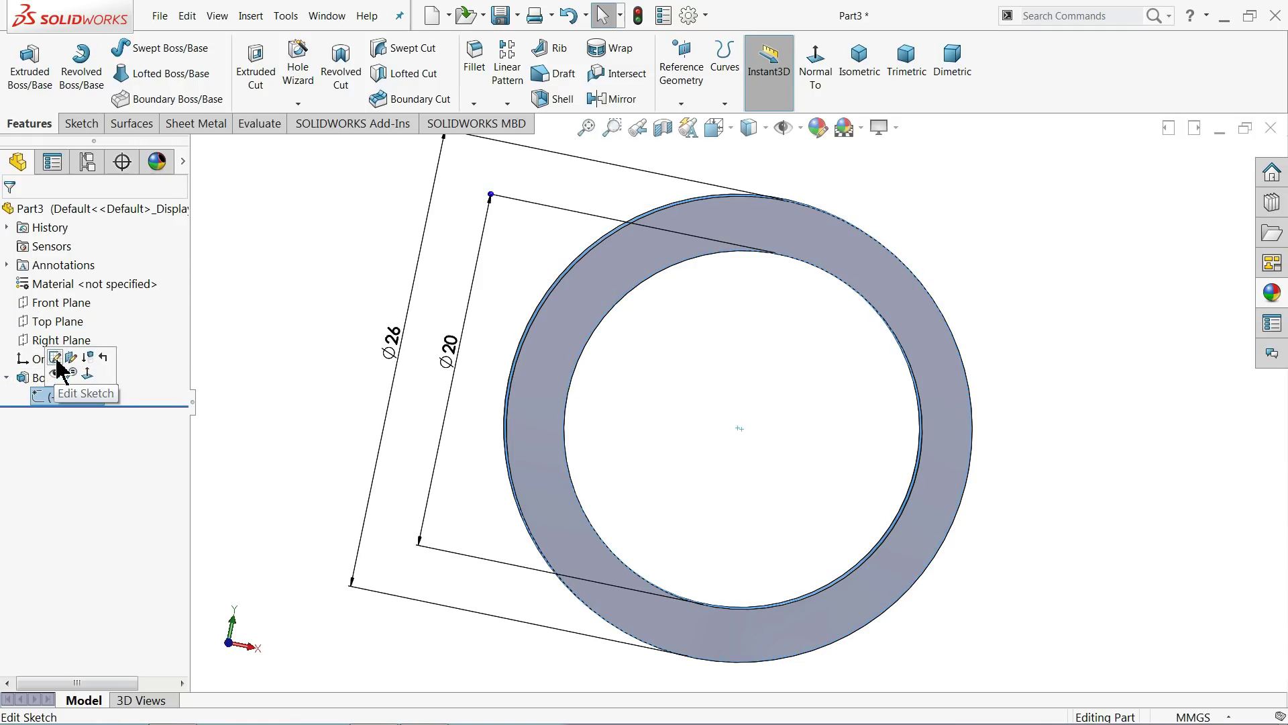
click(55, 357)
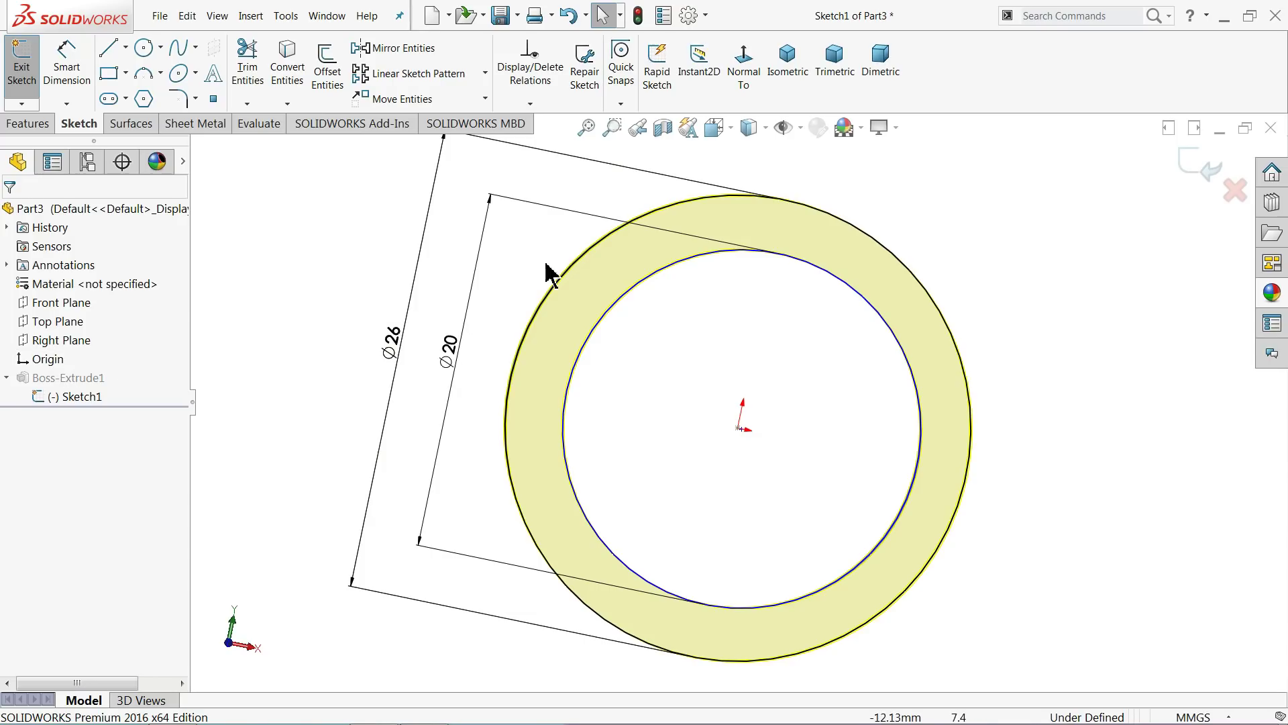
click(741, 84)
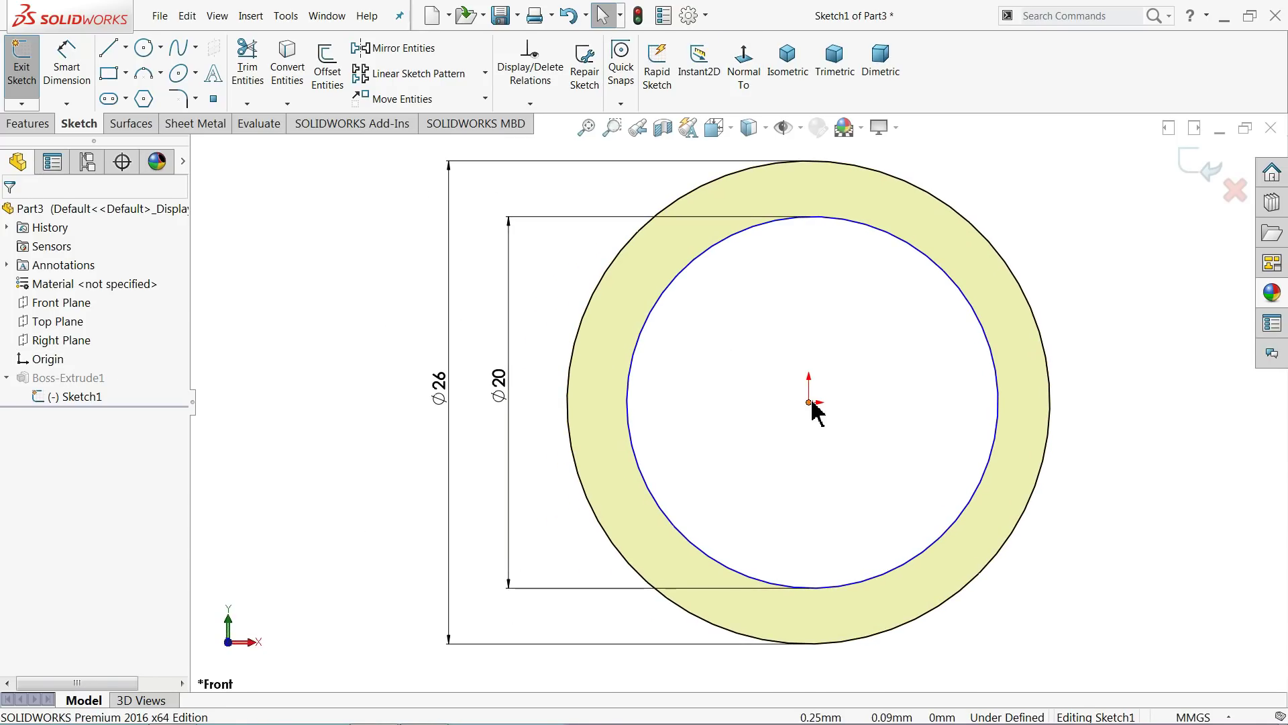
Step: Merge the inner circle's center point with the origin and exit the sketch
scroll(801, 411, down, 5)
scroll(771, 408, up, 5)
drag(350, 381, 374, 380)
scroll(771, 412, down, 3)
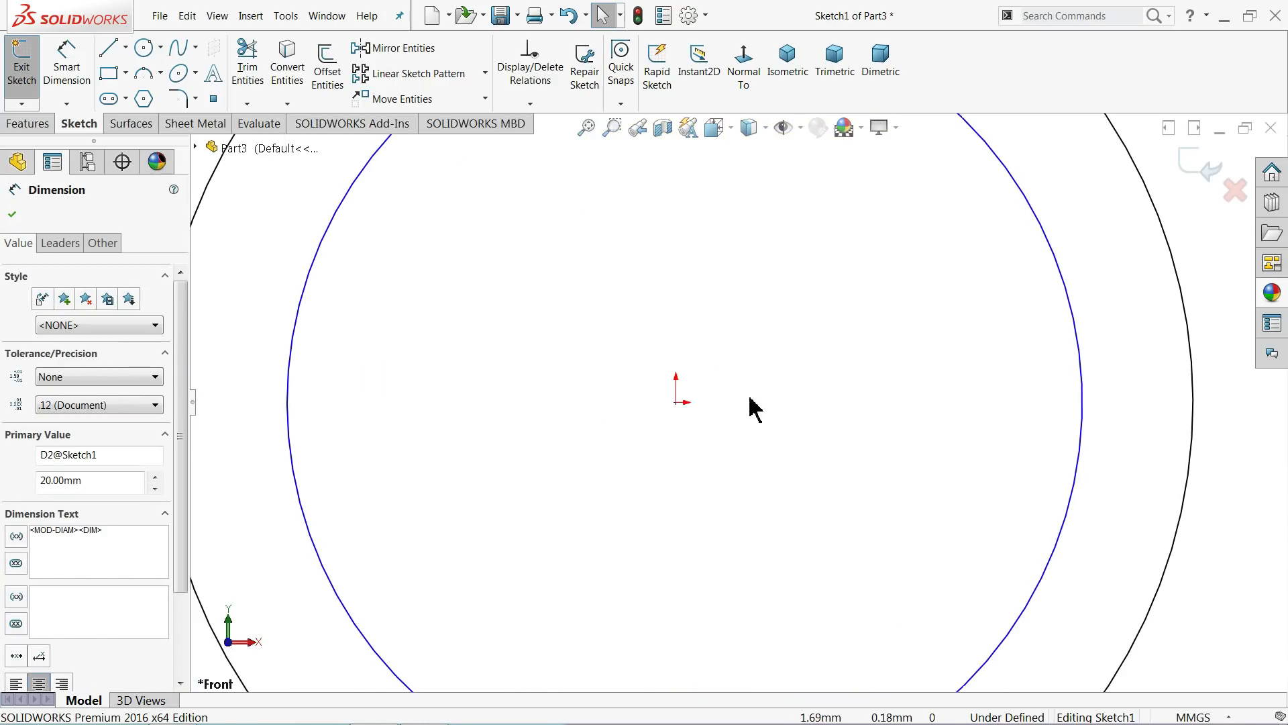
click(685, 403)
scroll(685, 419, up, 4)
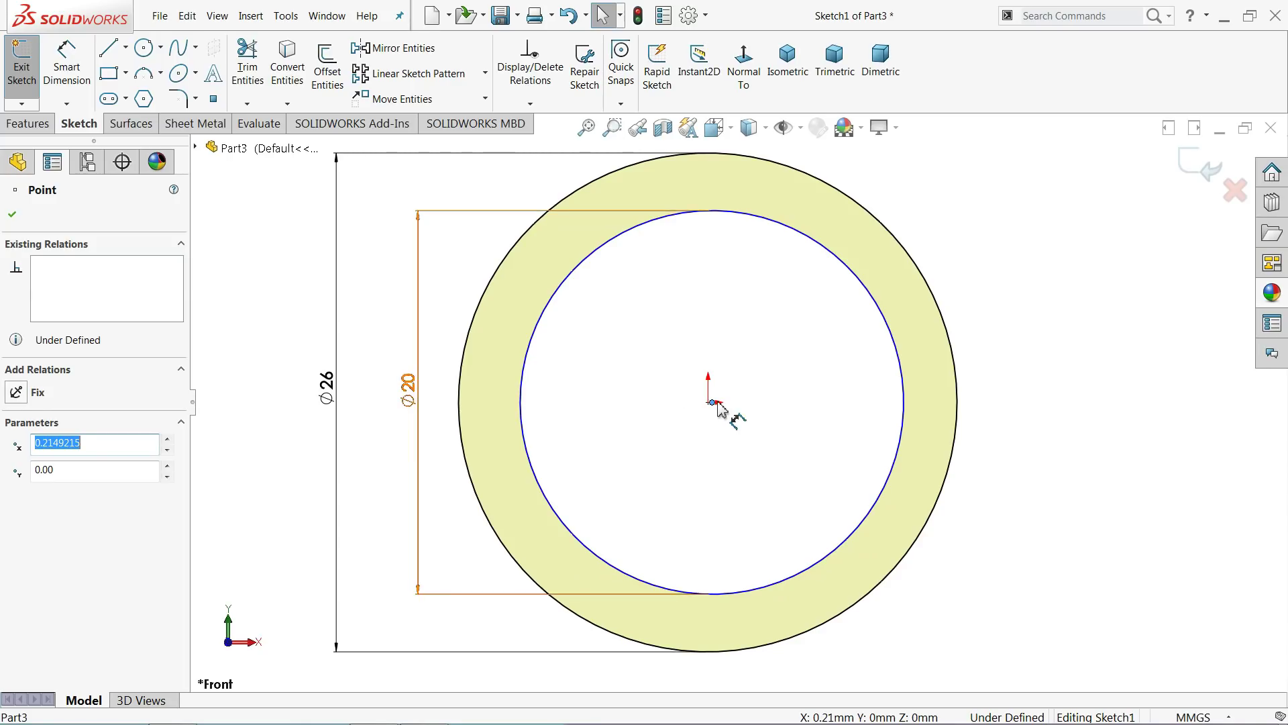
scroll(713, 416, down, 5)
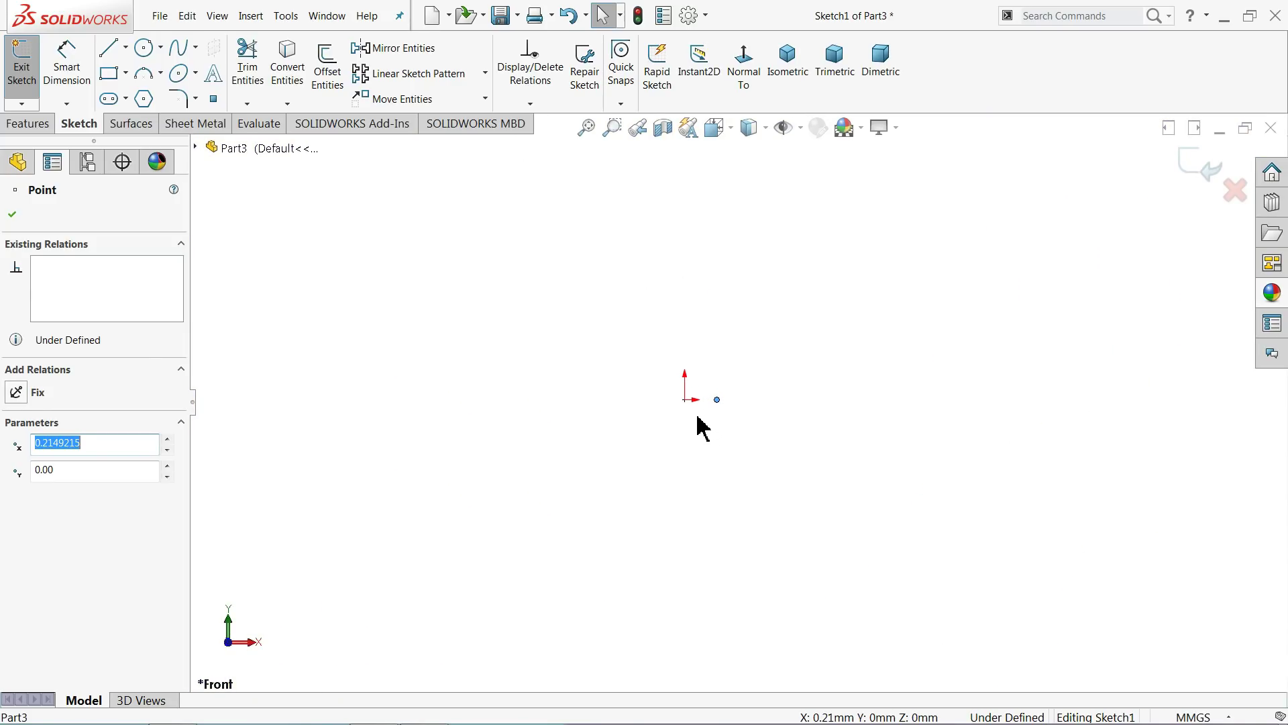
click(685, 404)
ctrl+click(692, 405)
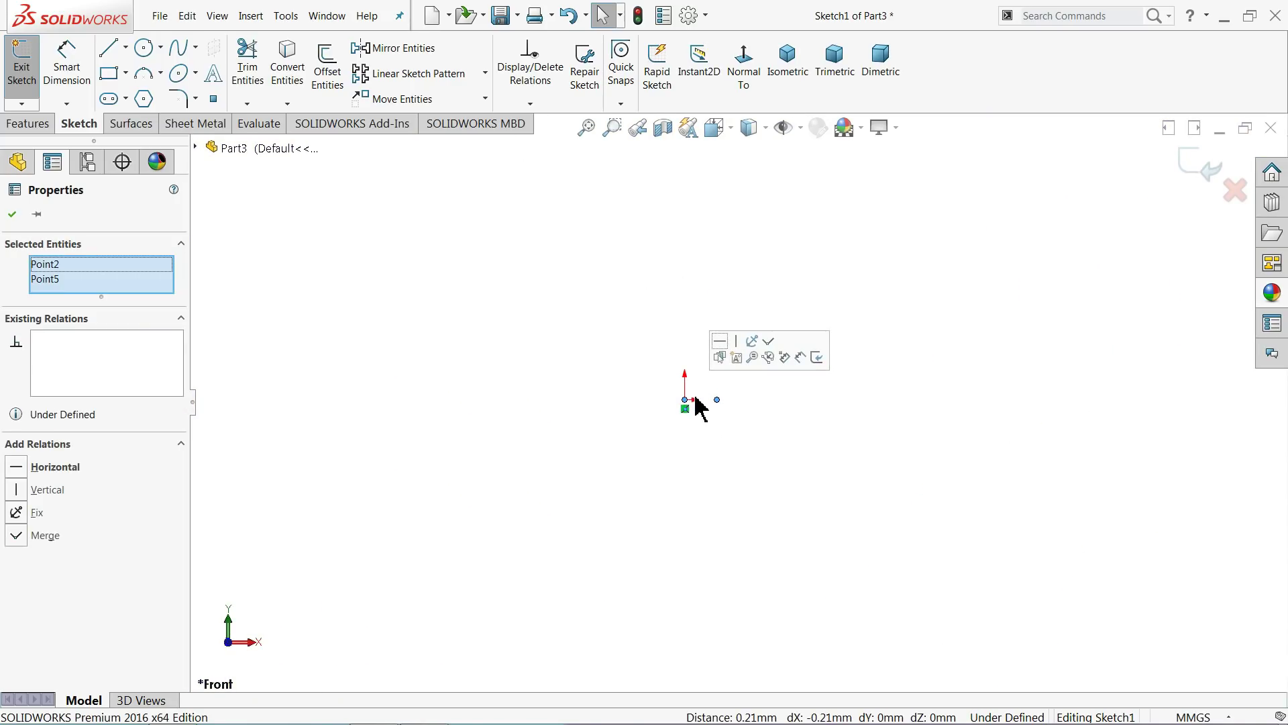
click(771, 343)
key(f)
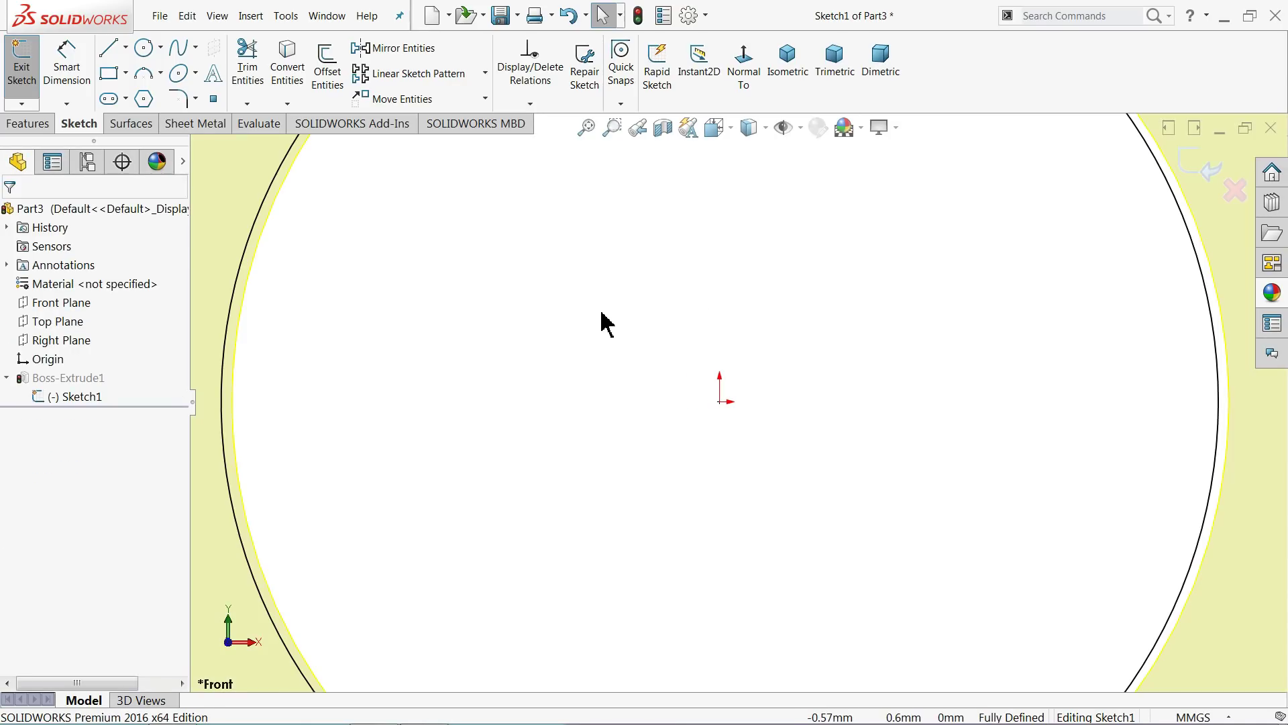
click(1194, 165)
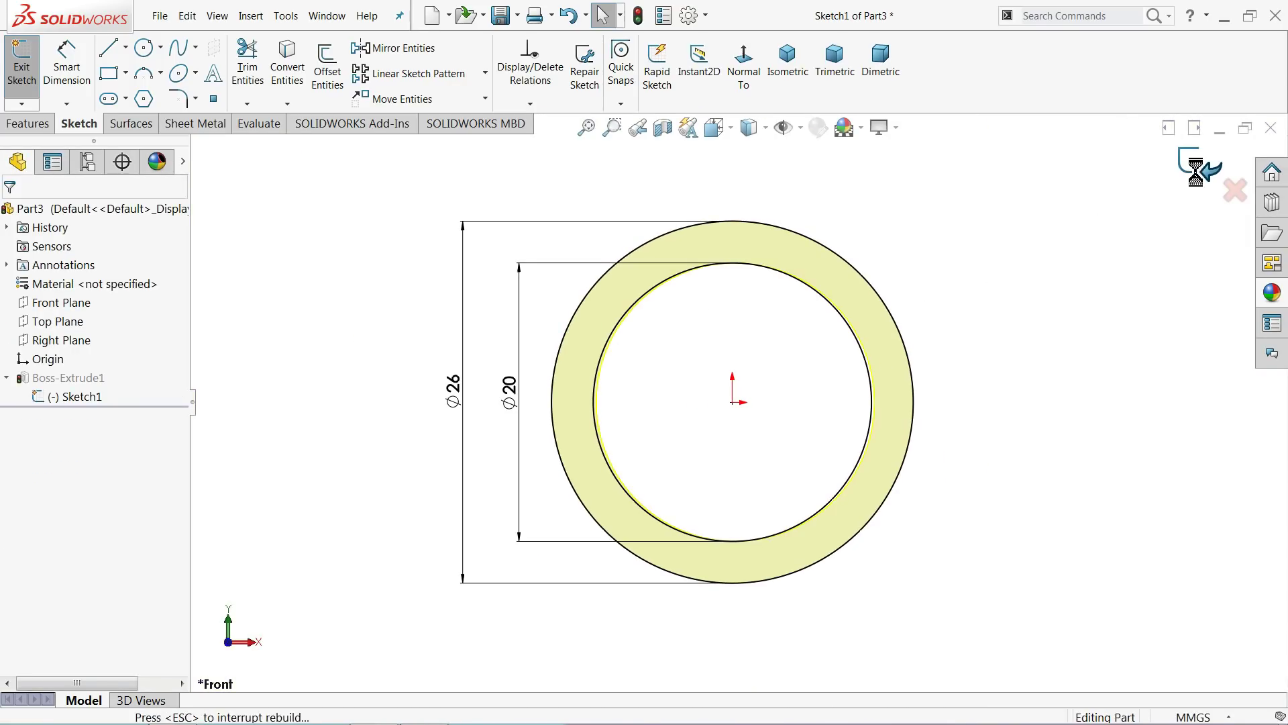
Step: Sketch a circle about 5.6 mm in diameter on the Top Plane, centered on the origin
middle_drag(746, 322, 698, 382)
scroll(731, 401, down, 3)
scroll(716, 403, up, 2)
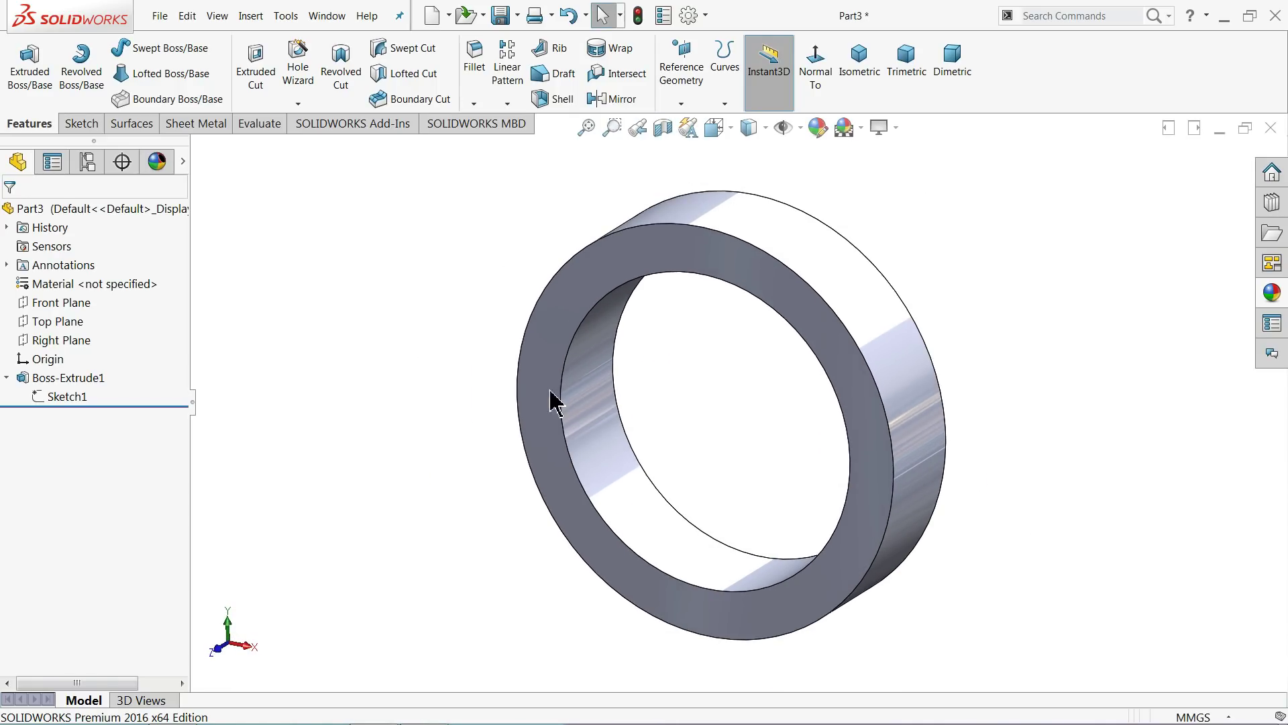
click(52, 324)
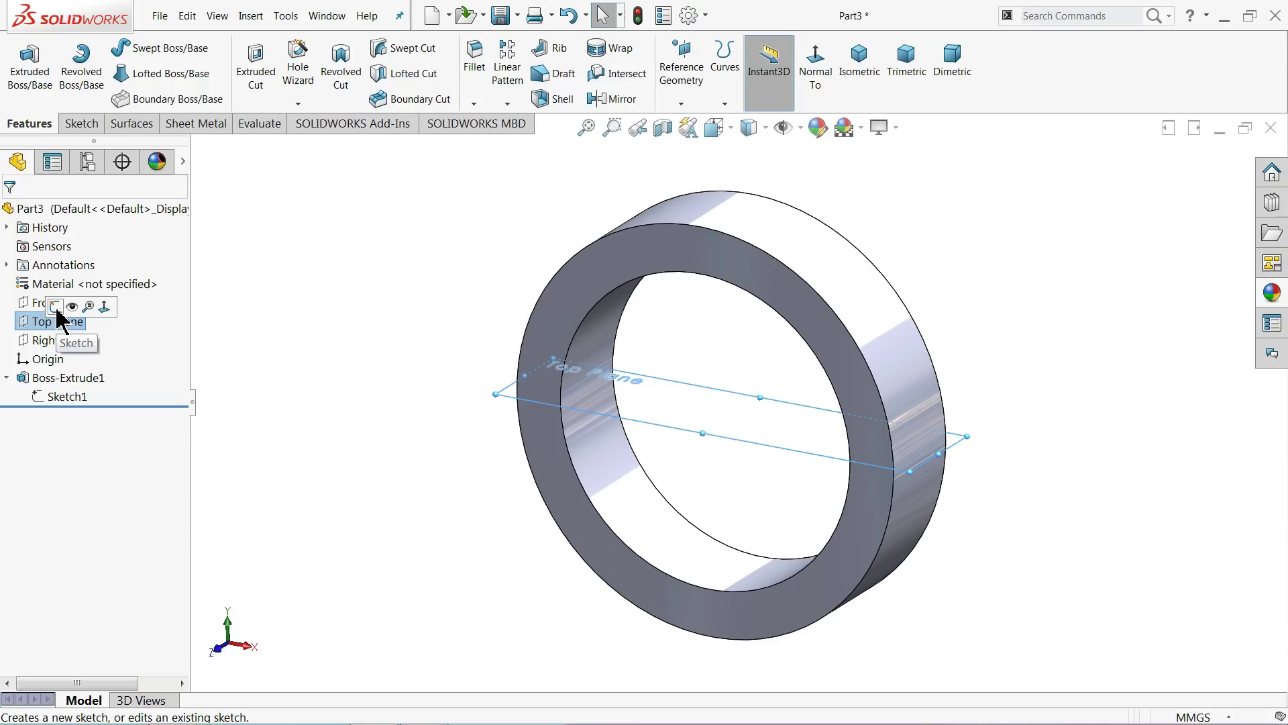
click(63, 303)
click(742, 59)
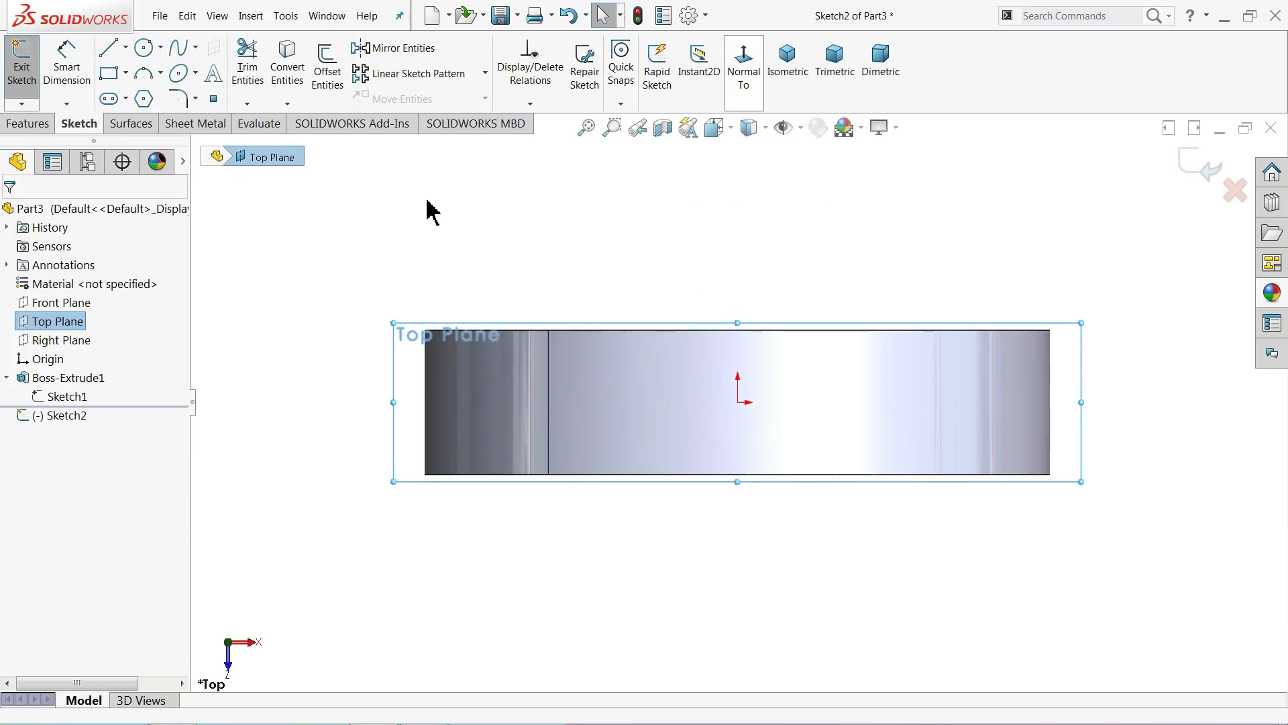
click(148, 52)
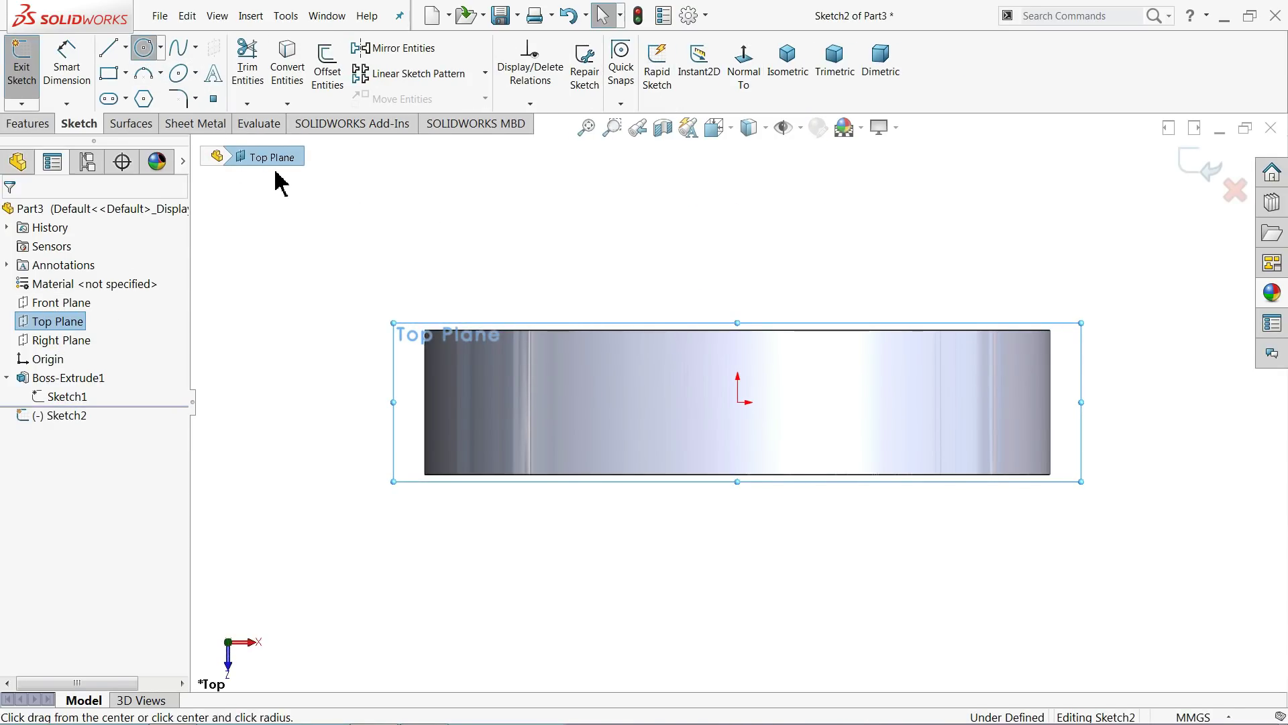
click(738, 402)
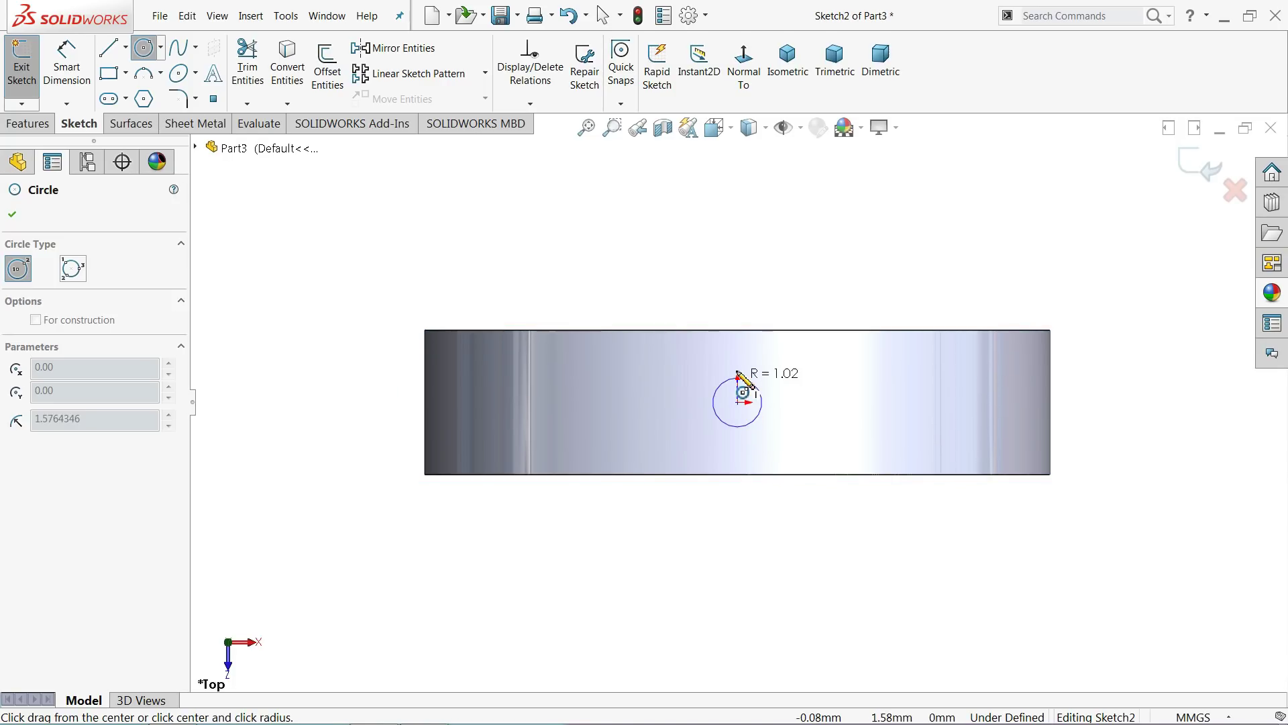
click(738, 335)
Step: Dimension the diameter of the Top Plane circle as 6 mm
click(84, 64)
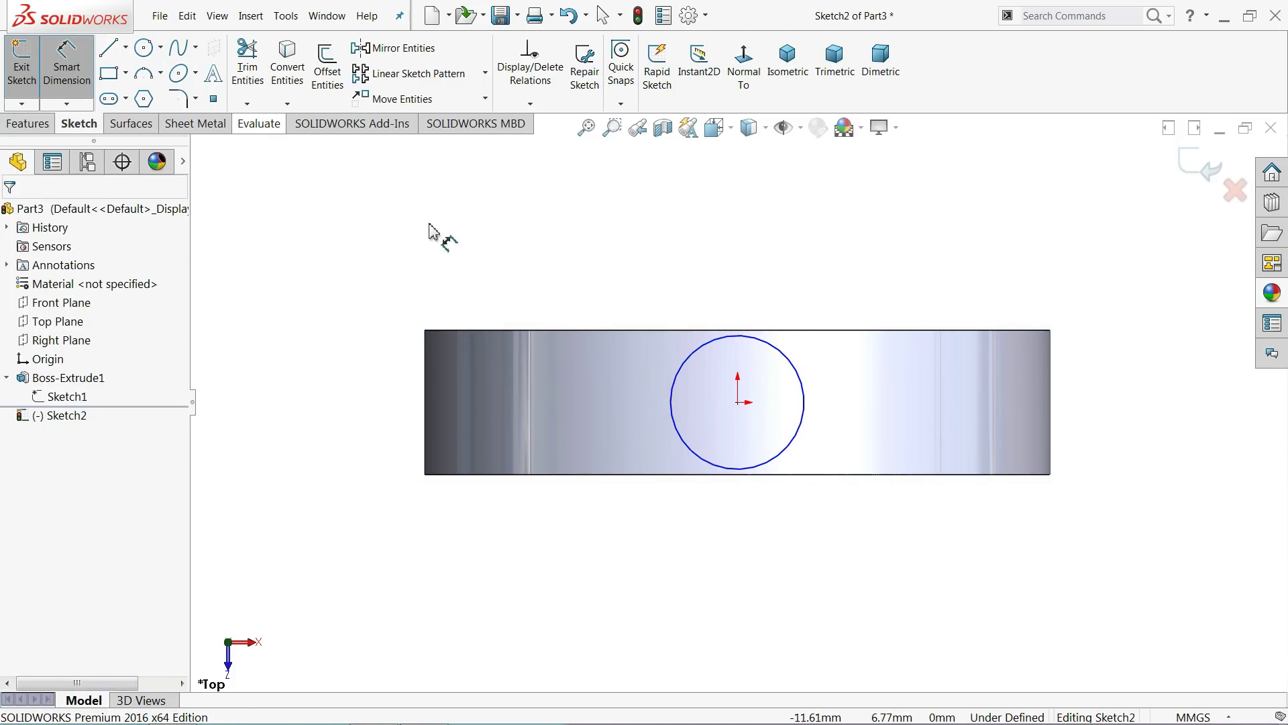
click(724, 337)
click(716, 300)
text(6)
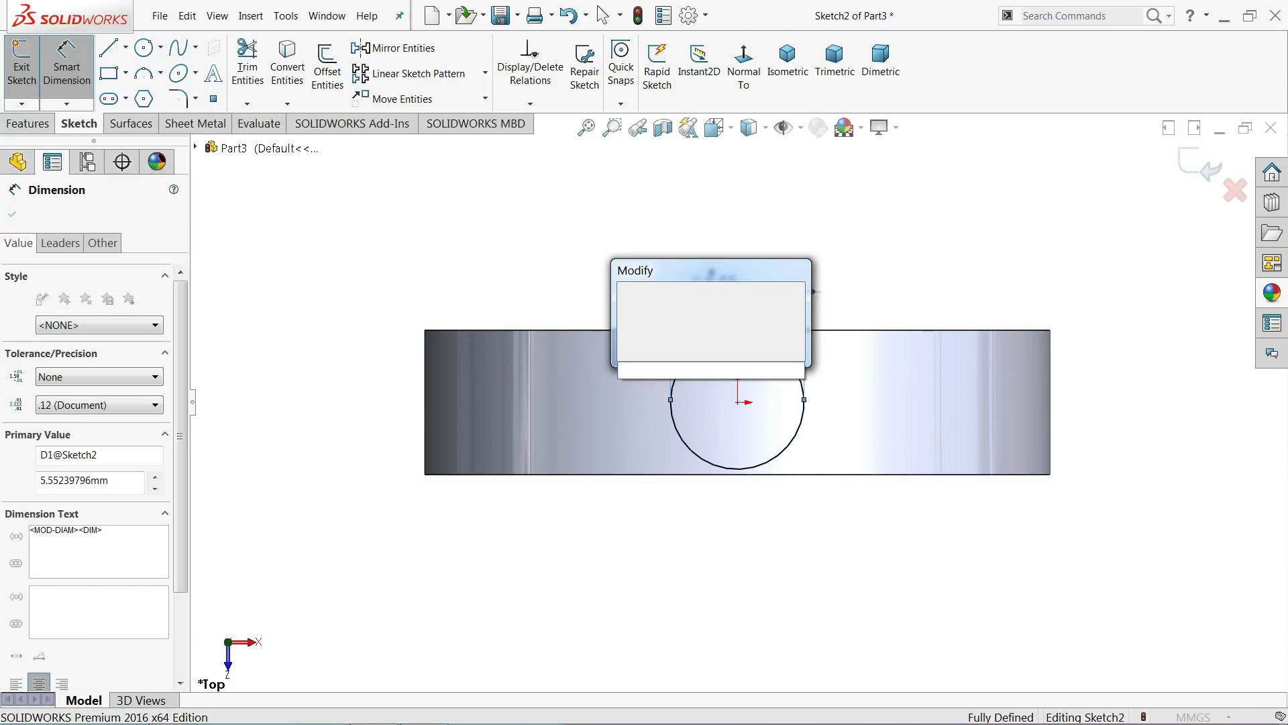
key(Return)
Step: Begin a boss extrusion of the 6 mm circle, starting at a 17 mm offset from the sketch plane
click(771, 94)
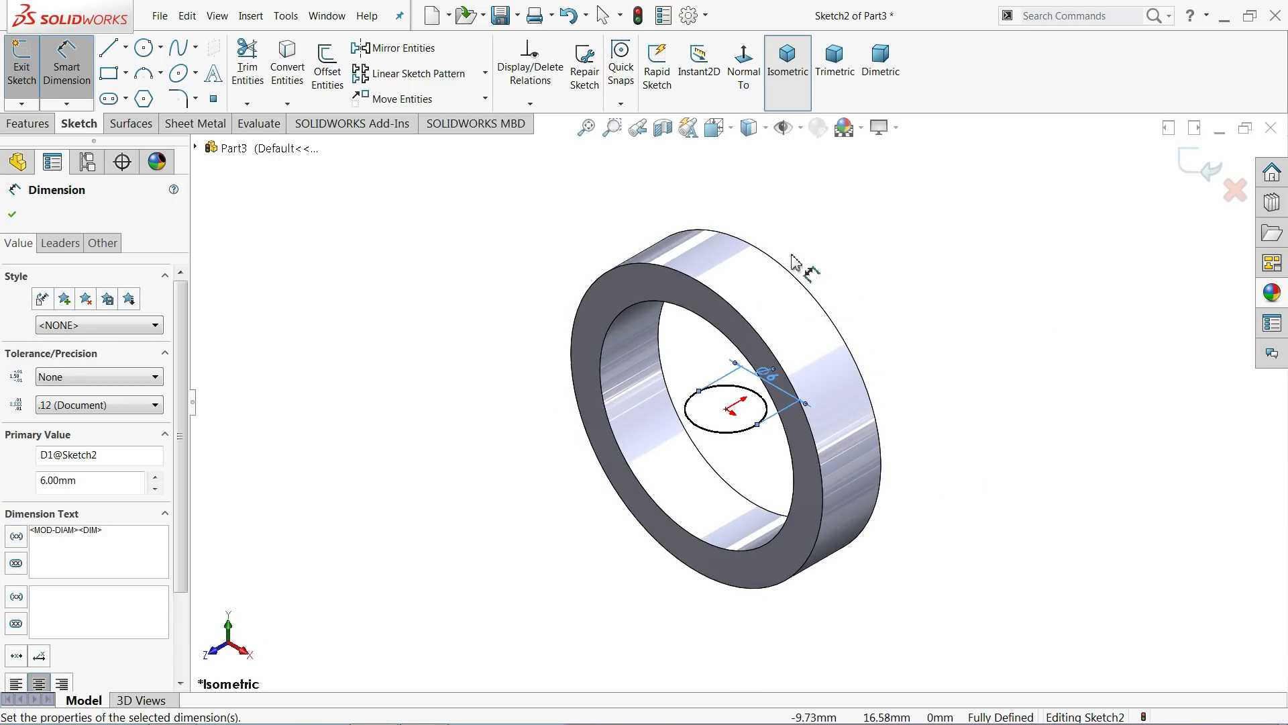
click(14, 128)
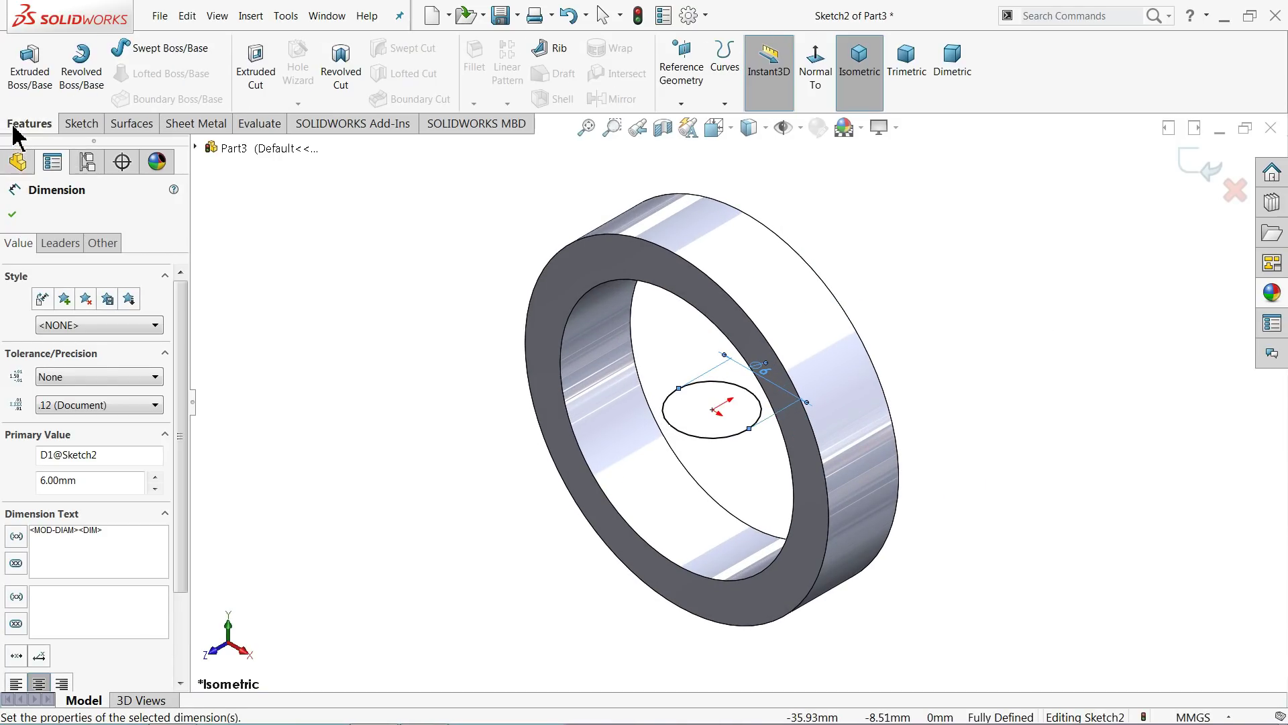
click(26, 94)
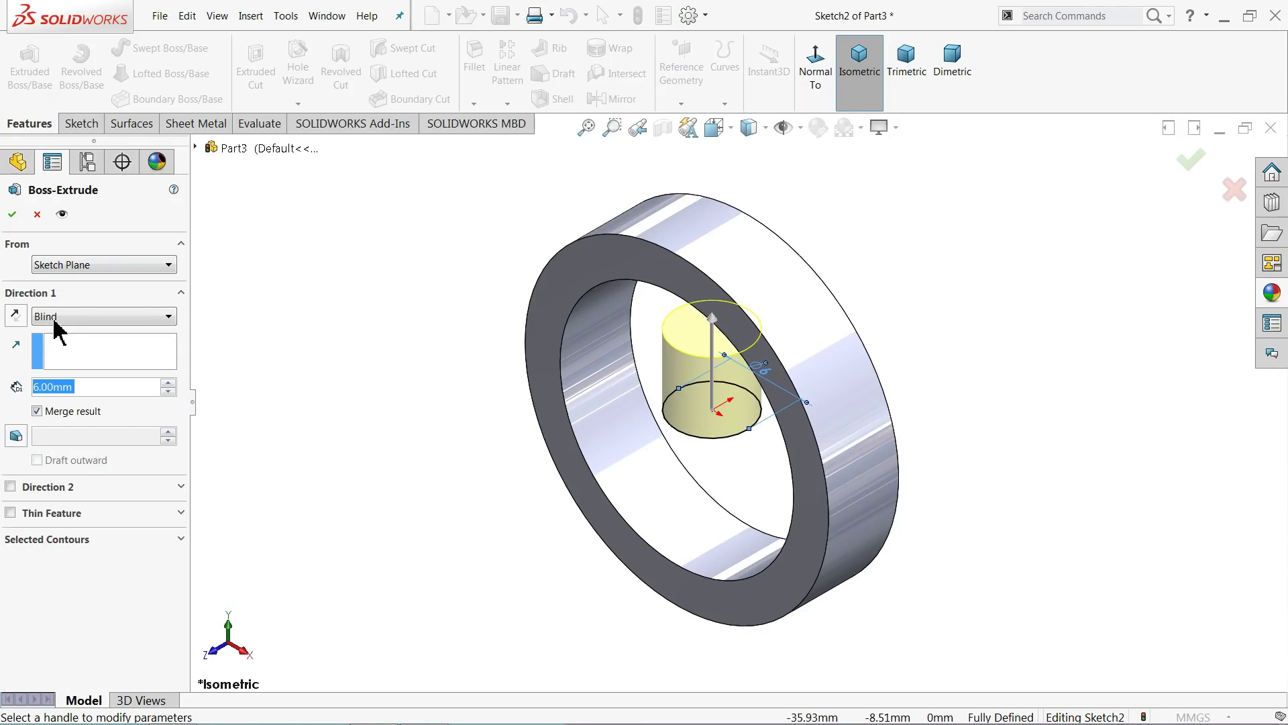
click(69, 268)
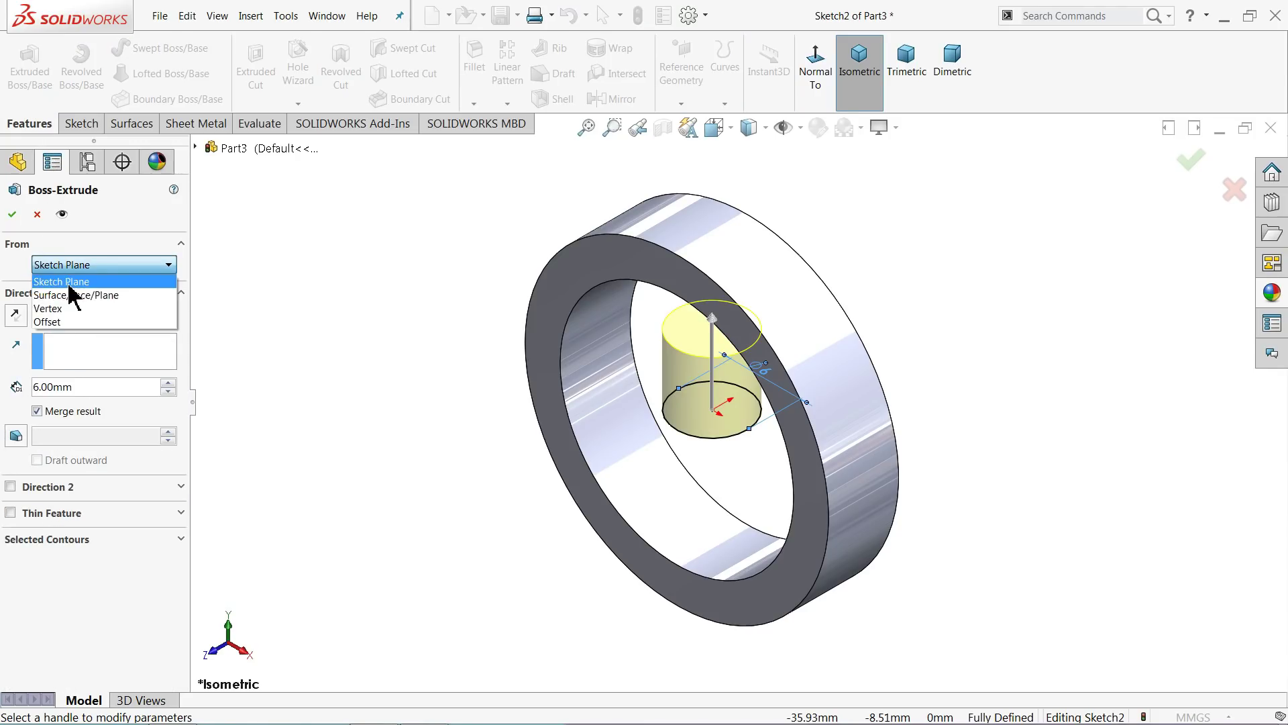
click(62, 329)
text(17)
key(Return)
key(f)
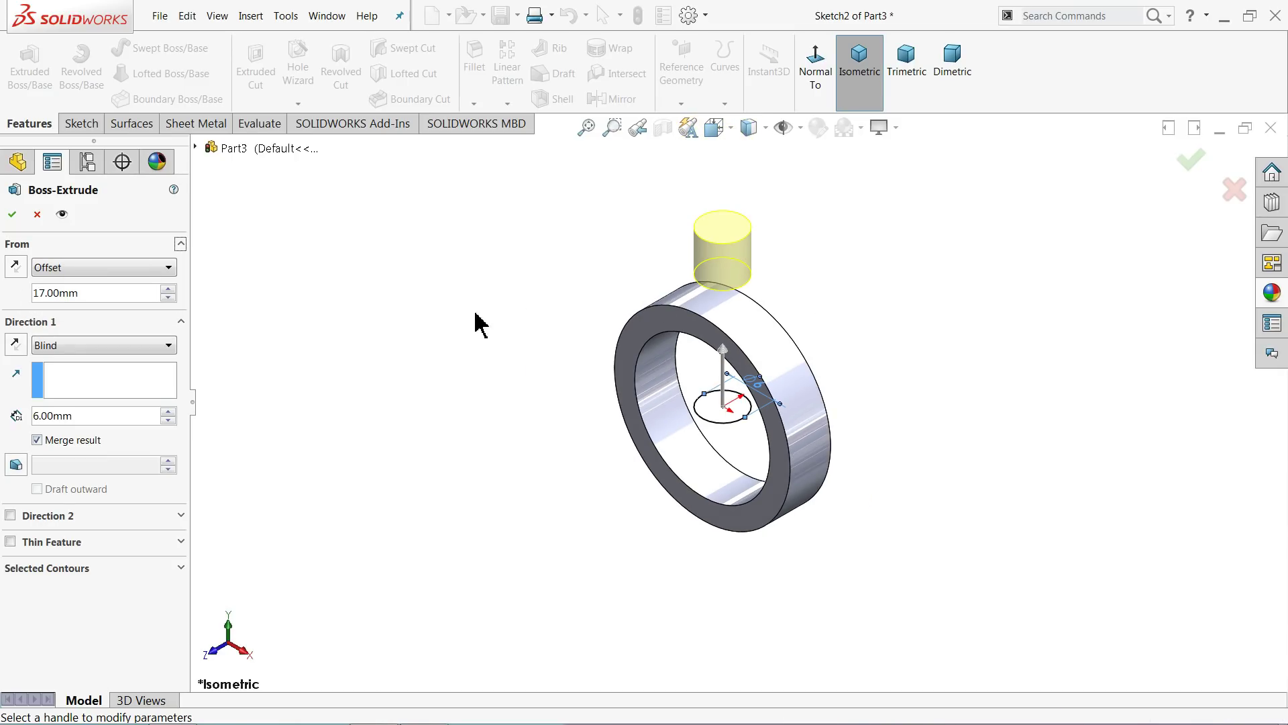
scroll(712, 310, down, 3)
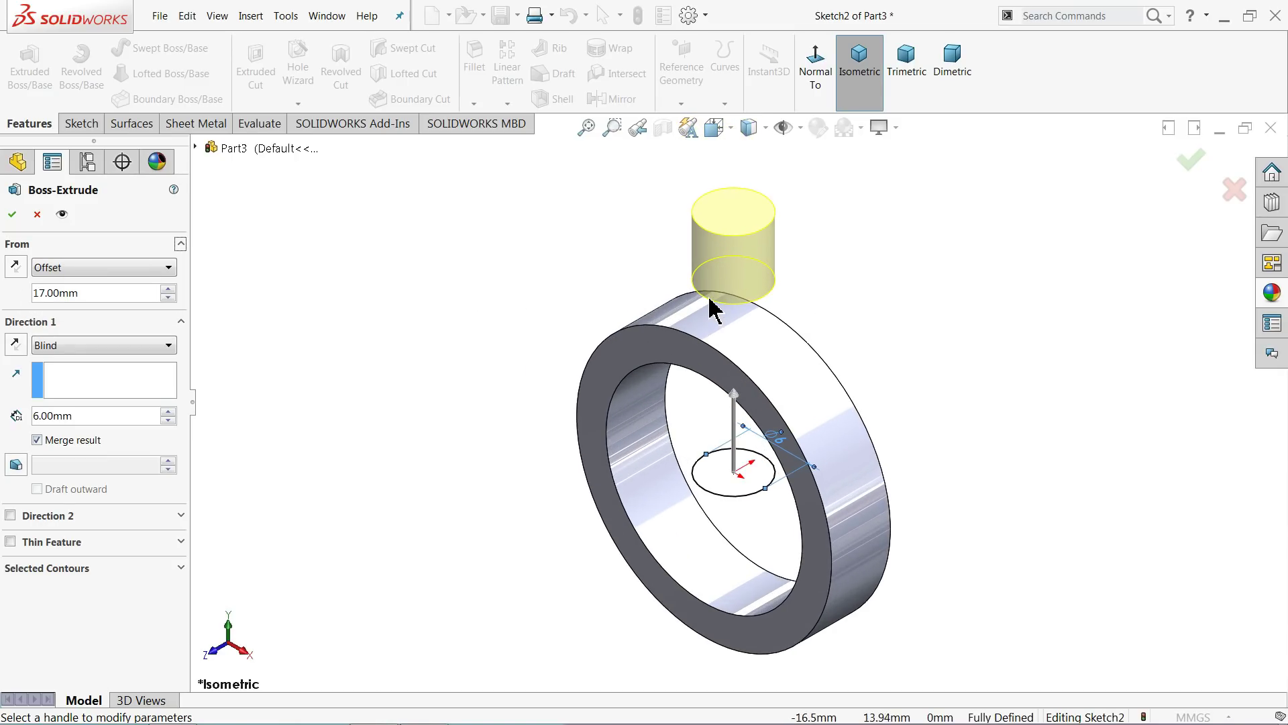
Step: Reverse the boss extrusion toward the ring, end it with Up To Next, and create the feature
click(24, 340)
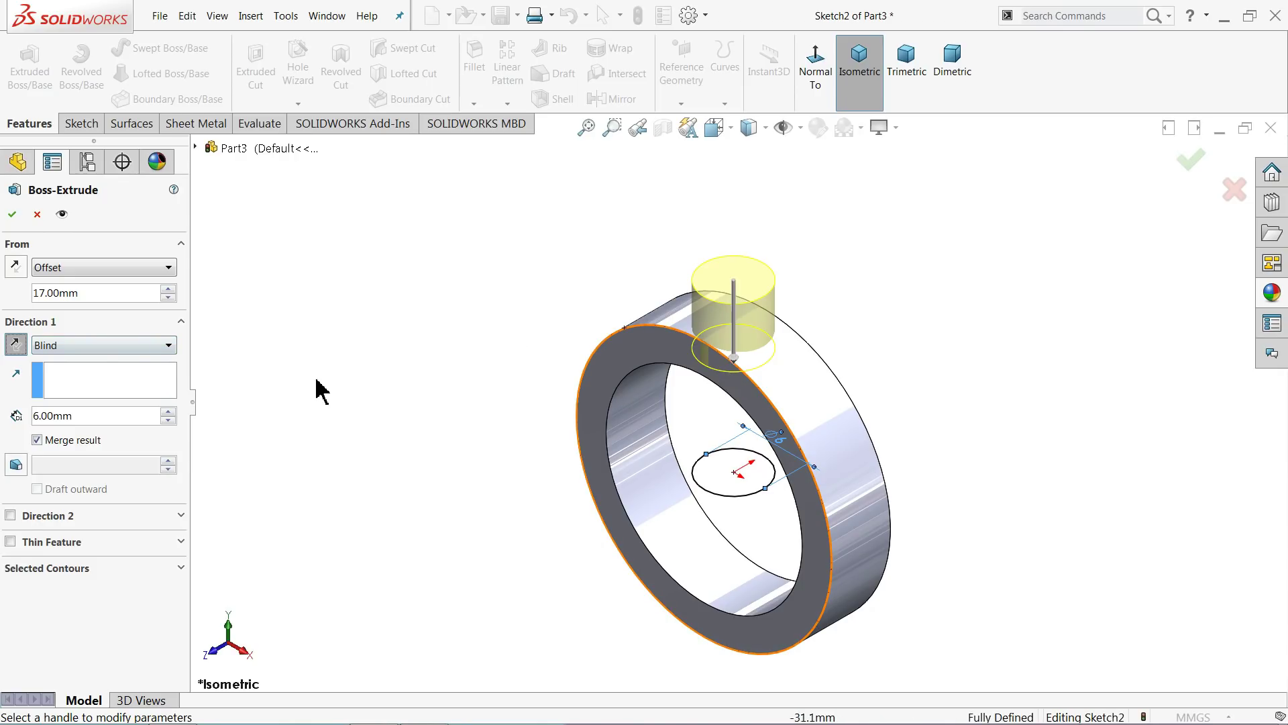
click(63, 345)
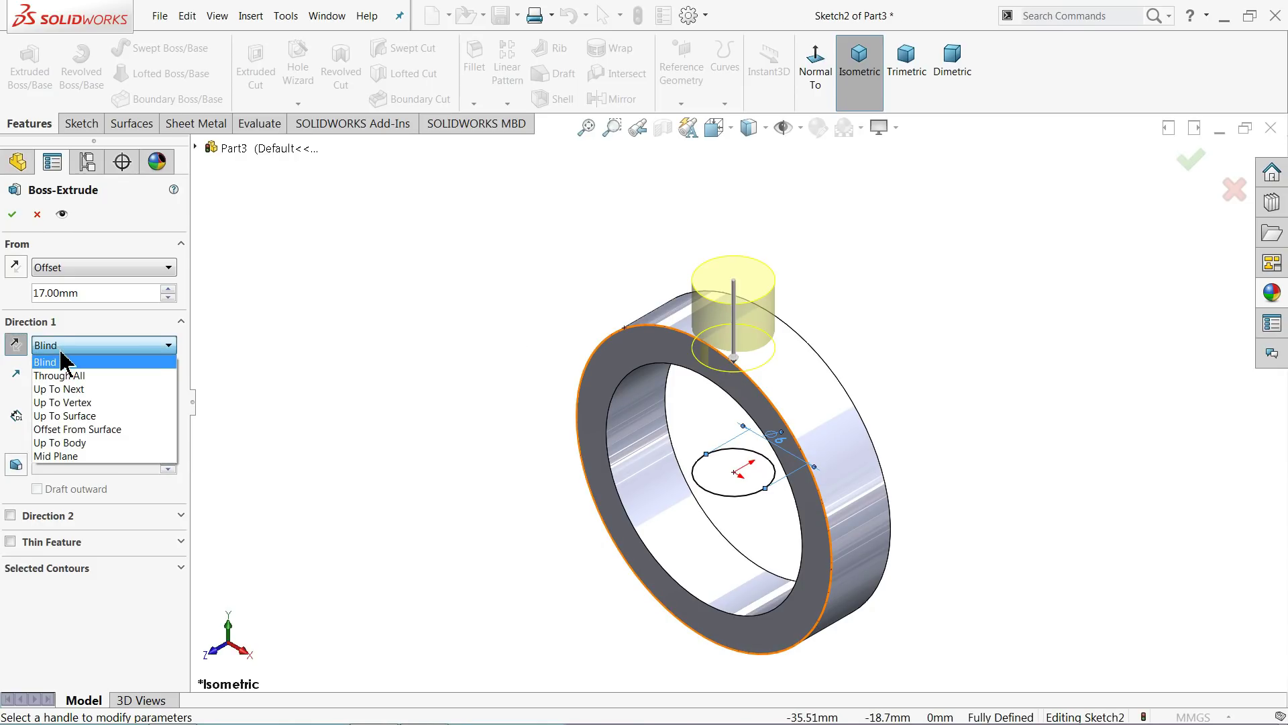
click(80, 389)
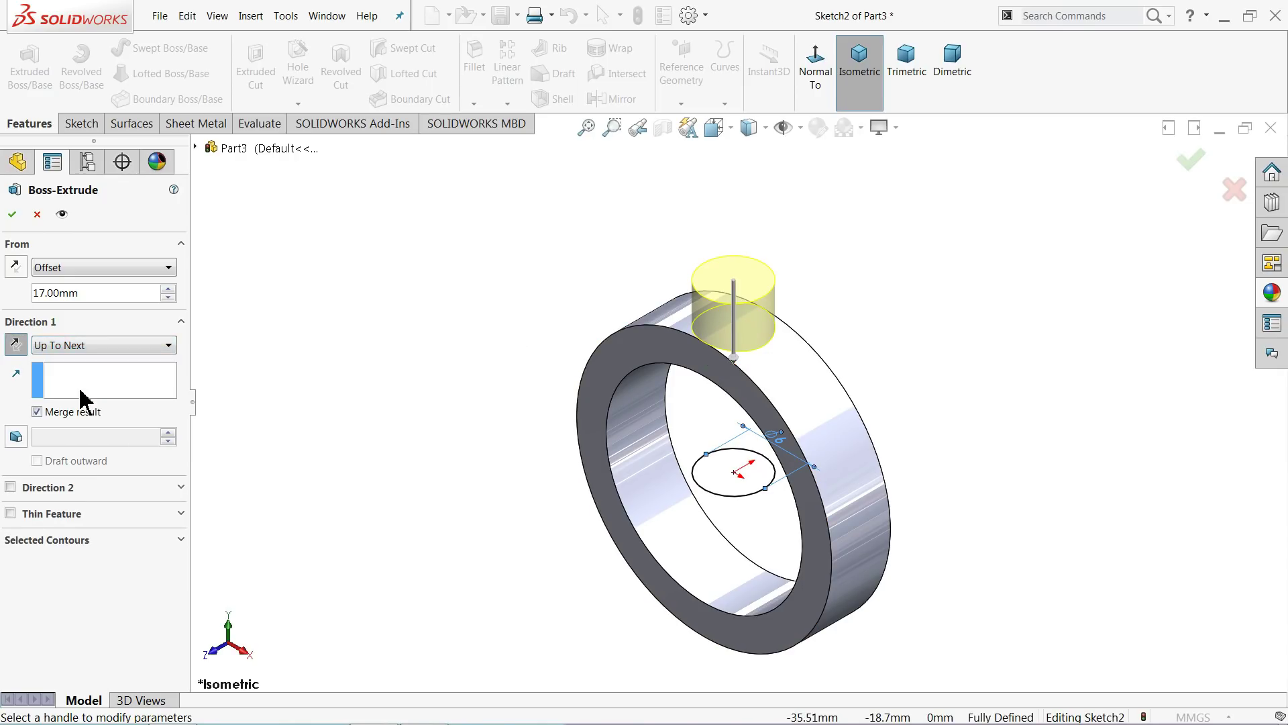
middle_drag(770, 382, 782, 282)
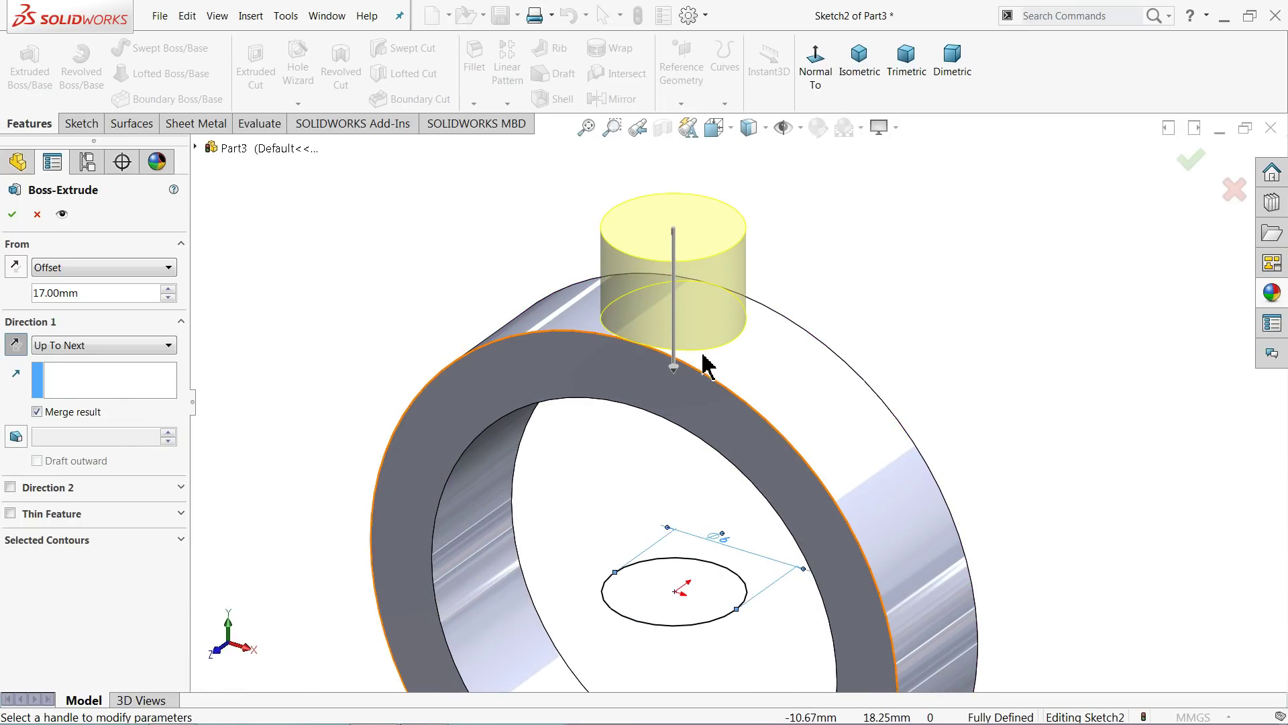
middle_drag(699, 359, 736, 371)
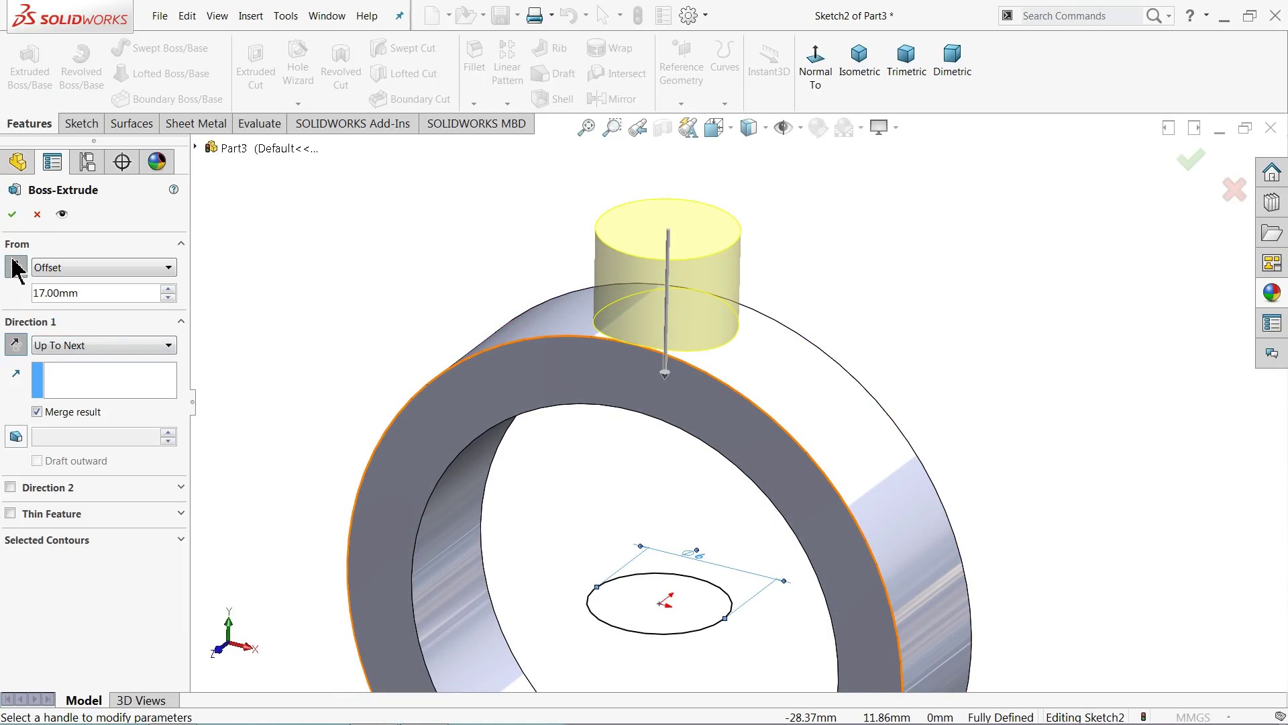
click(14, 215)
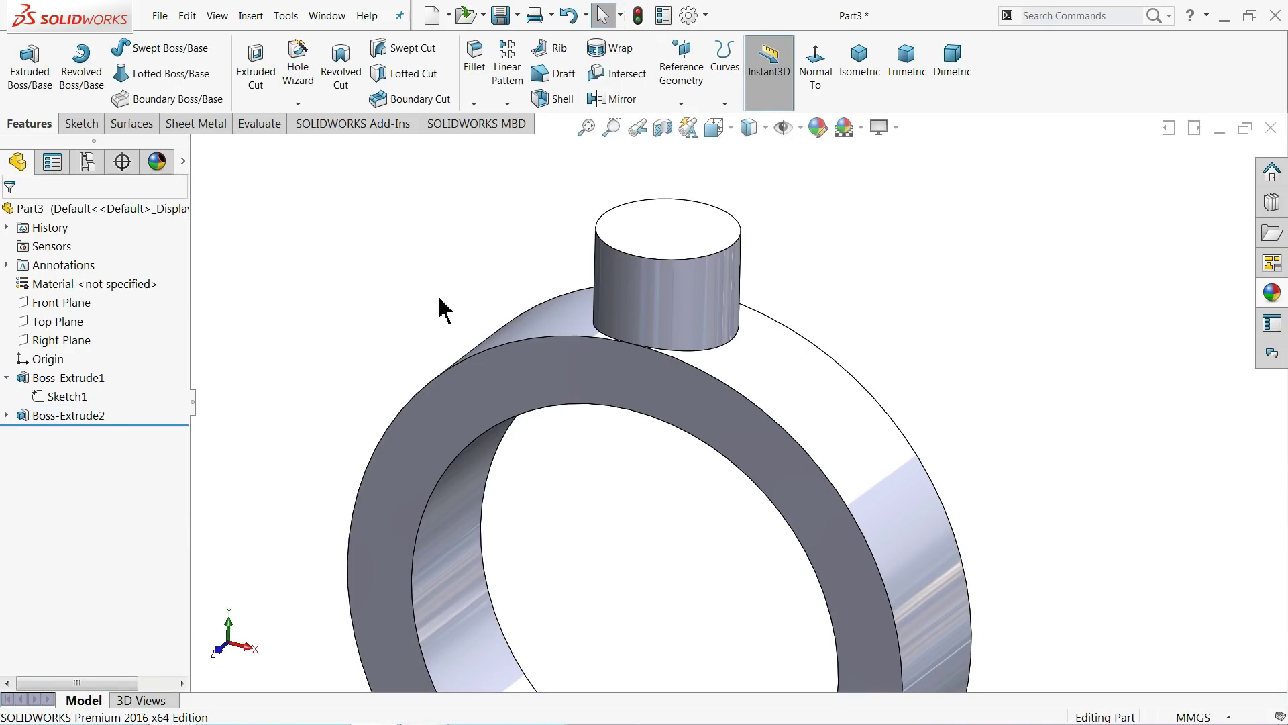
middle_drag(684, 292, 684, 322)
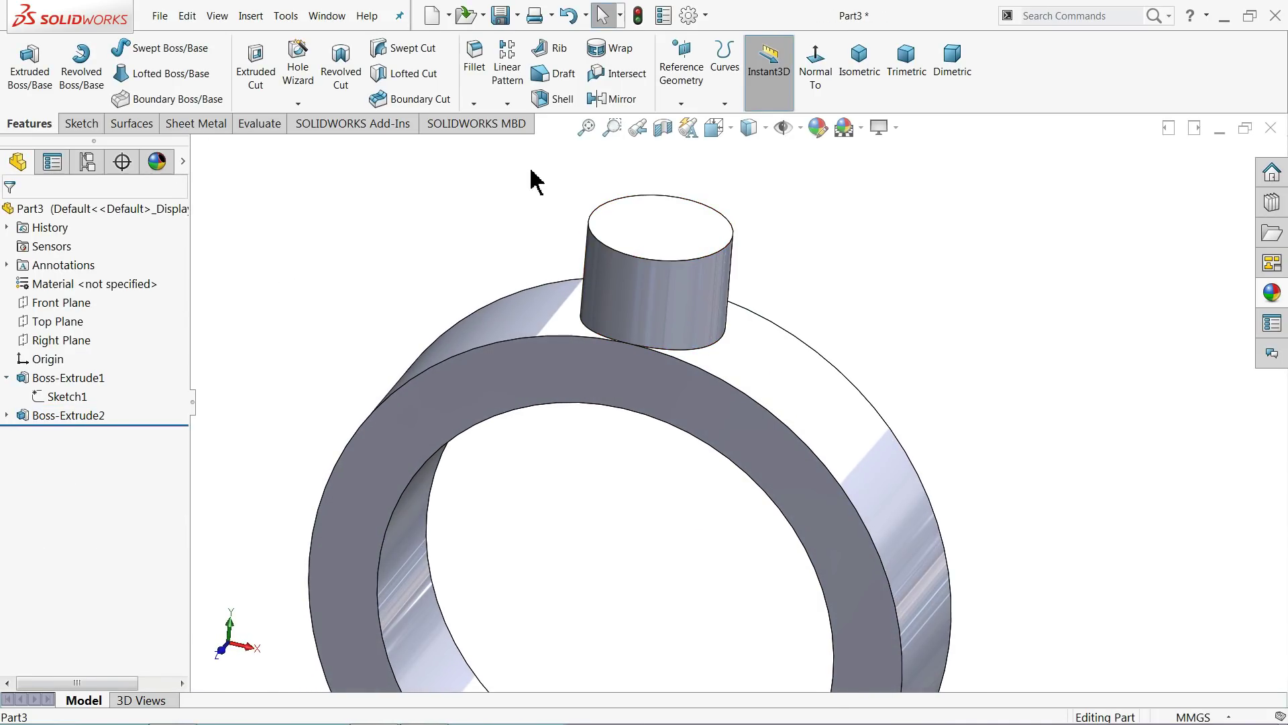
Step: Fillet the edge where the cylindrical boss meets the ring with a 2 mm radius
click(473, 77)
text(2)
key(Return)
click(710, 349)
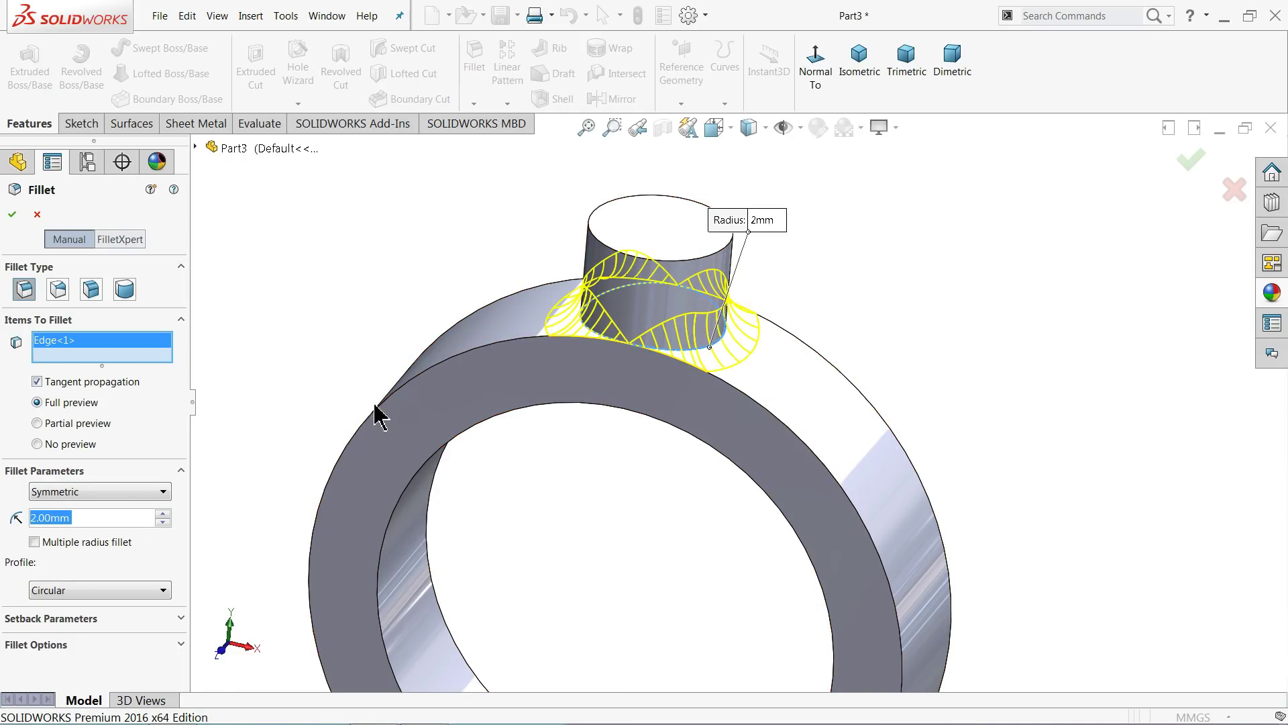
click(17, 213)
middle_drag(330, 369, 366, 349)
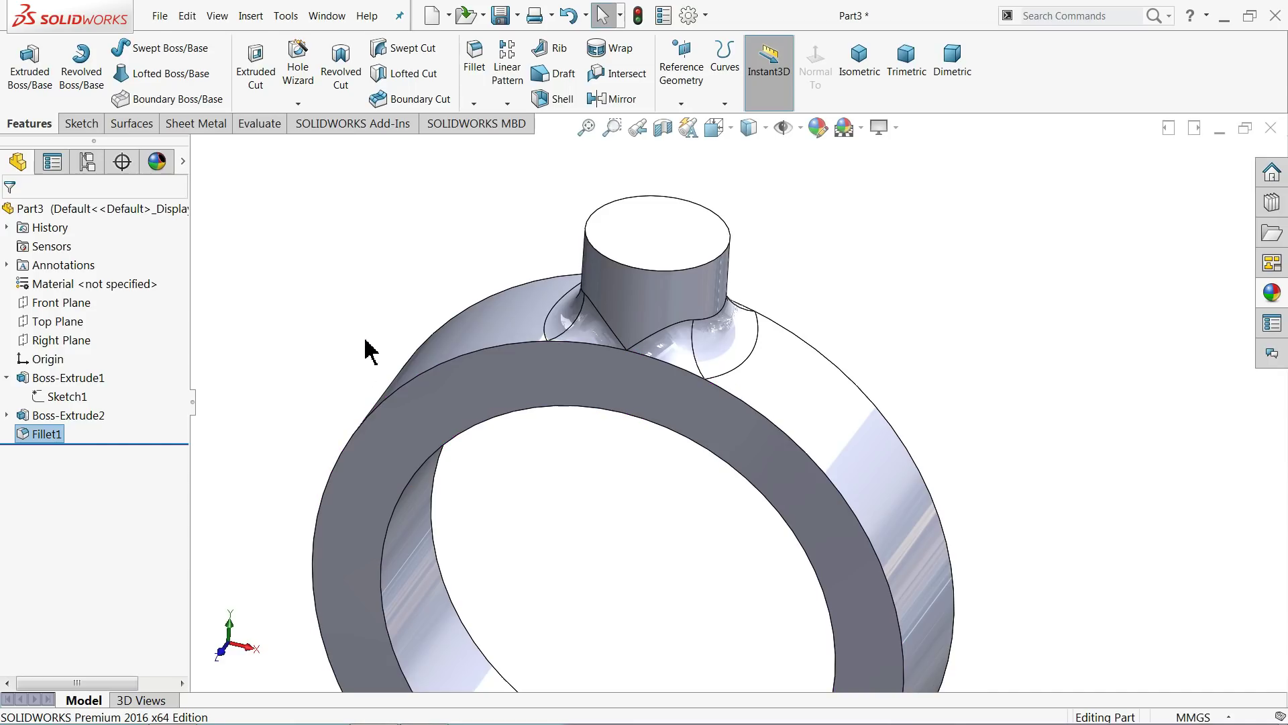
Step: Set up a straight tapped hole on the boss's top face with ISO standard and M4 size
click(638, 236)
scroll(705, 216, down, 1)
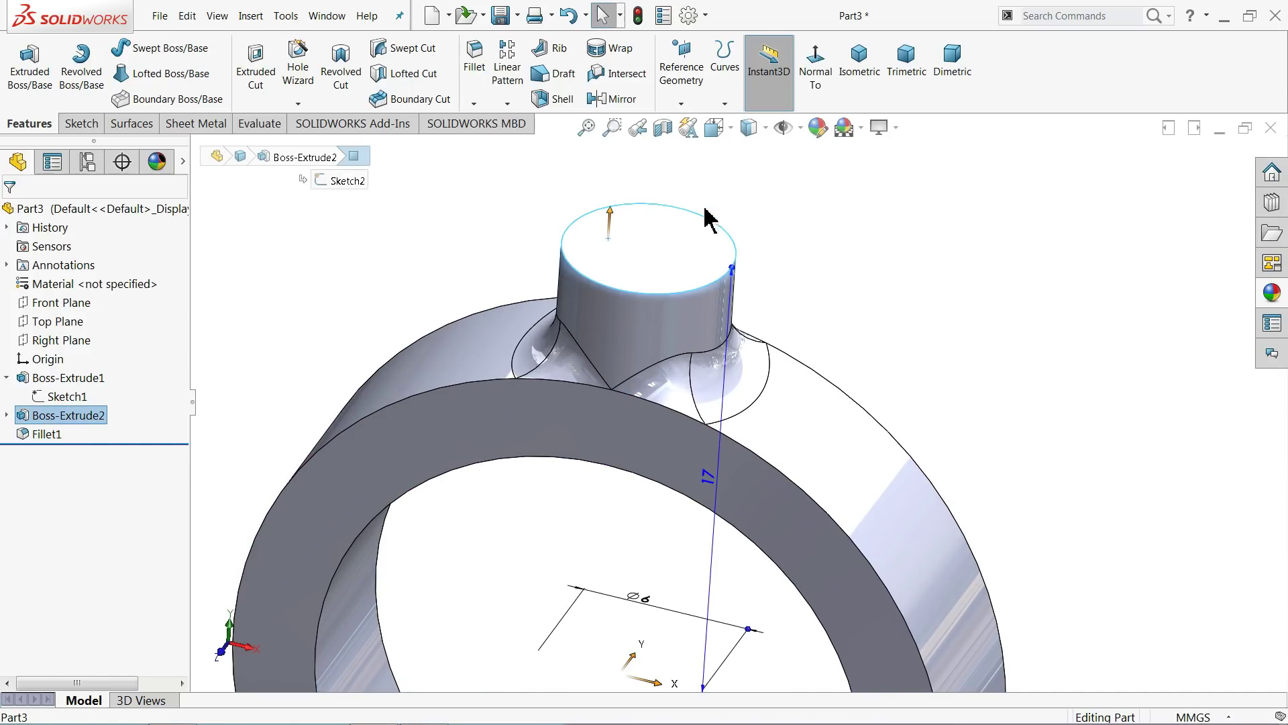
click(298, 81)
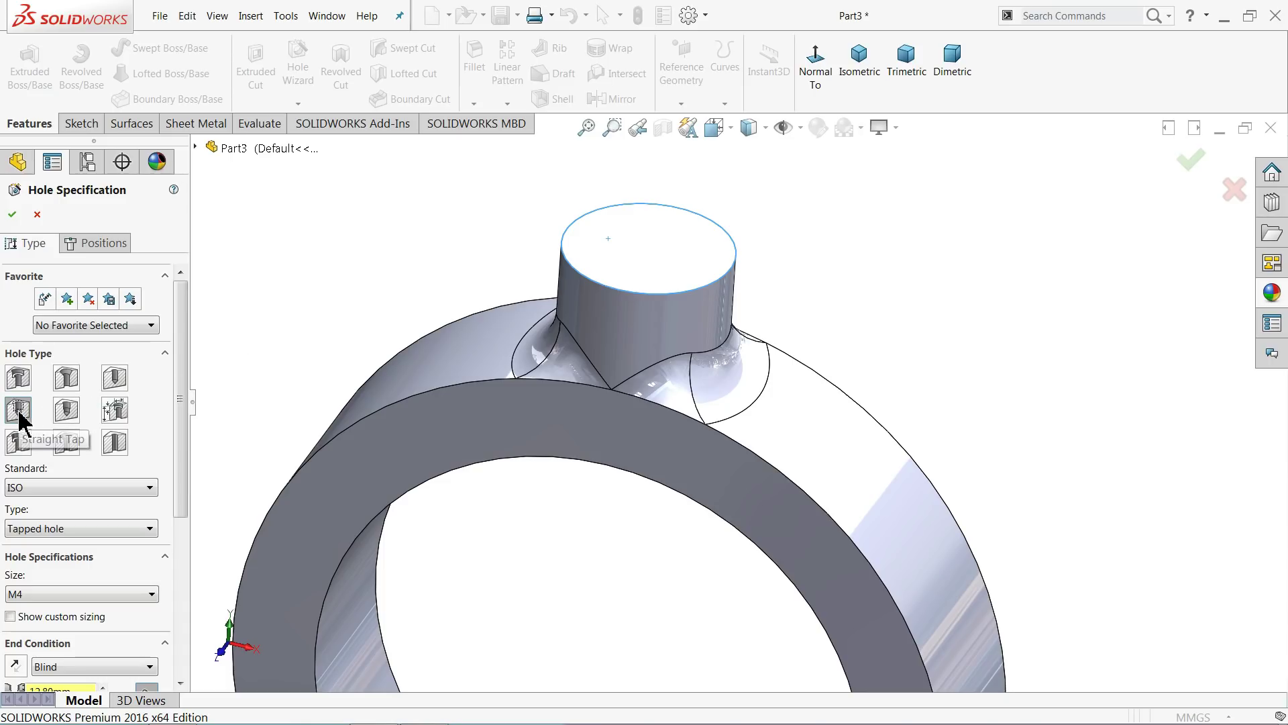
drag(178, 374, 179, 429)
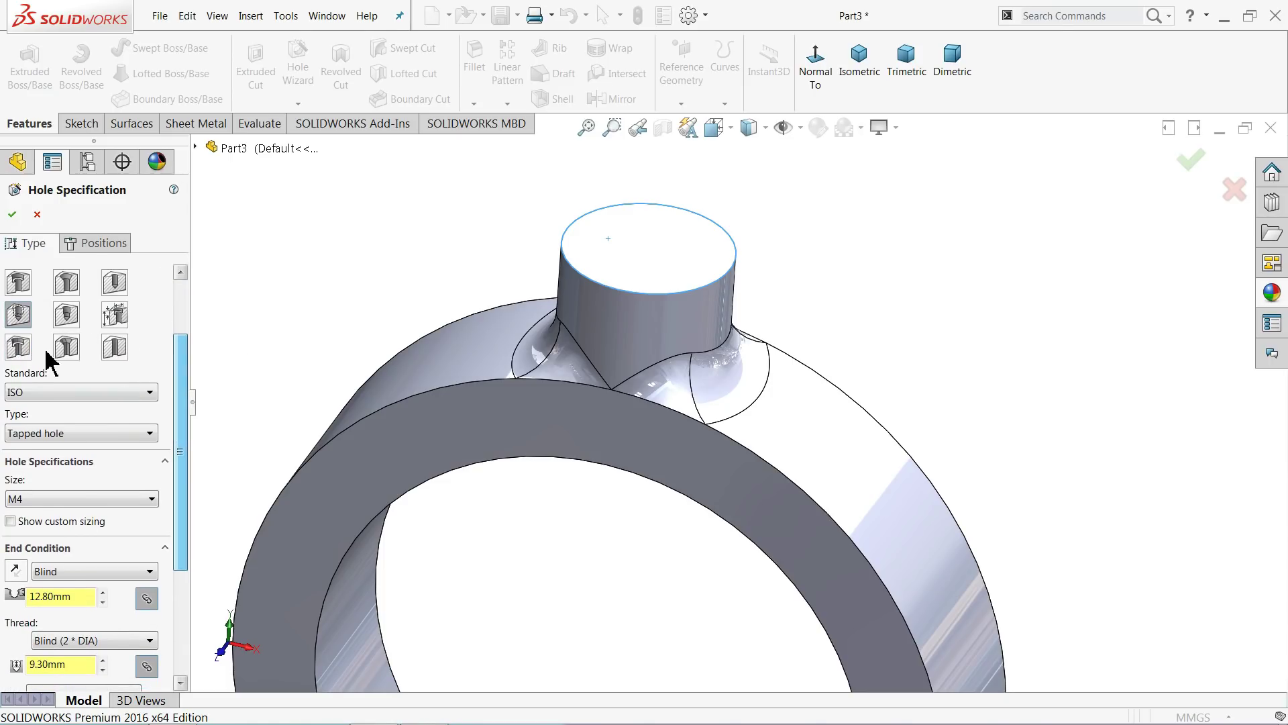
click(35, 396)
click(35, 396)
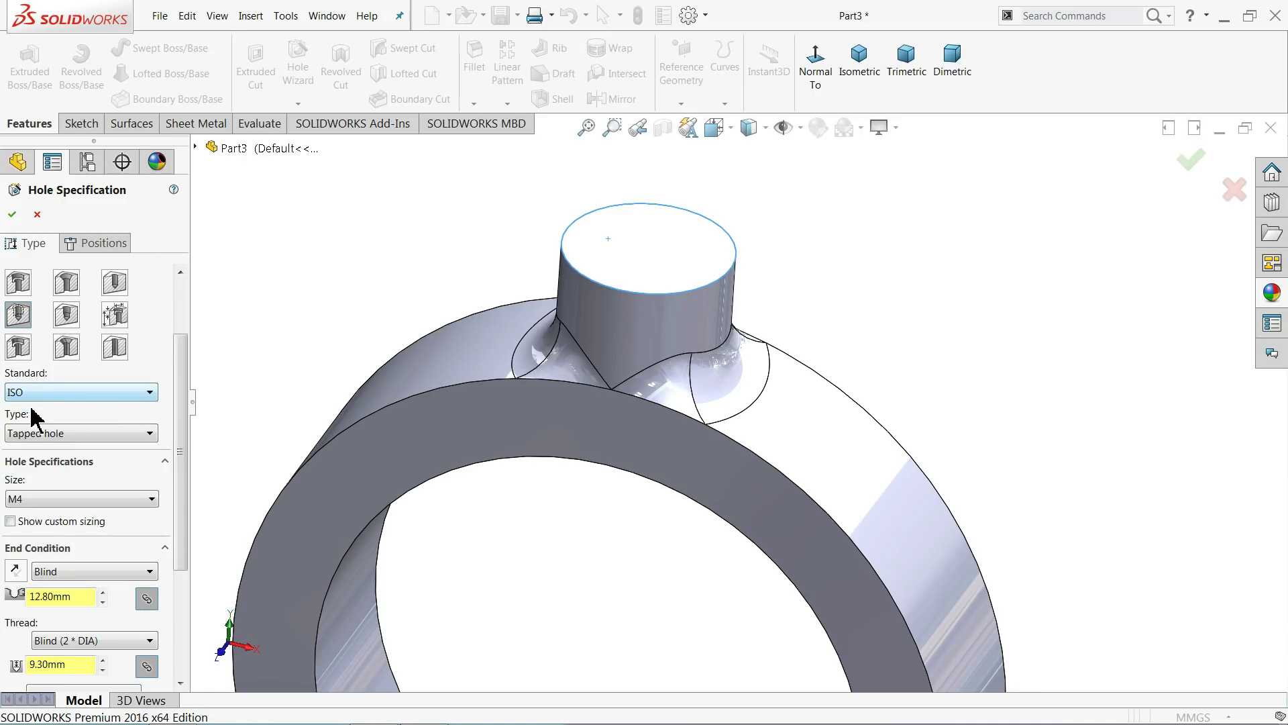
click(27, 504)
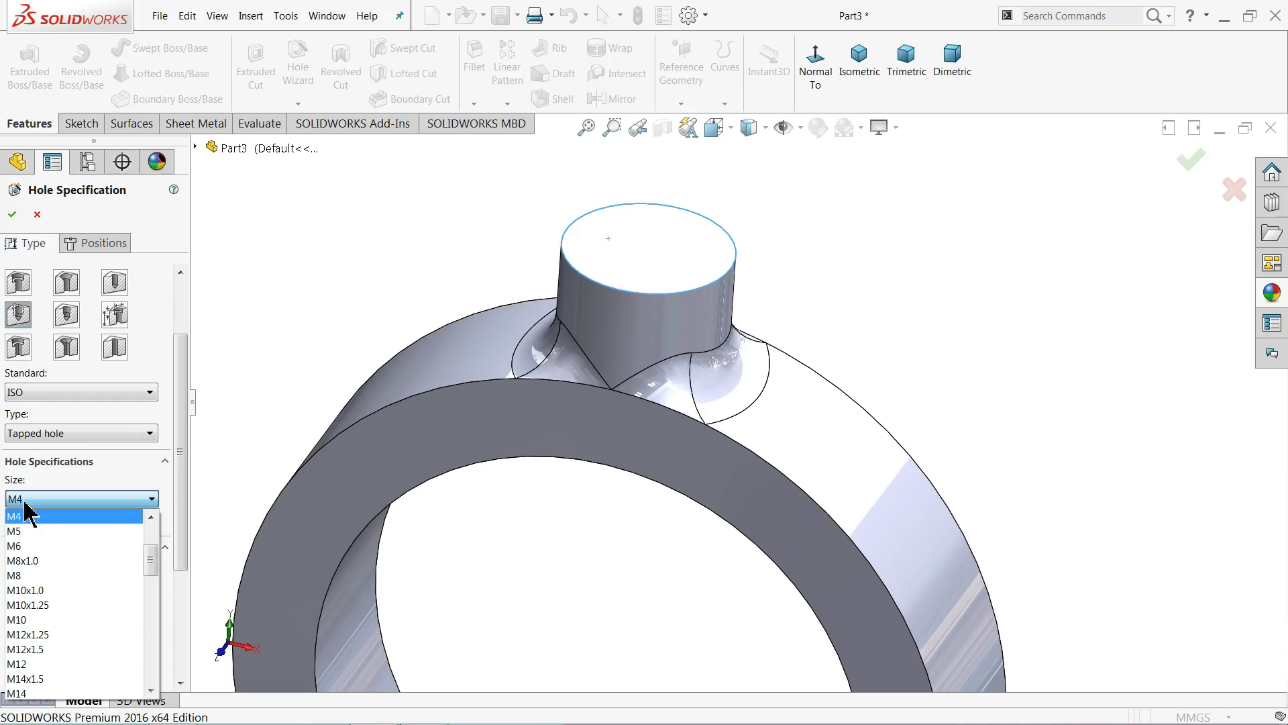
click(27, 514)
drag(180, 486, 181, 560)
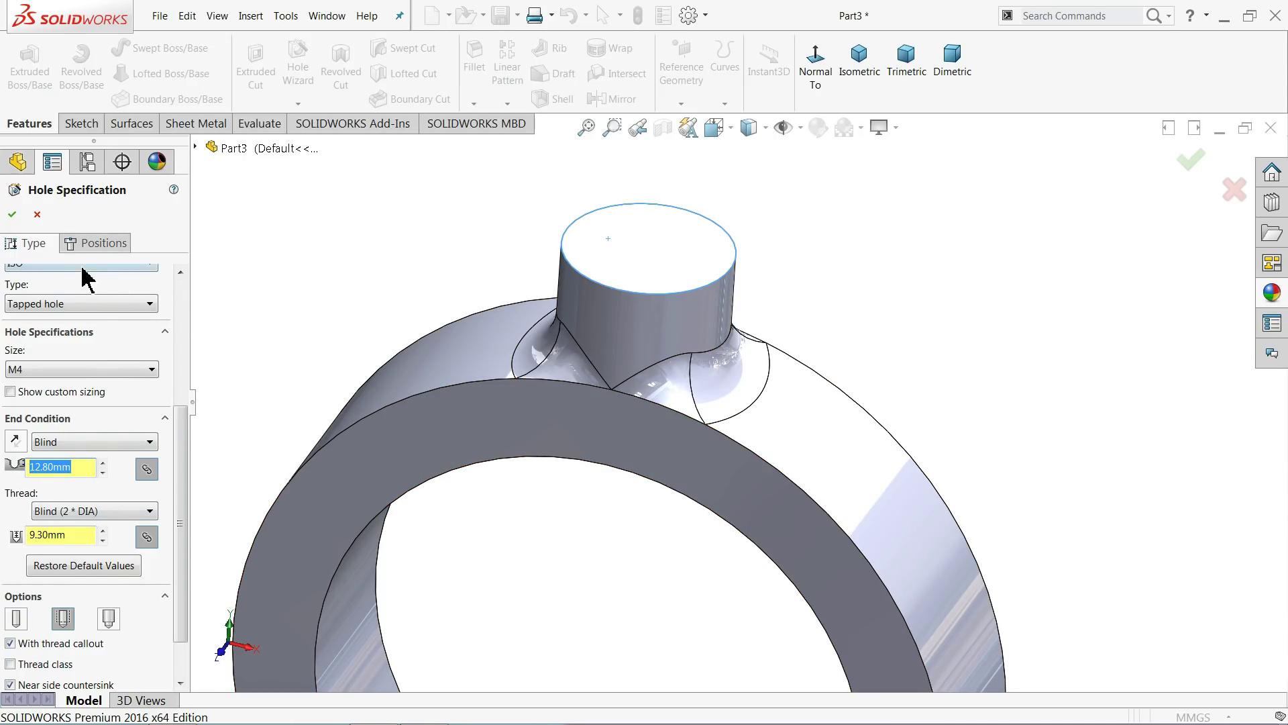
Step: Position the M4 tapped hole at the center of the boss's top face and create it
click(95, 243)
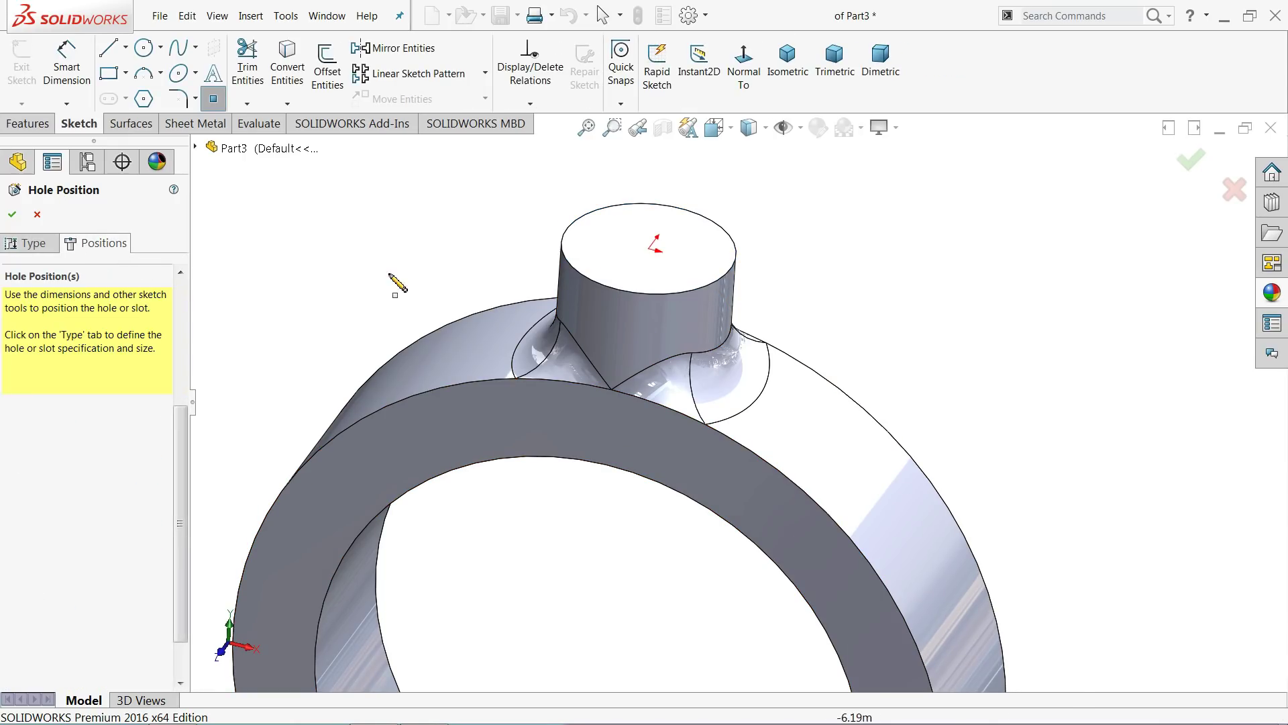
click(649, 249)
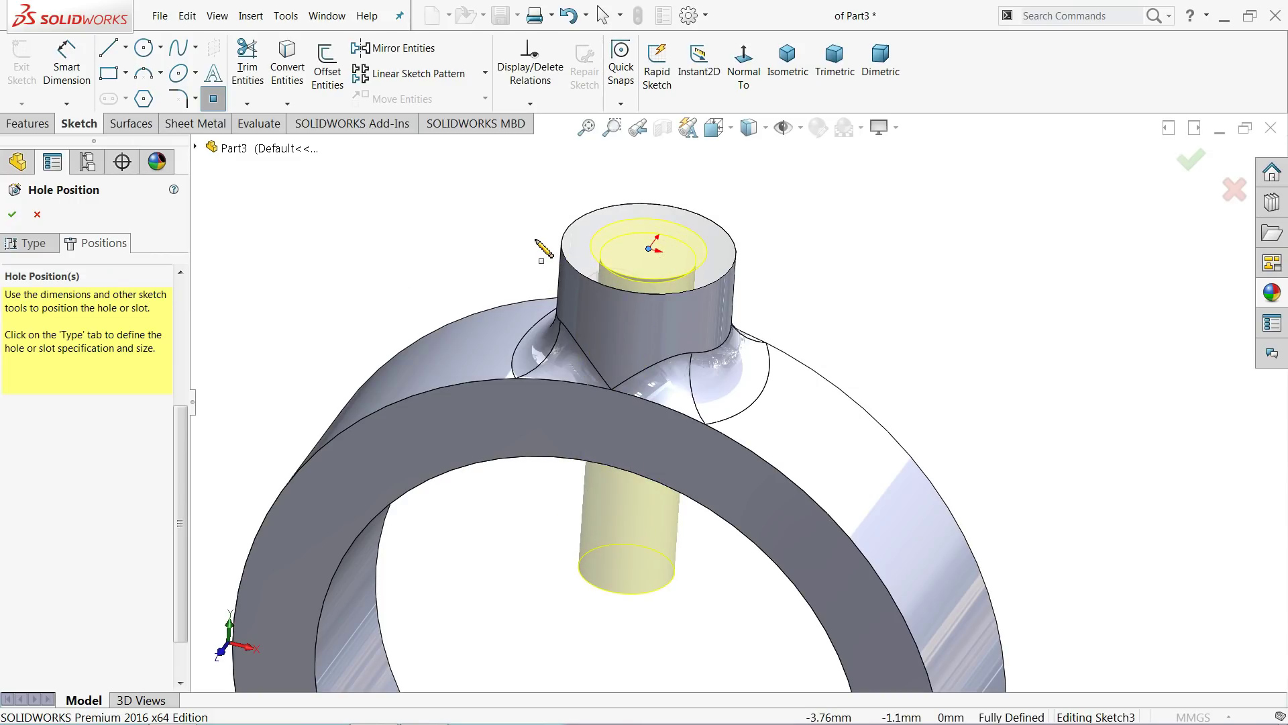
key(Escape)
middle_drag(500, 275, 771, 489)
click(12, 214)
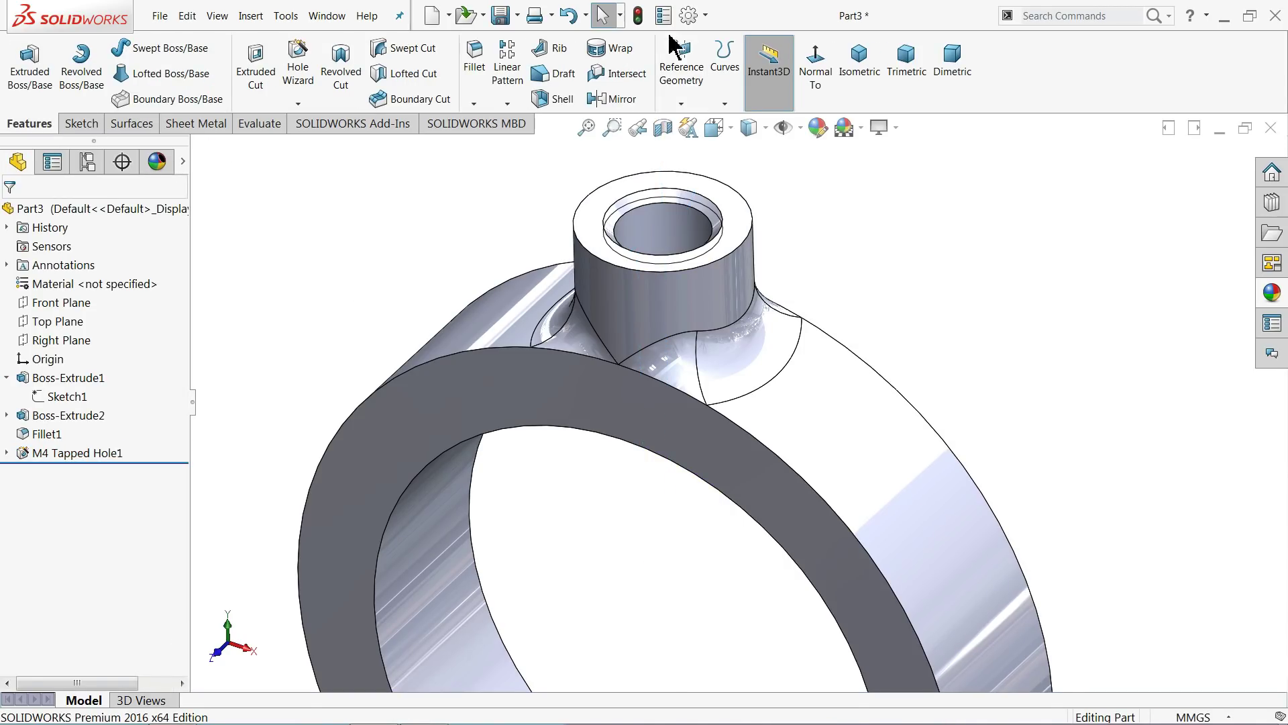
Step: Enable shaded cosmetic threads in the document's detailing properties
click(689, 15)
click(165, 71)
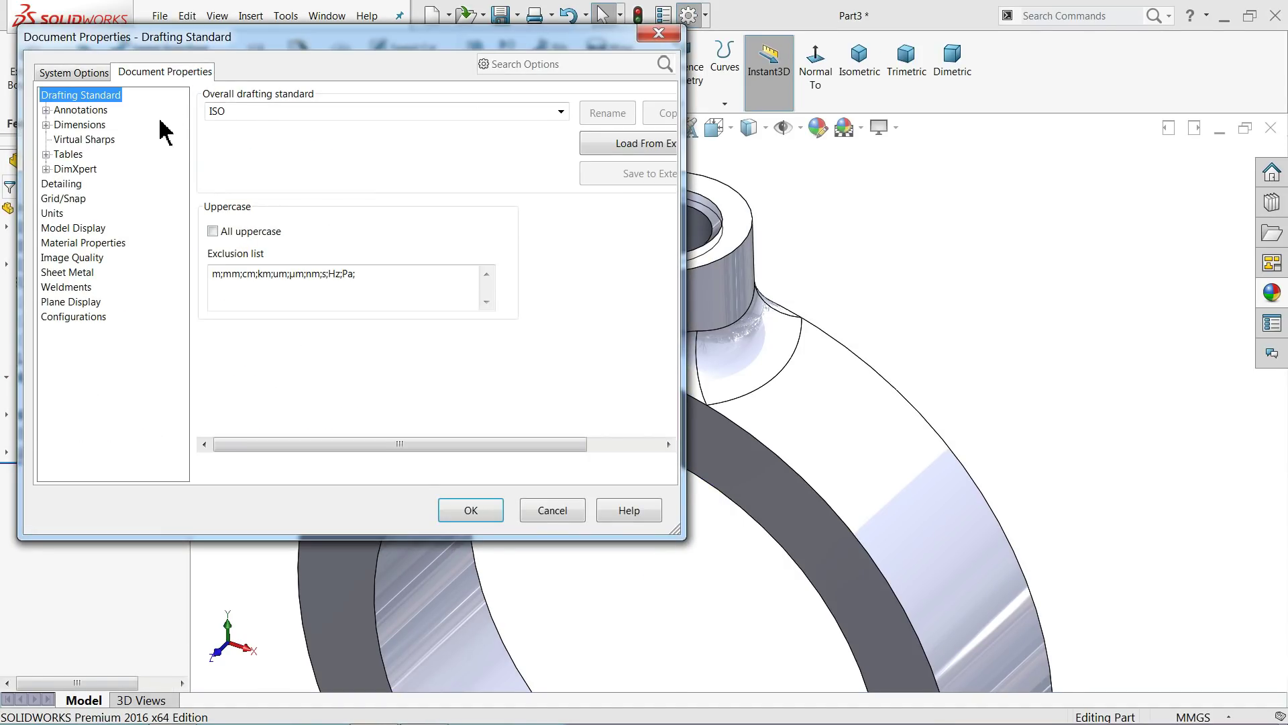
click(61, 184)
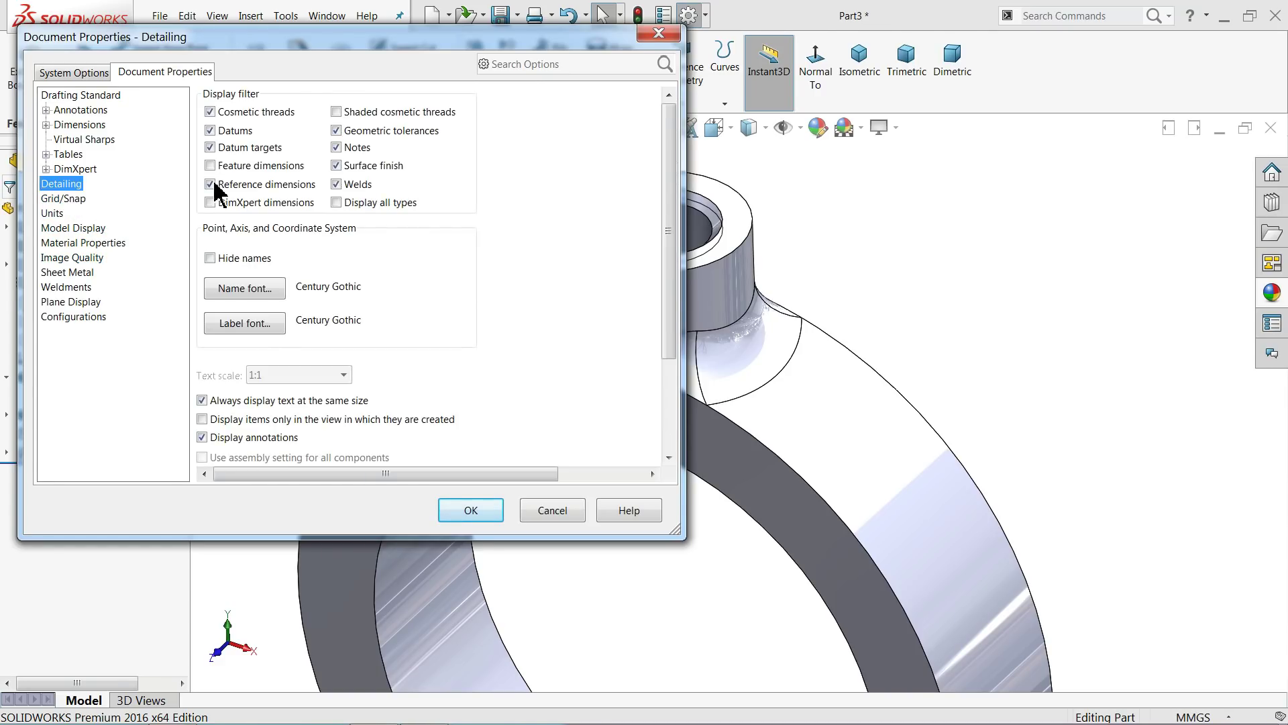
click(479, 517)
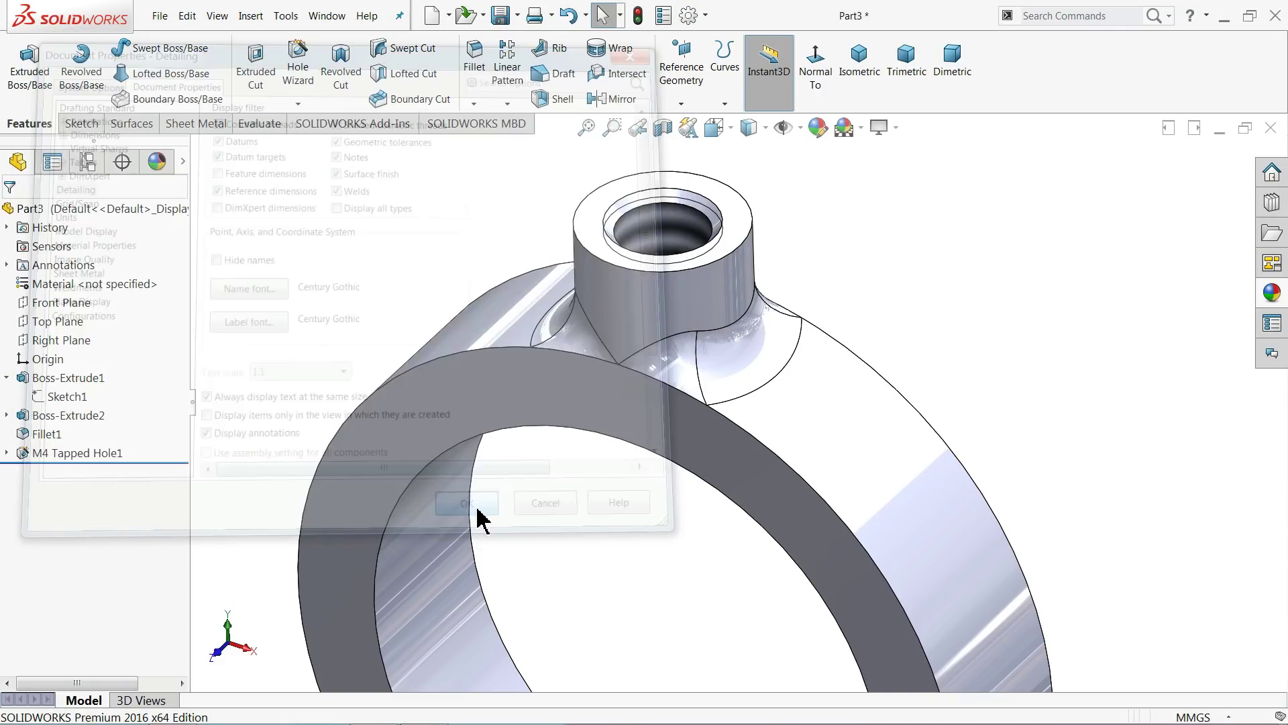
Step: Apply the yellow satin finish plastic appearance to the whole part
mouse_move(498, 252)
middle_down()
mouse_move(529, 389)
mouse_move(497, 354)
mouse_move(515, 335)
mouse_move(503, 273)
middle_up()
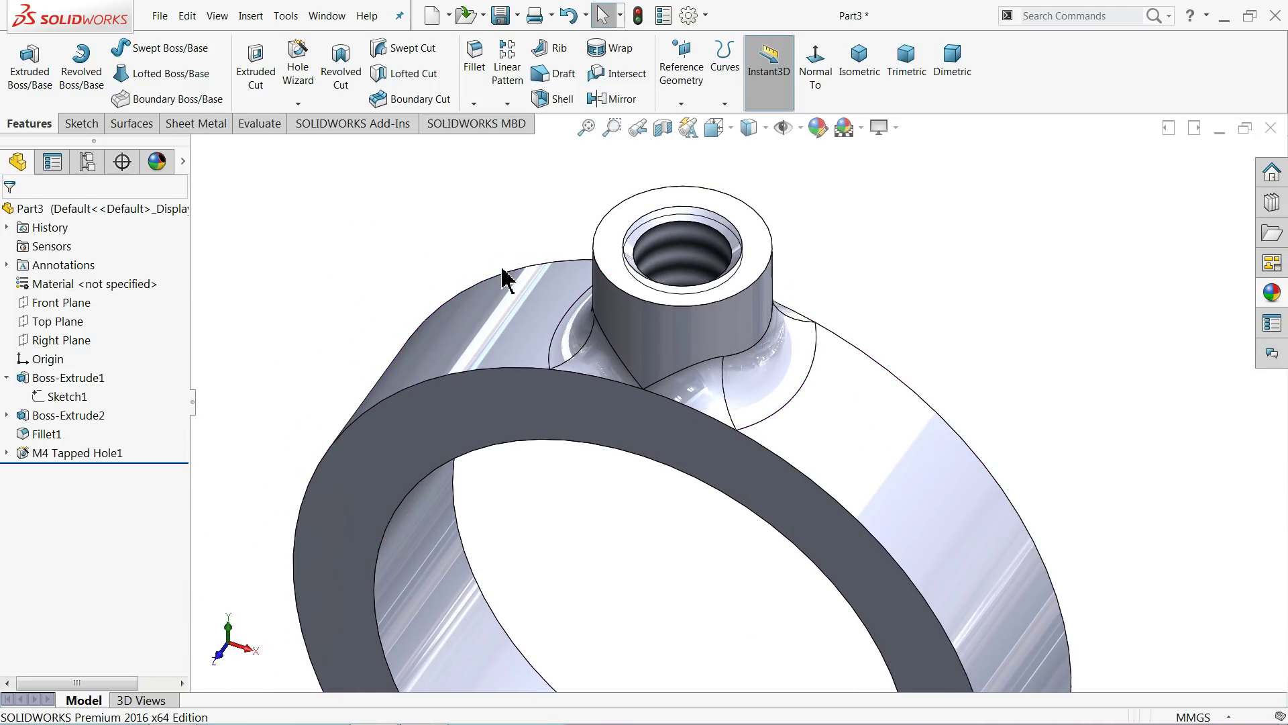
scroll(782, 532, up, 3)
scroll(777, 543, down, 2)
middle_drag(775, 543, 825, 447)
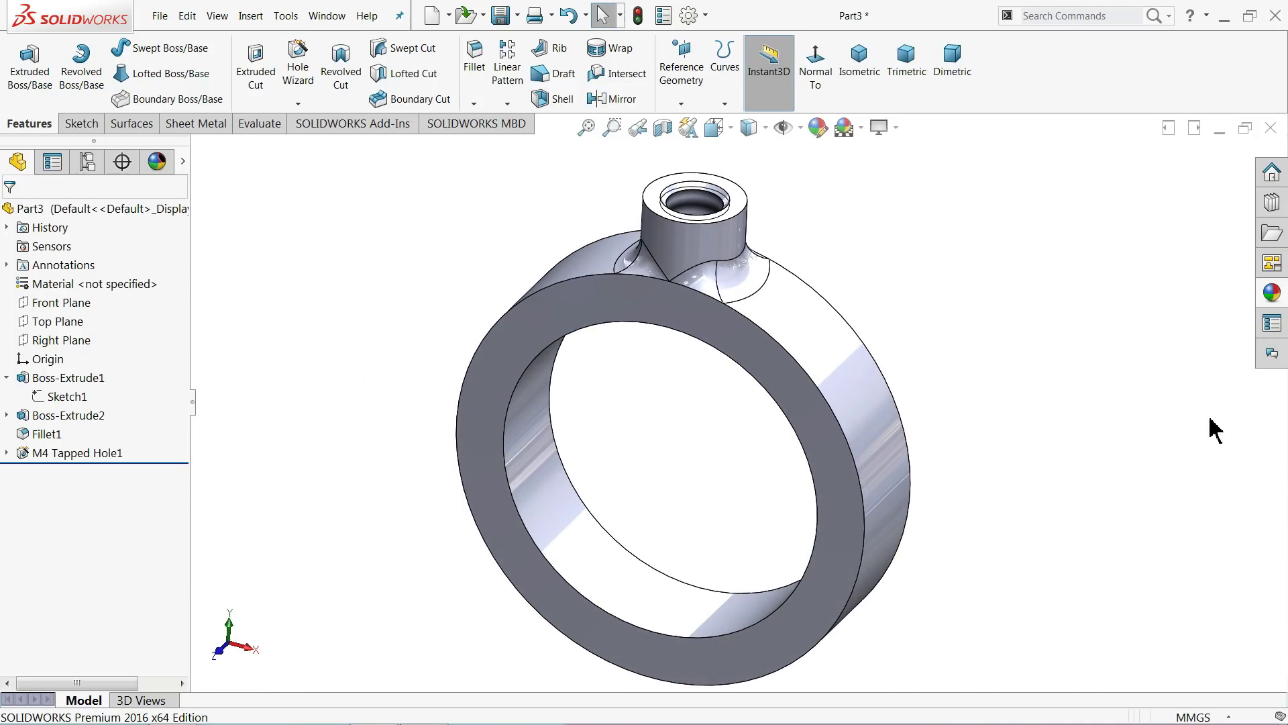
click(1270, 297)
scroll(1150, 527, down, 3)
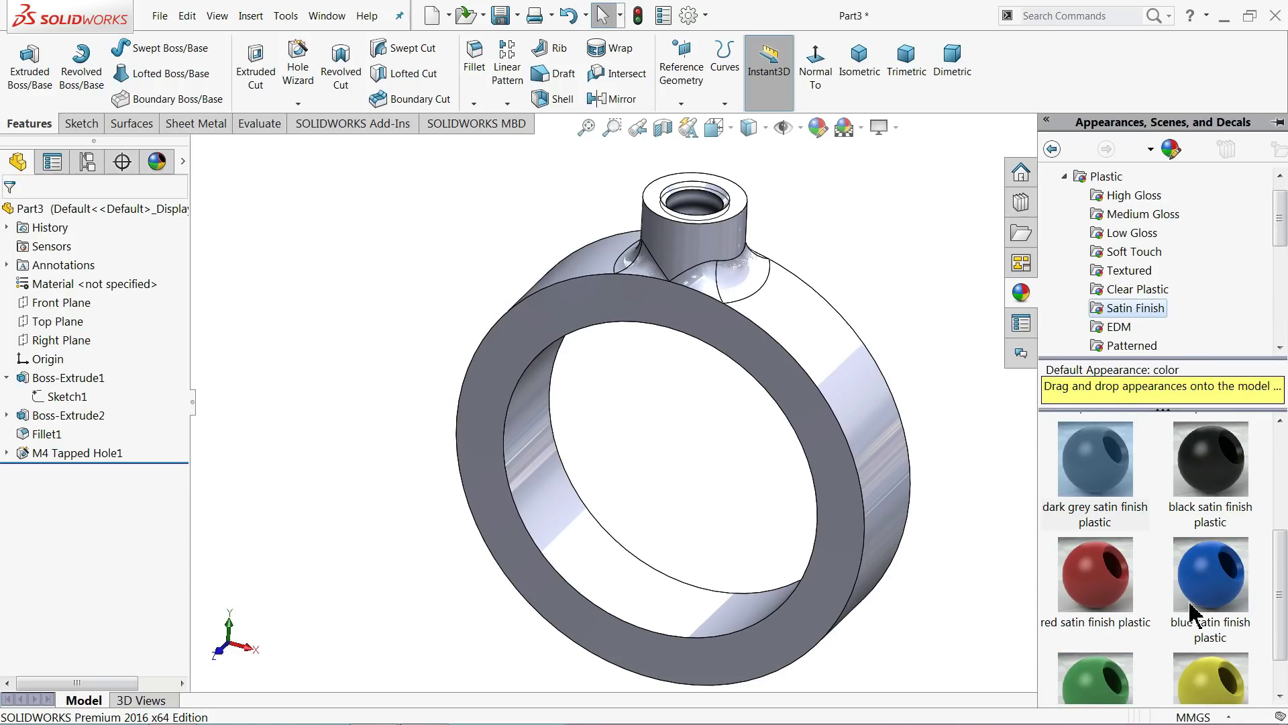
double_click(1212, 641)
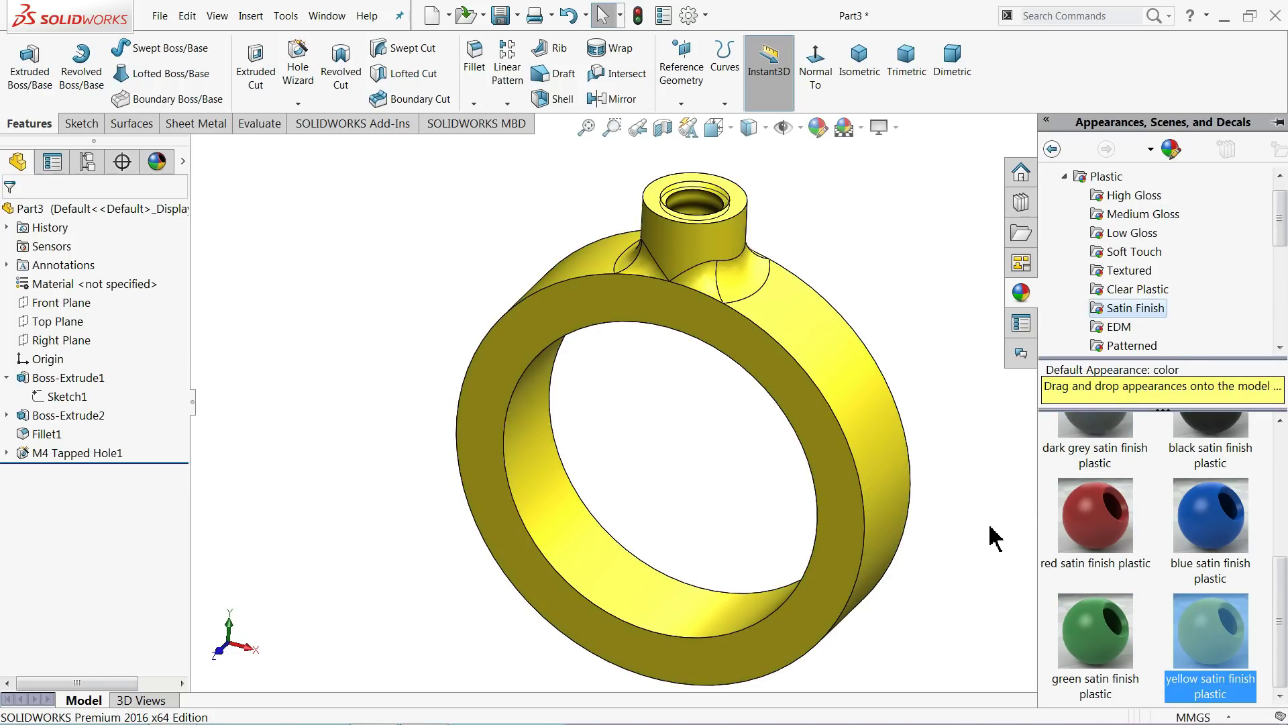
middle_drag(920, 510, 851, 475)
click(747, 447)
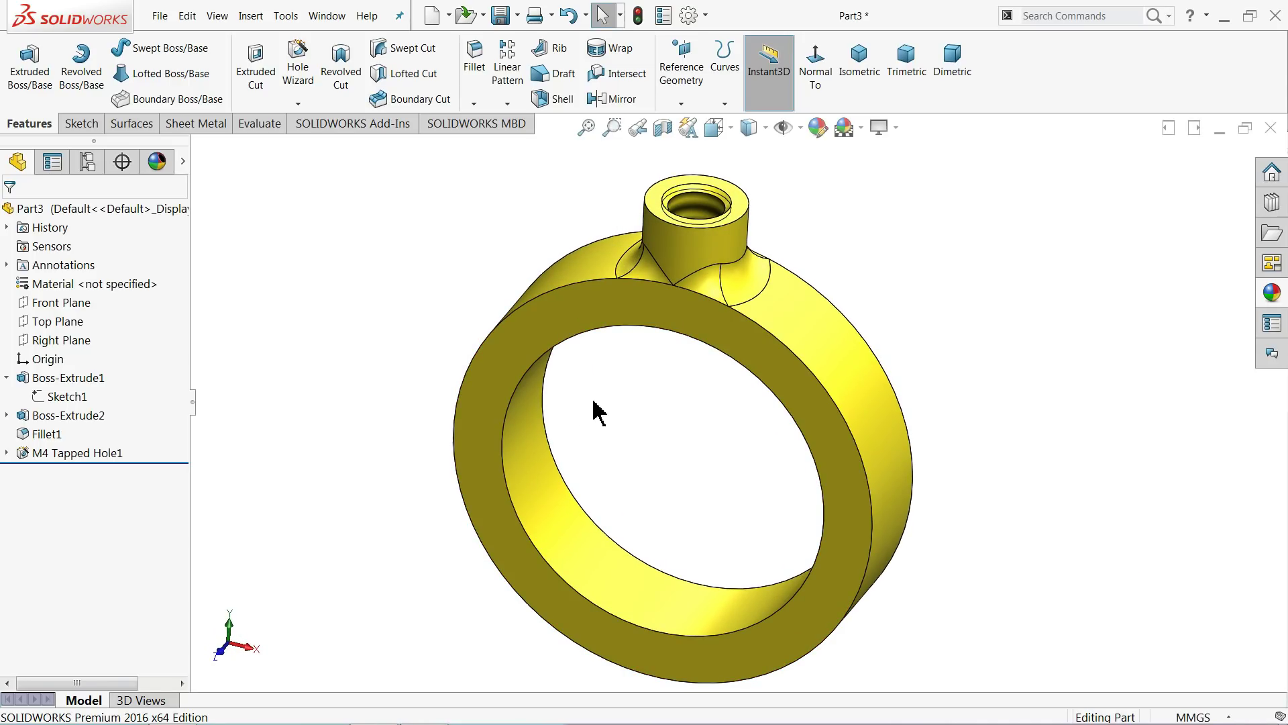
Step: Save the part as "20.Eccentric Strap" in the Steam Engine Assembly folder
click(503, 19)
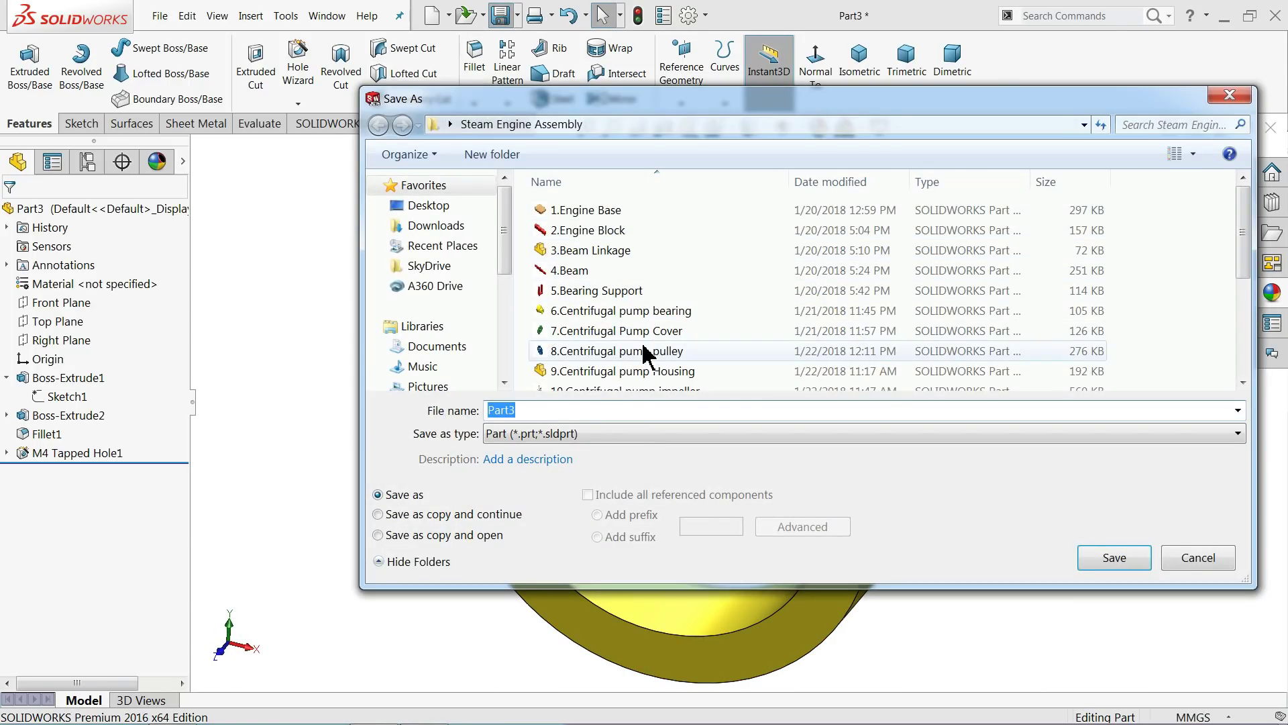
text(20.Eccentric Strap)
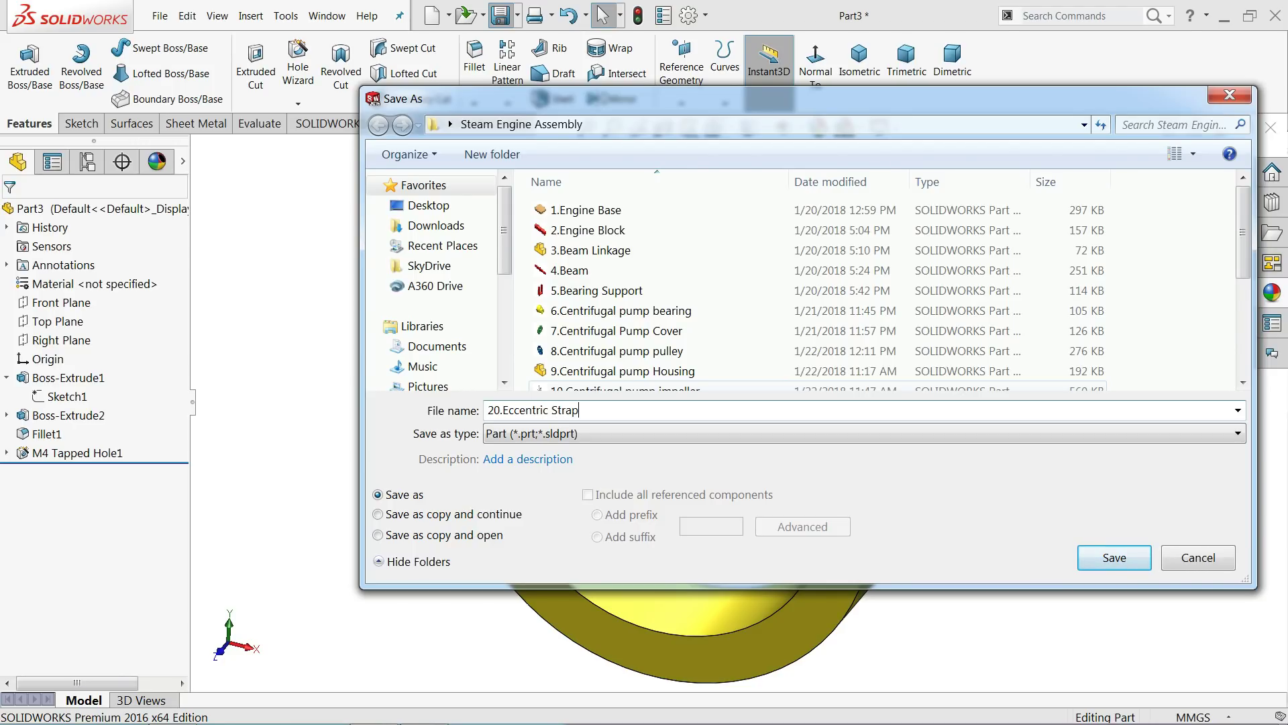
drag(1243, 258, 1233, 397)
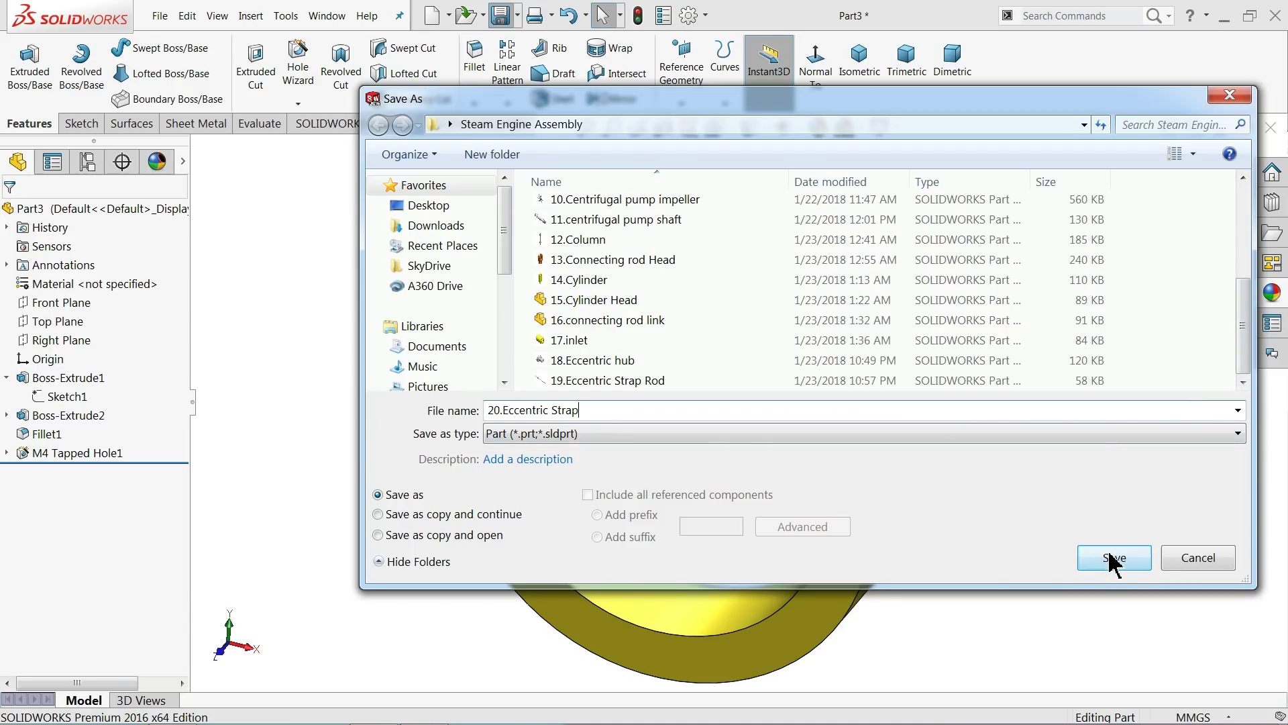
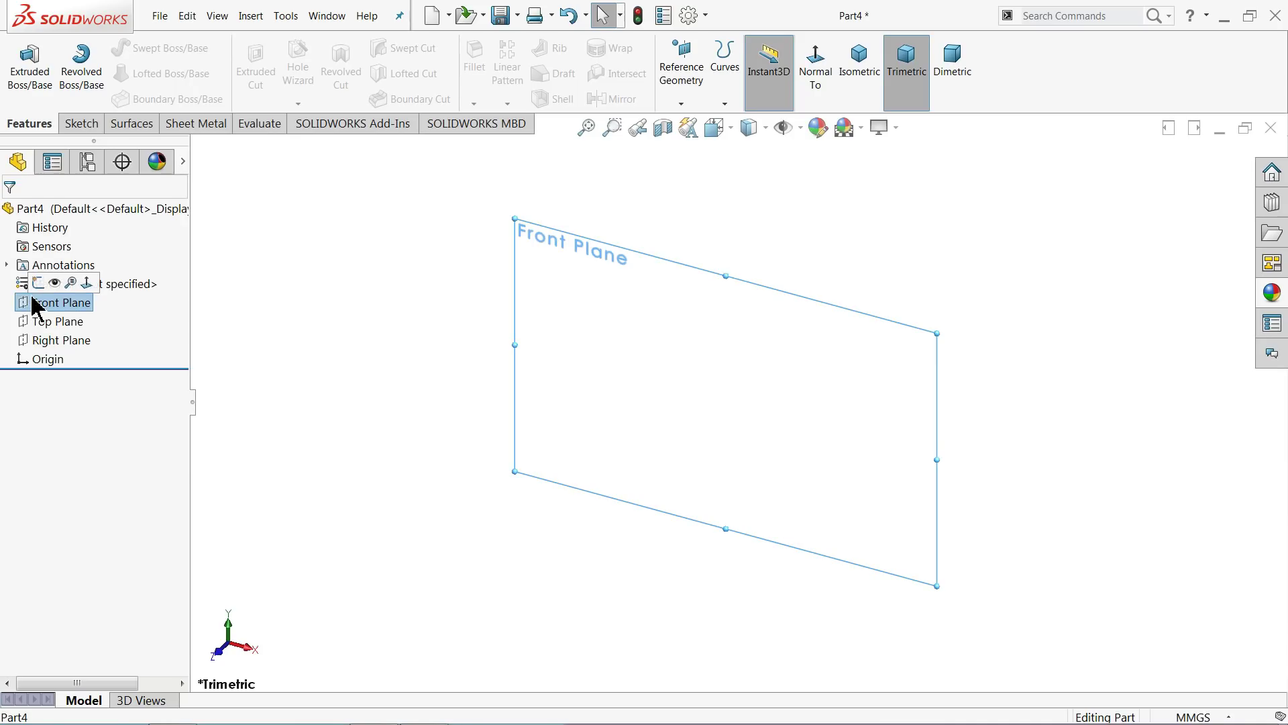
Step: Sketch a corner rectangle about 137 by 53 mm on the new part's Front Plane, extending left from the vertical line through the origin
click(54, 283)
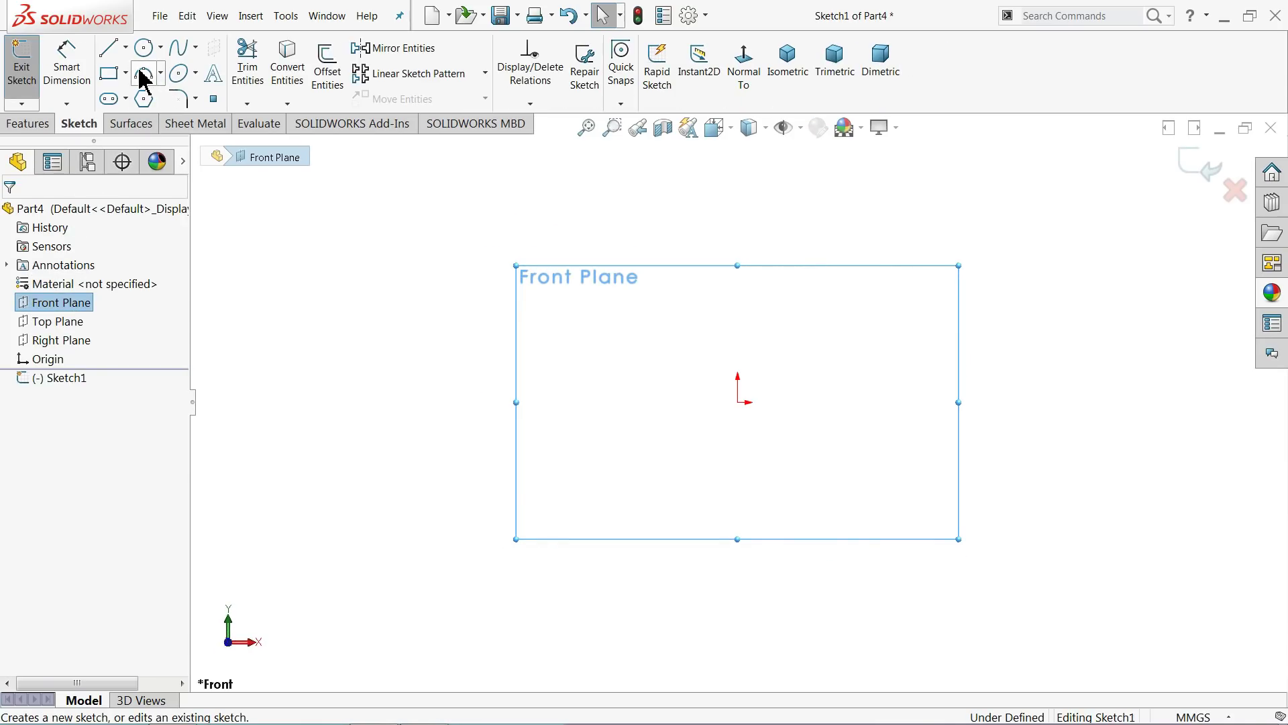
click(127, 72)
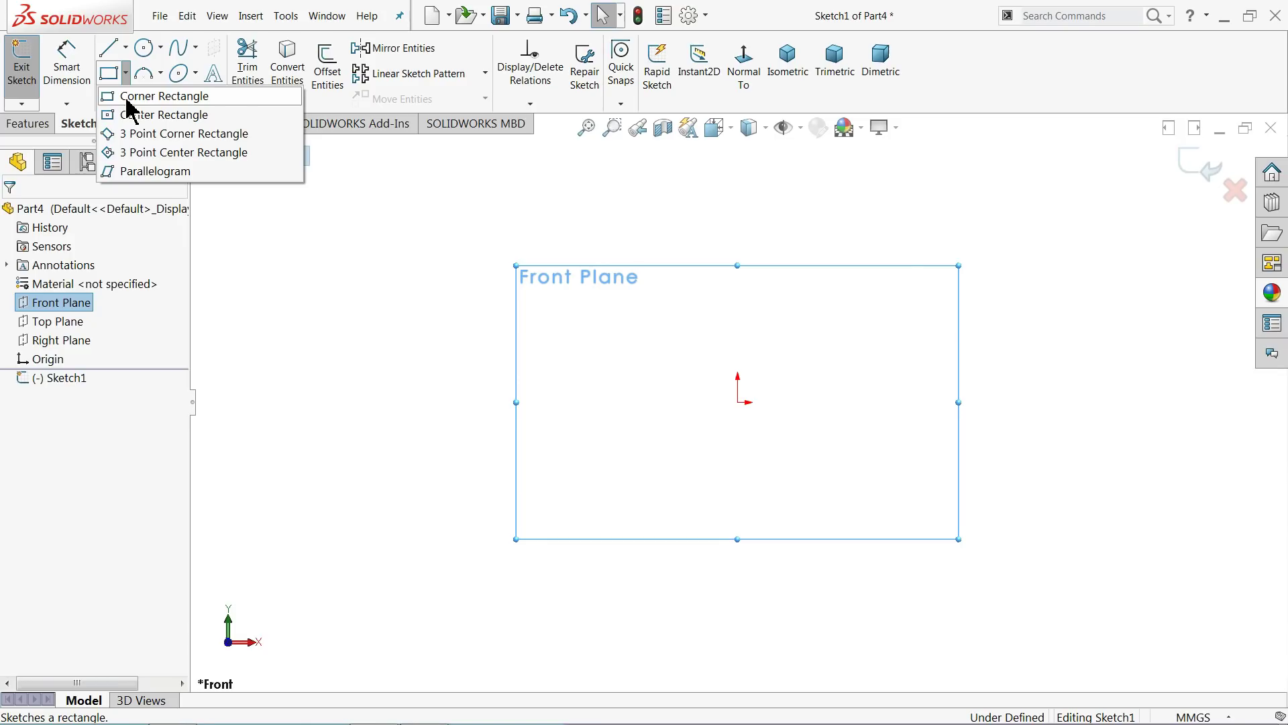
click(131, 97)
click(738, 342)
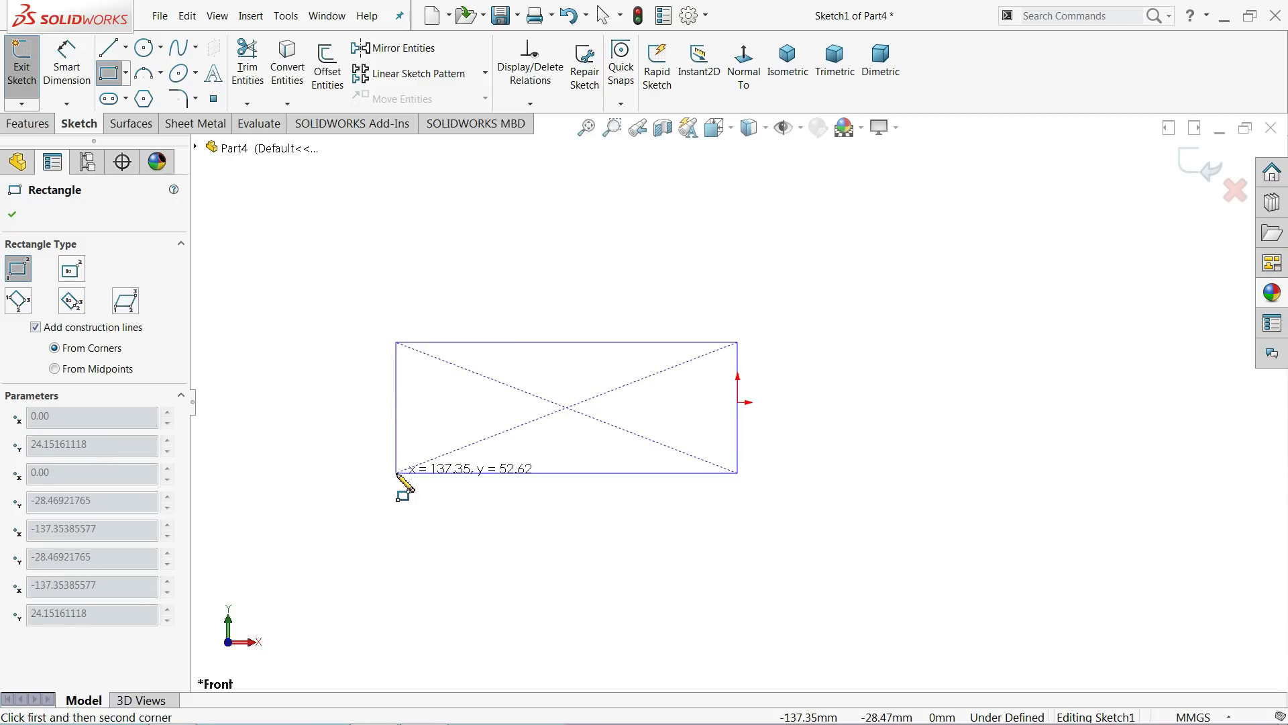
click(397, 473)
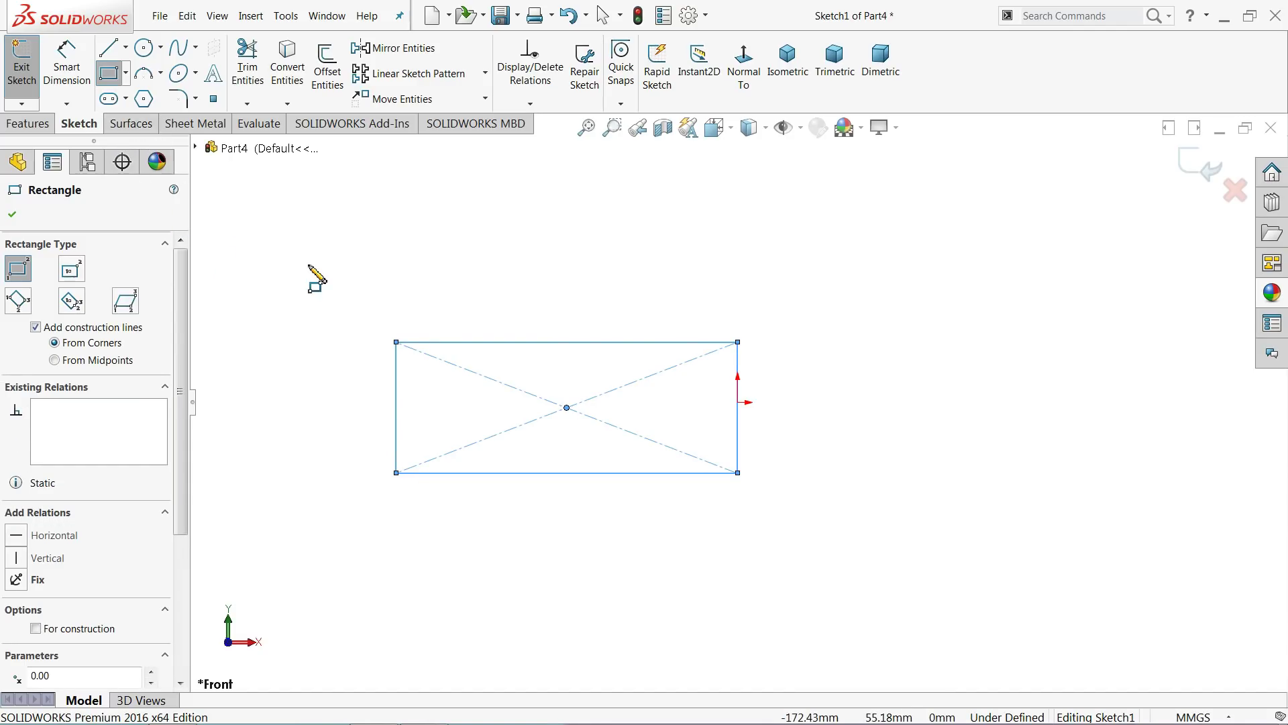
Step: Draw a centerline from the origin to the rectangle's center and make it horizontal
click(127, 48)
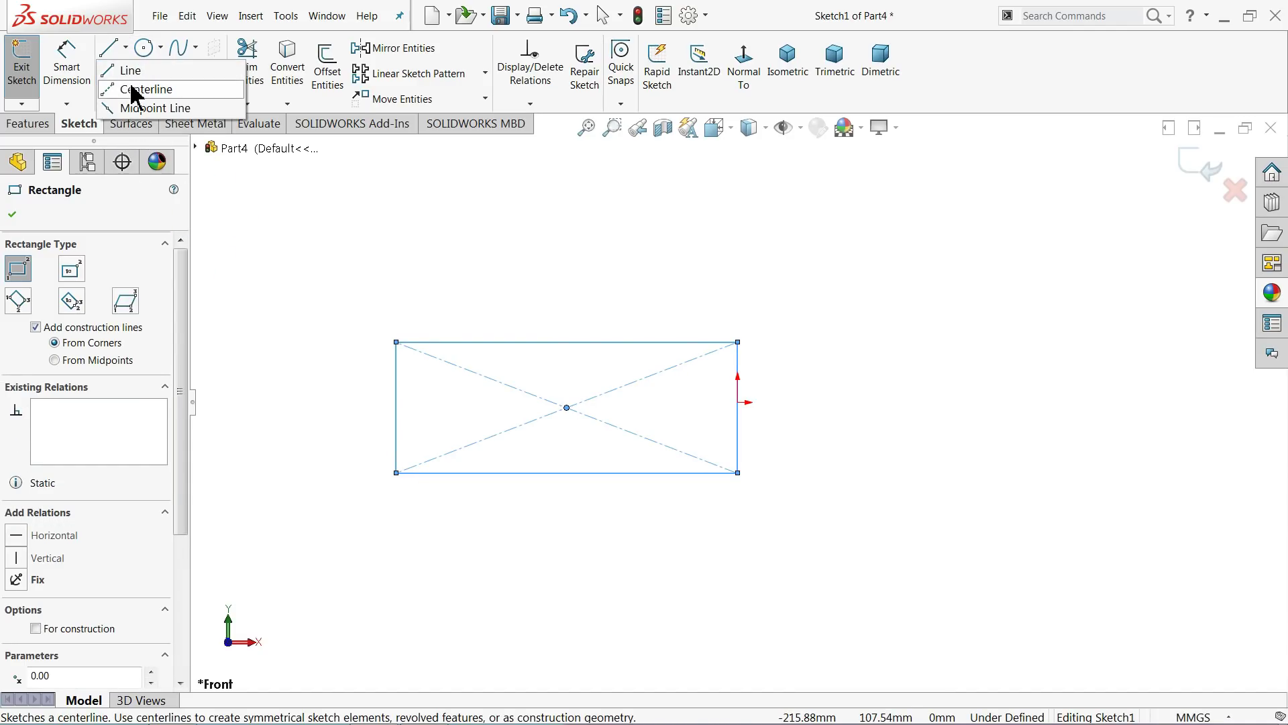
click(145, 89)
scroll(577, 379, down, 3)
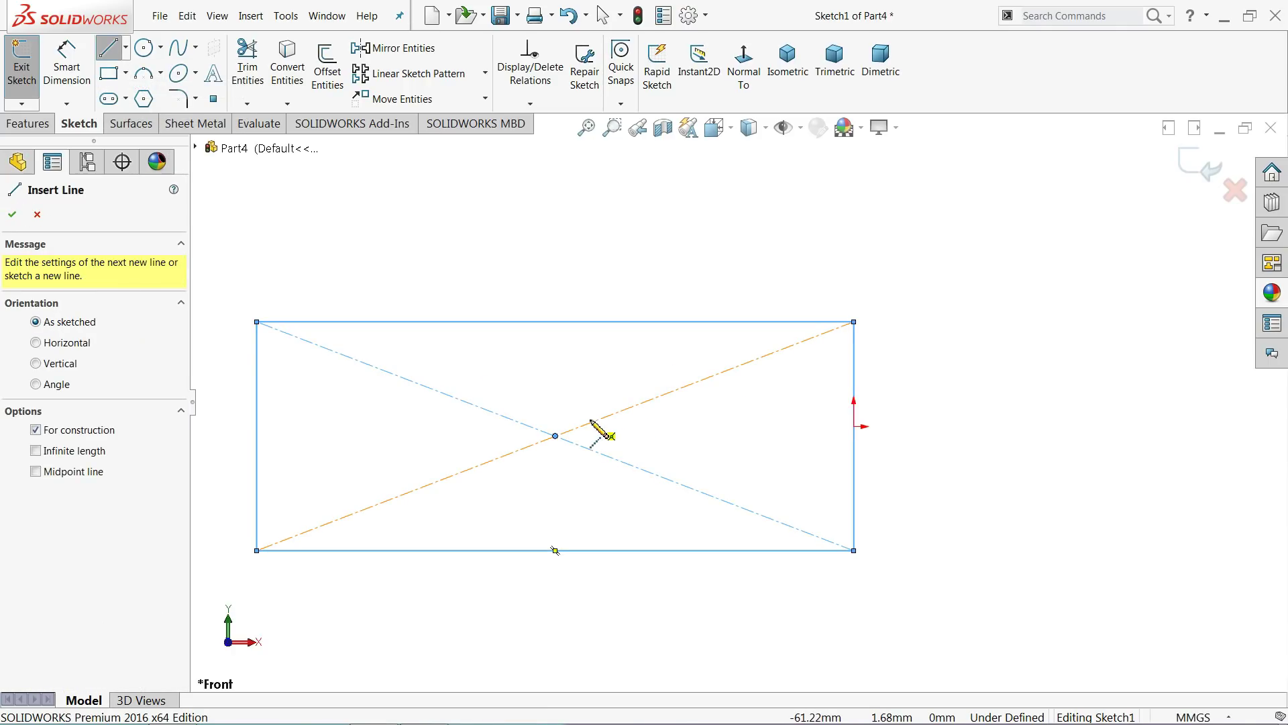
click(854, 427)
click(556, 436)
right_click(546, 374)
click(576, 379)
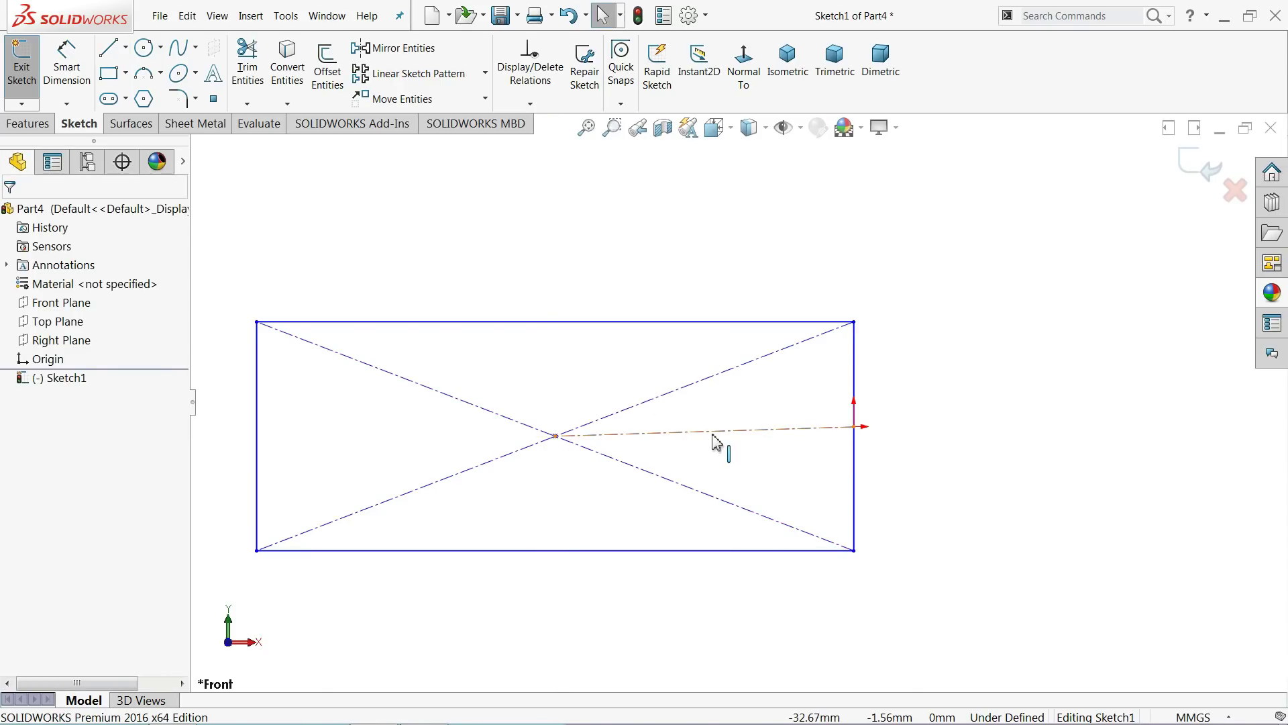
click(717, 441)
click(750, 377)
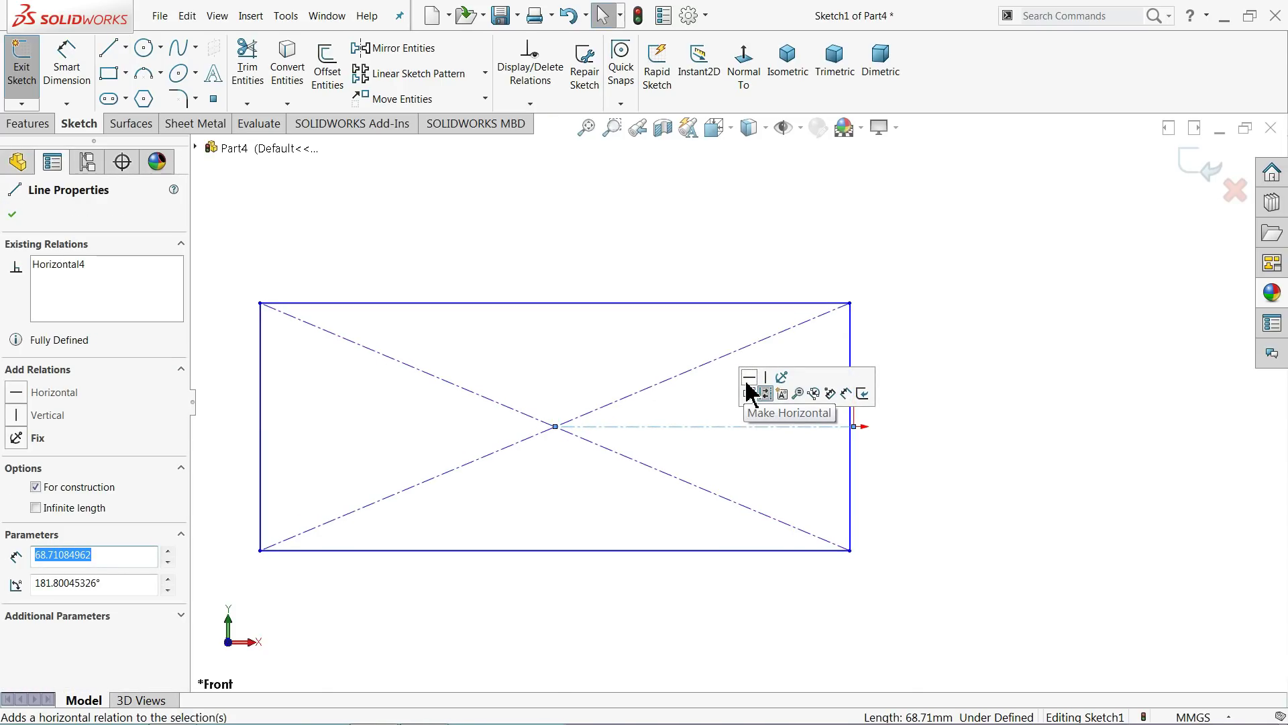
click(770, 297)
Step: Make the rectangle's right edge coincident with the centerline endpoint at the origin
scroll(868, 440, down, 3)
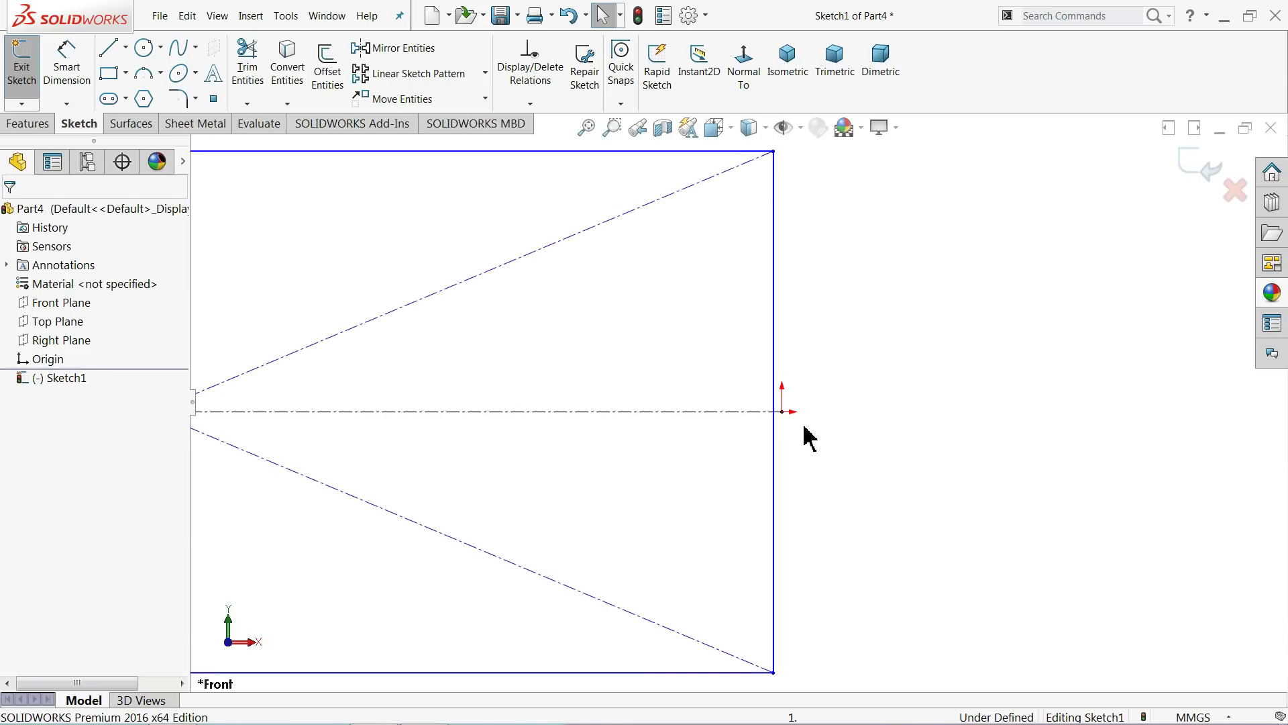
click(784, 413)
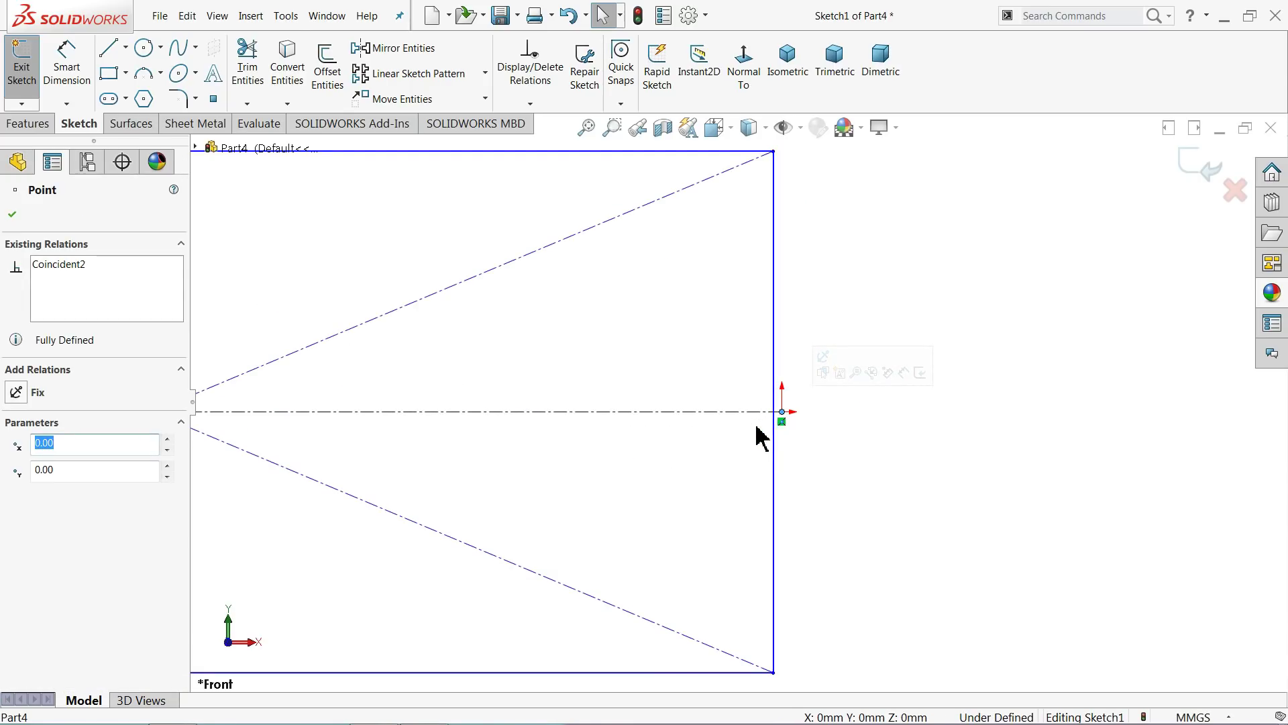
click(774, 443)
ctrl+click(782, 412)
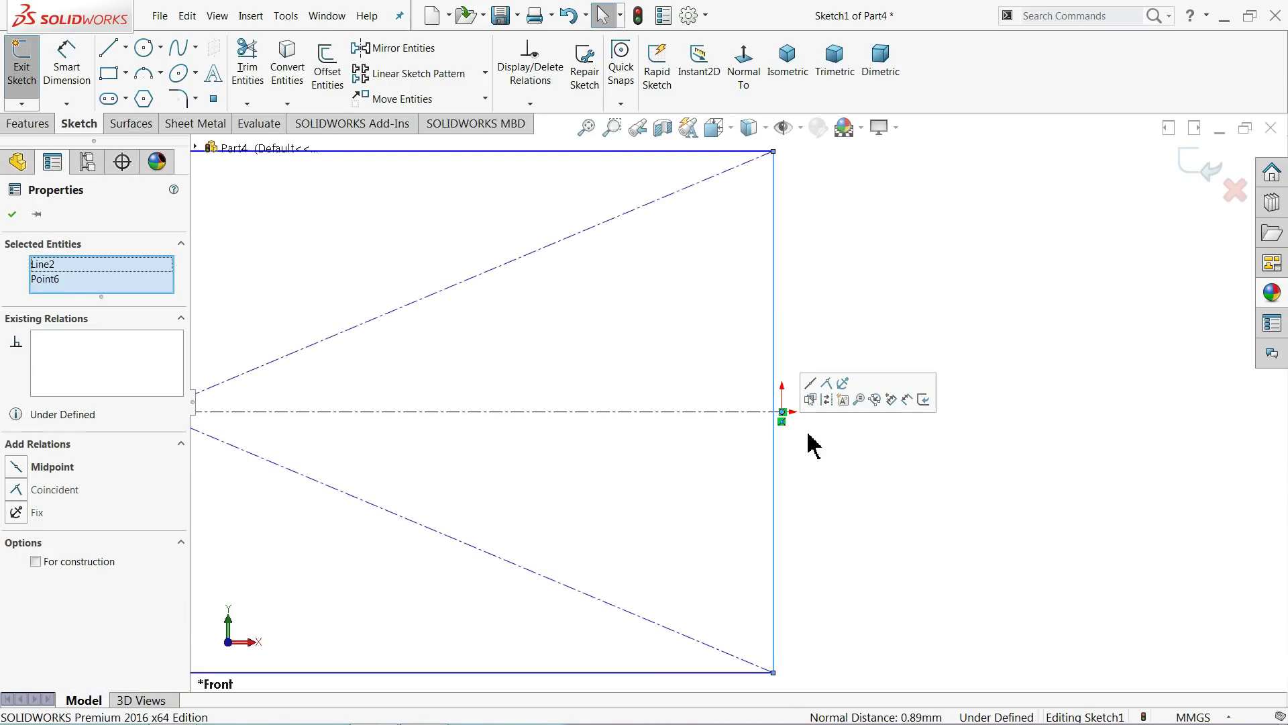
click(826, 383)
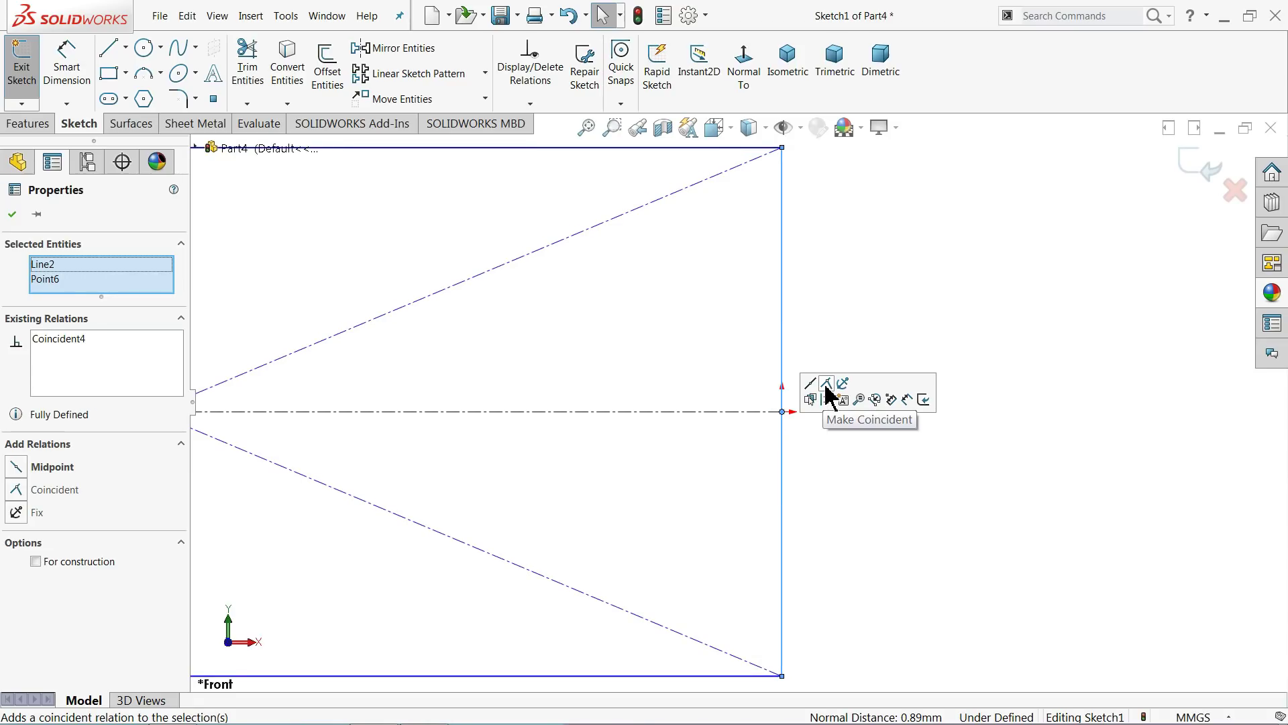
Step: Sketch two concentric circles centered on the midpoint of the rectangle's left edge, with radii of about 29 mm and 18 mm
click(886, 301)
scroll(869, 337, up, 6)
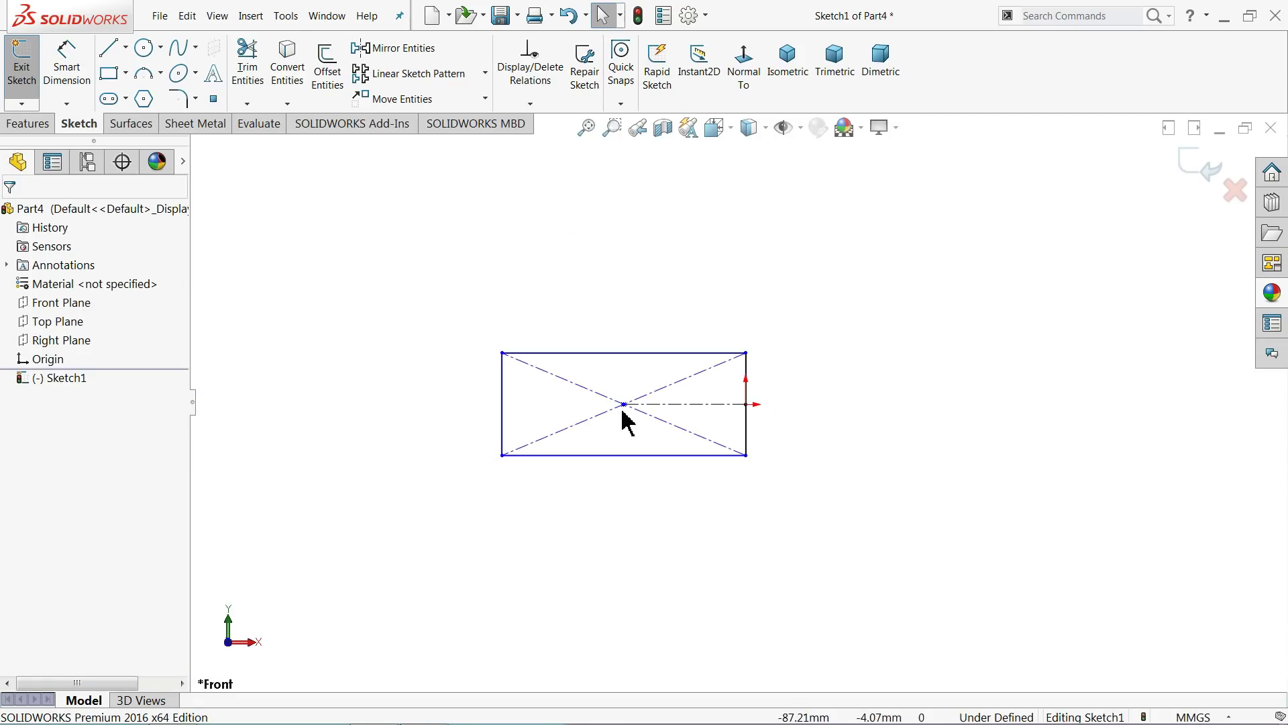
scroll(546, 431, down, 3)
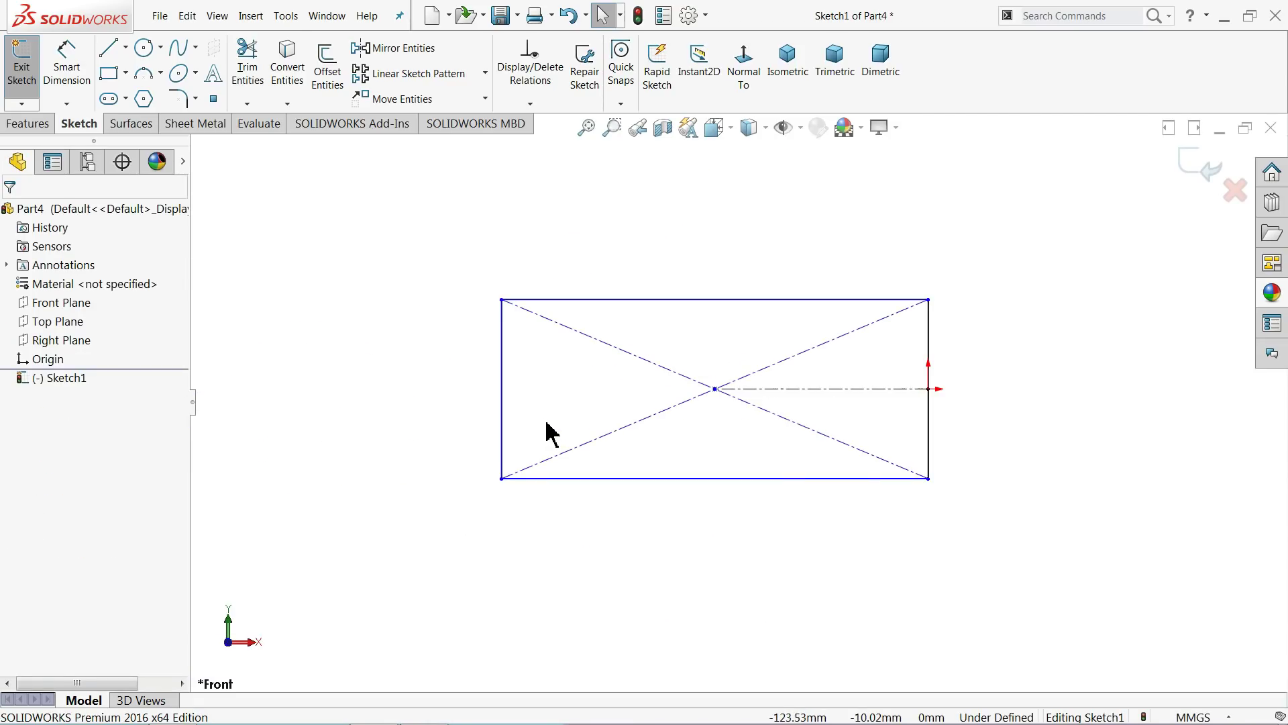
click(145, 50)
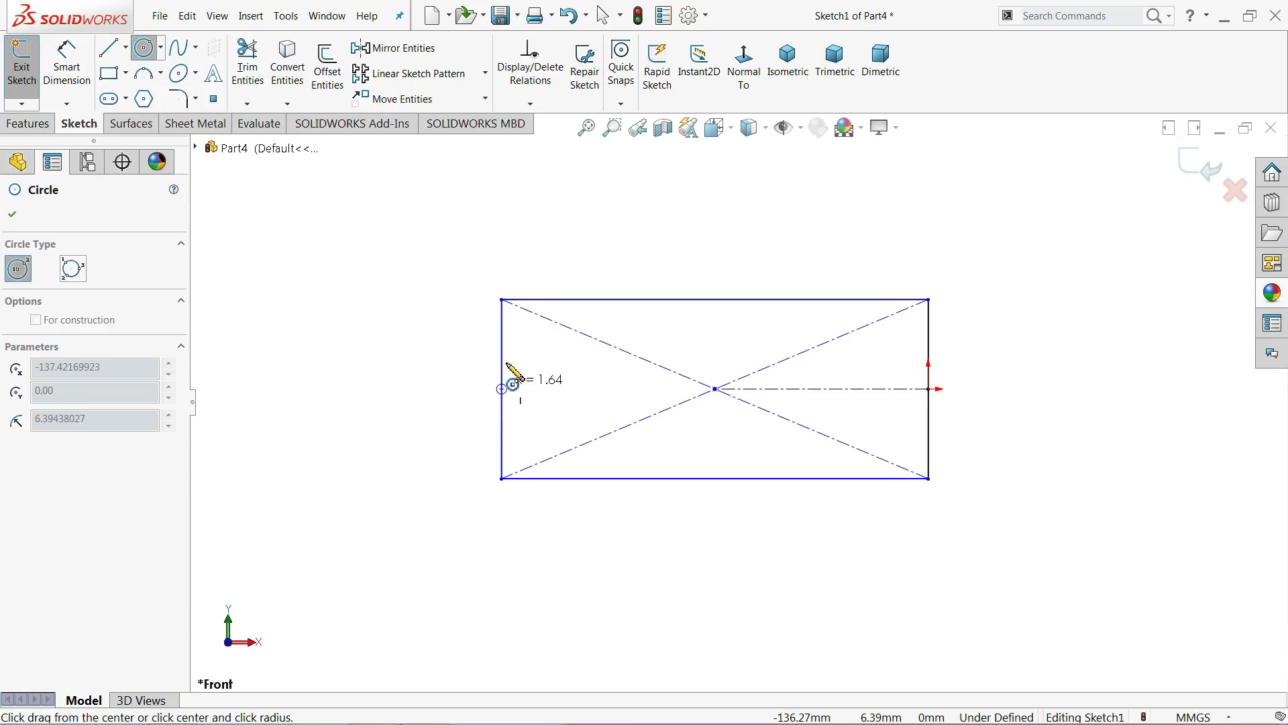
click(503, 302)
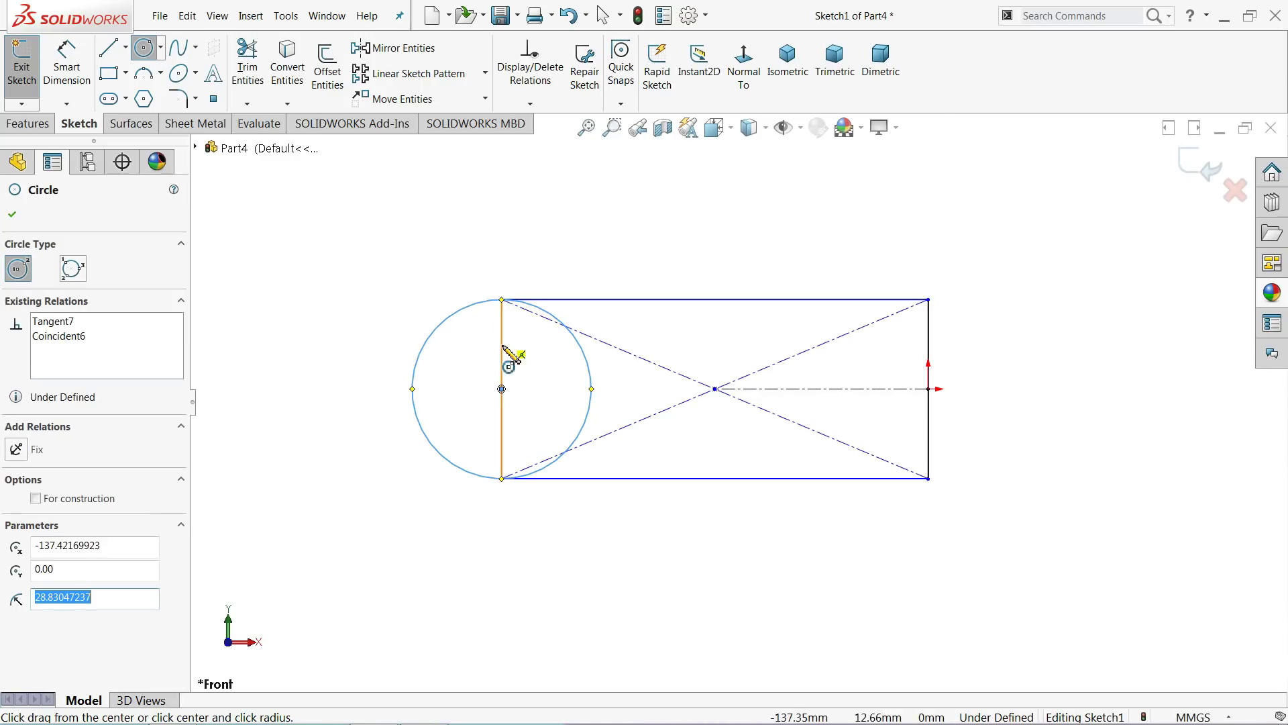
click(502, 389)
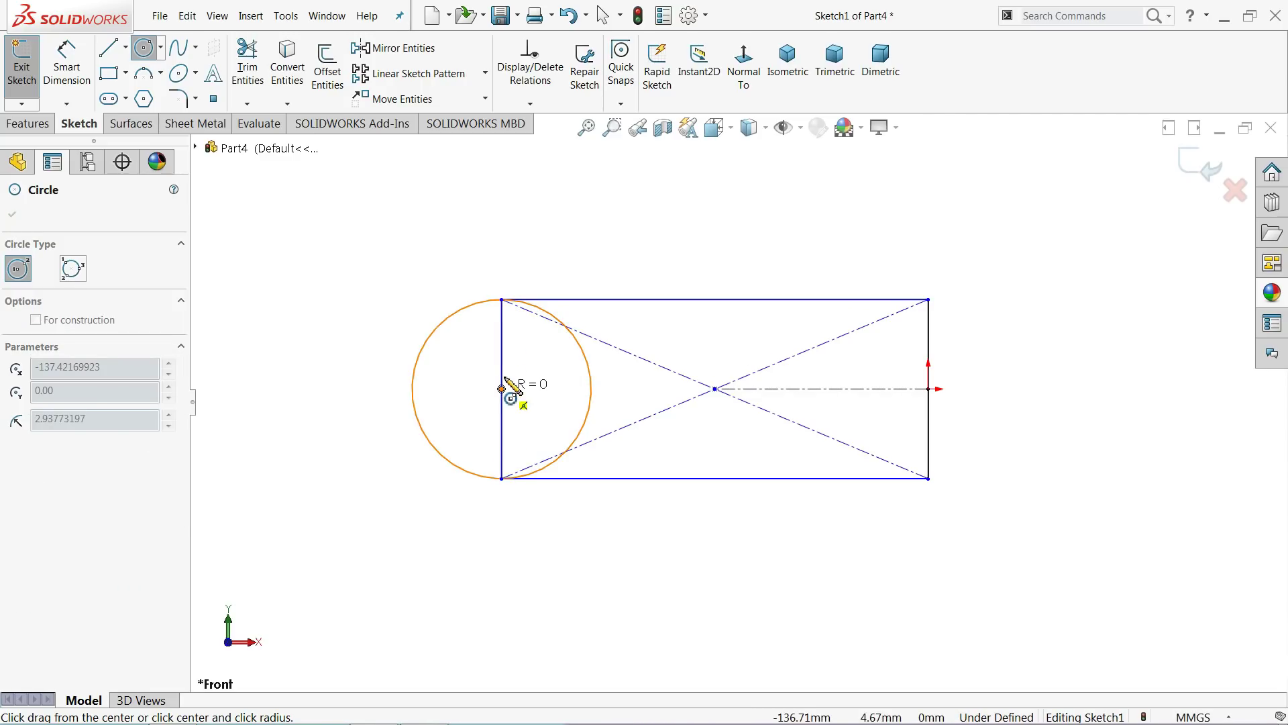
click(507, 334)
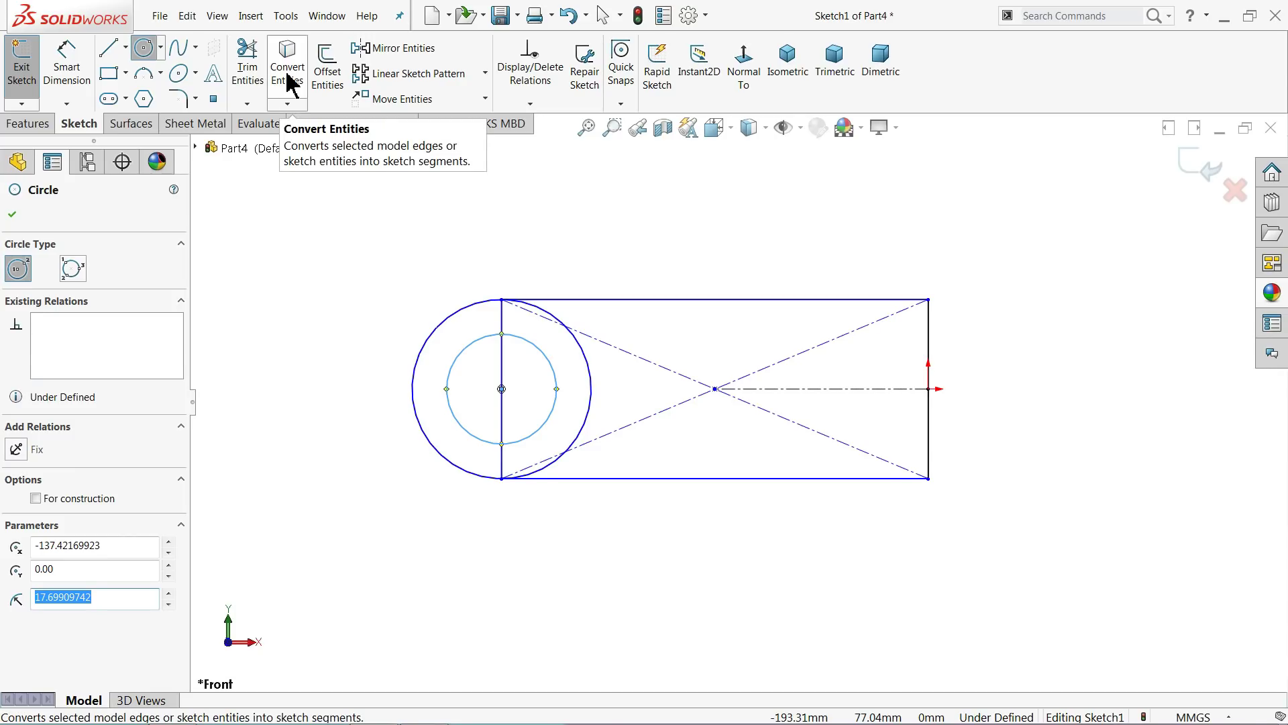
click(247, 73)
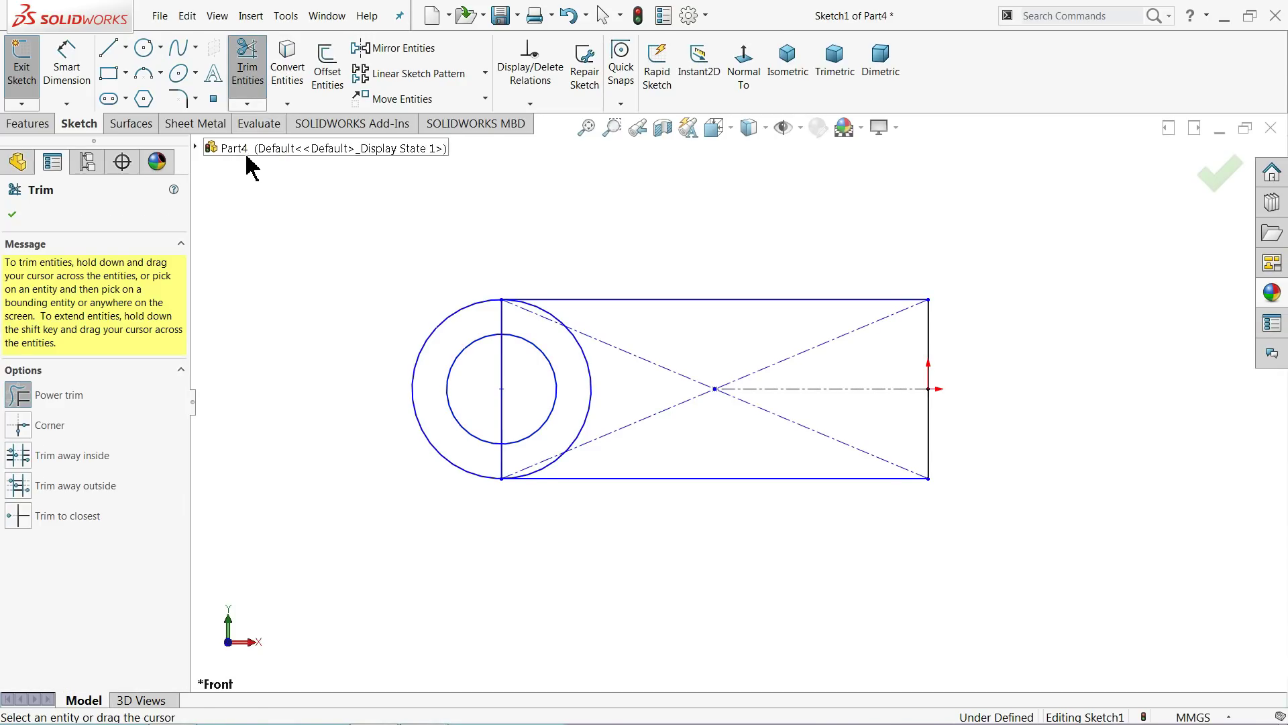
scroll(526, 403, down, 4)
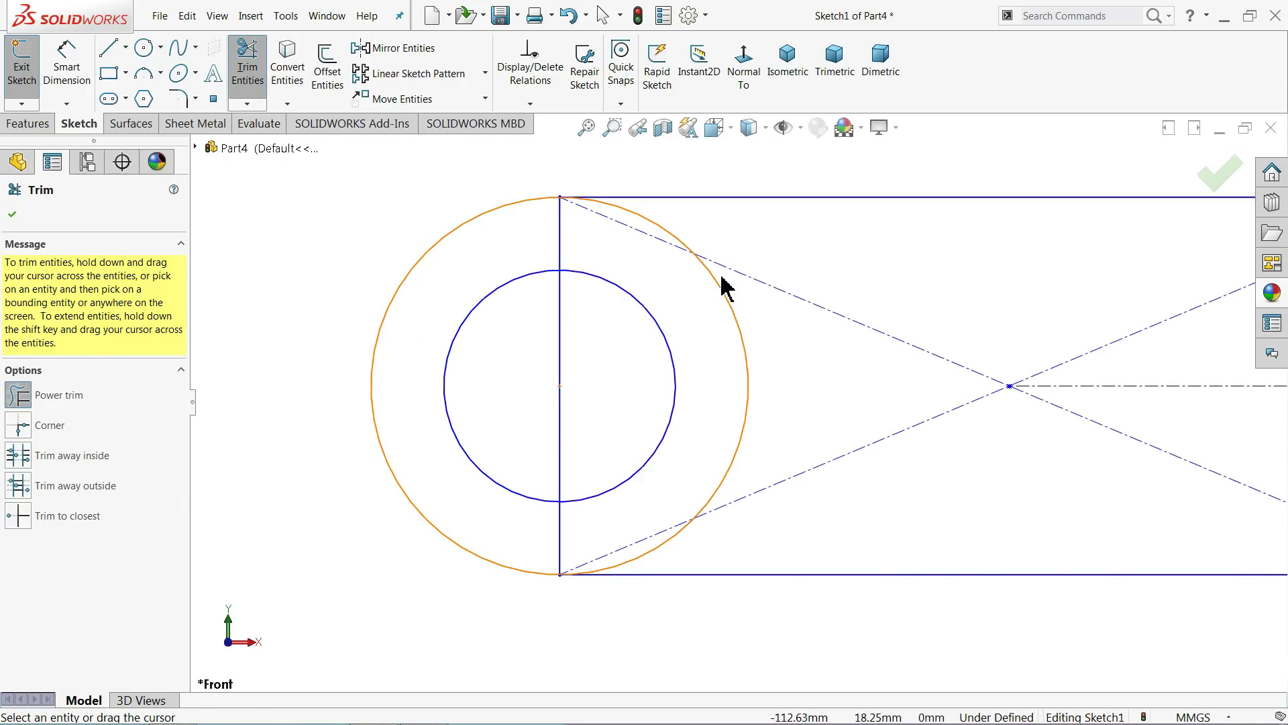
mouse_move(724, 232)
mouse_down()
mouse_move(699, 286)
mouse_move(700, 228)
mouse_move(658, 253)
mouse_move(559, 261)
mouse_up()
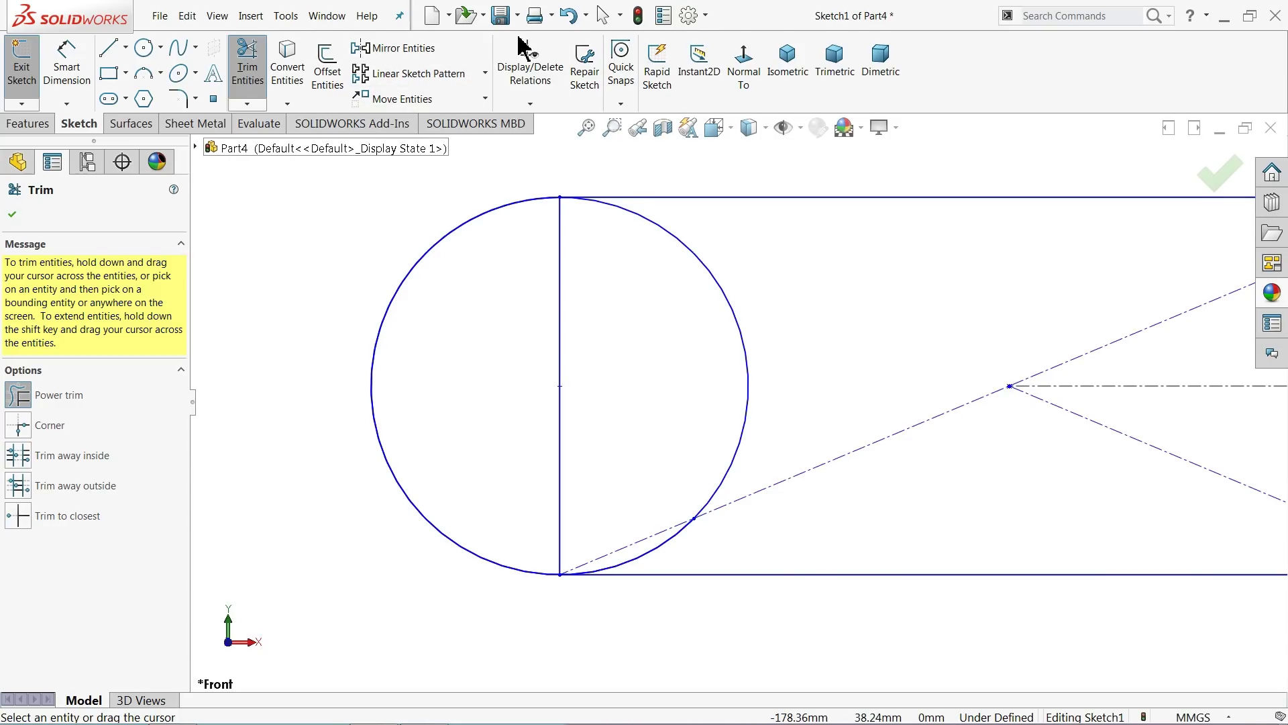
click(568, 14)
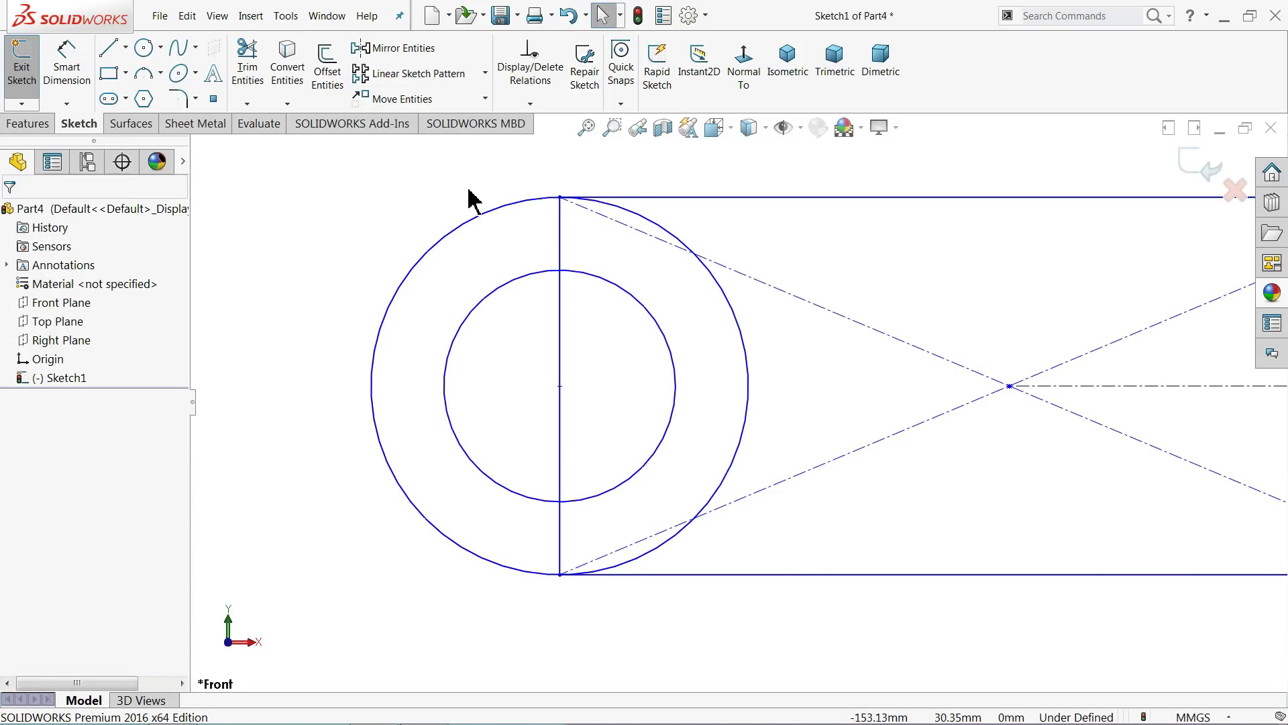
Step: Trim away the inner circle, the rectangle's left edge, the outer circle's right half and the lower-left diagonal segment
click(247, 76)
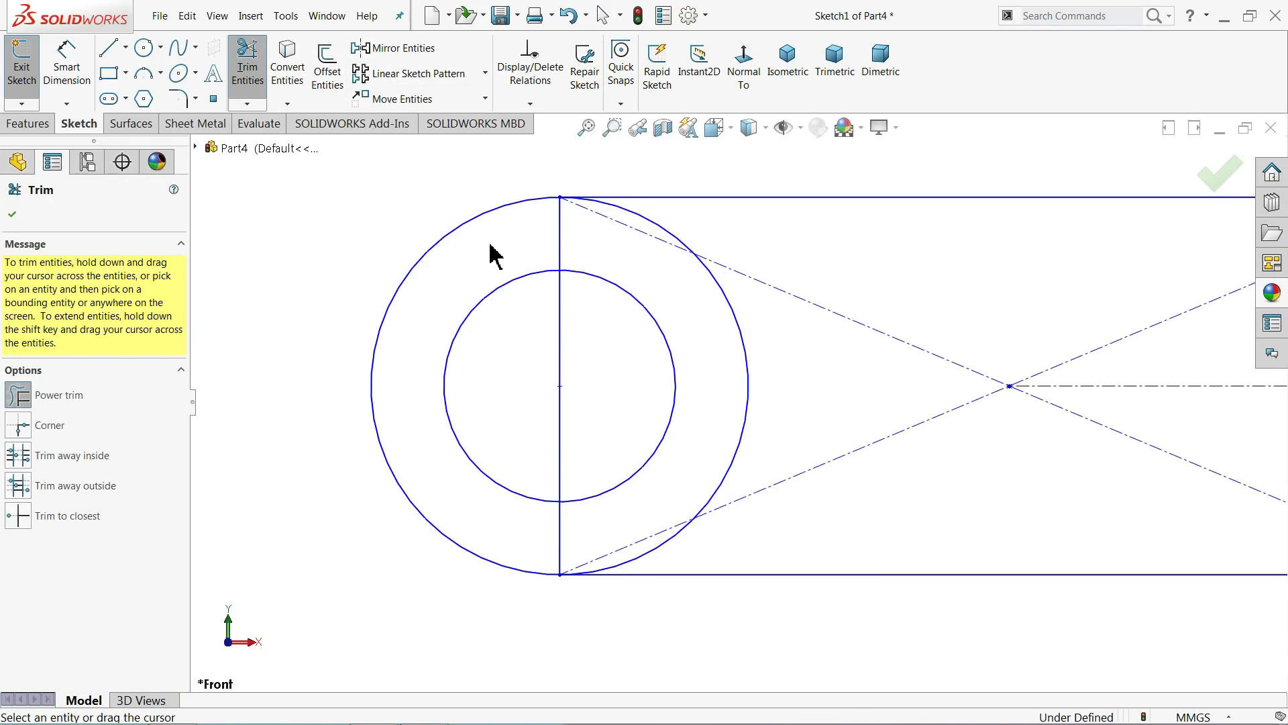
drag(573, 257, 557, 358)
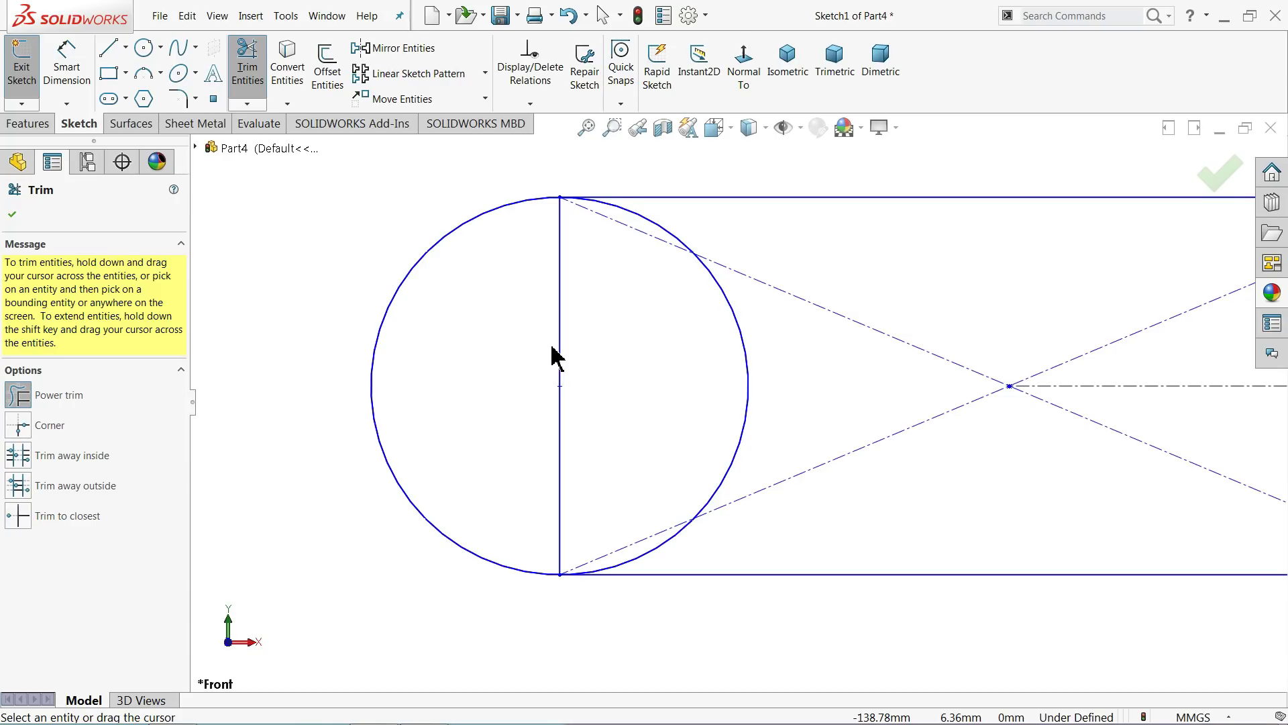
drag(537, 343, 583, 344)
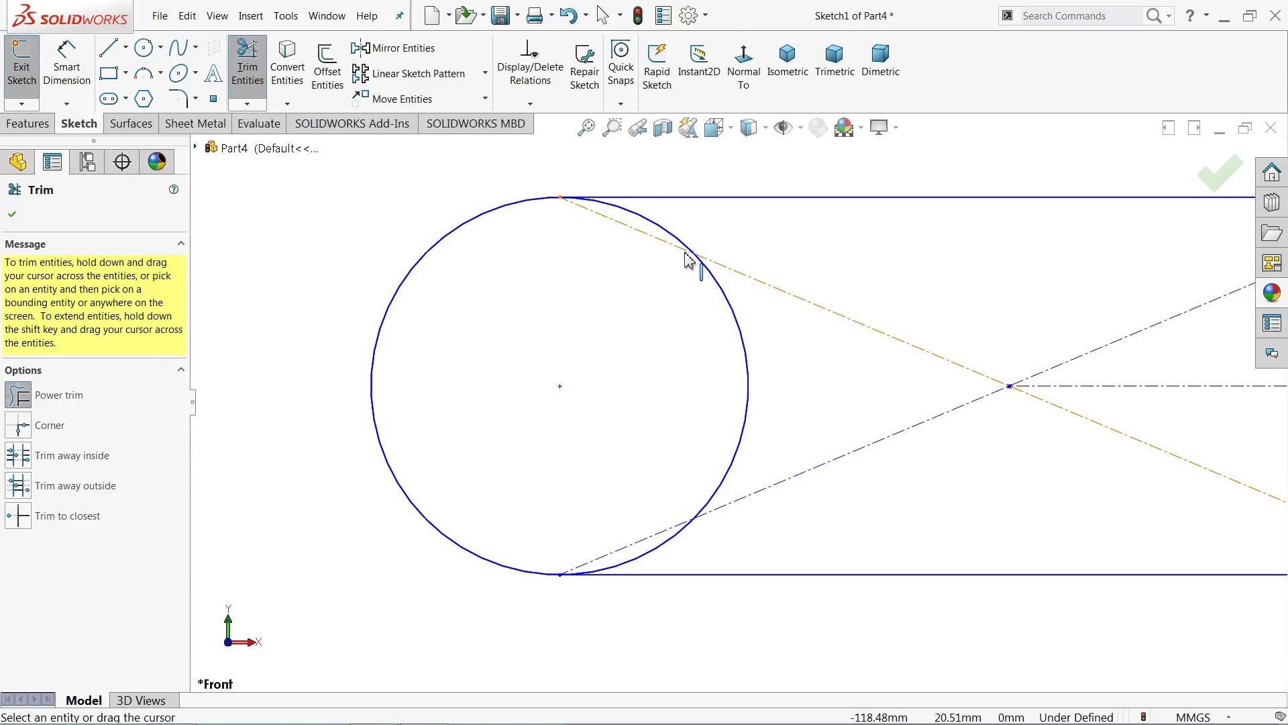
mouse_move(727, 238)
mouse_down()
mouse_move(673, 254)
mouse_move(776, 311)
mouse_move(716, 322)
mouse_up()
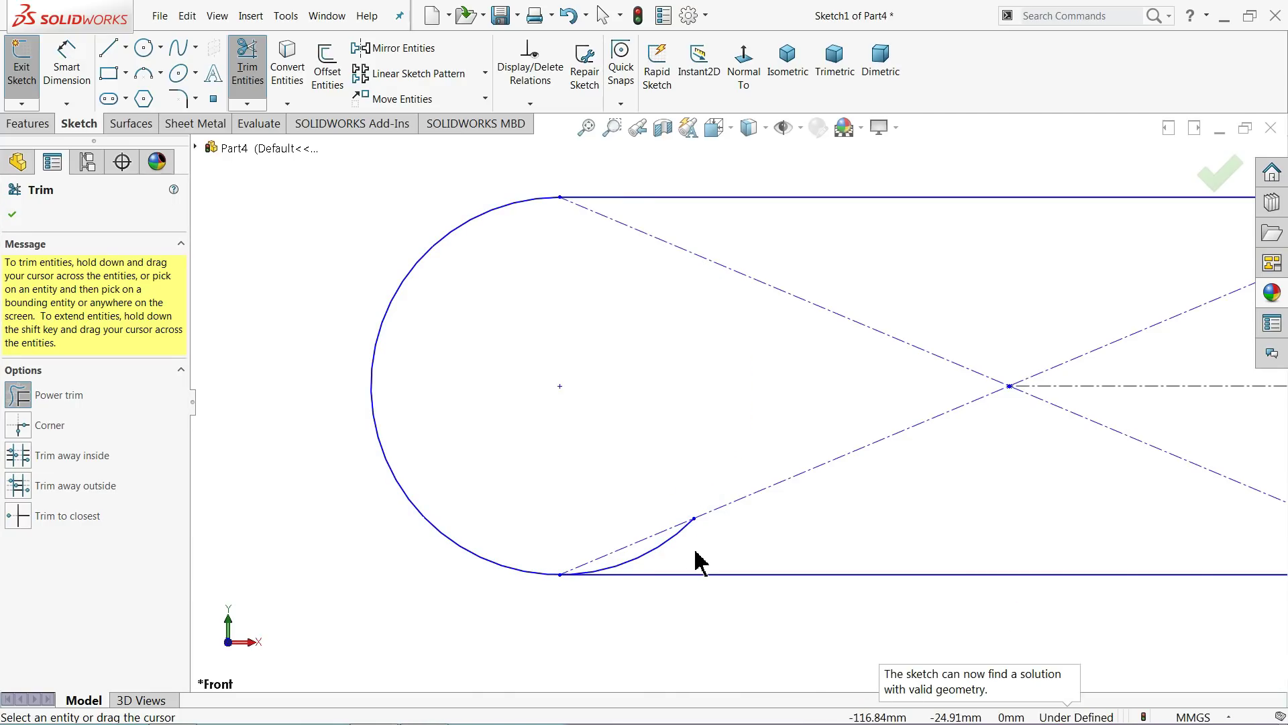
drag(699, 555, 658, 526)
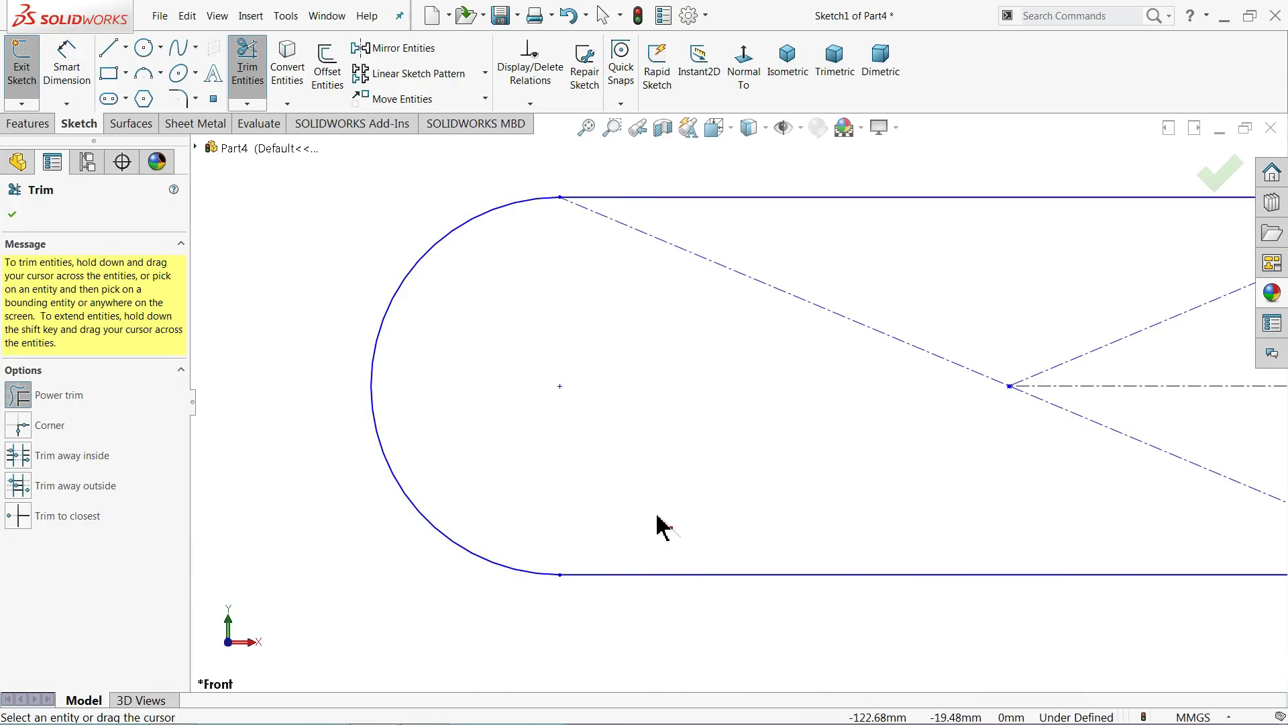
click(12, 216)
Step: Sketch a circle with a radius of about 17 mm, concentric with the rounded left end
click(144, 48)
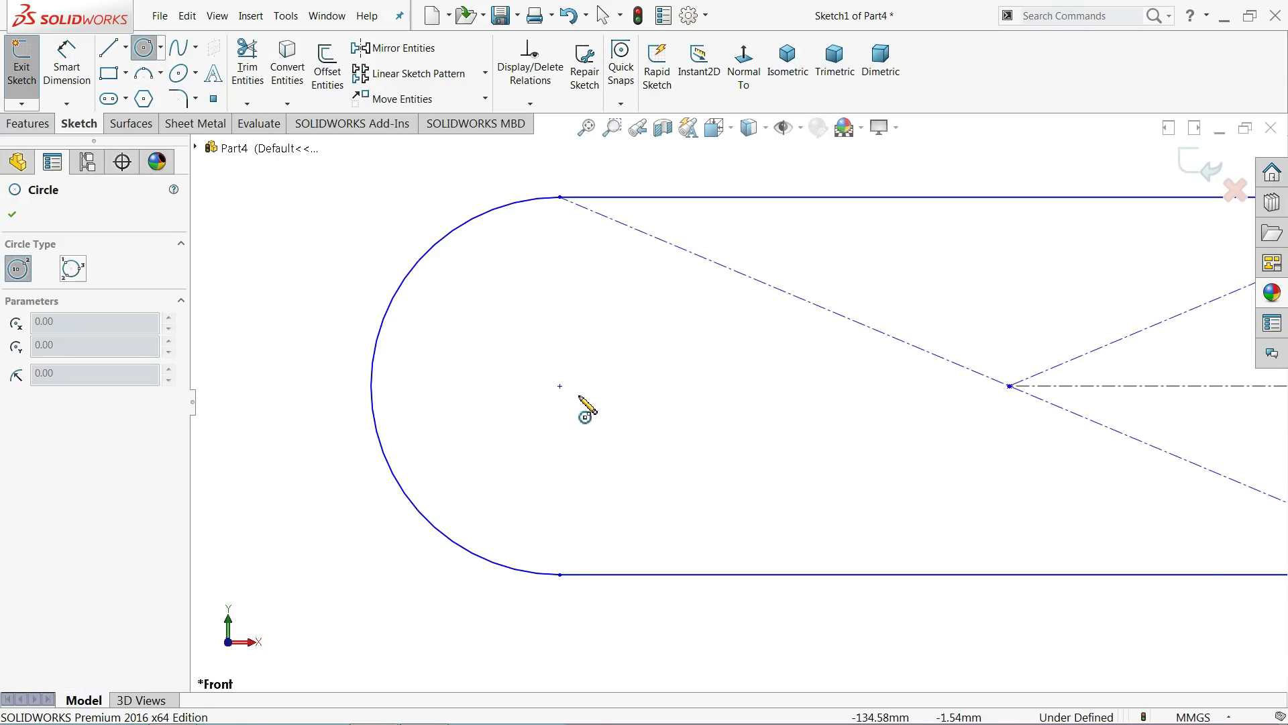
drag(559, 386, 542, 275)
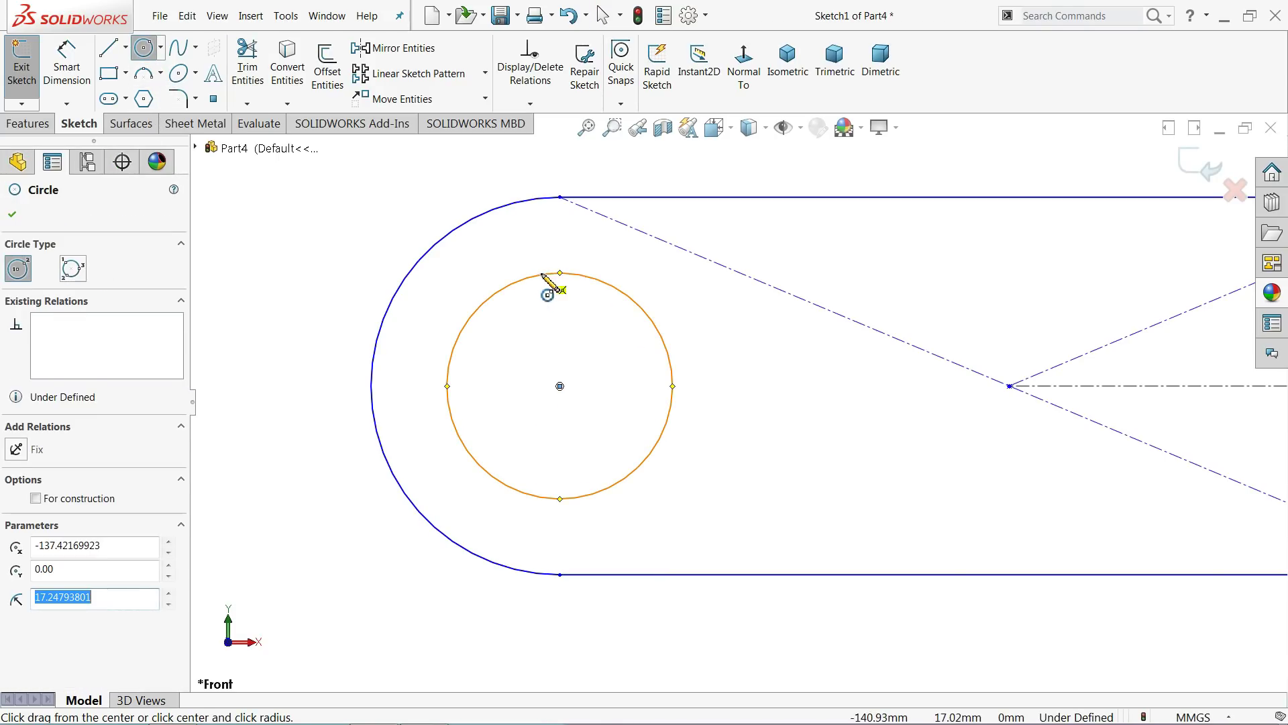
scroll(521, 373, up, 3)
scroll(1050, 451, down, 2)
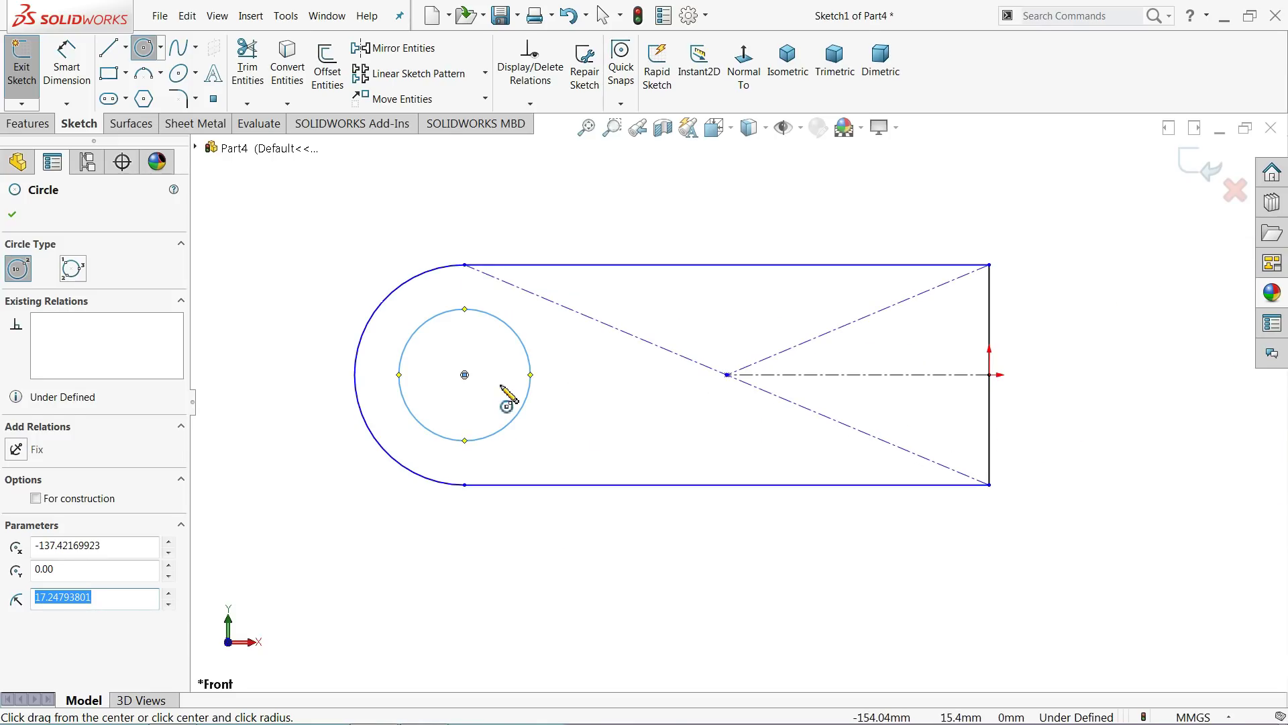
Step: Dimension the horizontal distance between the circle's center and the origin
click(71, 93)
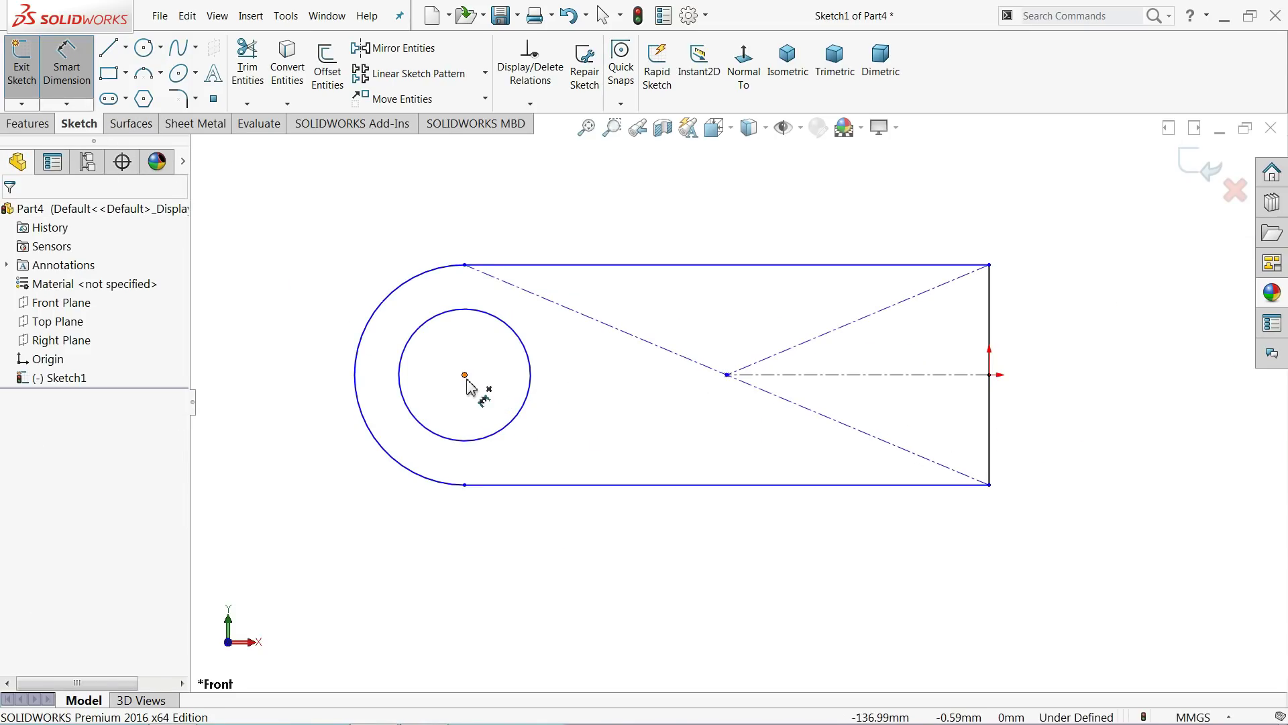
click(728, 374)
click(464, 374)
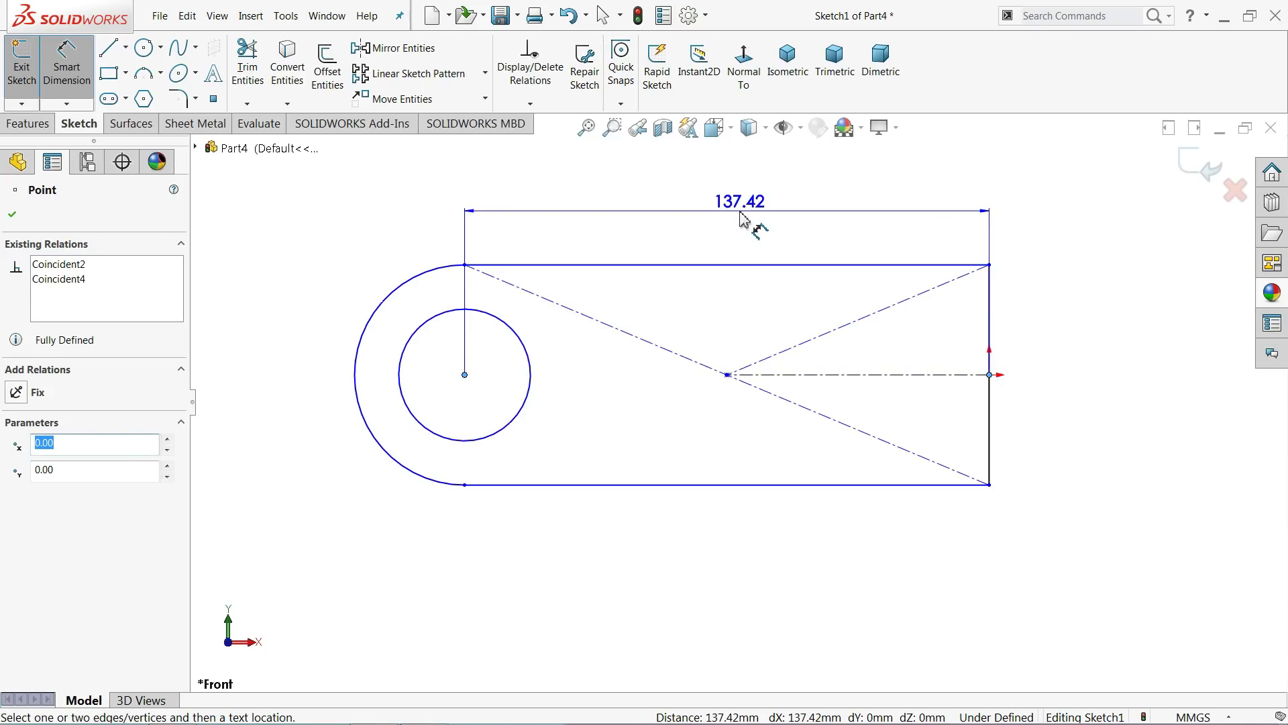
Step: Dimension the distance from the circle's centre to the origin on the opposite straight edge as 14 mm
click(744, 219)
text(14)
click(660, 214)
Step: Dimension the height of the vertical edge through the origin as 7 mm and finish dimensioning
click(991, 326)
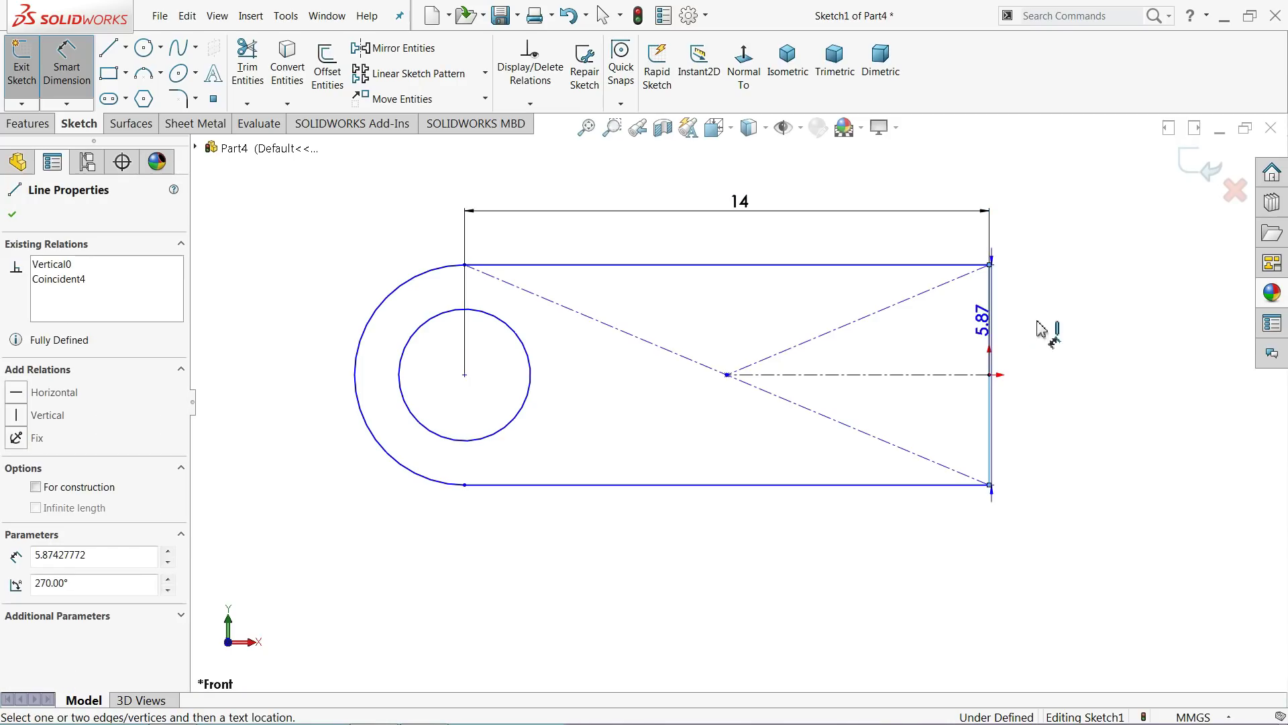
click(1061, 336)
key(Return)
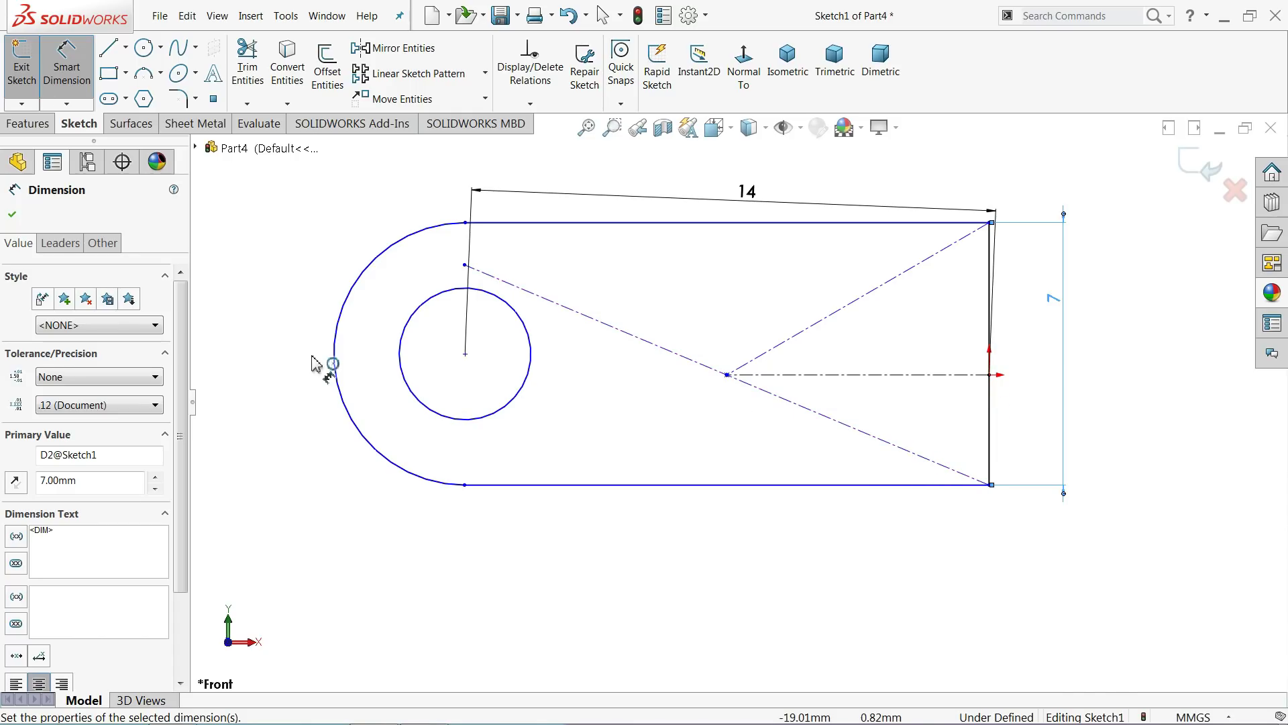
click(12, 214)
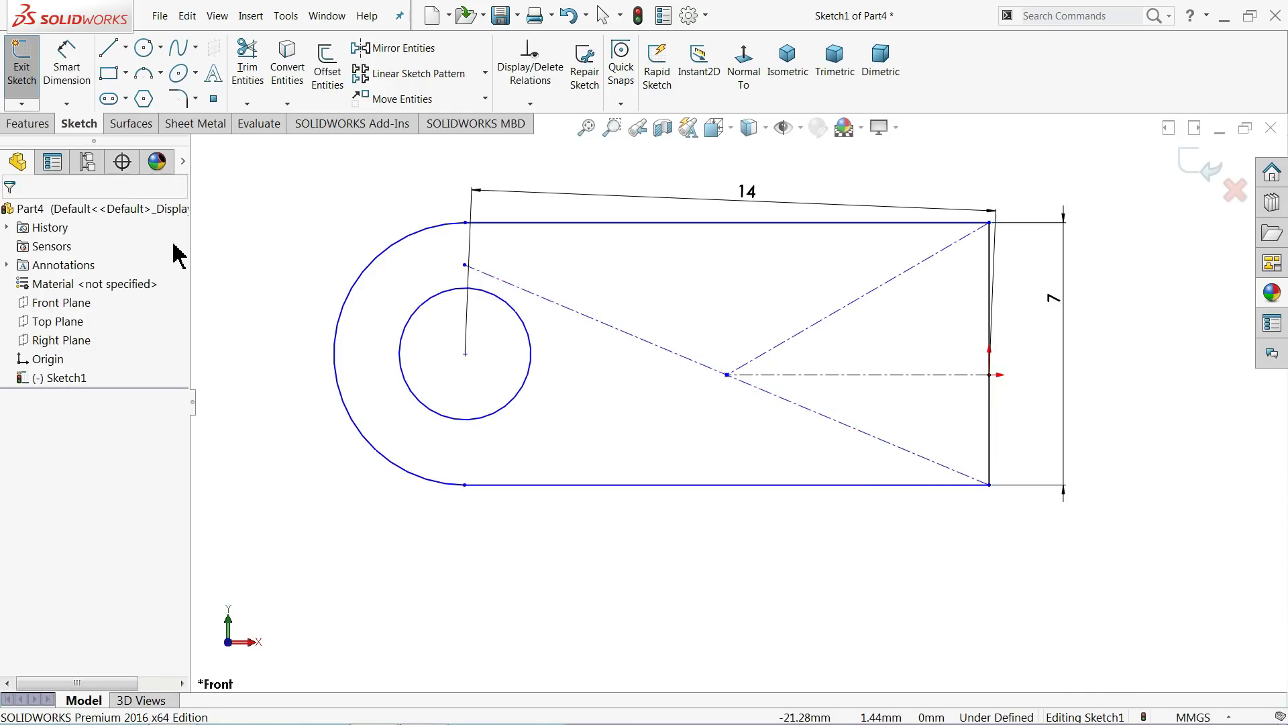
Step: Reposition the 14 mm dimension inside the profile, just below the horizontal centerline
click(765, 222)
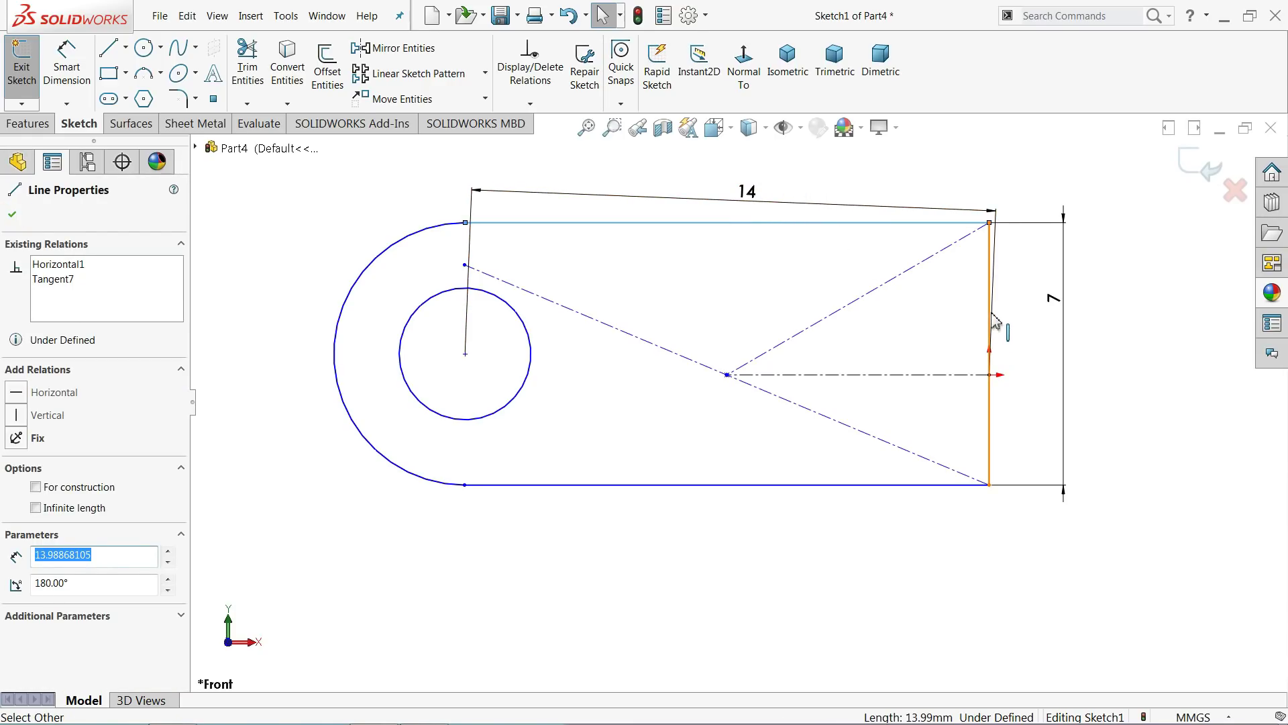
scroll(993, 282, down, 2)
scroll(967, 279, up, 2)
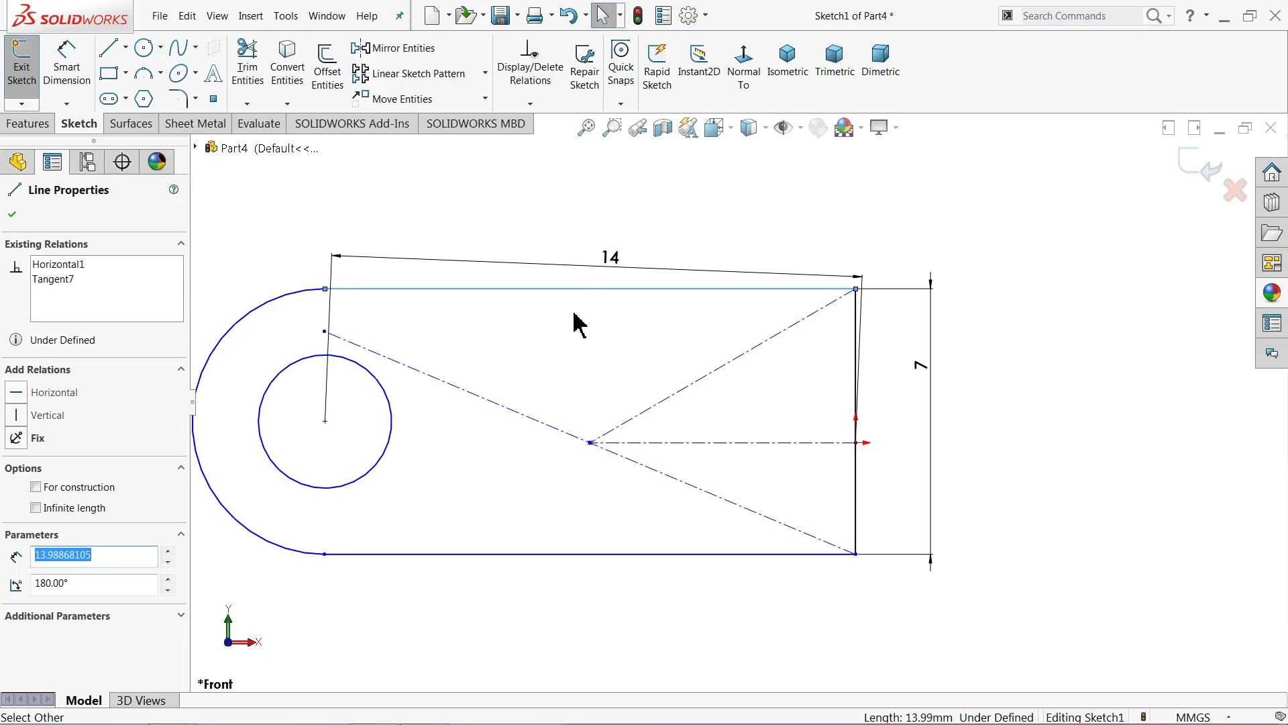
drag(612, 261, 599, 469)
key(z)
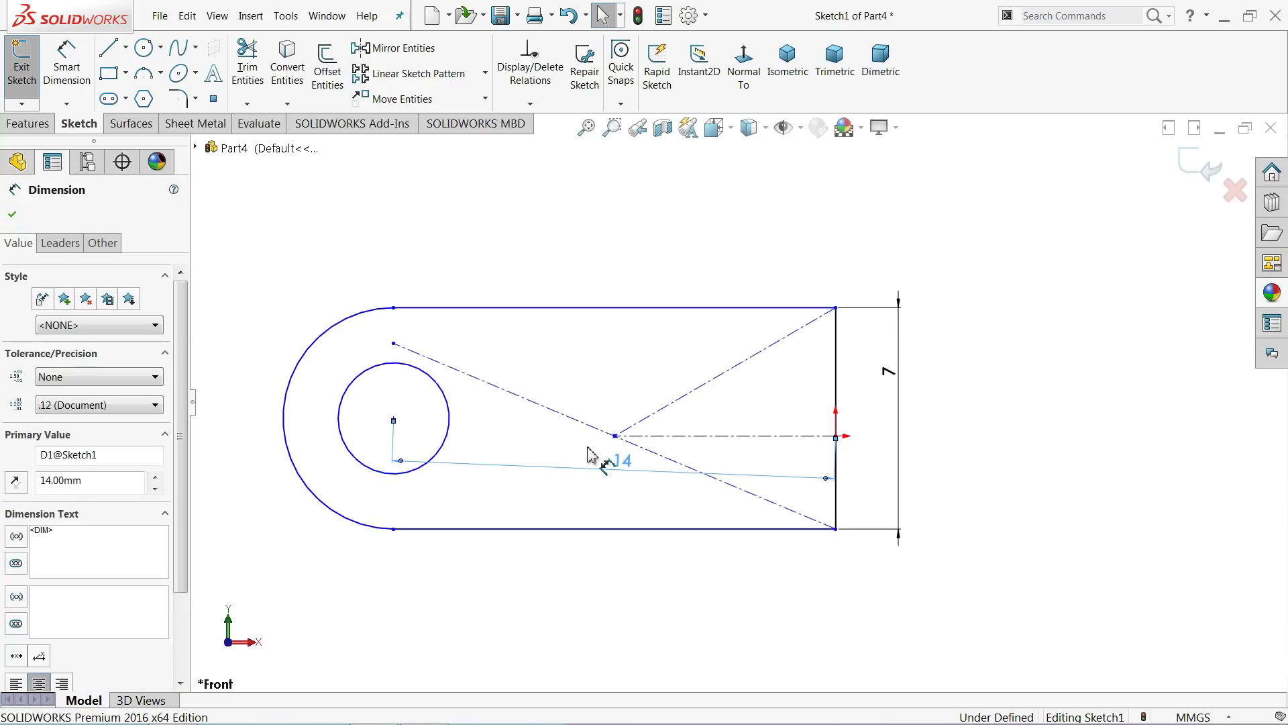
click(571, 245)
scroll(436, 375, down, 2)
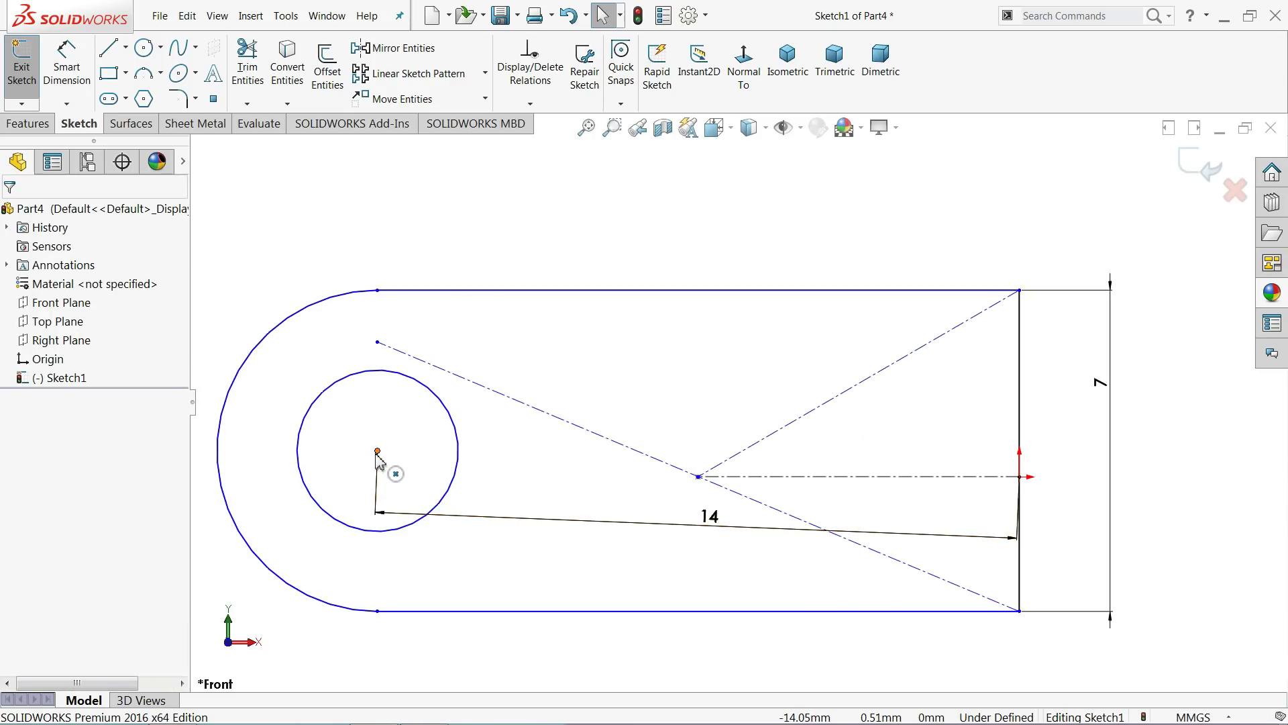
Step: Add a horizontal relation between the circle's centre and the centerline endpoint at the origin
click(377, 452)
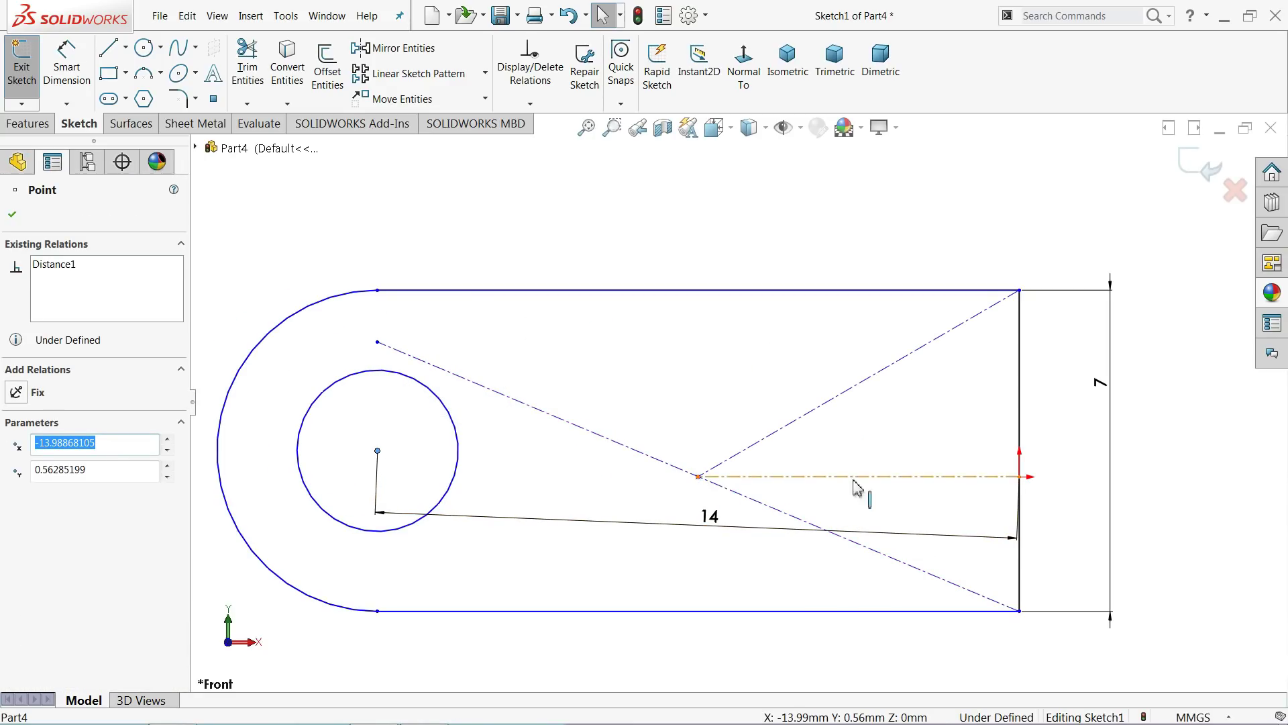
ctrl+click(1020, 477)
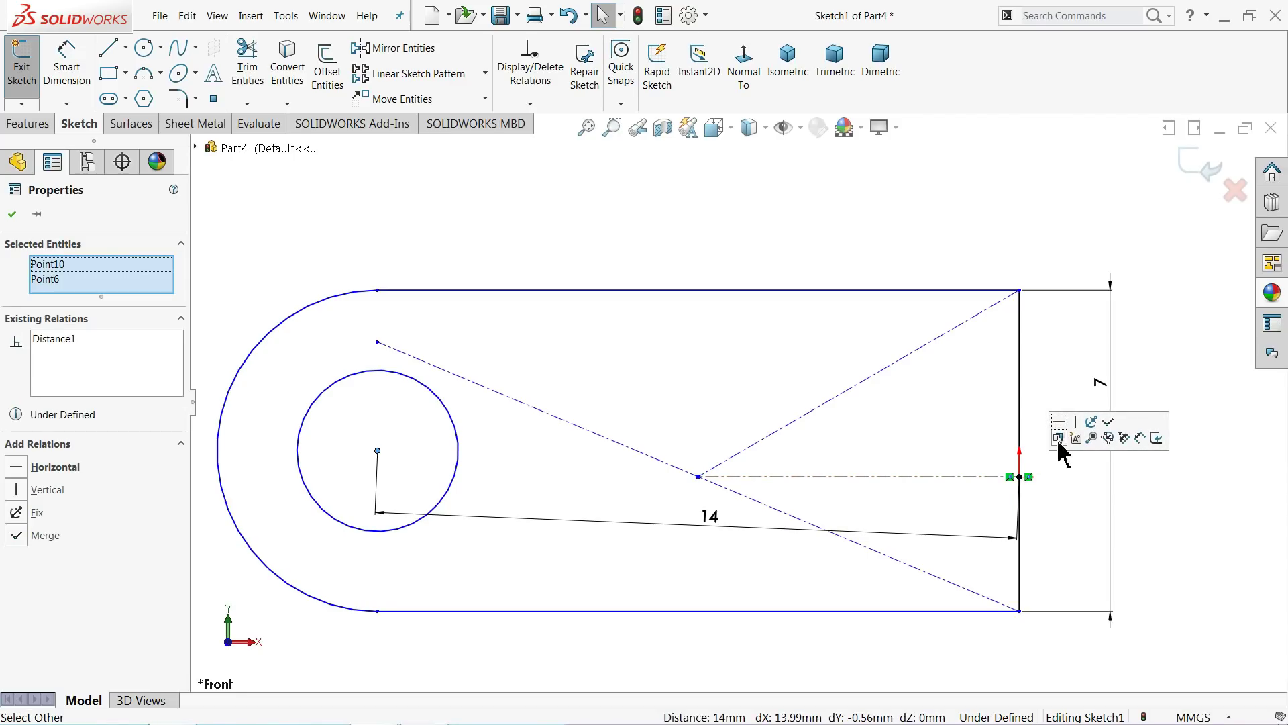
click(1060, 422)
click(885, 262)
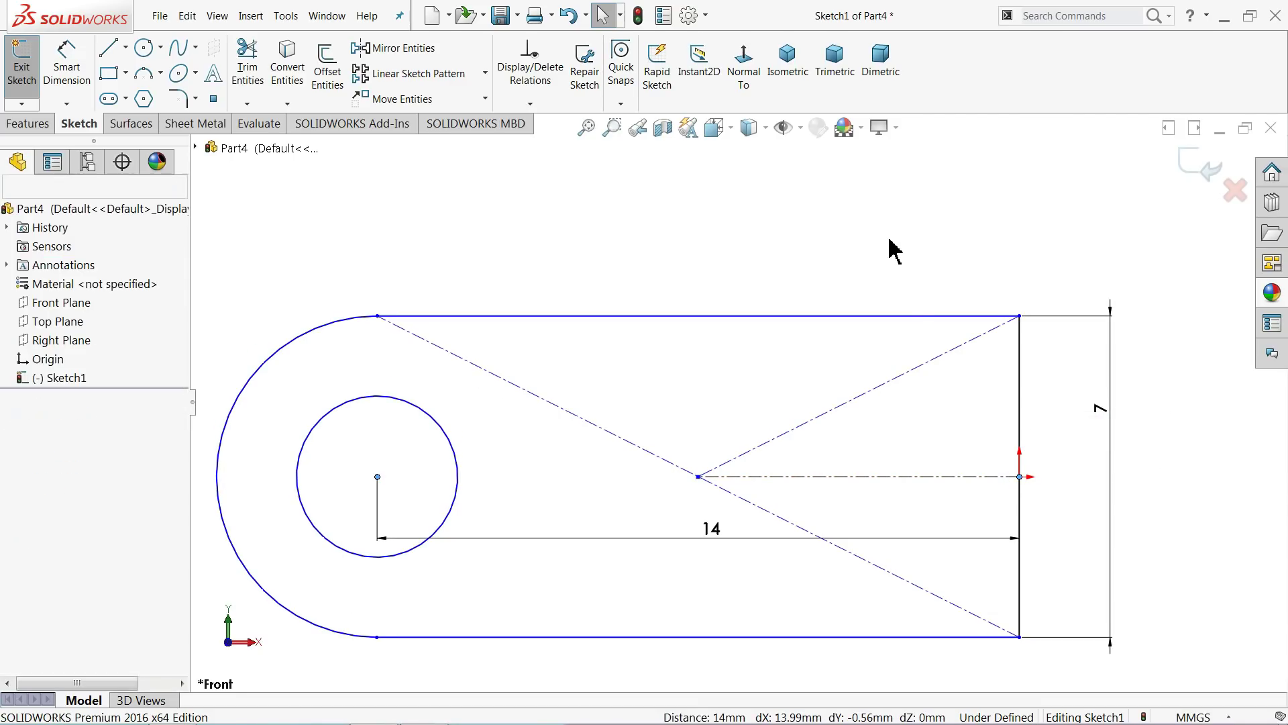
Step: Reposition the 14 mm dimension above the profile's upper horizontal edge
key(z)
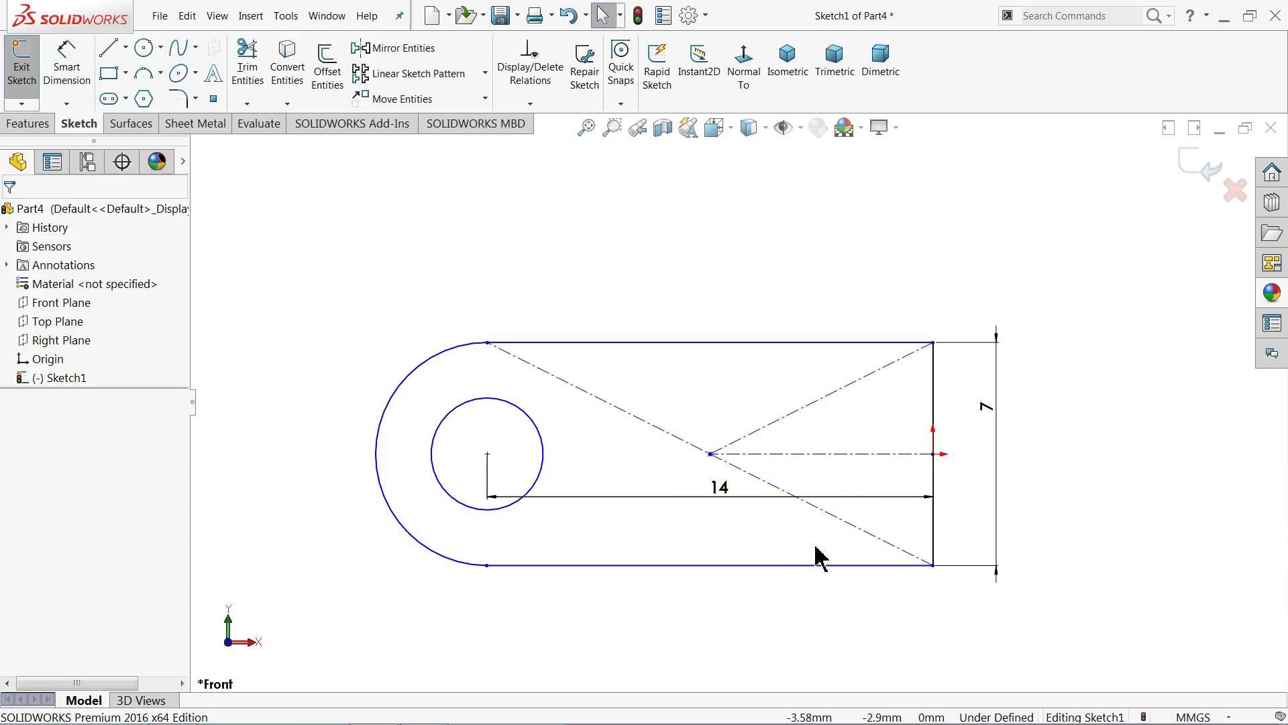
scroll(832, 566, down, 1)
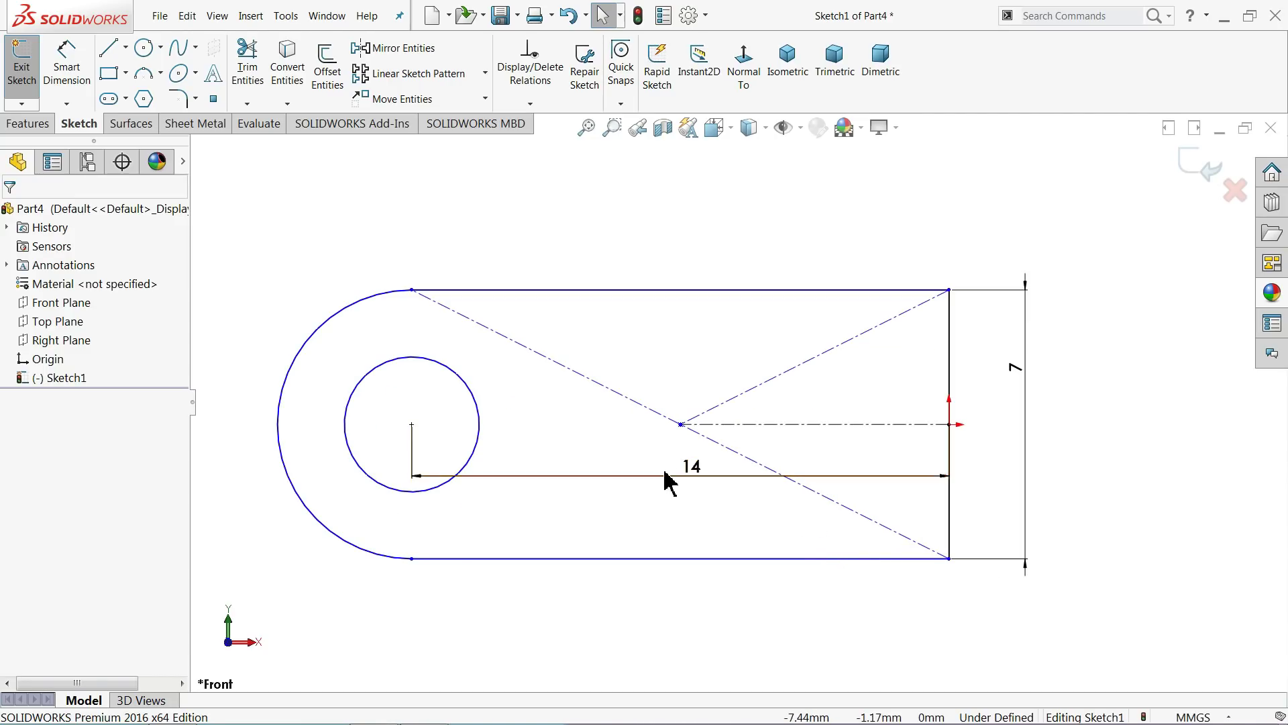
drag(694, 473, 701, 198)
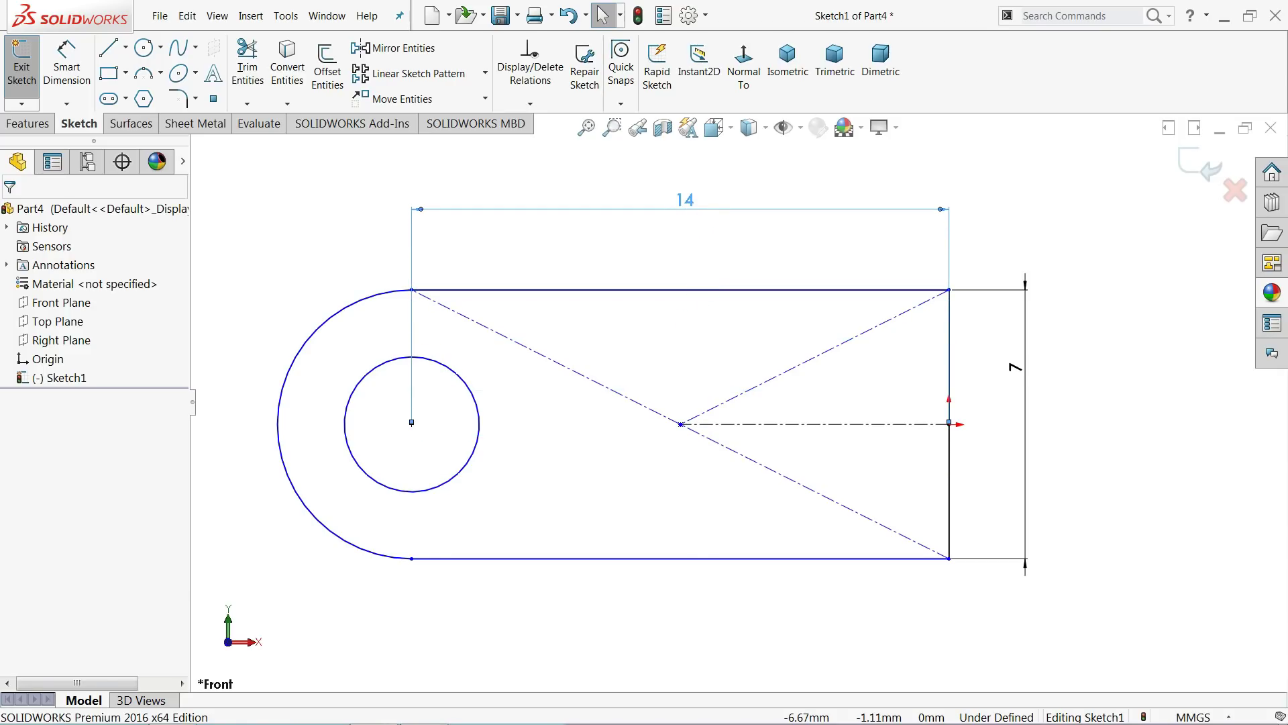
key(z)
scroll(715, 506, down, 2)
click(325, 251)
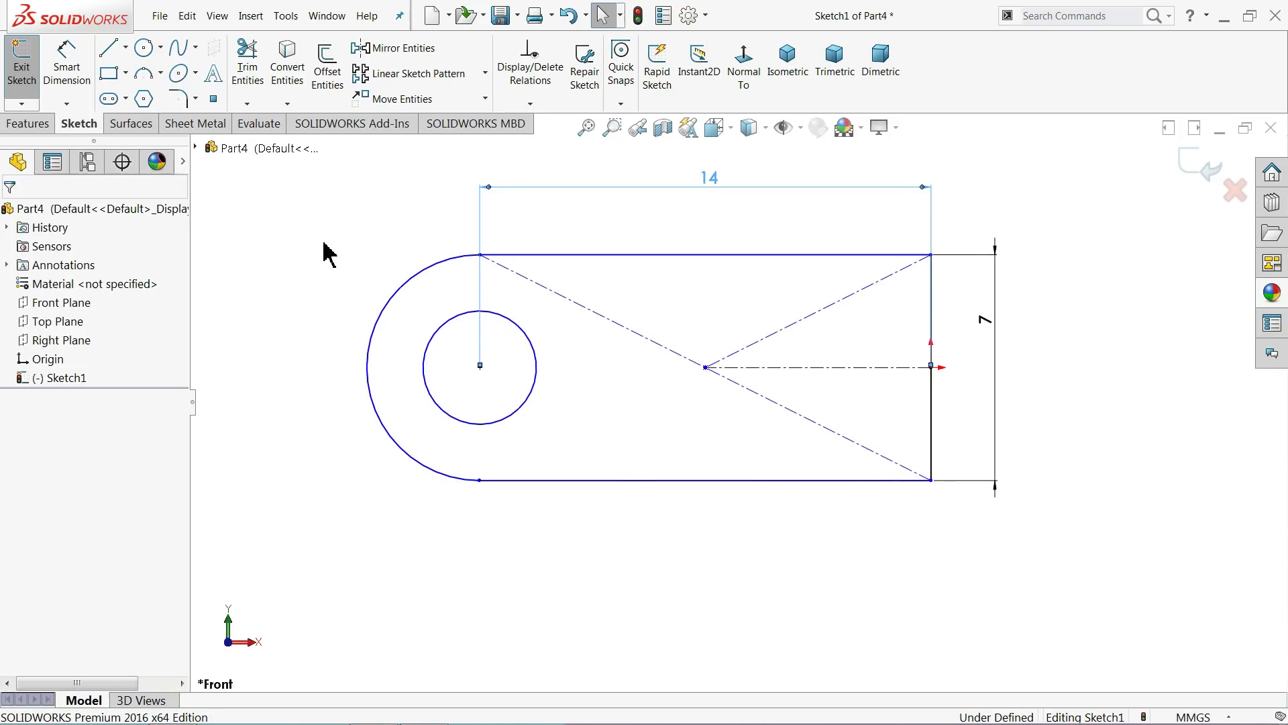
Step: Dimension the radius of the rounded end arc, accepting 3.50 mm
click(67, 67)
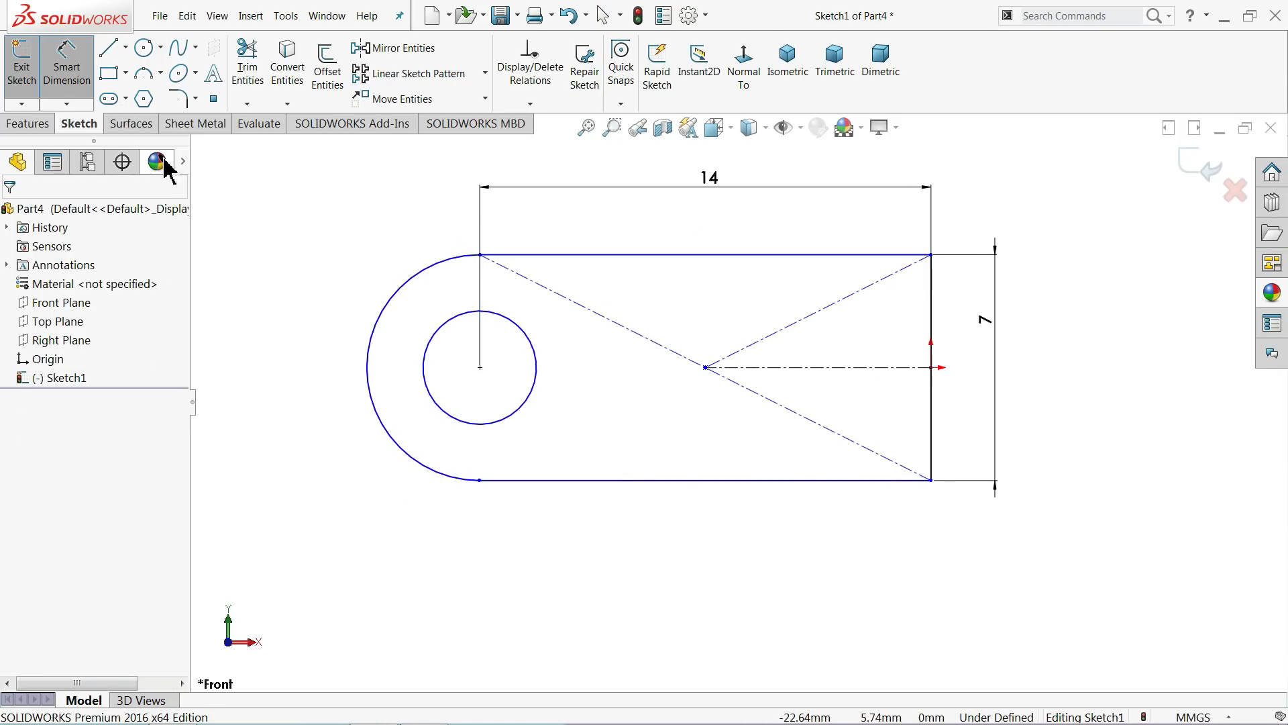
click(369, 389)
click(295, 389)
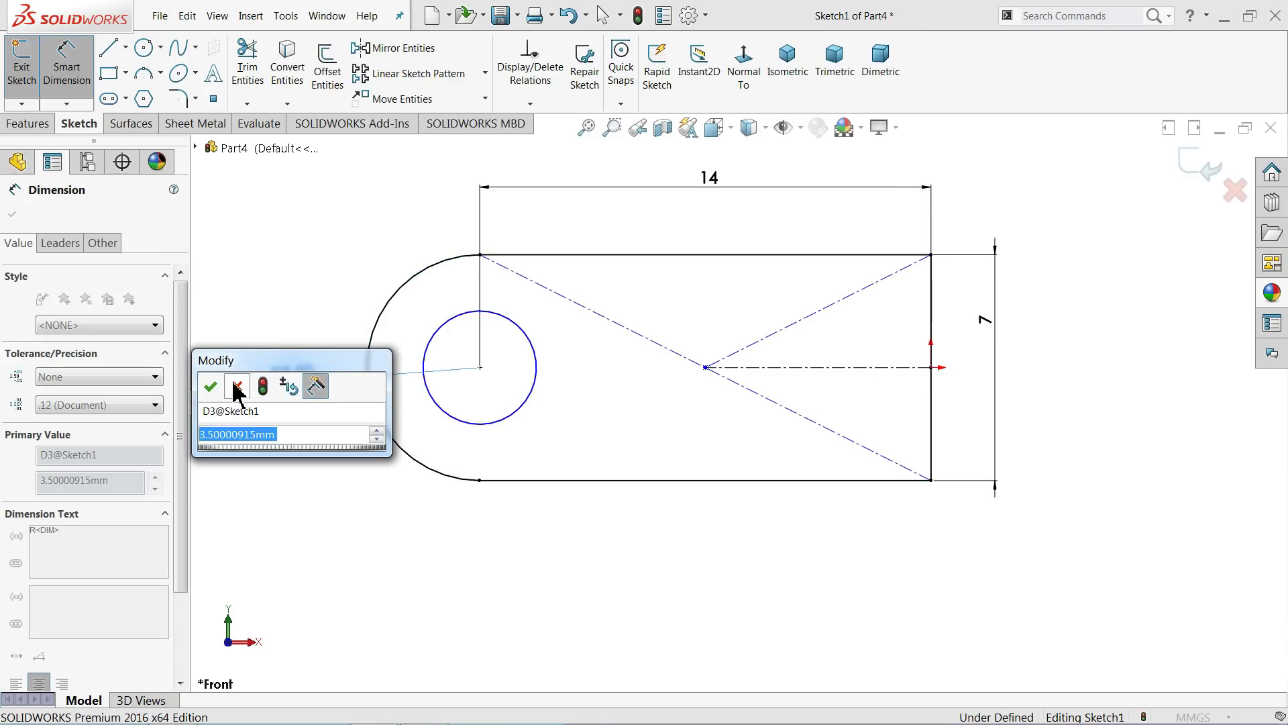
click(210, 384)
Step: Dimension the inner circle's diameter as 4 mm and finish dimensioning
click(527, 412)
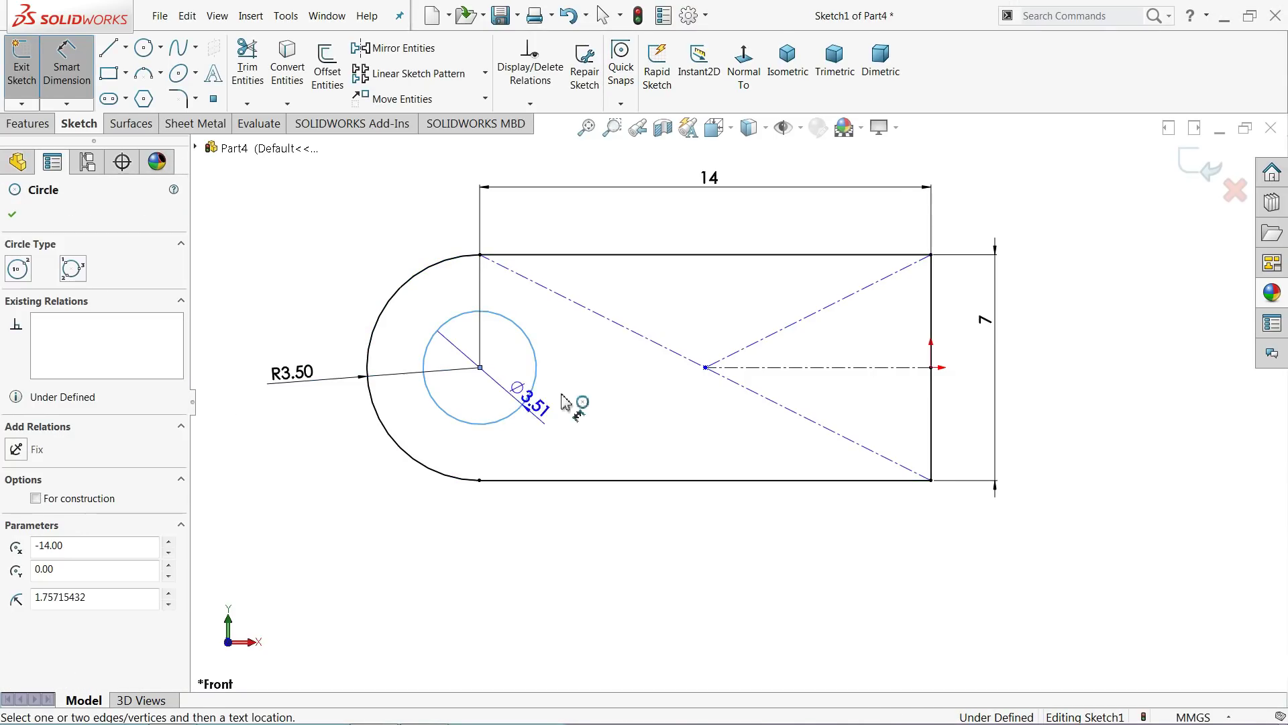
click(358, 473)
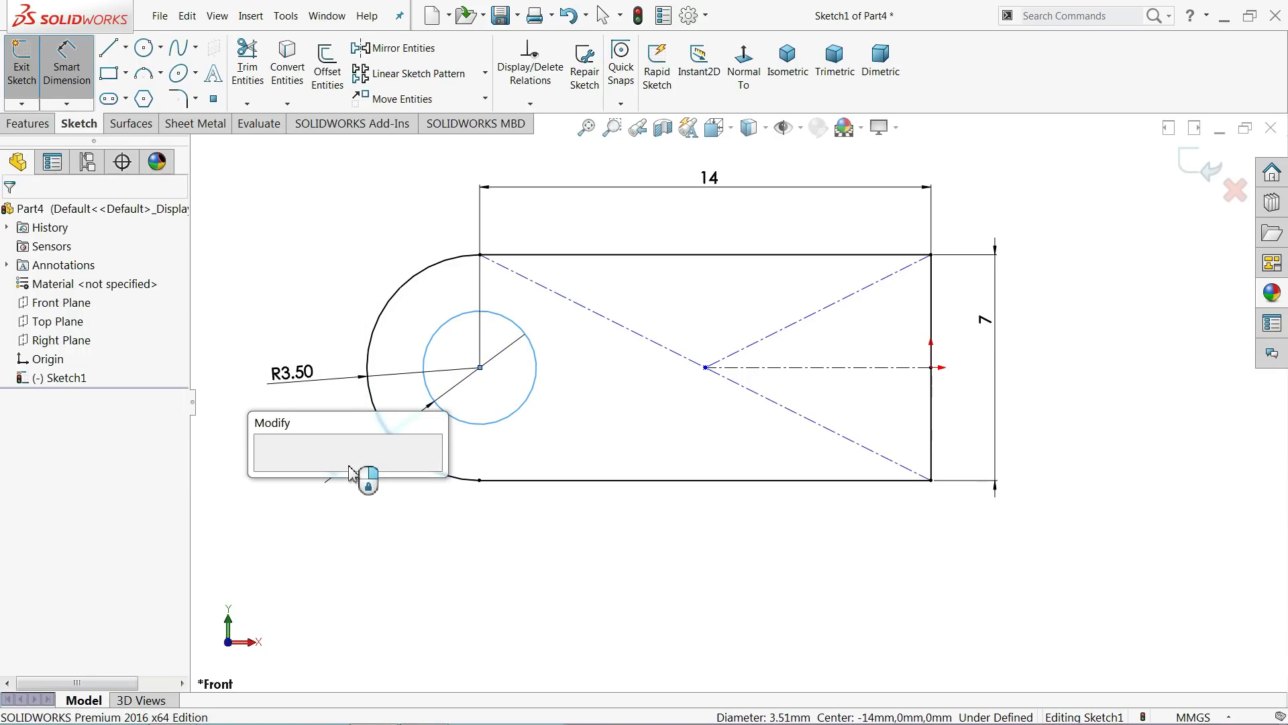
text(4)
key(Return)
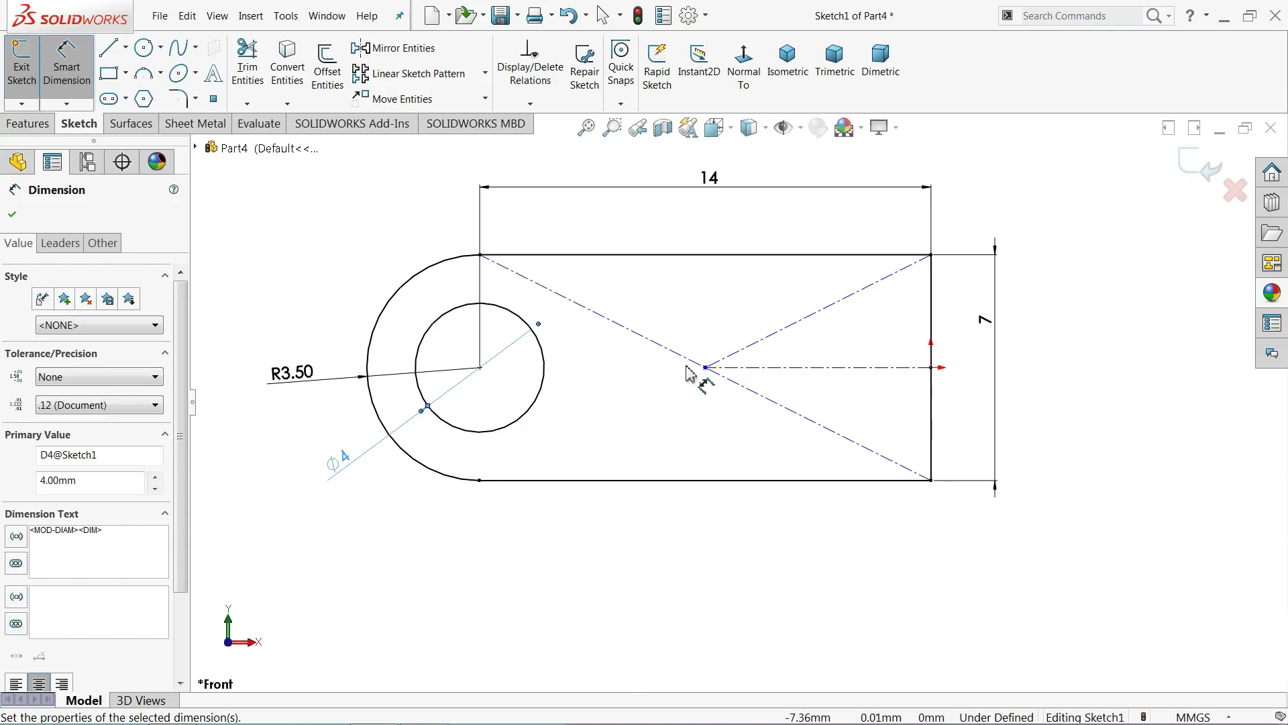
click(4, 218)
Step: Delete the diagonal construction lines inside the profile, keeping the horizontal centerline
click(745, 389)
key(Delete)
click(747, 357)
key(Delete)
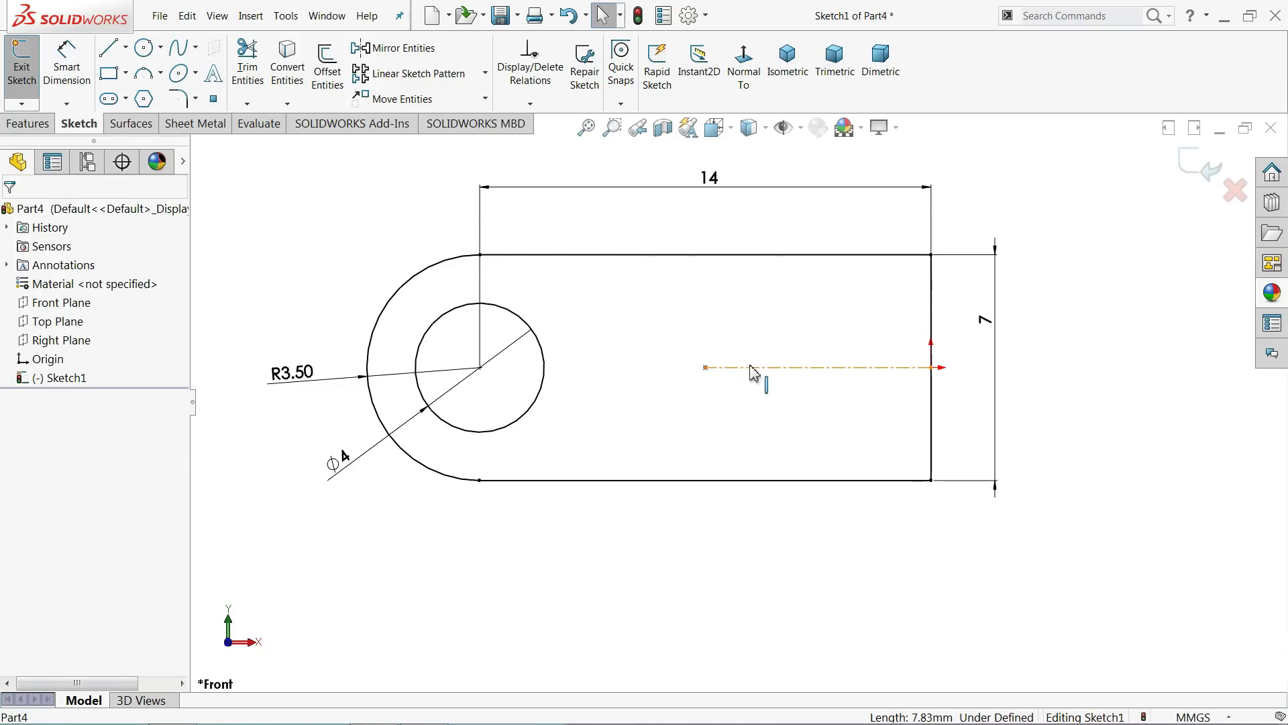
click(737, 377)
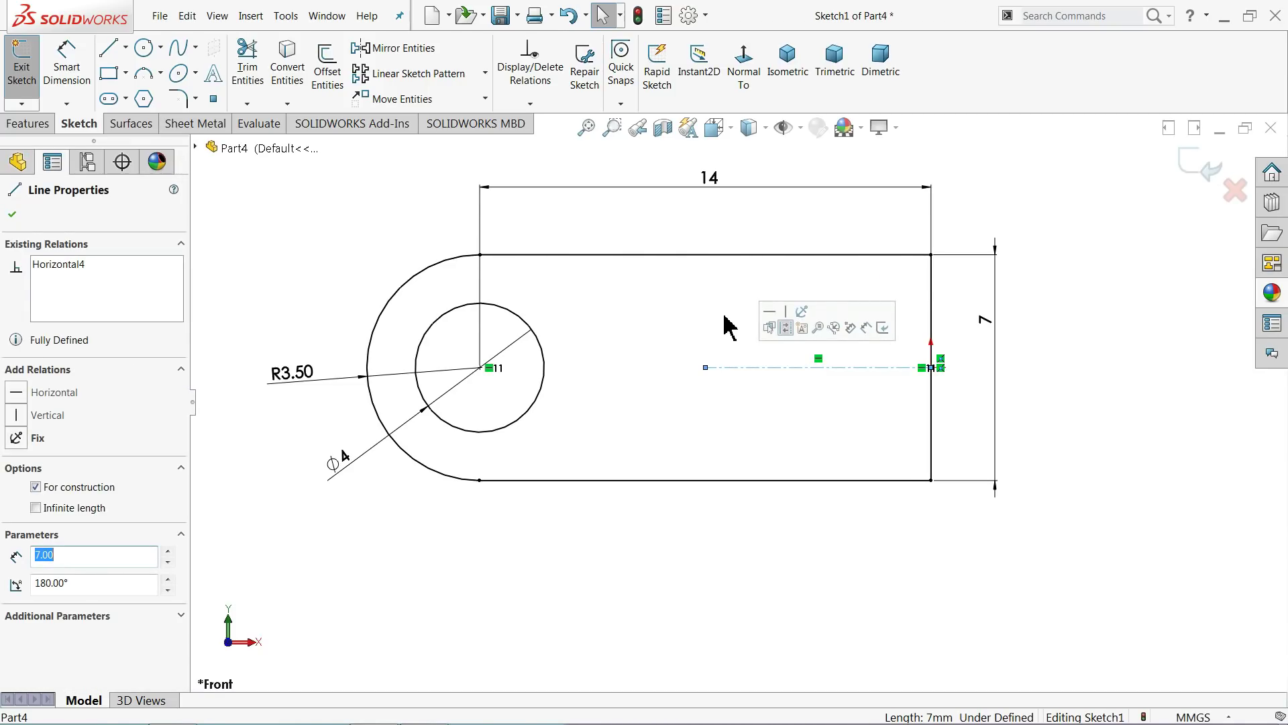
key(Escape)
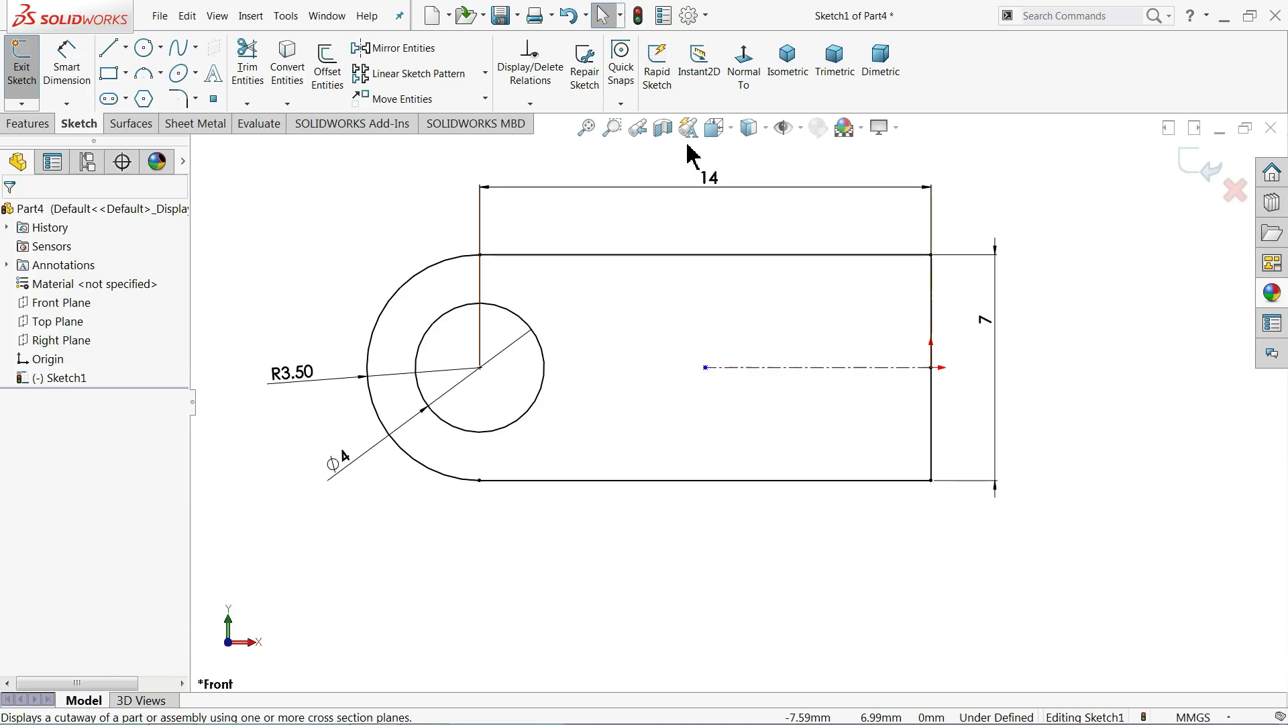
Step: Try Fully Define Sketch on all entities in the sketch, then undo it
click(530, 104)
click(564, 159)
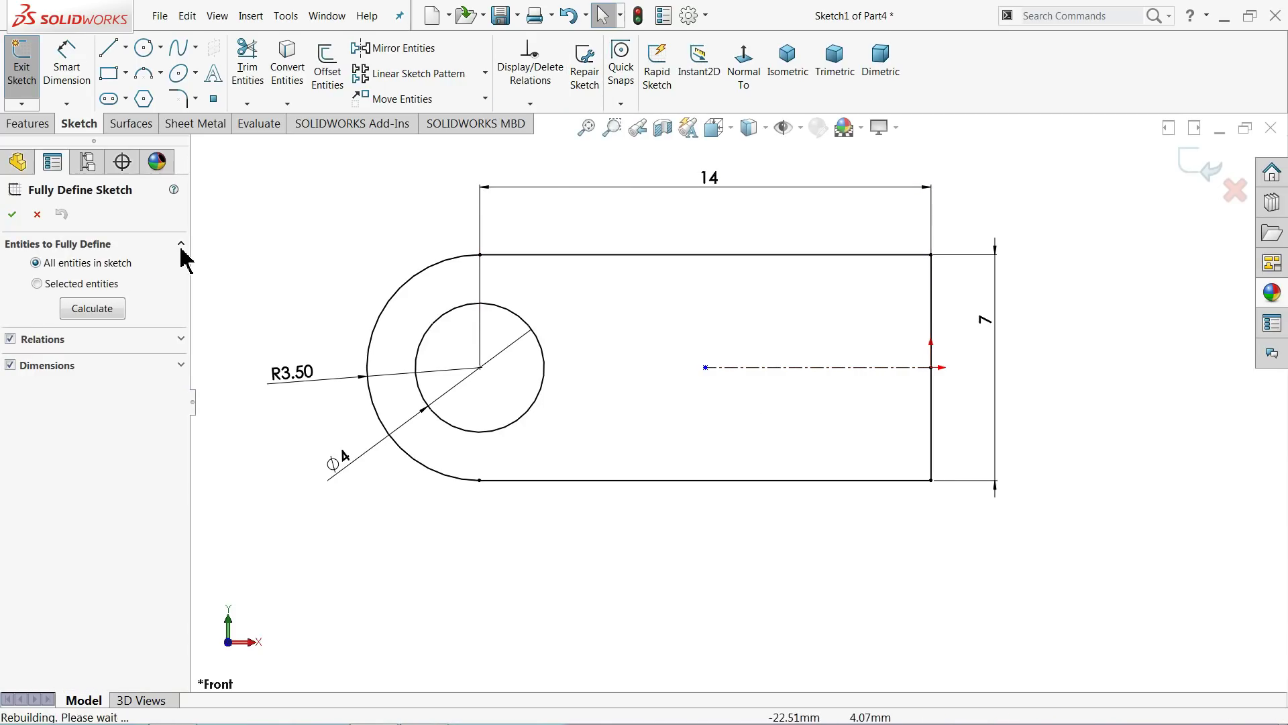
click(83, 310)
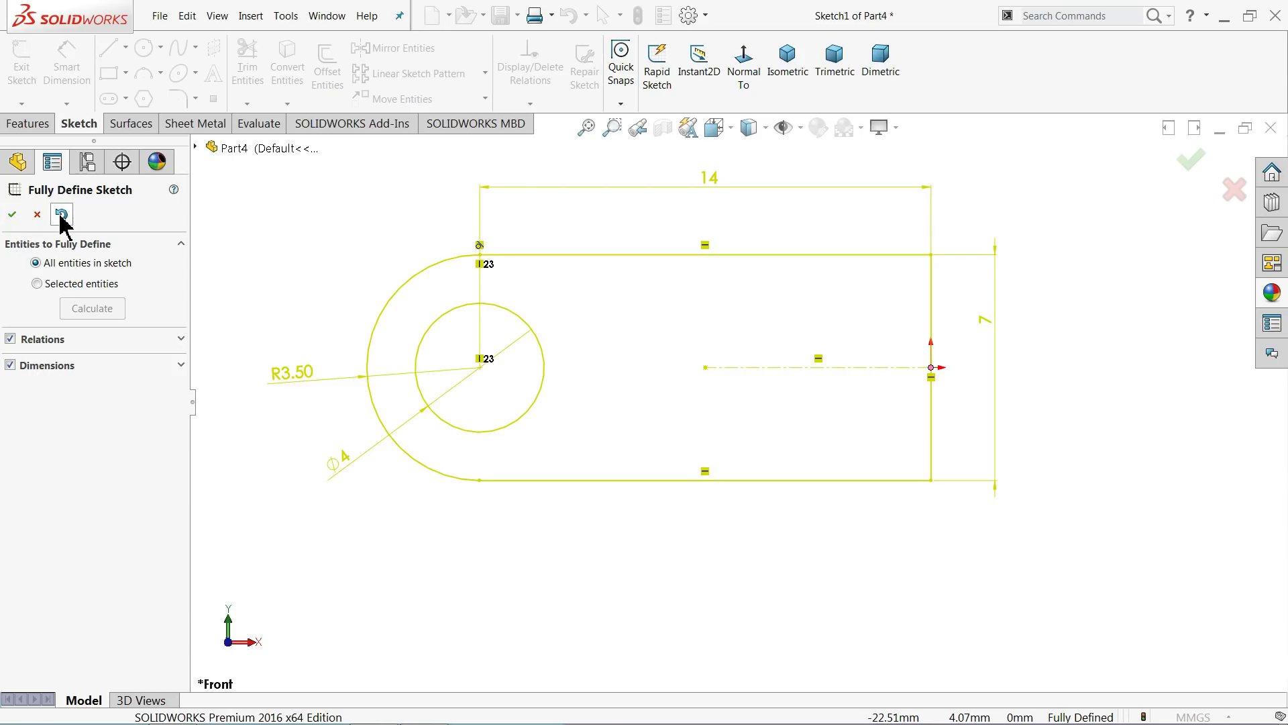
click(12, 214)
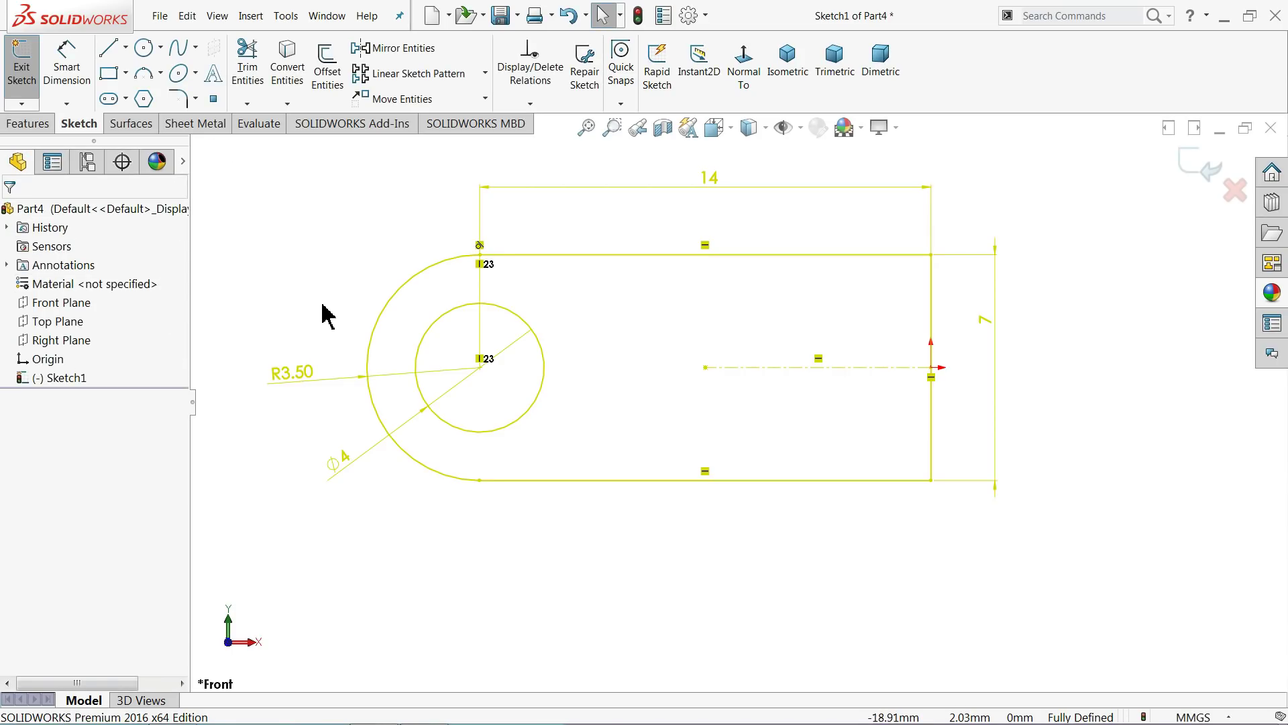
click(567, 15)
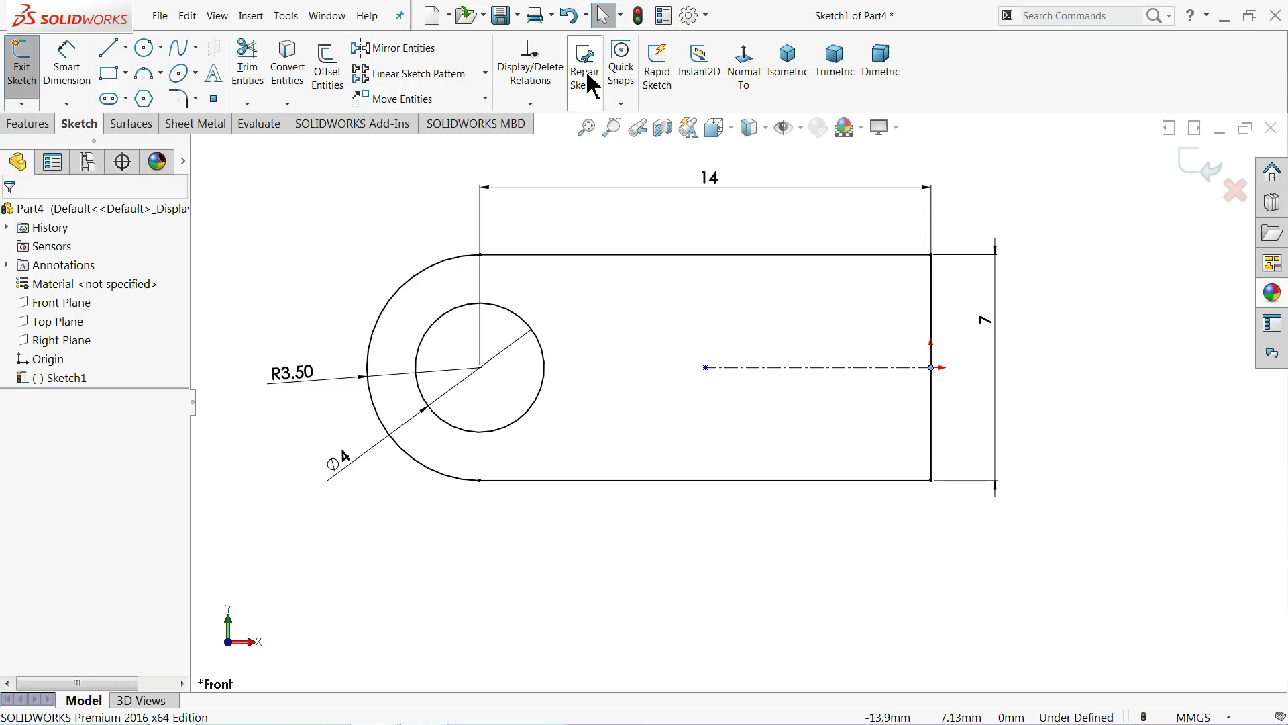
Step: Delete the horizontal construction centerline together with its associated dimension
click(755, 369)
key(Delete)
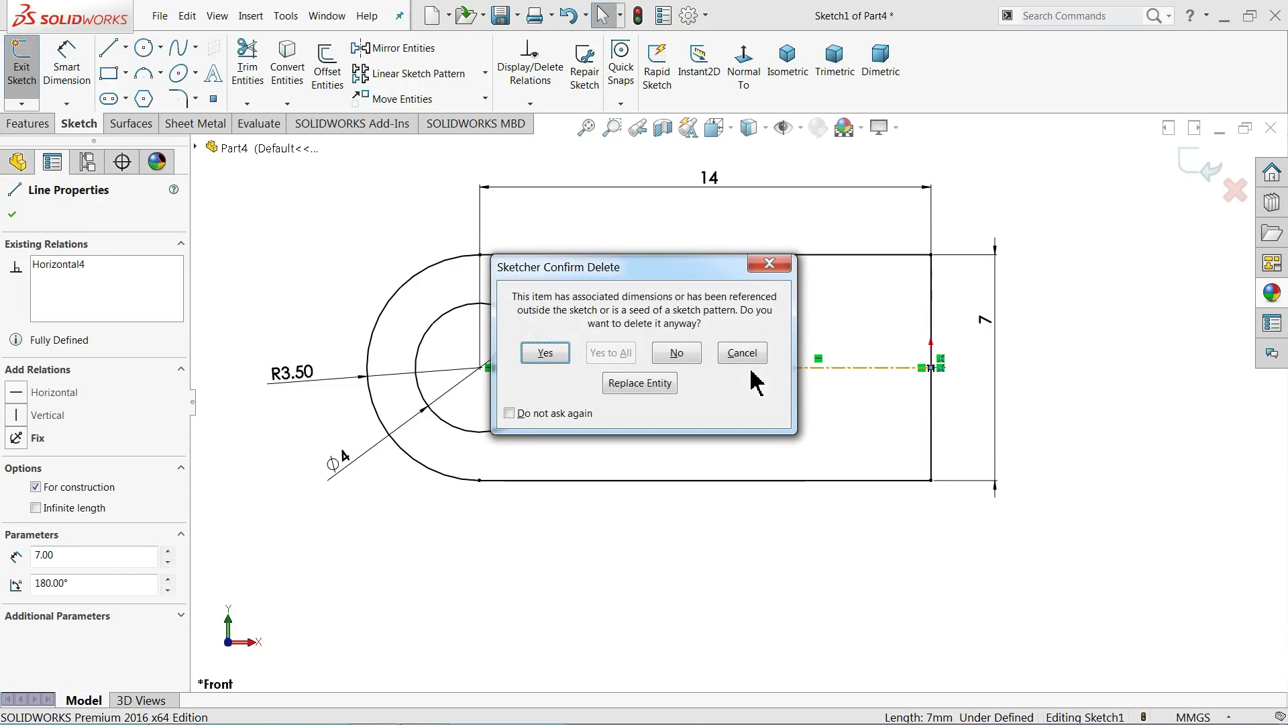
click(545, 354)
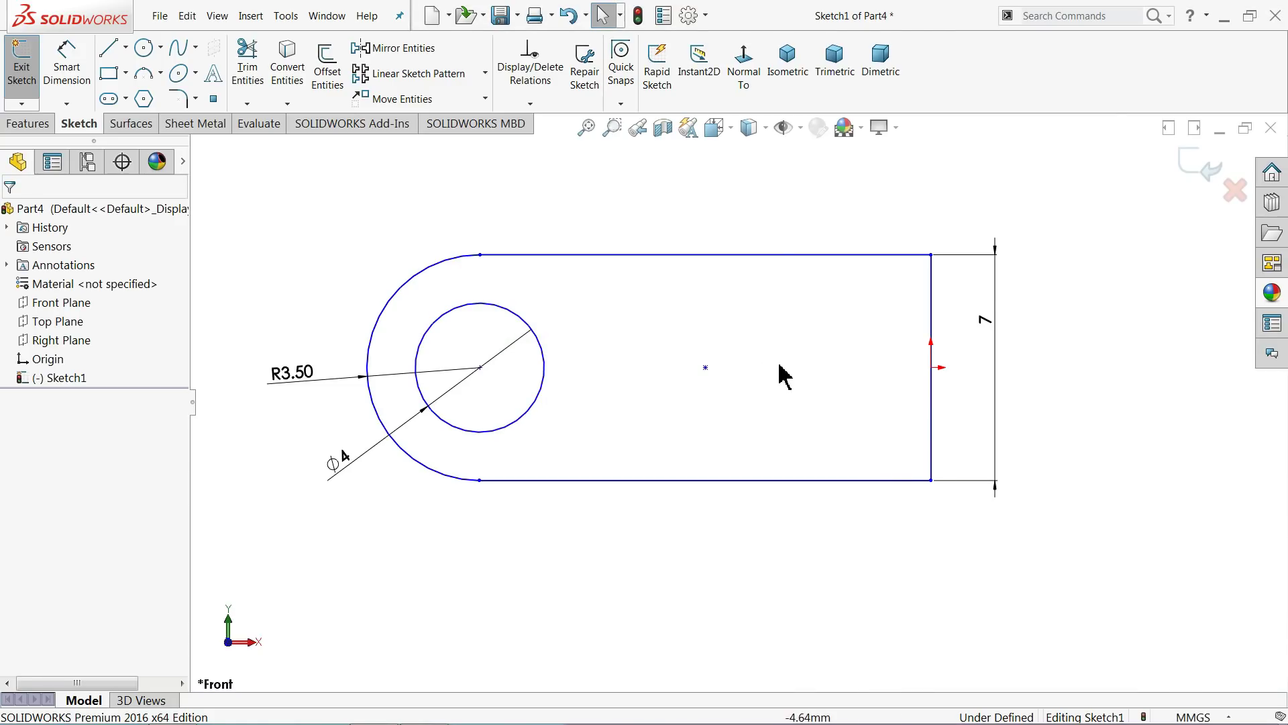
Step: Add a horizontal relation between the origin and the circle's centre, and delete the leftover point in the middle of the profile
click(933, 369)
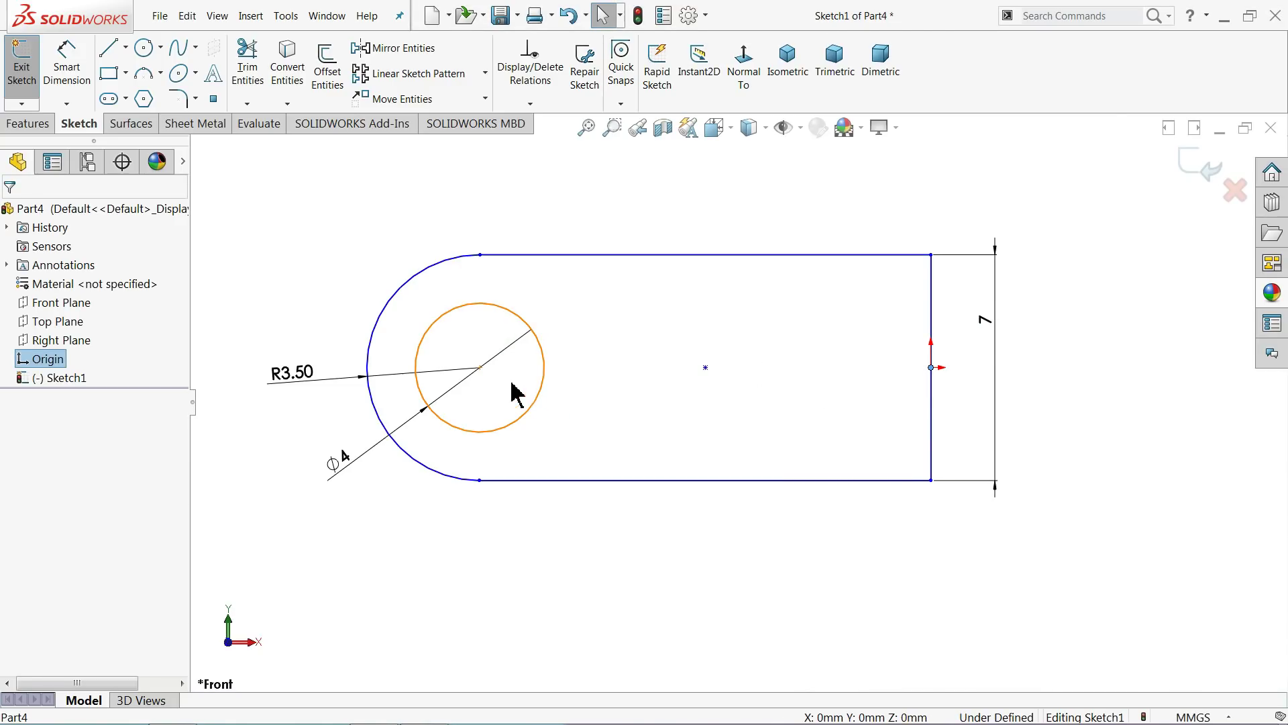
ctrl+click(481, 368)
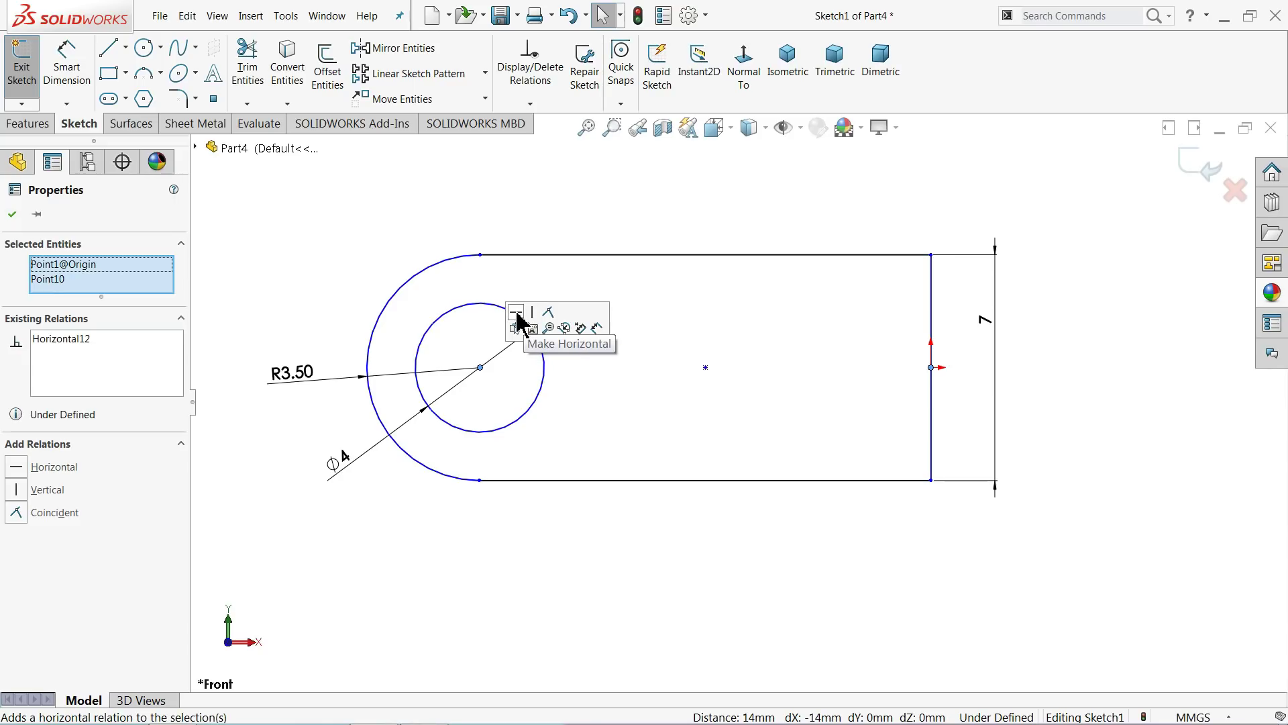
click(687, 513)
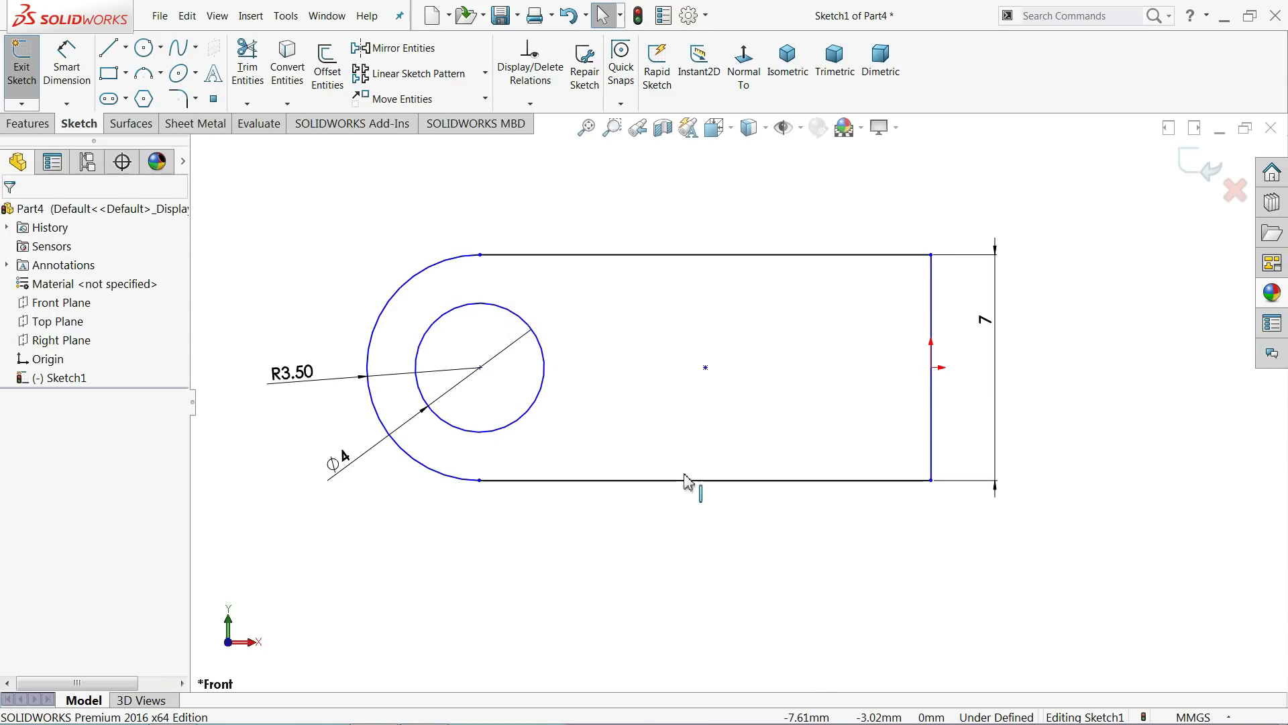
click(706, 368)
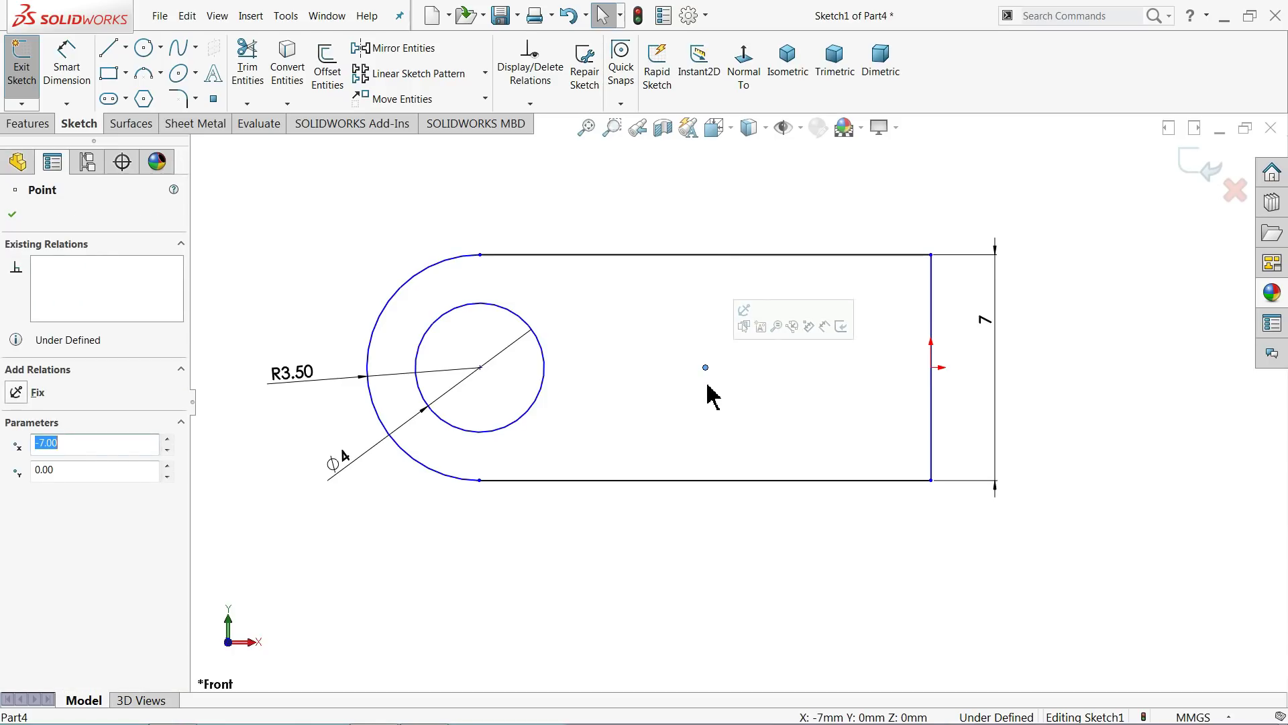
key(Delete)
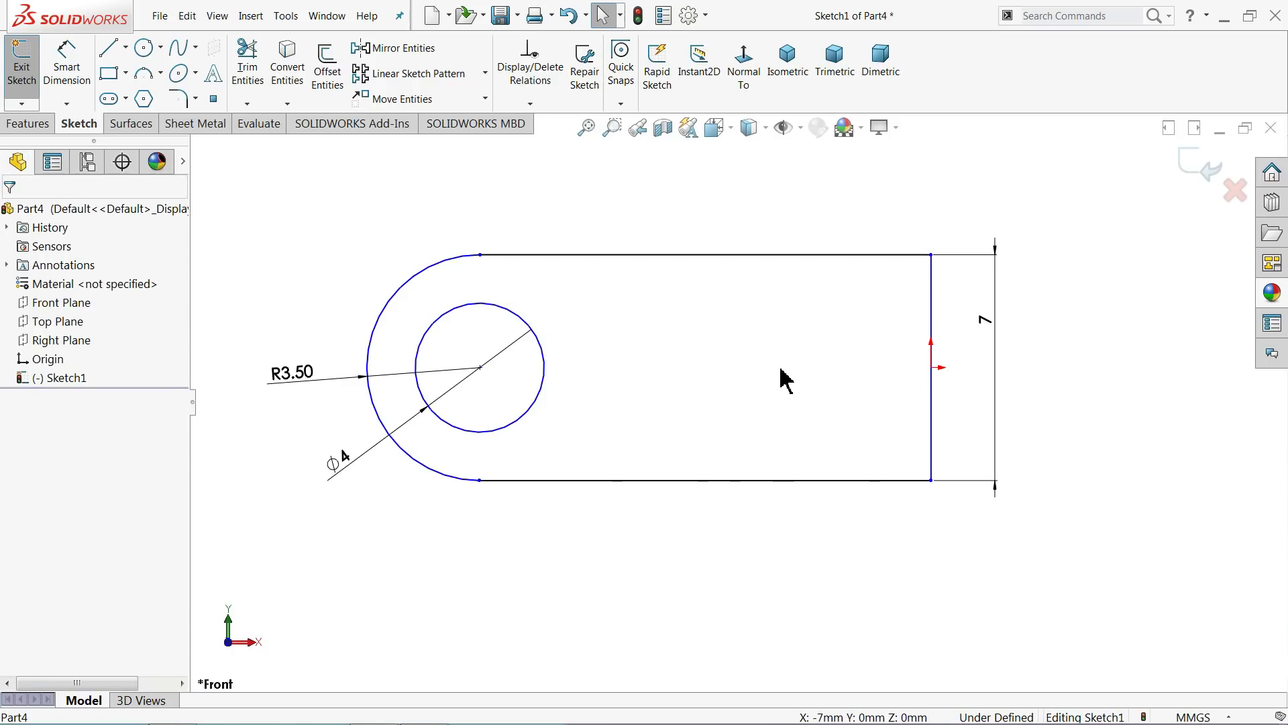
Step: Dimension the horizontal distance between the circle's centre and the origin, placing the dimension above the profile
click(46, 89)
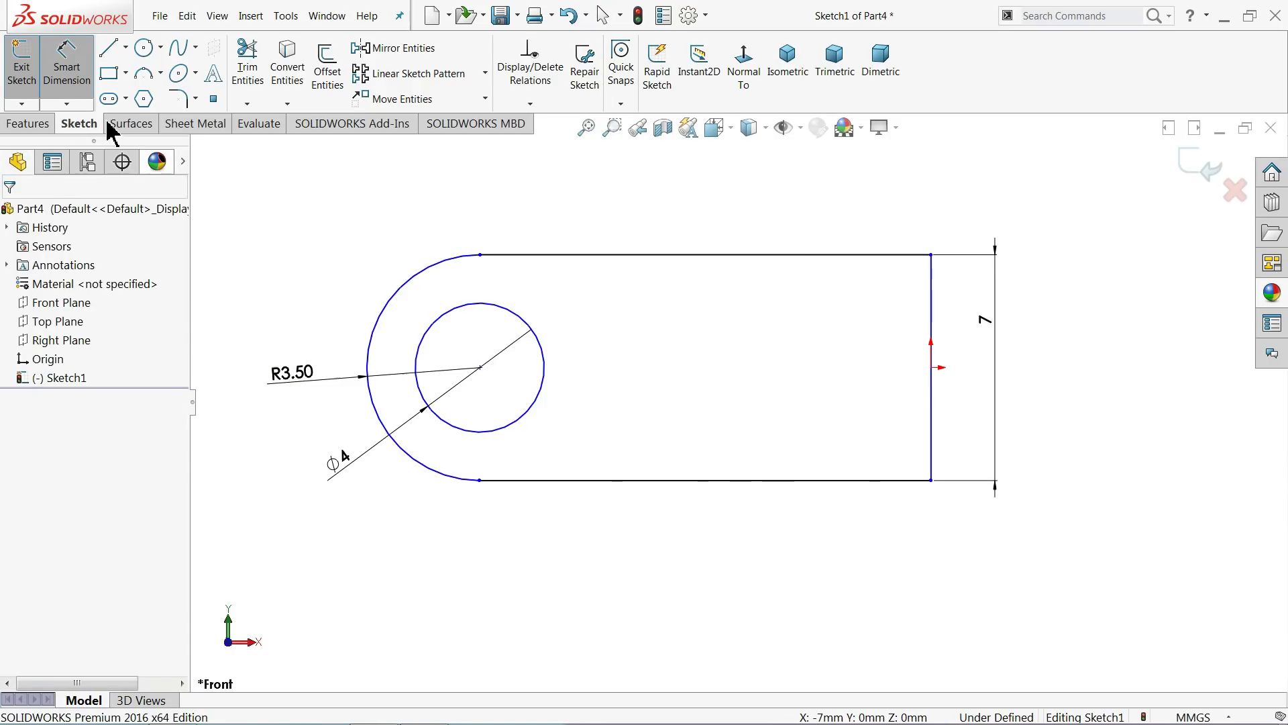
click(480, 368)
click(932, 369)
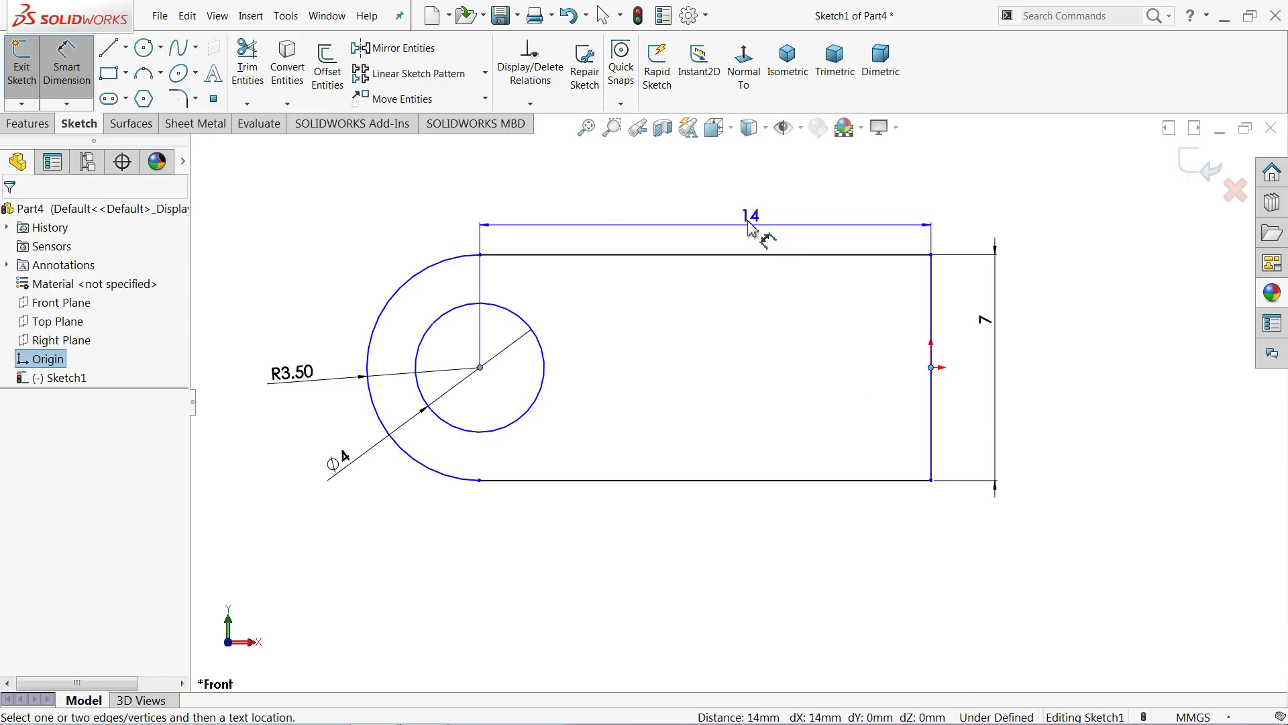
click(698, 210)
click(626, 193)
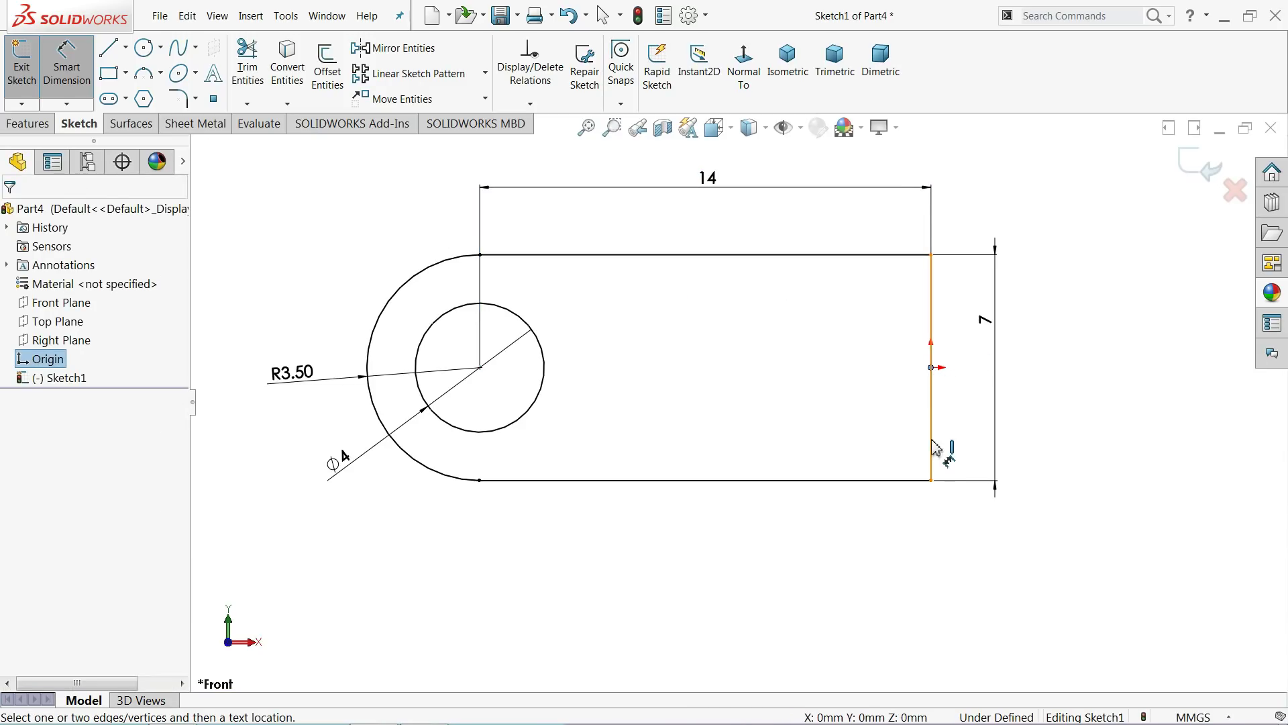
Step: Dimension the vertical distance from the origin to the lower corner of the profile's straight end
click(932, 481)
click(1028, 424)
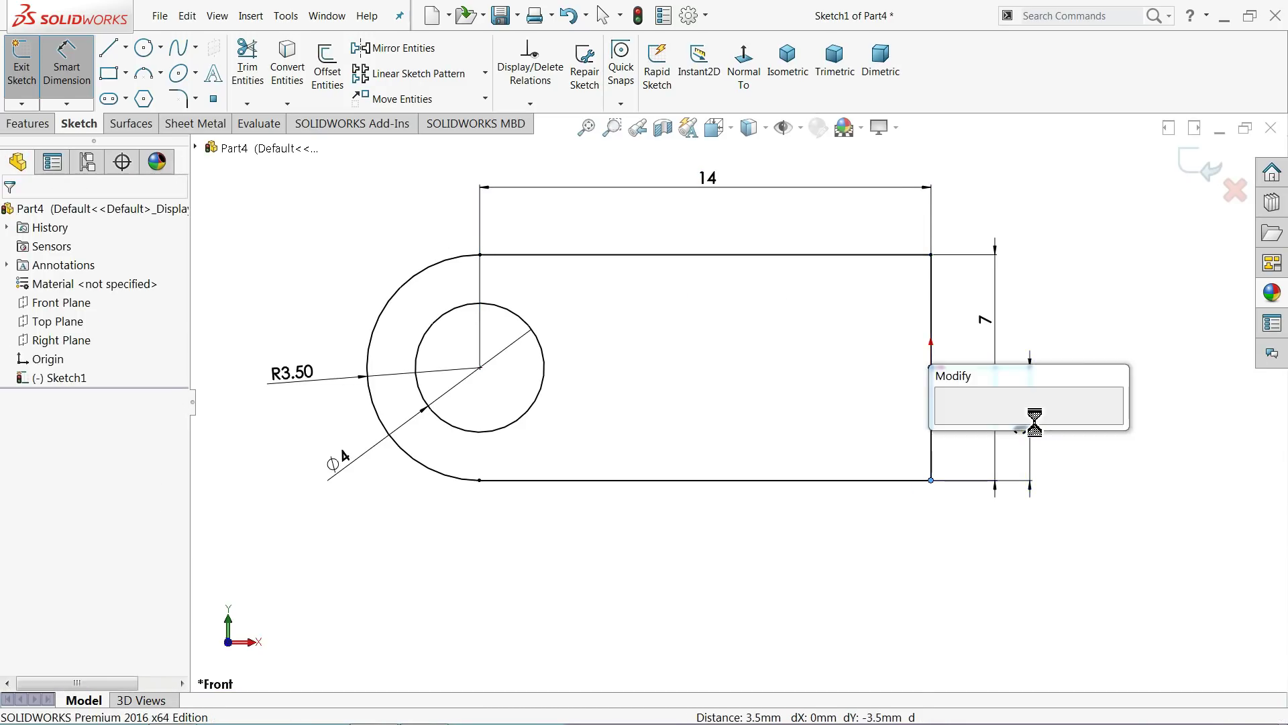
click(949, 421)
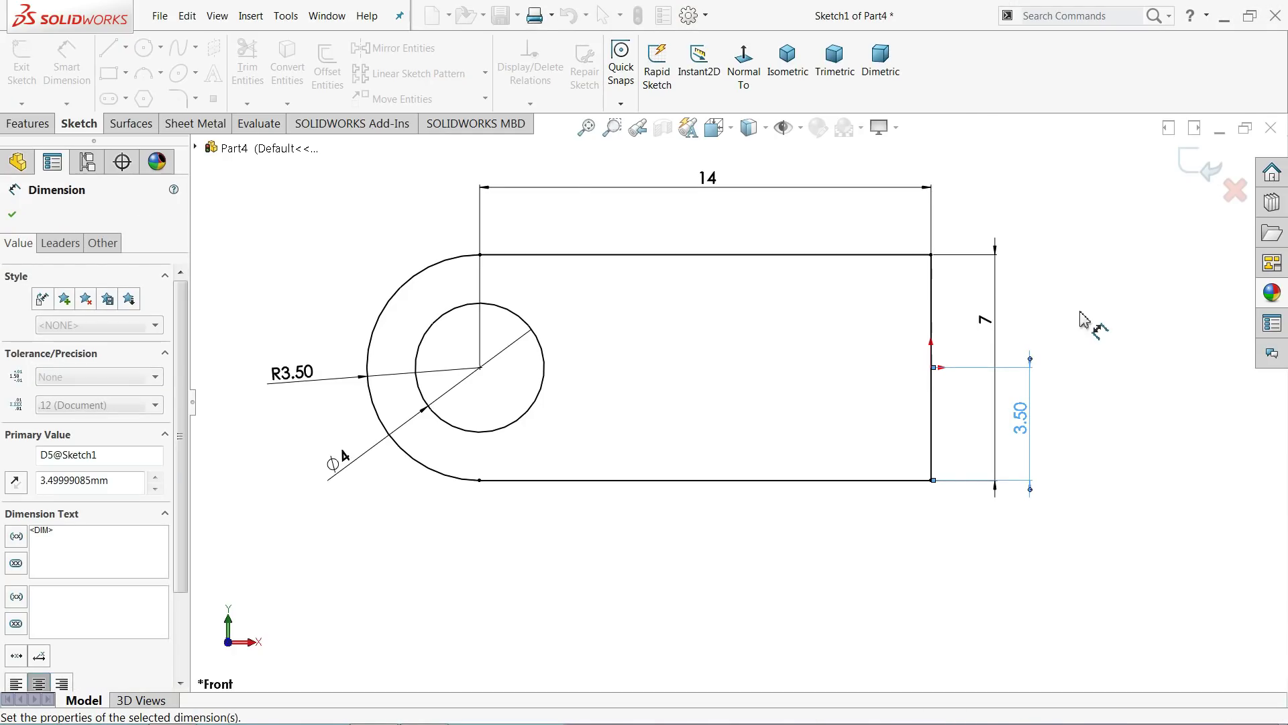
key(Escape)
Step: Extrude the region around the hole as a boss with the Mid Plane end condition and a depth of 8 mm
click(28, 123)
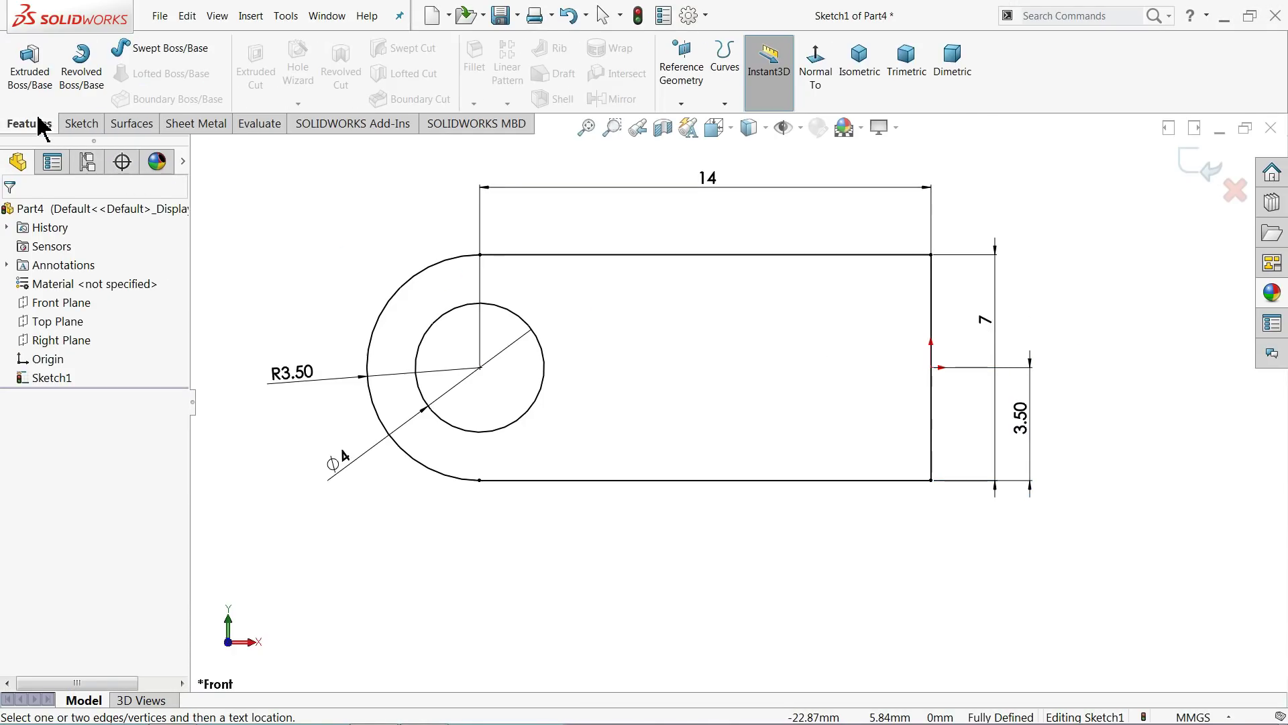
click(48, 86)
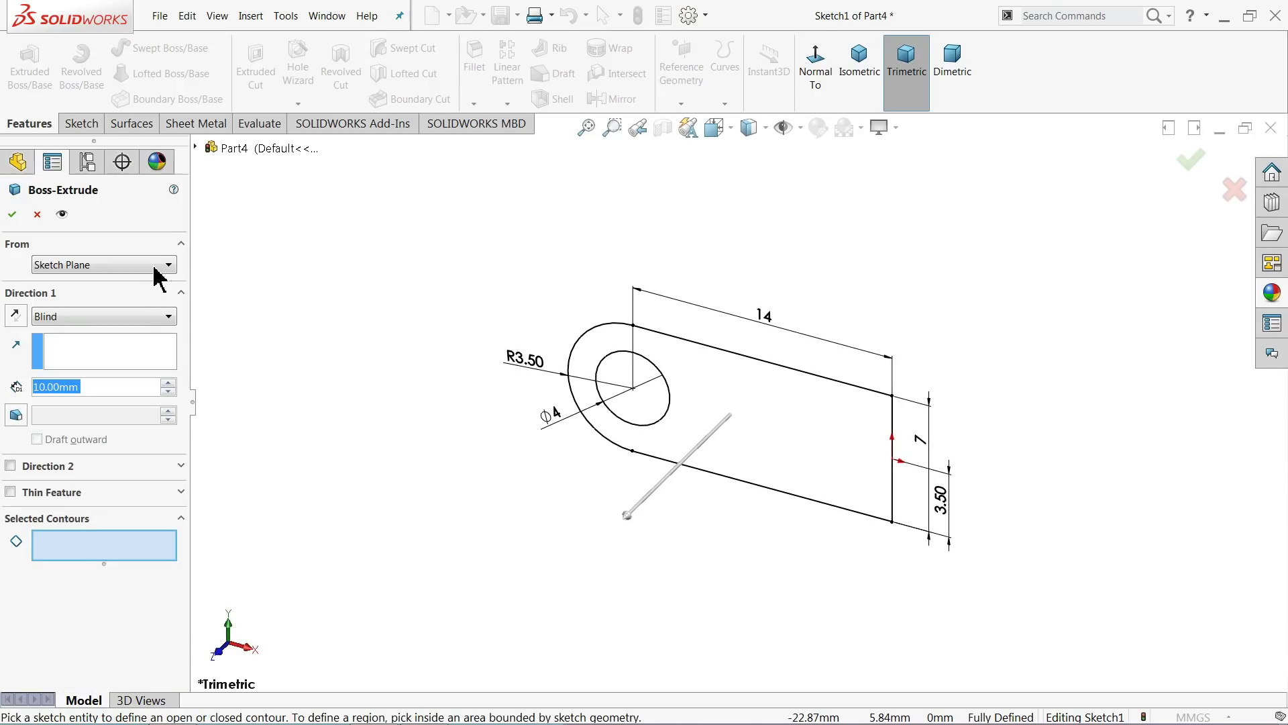
click(704, 408)
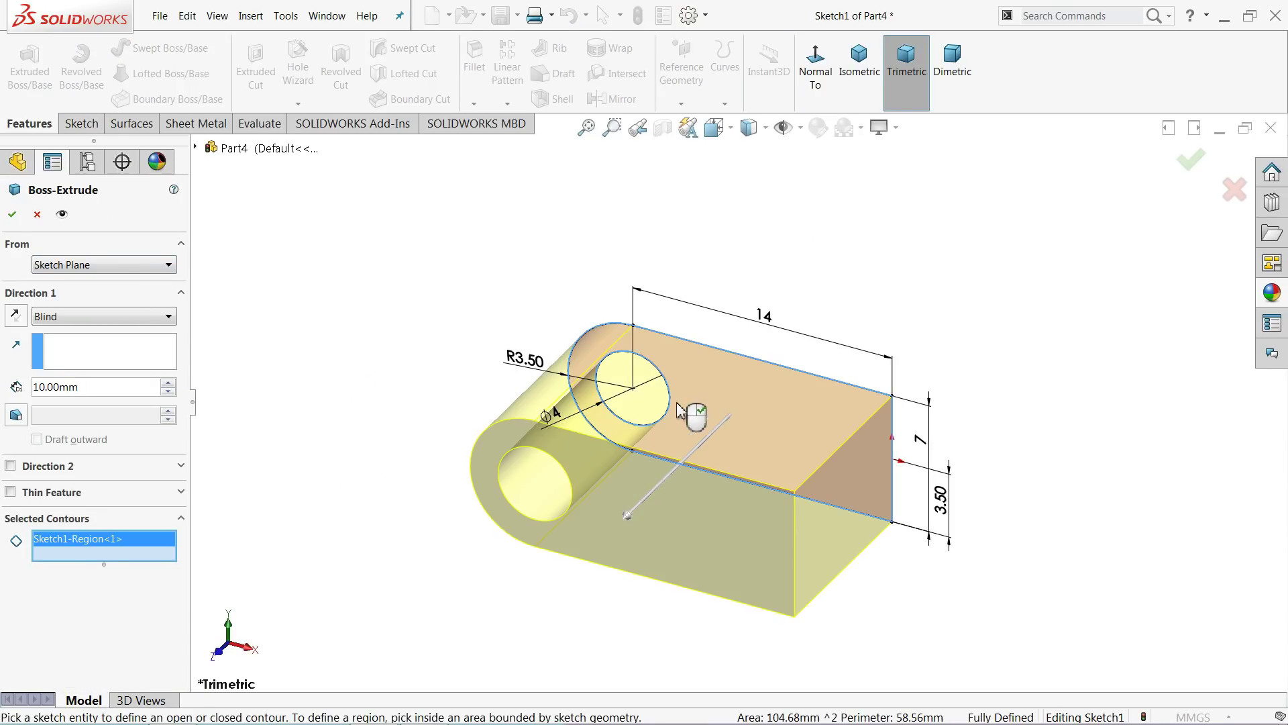
click(76, 320)
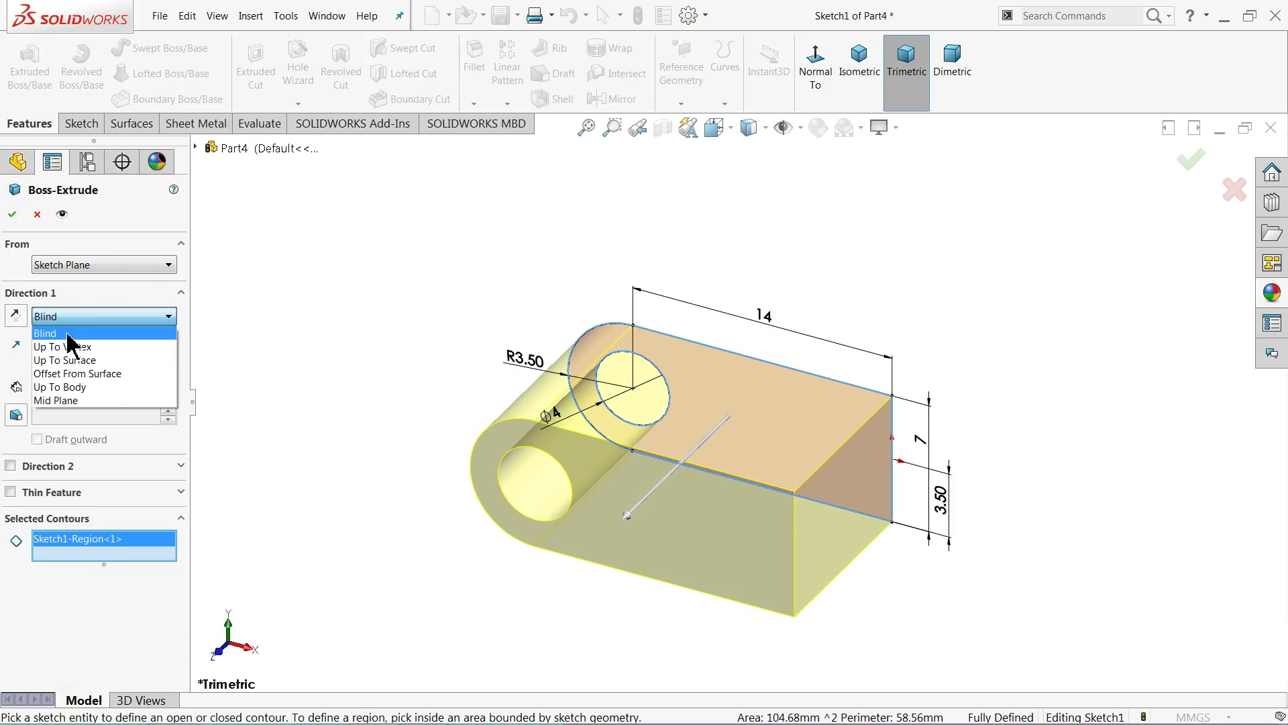
click(63, 400)
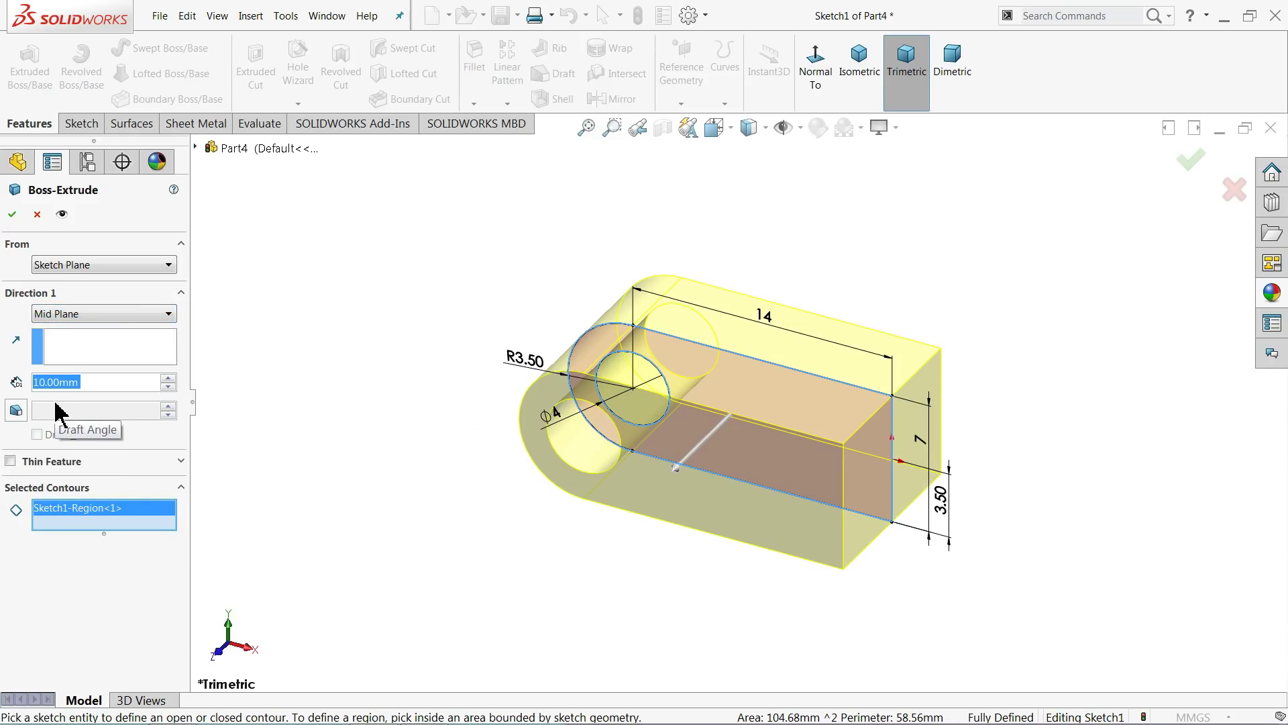
text(8)
key(Return)
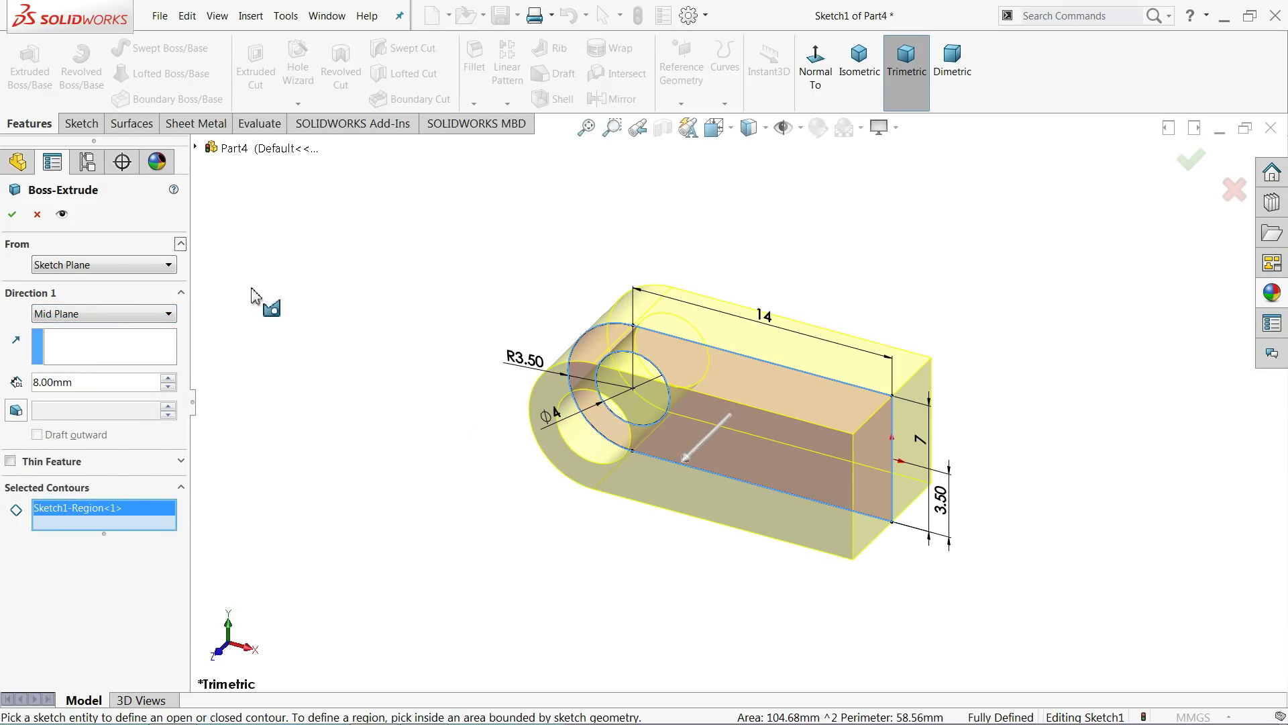
click(13, 215)
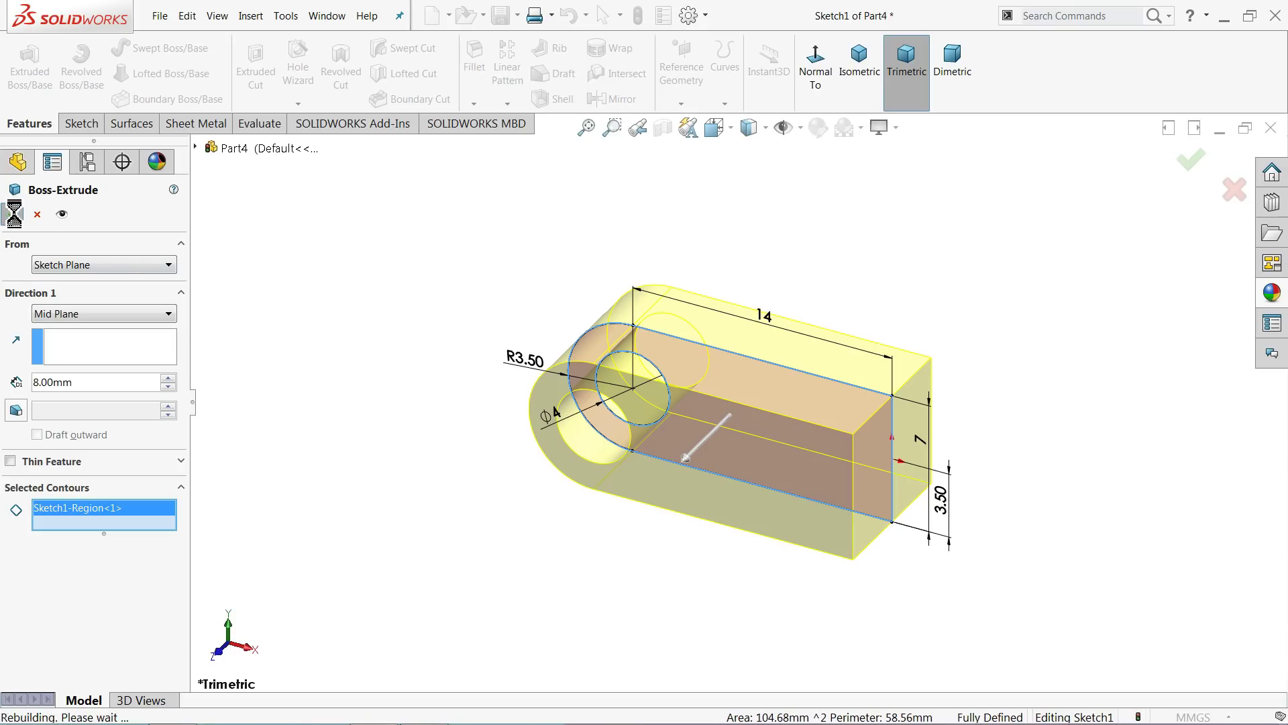
Step: Start a sketch on the block's flat end face and draw a circle about 6 mm in diameter centred on the origin
click(365, 411)
middle_drag(365, 412, 299, 345)
click(804, 423)
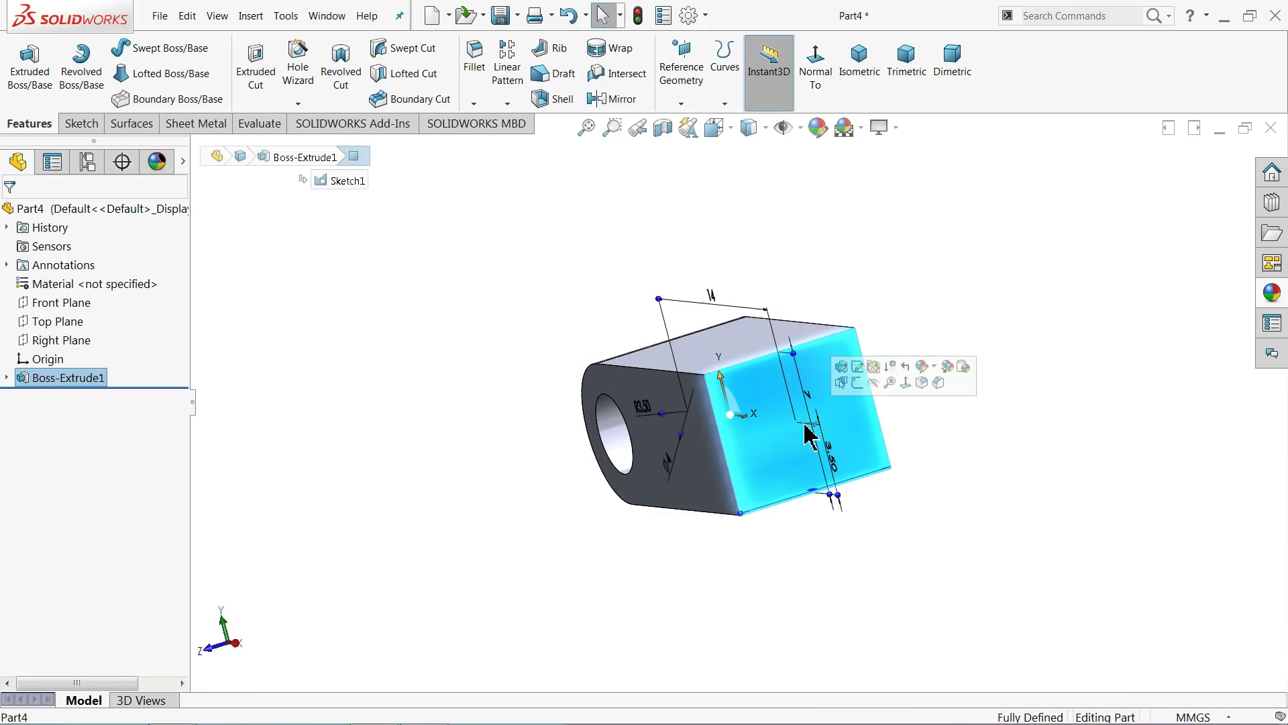
click(846, 388)
click(745, 71)
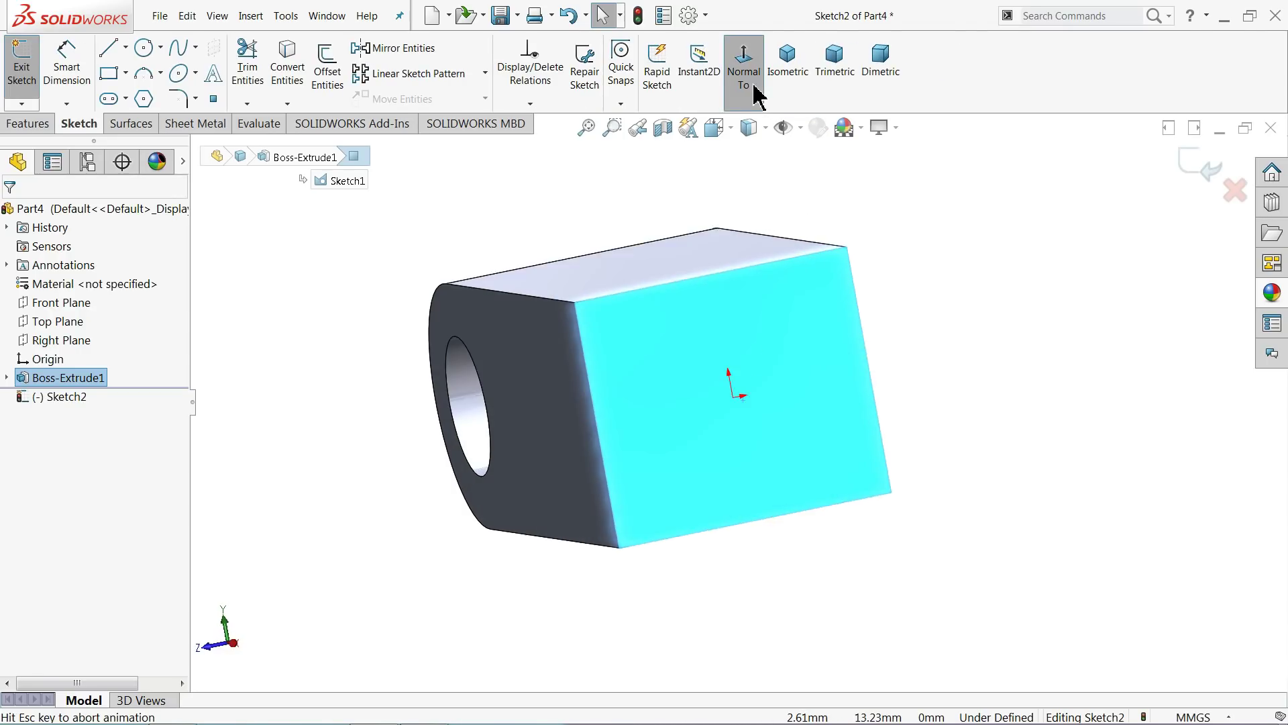
click(143, 50)
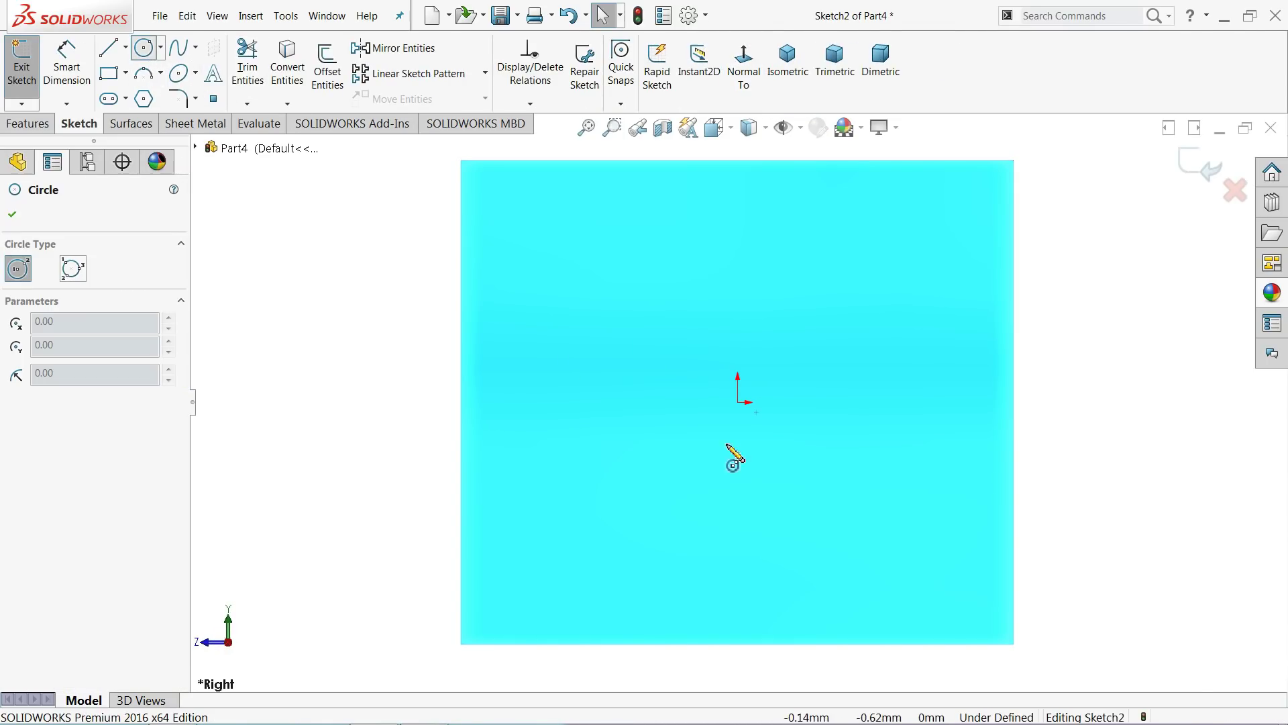
click(738, 401)
click(616, 253)
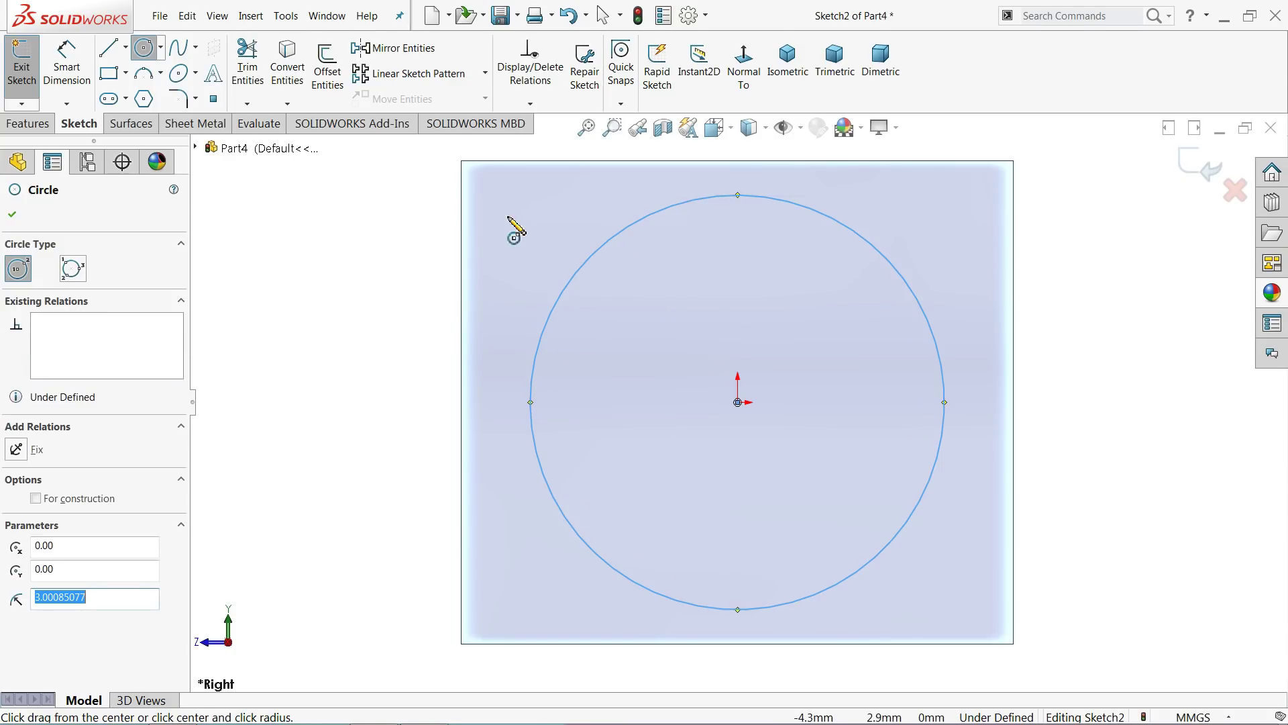
Step: Dimension the circle on the end face to a diameter of 7 mm
click(67, 67)
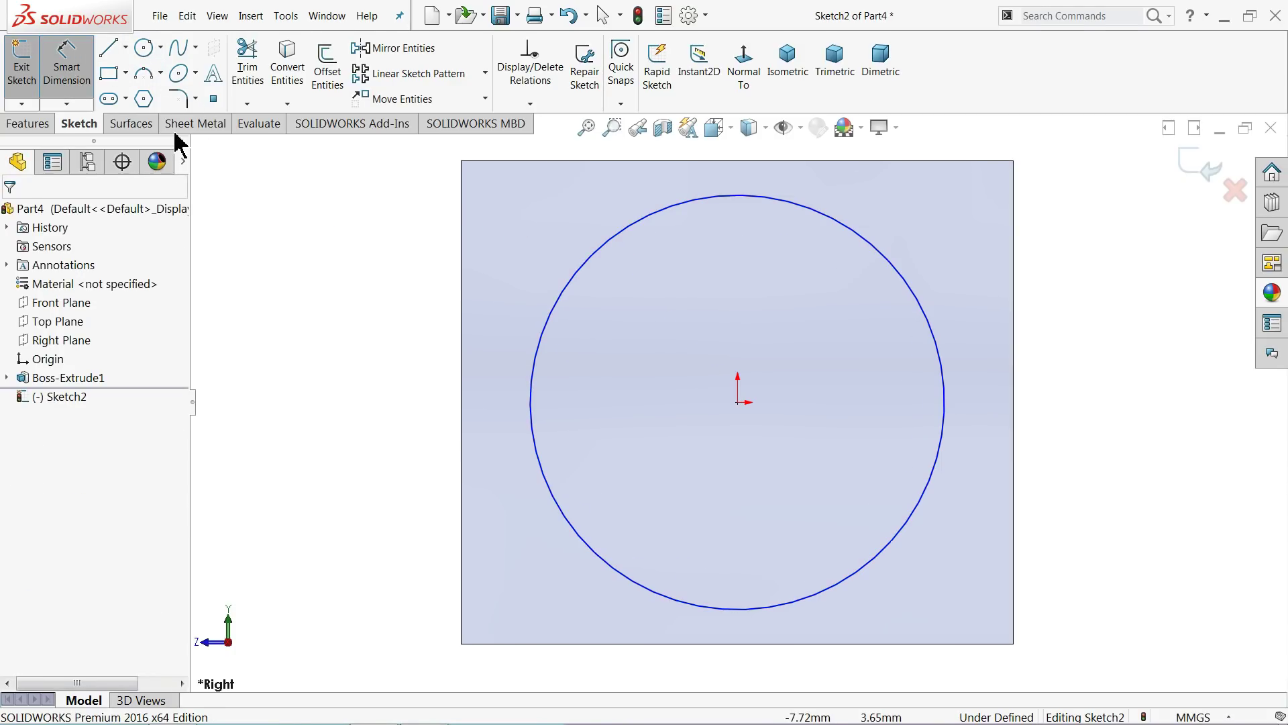
click(536, 362)
click(416, 368)
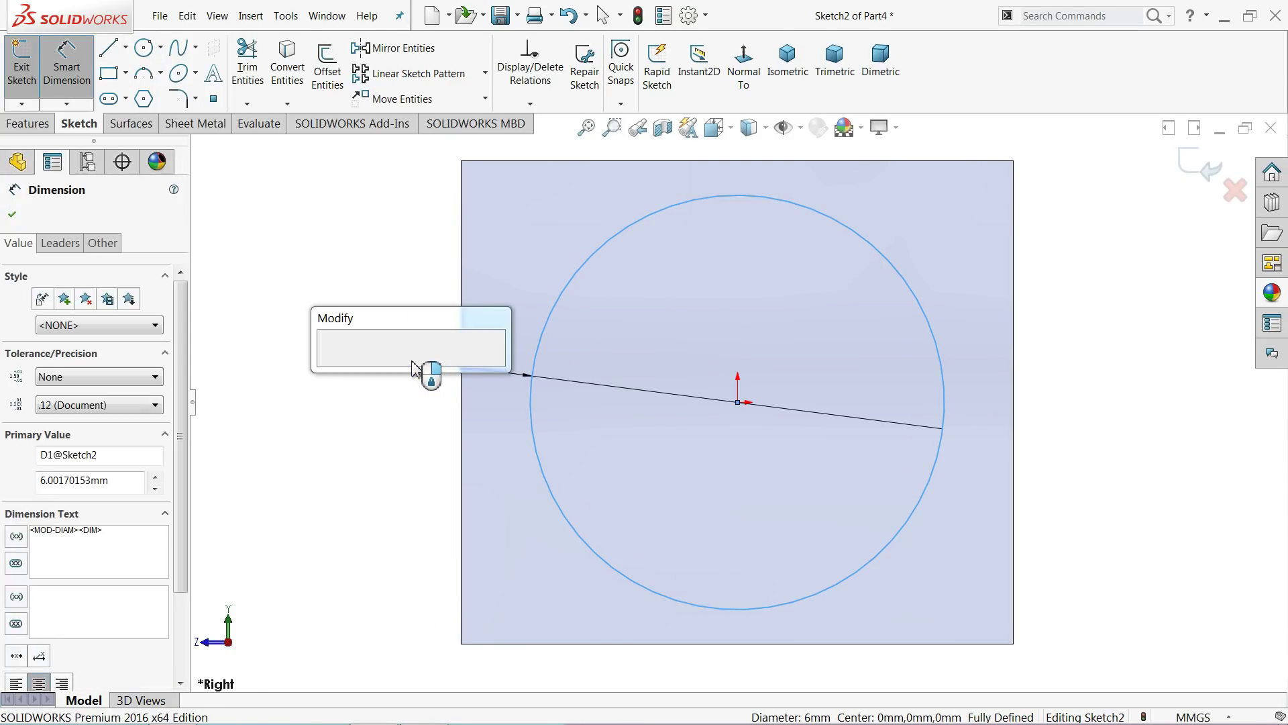
text(7)
key(Return)
Step: Cut-extrude the circle sketch 8 mm blind with Flip side to cut enabled, leaving a cylindrical shank
mouse_move(403, 373)
middle_down()
mouse_move(446, 373)
mouse_move(532, 469)
mouse_move(511, 467)
middle_up()
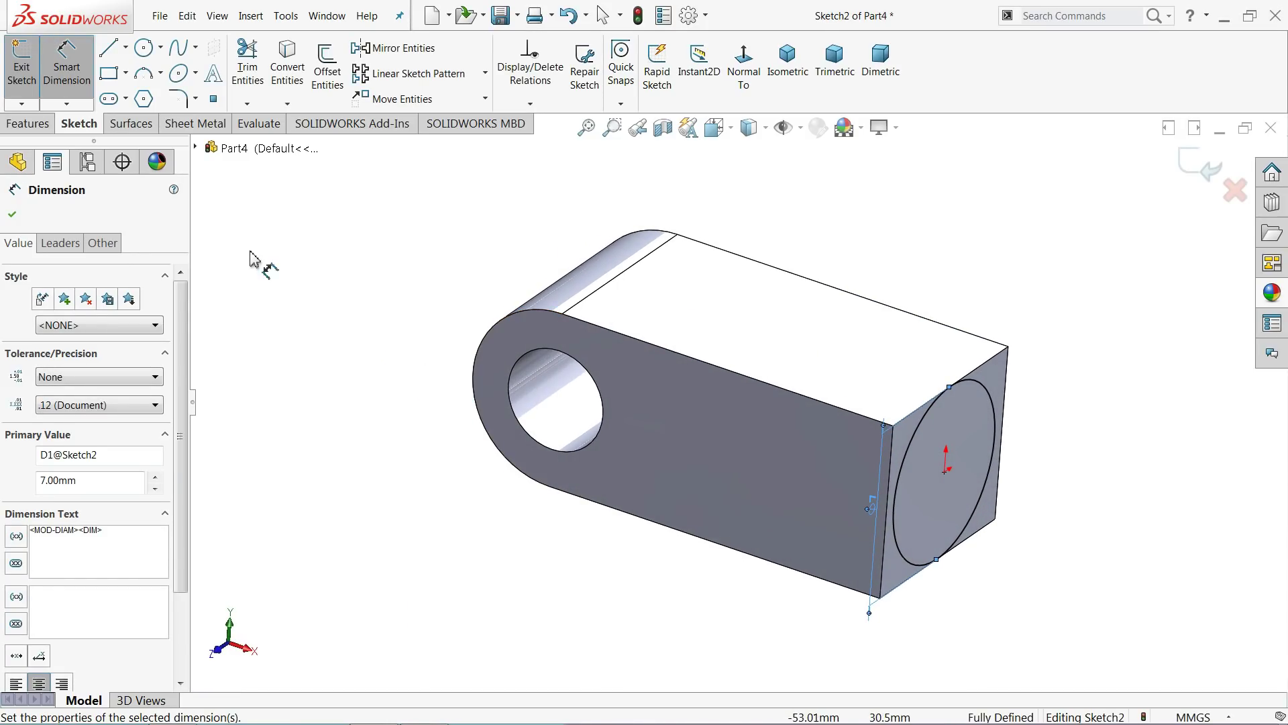
click(49, 129)
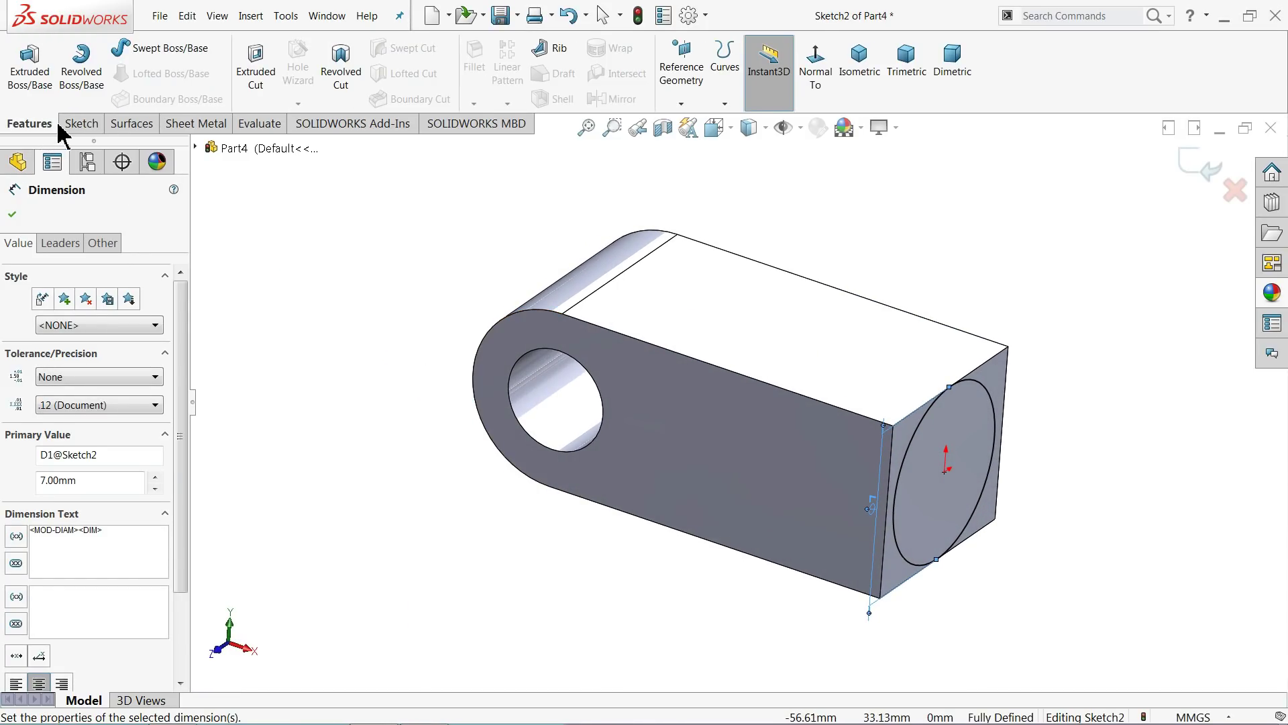
click(257, 80)
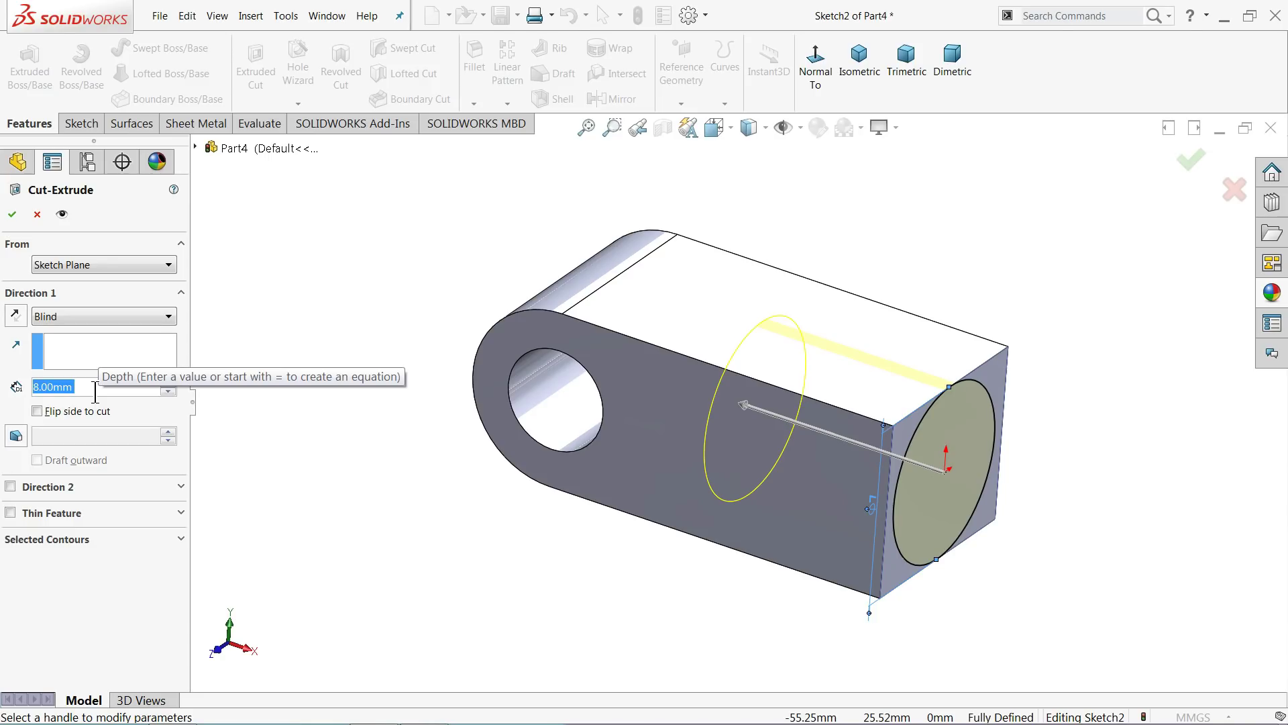
click(37, 412)
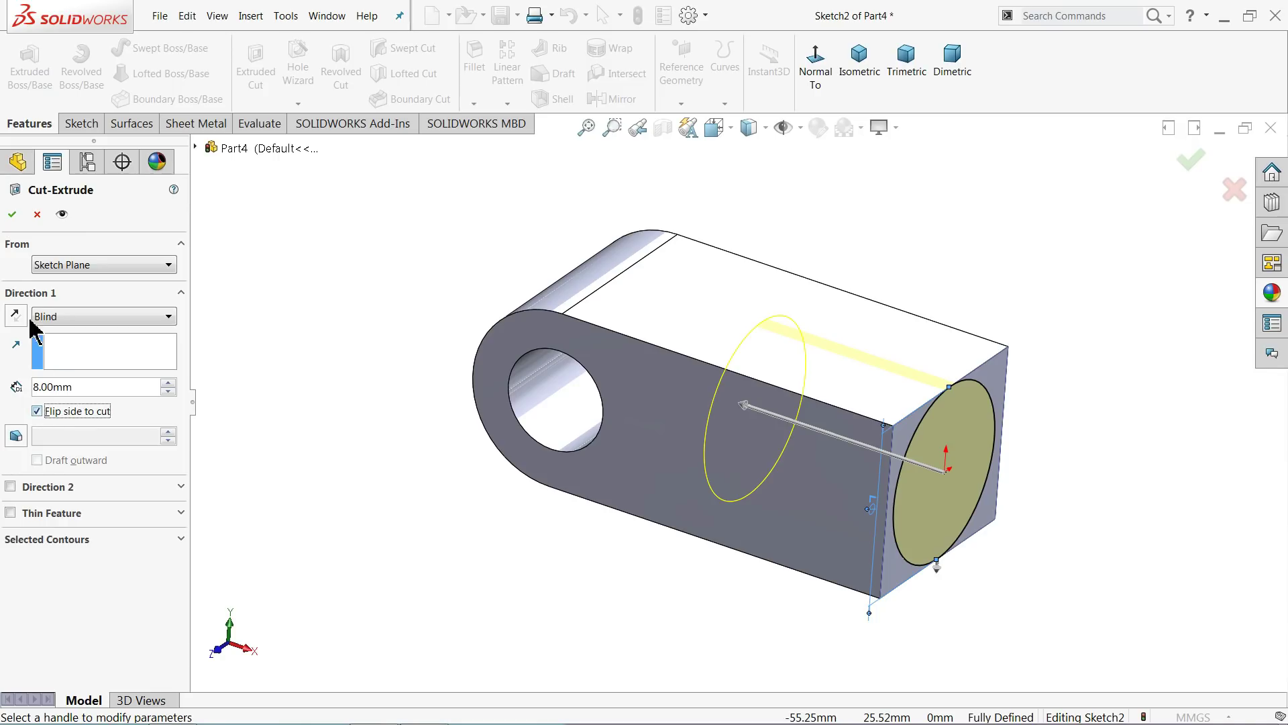
click(13, 216)
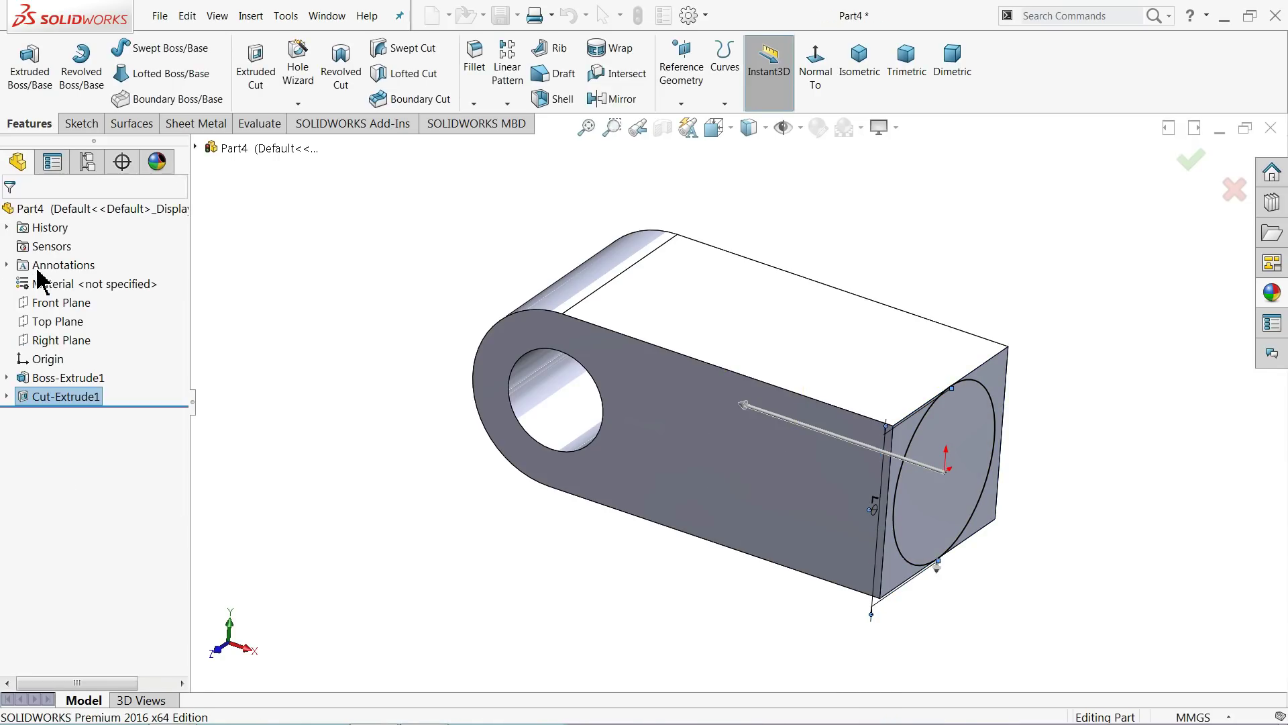
Step: Fillet the circular edge where the shank meets the block with a 1 mm radius
middle_drag(403, 510, 371, 495)
click(377, 503)
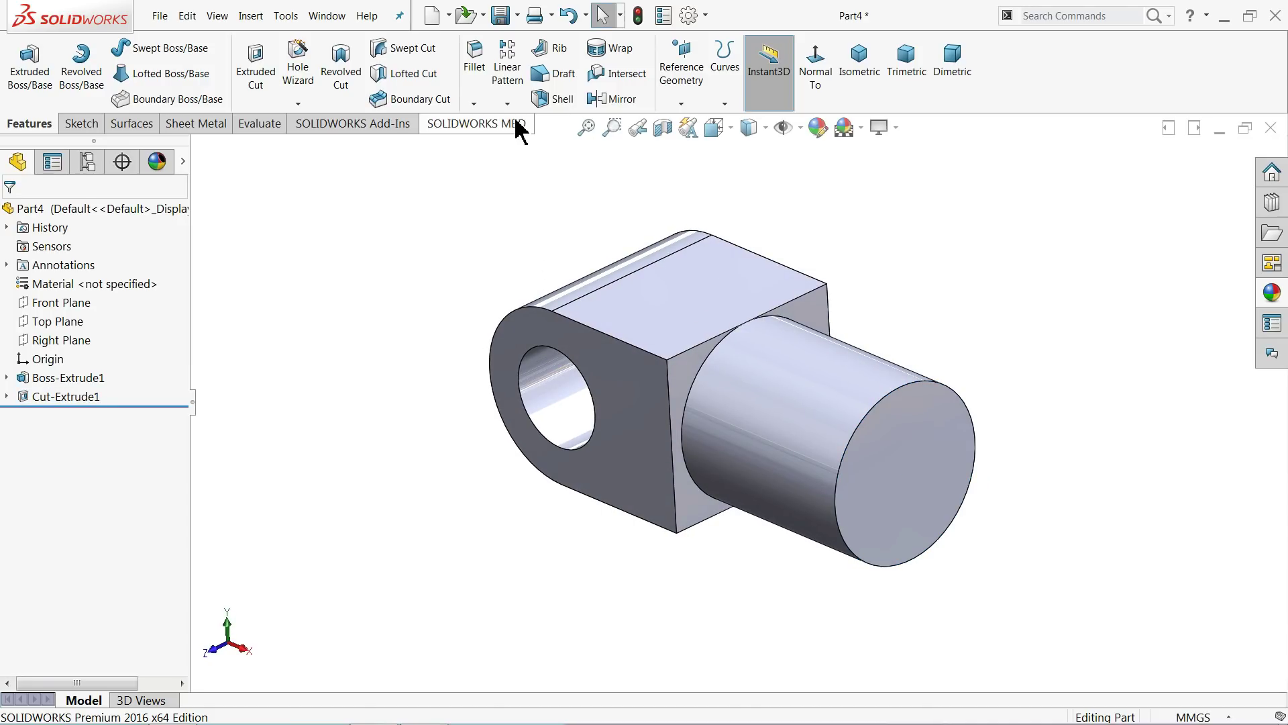
click(474, 59)
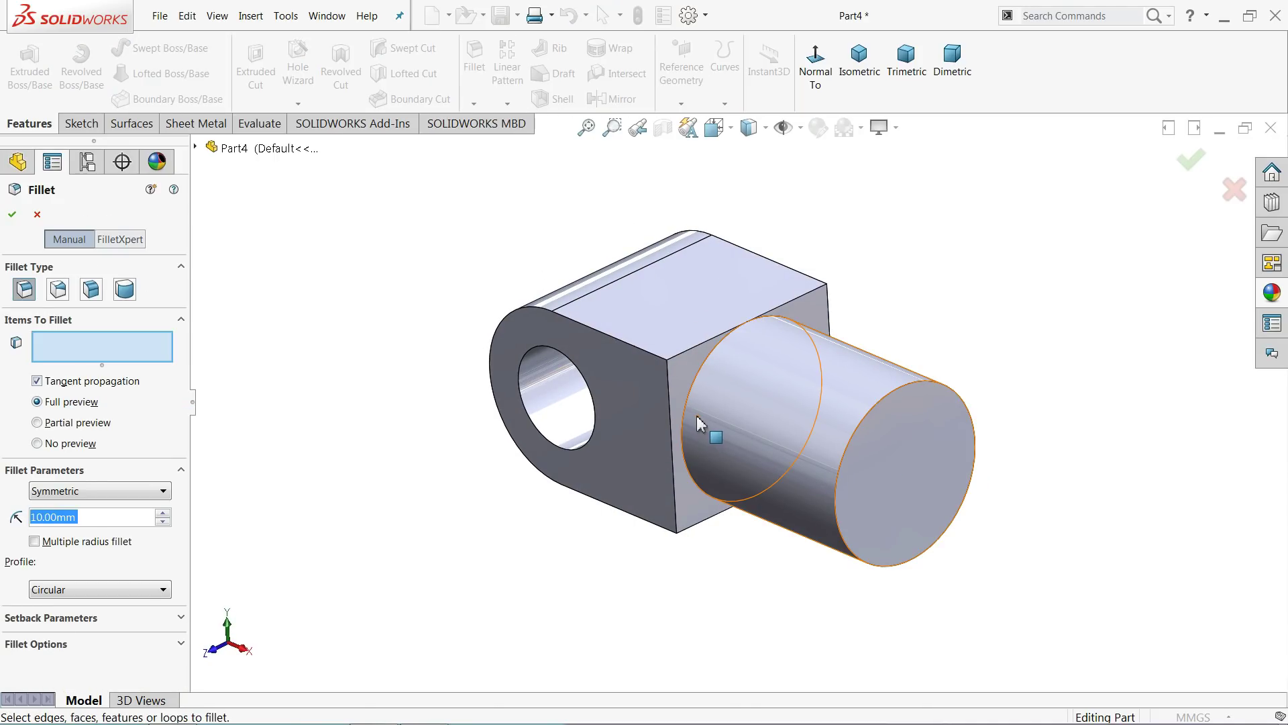
text(1)
click(692, 394)
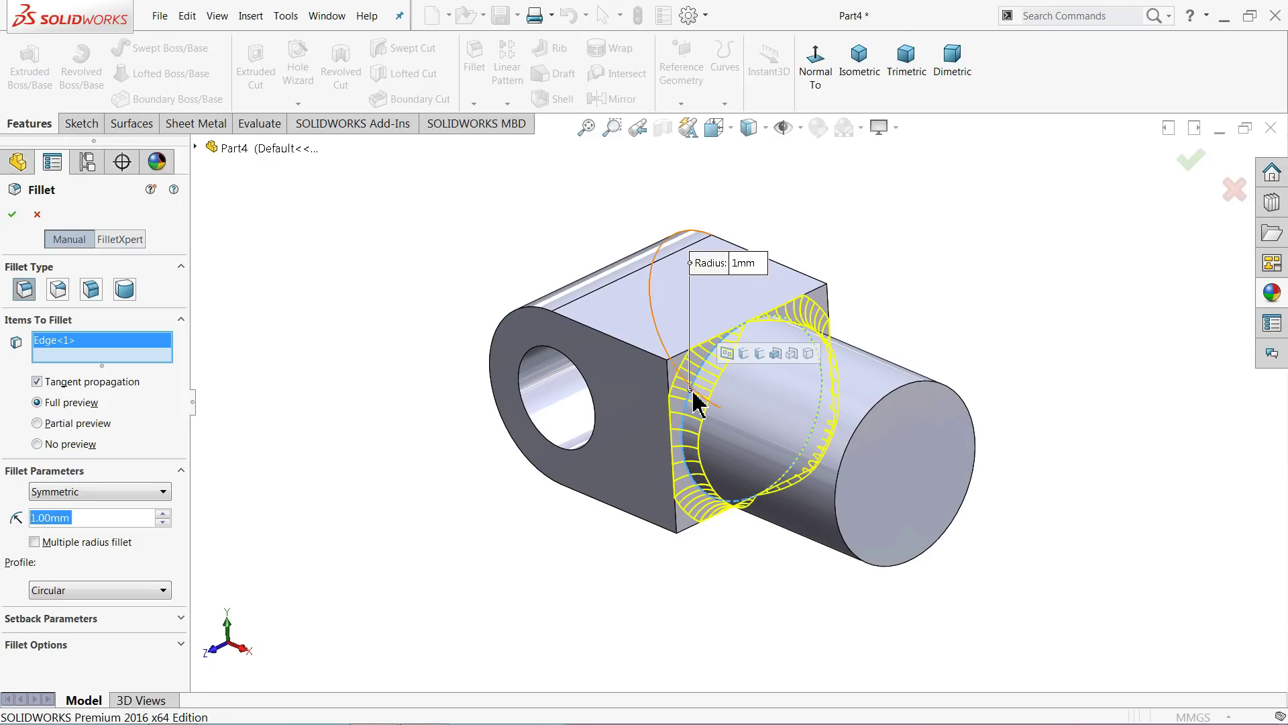
click(15, 218)
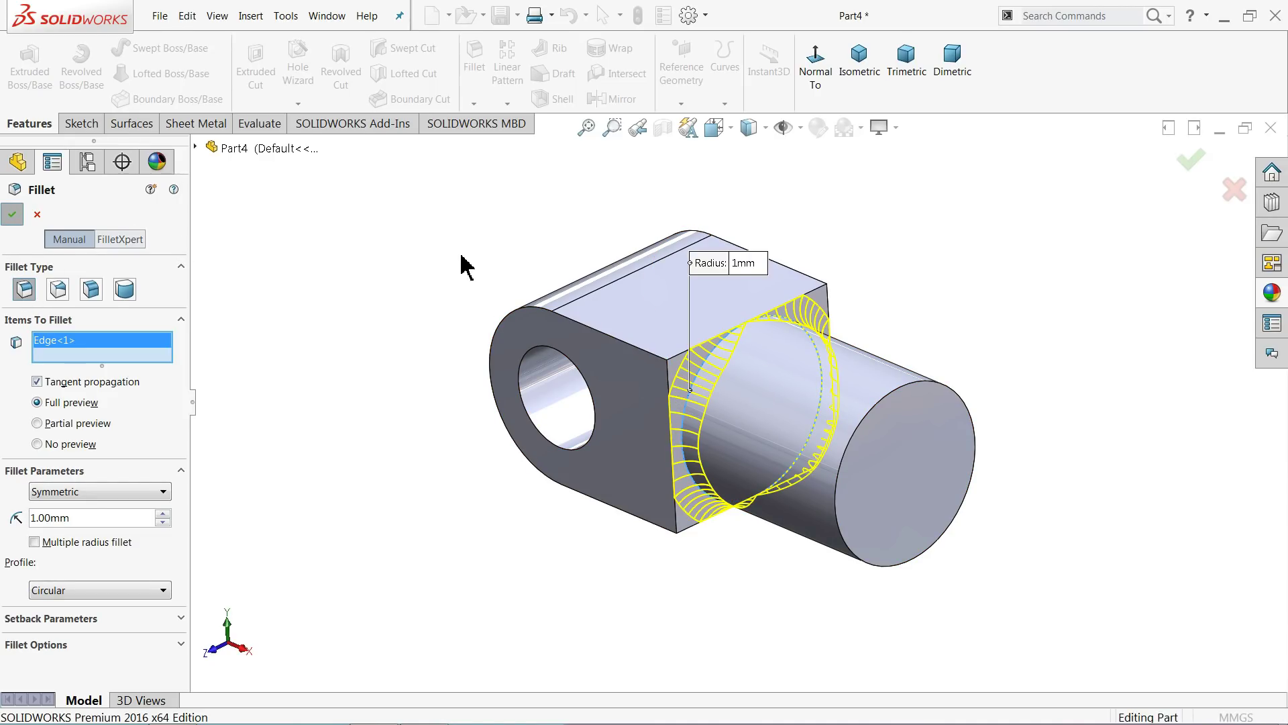
Step: Apply a 1 mm fillet to the upper and lower edges of the block's shank end
click(474, 60)
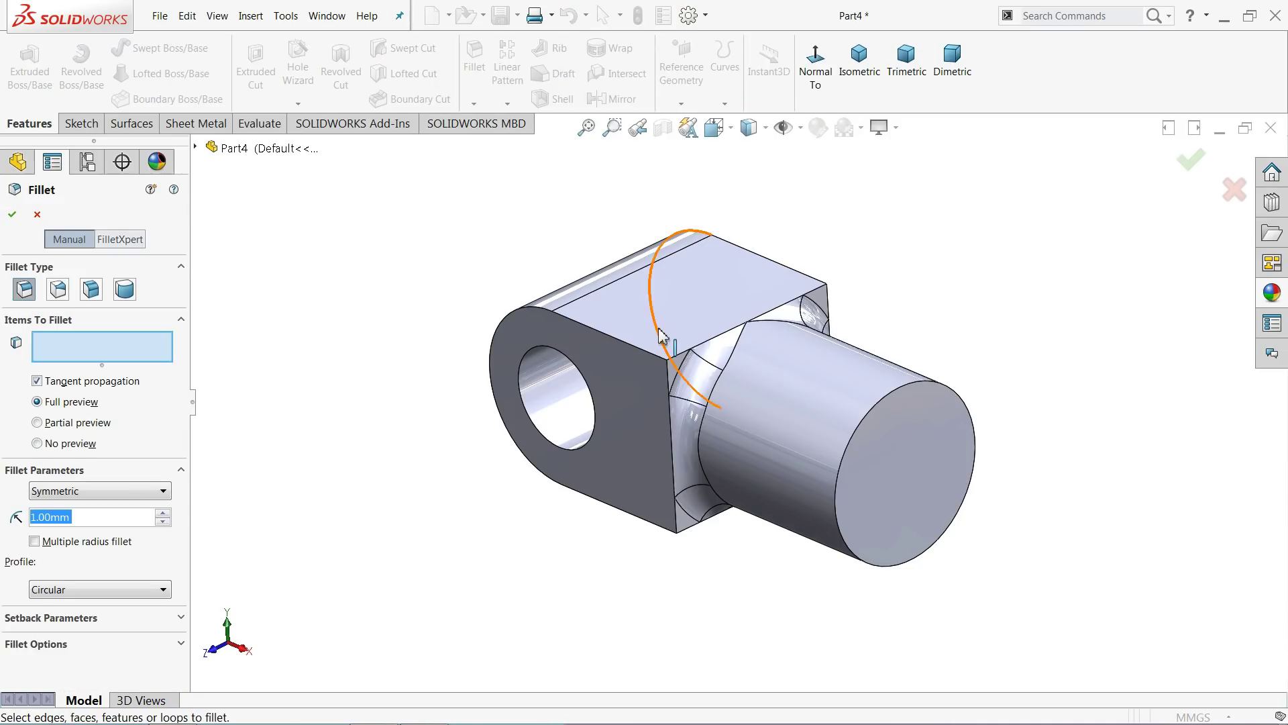
click(703, 359)
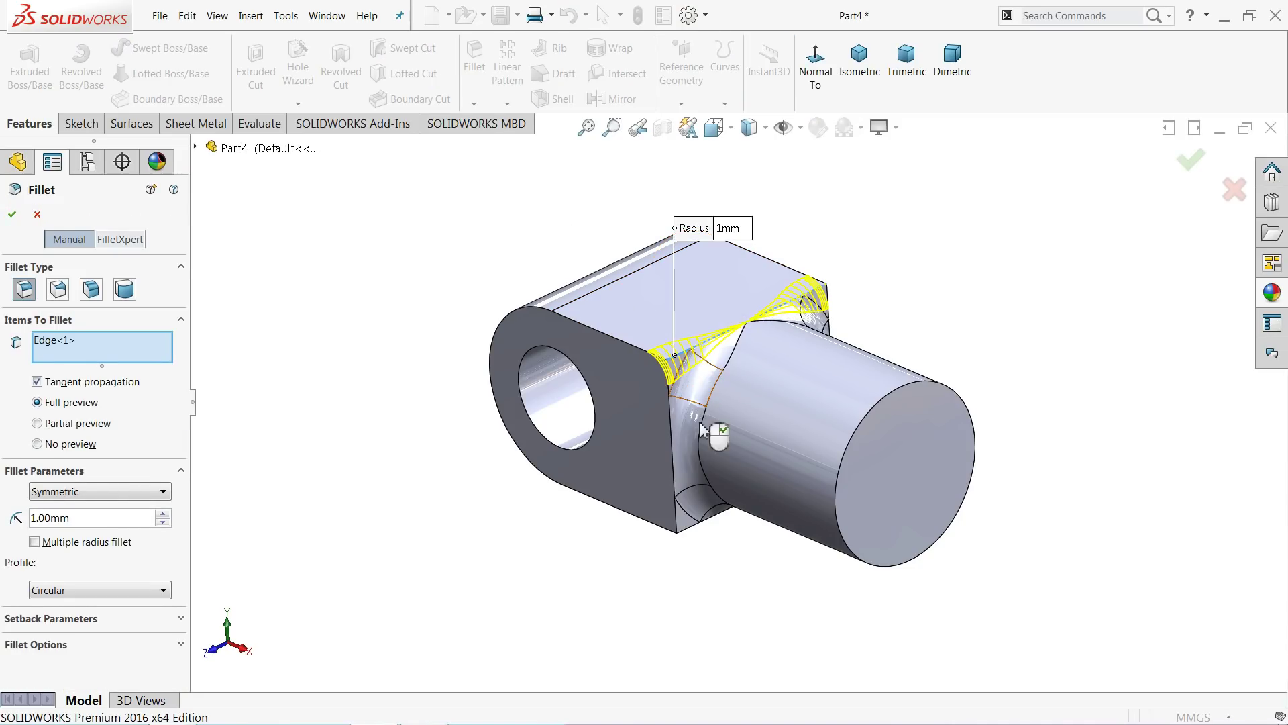
click(691, 531)
scroll(738, 516, down, 2)
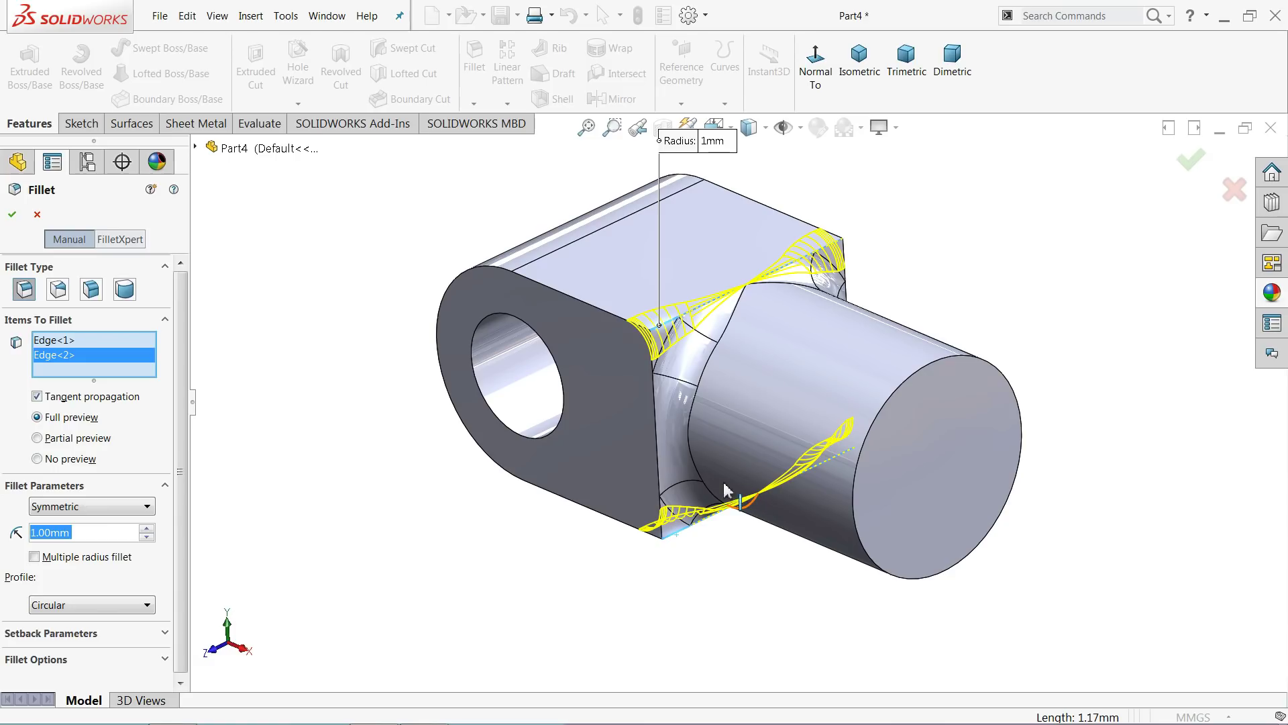
click(13, 216)
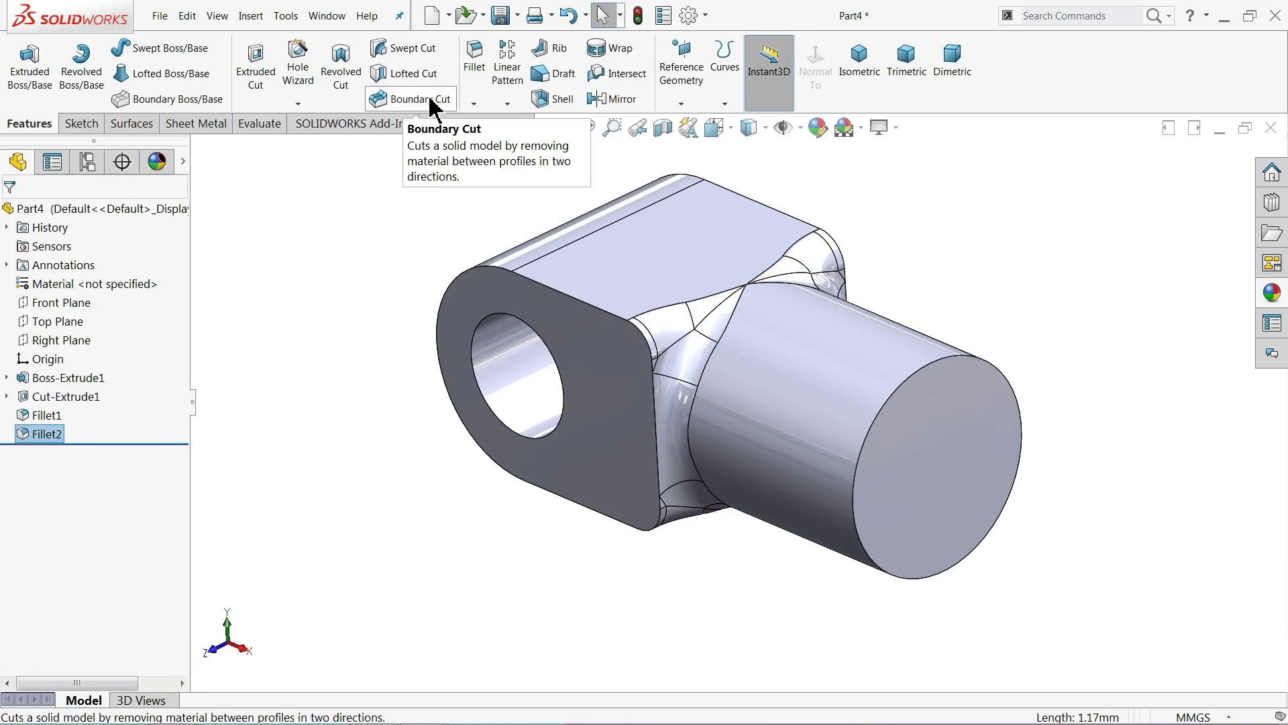
Step: Chamfer the outer circular edge at the shank's free end 0.5 mm at 45 degrees
click(474, 104)
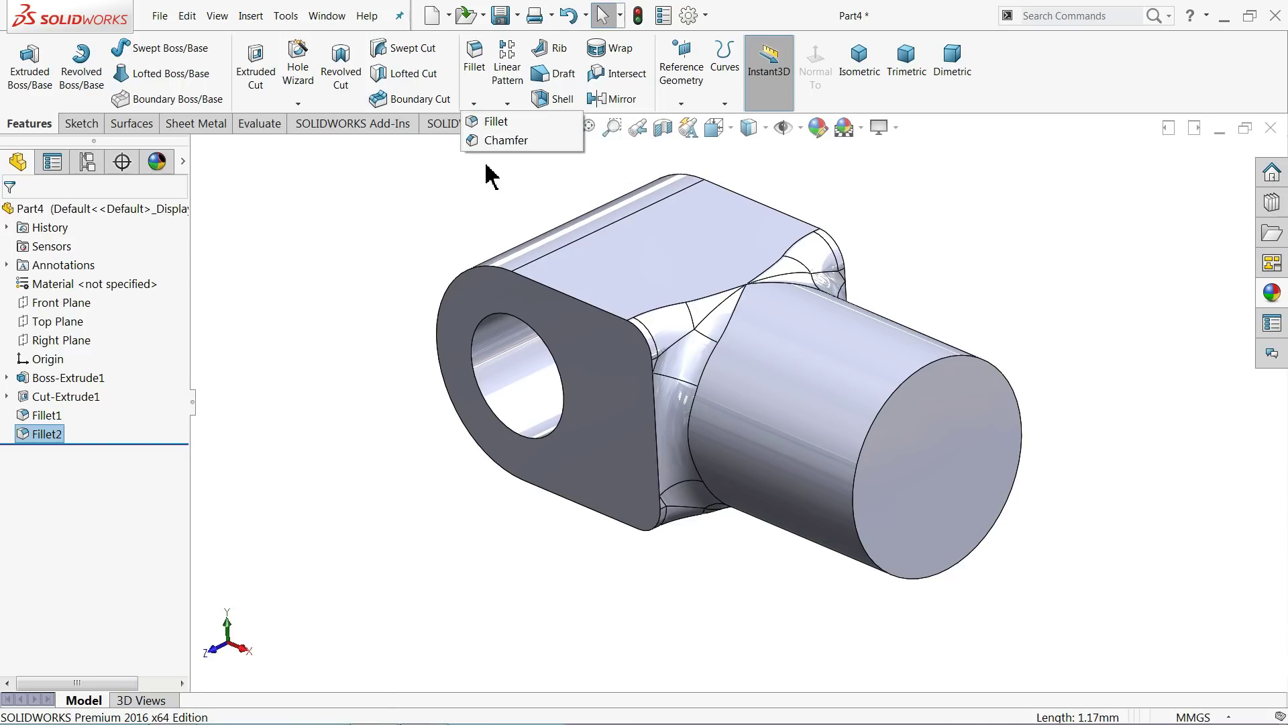
click(496, 139)
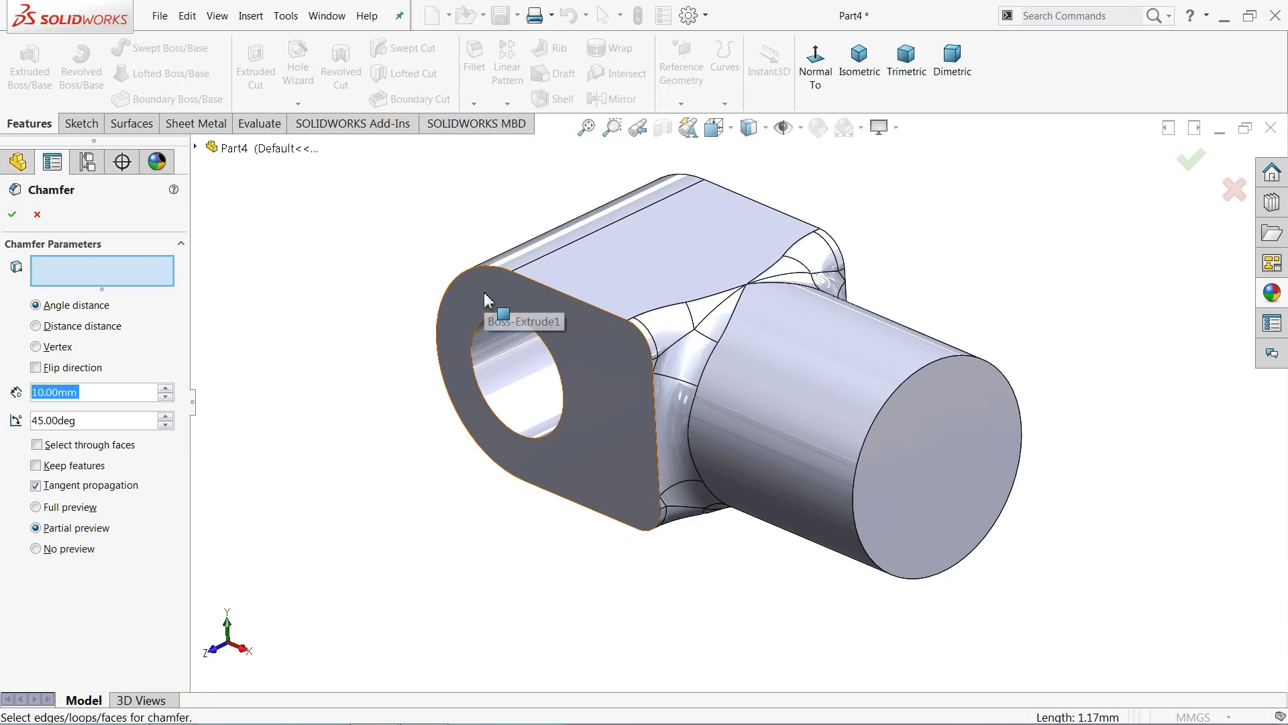
text(0.5)
key(Return)
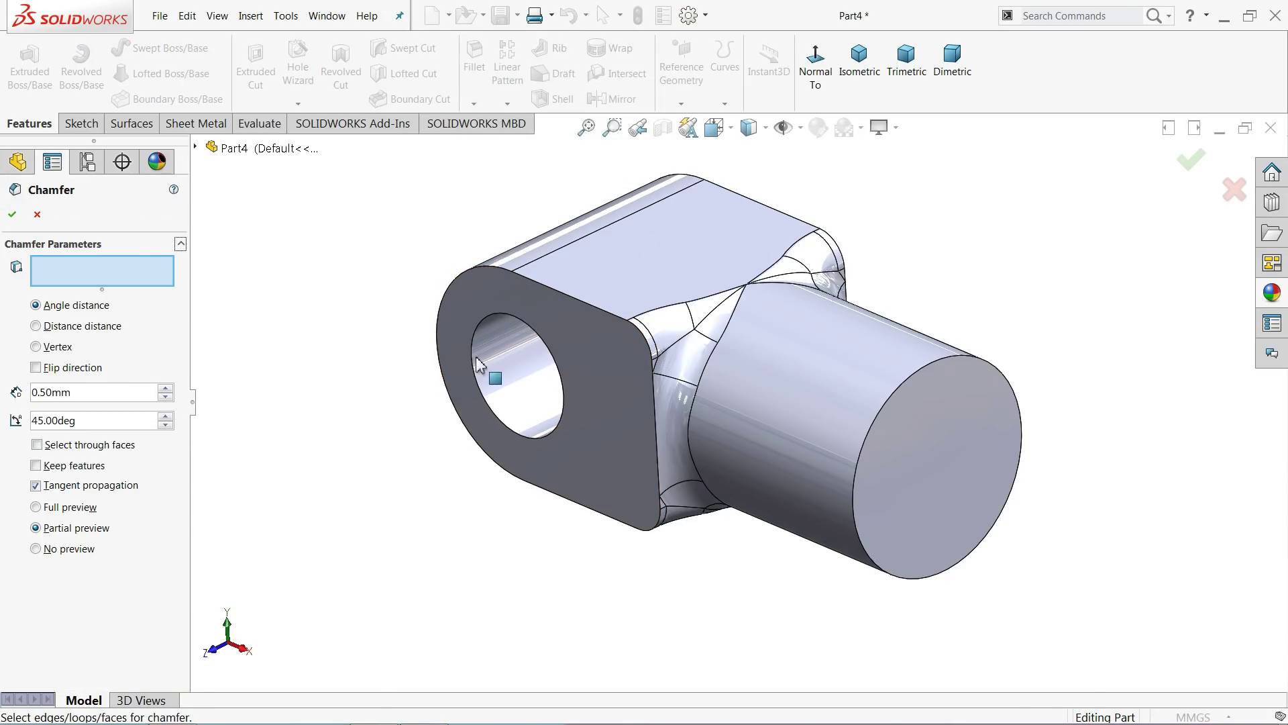
click(499, 383)
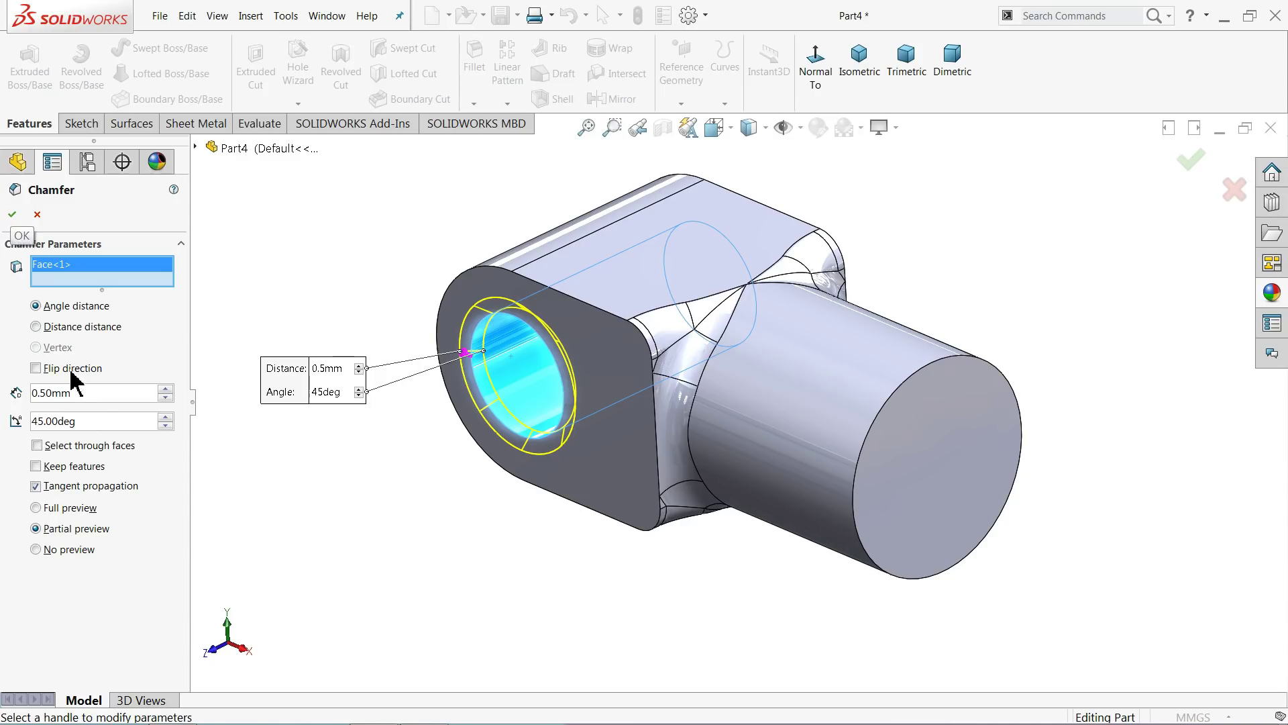
right_click(87, 278)
click(115, 280)
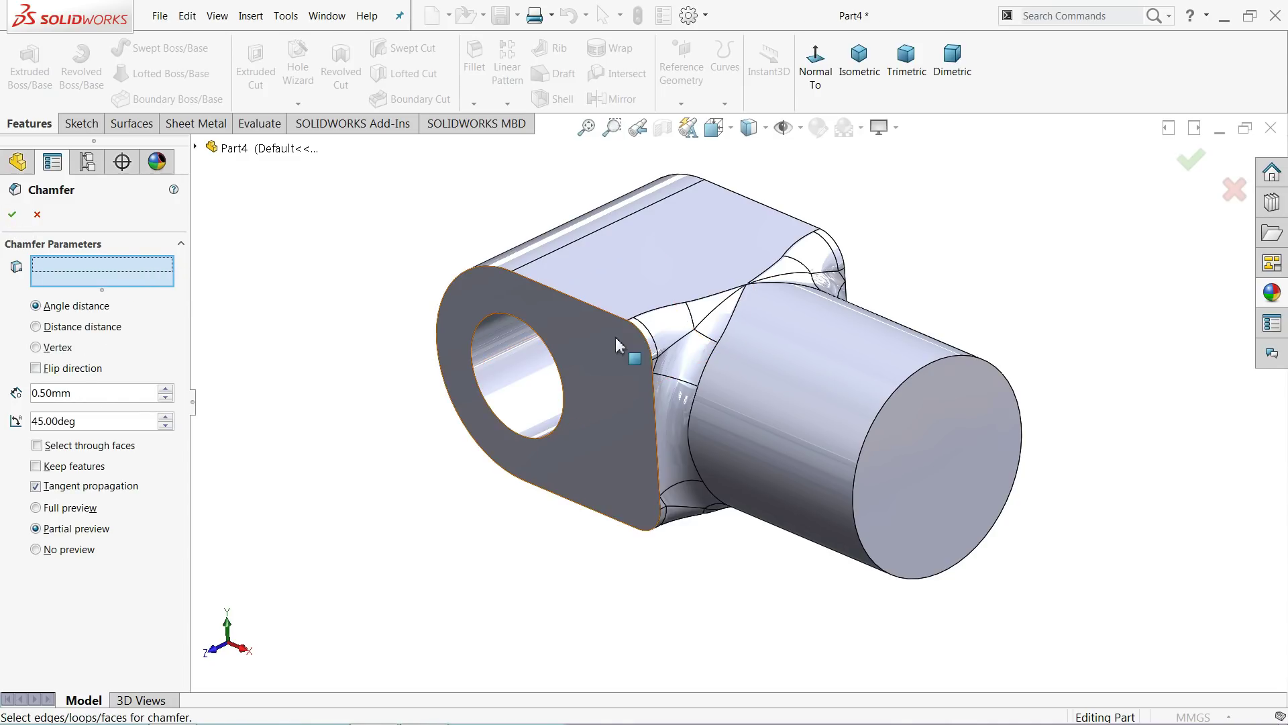
click(871, 437)
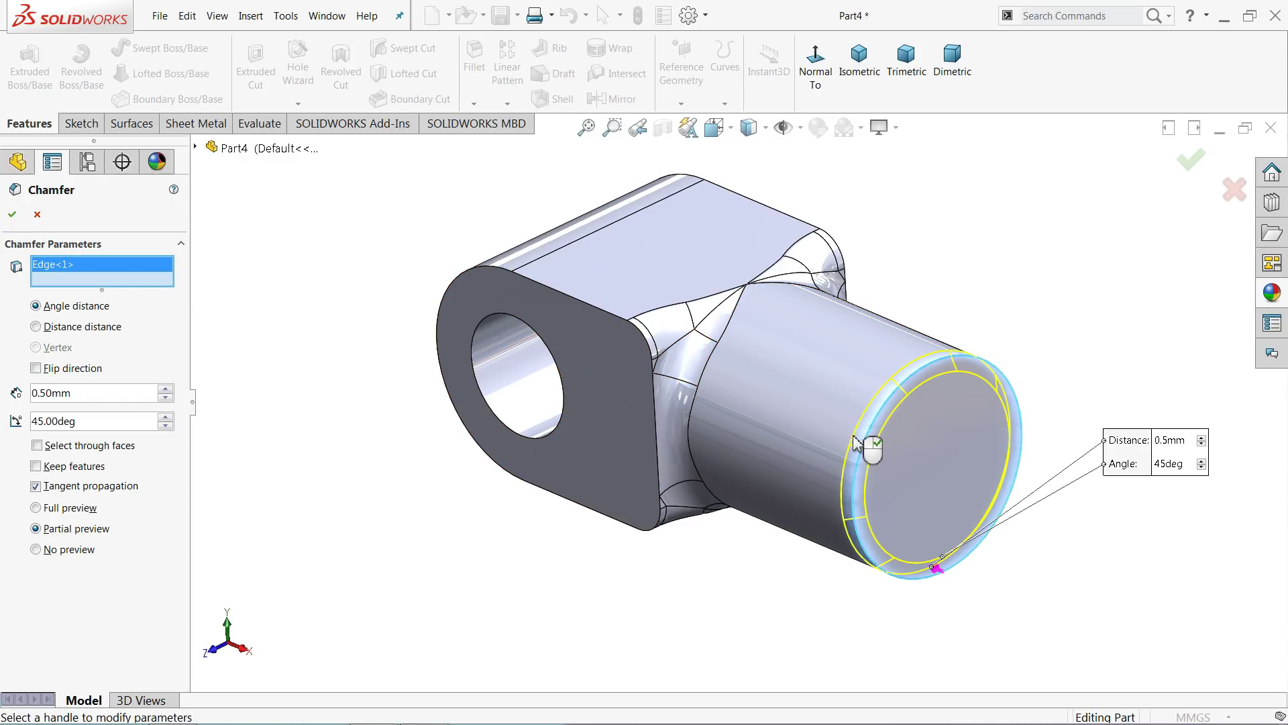
click(13, 215)
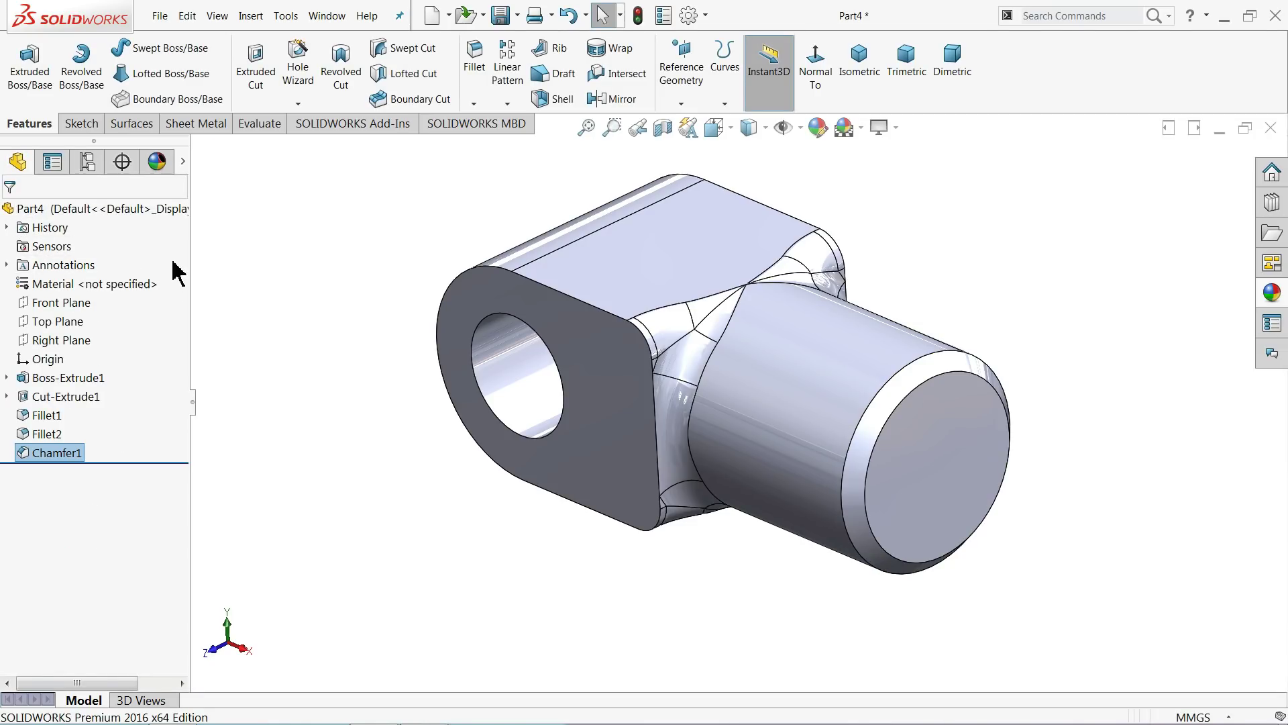
Step: Set up an ISO M4 tapped hole on the shank's end face with a blind hole depth of 10 mm
key(f)
scroll(956, 469, down, 3)
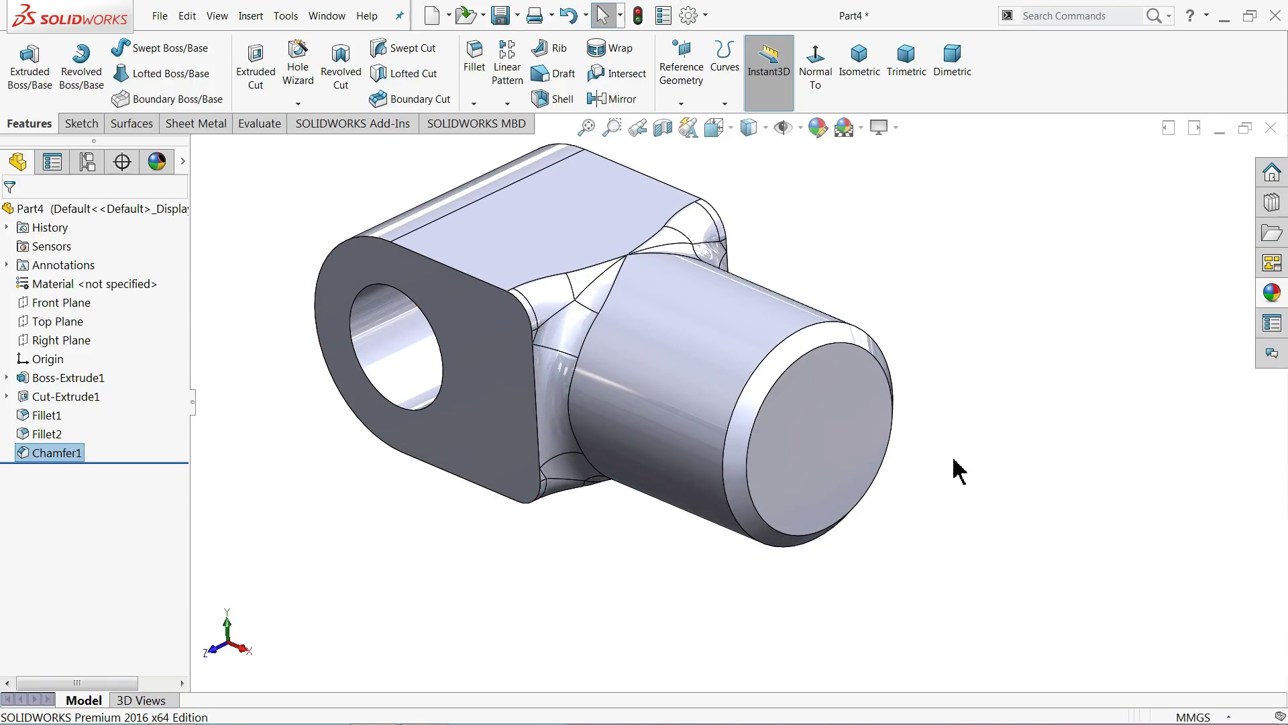
mouse_move(889, 470)
middle_down()
mouse_move(831, 397)
mouse_move(911, 468)
mouse_move(1021, 371)
middle_up()
click(733, 363)
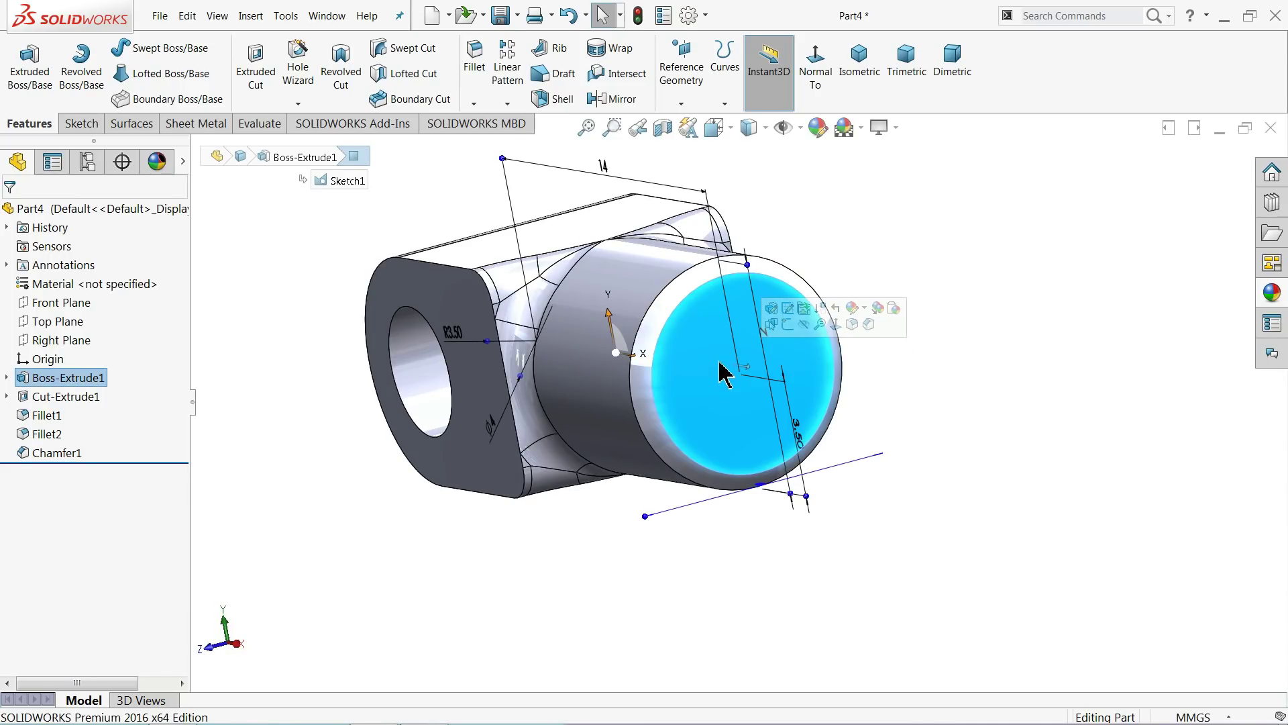
click(298, 62)
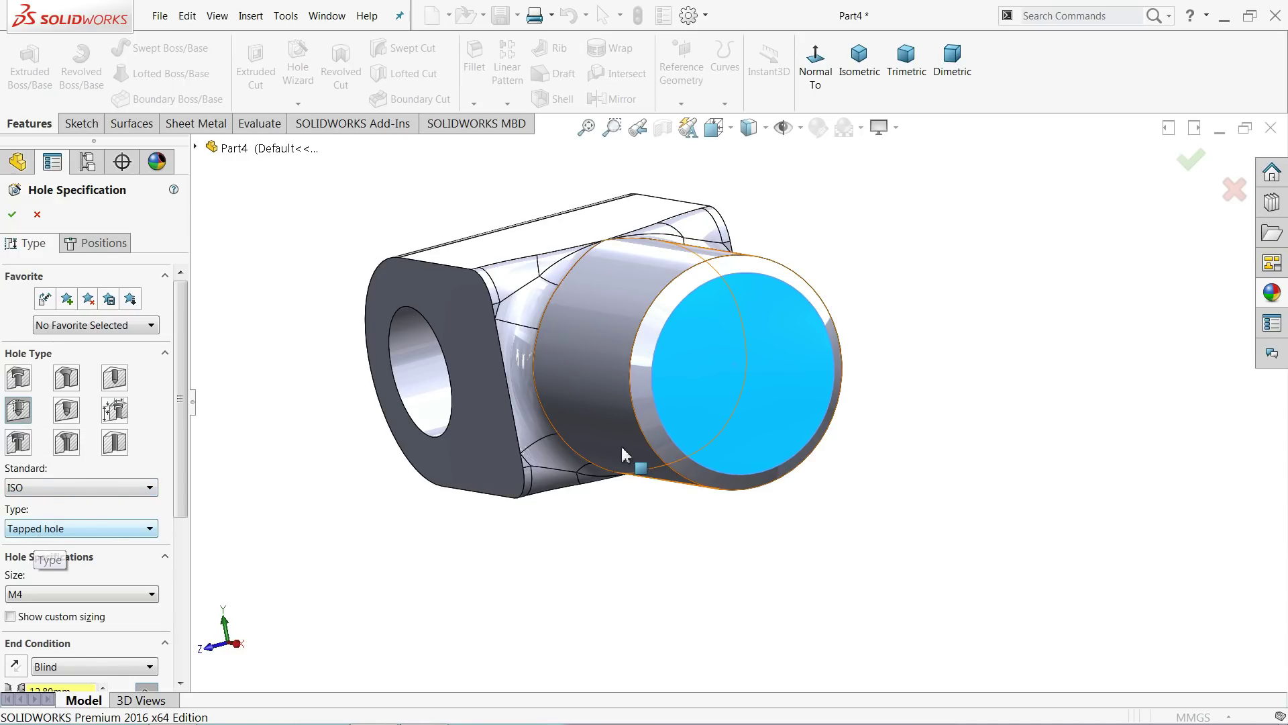
drag(181, 513, 182, 575)
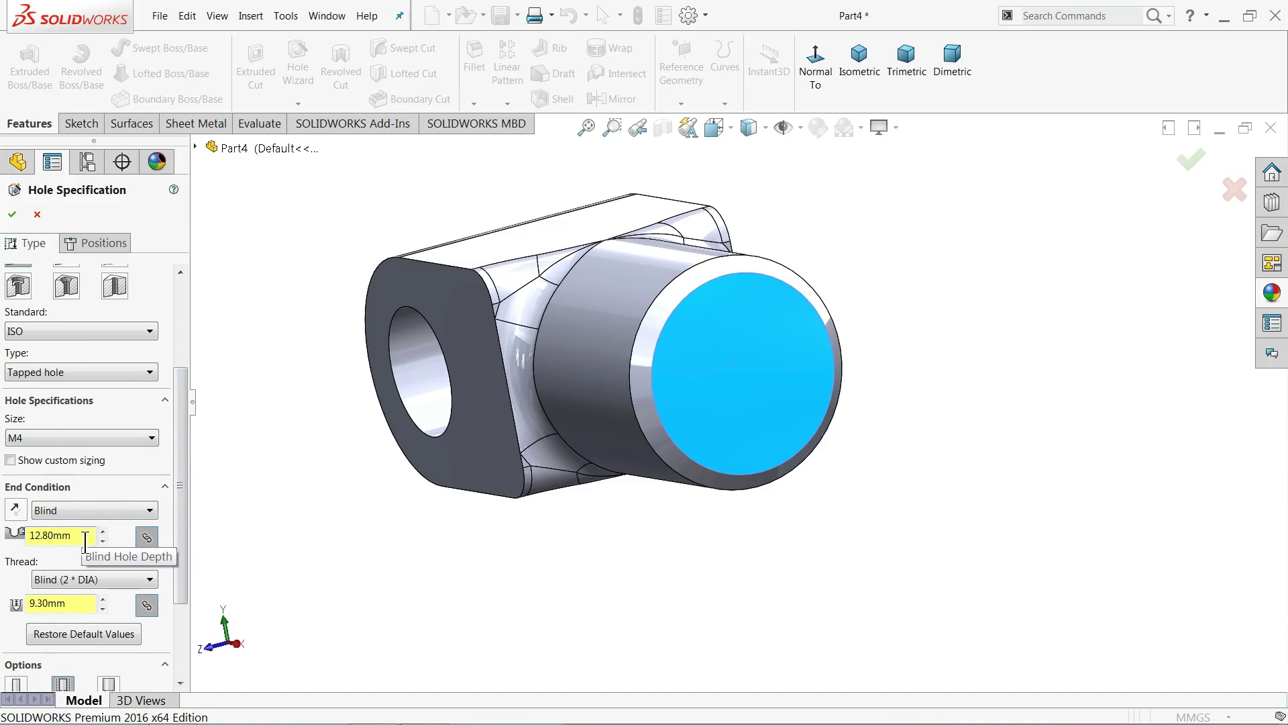
drag(85, 540, 45, 537)
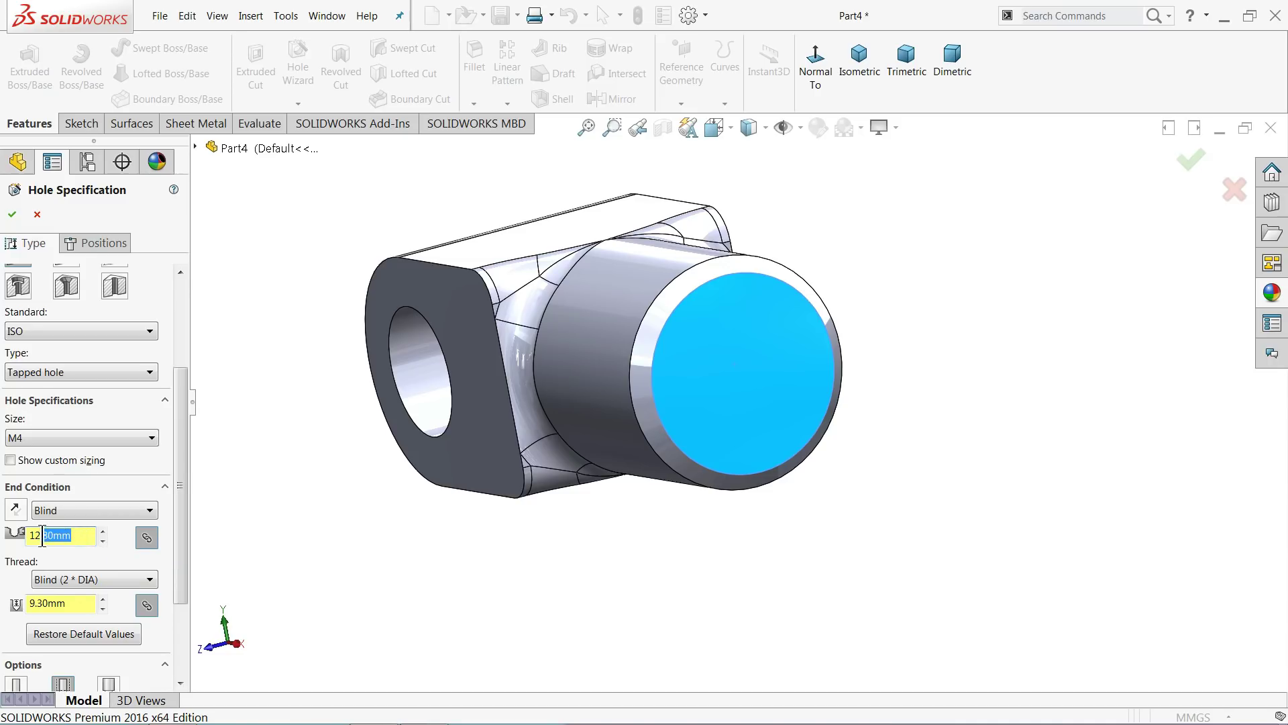
text(10)
key(Return)
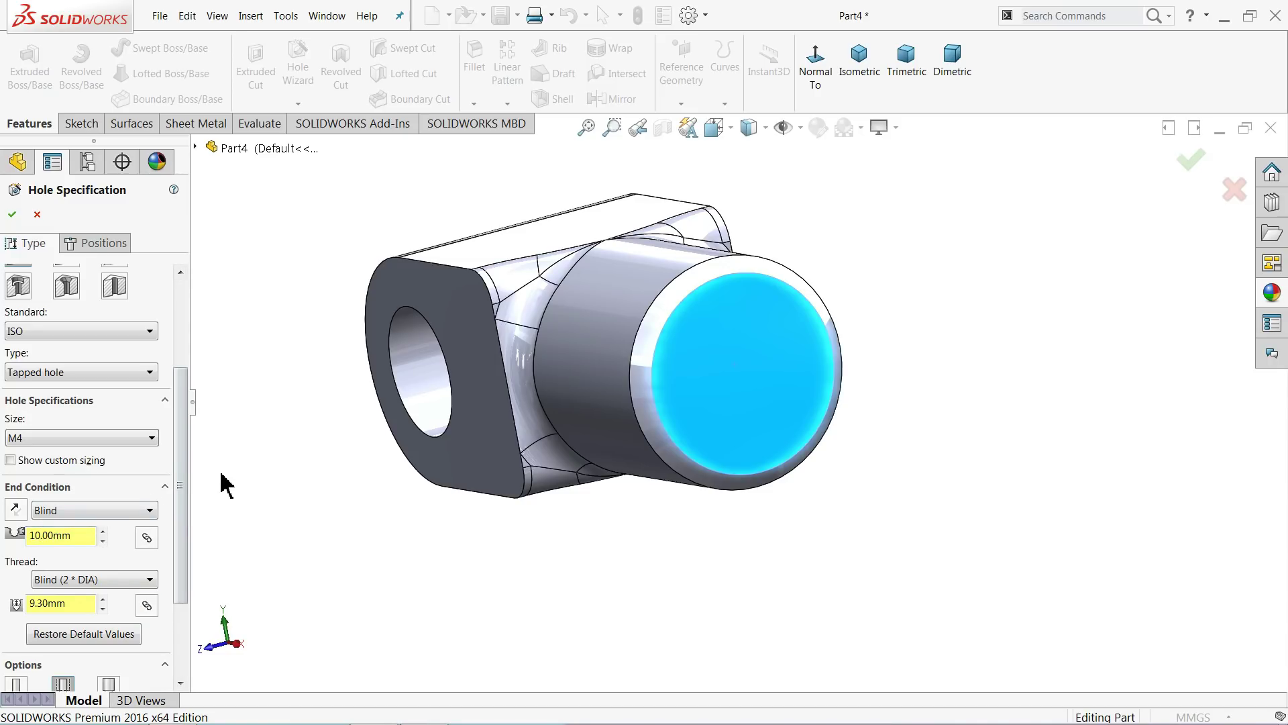
Step: Position the tapped hole at the centre of the shank's end face and create it
click(89, 245)
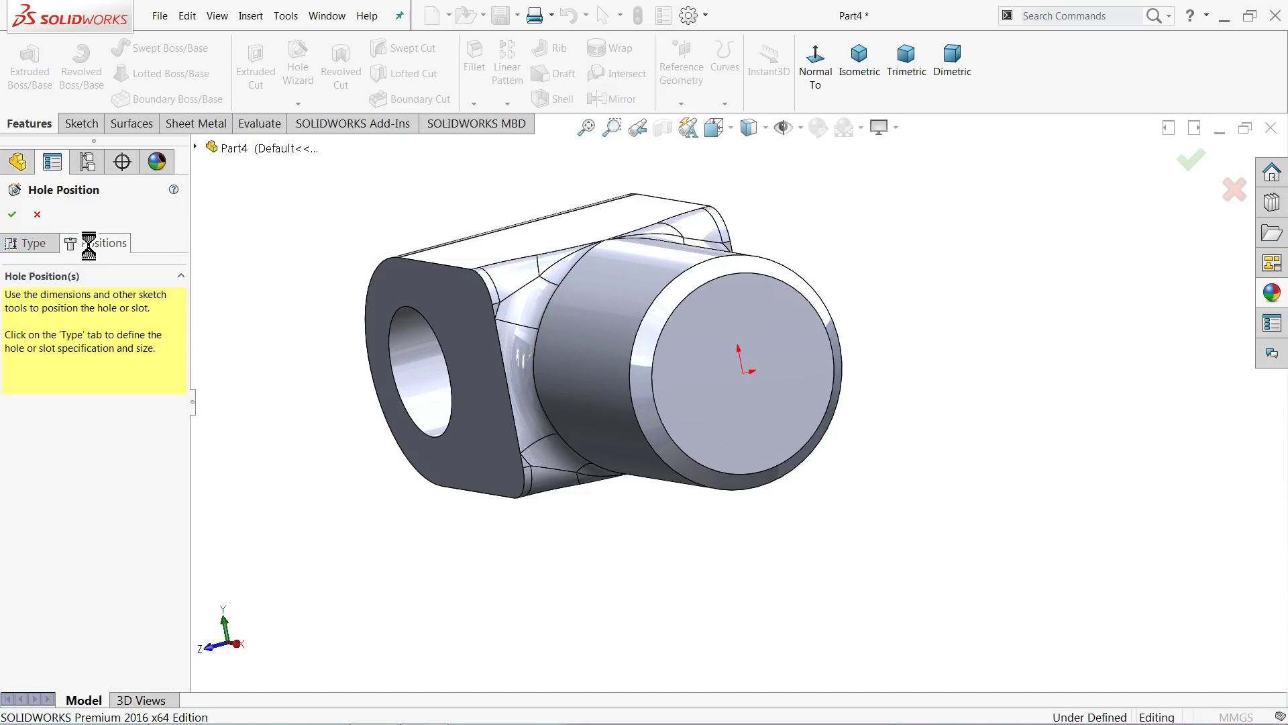
click(744, 374)
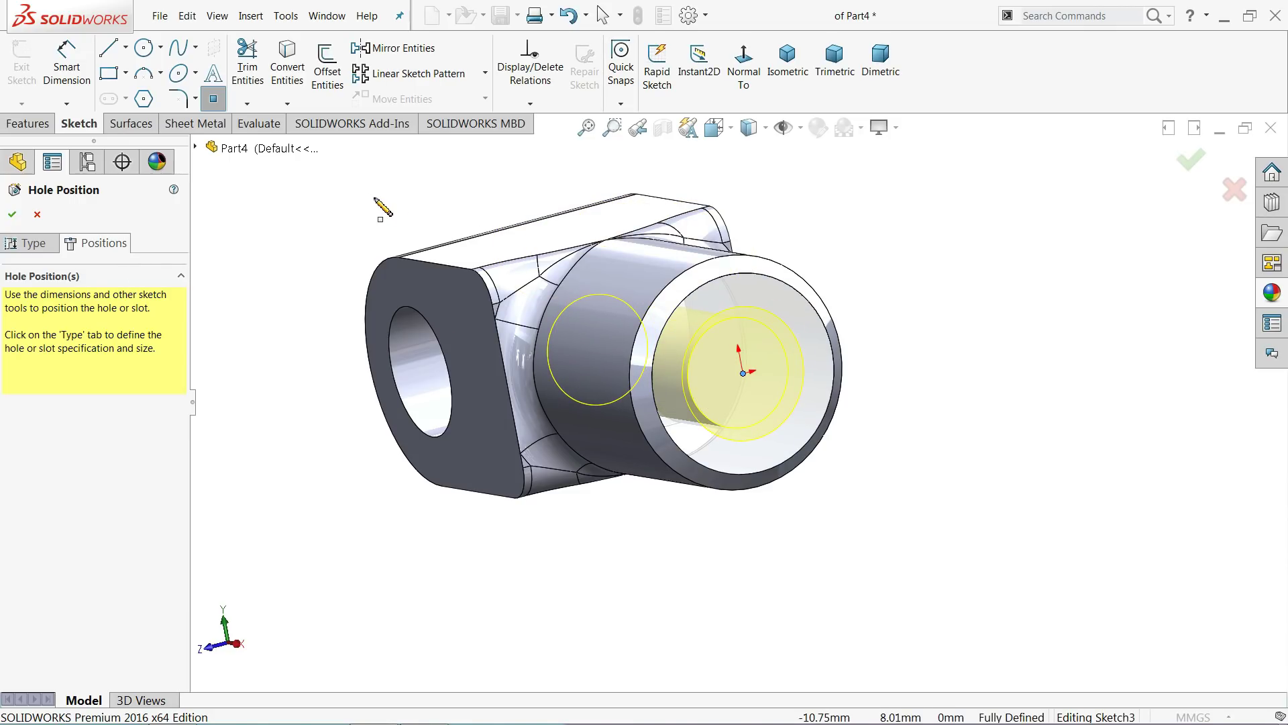
middle_drag(399, 282, 414, 340)
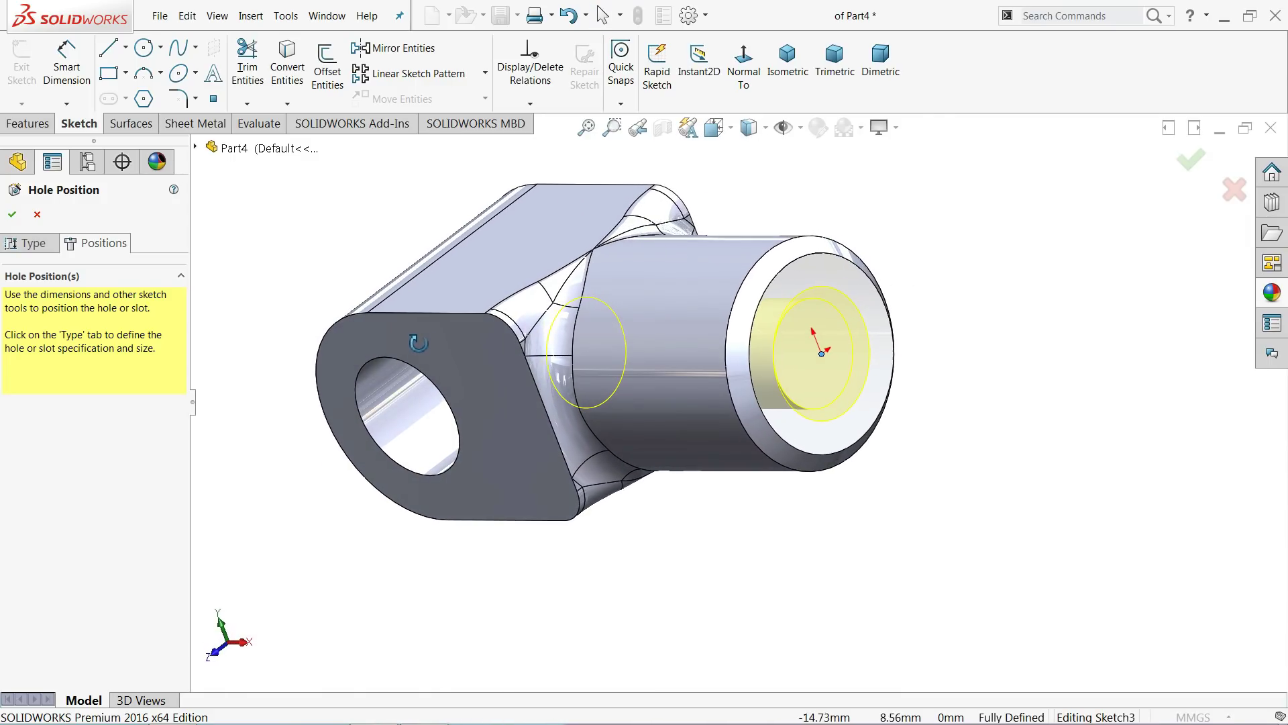
click(12, 215)
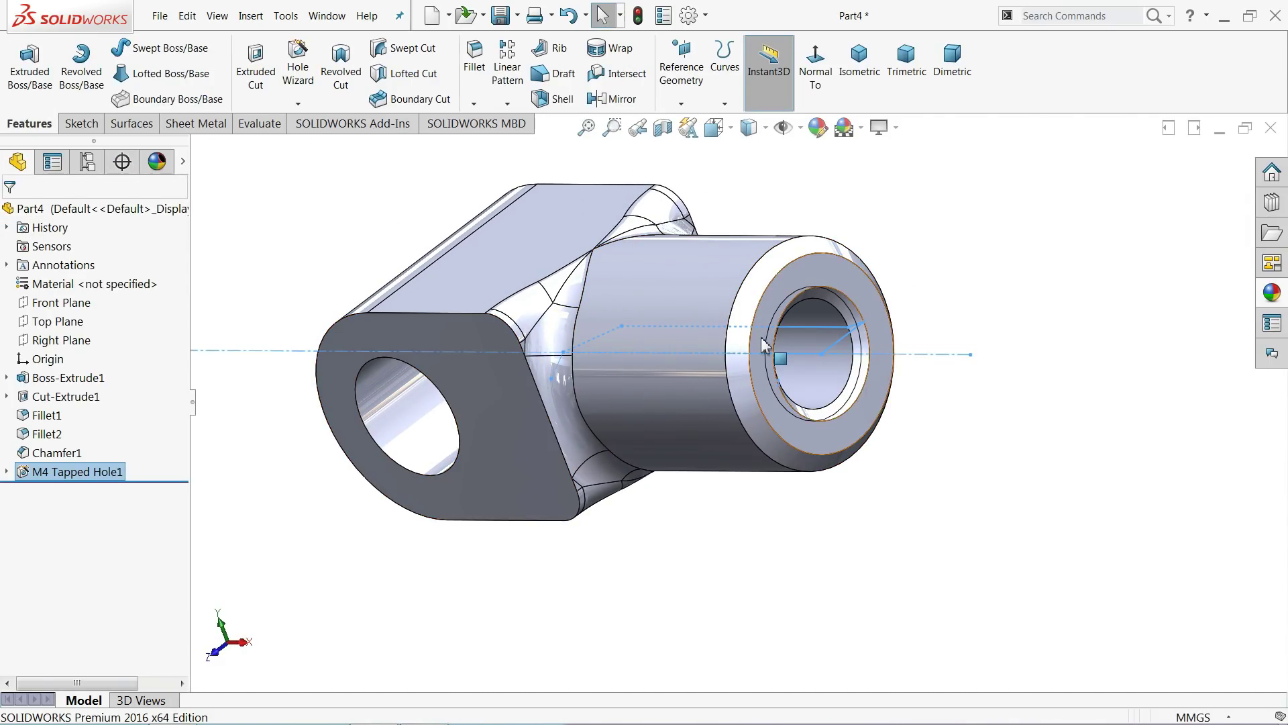
Step: Enable shaded cosmetic threads in the part's document properties
click(875, 276)
click(883, 247)
mouse_move(883, 247)
middle_down()
mouse_move(848, 239)
mouse_move(877, 246)
middle_up()
scroll(765, 374, down, 3)
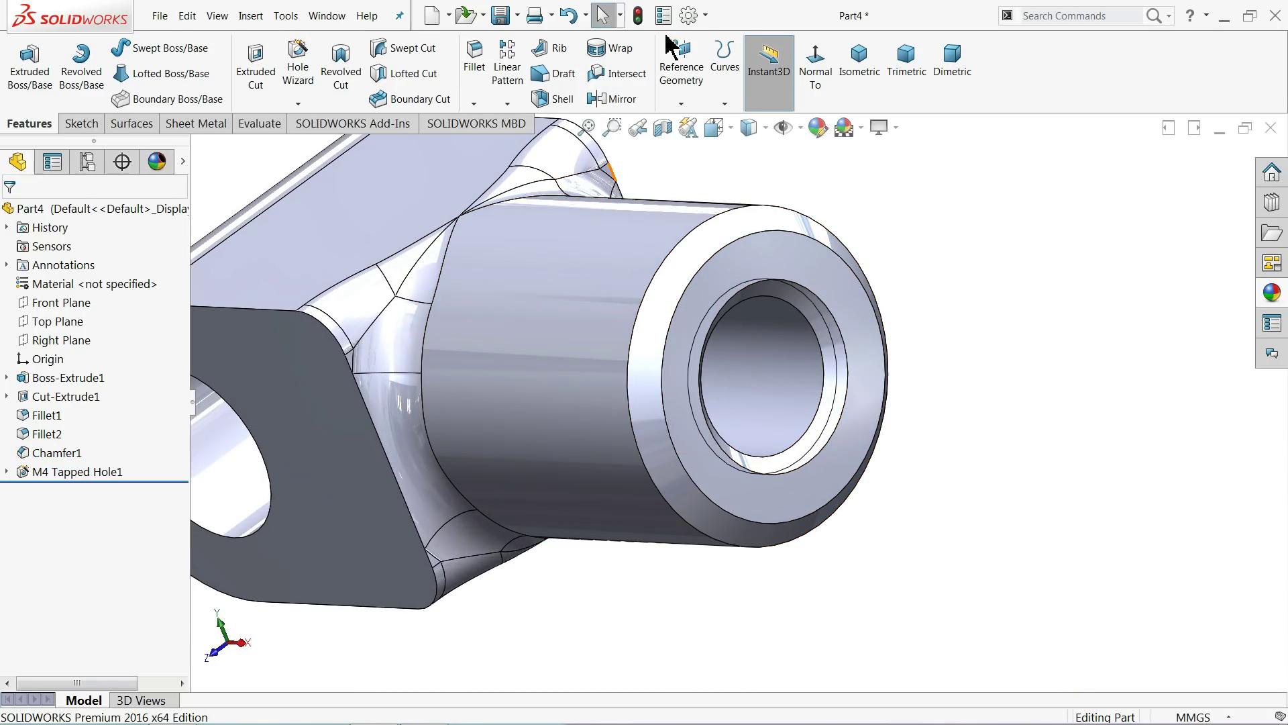
click(689, 16)
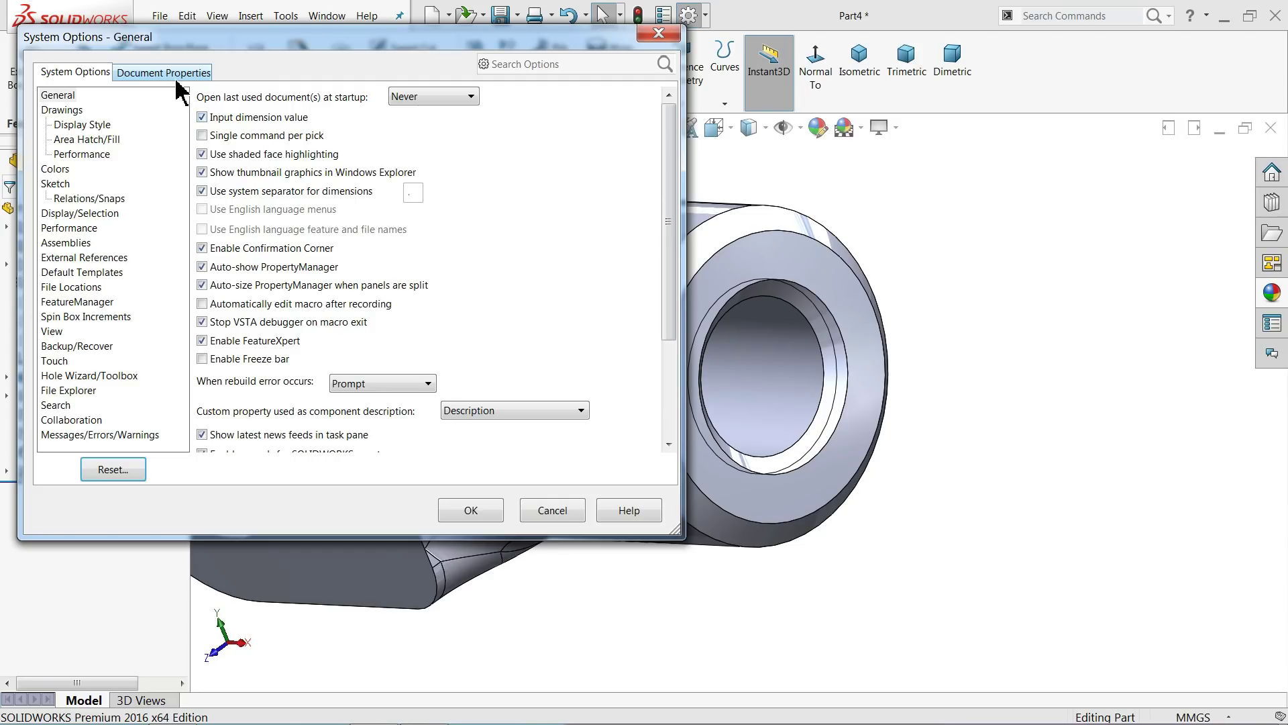
click(171, 72)
click(62, 183)
click(337, 112)
click(483, 517)
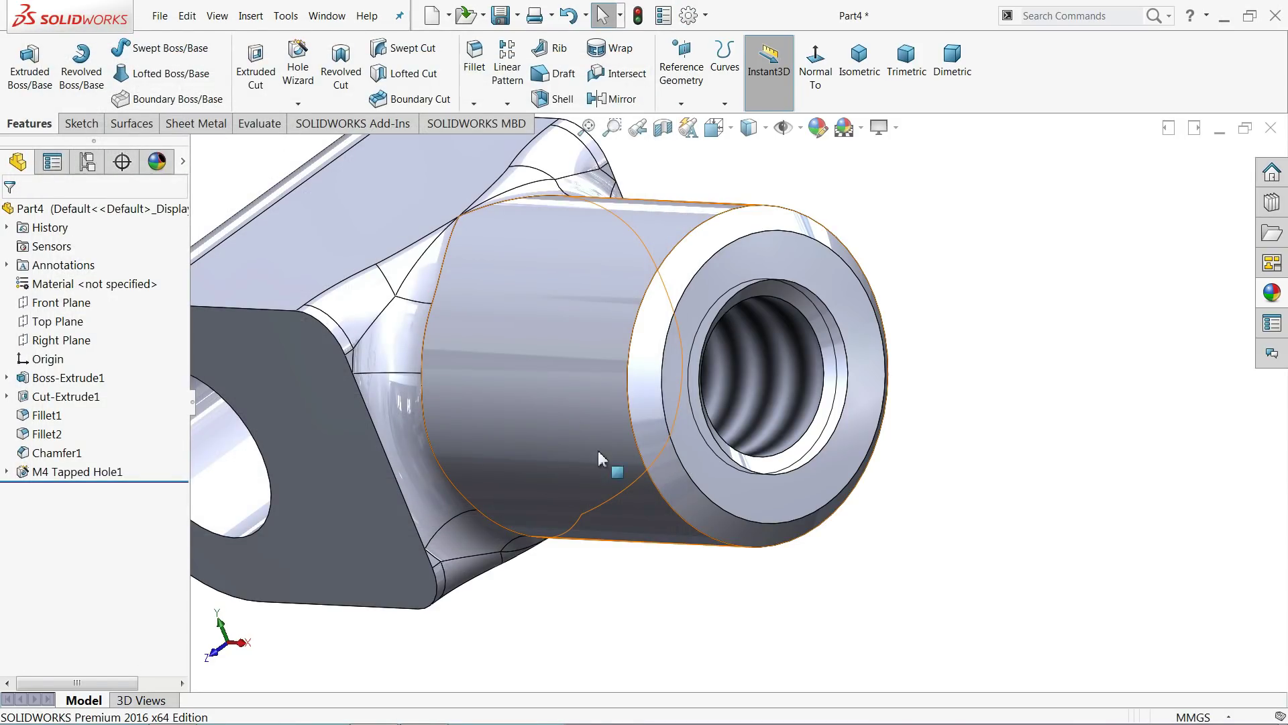
Step: Apply the yellow satin finish plastic appearance to the whole part
scroll(599, 457, up, 4)
middle_drag(661, 417, 693, 381)
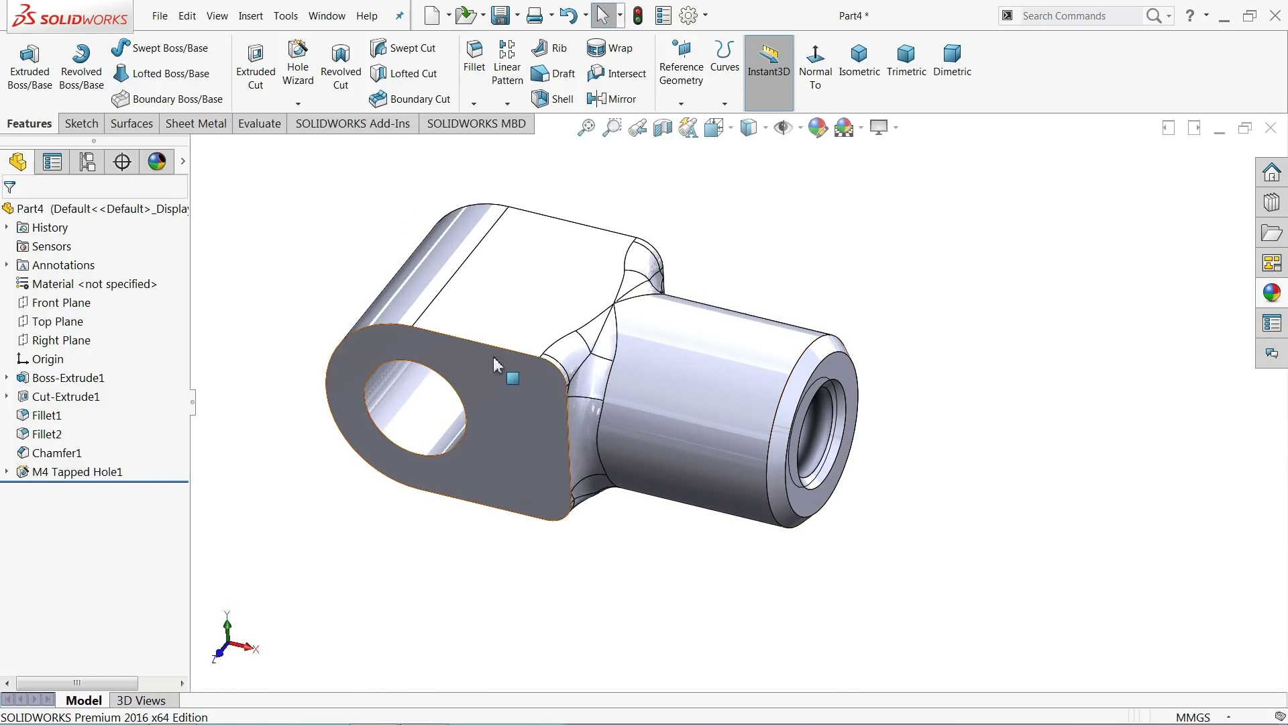
click(1272, 293)
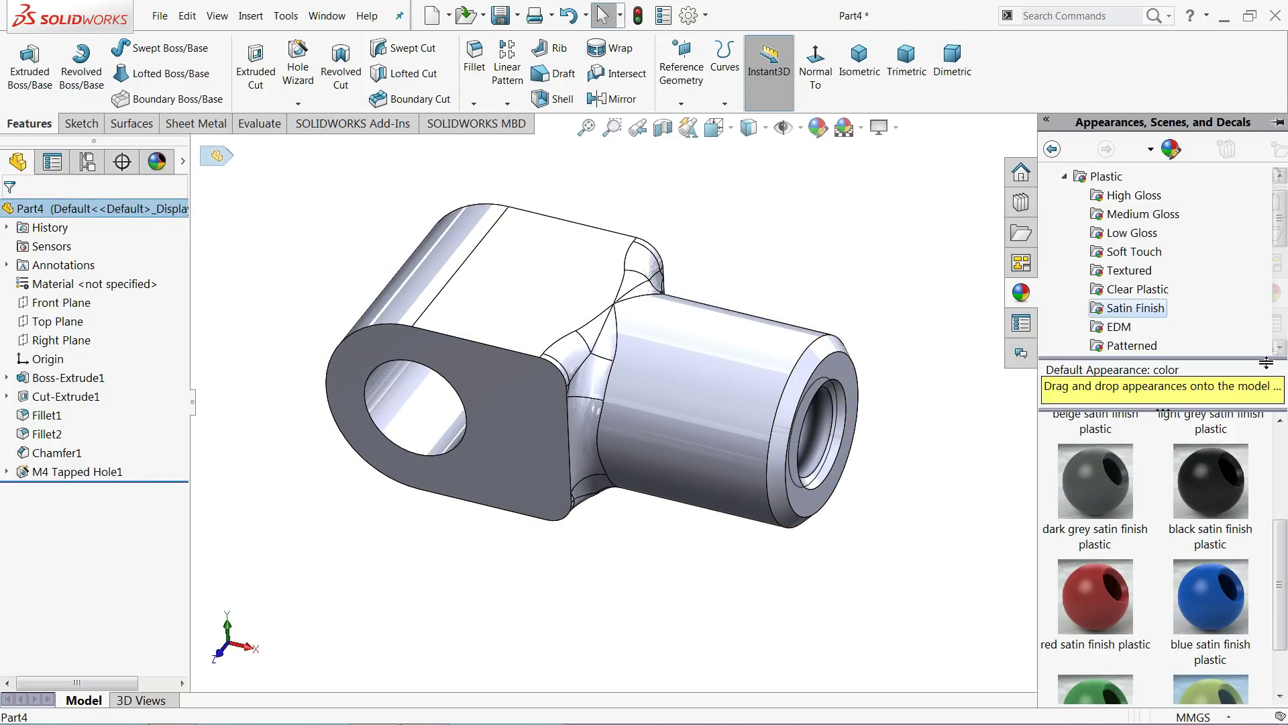
scroll(1241, 624, down, 1)
double_click(1215, 641)
middle_drag(1006, 544, 920, 535)
scroll(546, 362, down, 1)
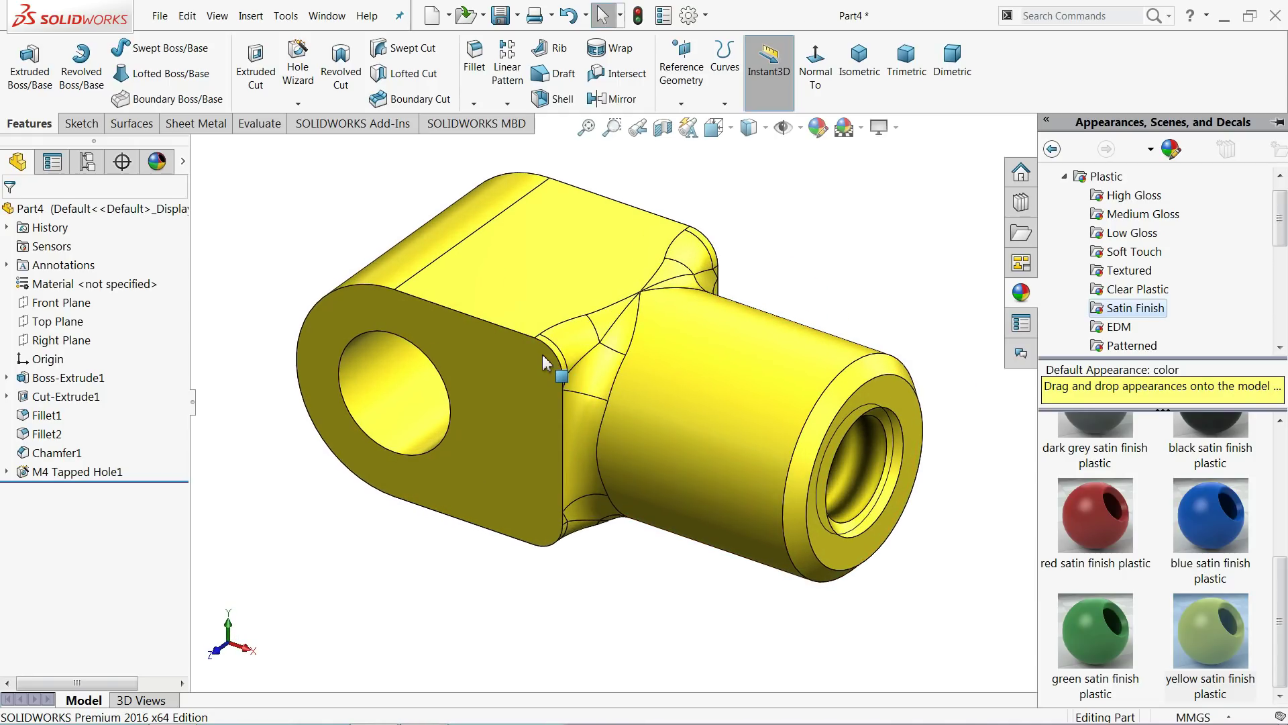
Step: Save the part as "21.Eccentric Strap Head" in the Steam Engine Assembly folder on the desktop
click(501, 15)
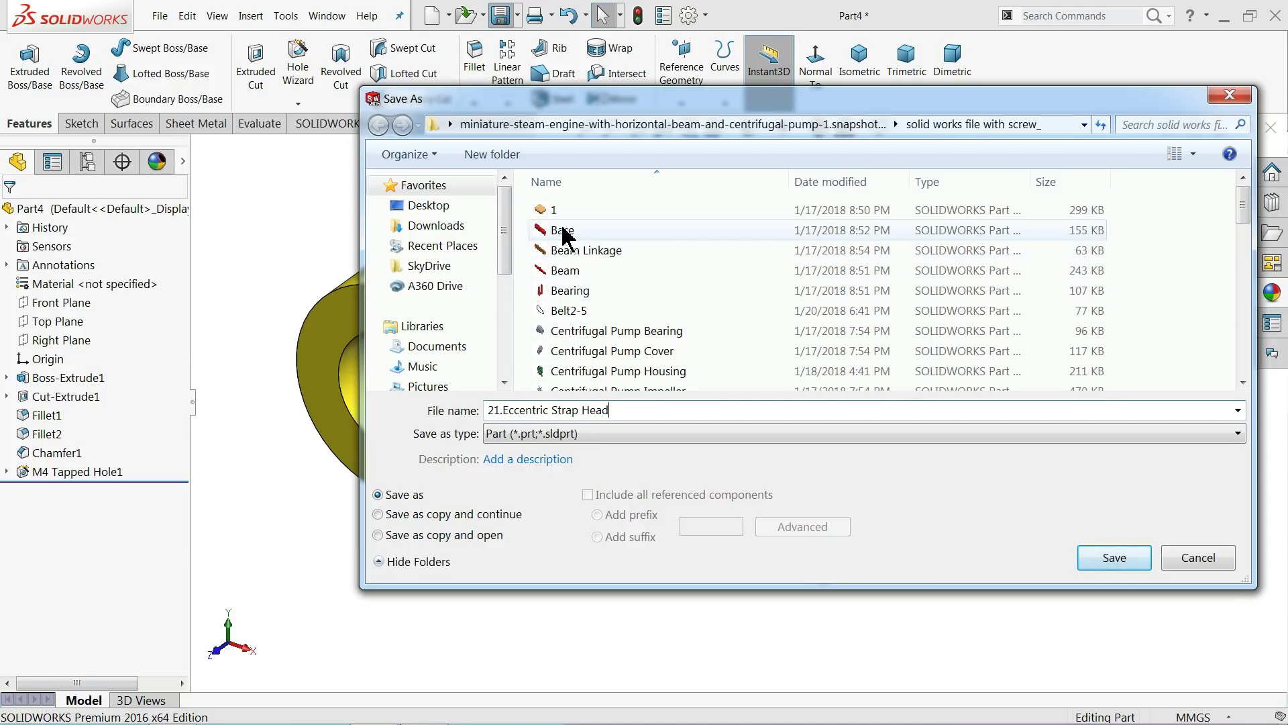
click(458, 209)
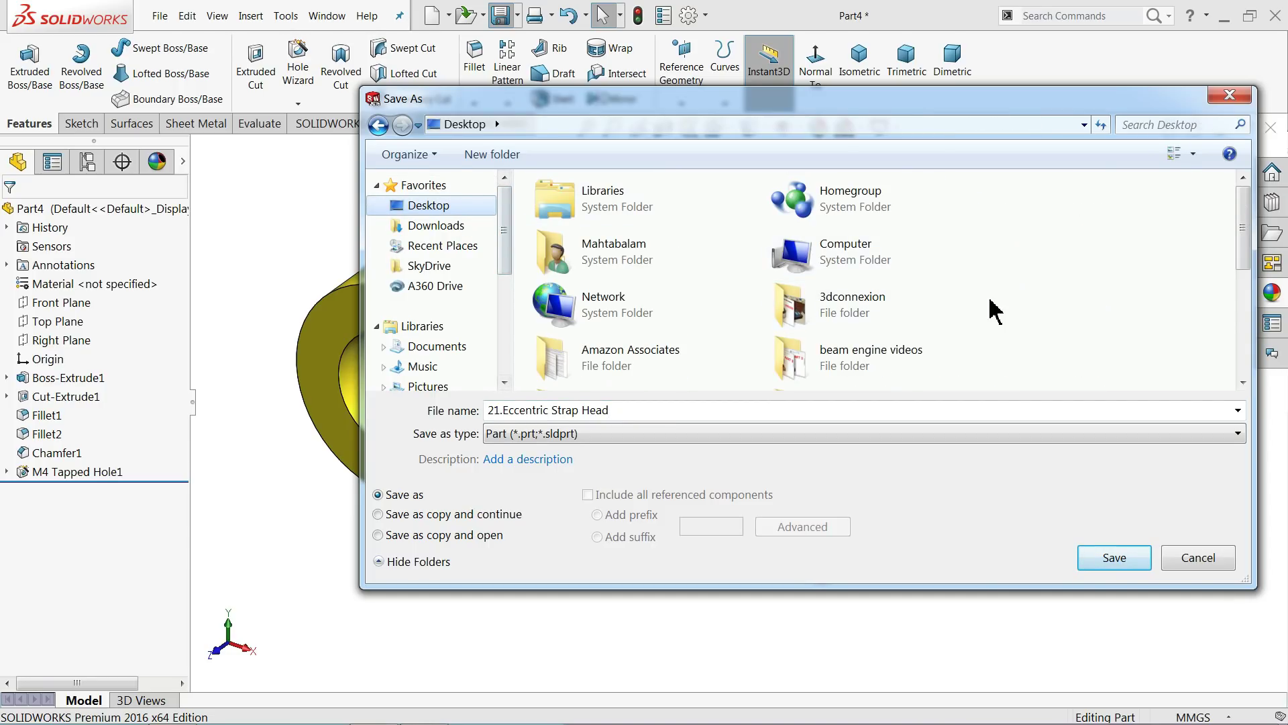
scroll(1033, 342, down, 5)
click(847, 320)
double_click(847, 320)
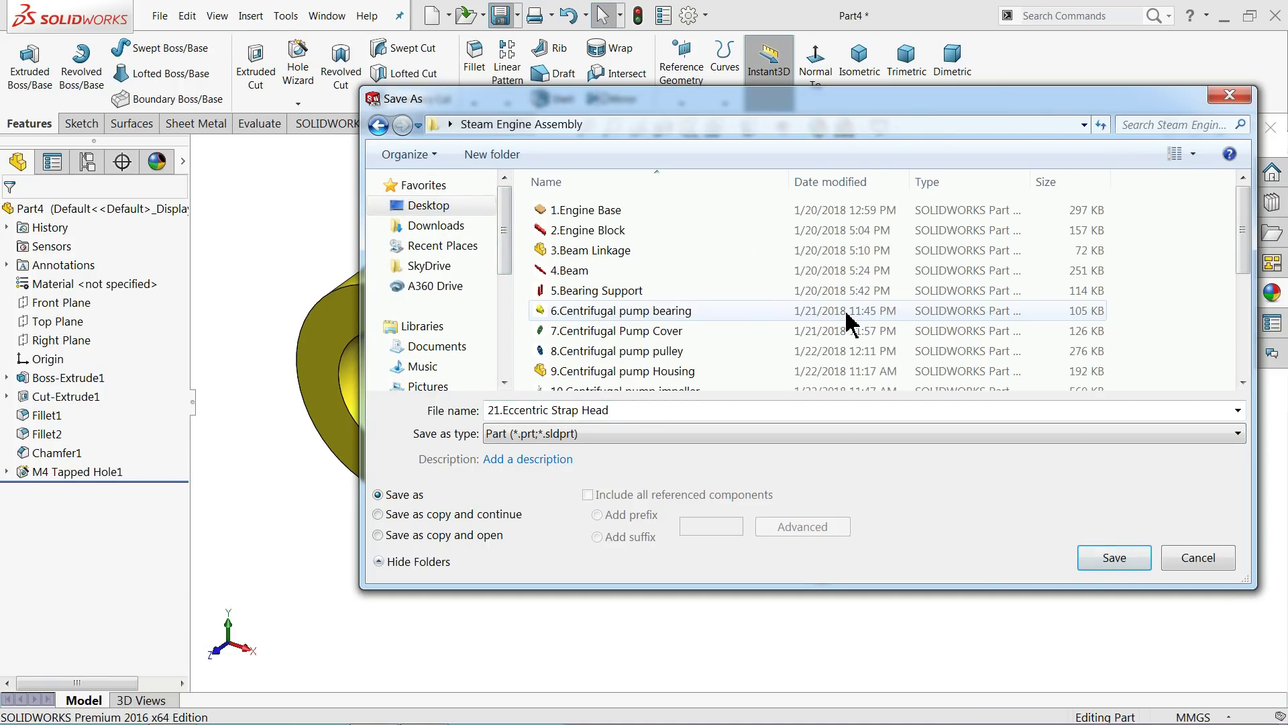
click(1119, 562)
middle_drag(775, 424, 771, 368)
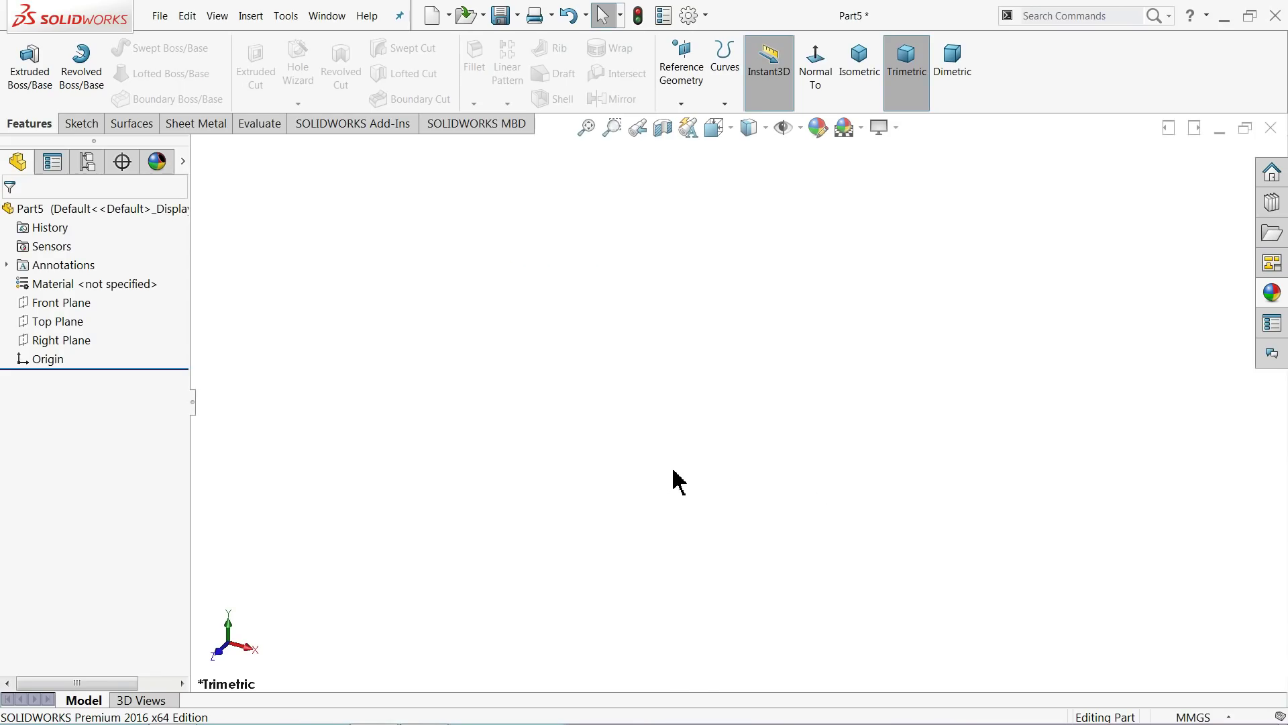
Step: Sketch a circle centred on the origin on the Right Plane of the new part and leave the Circle tool
click(59, 303)
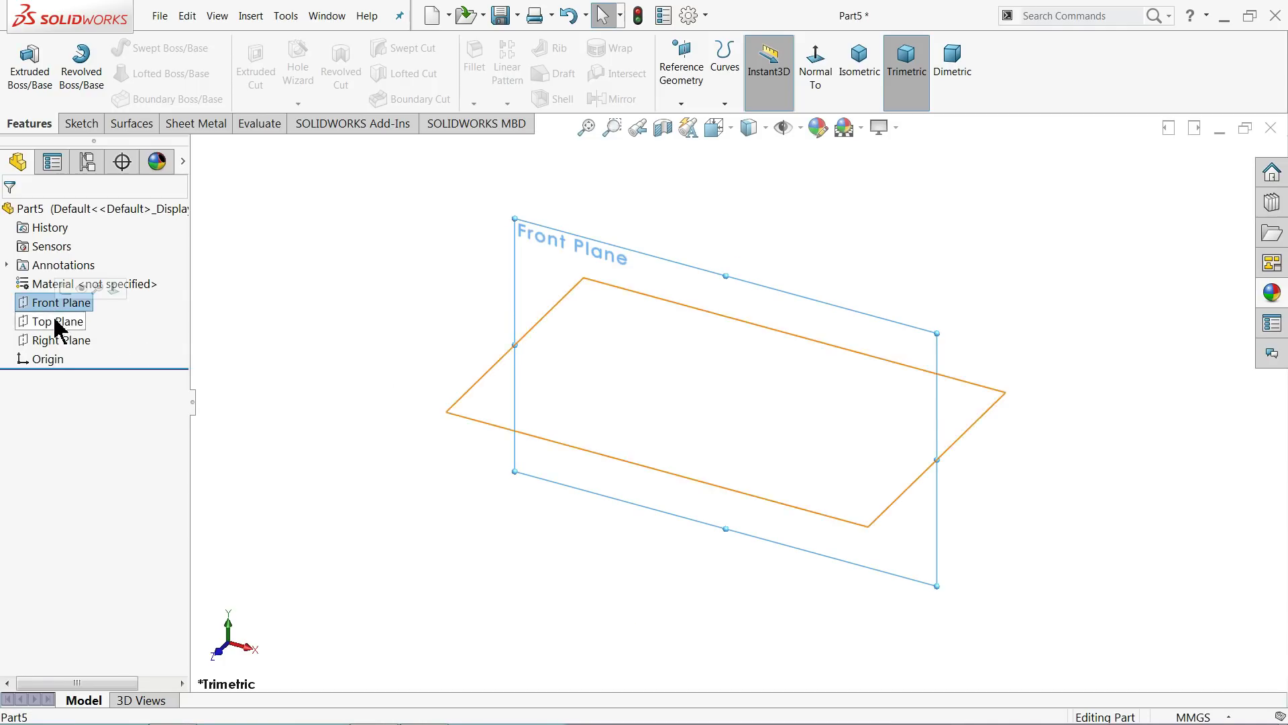
click(52, 342)
click(58, 324)
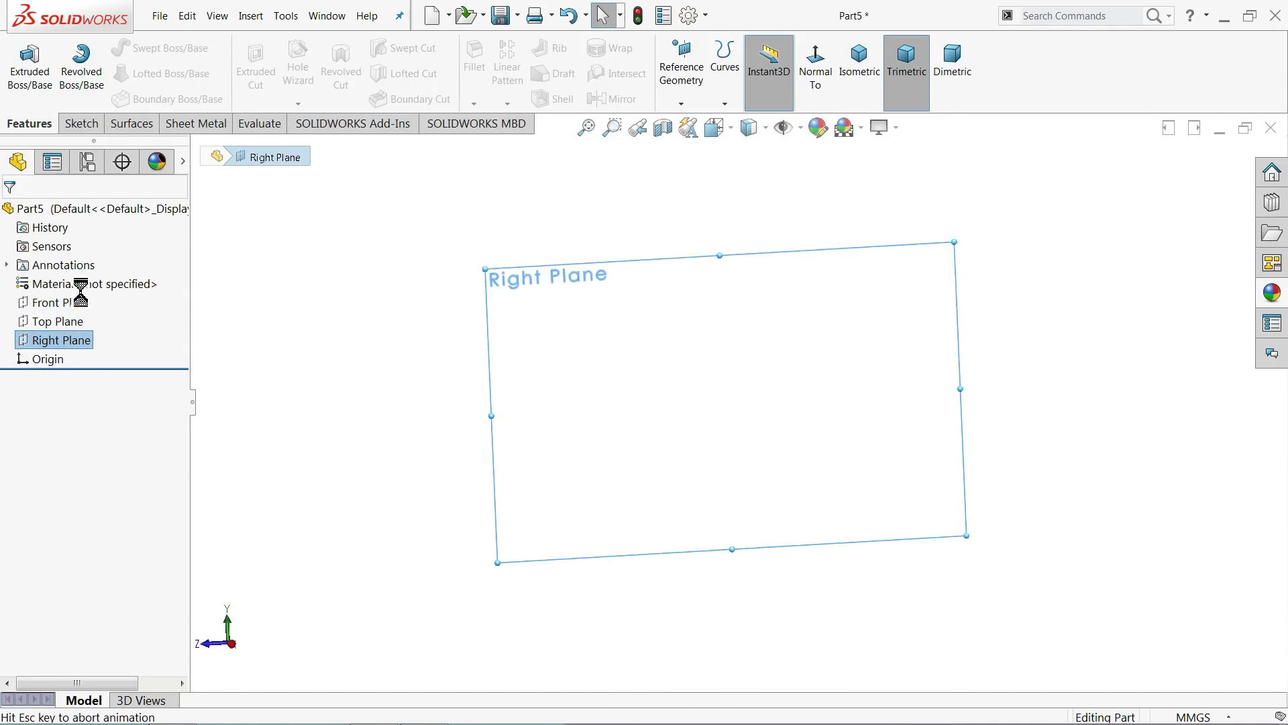
click(143, 49)
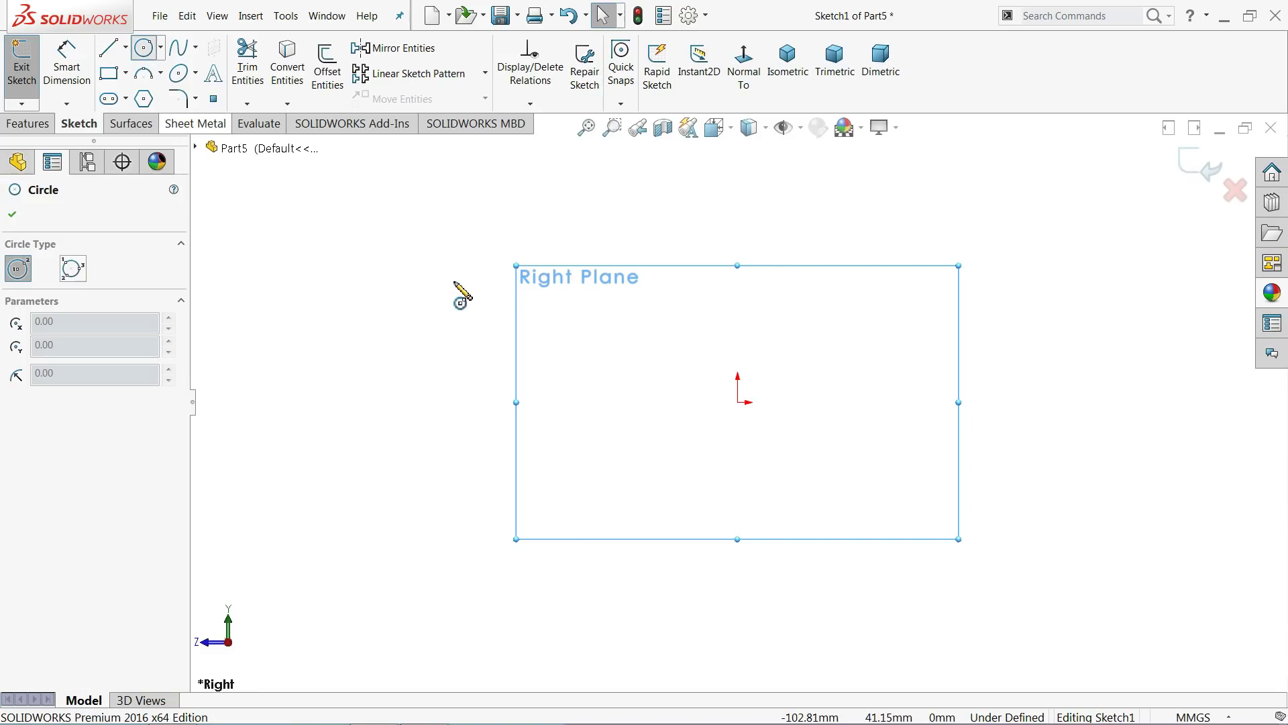
click(738, 403)
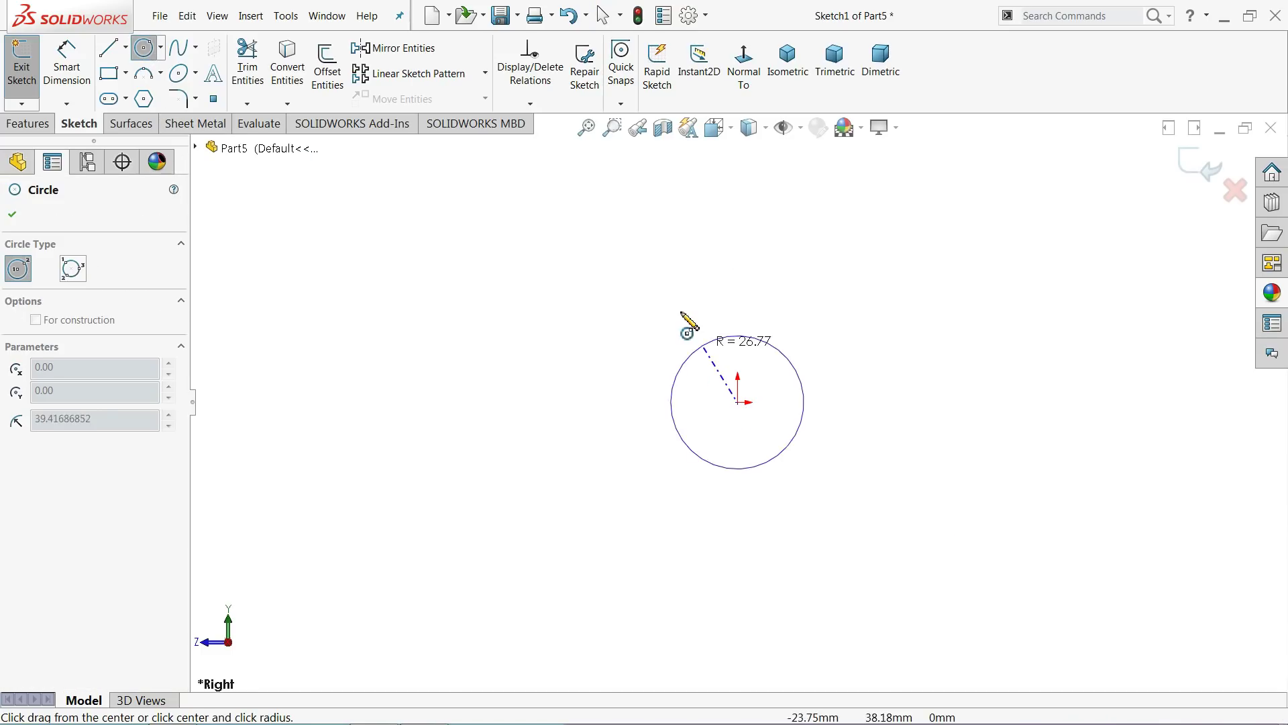
click(662, 278)
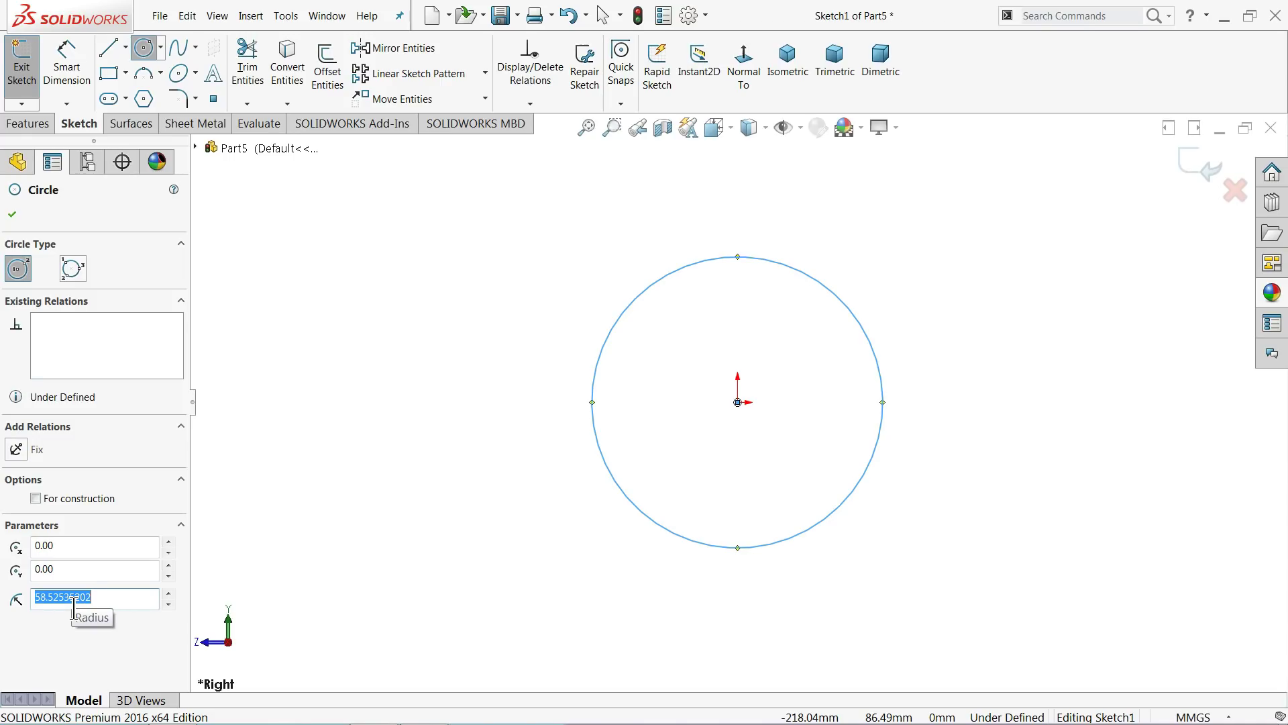
key(Return)
click(275, 500)
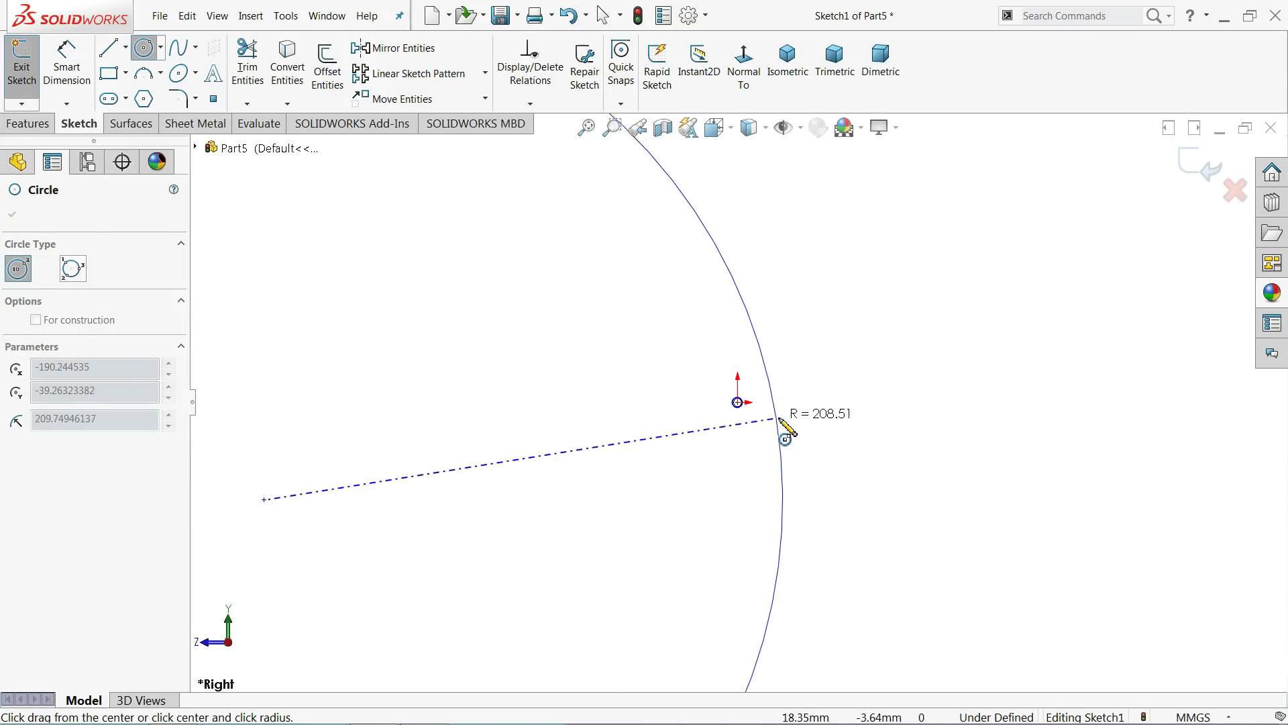
key(Escape)
scroll(738, 413, down, 8)
scroll(701, 442, down, 2)
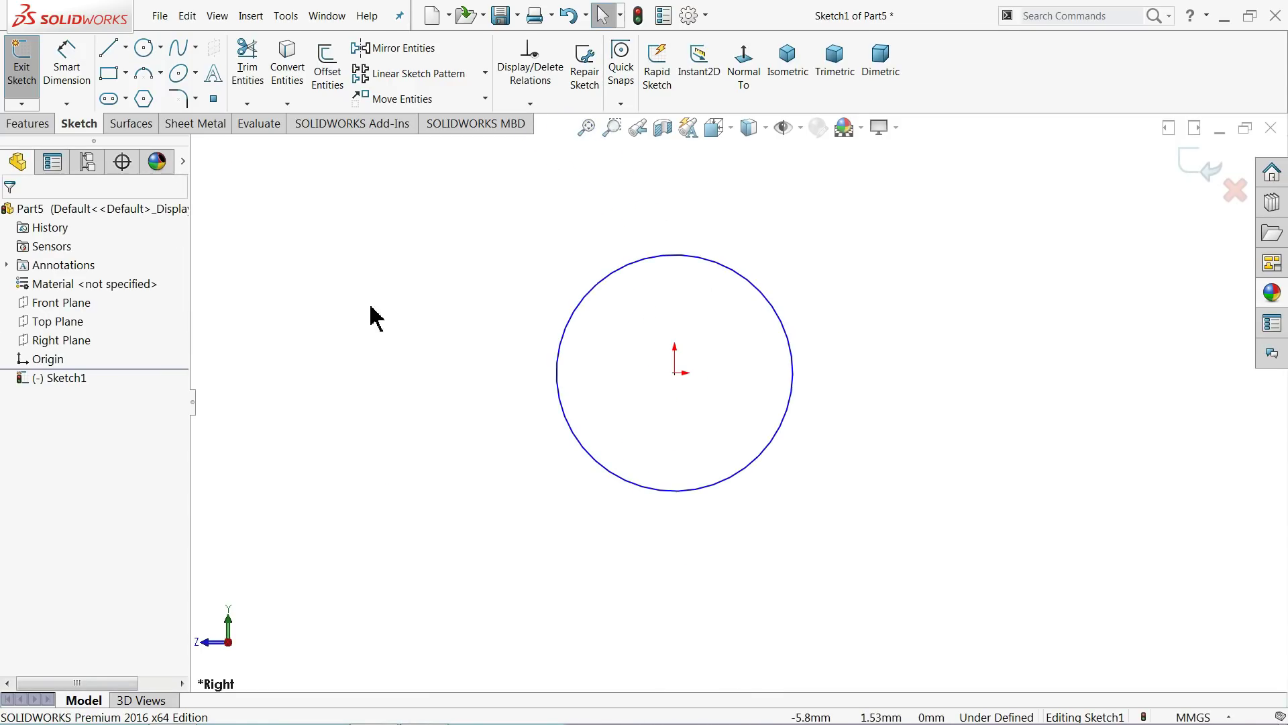
Step: Dimension the circle's diameter at 4 mm to fully define the sketch
click(67, 74)
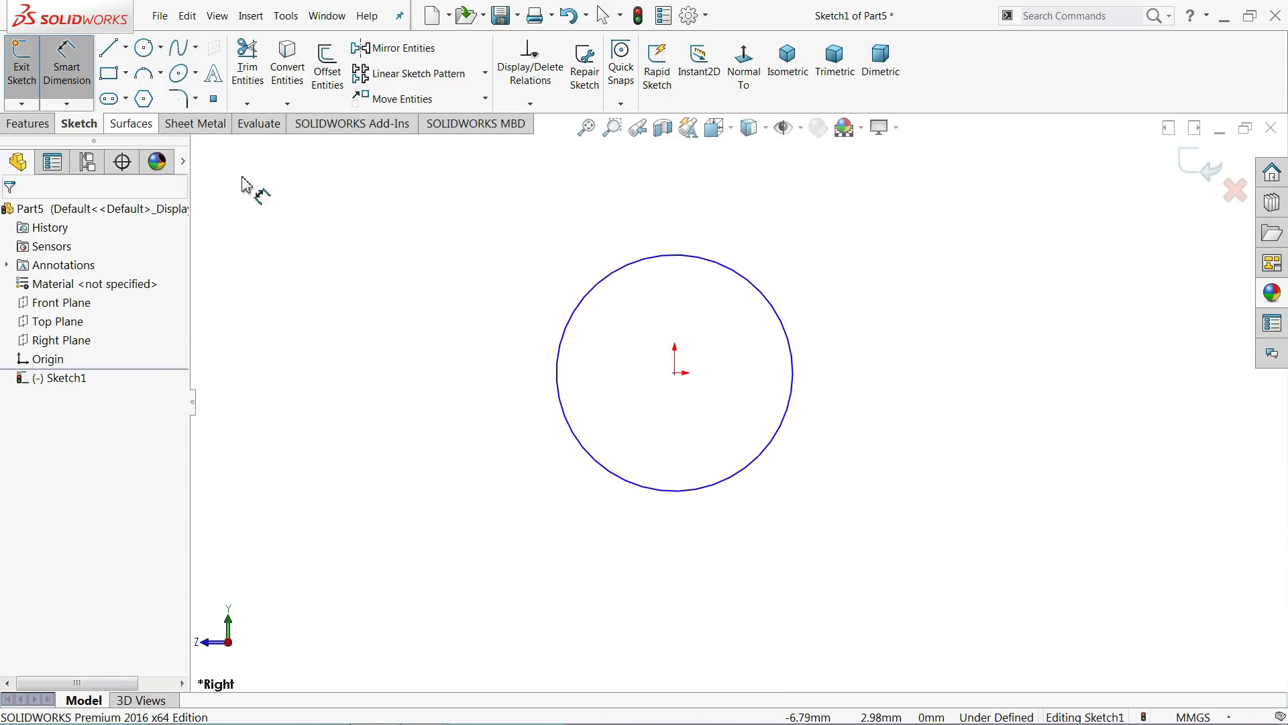
click(559, 384)
click(456, 374)
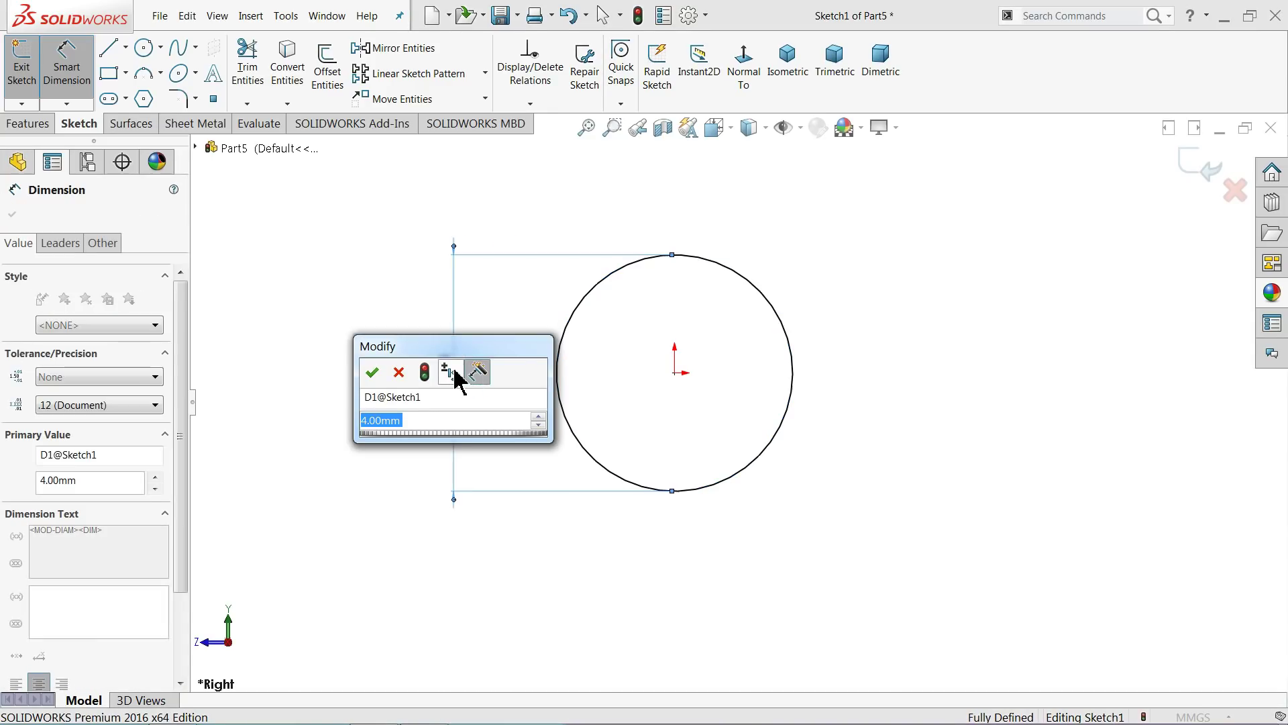
click(371, 374)
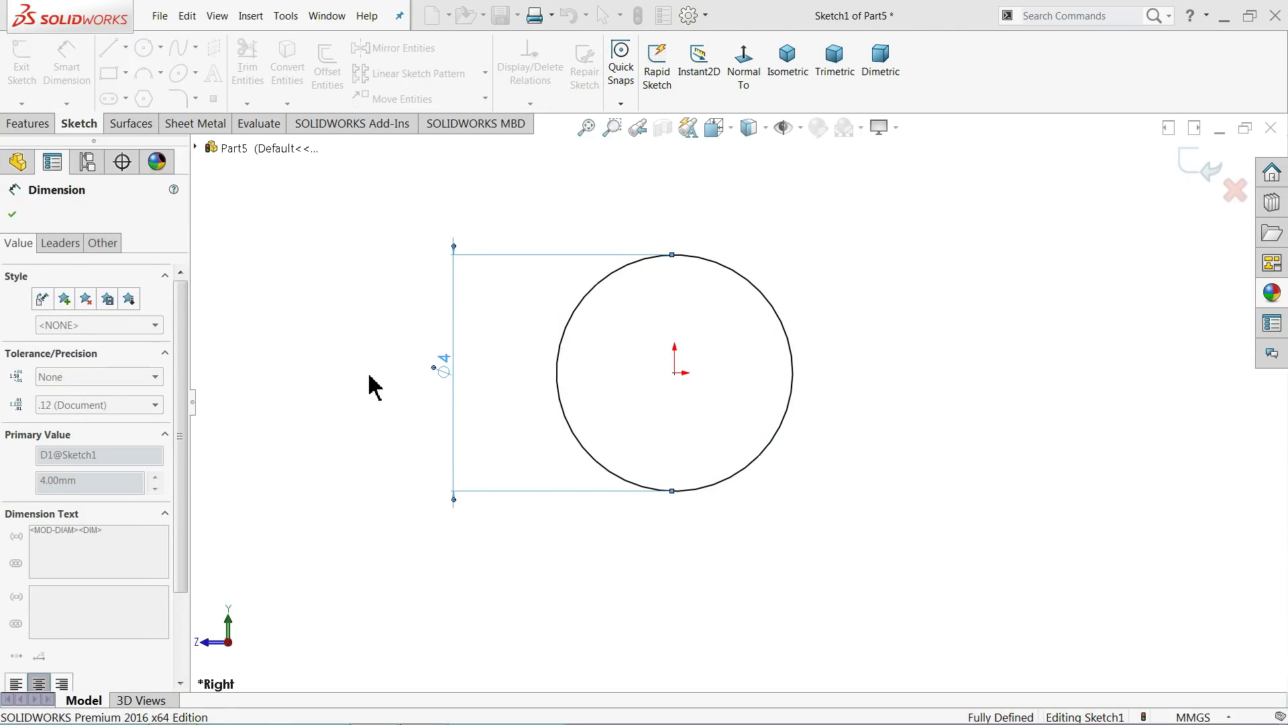
Step: Extrude the circle into a rod 84 mm long using the Mid Plane end condition
click(28, 124)
click(28, 84)
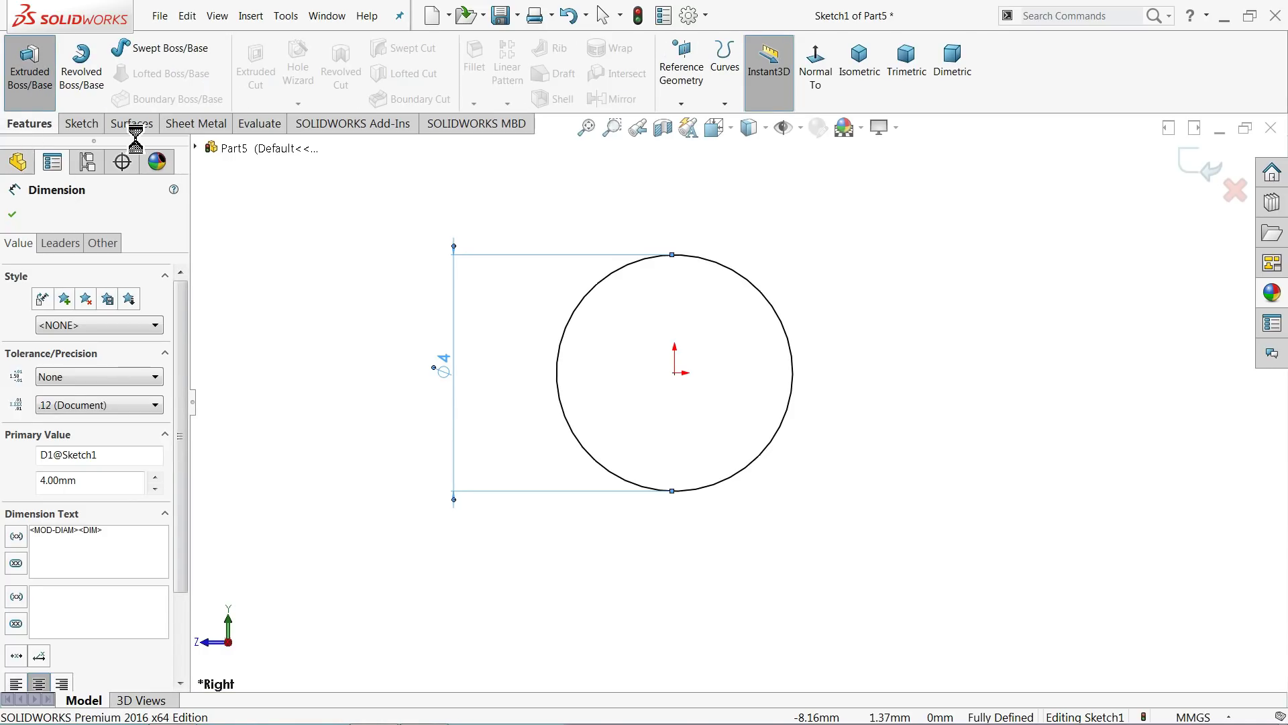
click(70, 316)
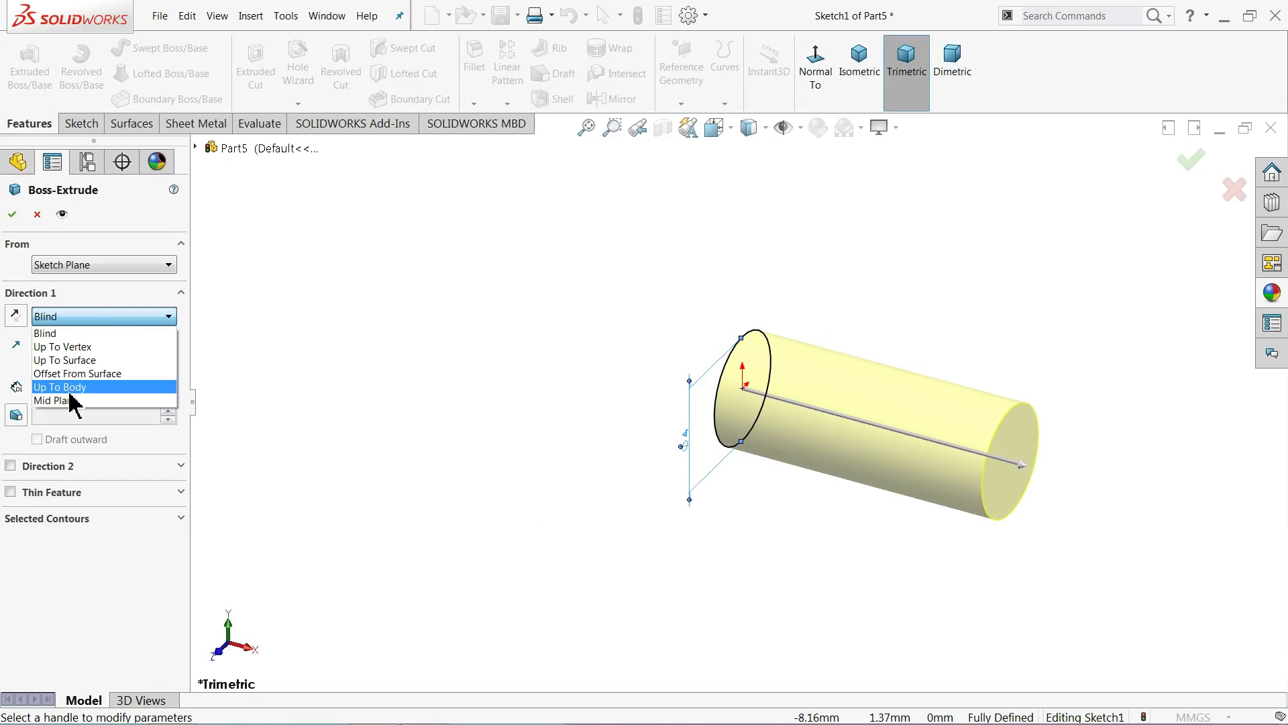
click(69, 400)
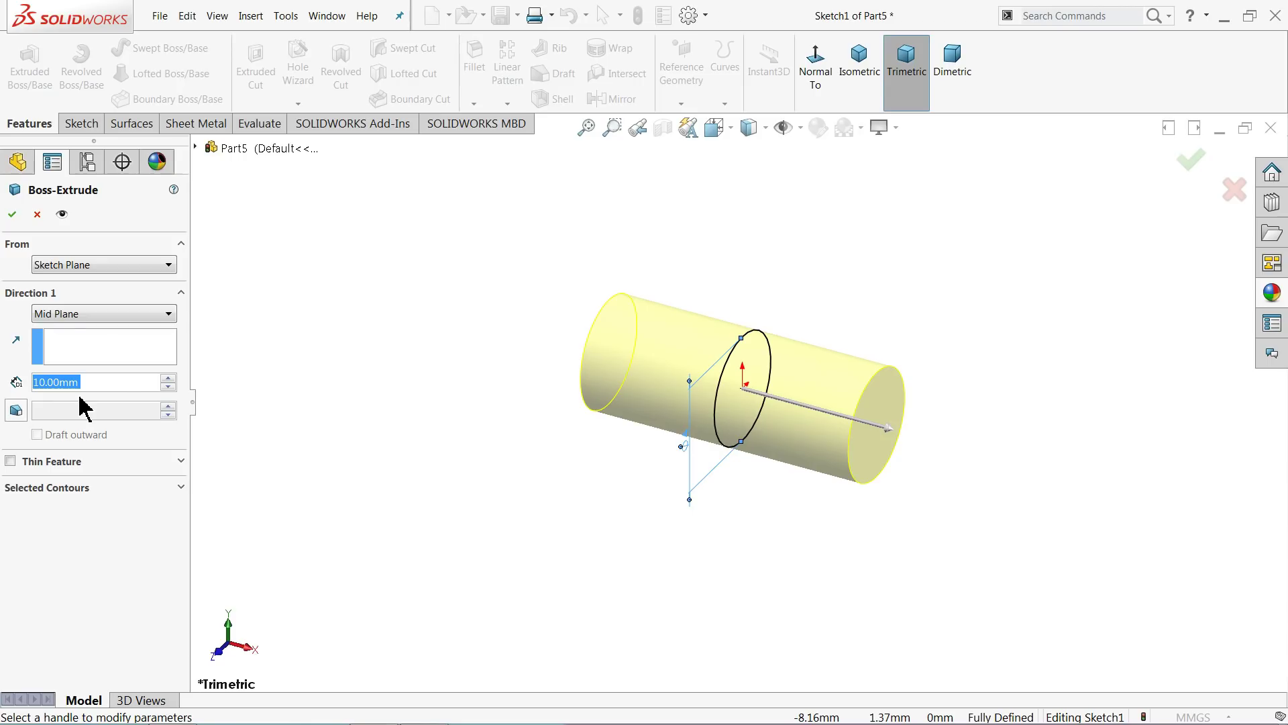
text(84)
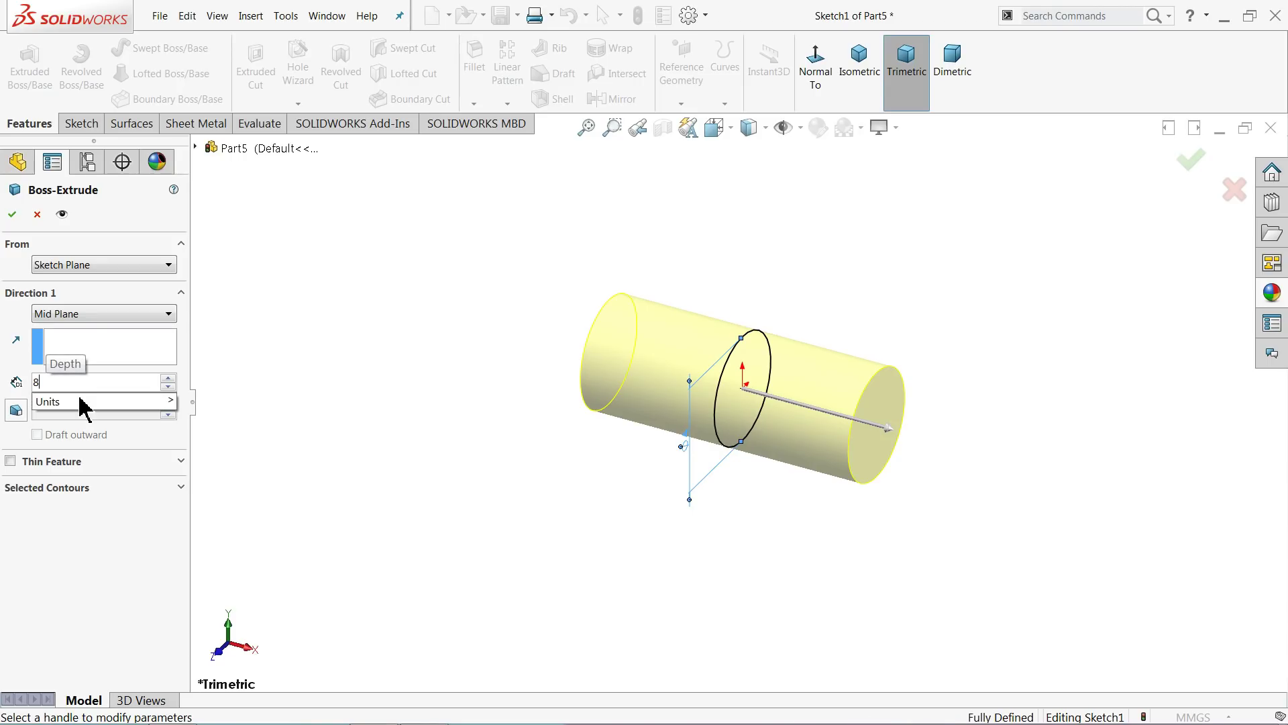
key(Return)
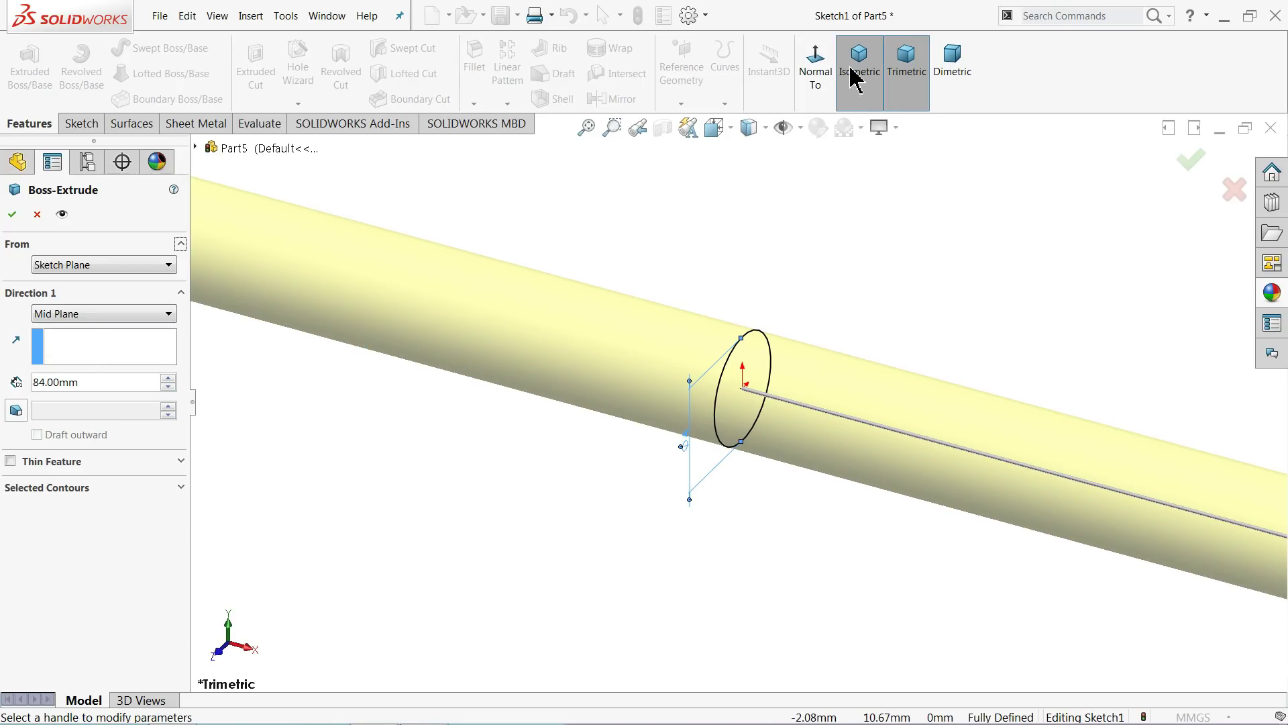
click(852, 97)
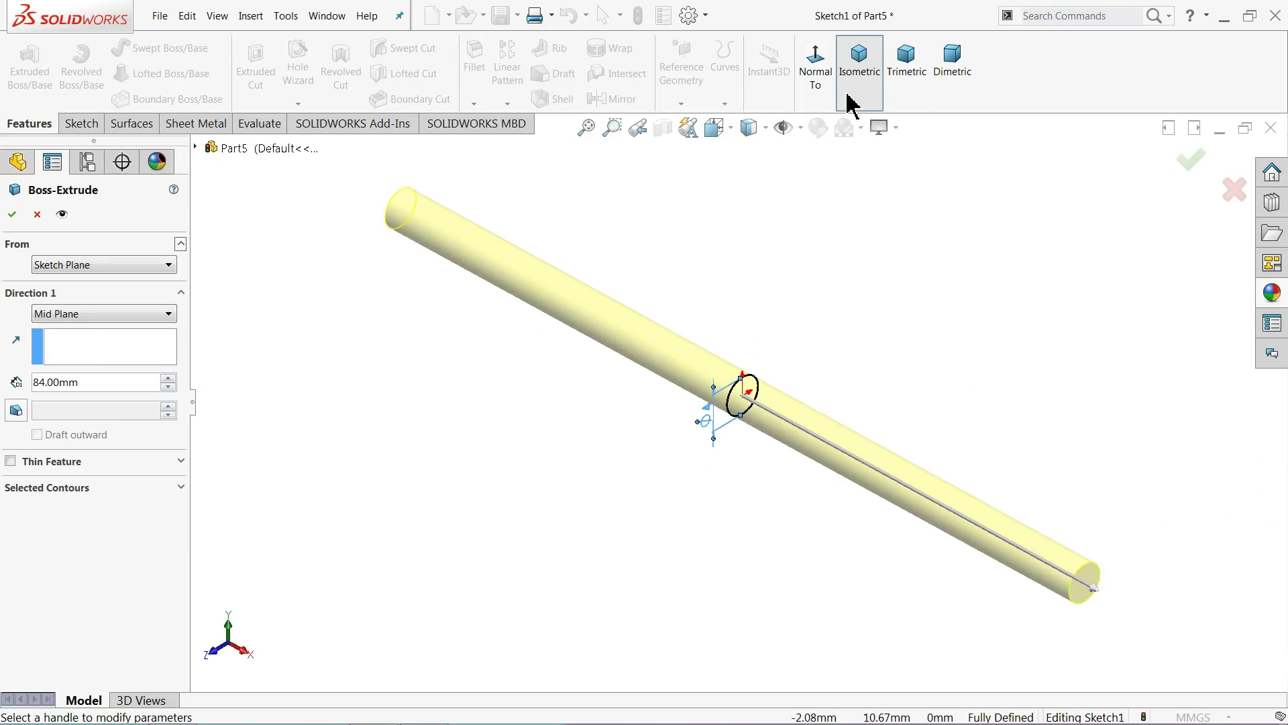
click(11, 214)
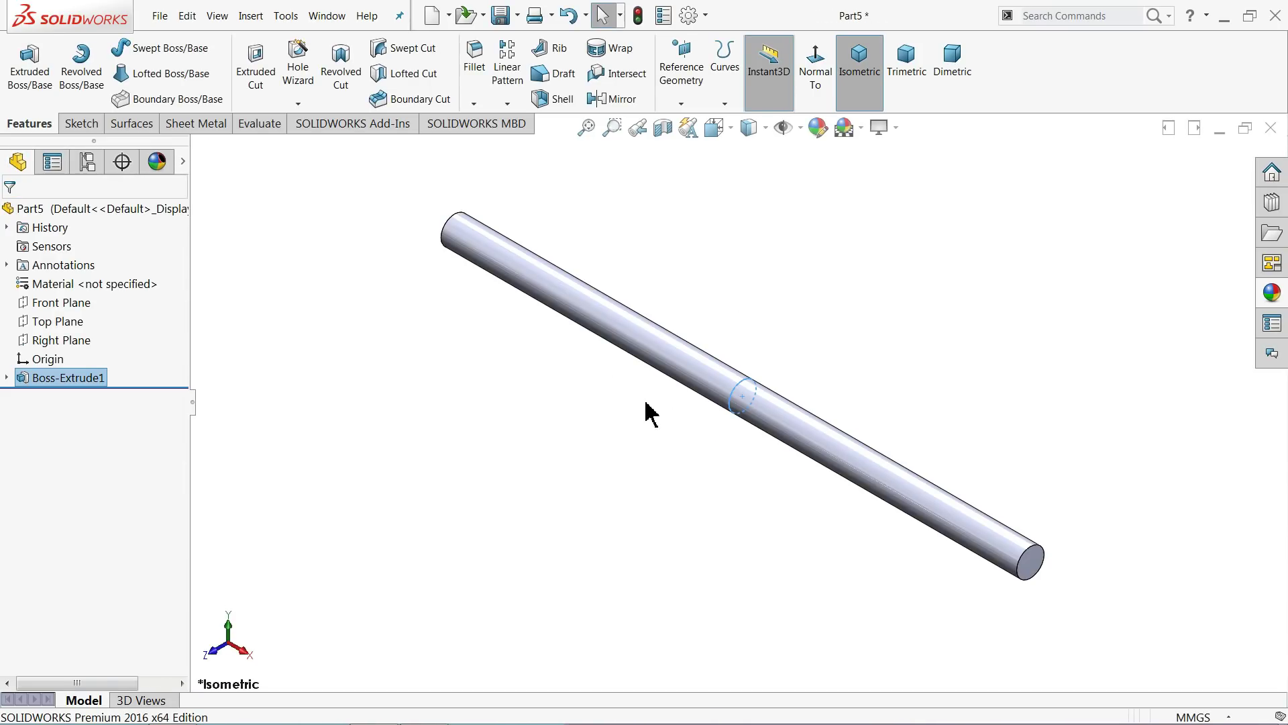
Step: Add an ISO M4 machine-thread cosmetic thread, blind 8 mm deep, starting from one end face of the rod
scroll(969, 538, down, 5)
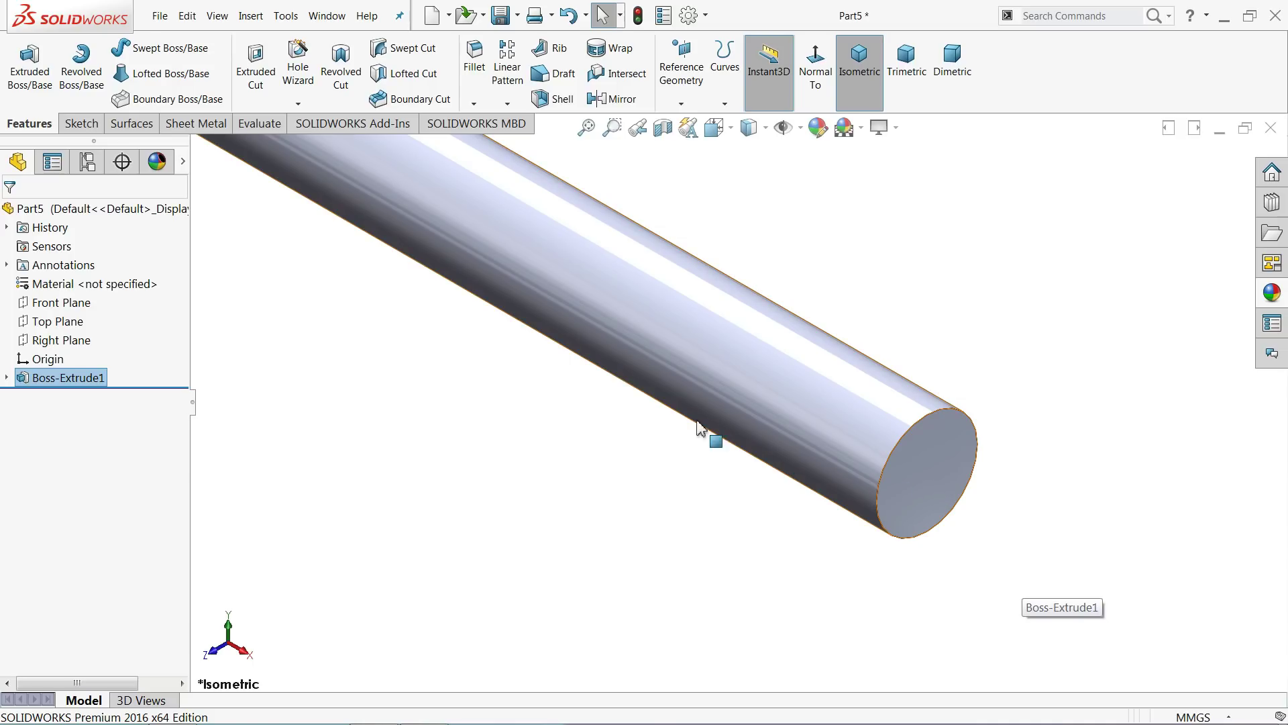
click(254, 16)
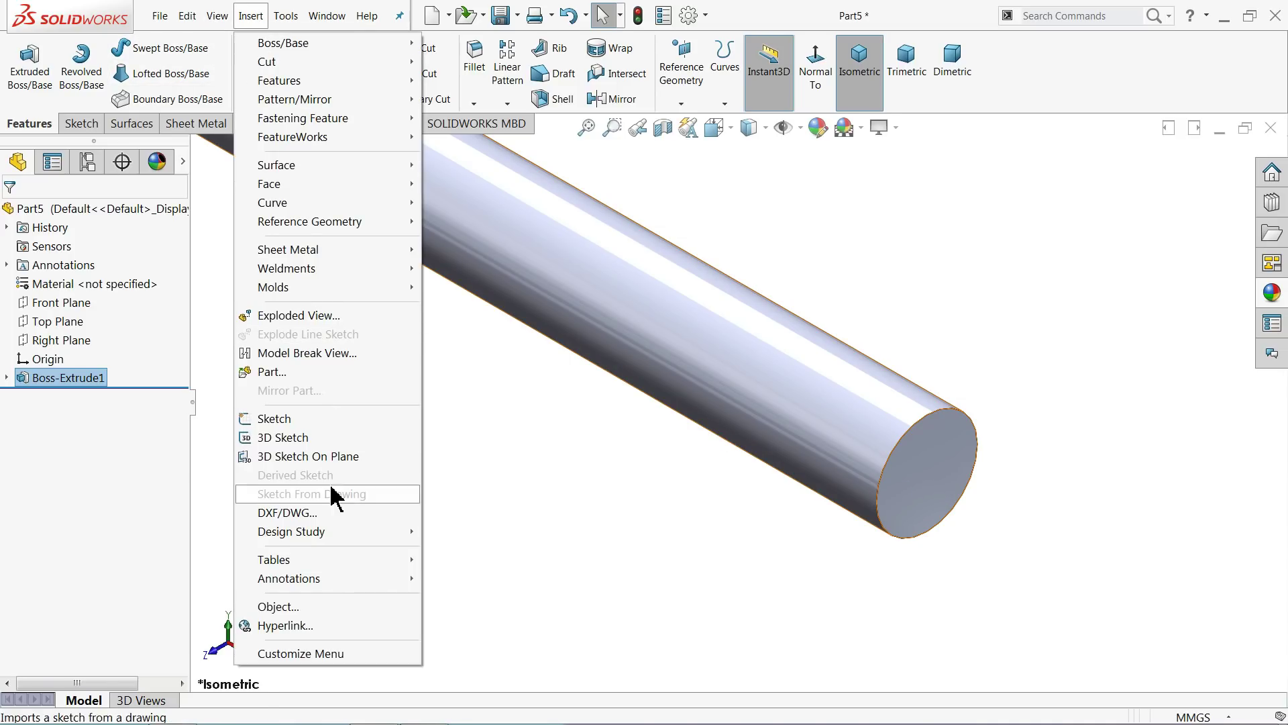
mouse_move(323, 579)
click(499, 497)
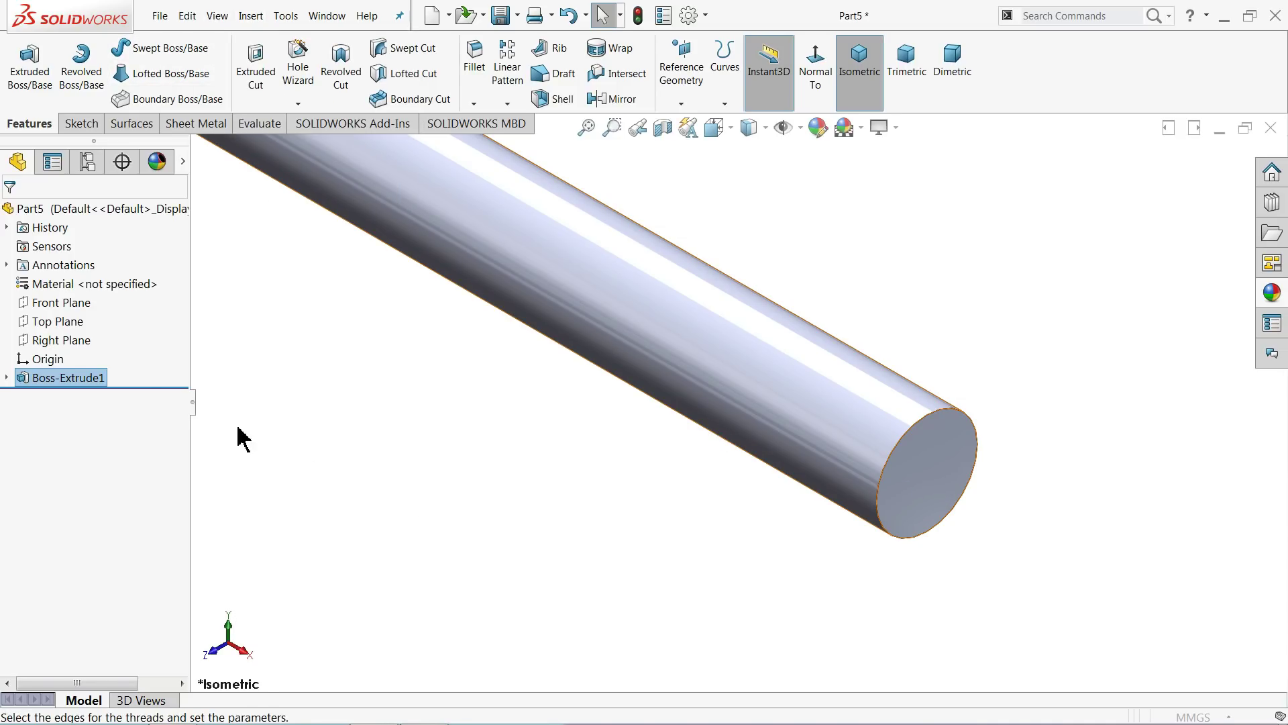
click(892, 464)
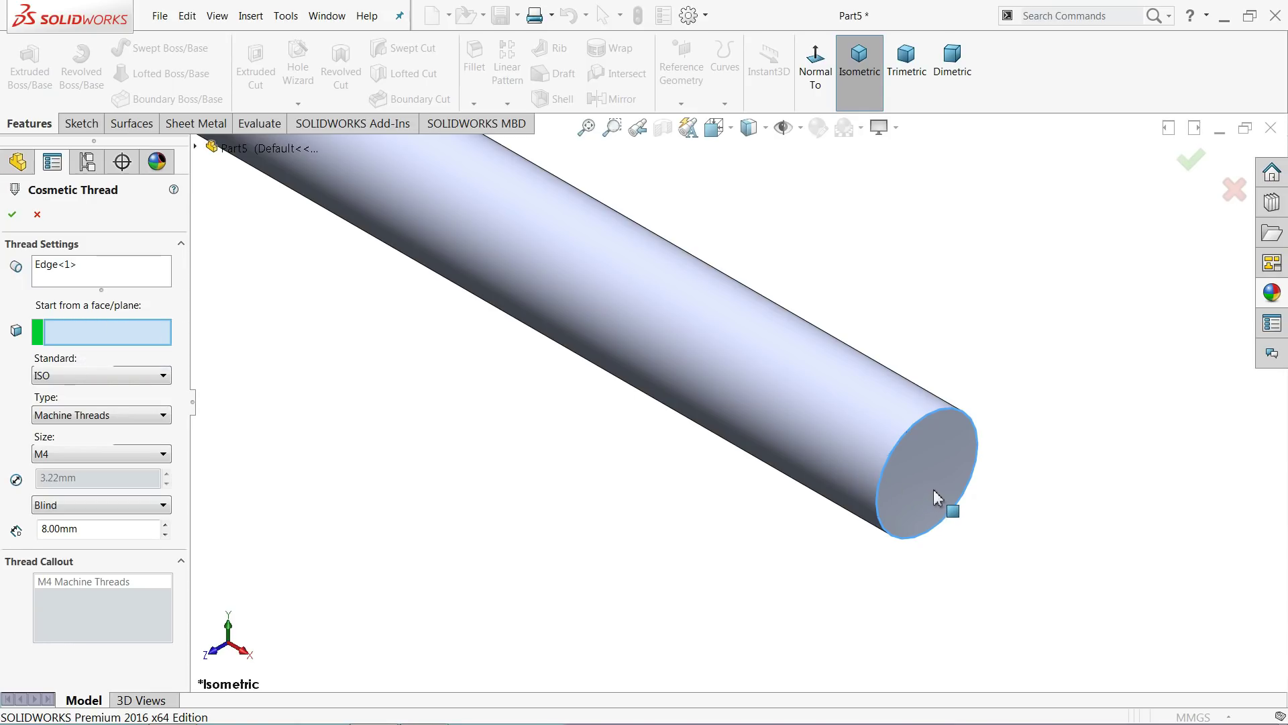
click(893, 464)
click(46, 379)
click(46, 379)
click(62, 414)
click(60, 430)
drag(80, 532, 25, 530)
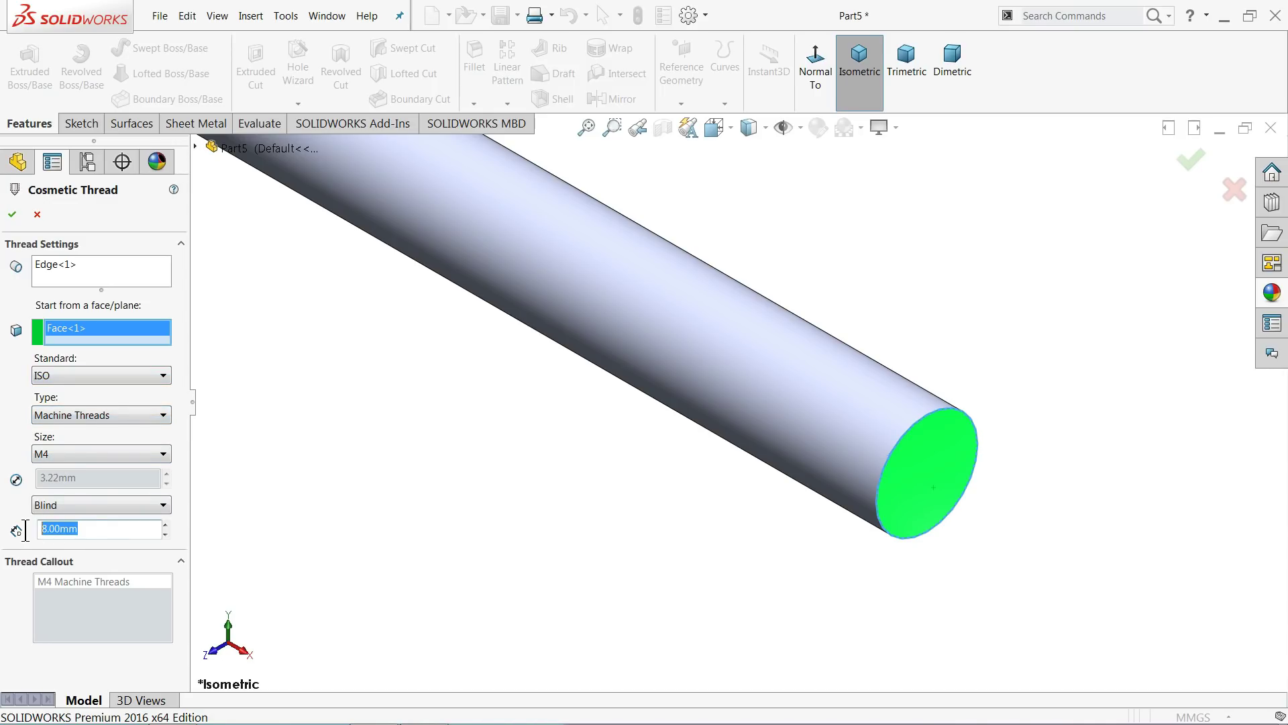
click(12, 214)
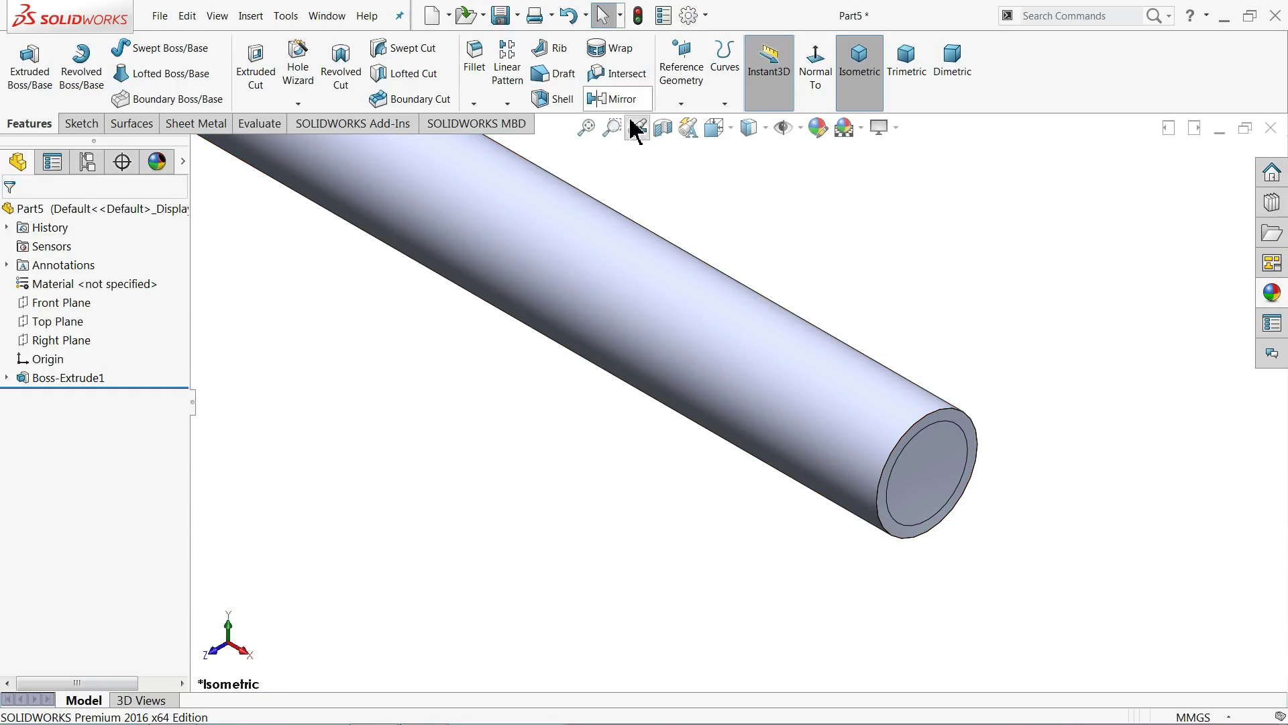
Step: Turn on shaded cosmetic threads in the detailing settings of the rod's document properties
click(688, 16)
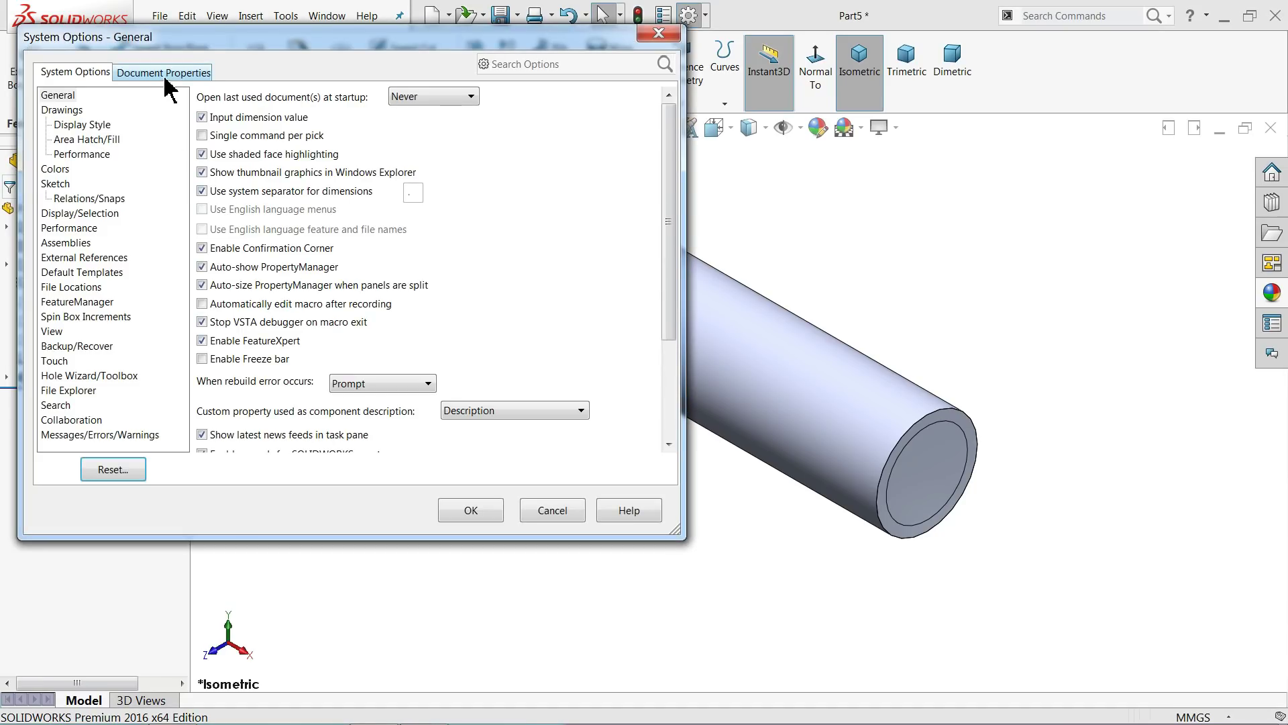
click(167, 72)
click(64, 184)
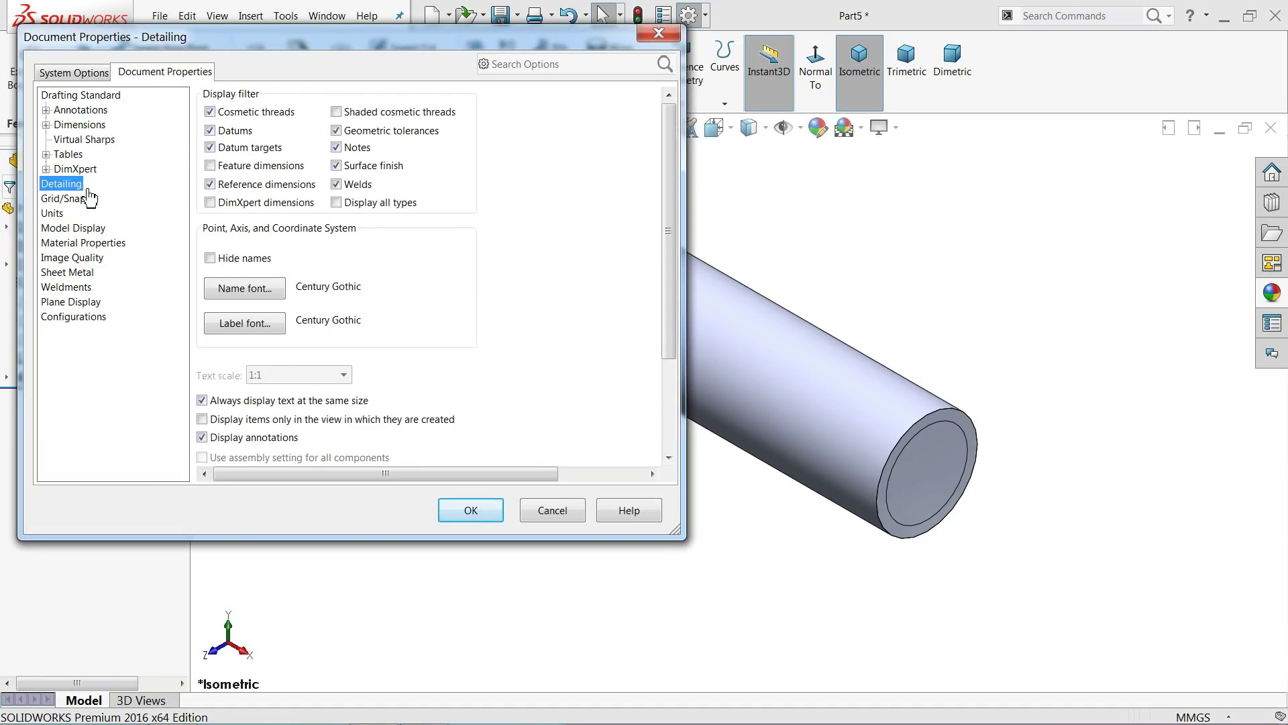
click(336, 112)
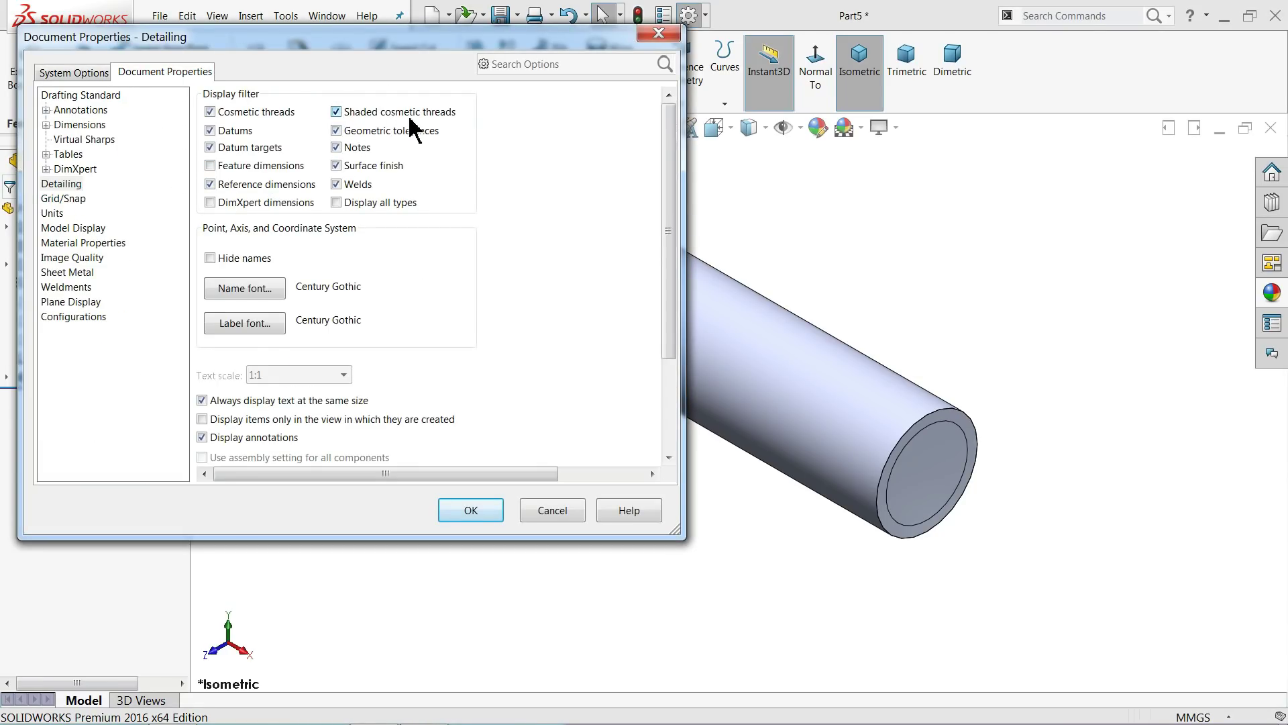
click(470, 508)
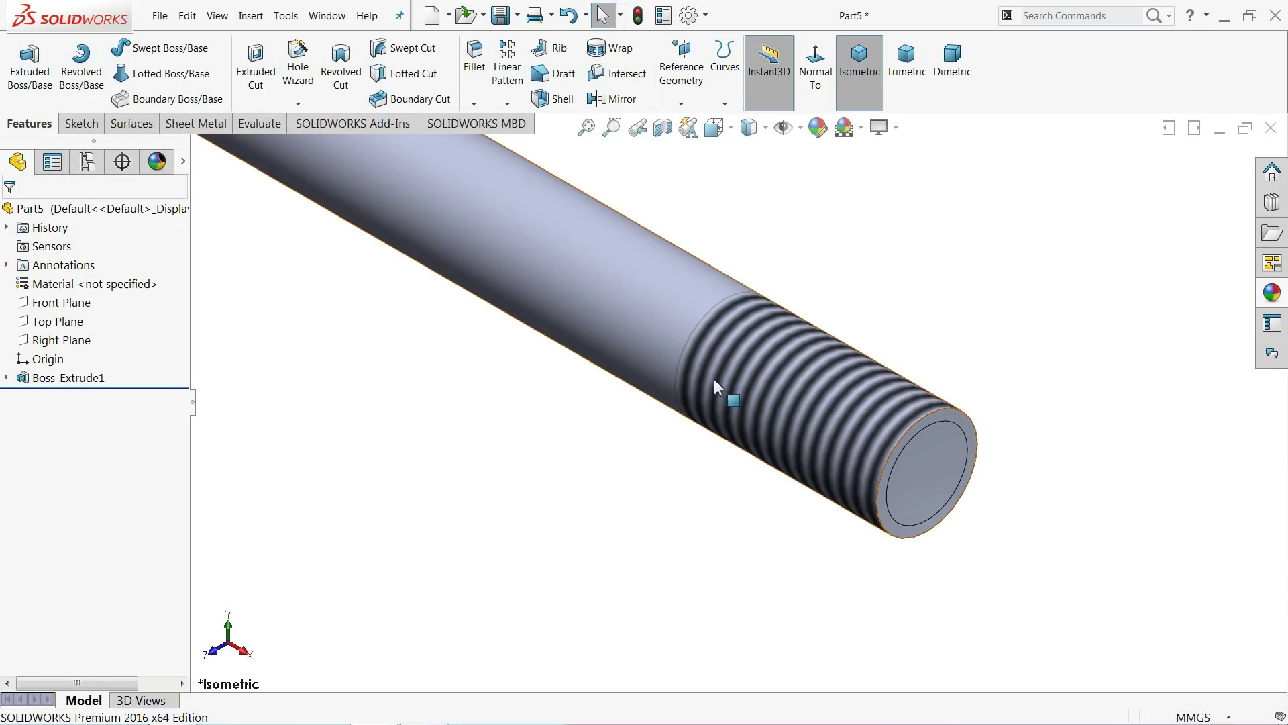
Step: Add a matching cosmetic thread to the opposite, unthreaded end of the rod and return to the isometric view
scroll(789, 433, up, 5)
scroll(490, 301, down, 5)
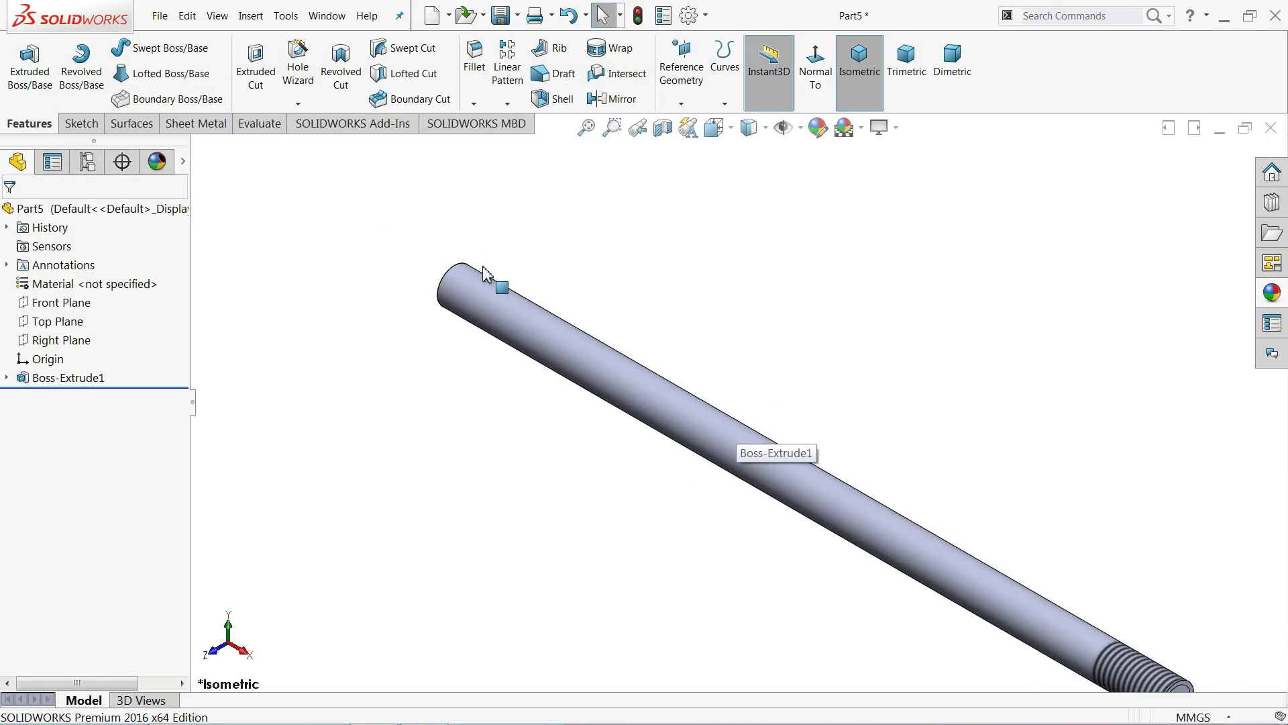
click(251, 16)
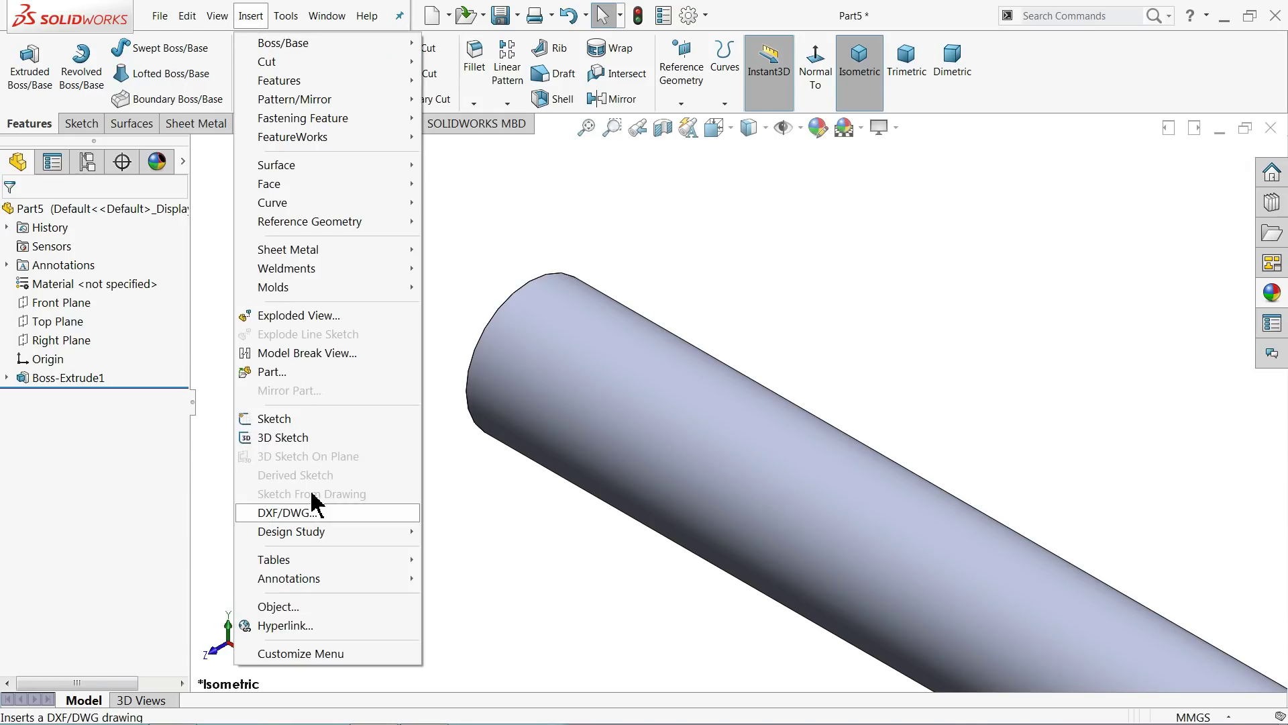
mouse_move(289, 579)
click(471, 503)
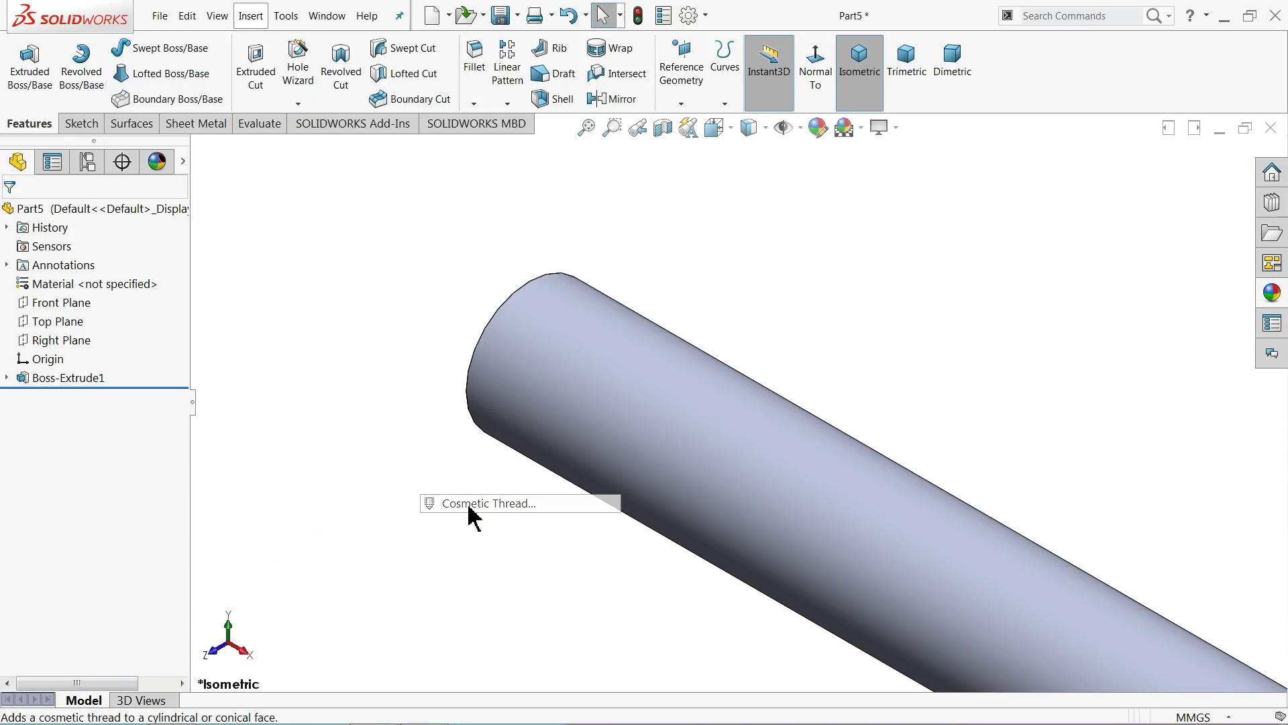
click(476, 345)
middle_drag(460, 354, 530, 419)
click(433, 451)
middle_drag(432, 452, 338, 429)
click(13, 214)
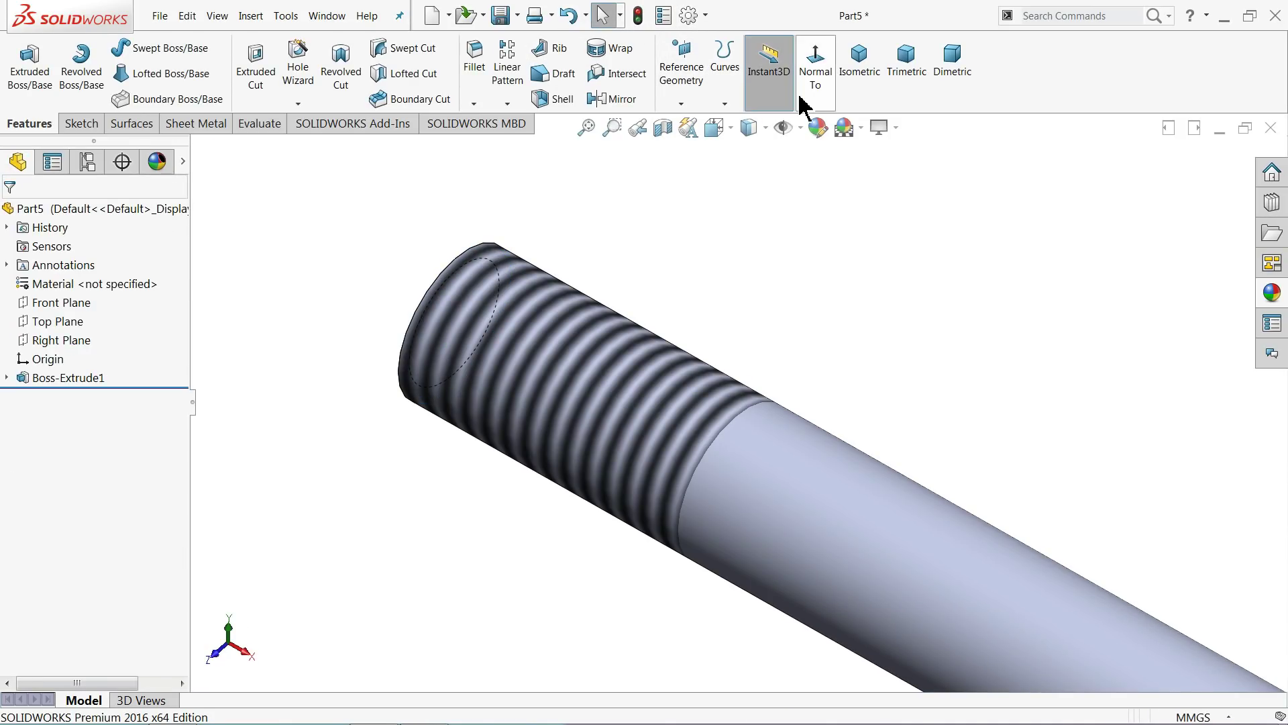
click(860, 80)
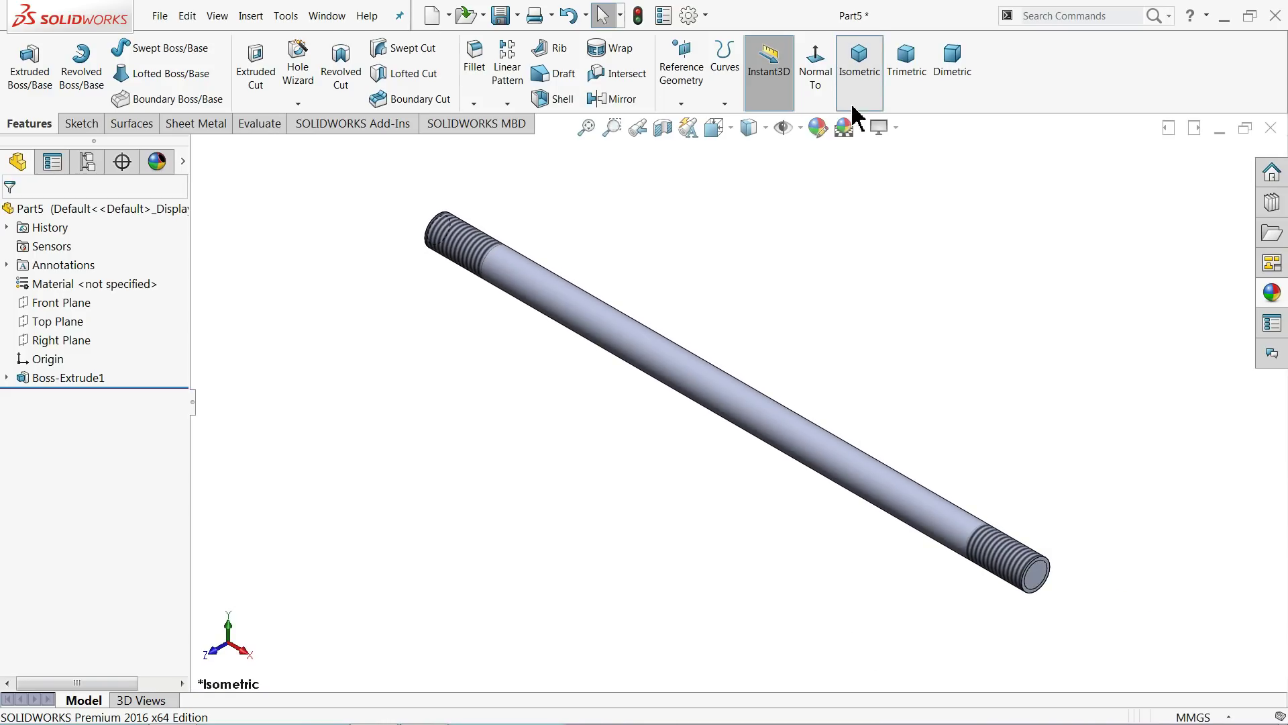
Step: Chamfer the circular edges at both ends of the rod by 0.5 mm at 45 degrees
click(474, 103)
click(501, 140)
text(0.5)
key(Return)
scroll(1047, 580, down, 8)
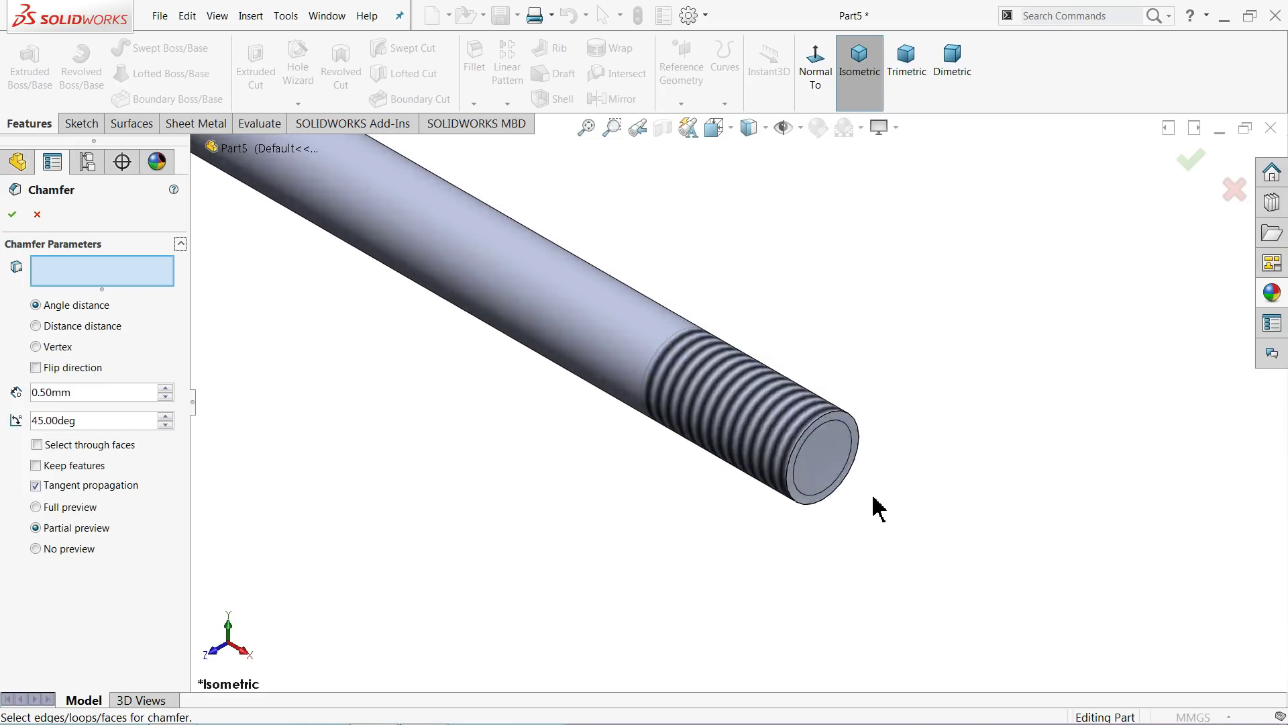
click(727, 375)
scroll(489, 397, up, 10)
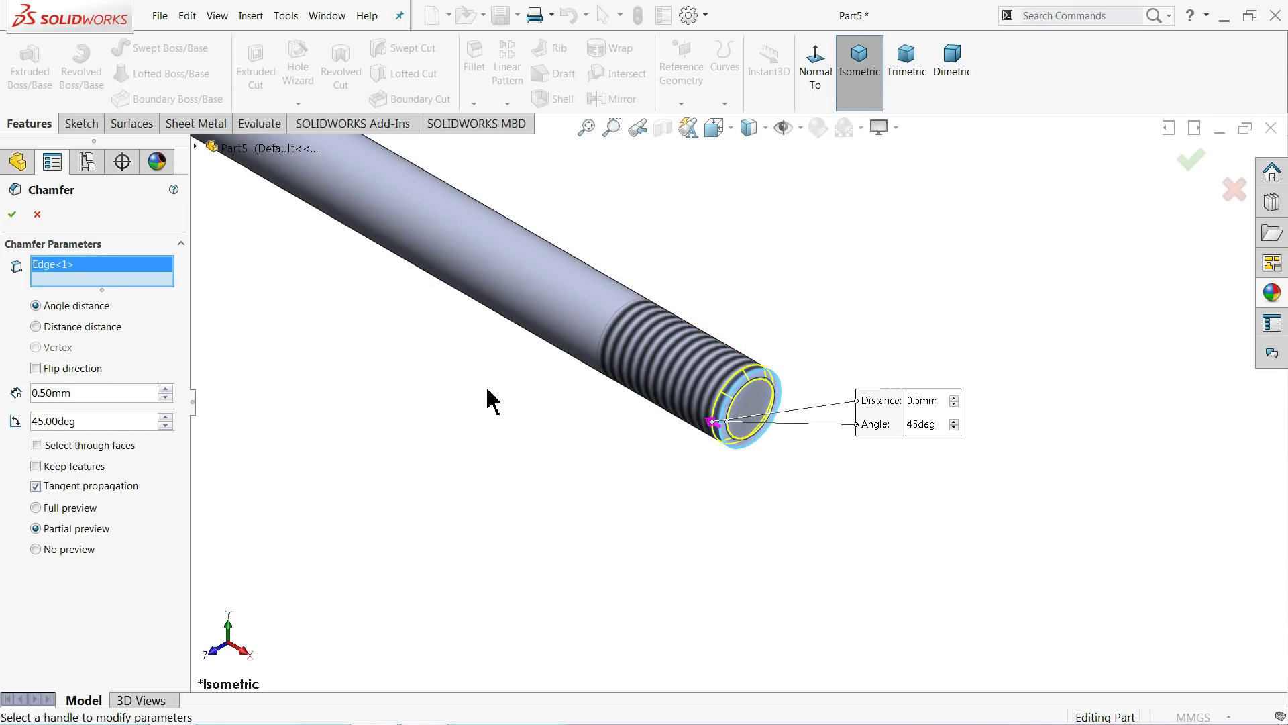
scroll(376, 208, down, 8)
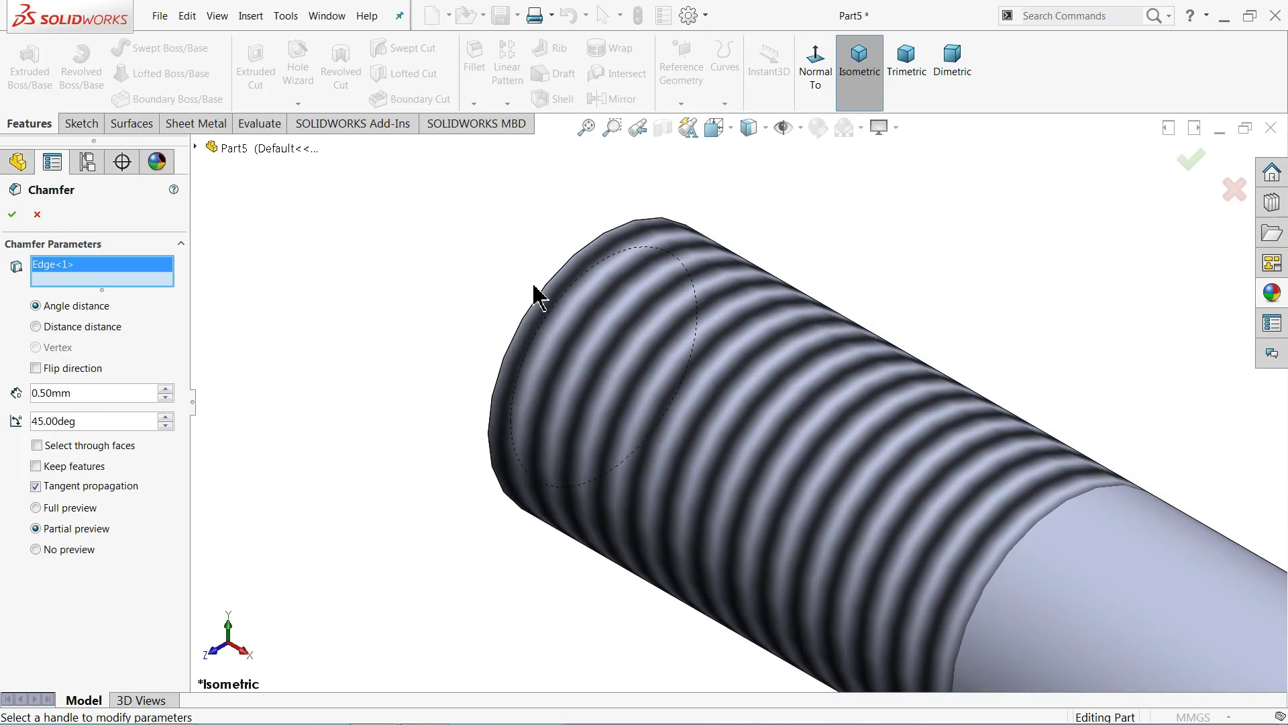
click(538, 306)
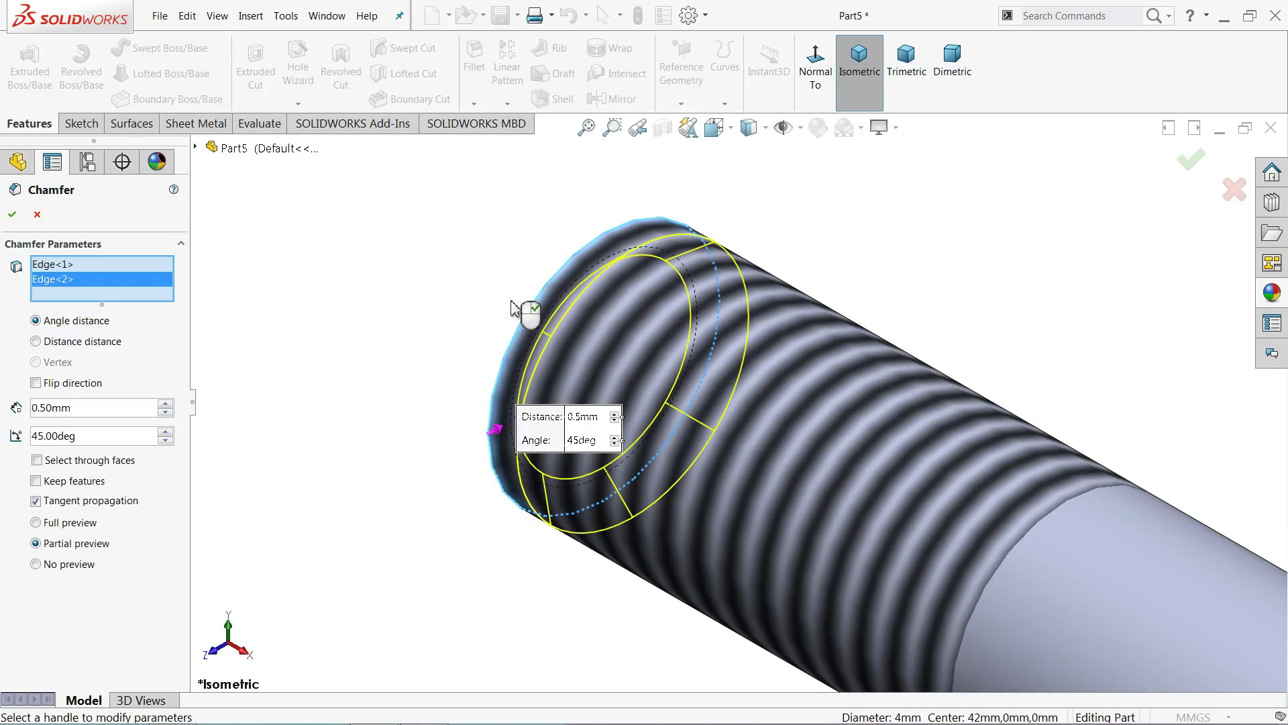
click(16, 214)
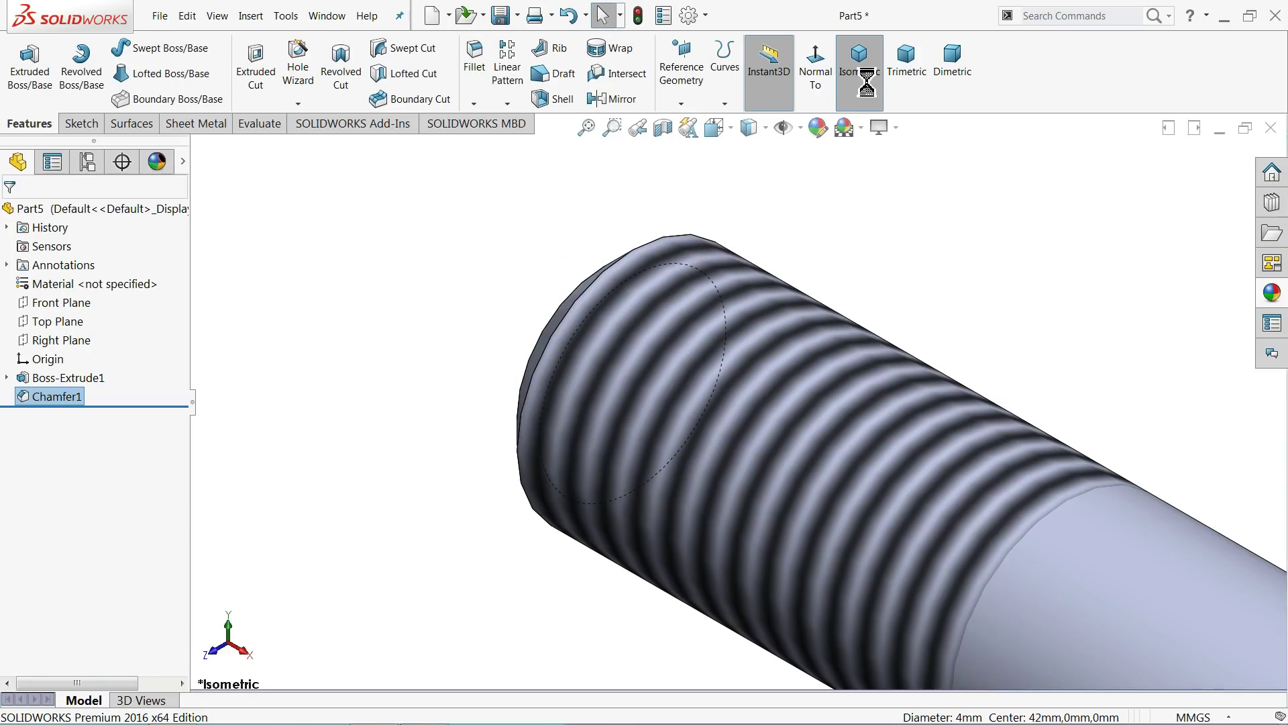
click(862, 64)
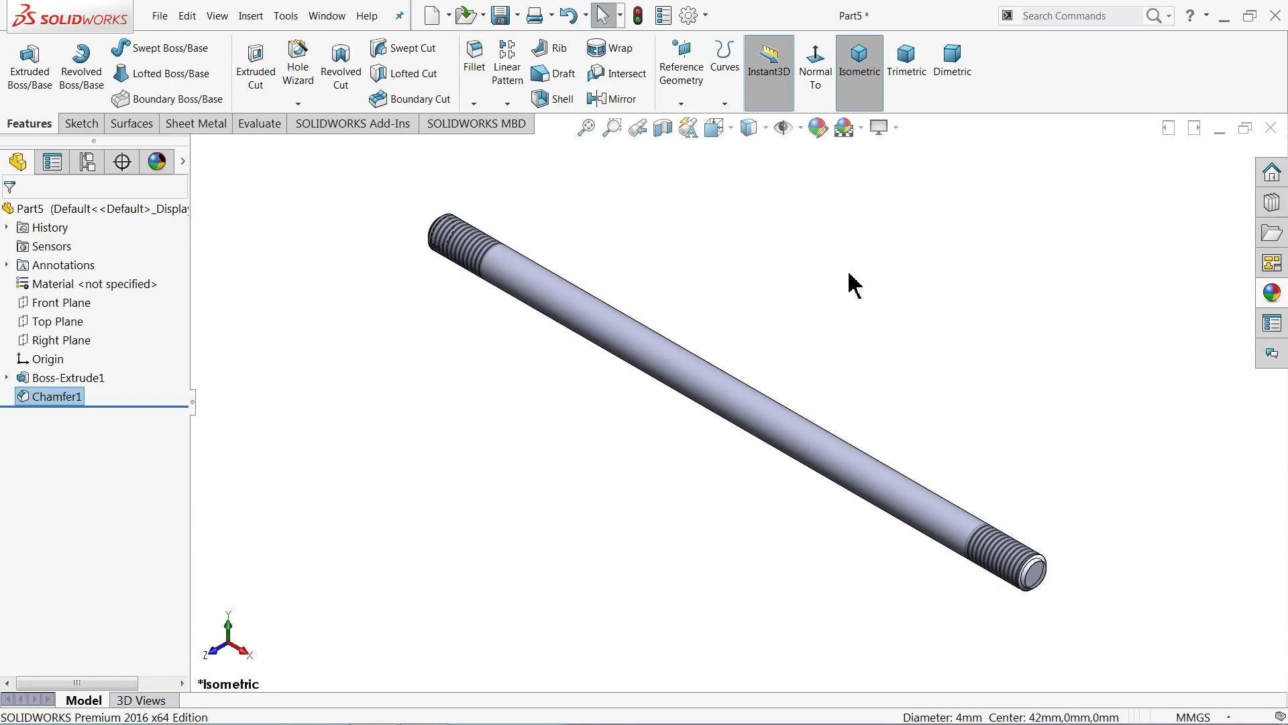
Step: Save the part as "22.Piston Rod" in the Steam Engine Assembly folder
click(503, 19)
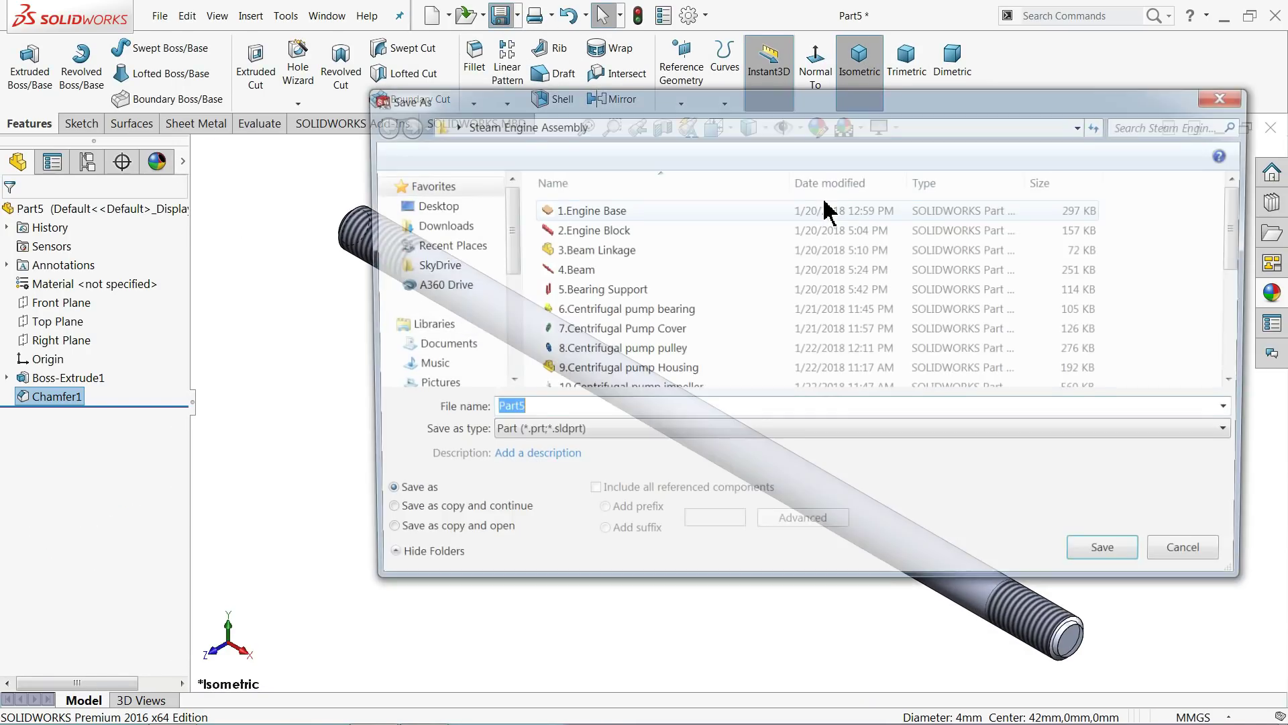
drag(1244, 268, 1244, 340)
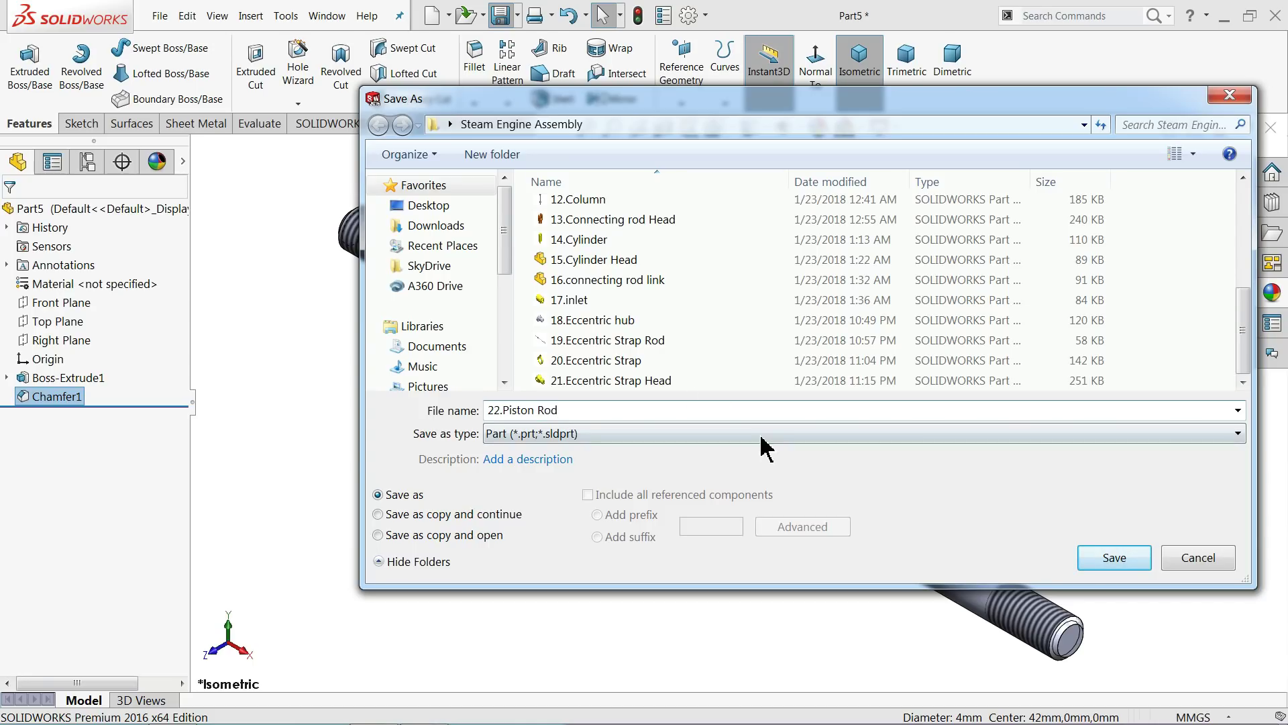
click(1104, 562)
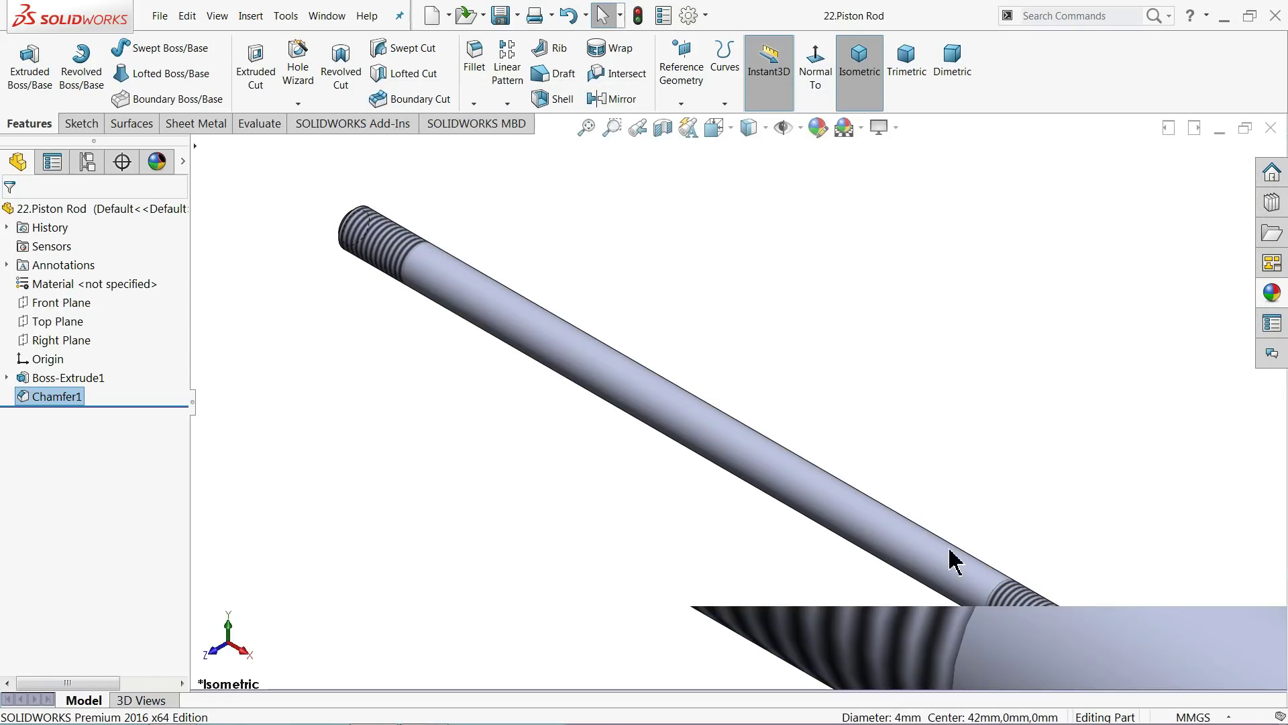
middle_drag(566, 441, 575, 368)
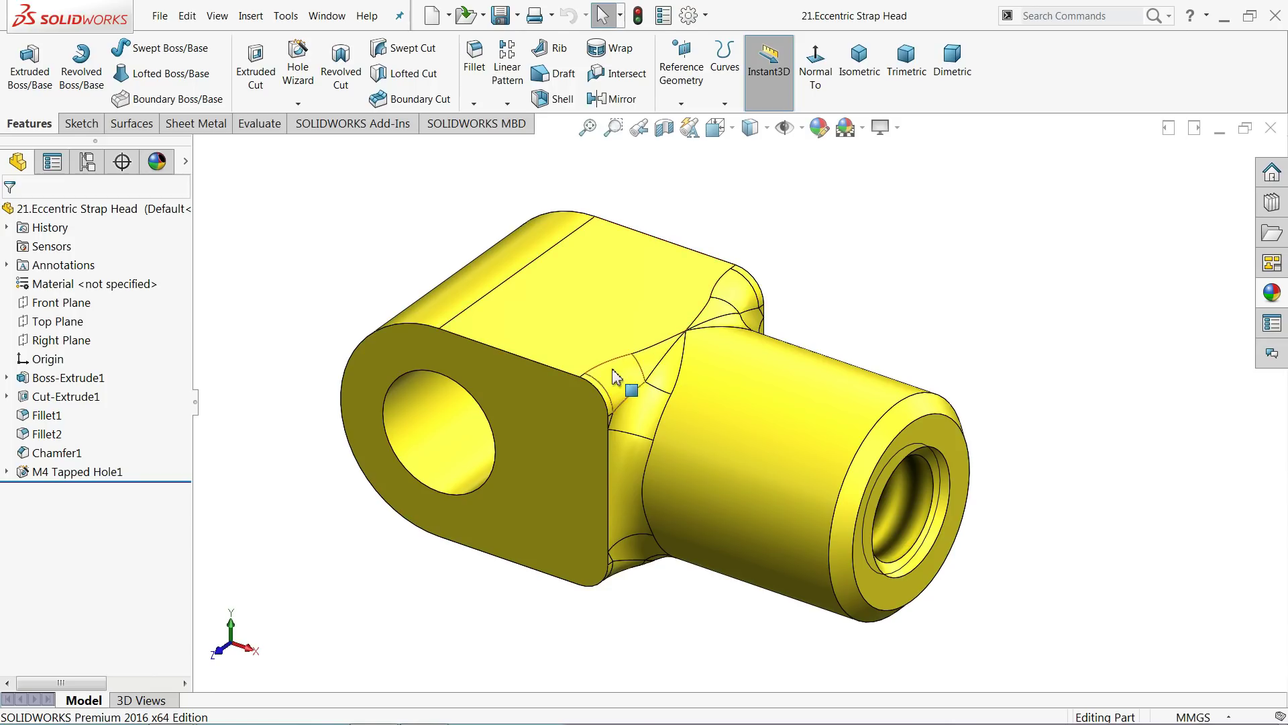
Step: Apply the default color appearance to the yellow Eccentric Strap Head part
scroll(600, 416, down, 2)
mouse_move(584, 425)
middle_down()
mouse_move(603, 329)
mouse_move(586, 419)
middle_up()
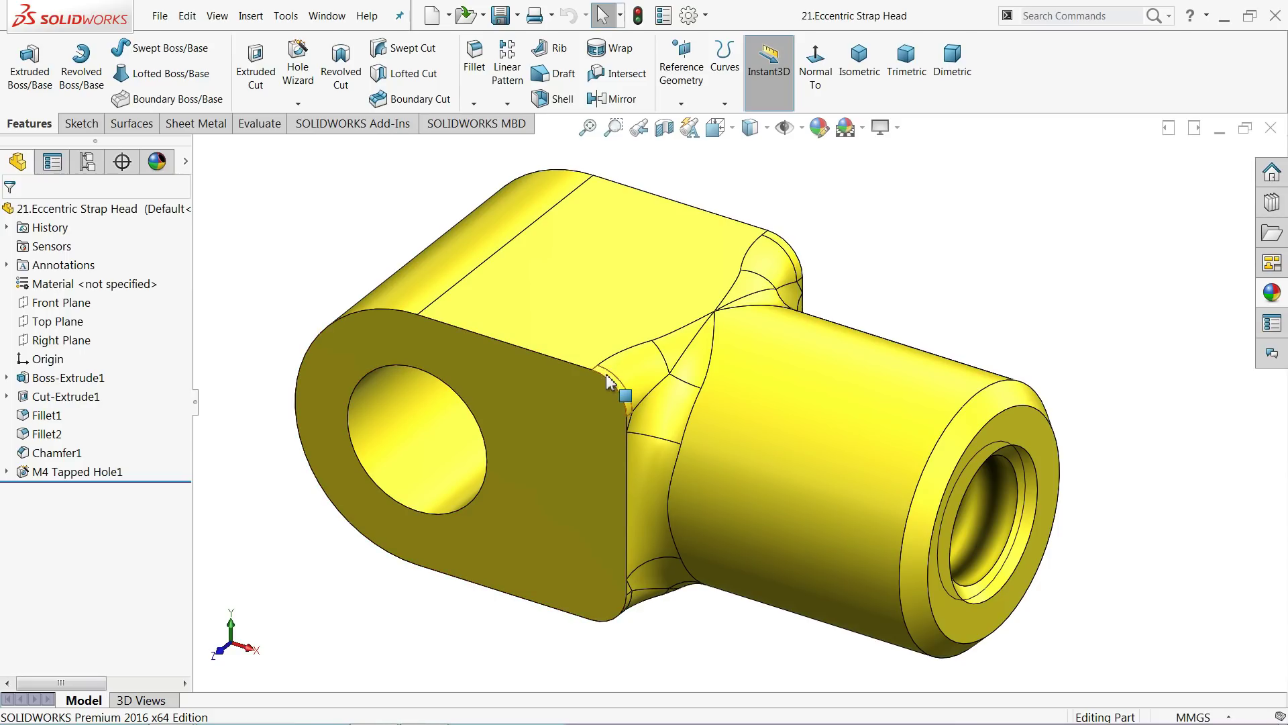
scroll(671, 442, up, 1)
mouse_move(690, 451)
middle_down()
mouse_move(667, 432)
mouse_move(682, 434)
middle_up()
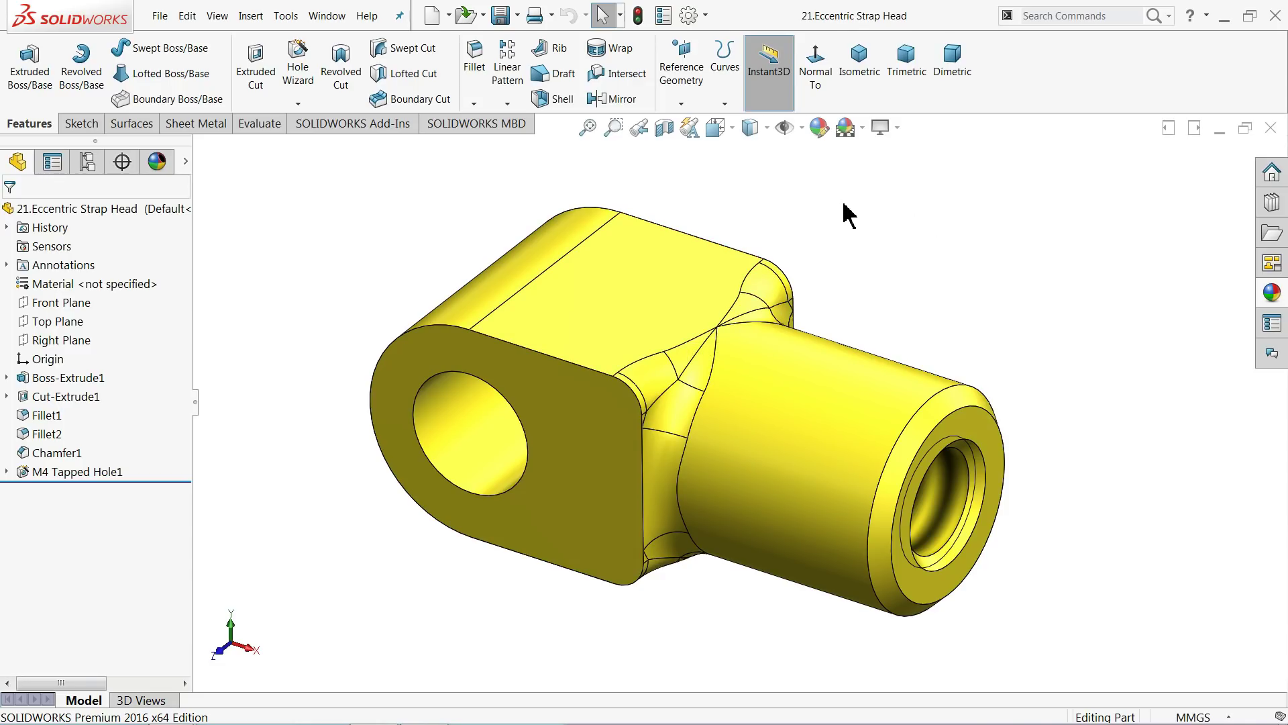
click(1271, 297)
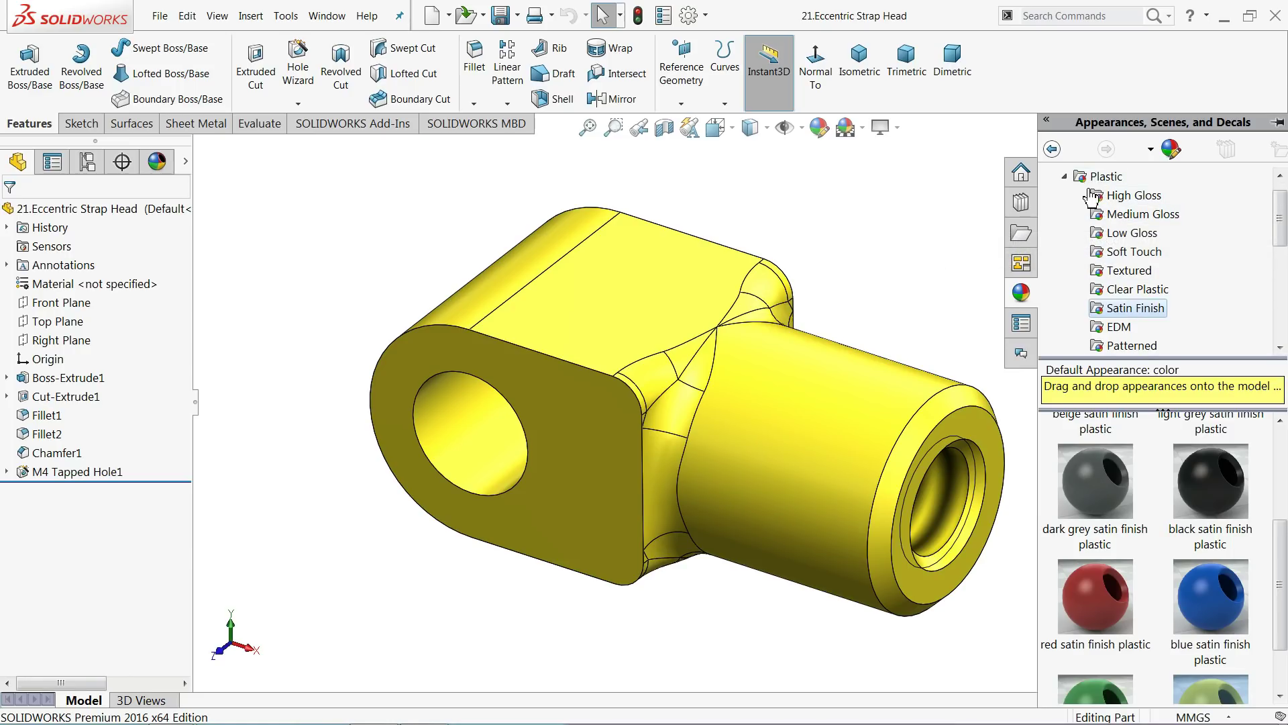
scroll(1092, 195, up, 1)
click(1117, 176)
drag(1096, 453, 874, 451)
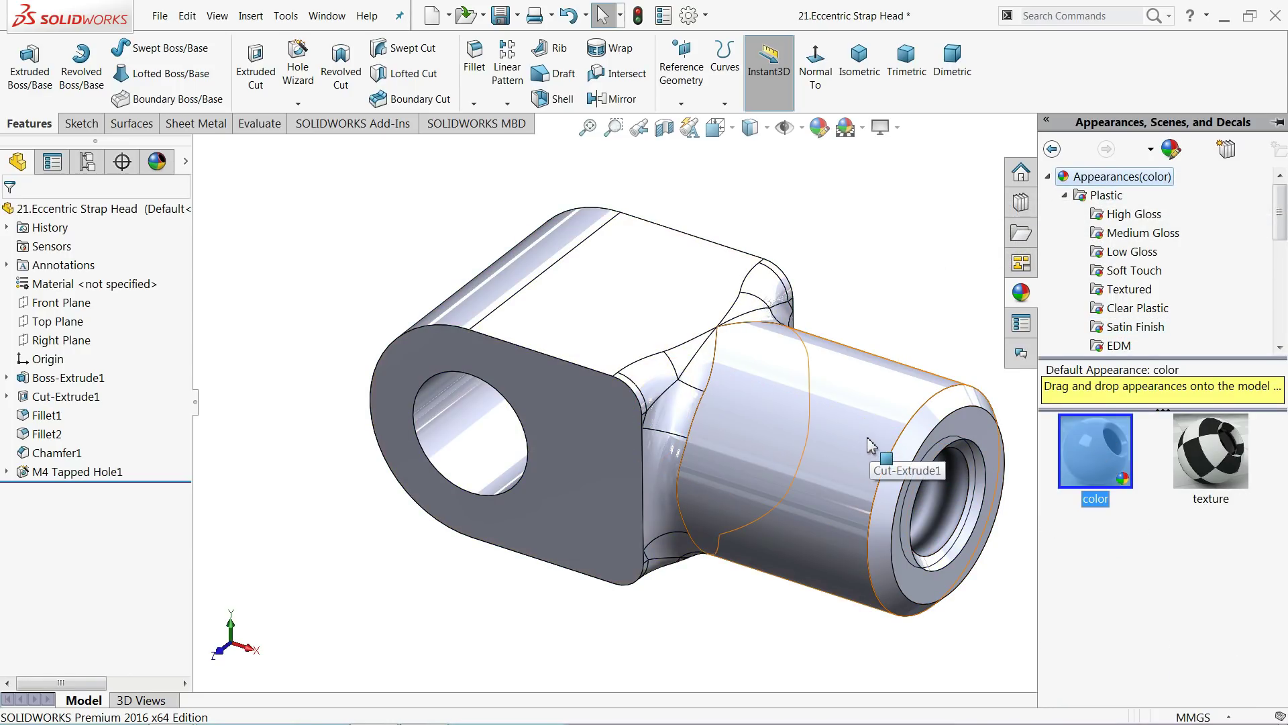
Step: Save the recolored part under the new name "23.Piston Rod head" in the Steam Engine Assembly folder
click(518, 15)
click(530, 55)
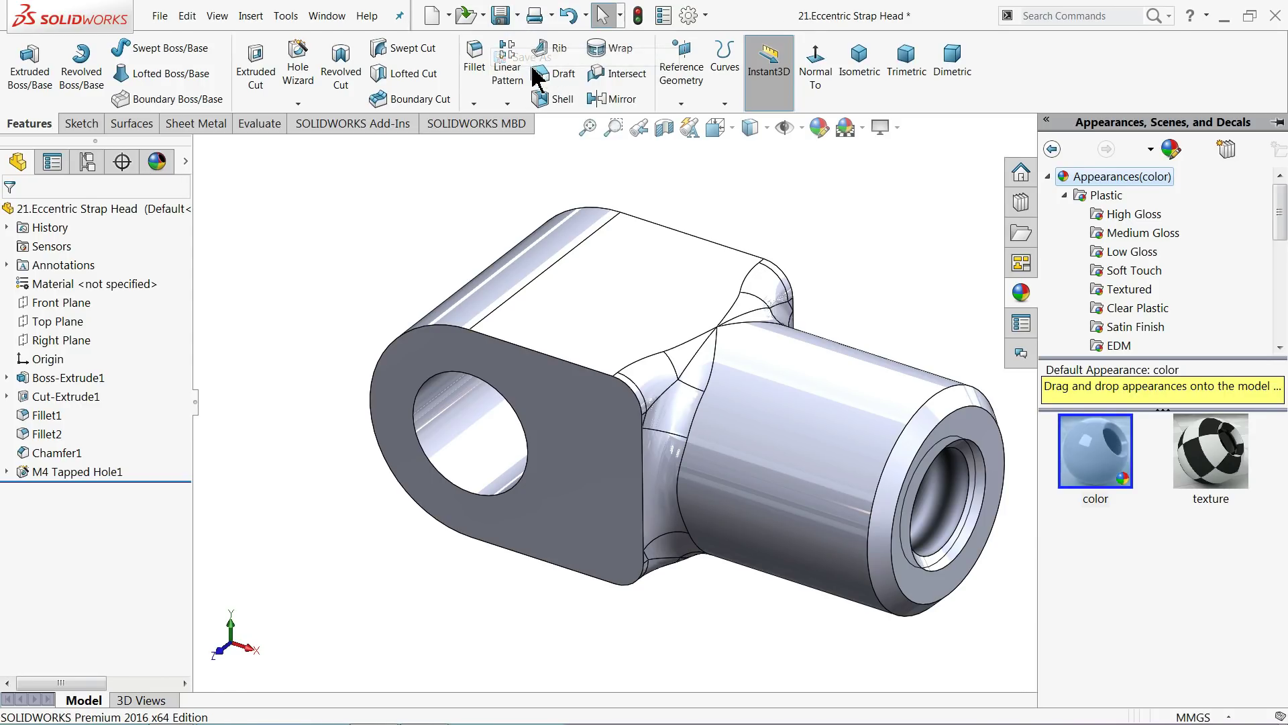
drag(1242, 242, 1247, 387)
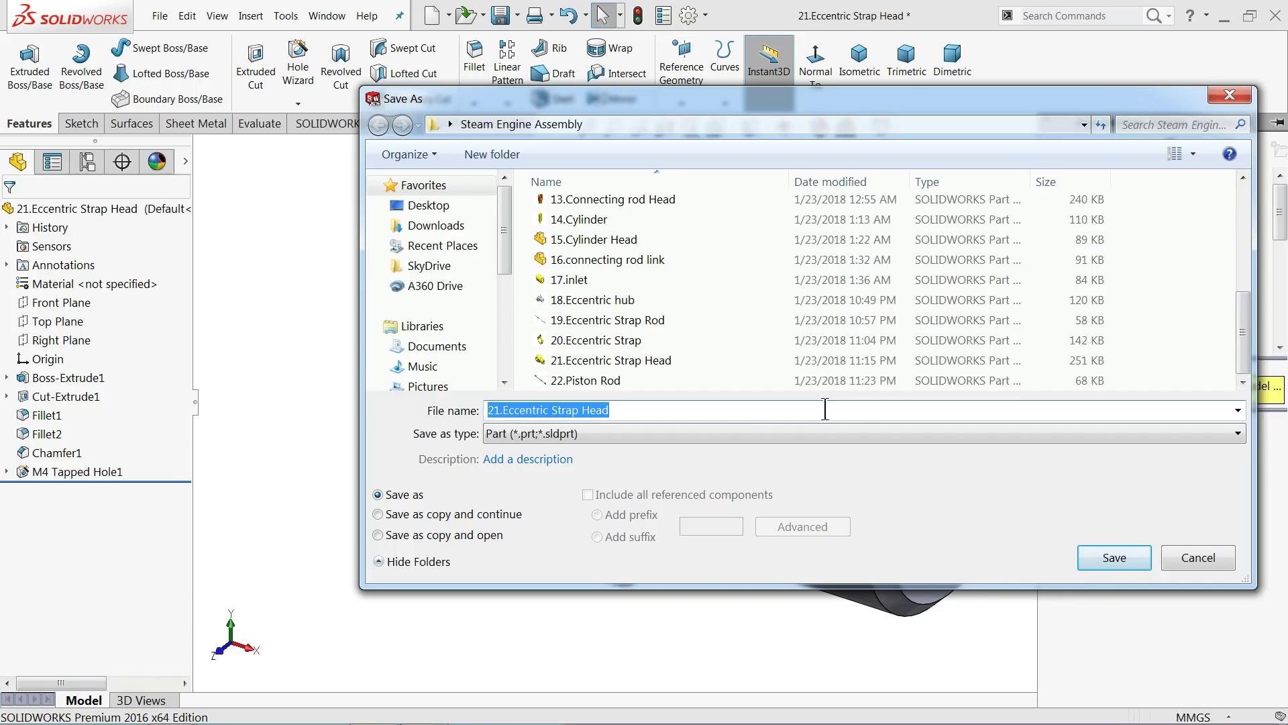
text(23.Piston Rod head)
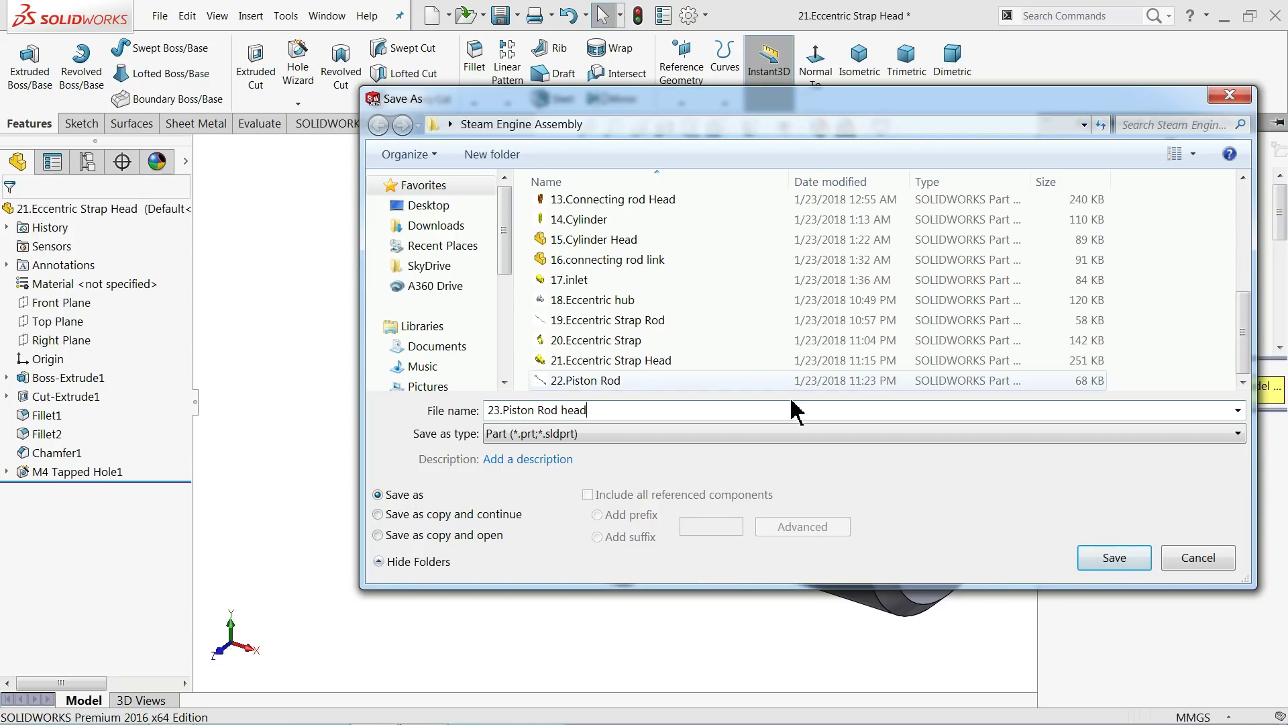
click(1100, 561)
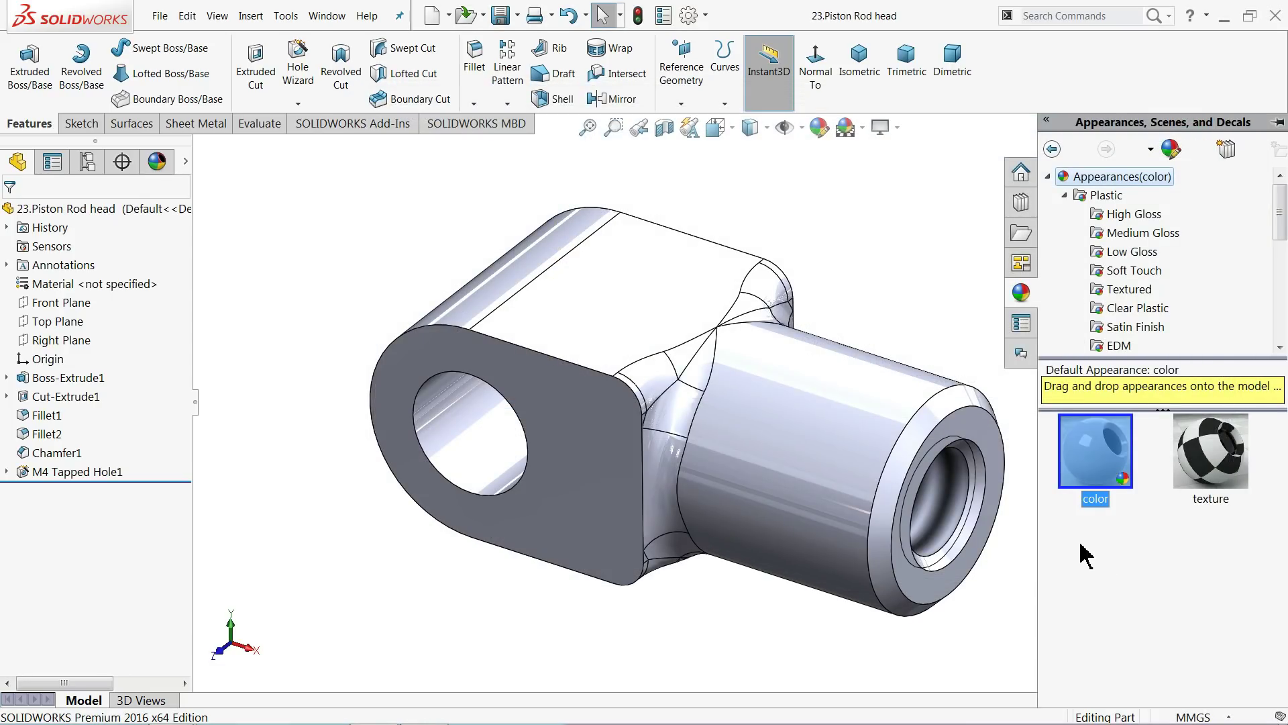
middle_drag(797, 430, 771, 384)
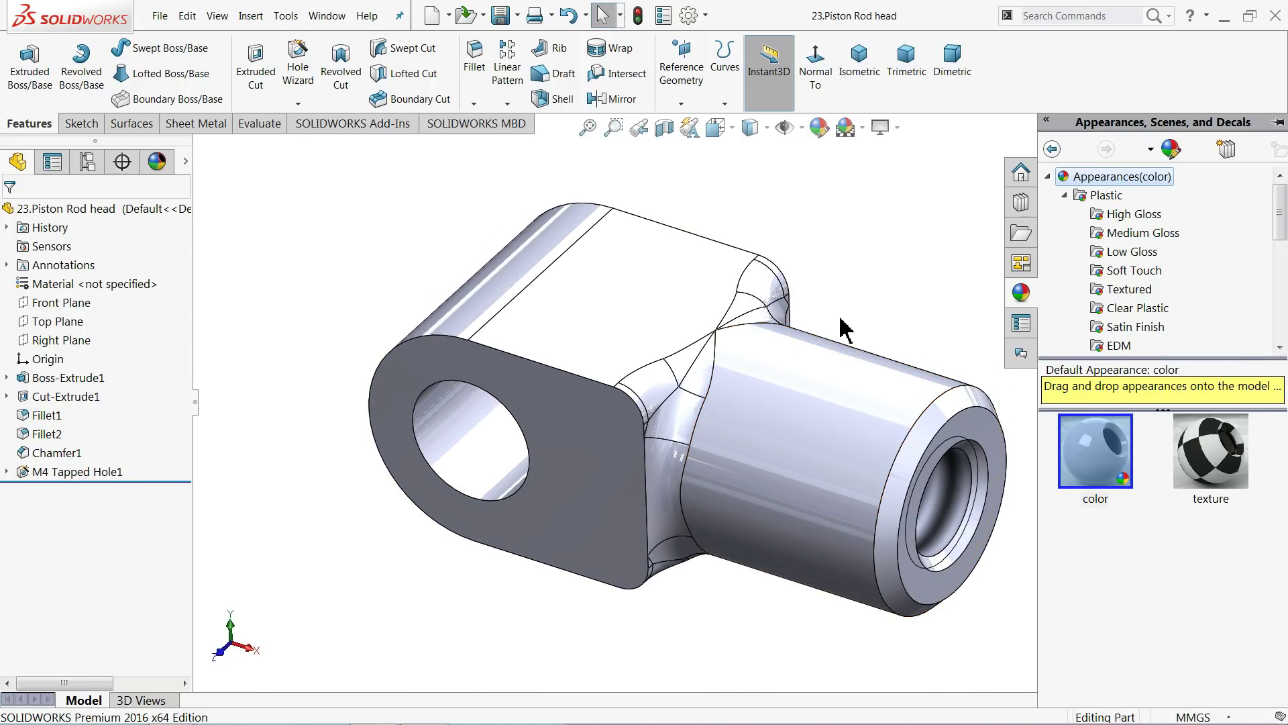
scroll(863, 336, down, 2)
middle_drag(706, 462, 674, 480)
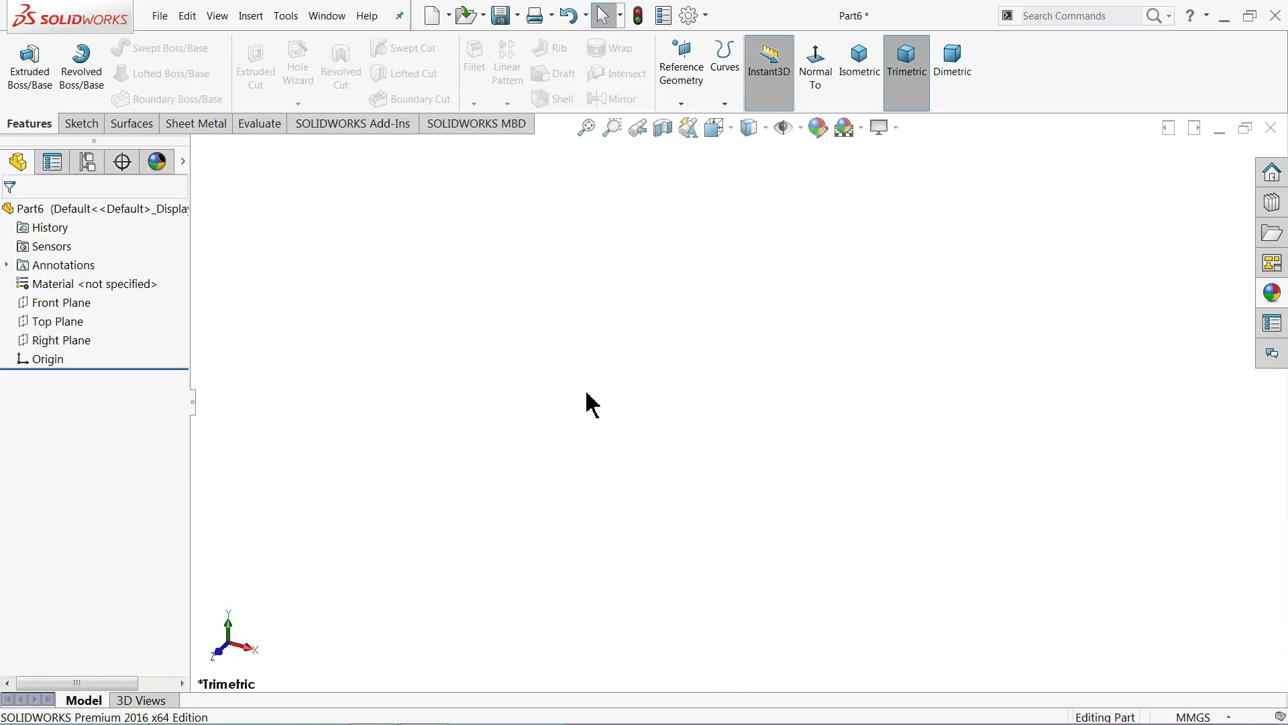
Step: Sketch a circle about 142 mm in diameter on the Right Plane of the new part, centred on the origin
click(37, 340)
click(34, 325)
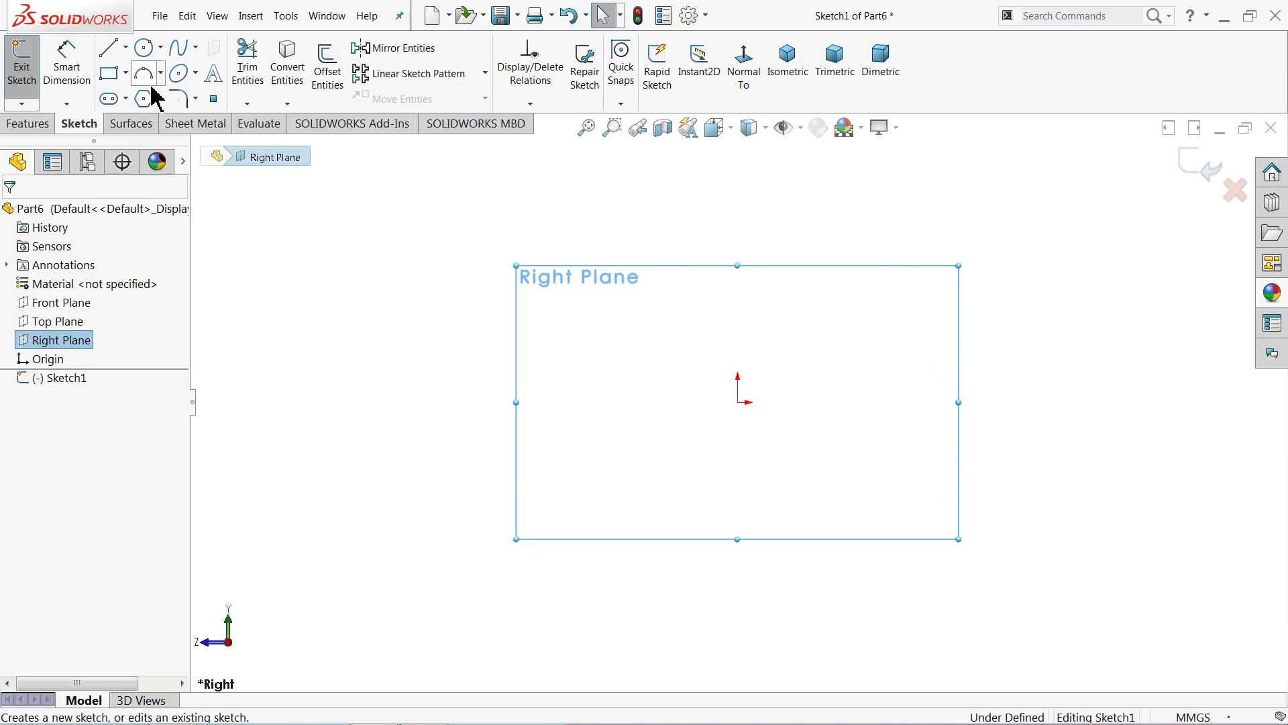
click(143, 48)
click(737, 402)
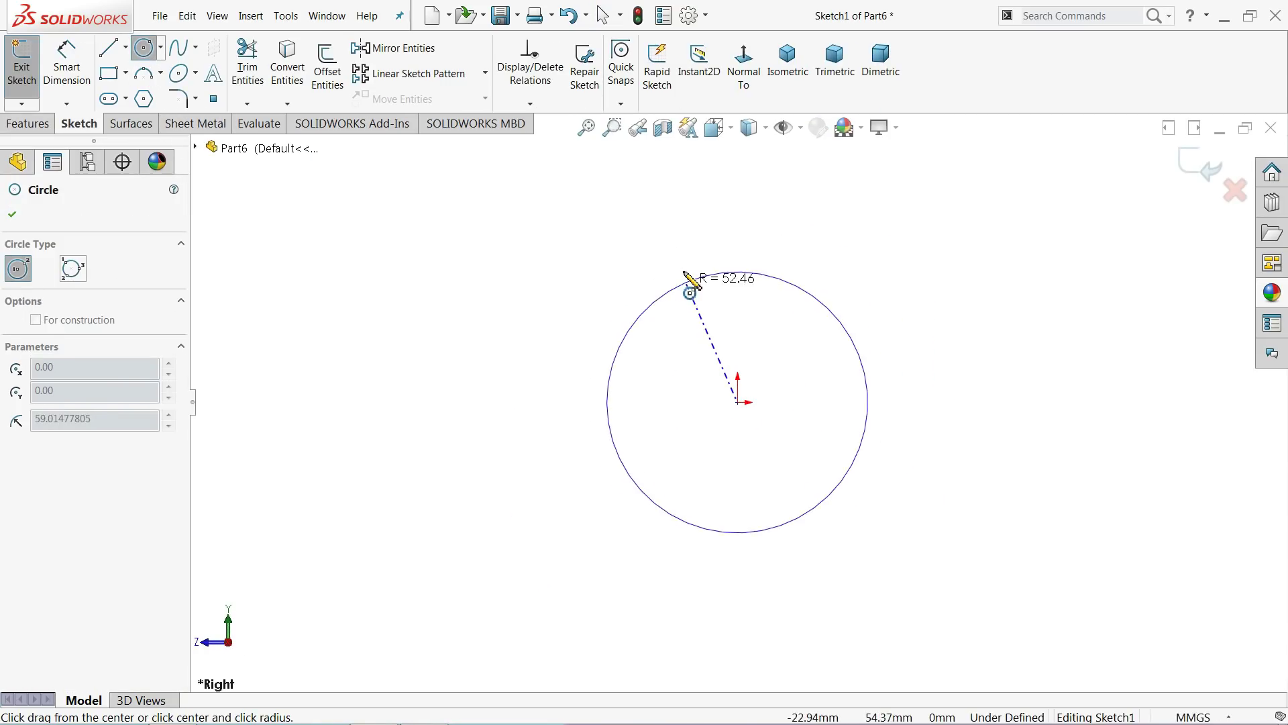
click(621, 250)
Step: Dimension the circle's diameter at 6 mm
click(66, 67)
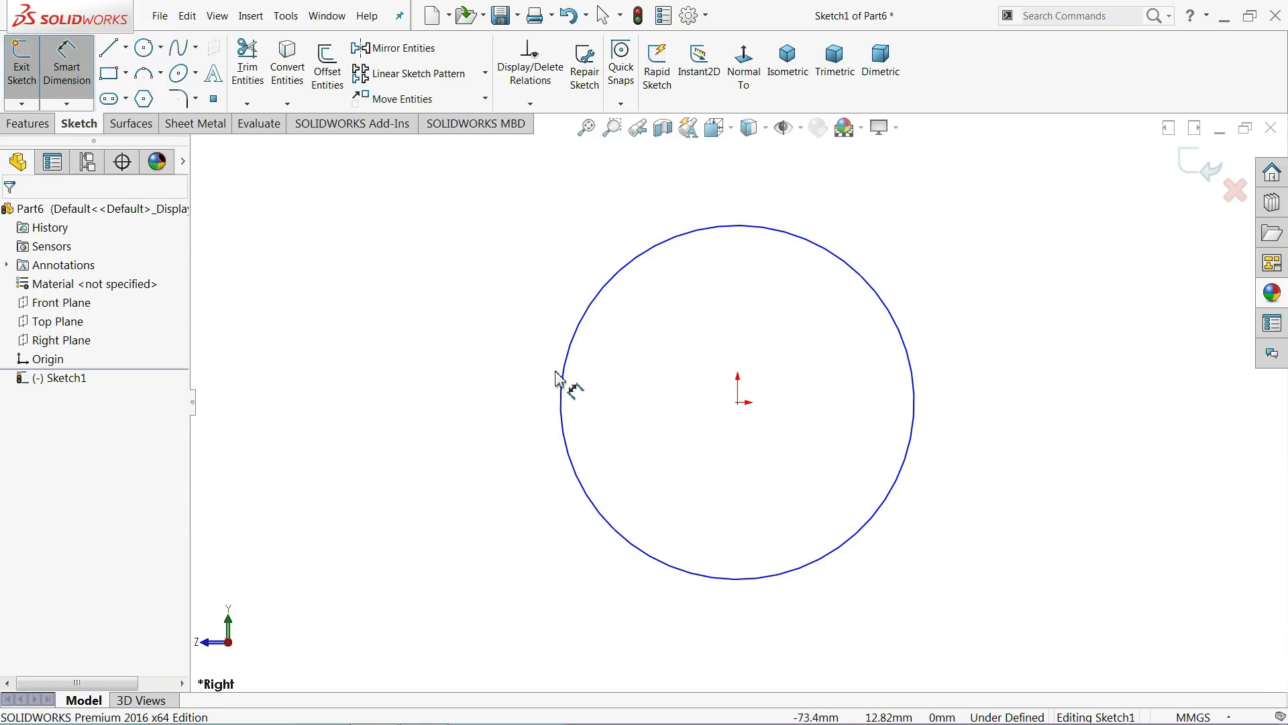
click(563, 394)
click(528, 385)
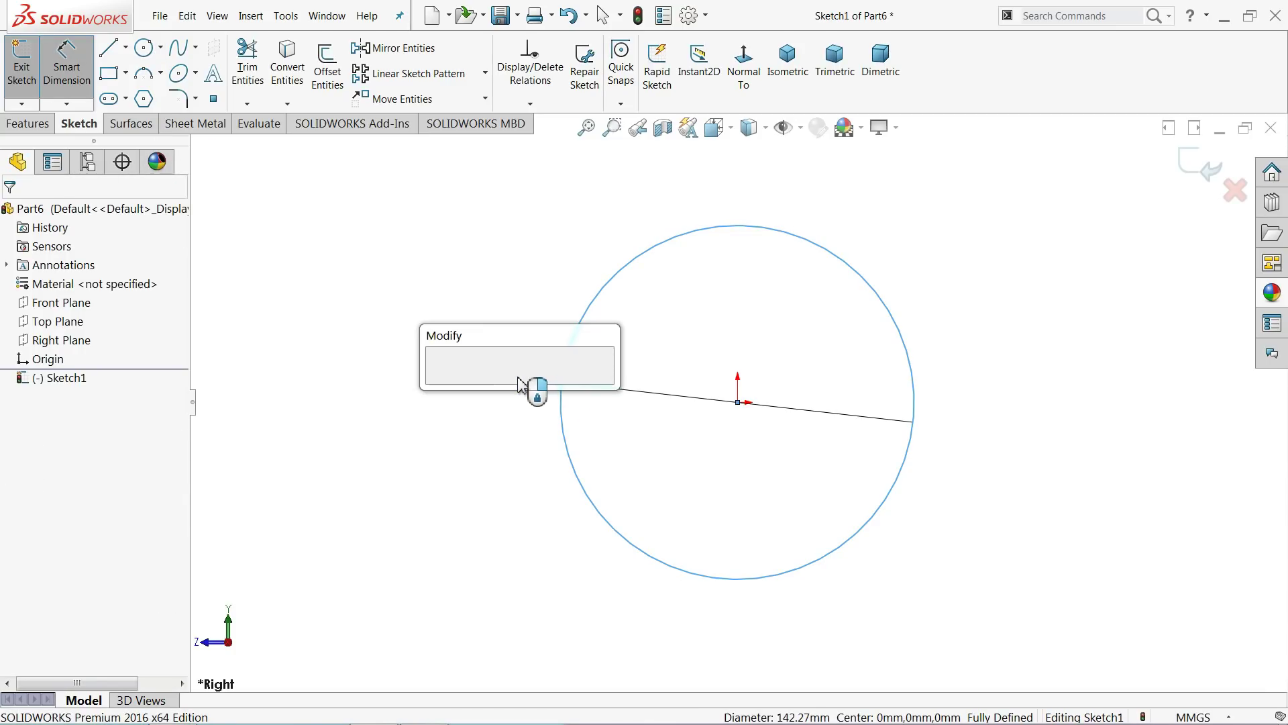
text(6)
key(Return)
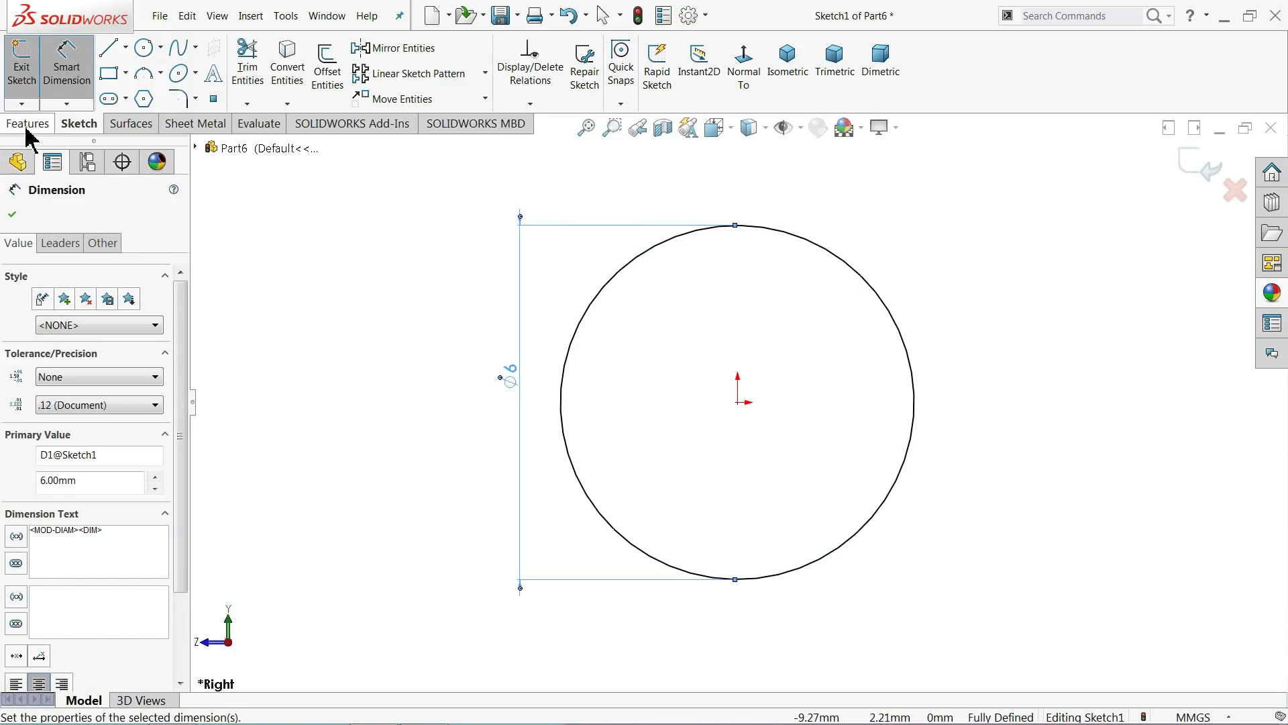
Step: Extrude the circle 56 mm in the reversed direction as a blind boss
click(28, 123)
click(29, 79)
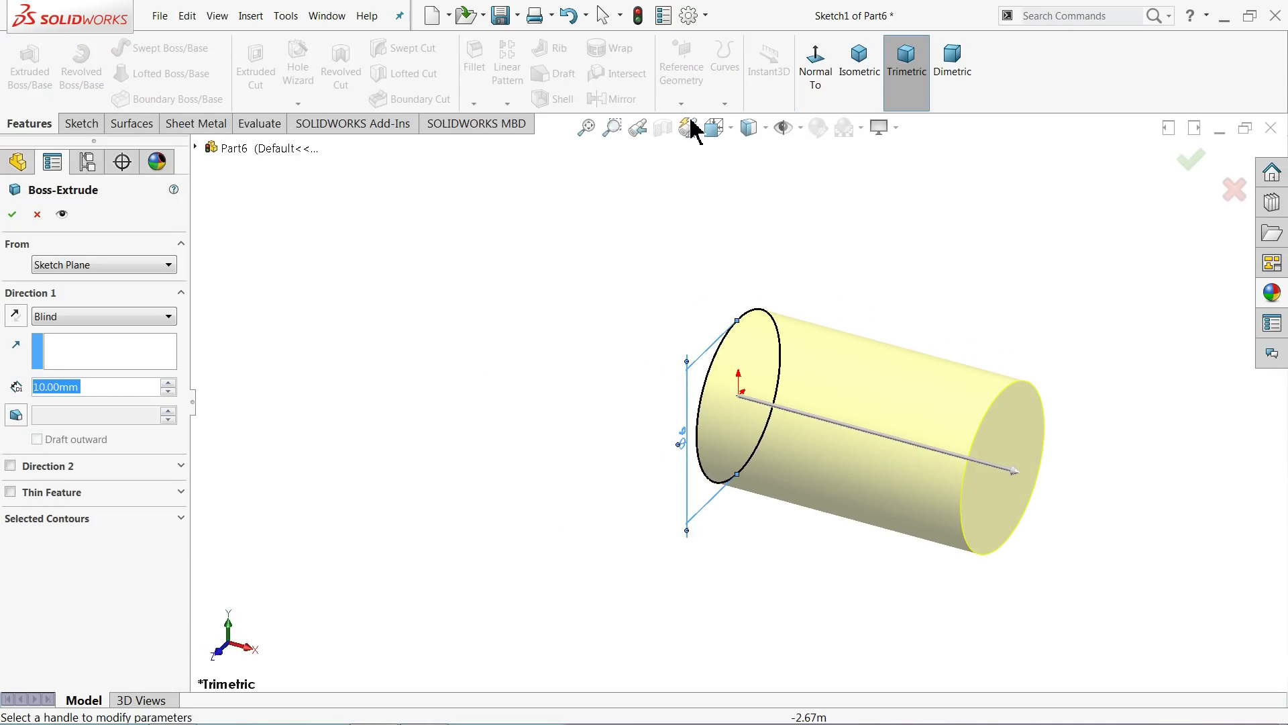
click(15, 315)
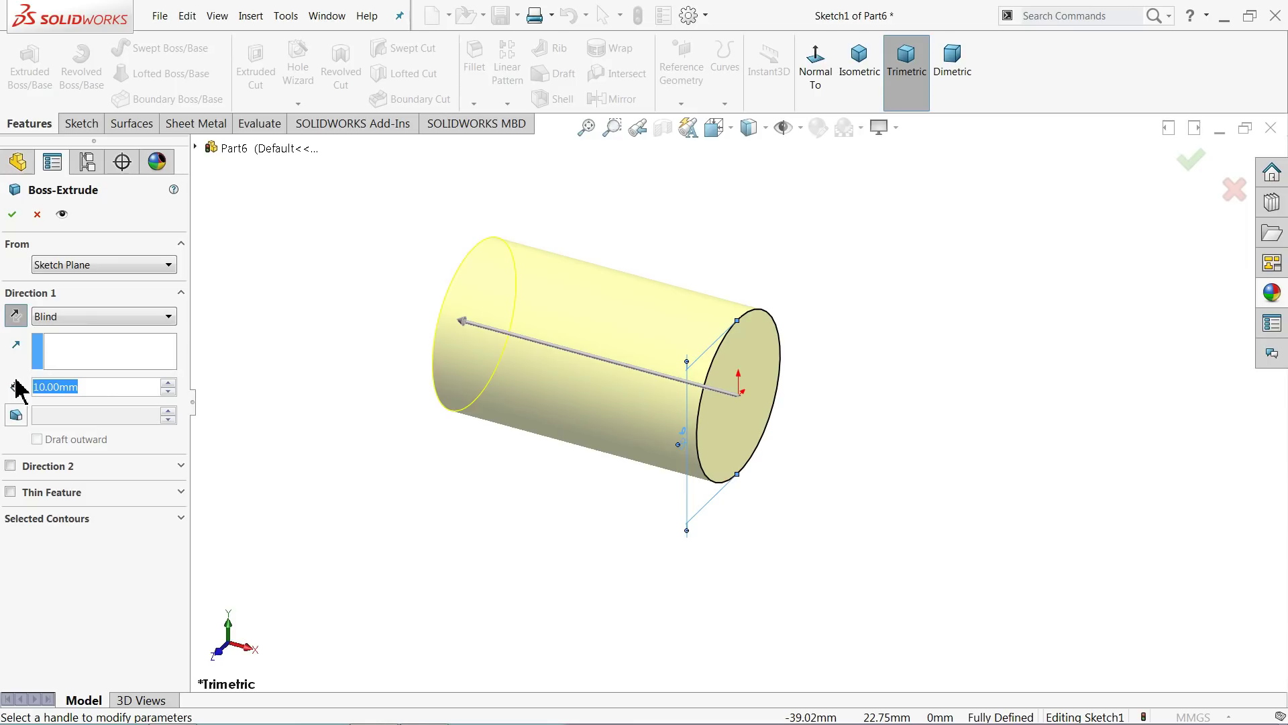
text(6)
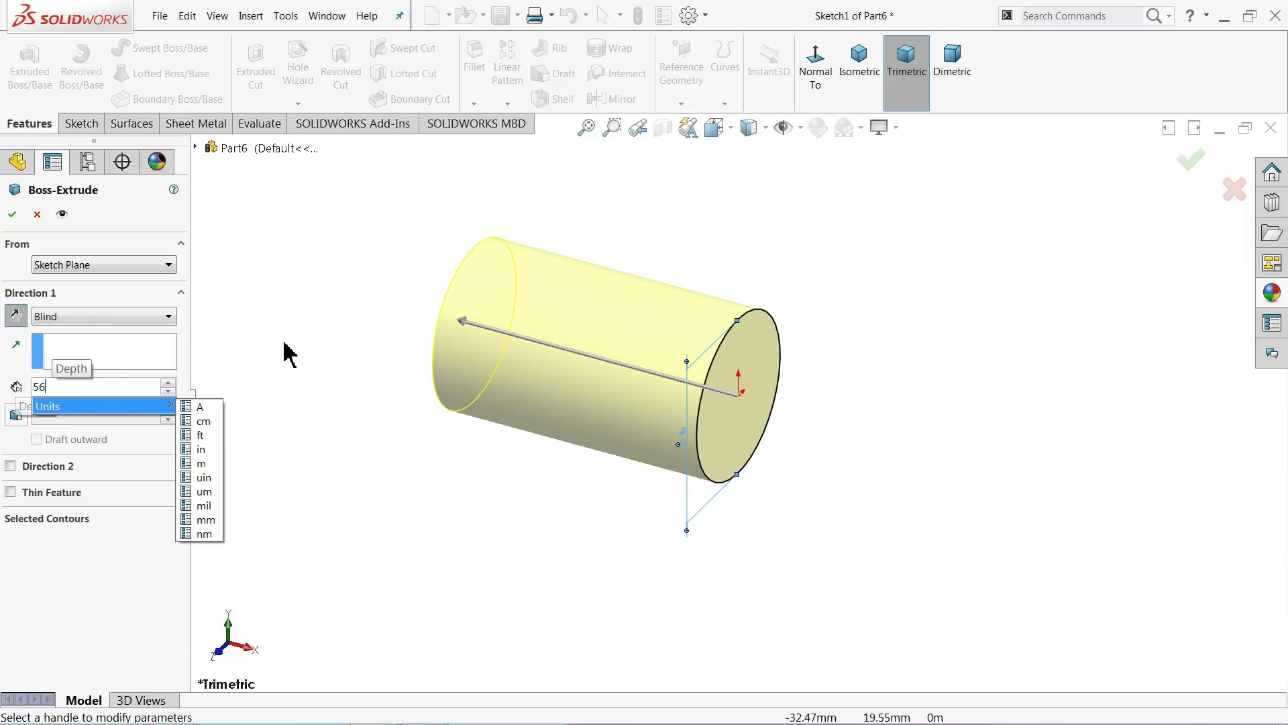
key(Return)
click(854, 78)
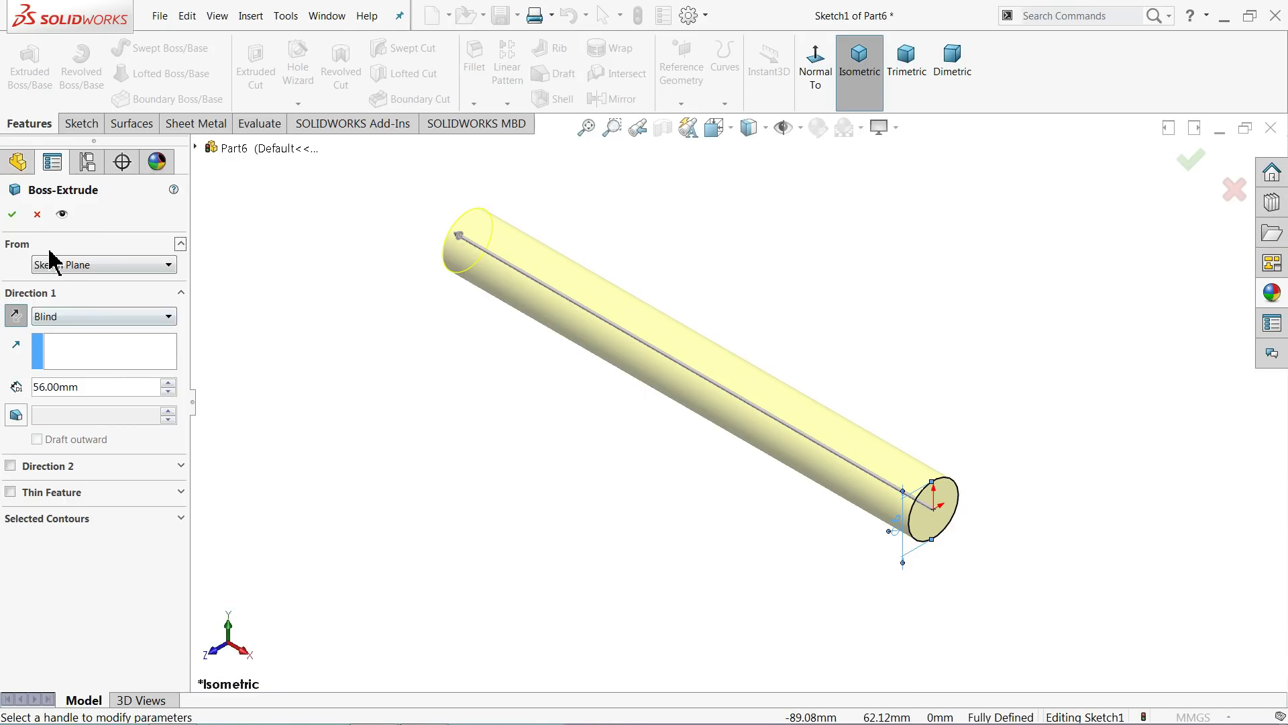
click(12, 215)
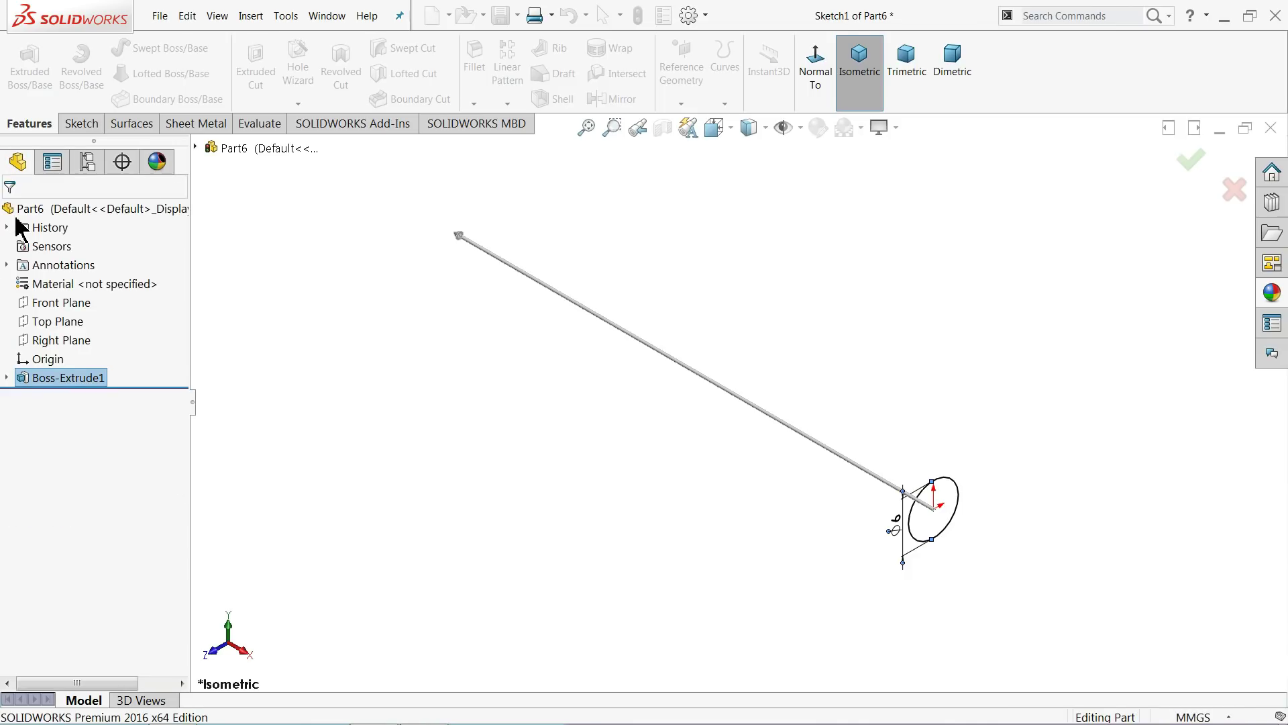
Step: In a new sketch on the Top Plane, draw a horizontal centerline outward from the midpoint of the rod's end opposite the origin
click(47, 322)
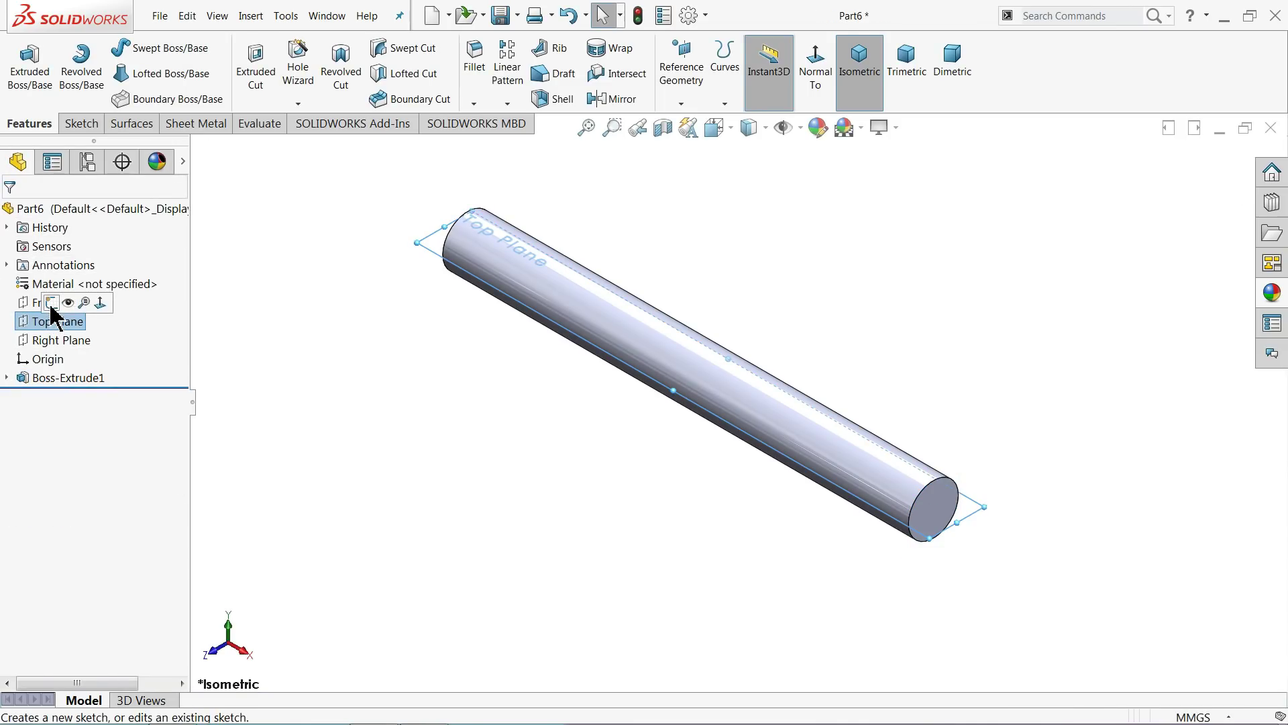
click(57, 302)
click(752, 92)
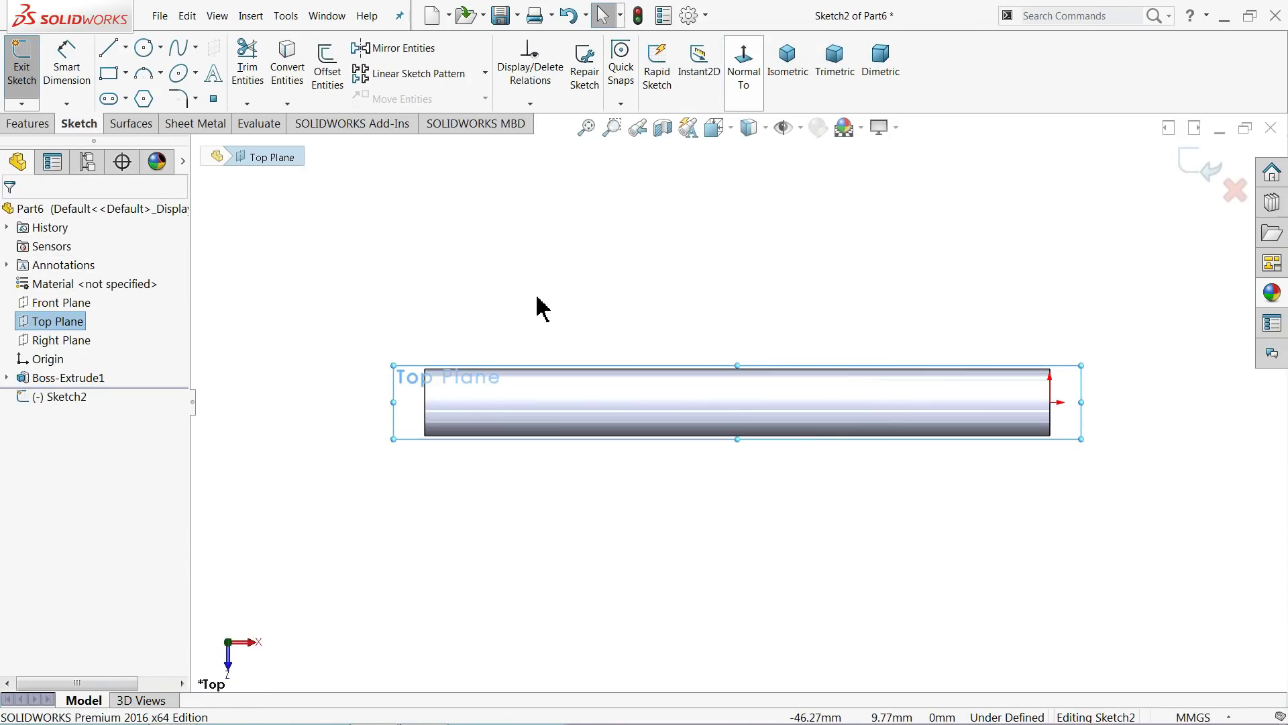
scroll(396, 389, down, 3)
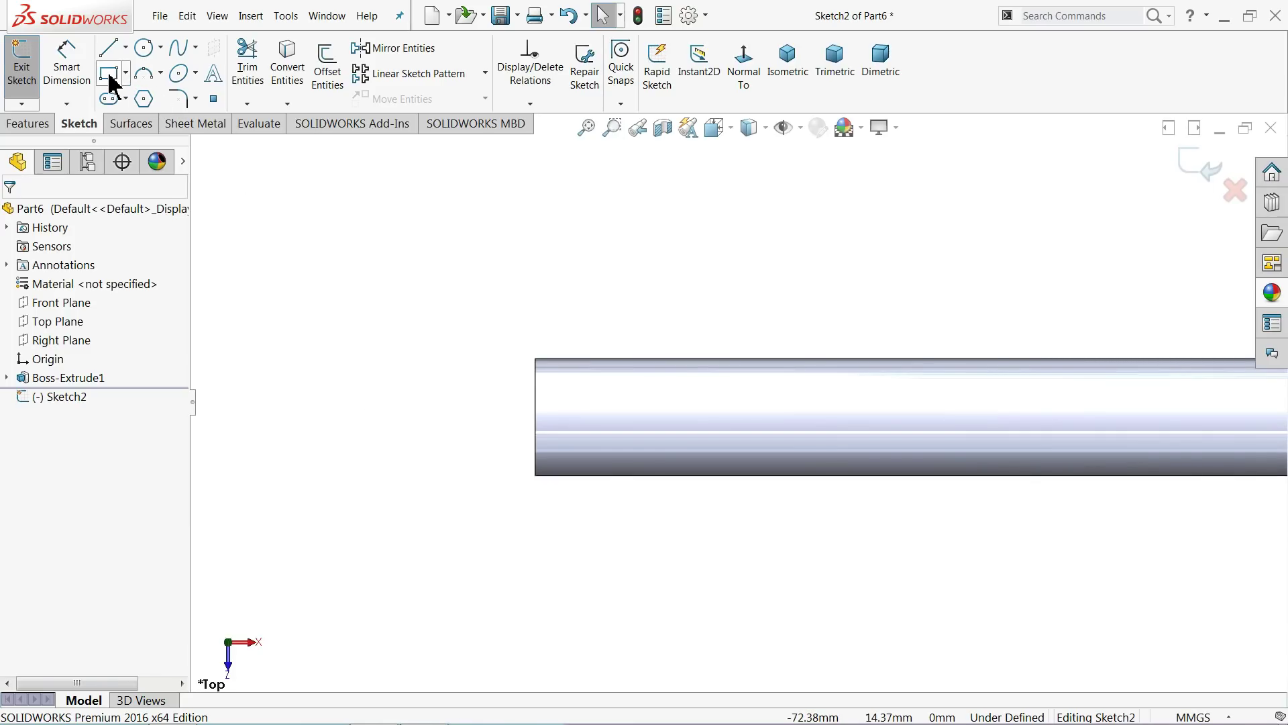
click(125, 48)
click(138, 86)
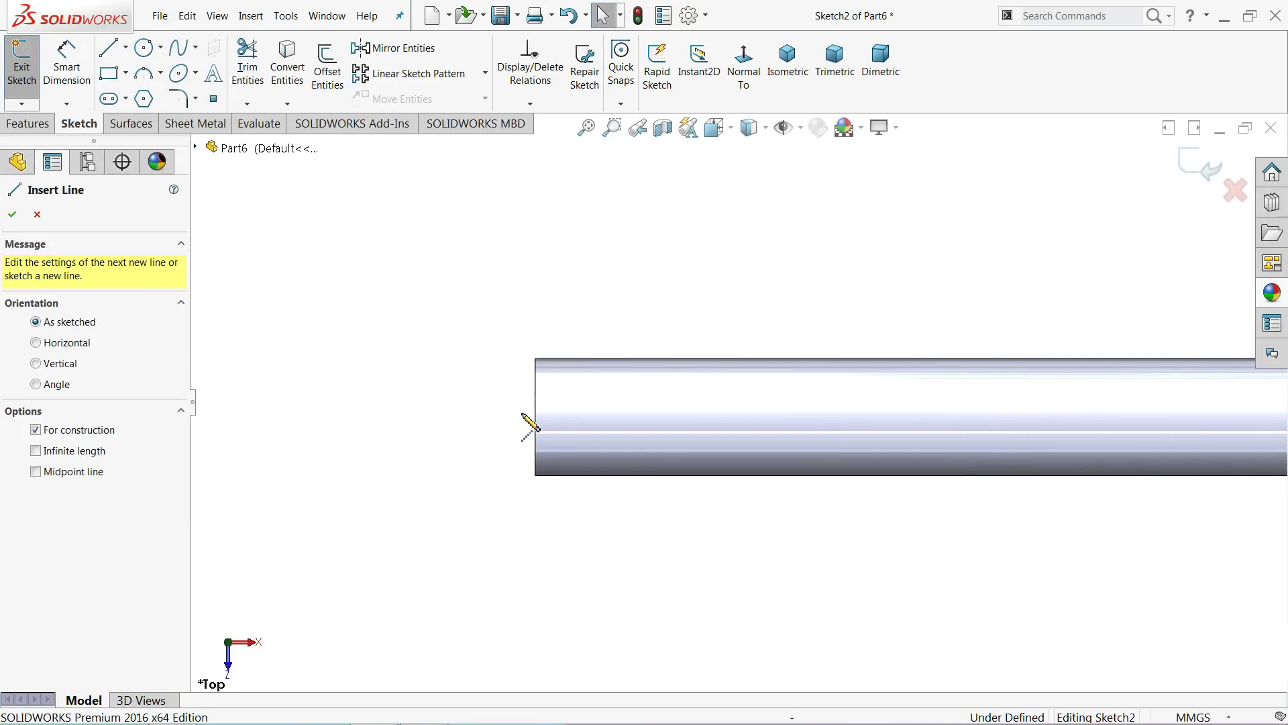
click(534, 416)
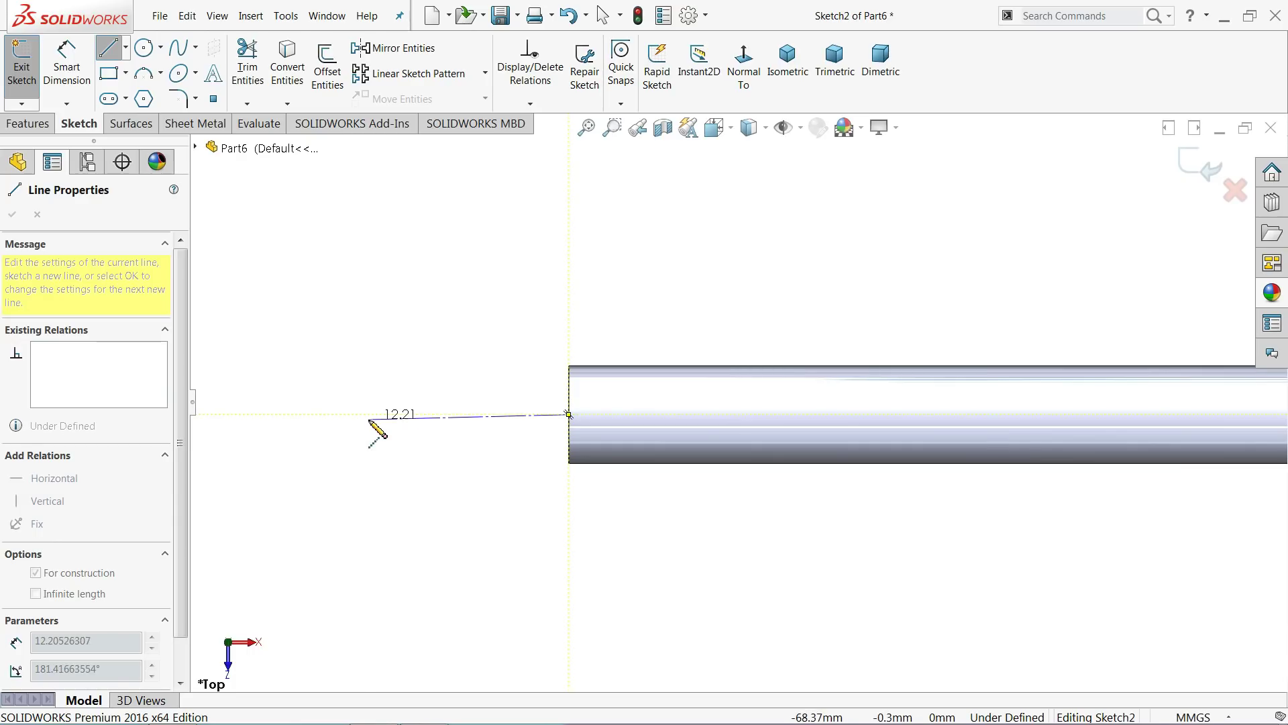
click(285, 414)
right_click(296, 316)
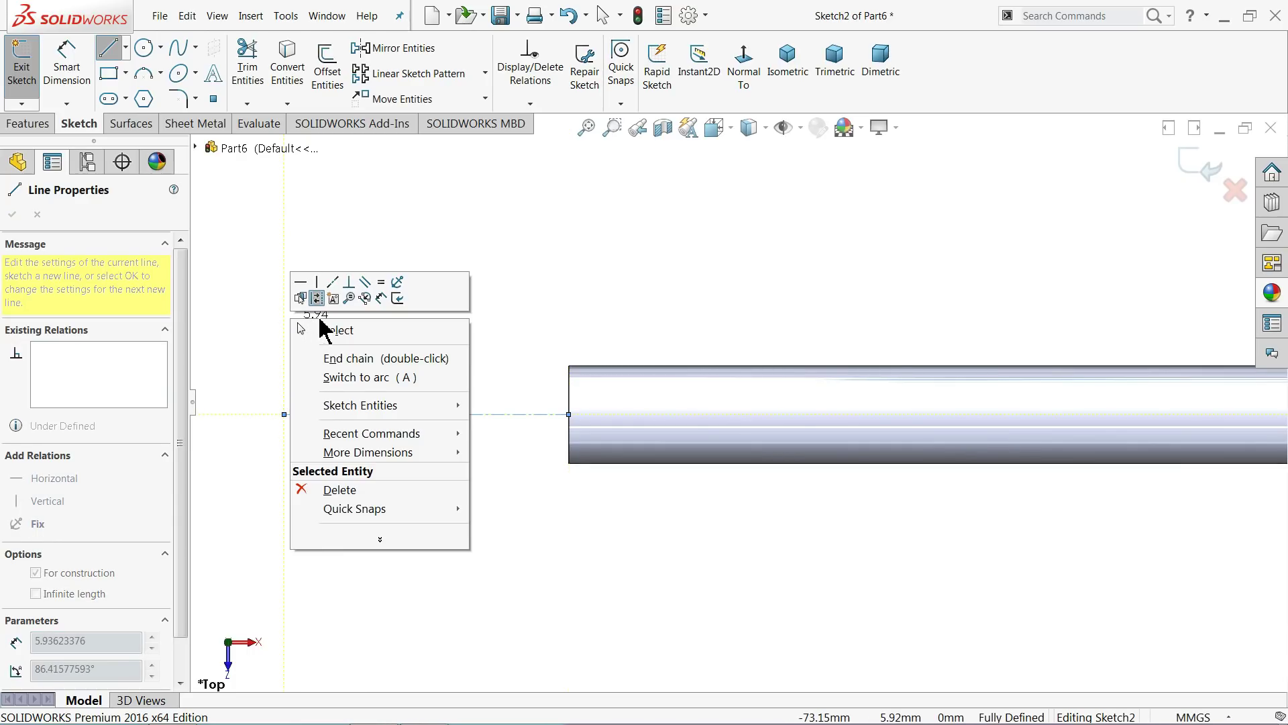
click(344, 357)
key(Escape)
click(110, 50)
scroll(368, 389, down, 2)
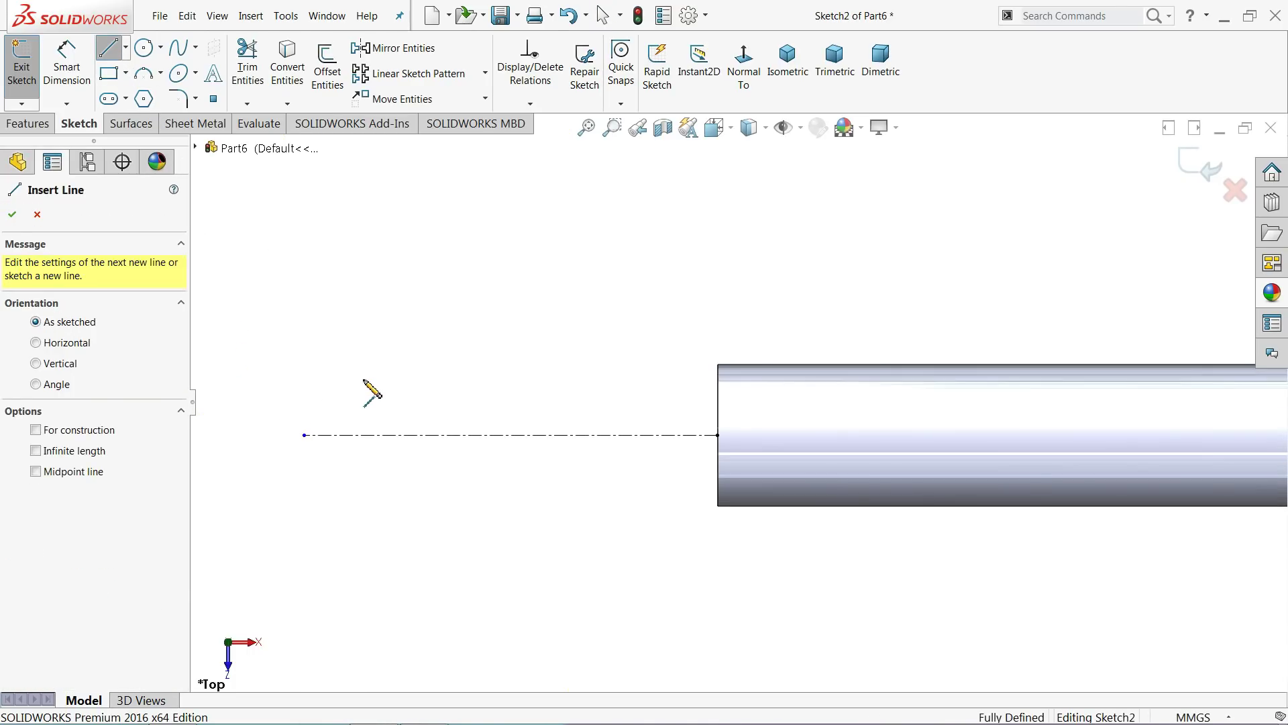
scroll(721, 437, down, 2)
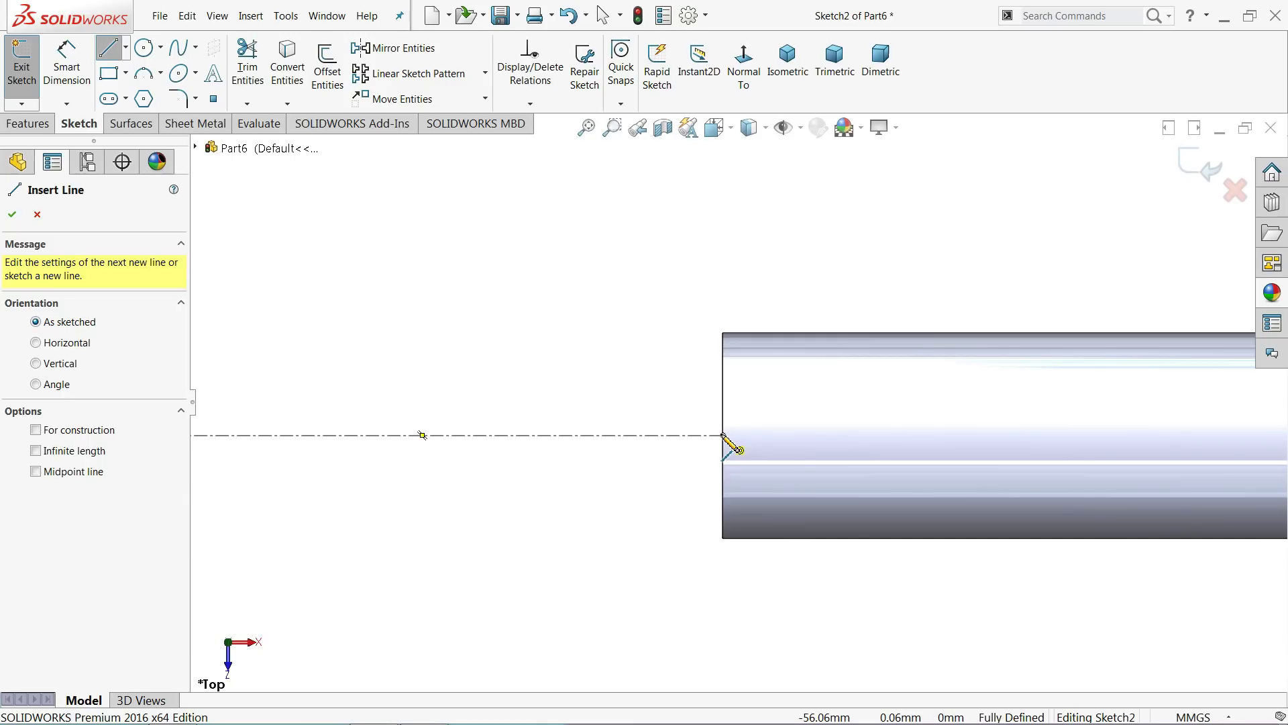
Step: Sketch a corner rectangle about 18 mm long across the centerline, just beyond the rod's end, with diagonal construction lines from its corners
click(125, 73)
click(121, 96)
scroll(738, 335, up, 2)
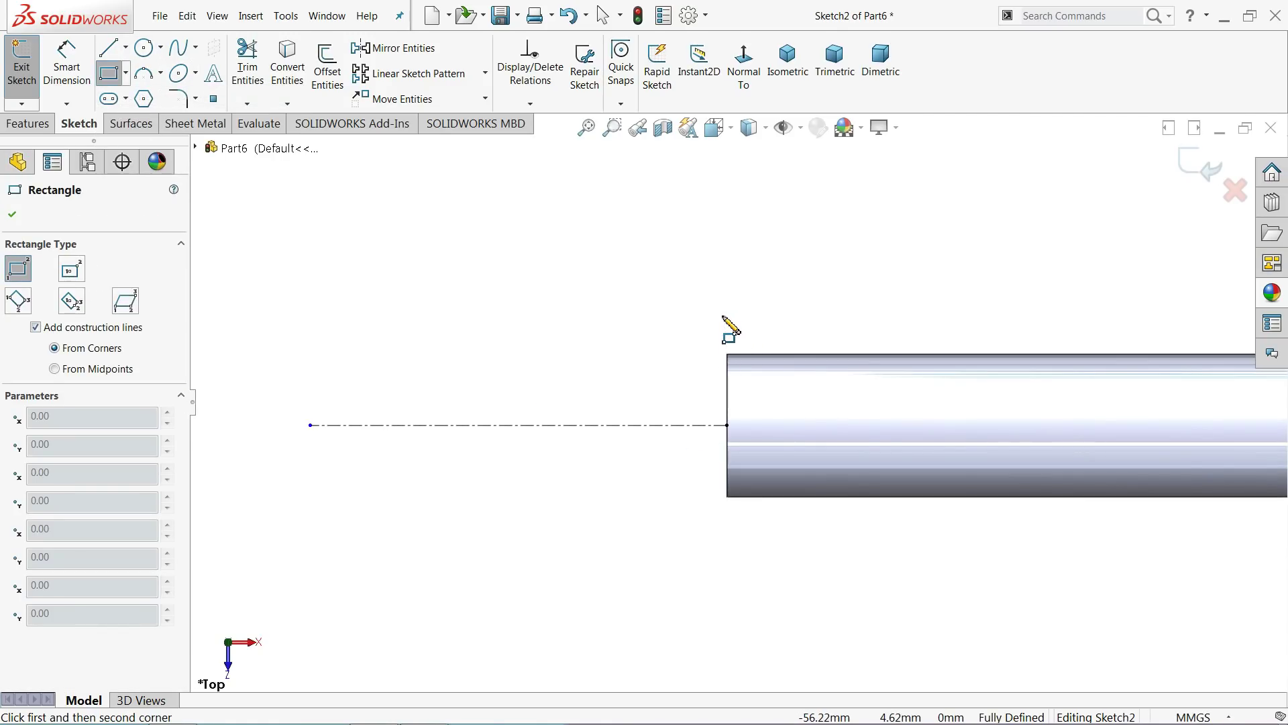
click(723, 316)
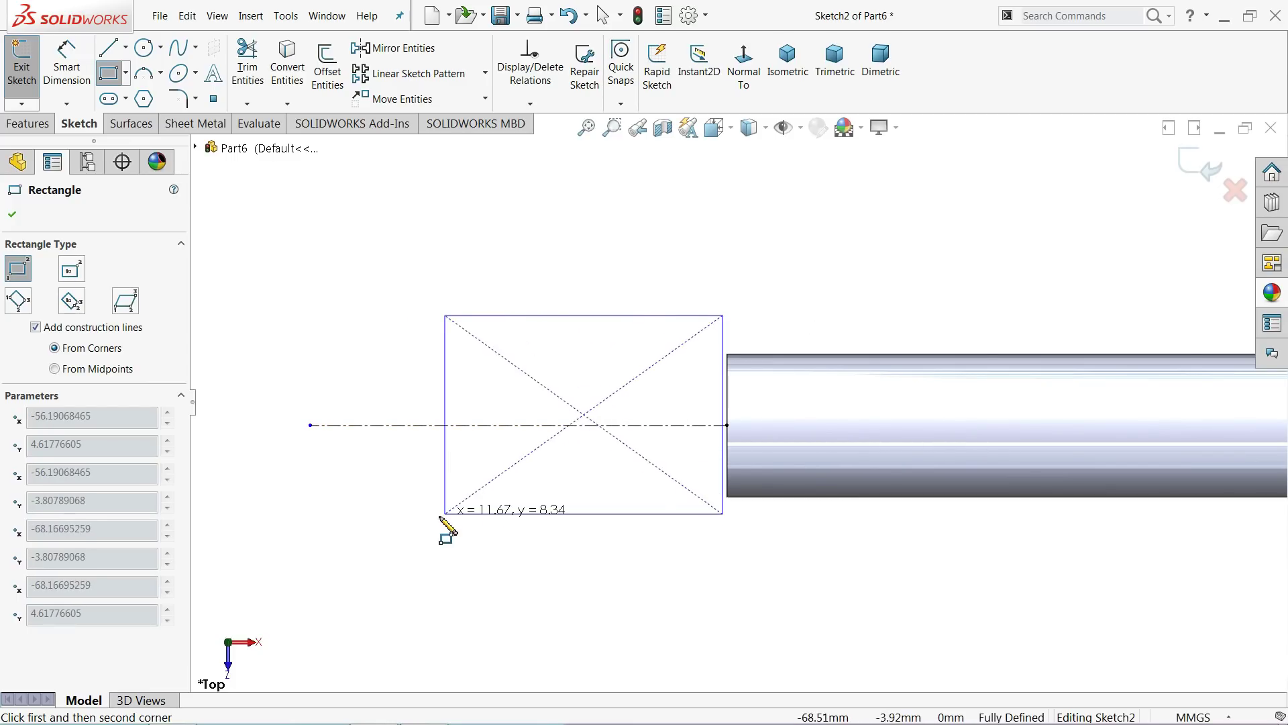
click(284, 522)
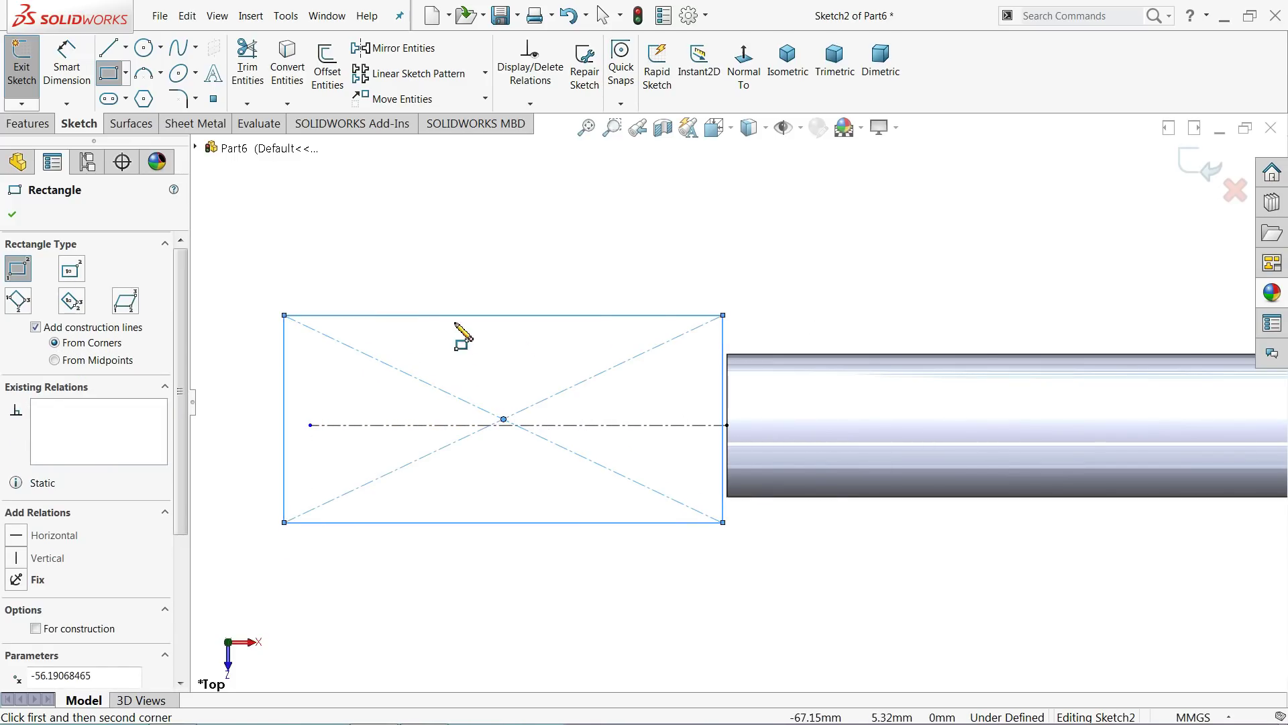
right_click(478, 224)
click(526, 231)
Step: Make the rectangle's two long sides symmetric about the horizontal centerline
scroll(731, 411, up, 3)
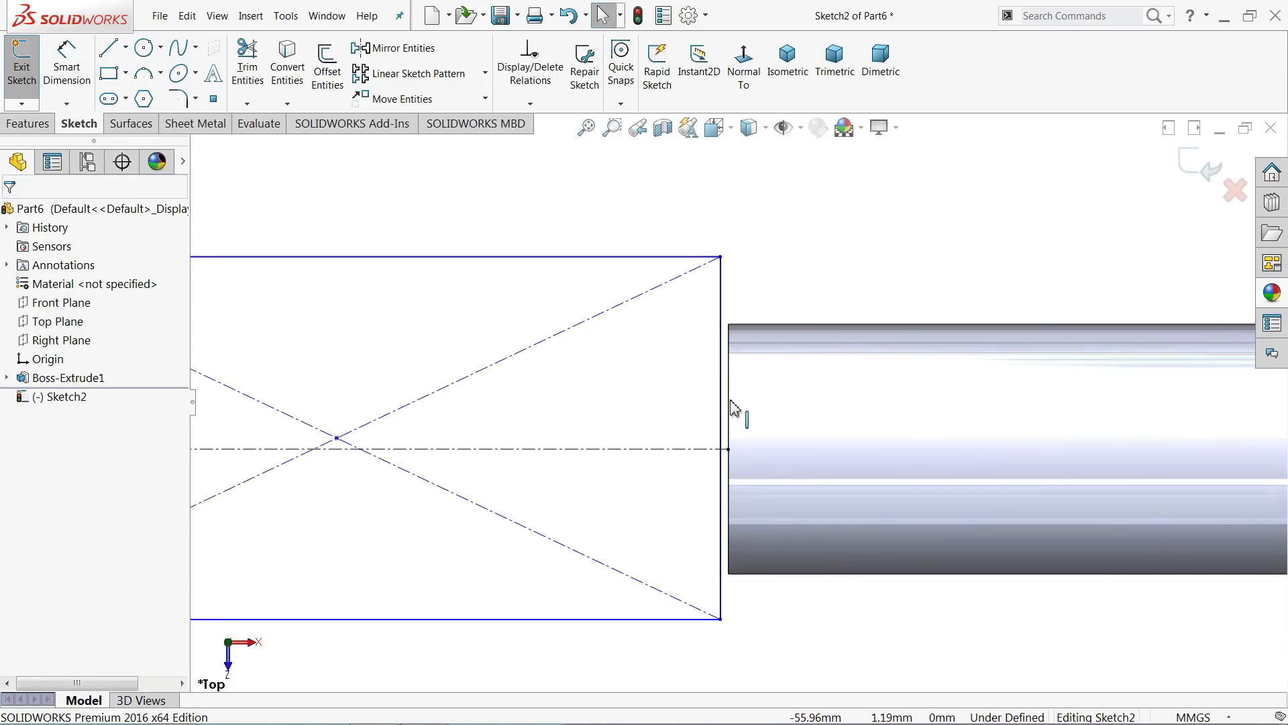
click(646, 257)
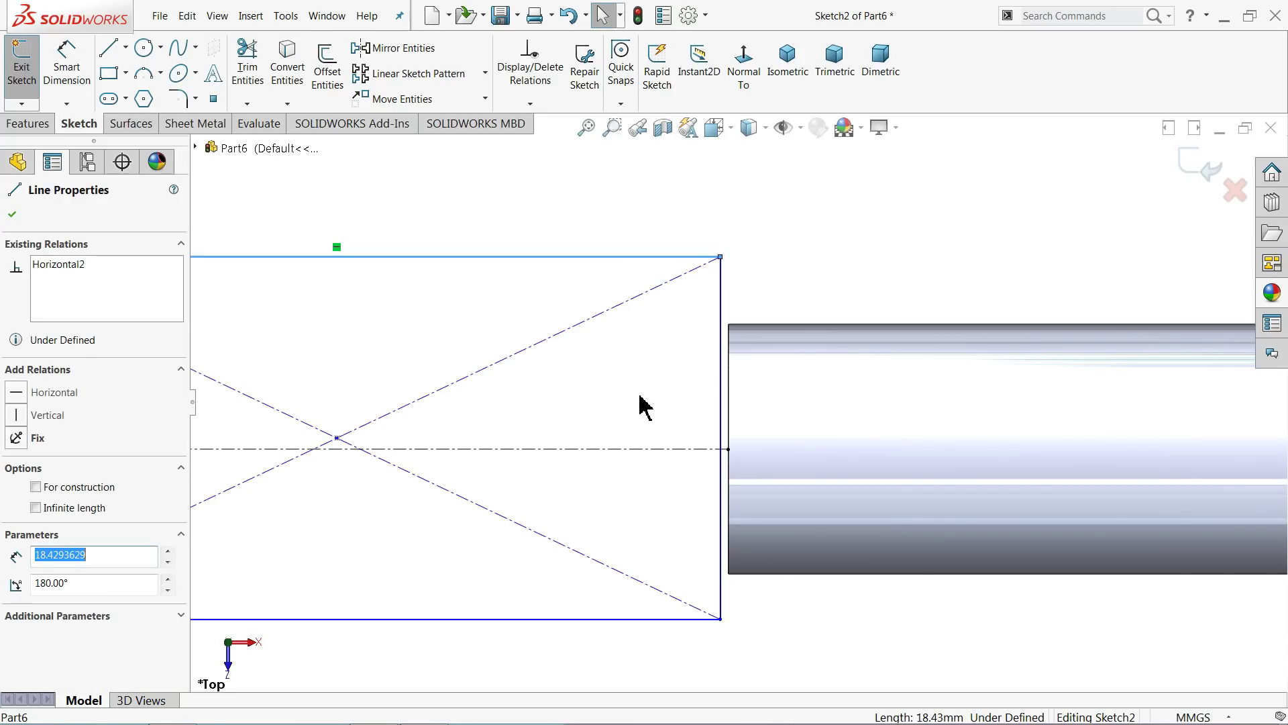
ctrl+click(637, 619)
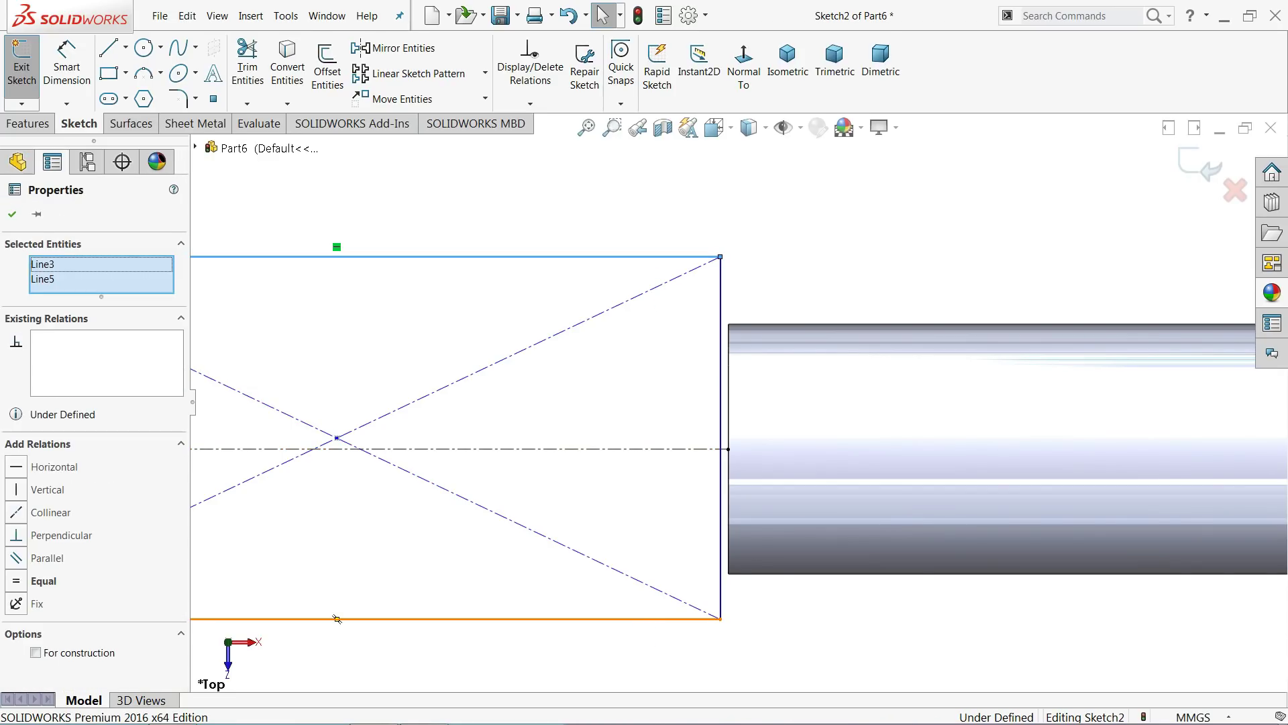
ctrl+click(656, 449)
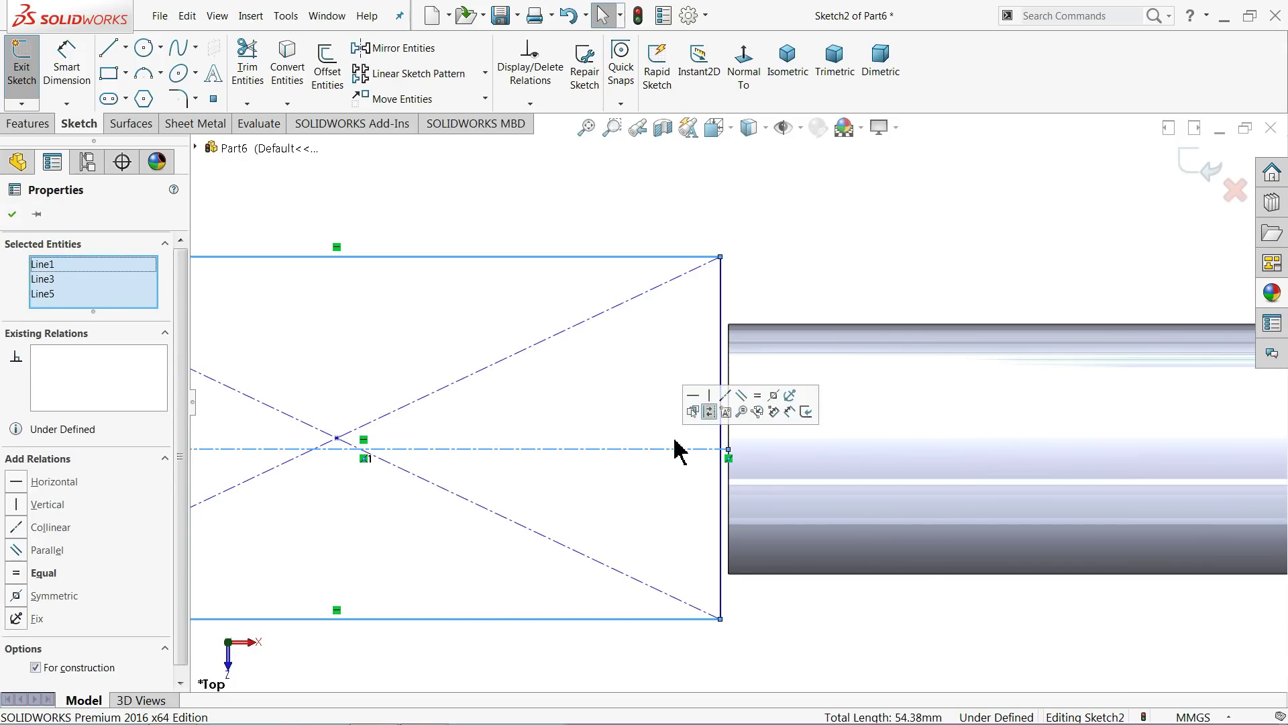
click(777, 400)
key(Escape)
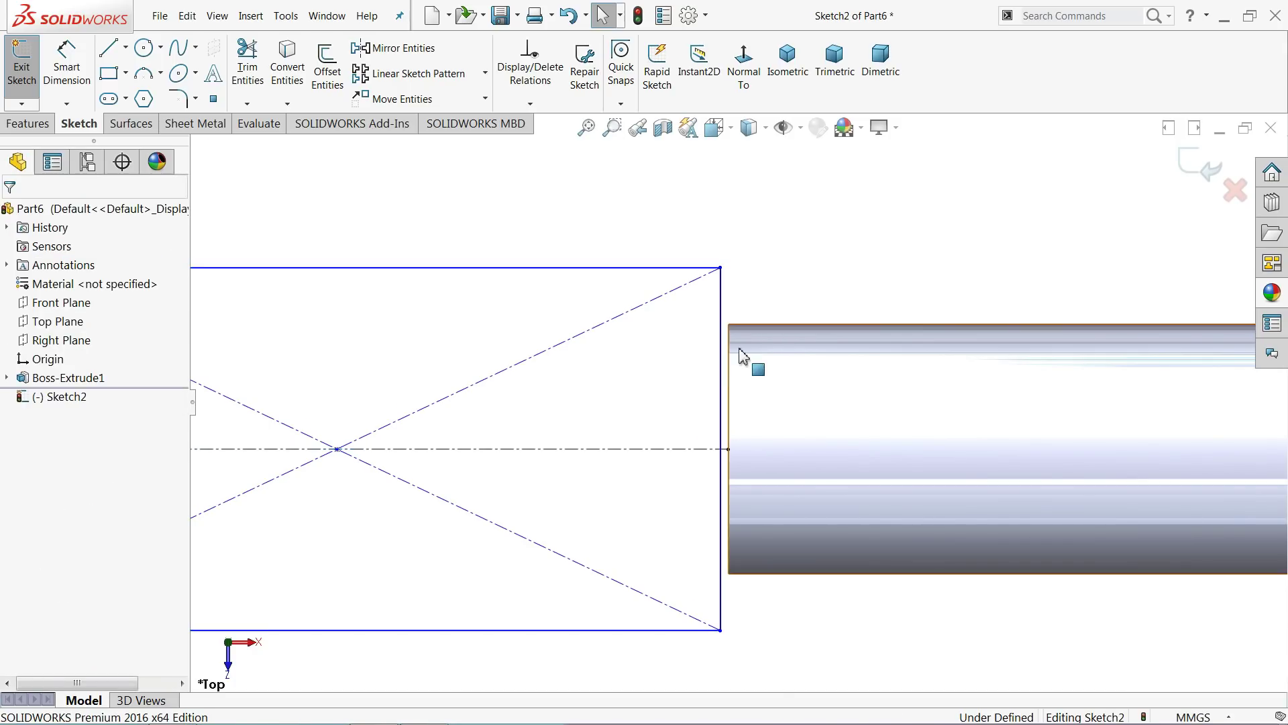
Step: Make the rectangle's short side nearest the rod collinear with the rod's end edge
click(721, 393)
ctrl+click(729, 353)
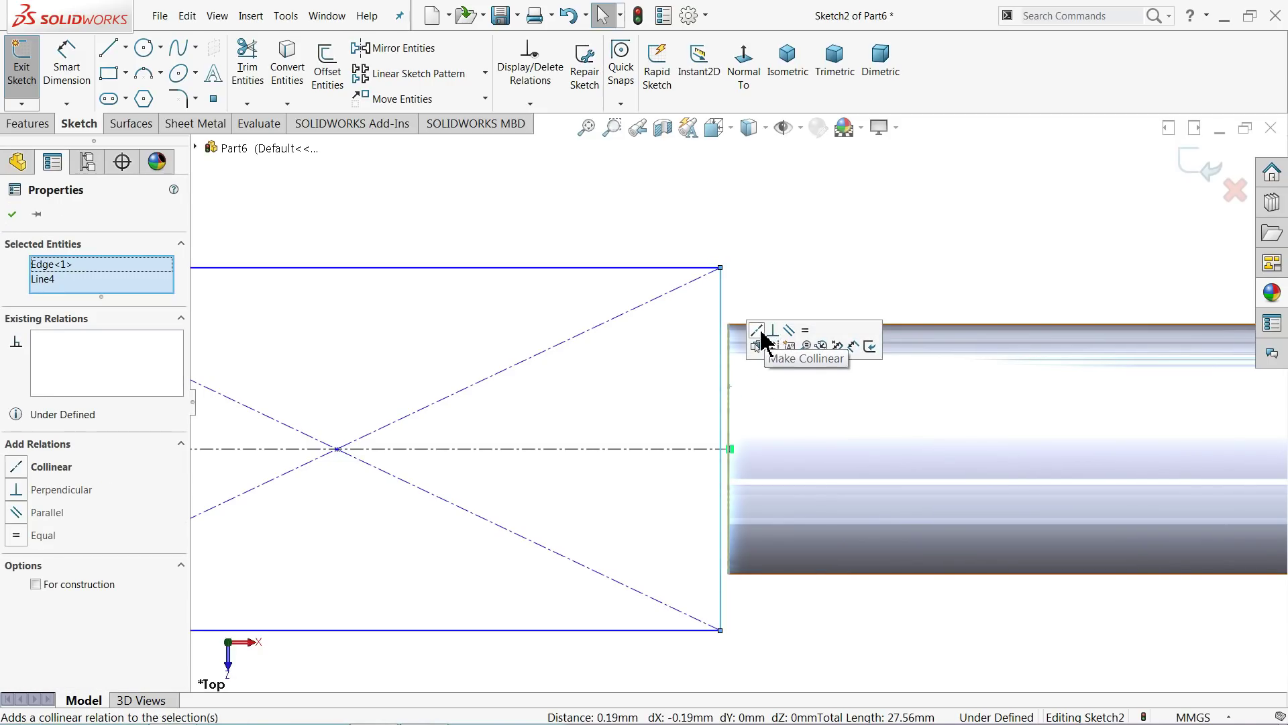
click(758, 332)
key(Escape)
scroll(678, 385, up, 4)
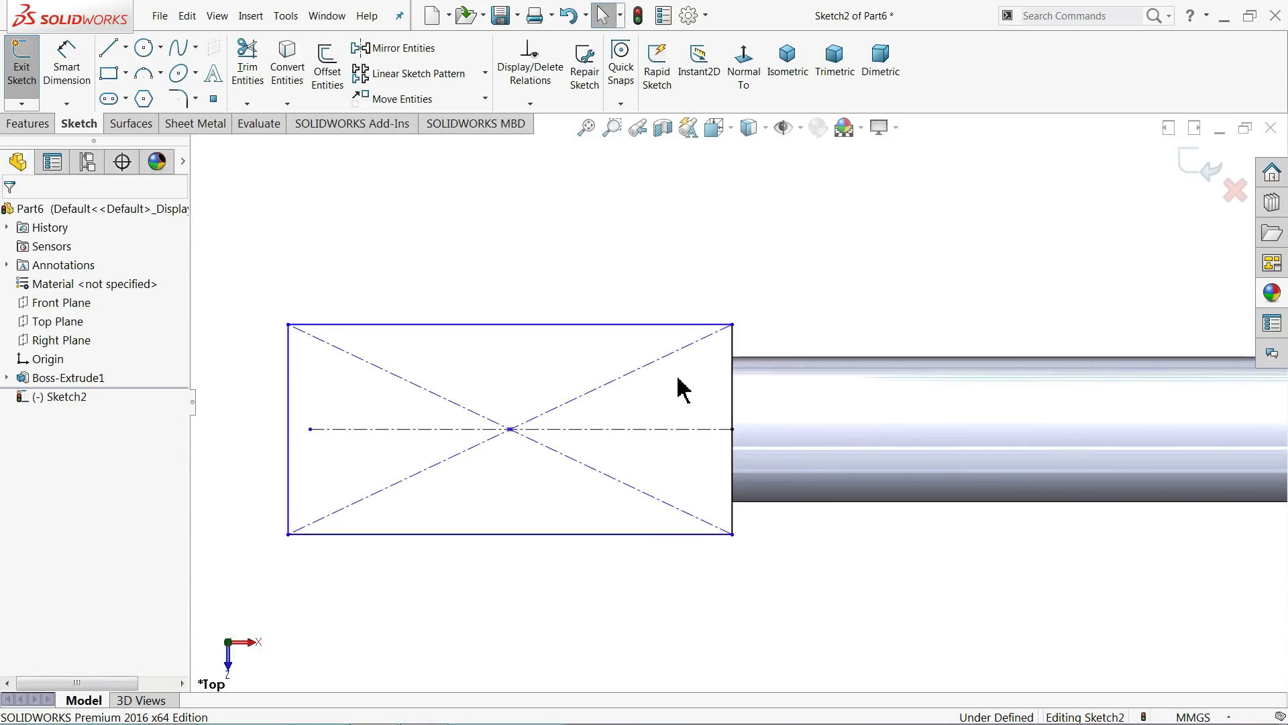
Step: Replace the rectangle's short side farthest from the rod with a three-point arc tangent to both long sides
scroll(540, 419, down, 2)
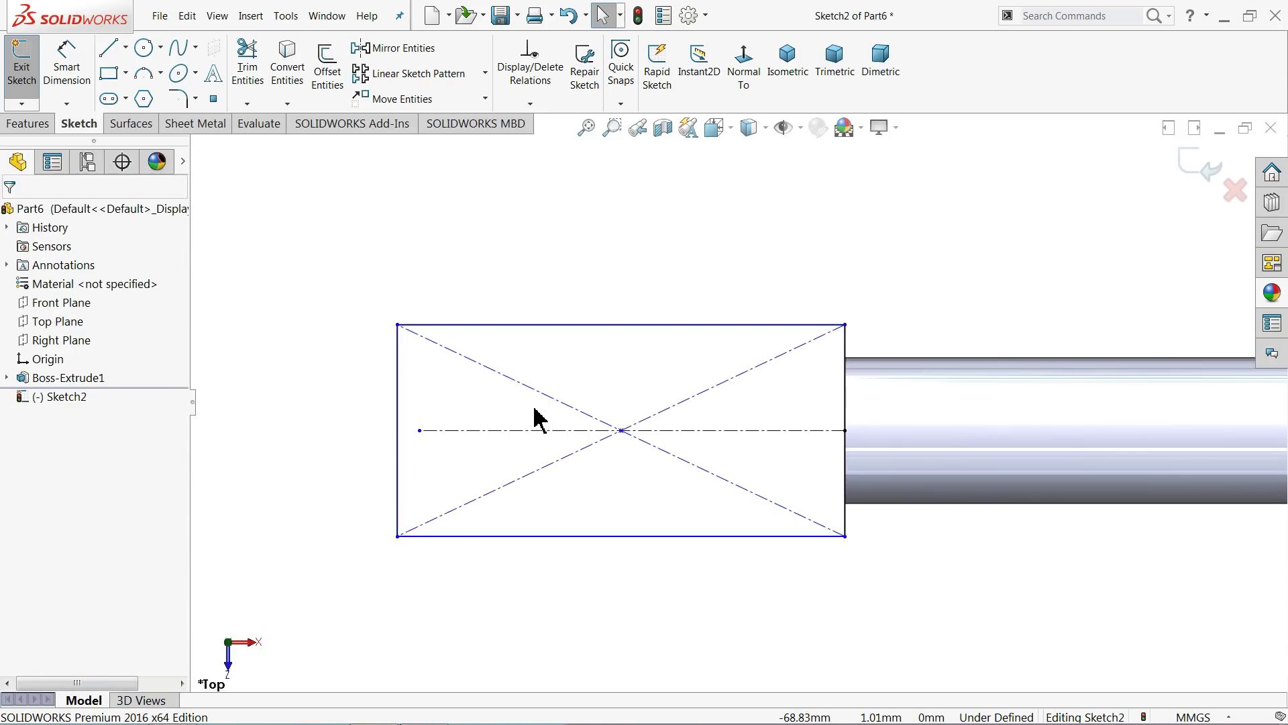
click(399, 380)
key(Delete)
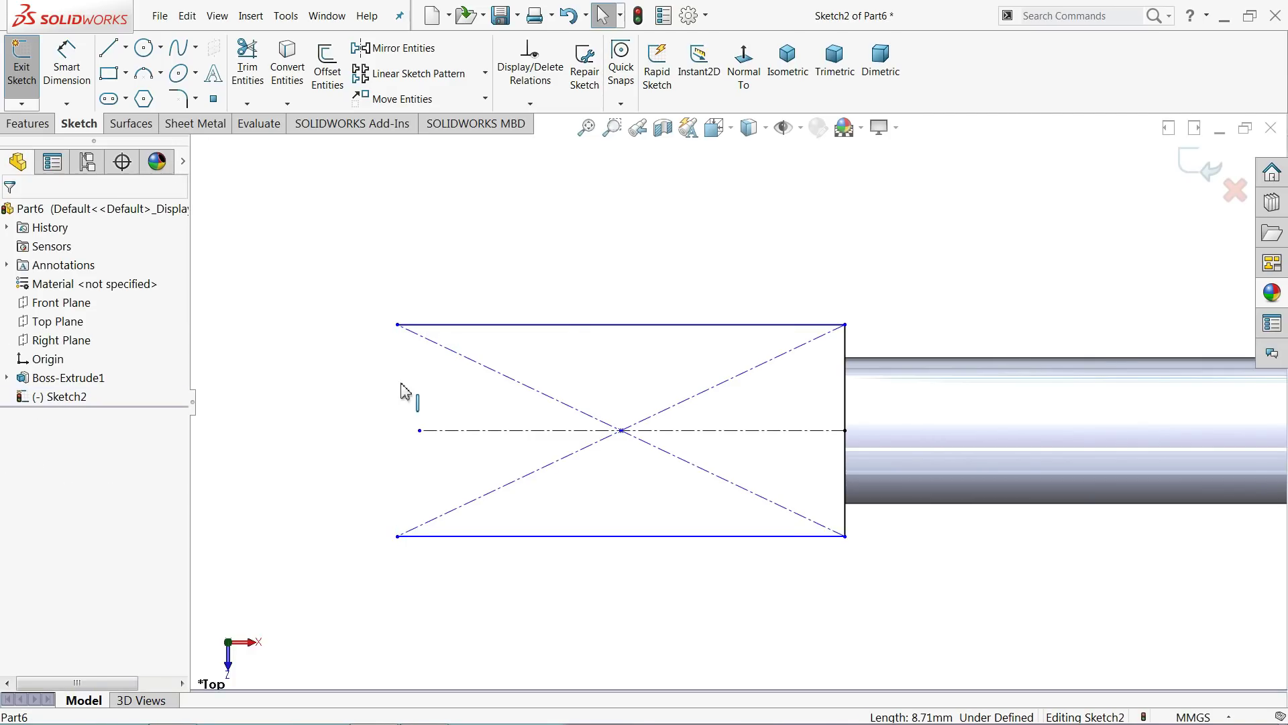
click(150, 77)
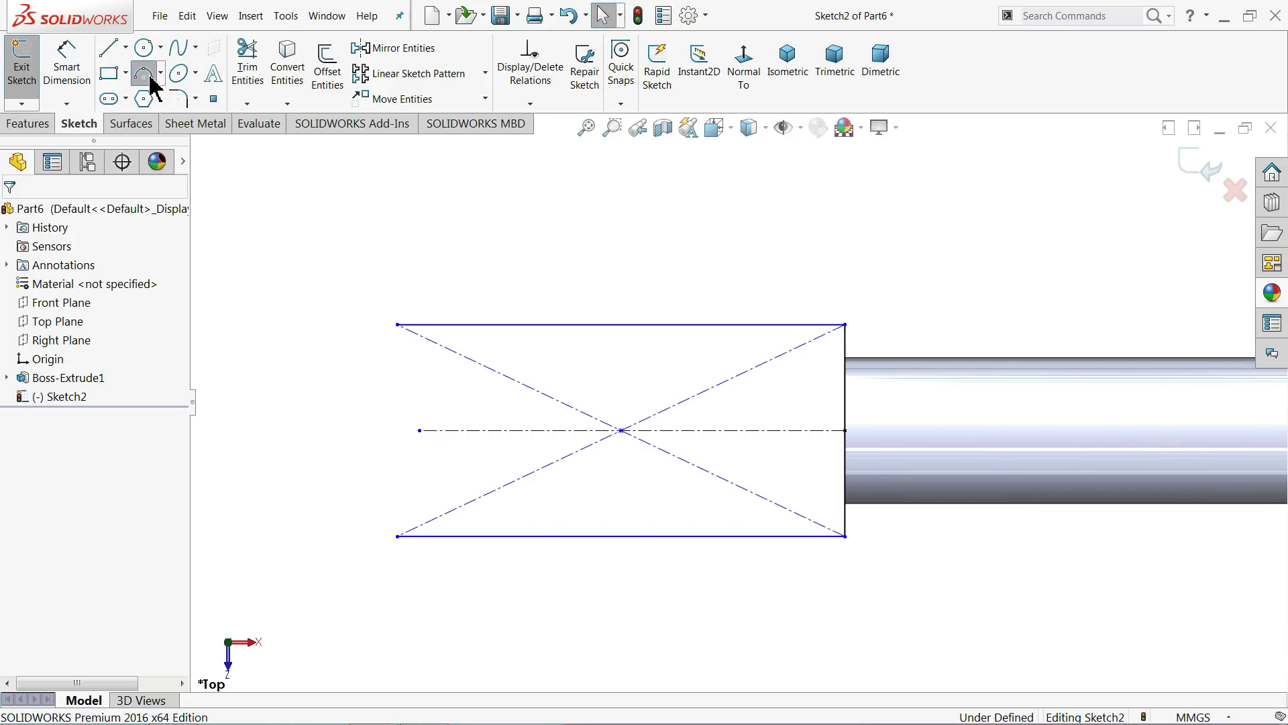
click(398, 324)
click(398, 535)
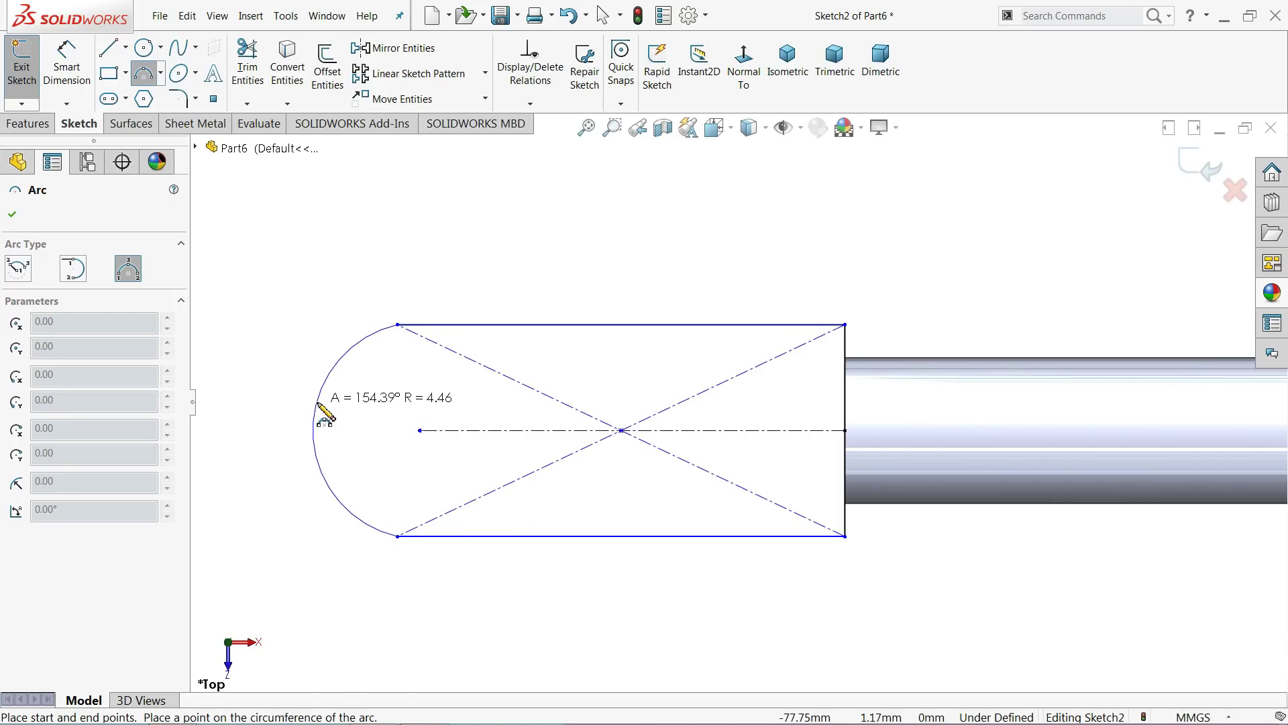
click(297, 401)
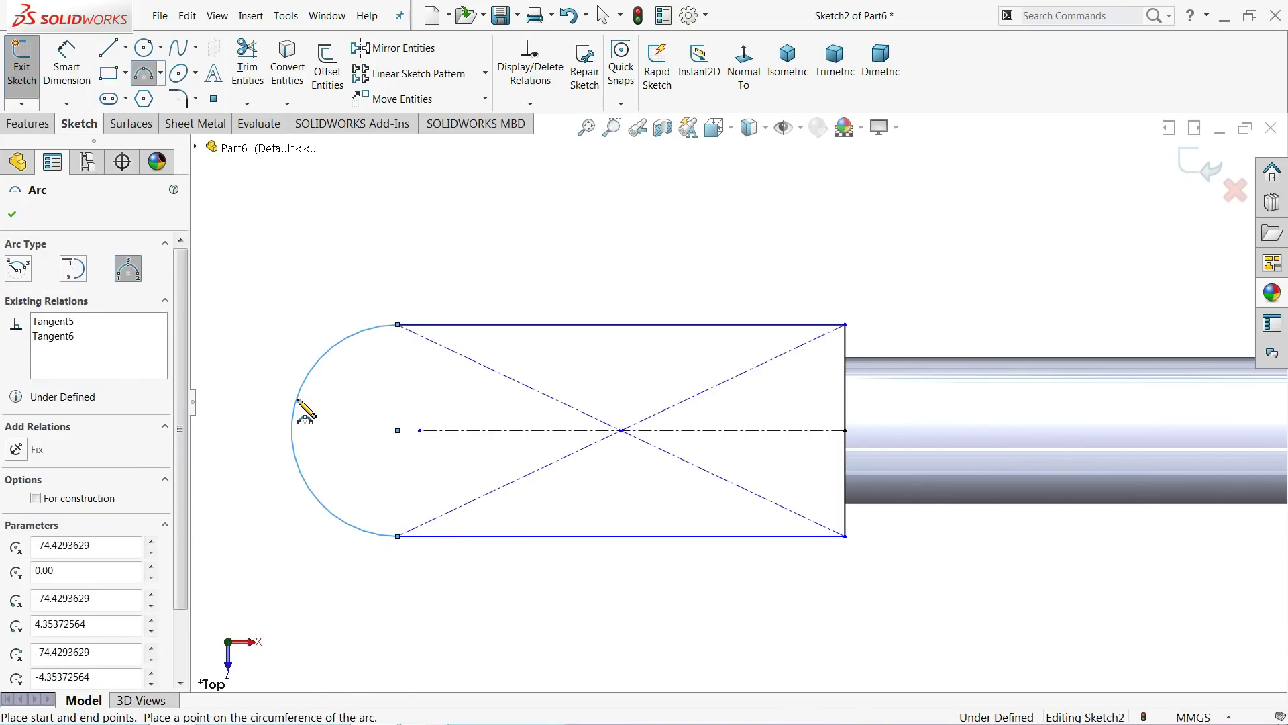
right_click(322, 264)
click(356, 270)
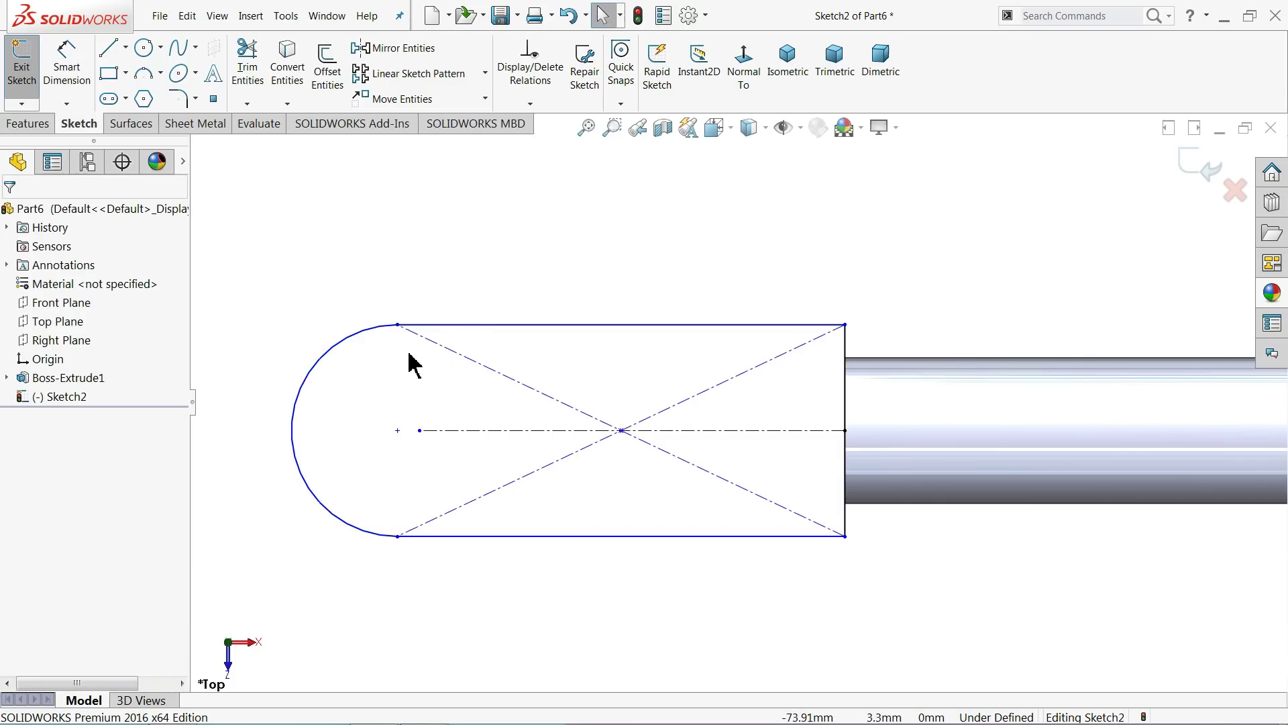
Step: Add an equal relation between the profile's two long horizontal sides
click(452, 326)
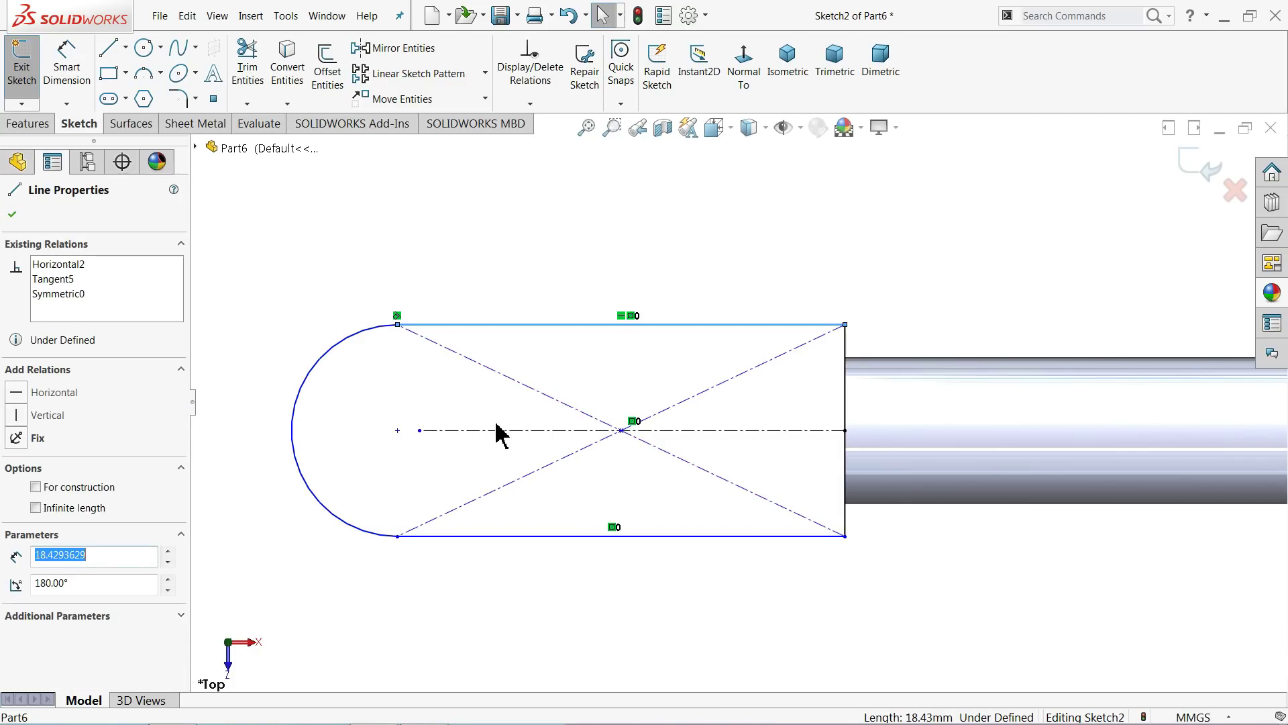
ctrl+click(530, 540)
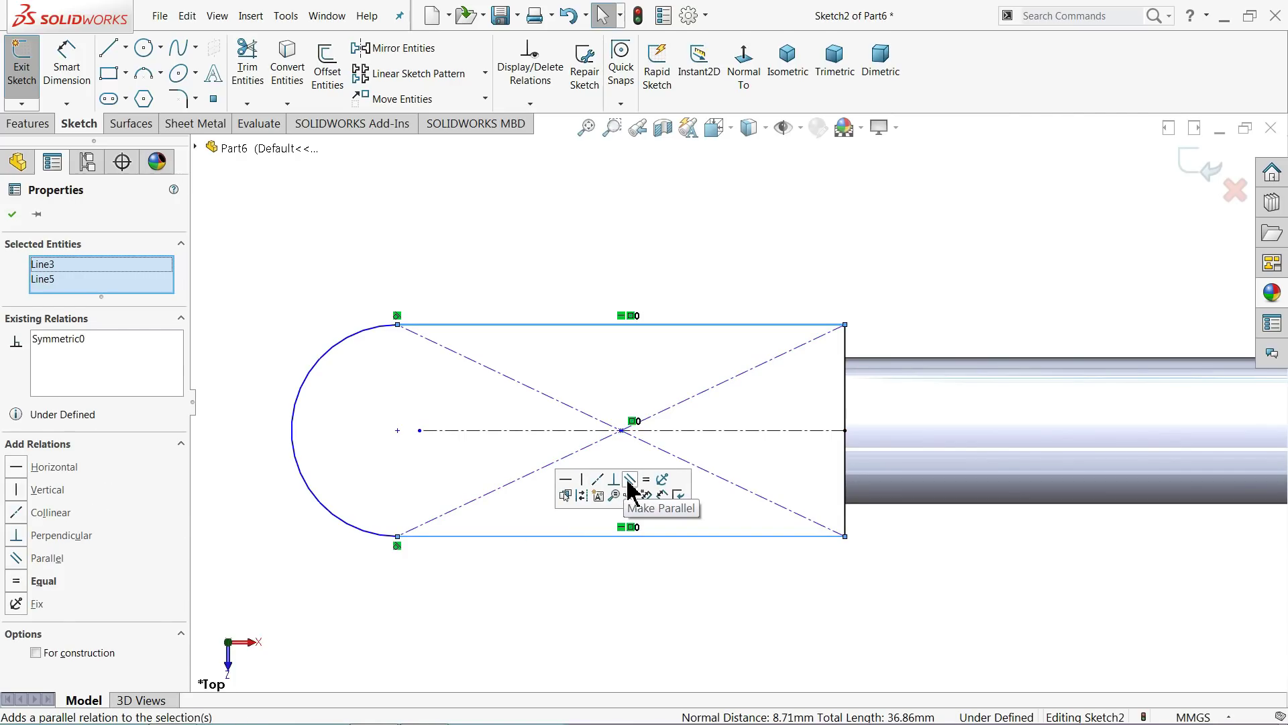
click(646, 480)
click(566, 256)
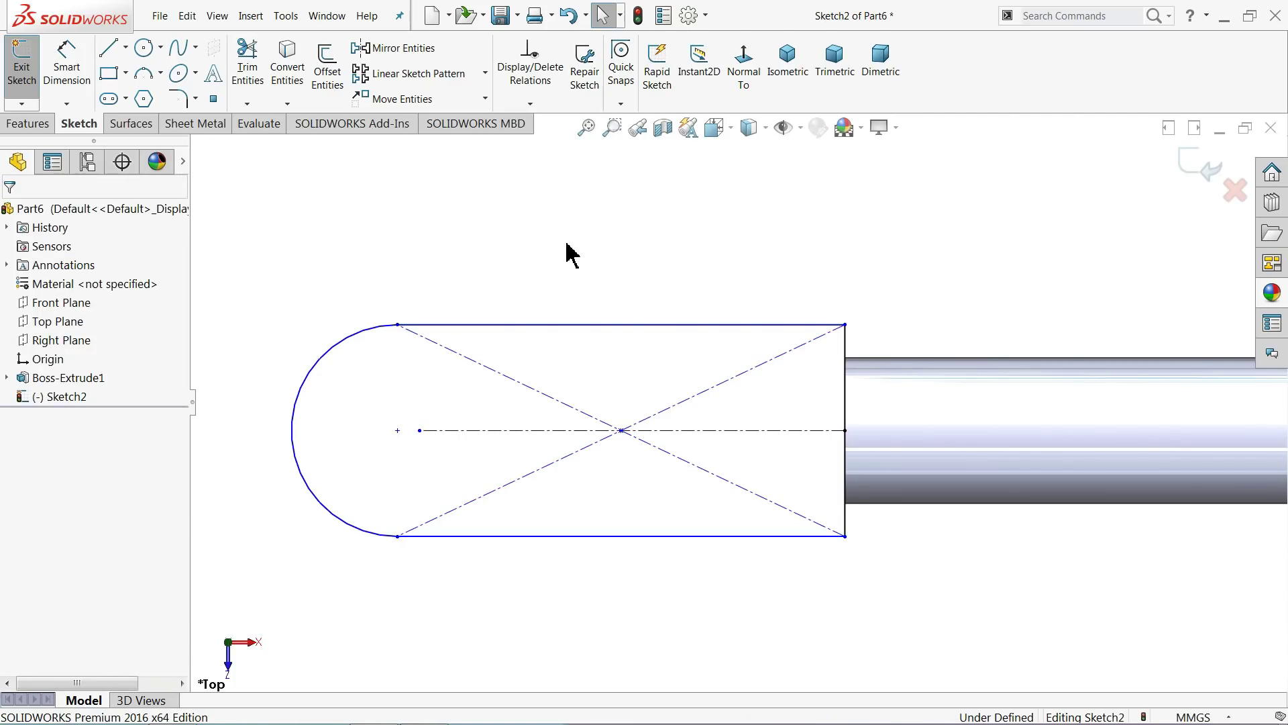
Step: Sketch a circle about 5.5 mm in diameter centred on the end arc's centre point
click(142, 47)
click(398, 430)
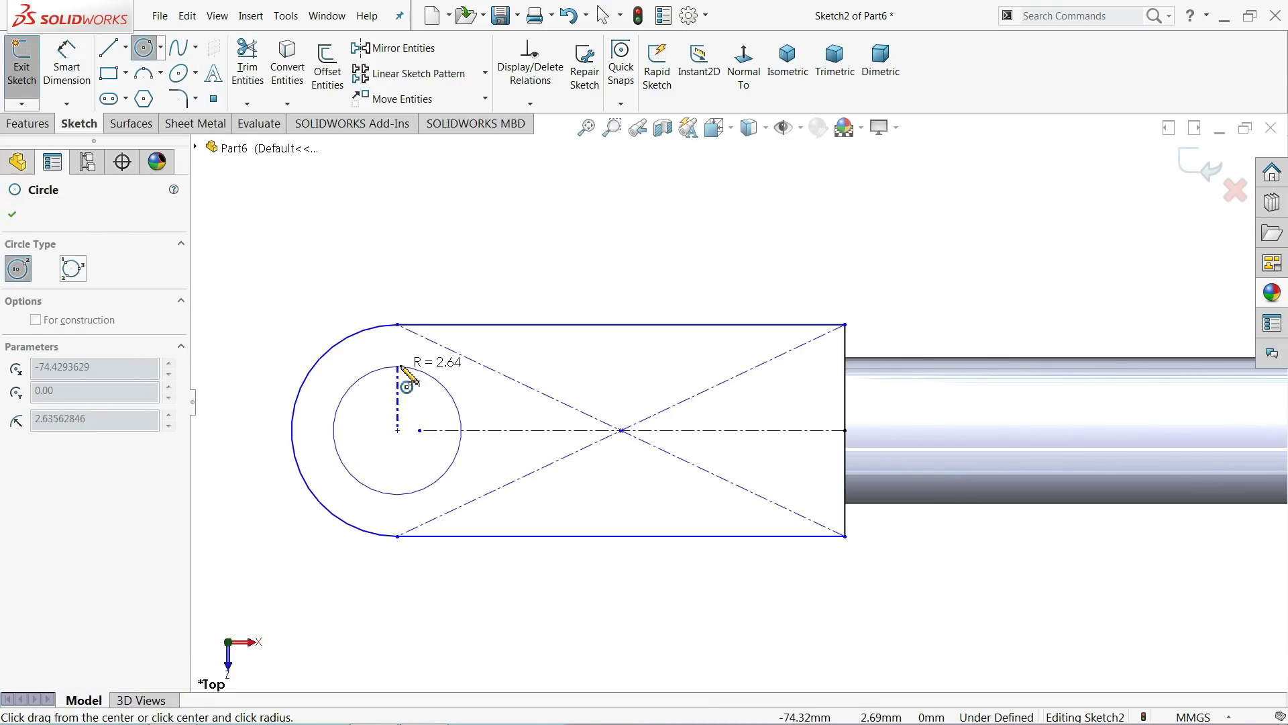
click(401, 366)
Step: Sketch a second circle about 3.5 mm in diameter on the centerline, near the rod's end
click(66, 68)
scroll(403, 336, up, 3)
scroll(470, 402, up, 3)
scroll(657, 409, down, 2)
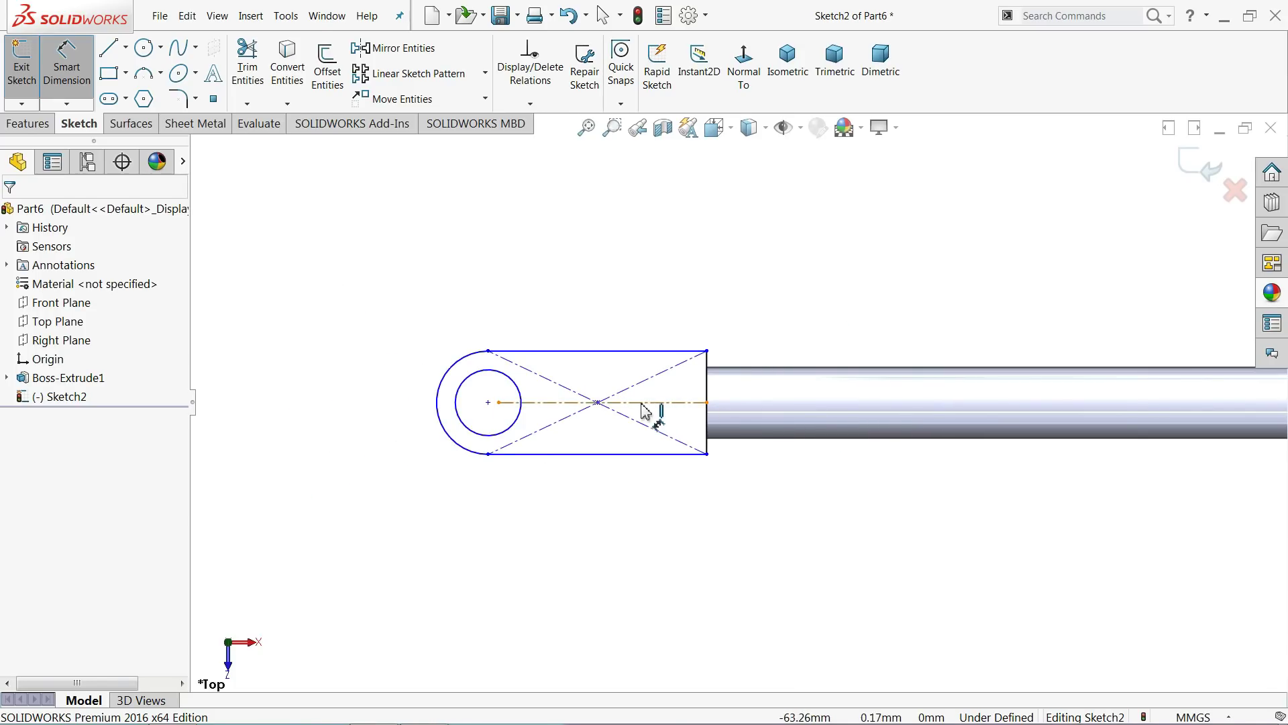
key(Return)
scroll(681, 448, down, 3)
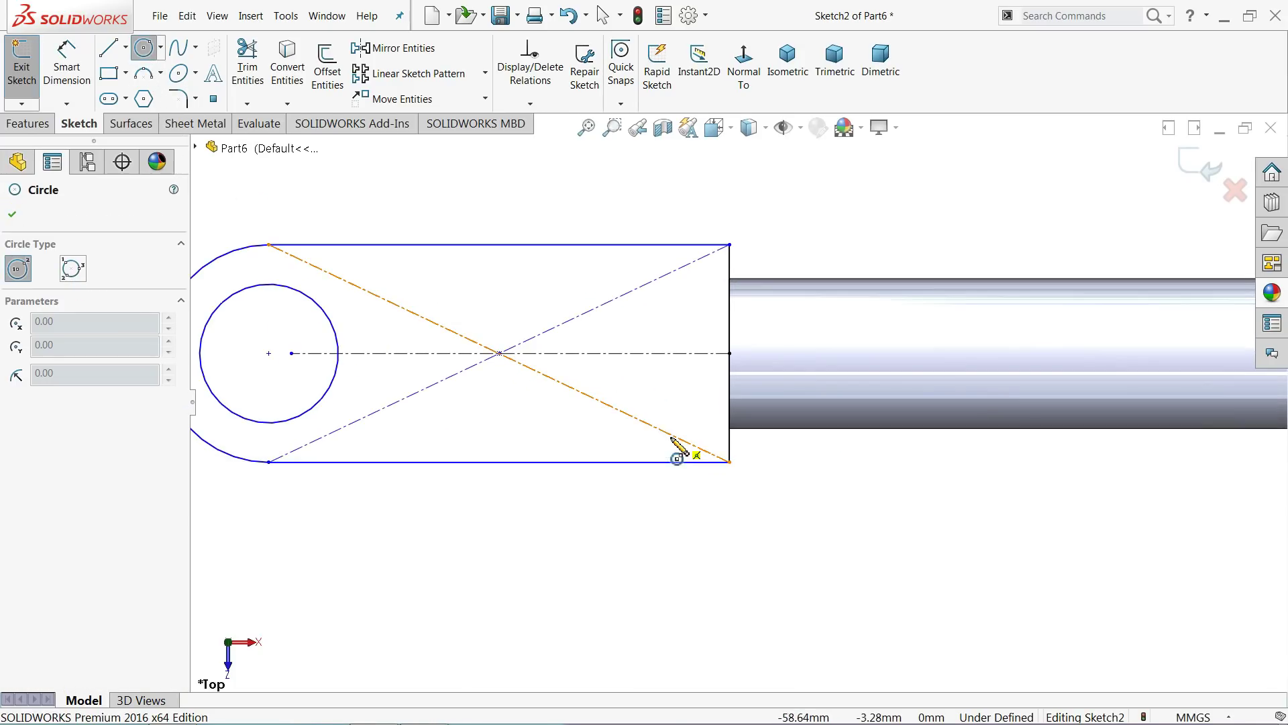
click(623, 353)
click(635, 323)
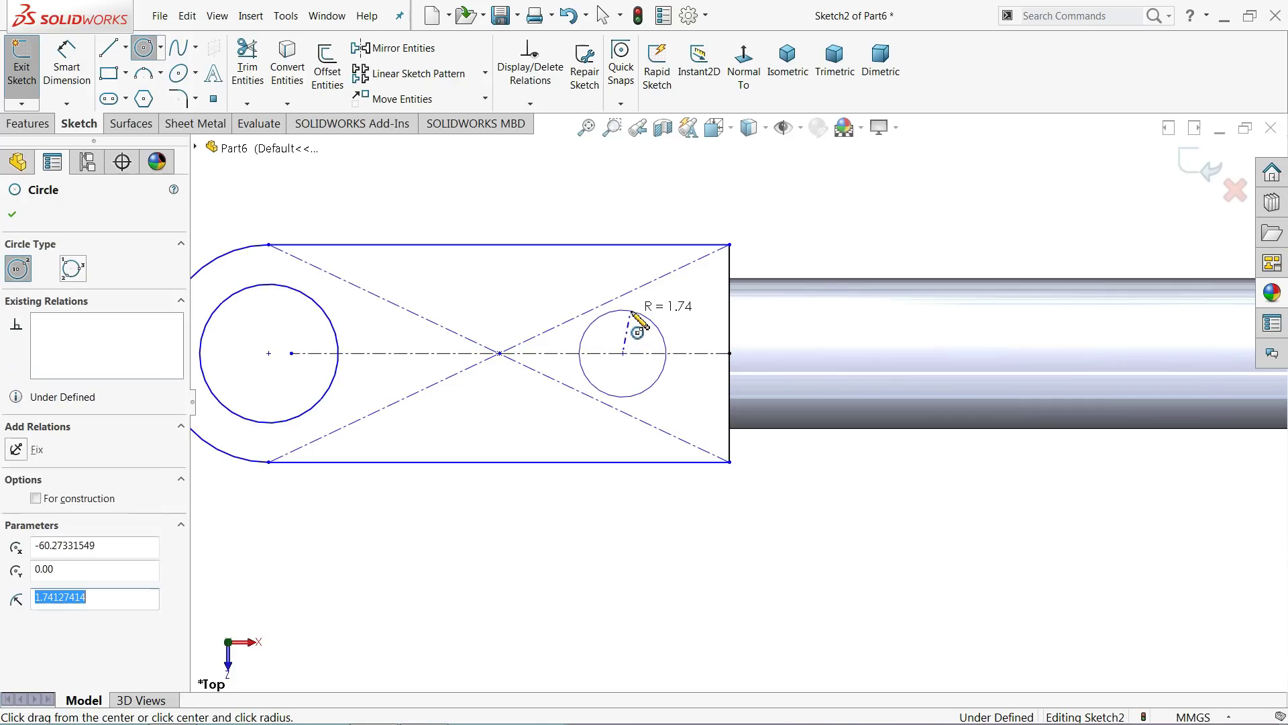
Step: Dimension the horizontal distance between the two circle centres at 15 mm
scroll(644, 379, up, 3)
click(67, 67)
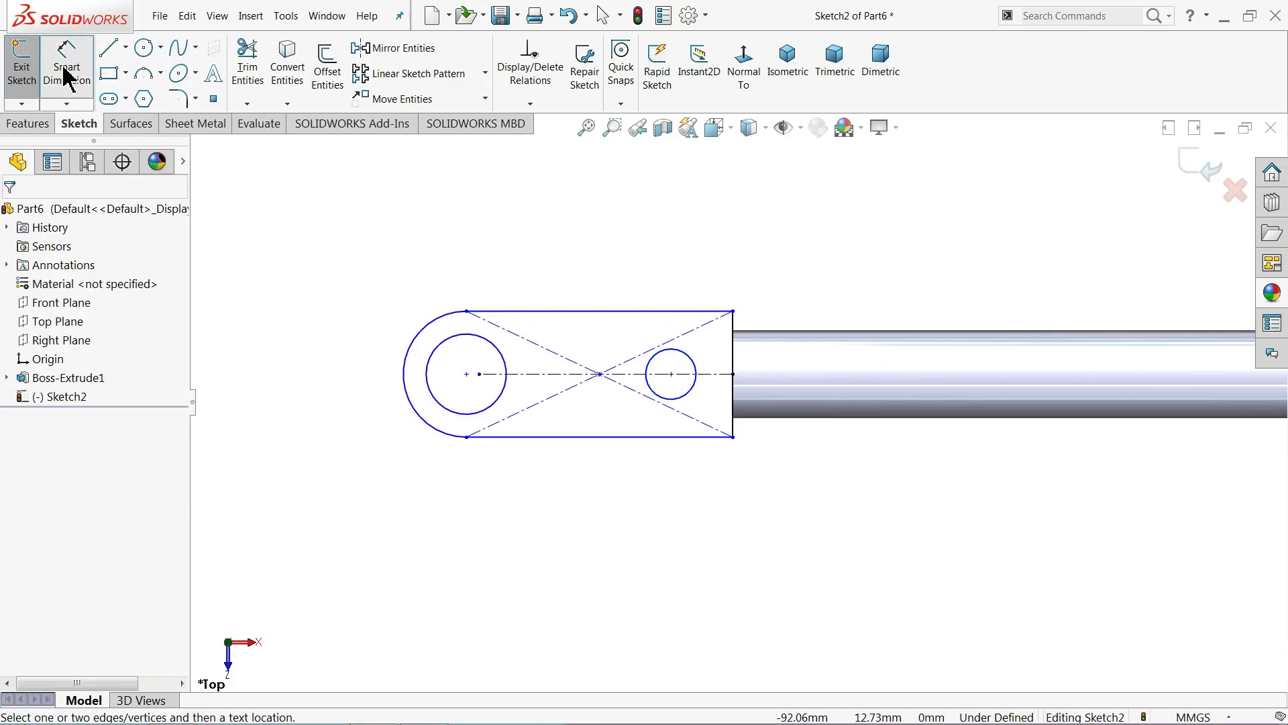
scroll(587, 363, down, 2)
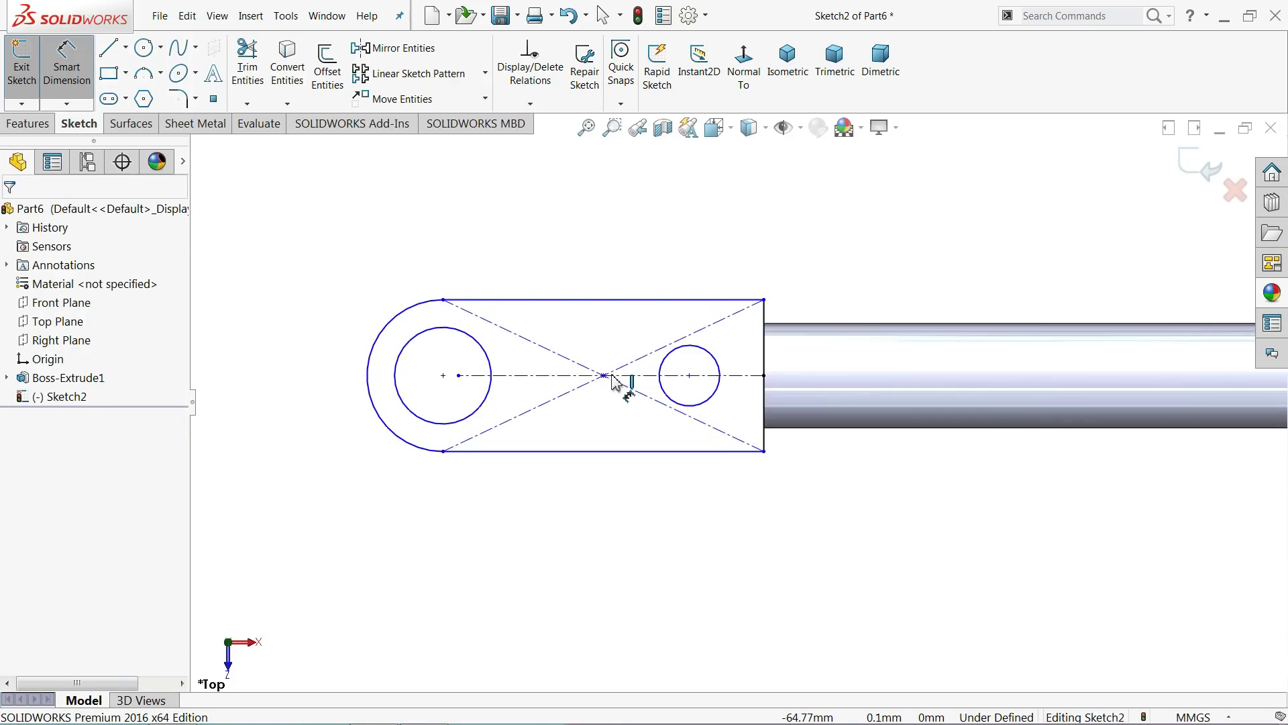
click(443, 376)
click(689, 376)
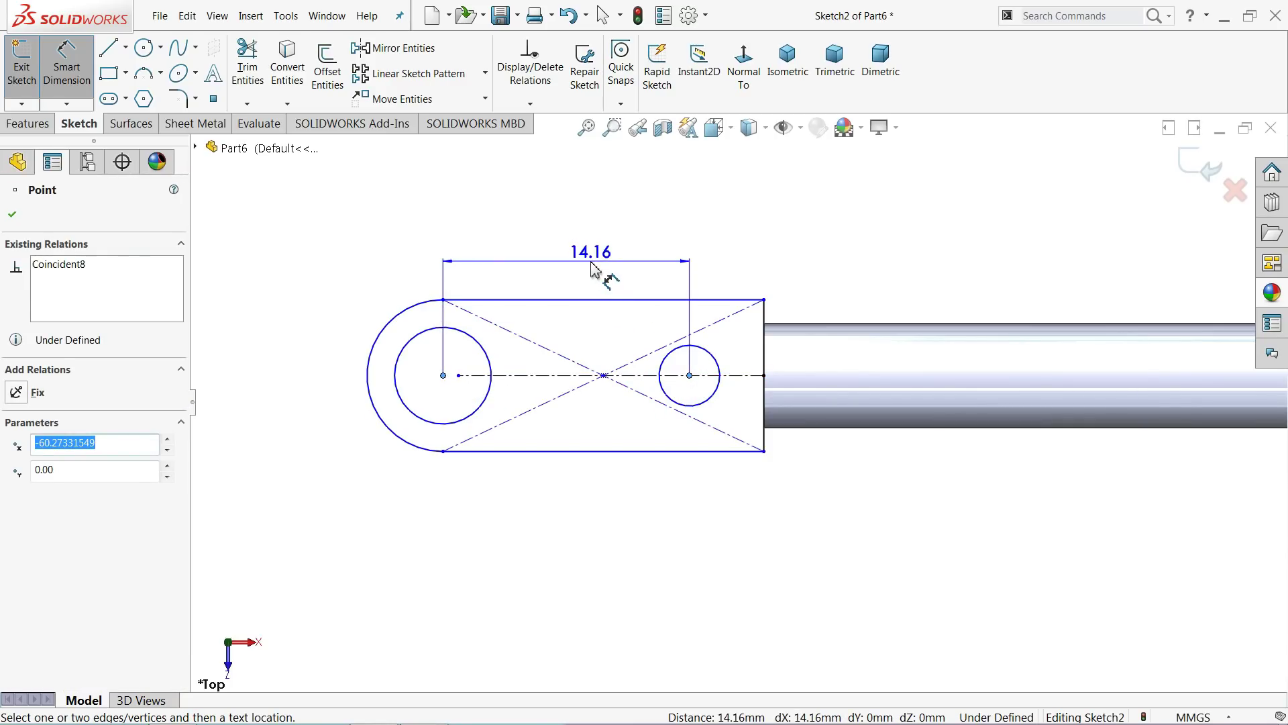
click(594, 265)
text(15)
key(Return)
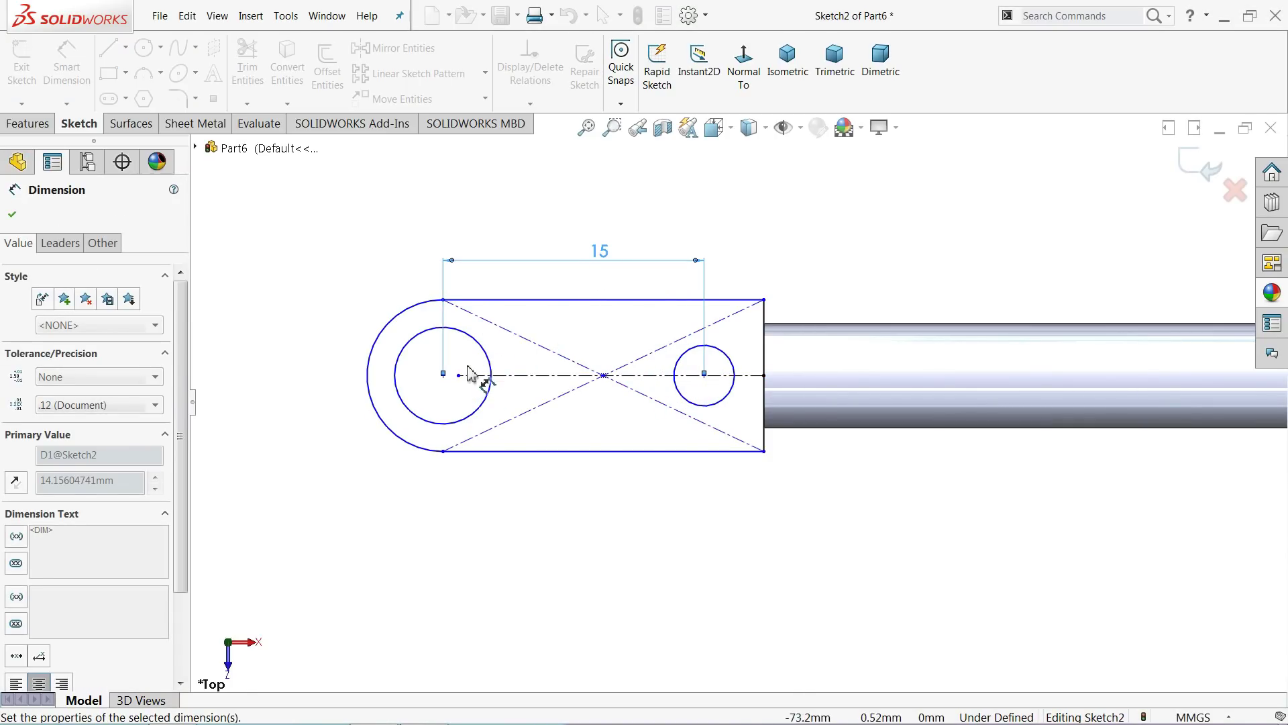
Step: Dimension the end arc's radius at 4.5 mm
click(383, 421)
click(300, 422)
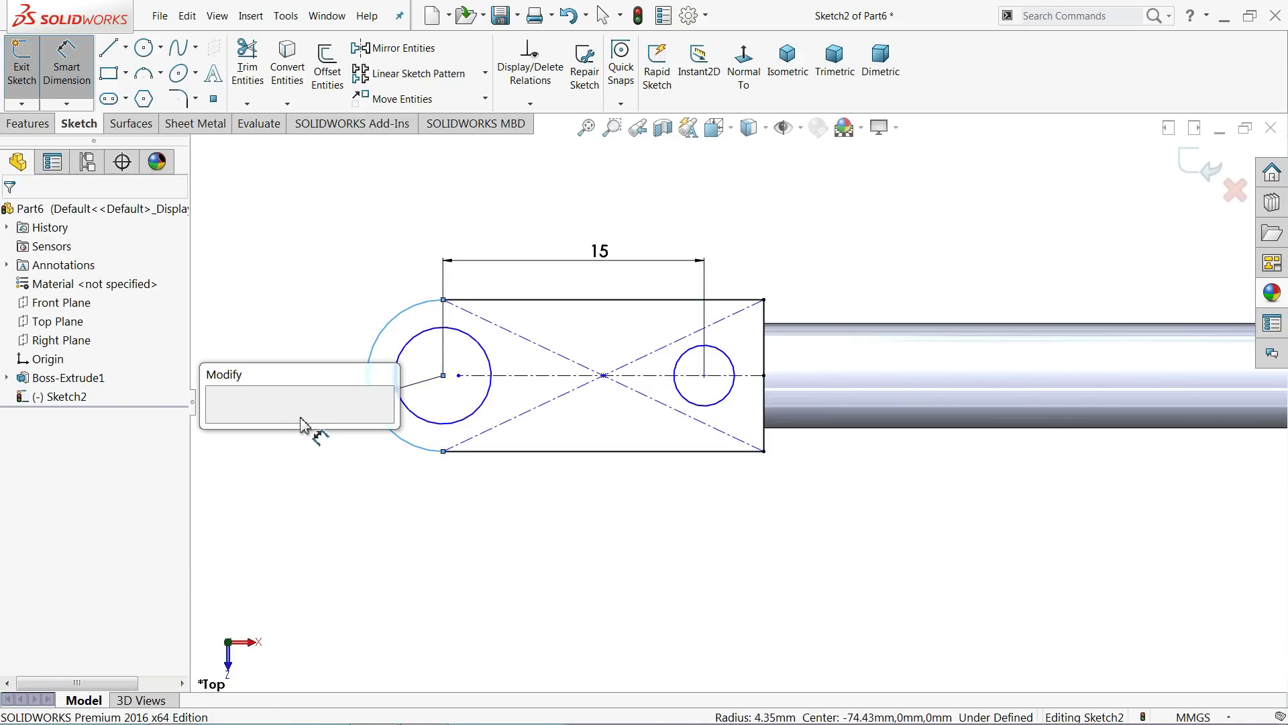
text(4.5)
key(Return)
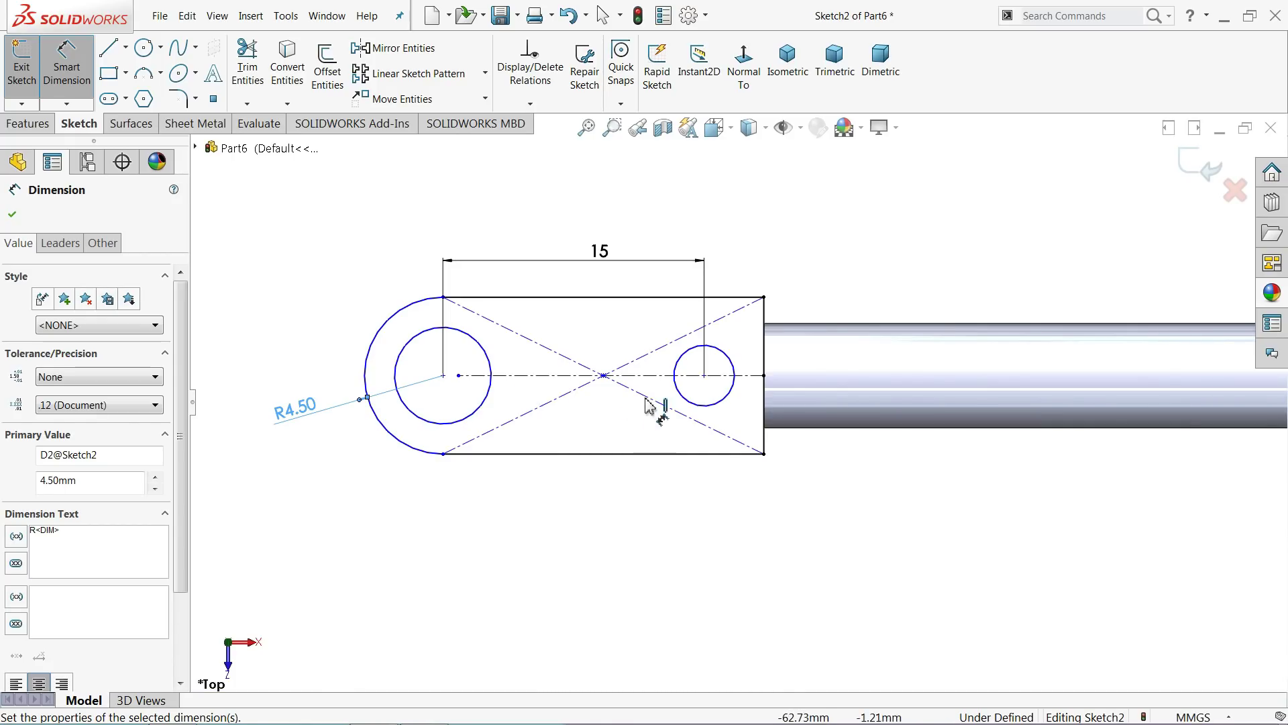
Step: Dimension the circle near the rod at 4.5 mm diameter and the circle inside the end arc at 4 mm diameter
click(698, 411)
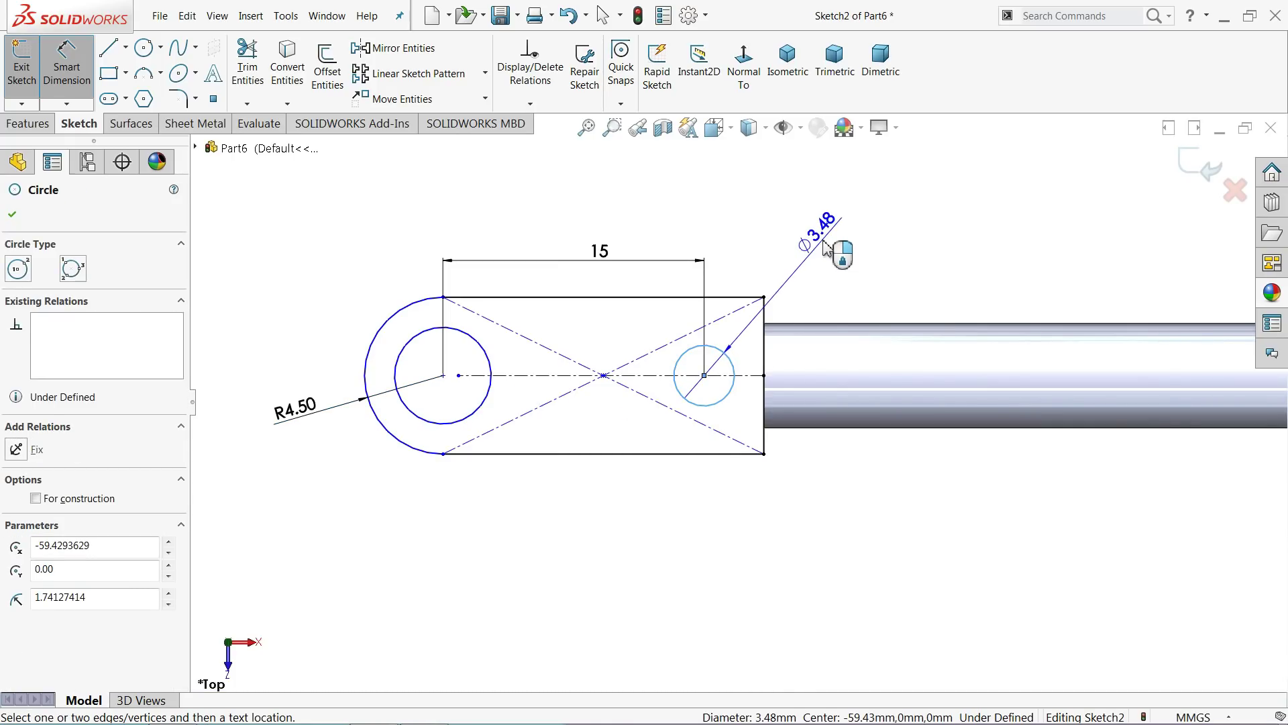
click(839, 250)
text(4.5)
key(Return)
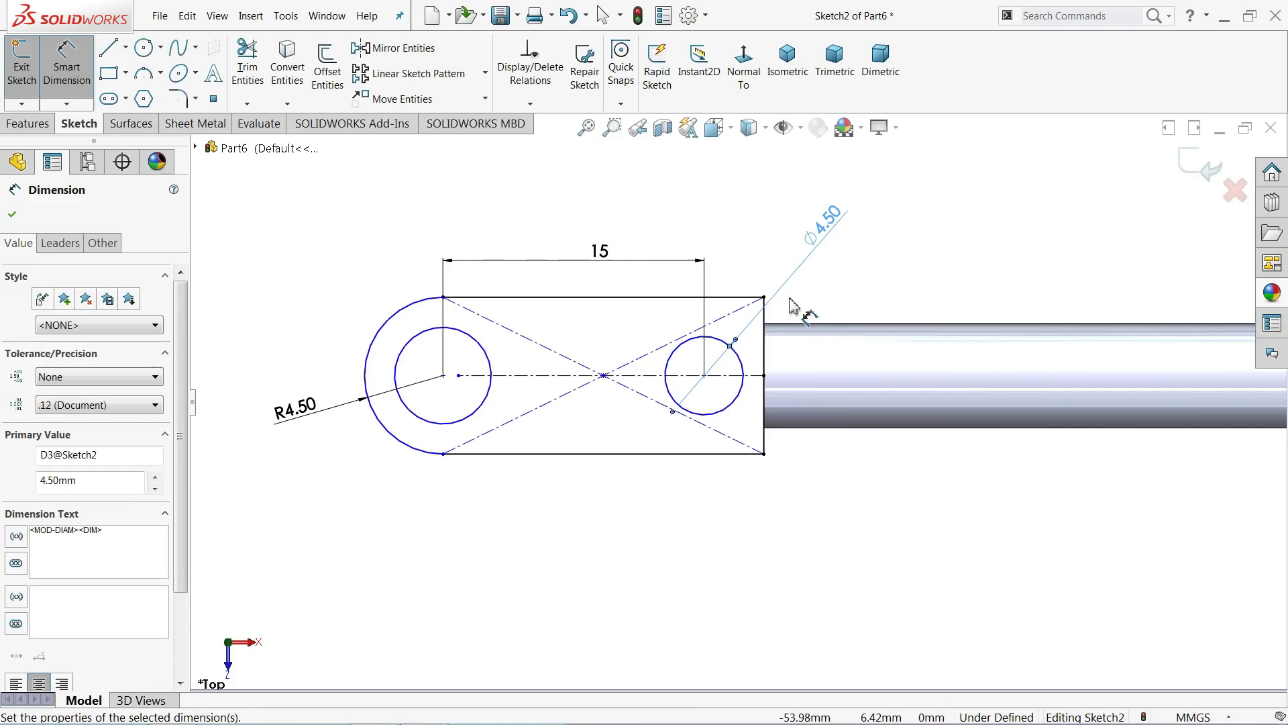
click(422, 423)
click(346, 481)
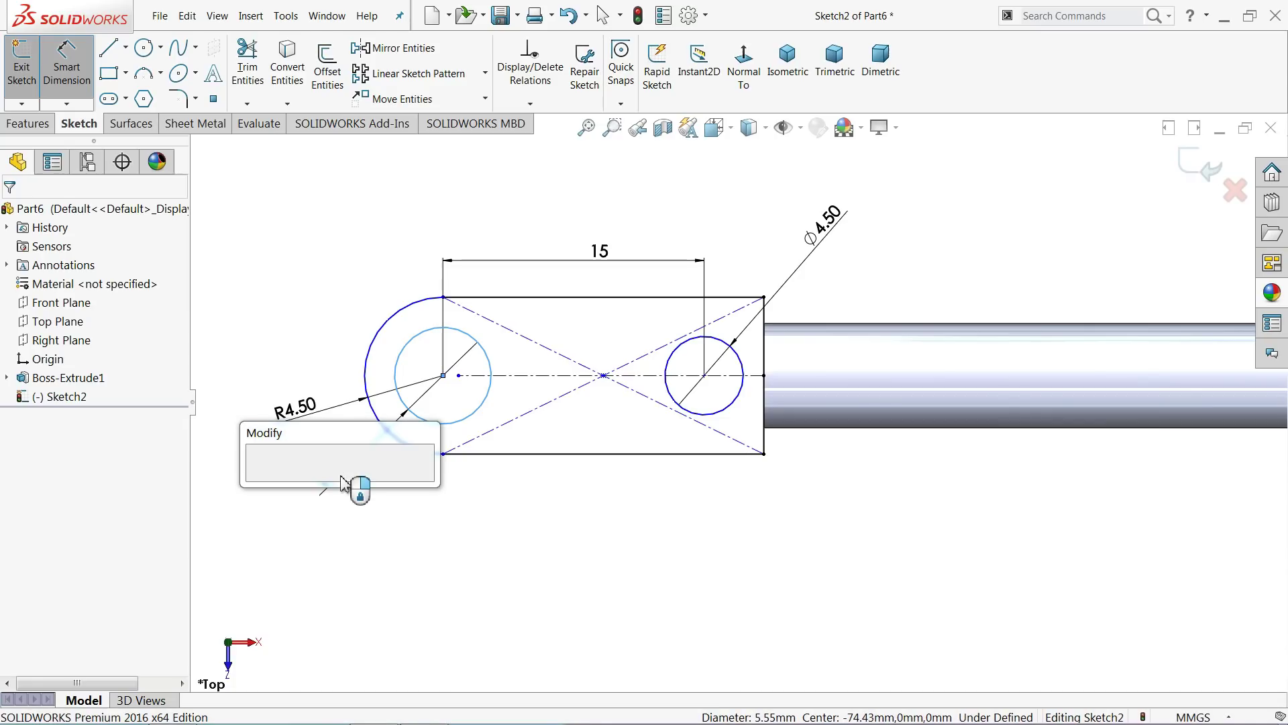
text(4.00mm)
key(Return)
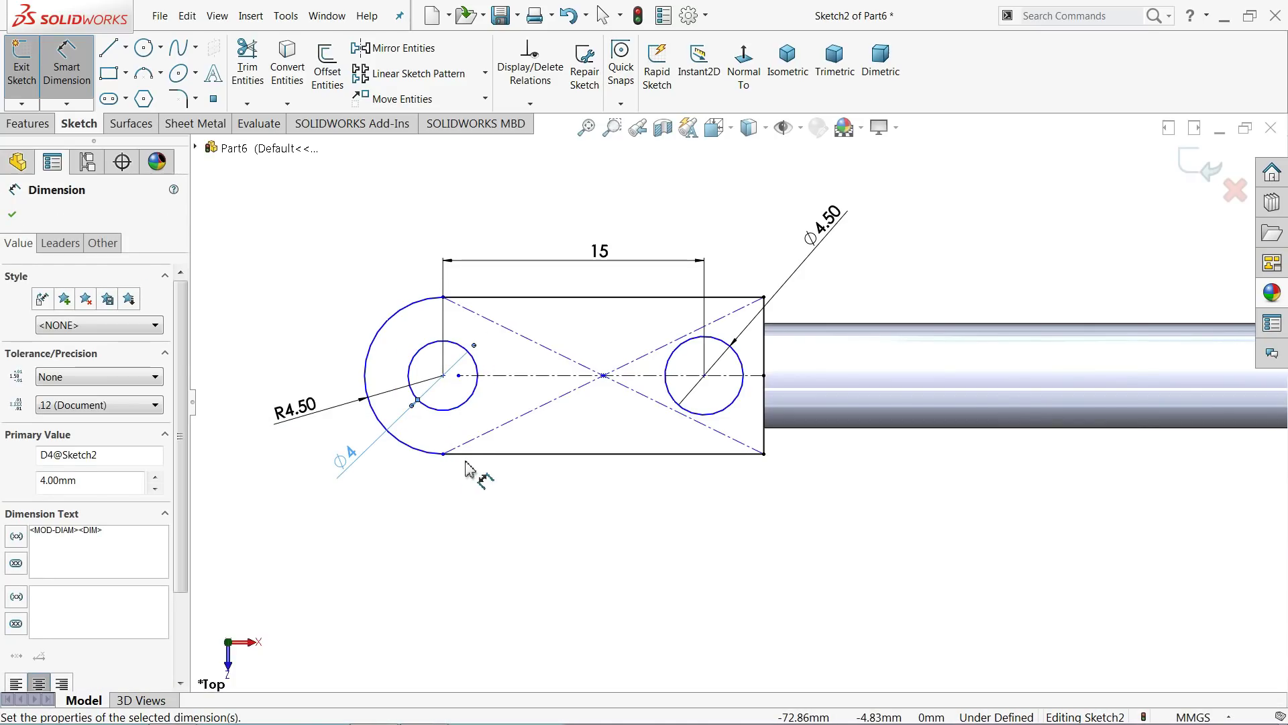
Step: Dimension the horizontal distance from the end arc's centre to the origin at 76 mm
click(443, 376)
scroll(597, 492, up, 5)
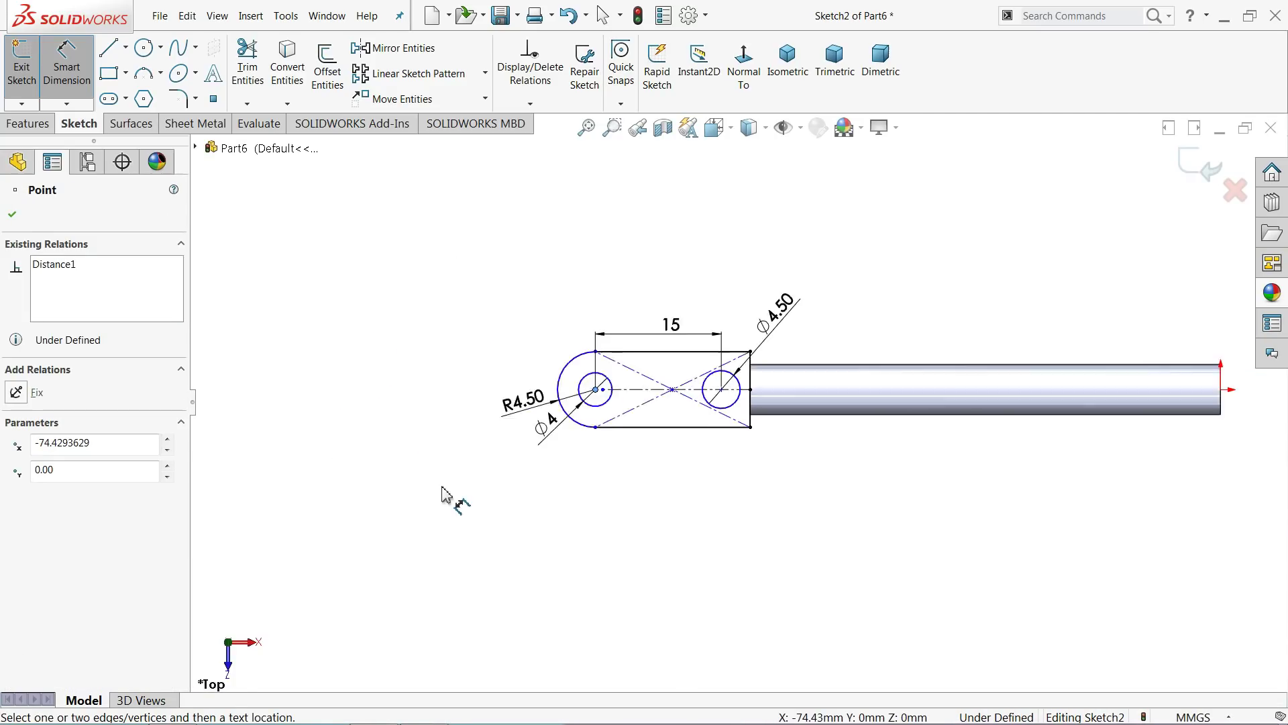
scroll(970, 411, down, 3)
click(953, 374)
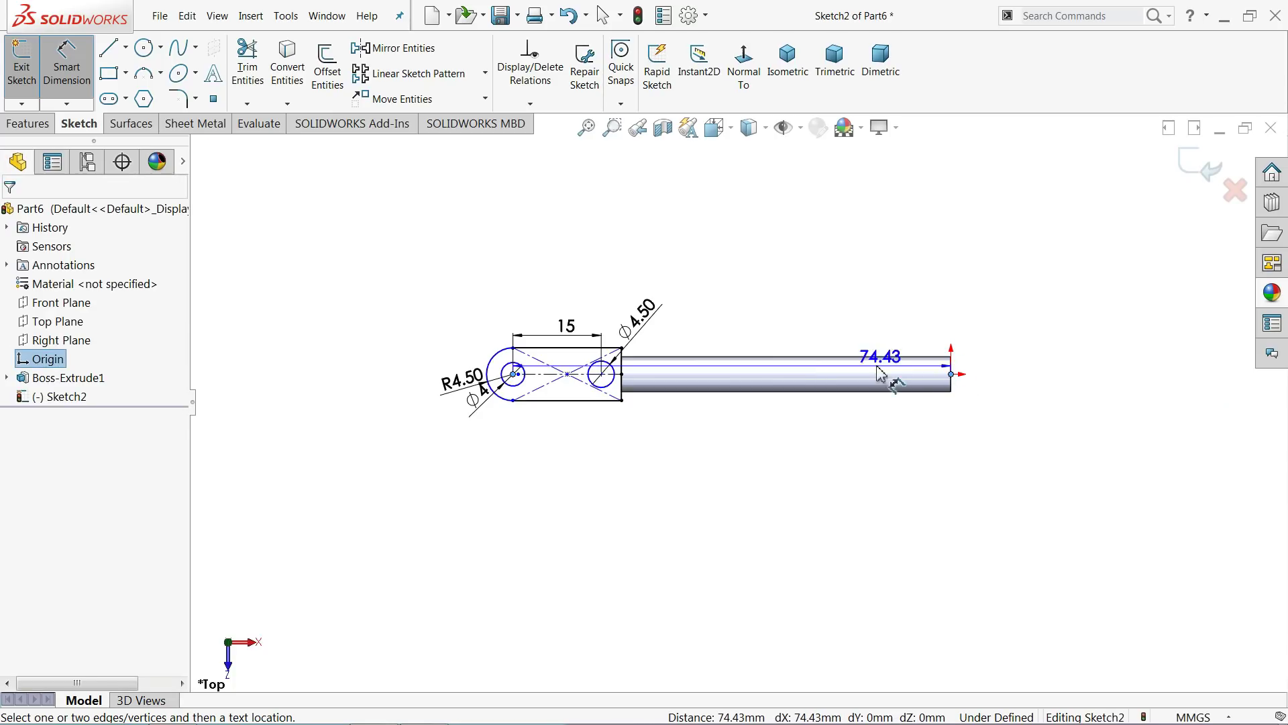
click(718, 263)
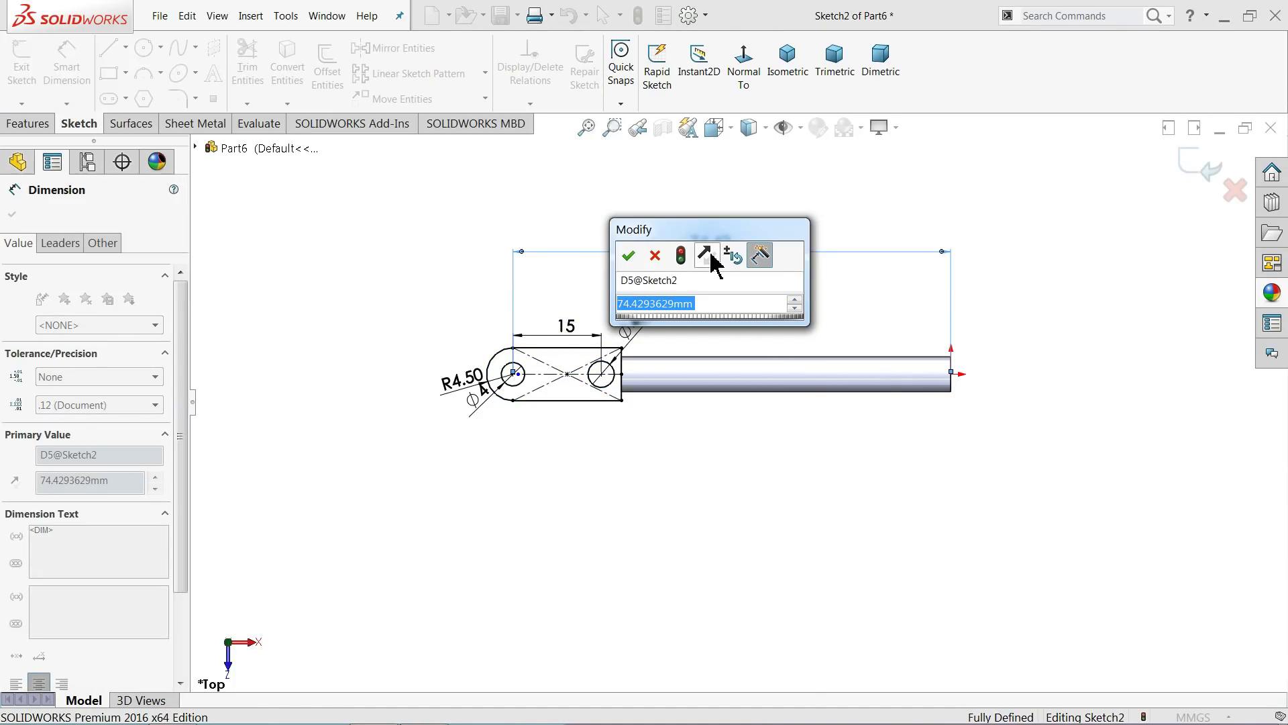
text(75)
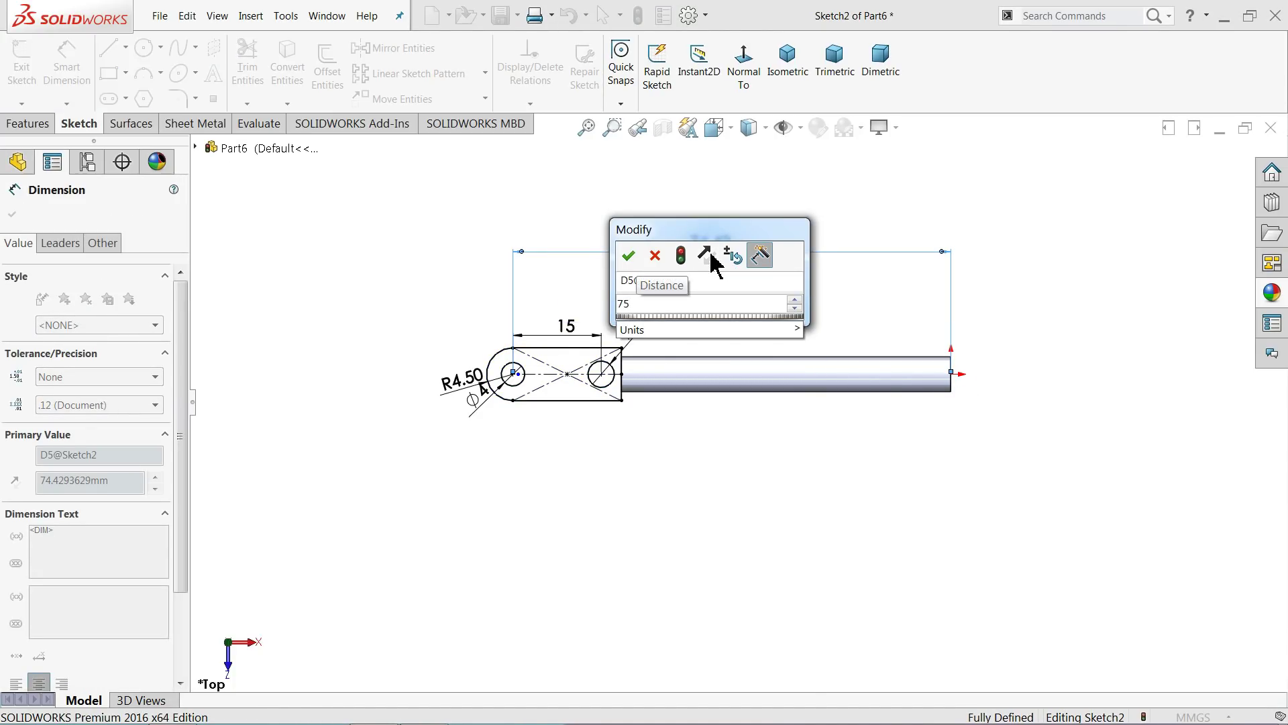
key(Return)
scroll(506, 337, down, 4)
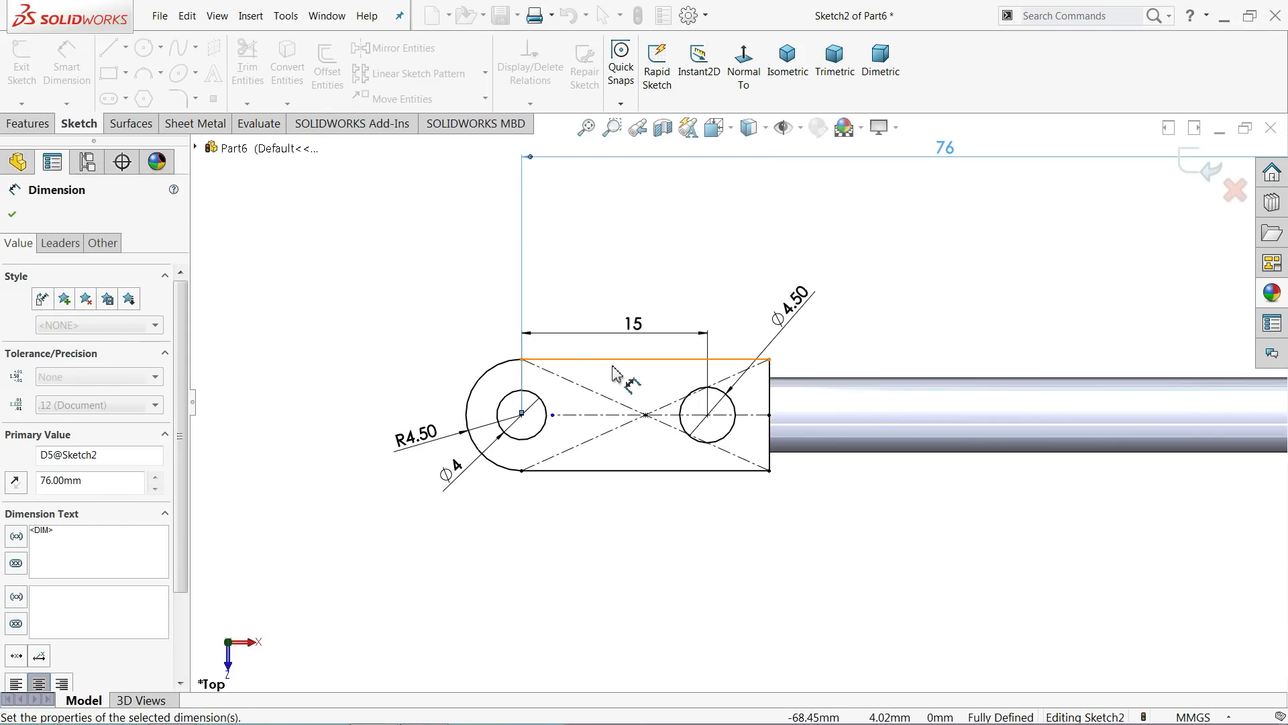
Step: Extrude the rounded two-hole end profile 6 mm with the Mid Plane end condition, merged with the rod
scroll(429, 371, down, 2)
click(354, 317)
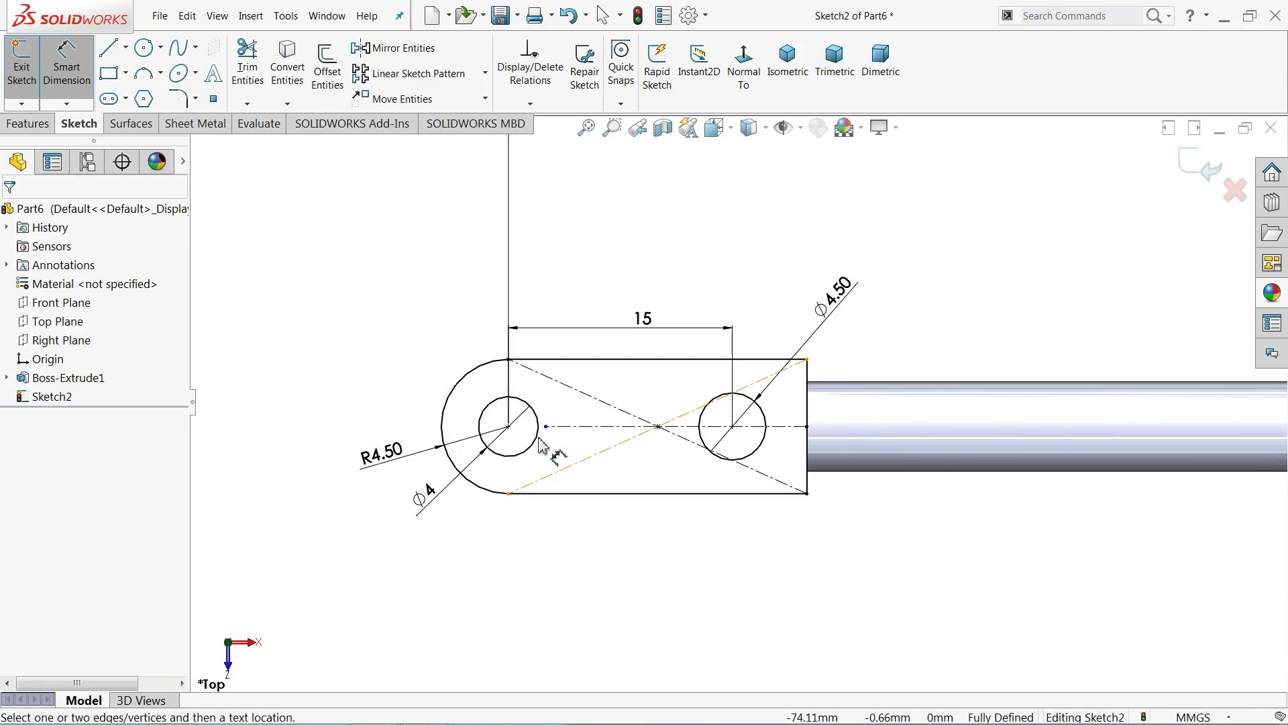
scroll(531, 422, down, 3)
scroll(532, 421, down, 3)
scroll(590, 423, up, 6)
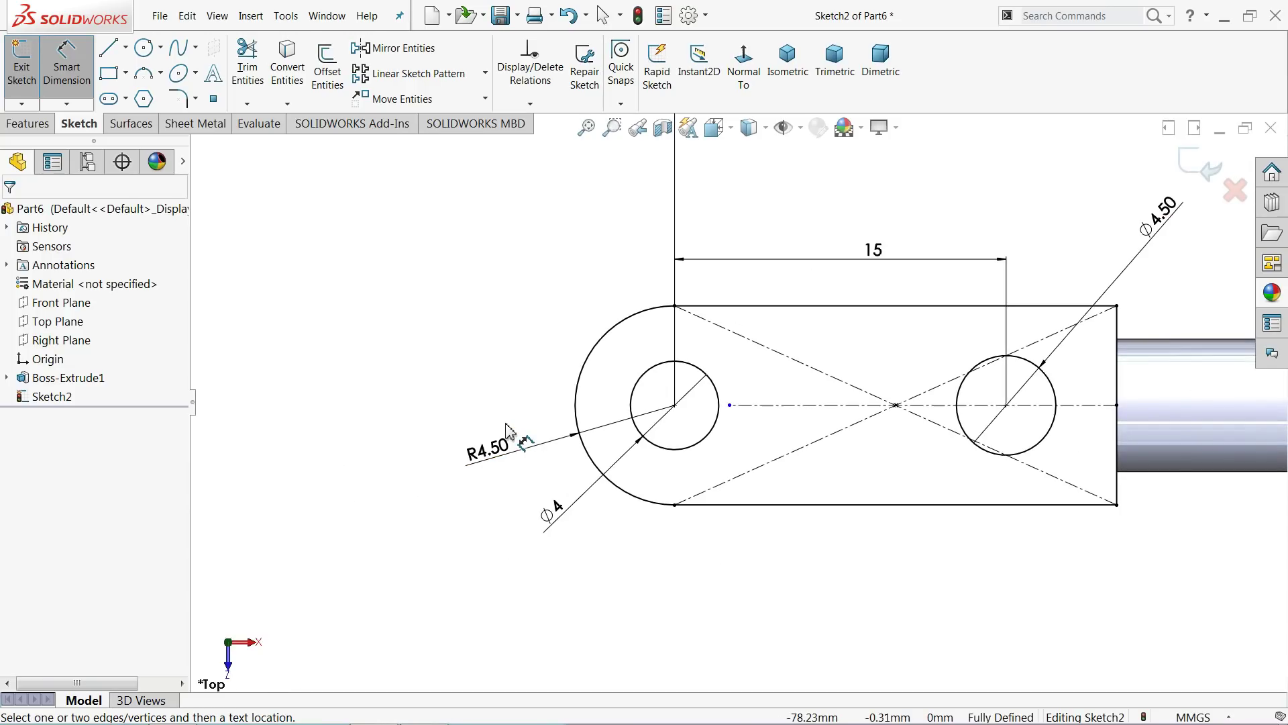
scroll(957, 408, down, 3)
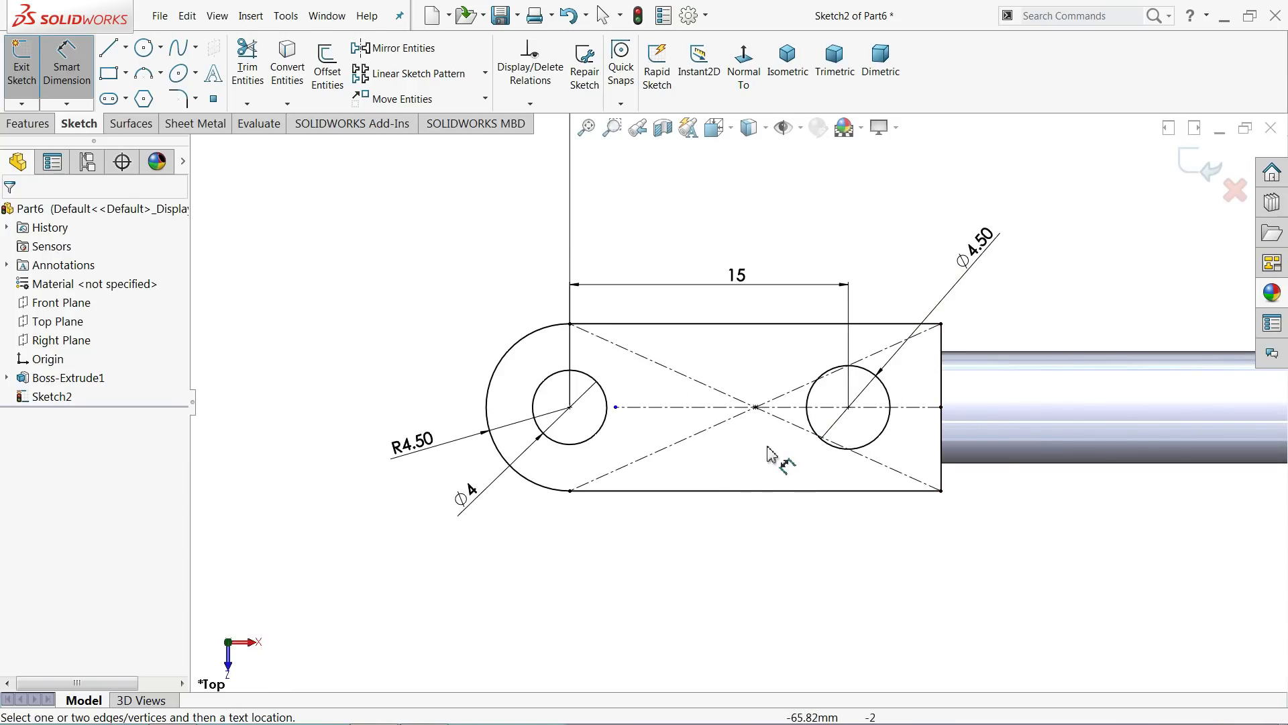
click(28, 123)
click(29, 67)
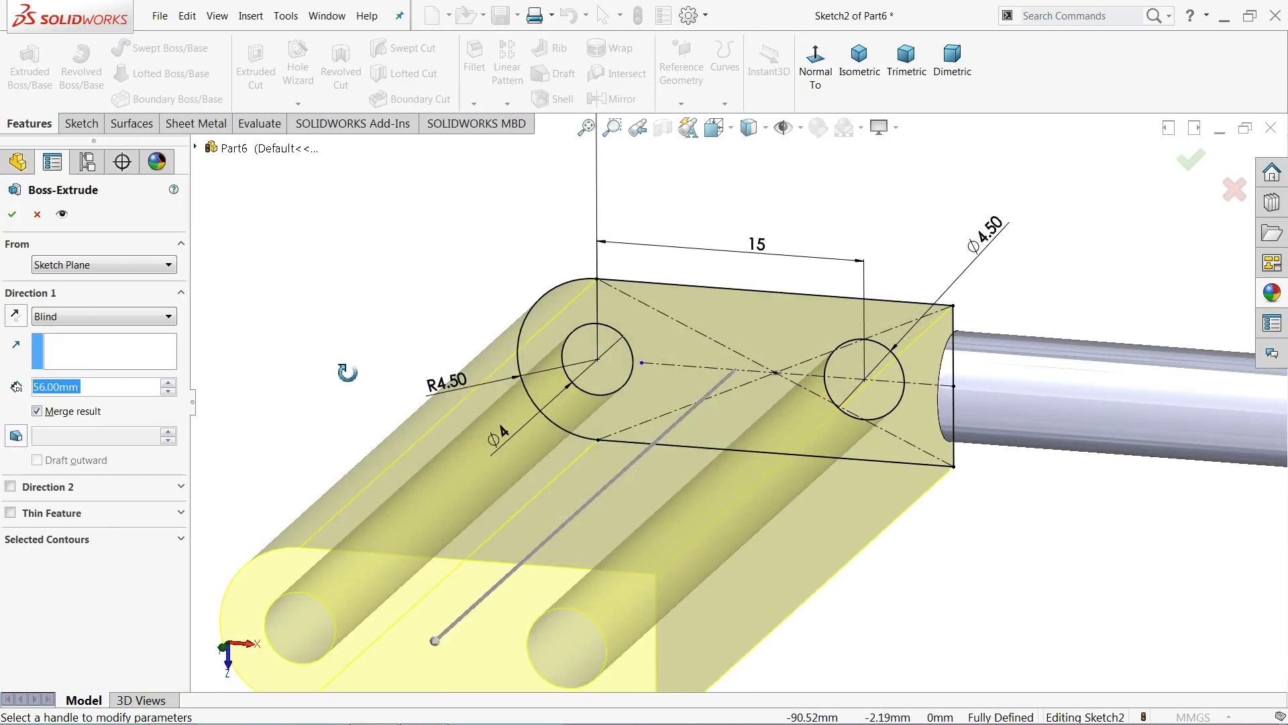
click(52, 317)
click(57, 412)
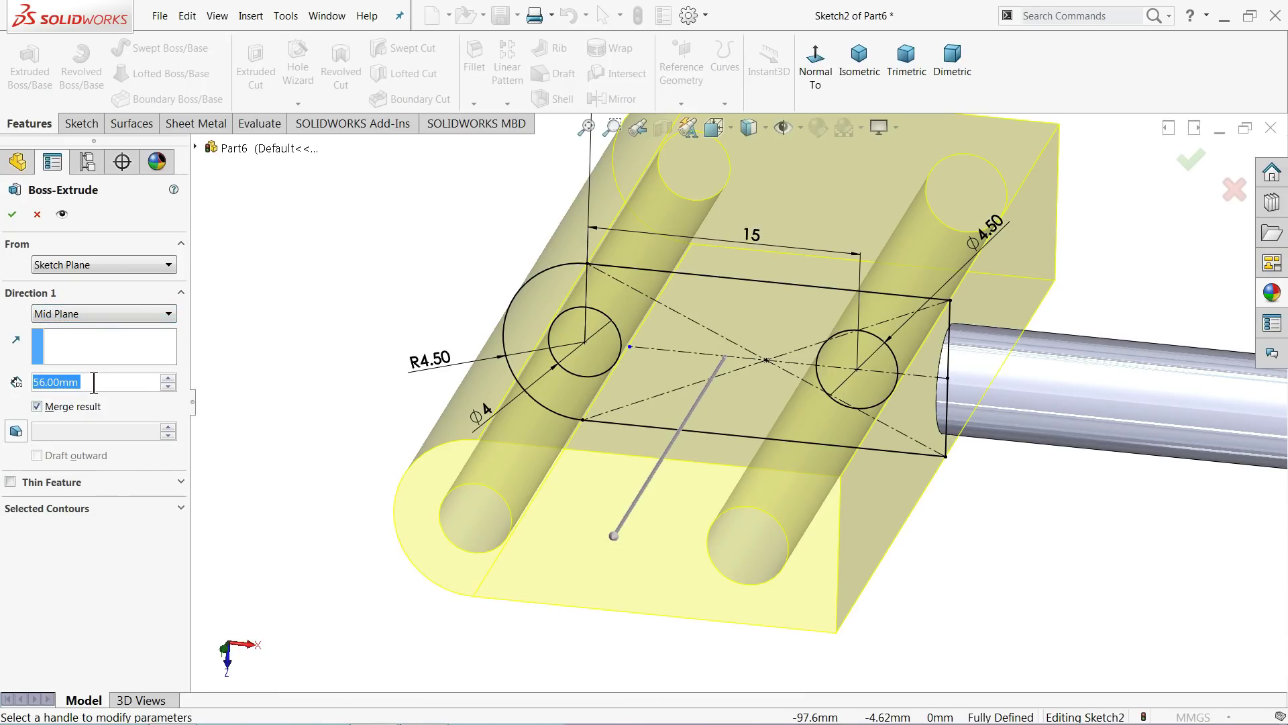
text(6)
key(Return)
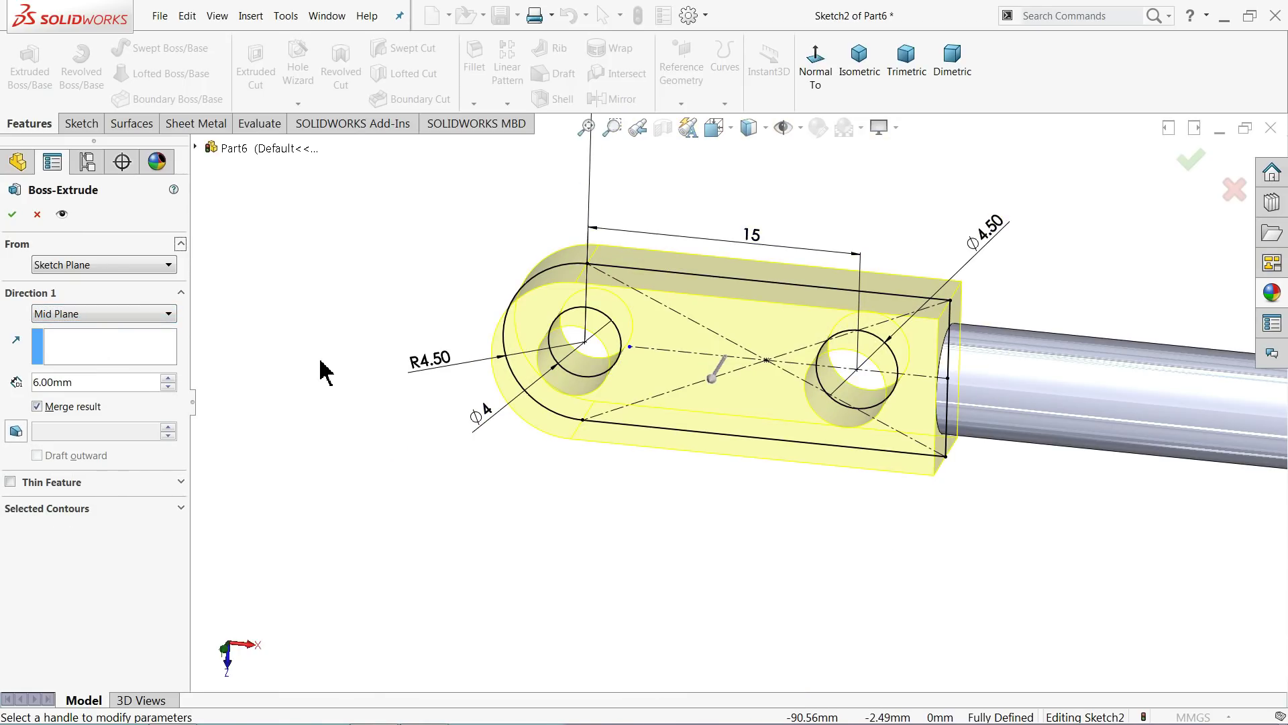
middle_drag(321, 372, 299, 382)
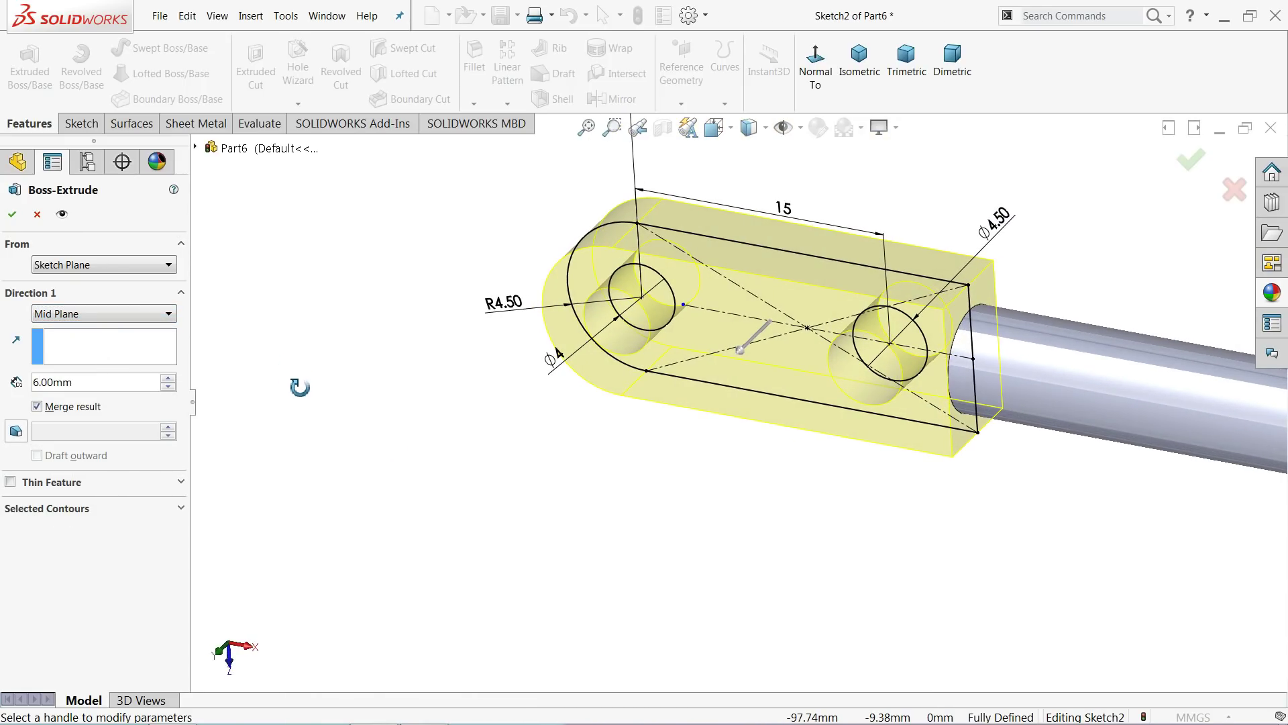
scroll(403, 393, up, 2)
scroll(889, 361, down, 3)
scroll(889, 360, down, 1)
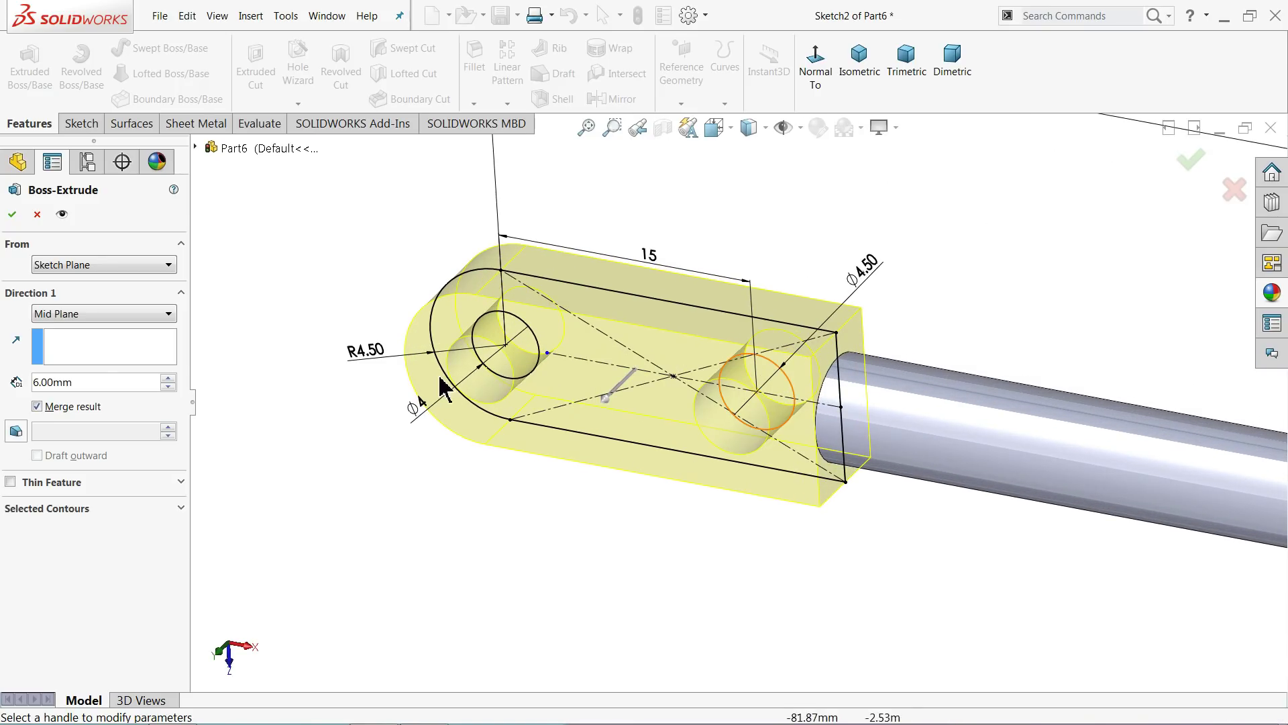
click(11, 214)
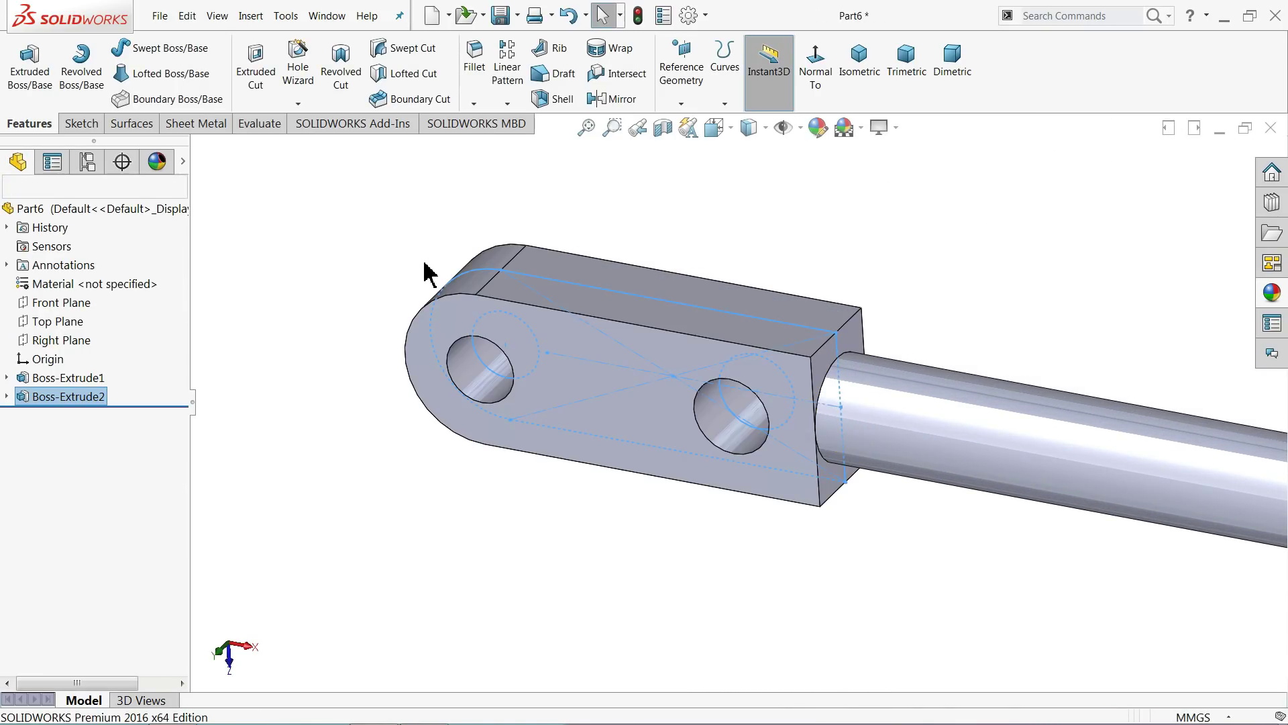
Step: Fillet the edge where the rod meets the flat end block with a 2 mm radius
click(482, 79)
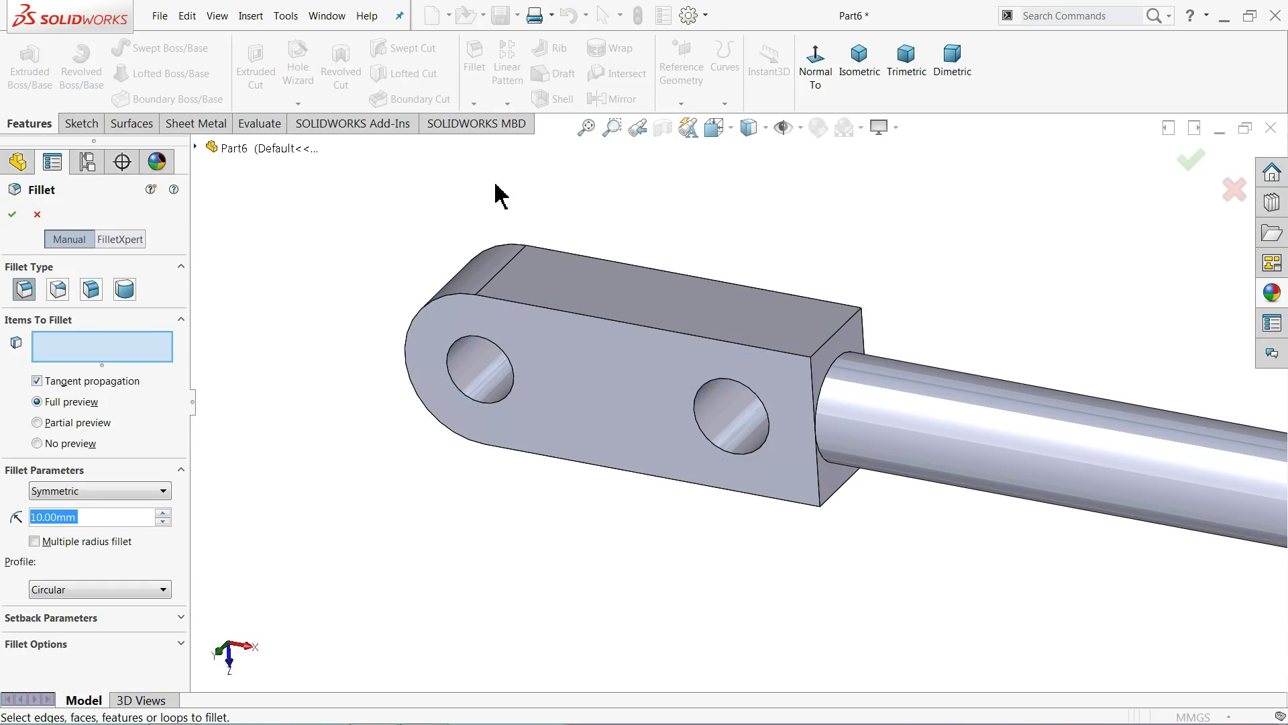
text(2)
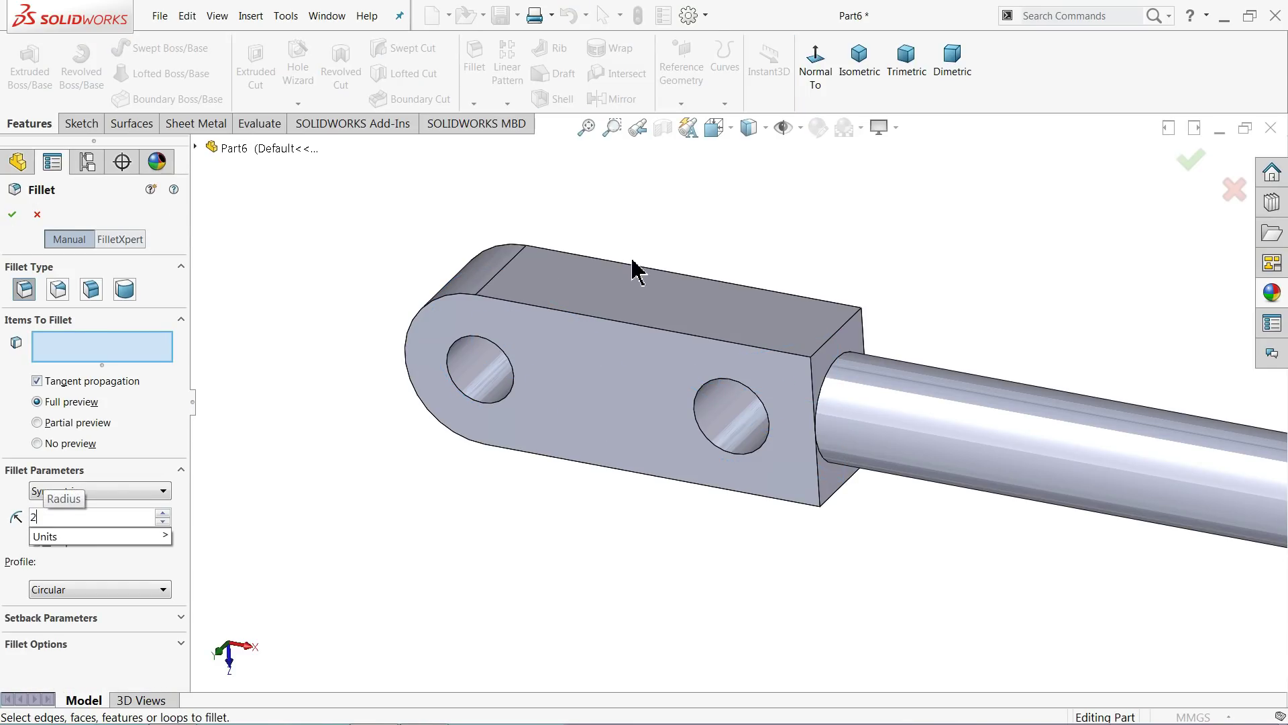
click(836, 382)
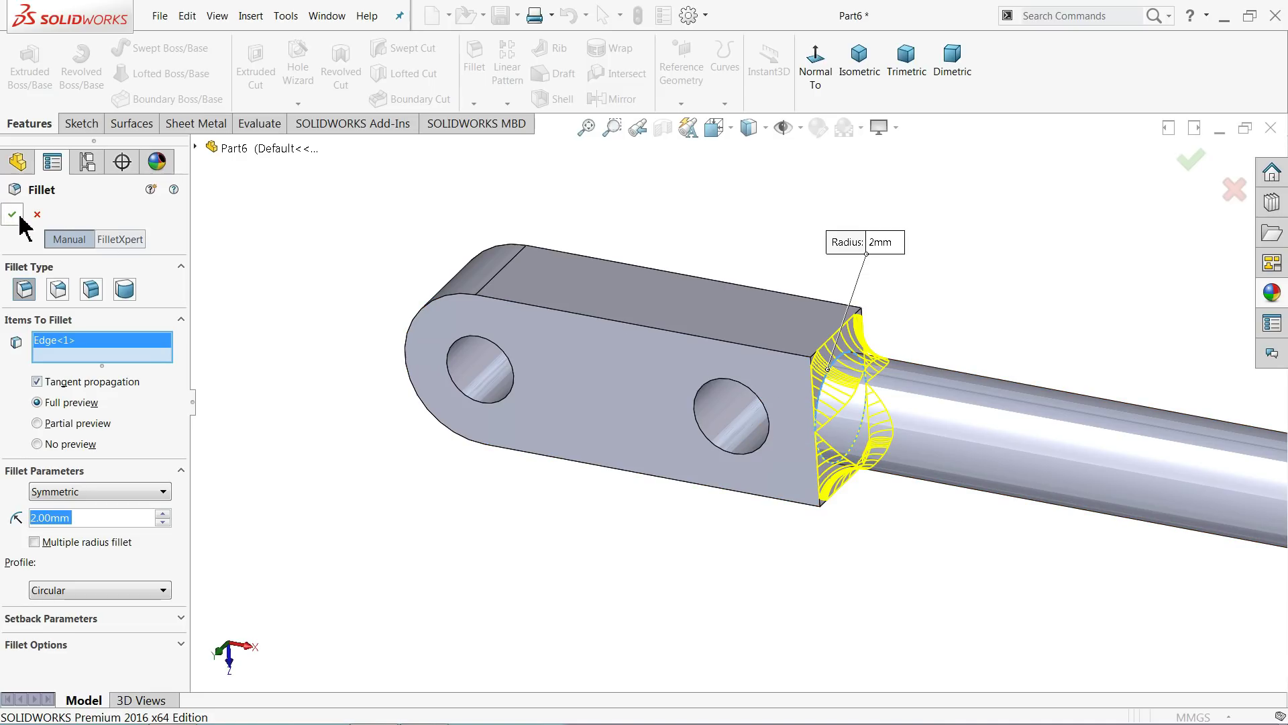
key(Return)
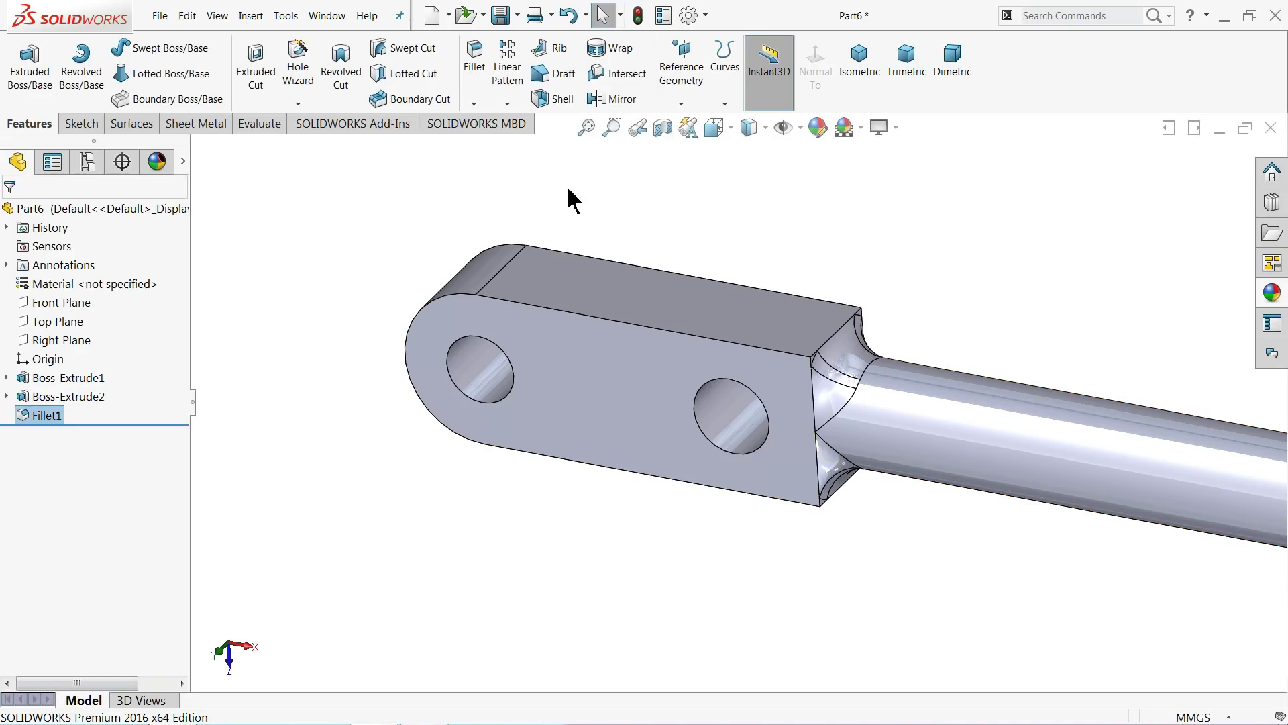
Step: Apply the yellow satin finish plastic appearance to the whole part
click(857, 91)
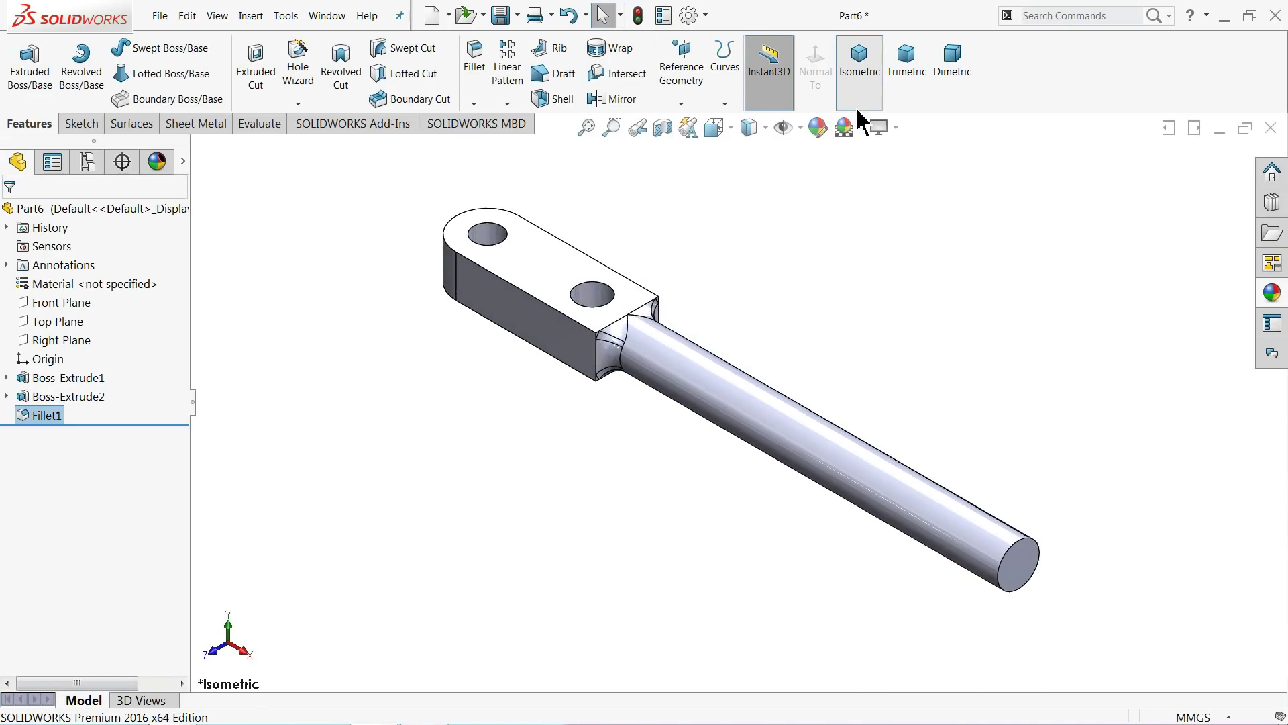
click(79, 212)
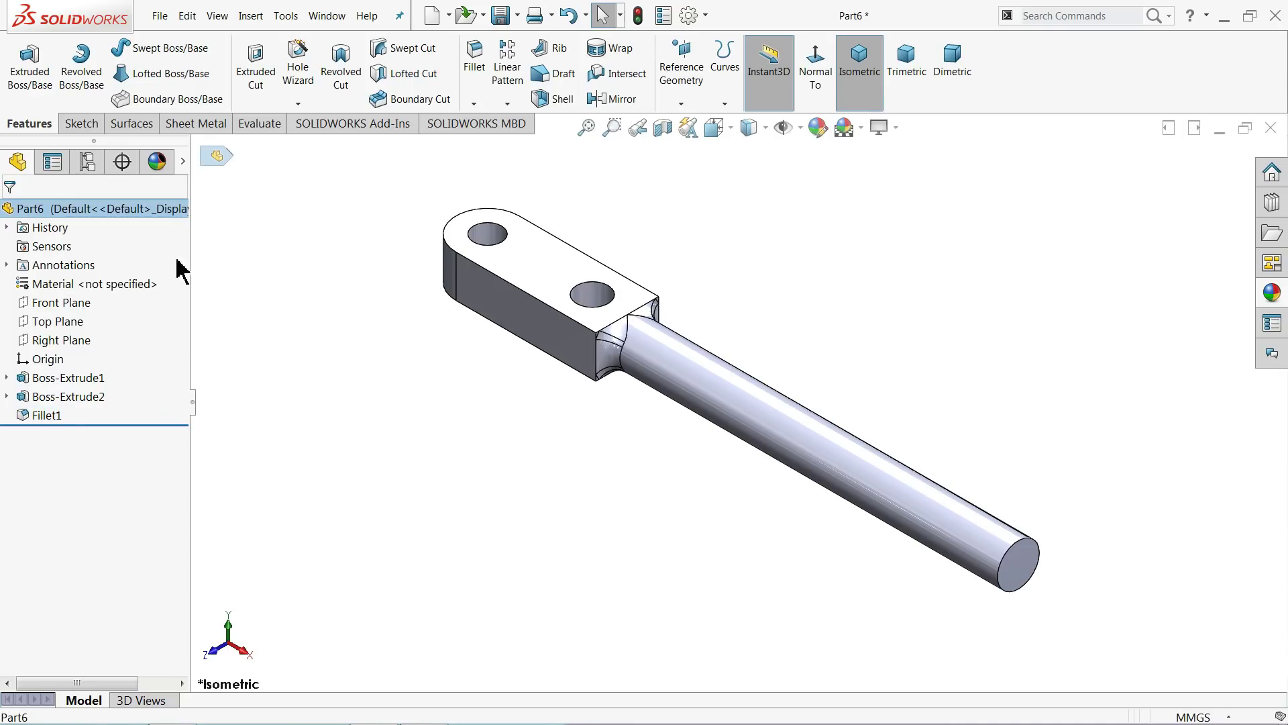
click(1270, 295)
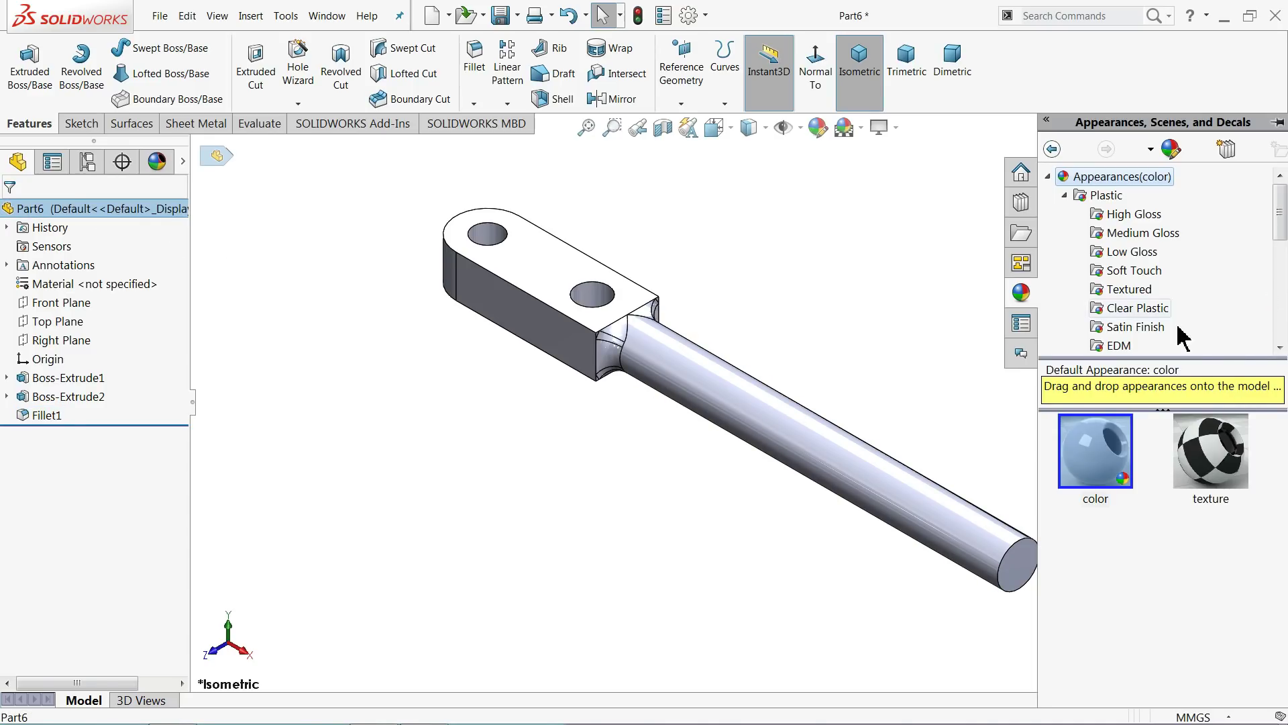
click(1128, 327)
scroll(1205, 607, down, 5)
double_click(1210, 630)
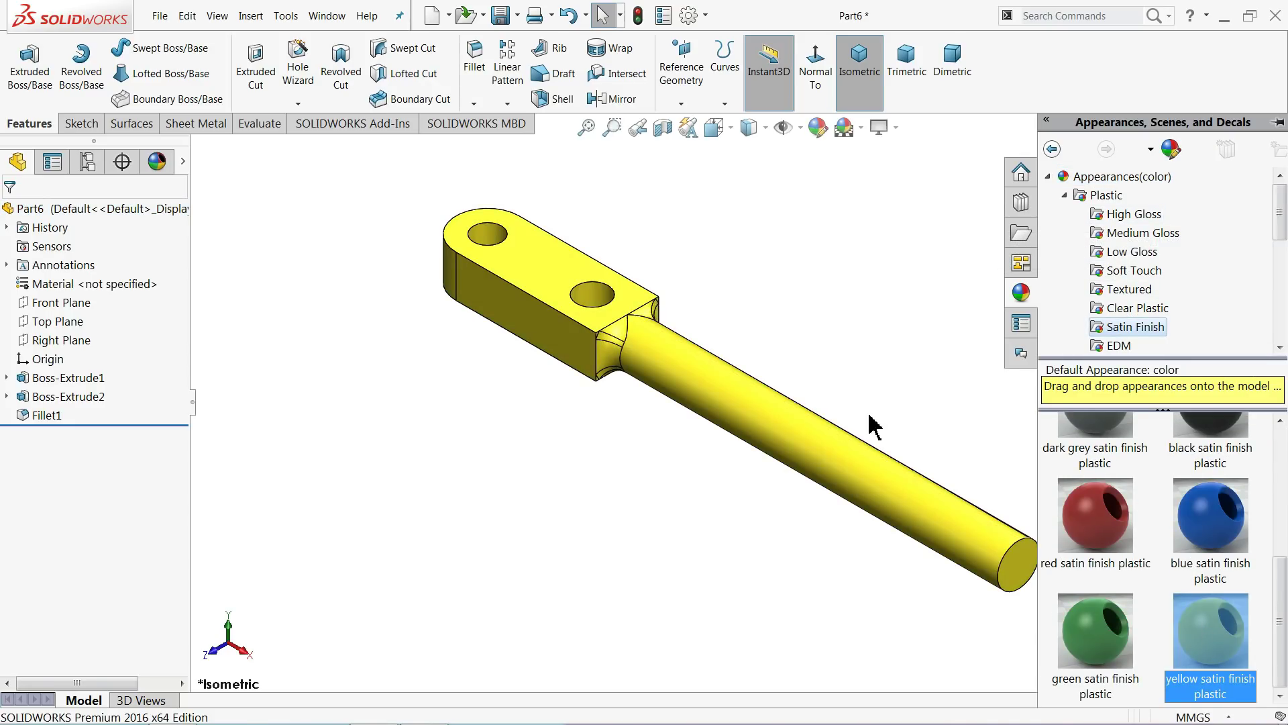
middle_drag(840, 368, 803, 347)
scroll(798, 359, down, 2)
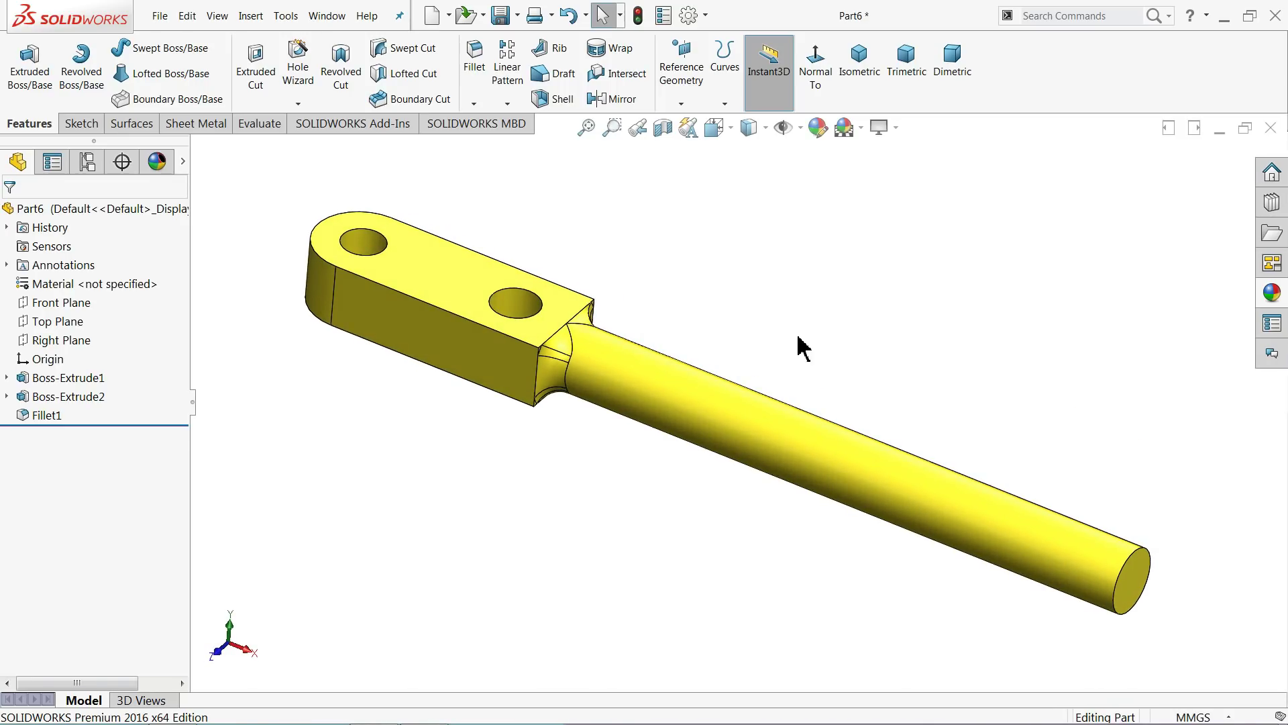
Step: Save the part as "24.Piston Support Beam" in the Steam Engine Assembly folder
click(502, 22)
drag(1244, 235, 1241, 362)
text(24.Piston Support Beam)
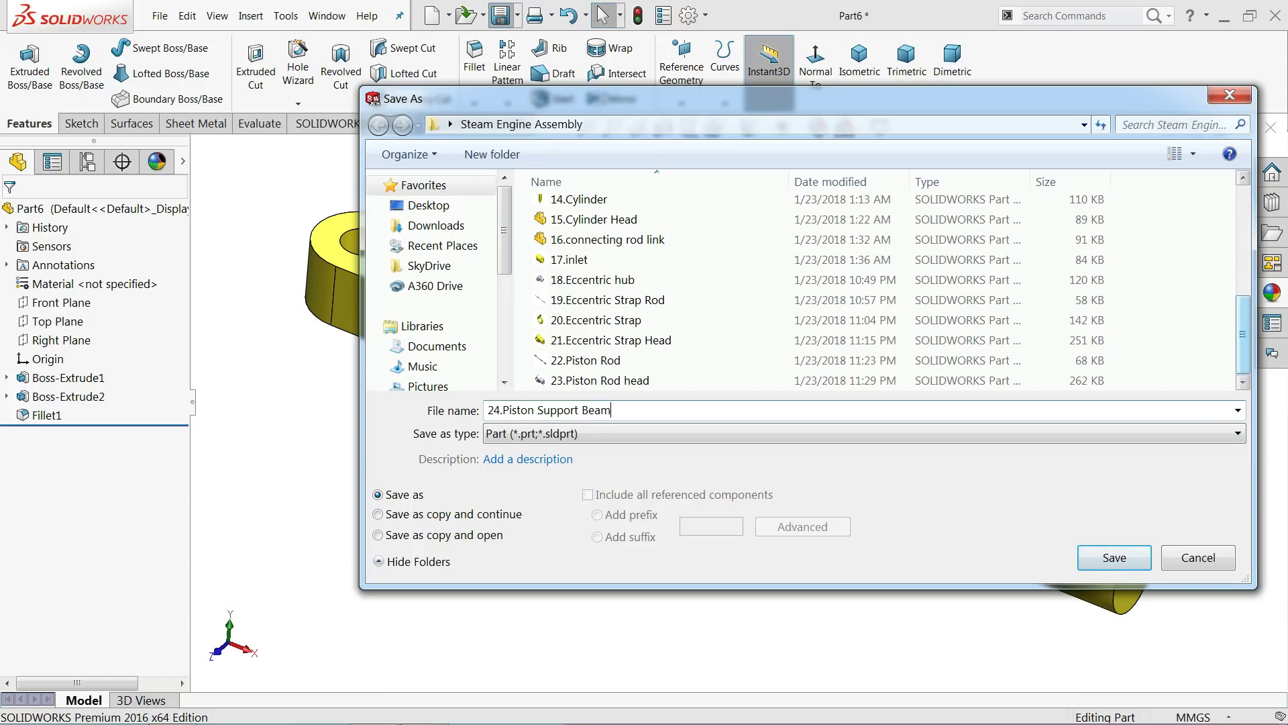
click(1114, 557)
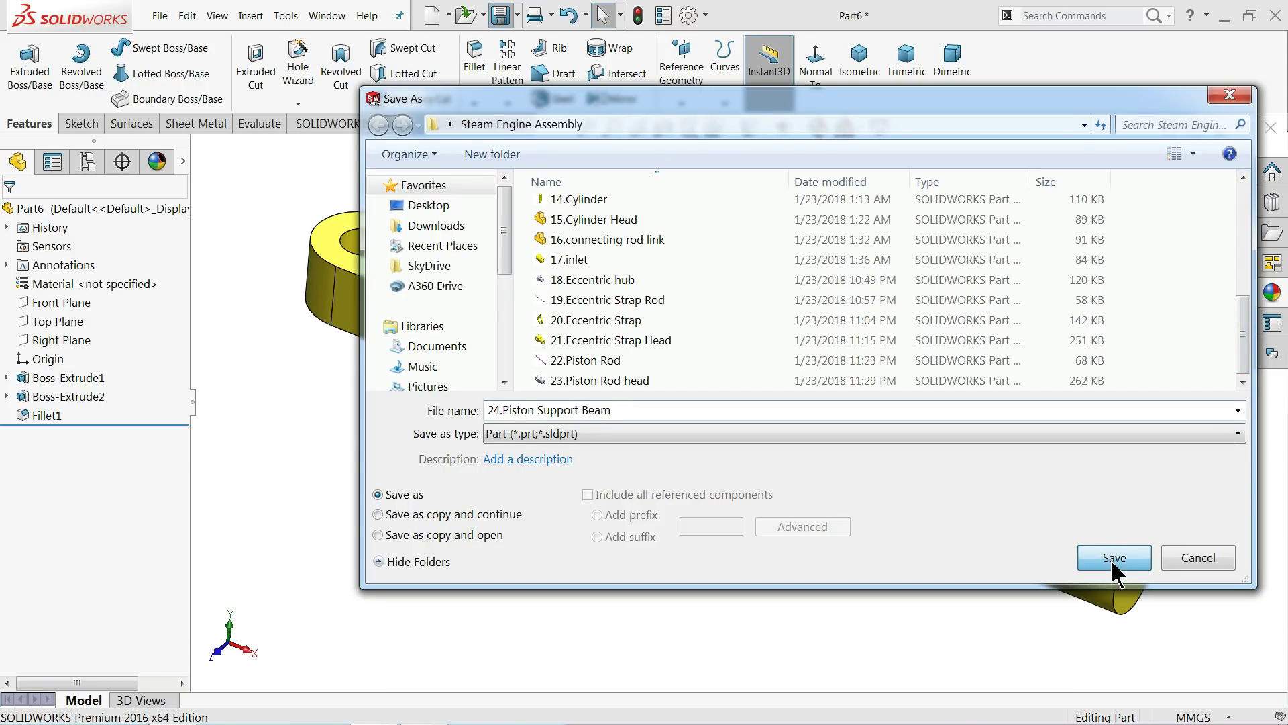
middle_drag(776, 497, 716, 494)
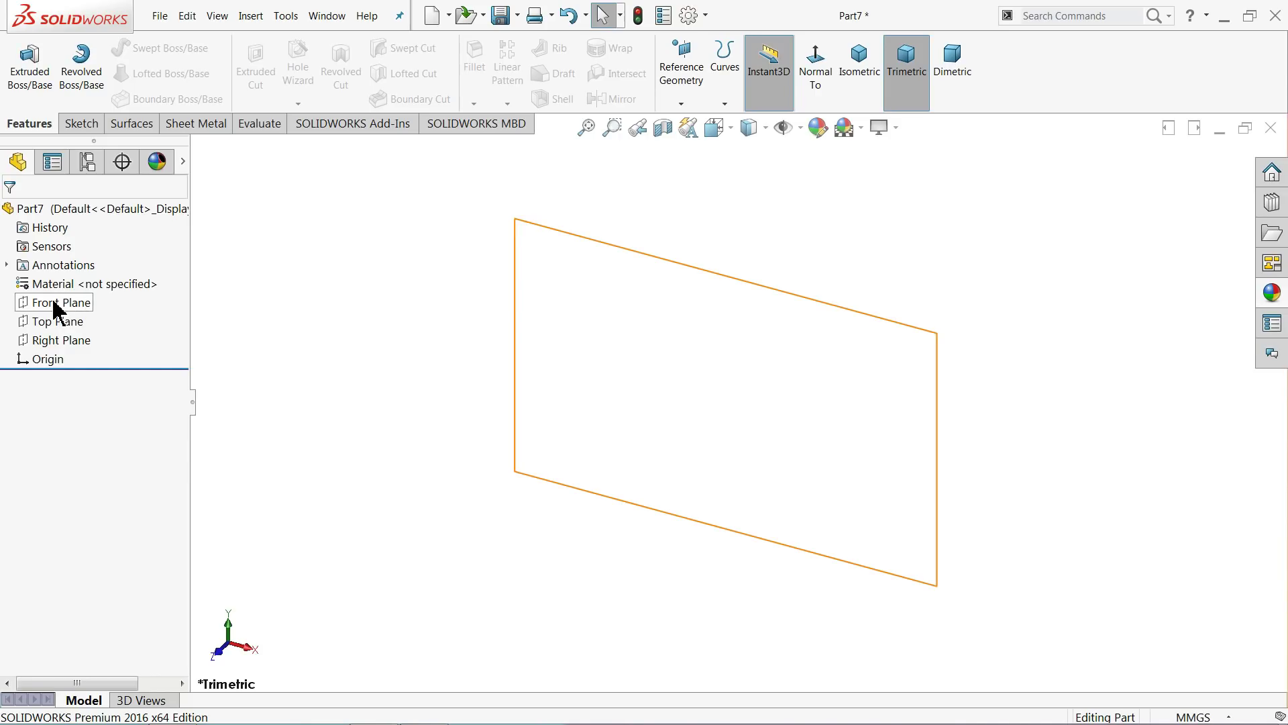
Step: Sketch a circle about 141 mm in diameter on the new part's Right Plane, centred on the origin
click(47, 340)
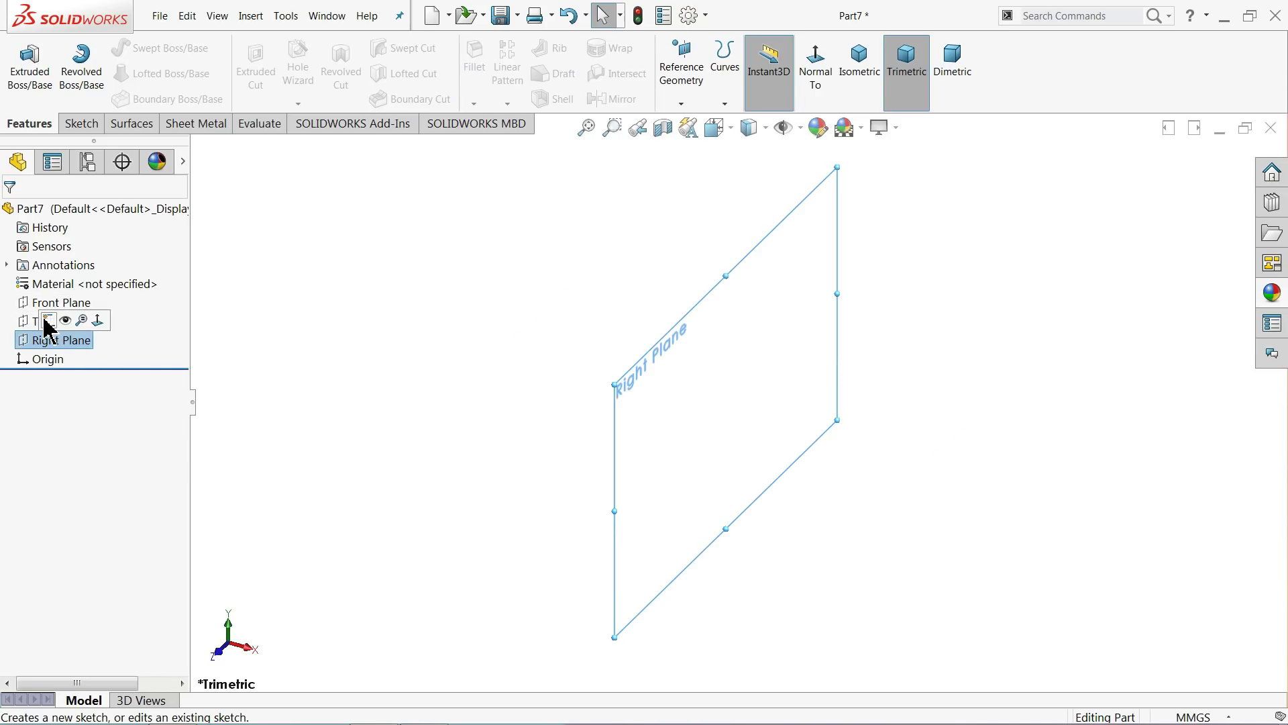
click(49, 322)
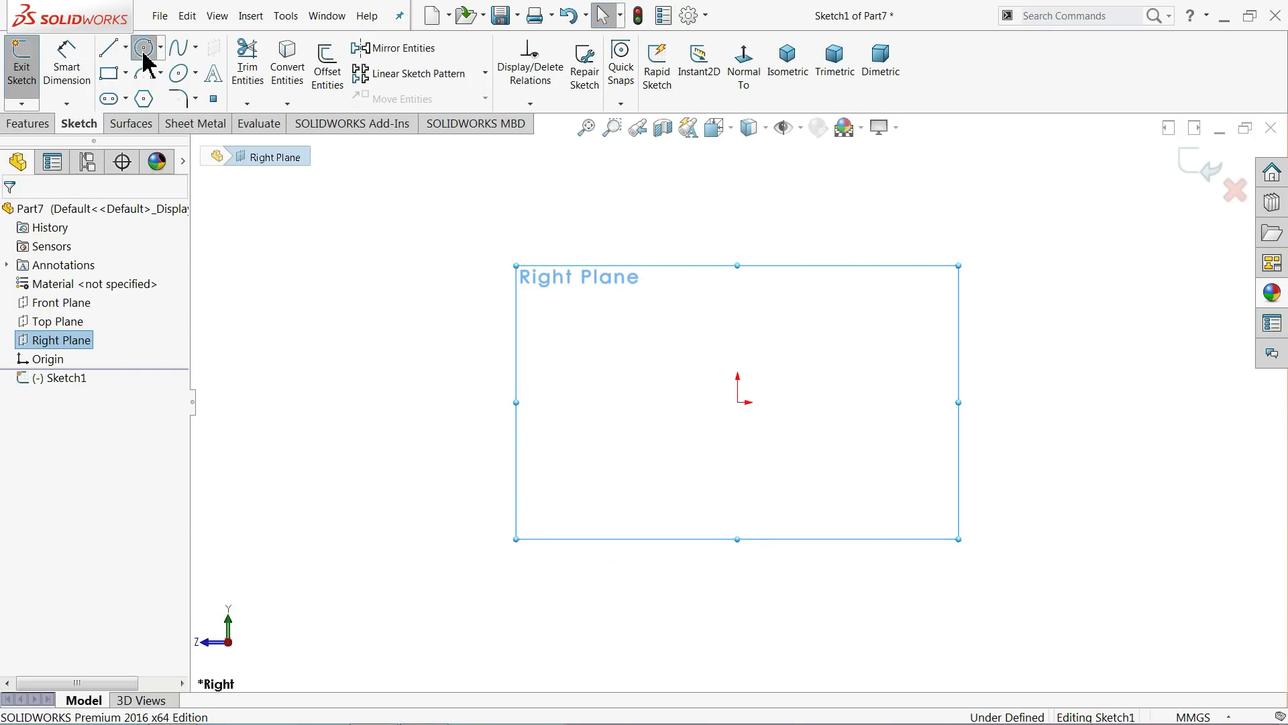
click(144, 48)
click(738, 403)
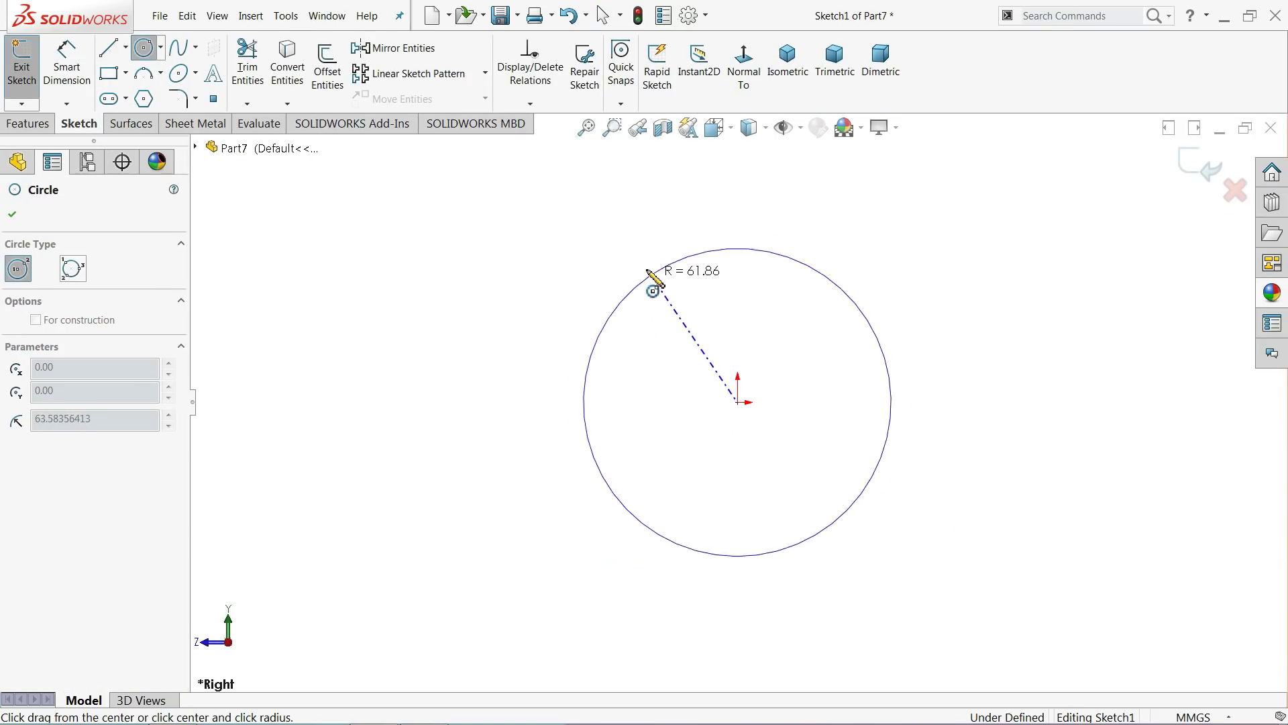
click(629, 261)
Step: Dimension the circle's diameter at 4 mm
click(70, 77)
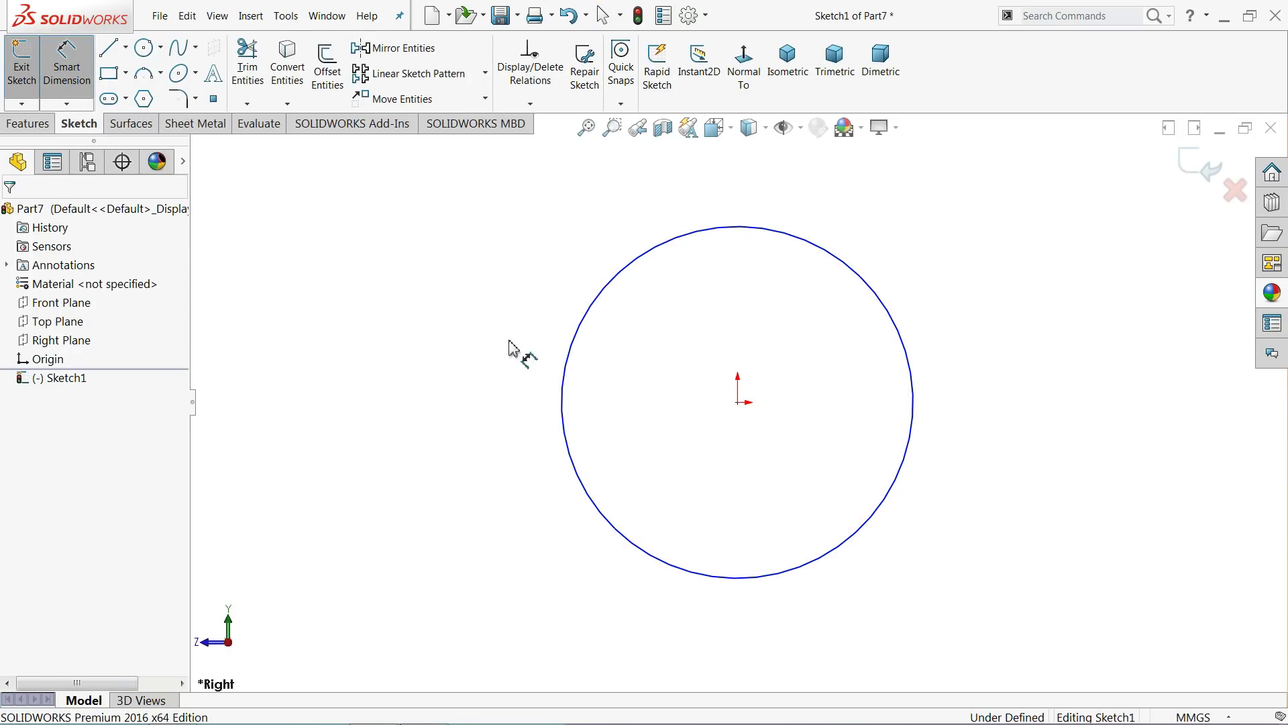
click(566, 390)
click(503, 391)
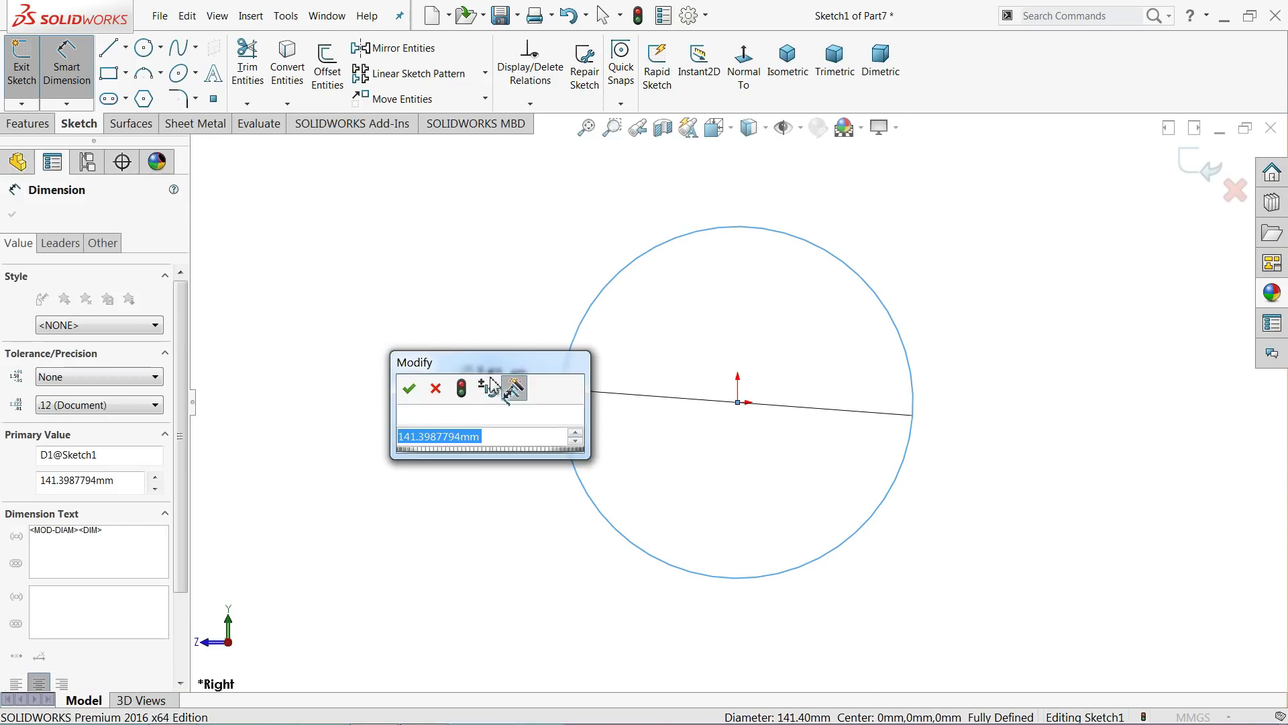
text(4)
key(Return)
Step: Extrude the circle 105 mm with the Mid Plane end condition to form a long rod
click(30, 124)
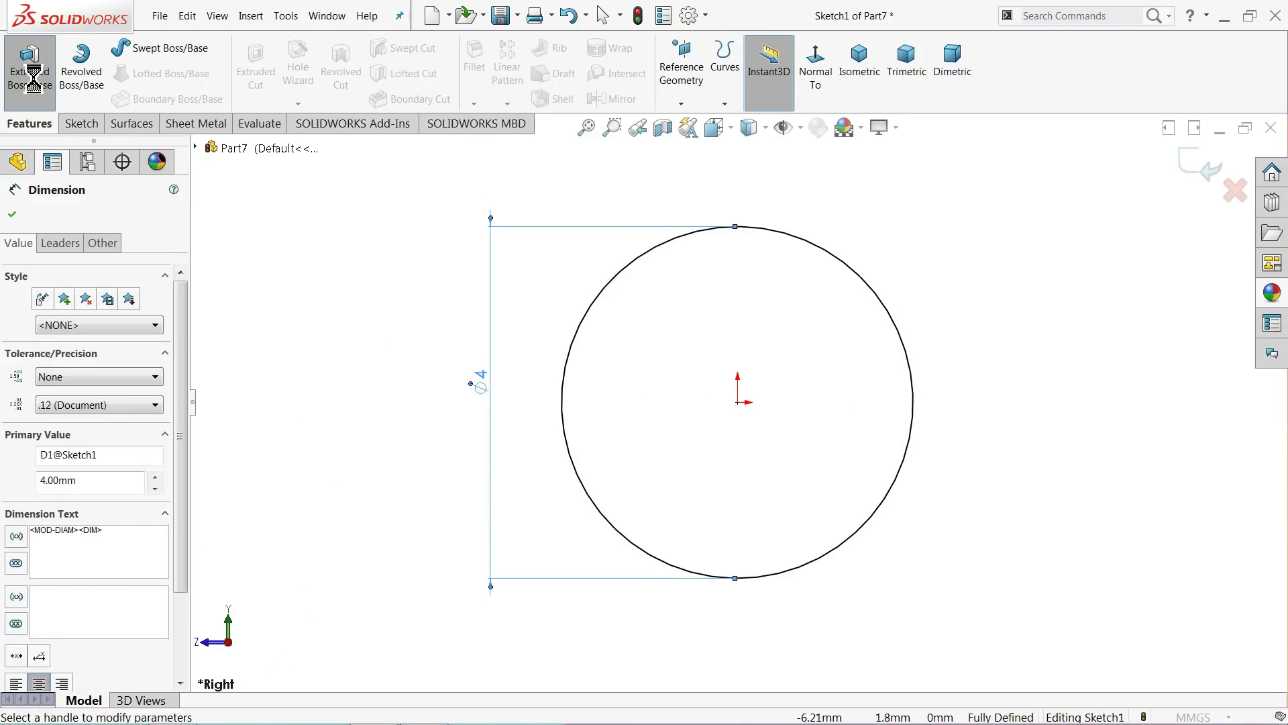
click(29, 67)
click(87, 316)
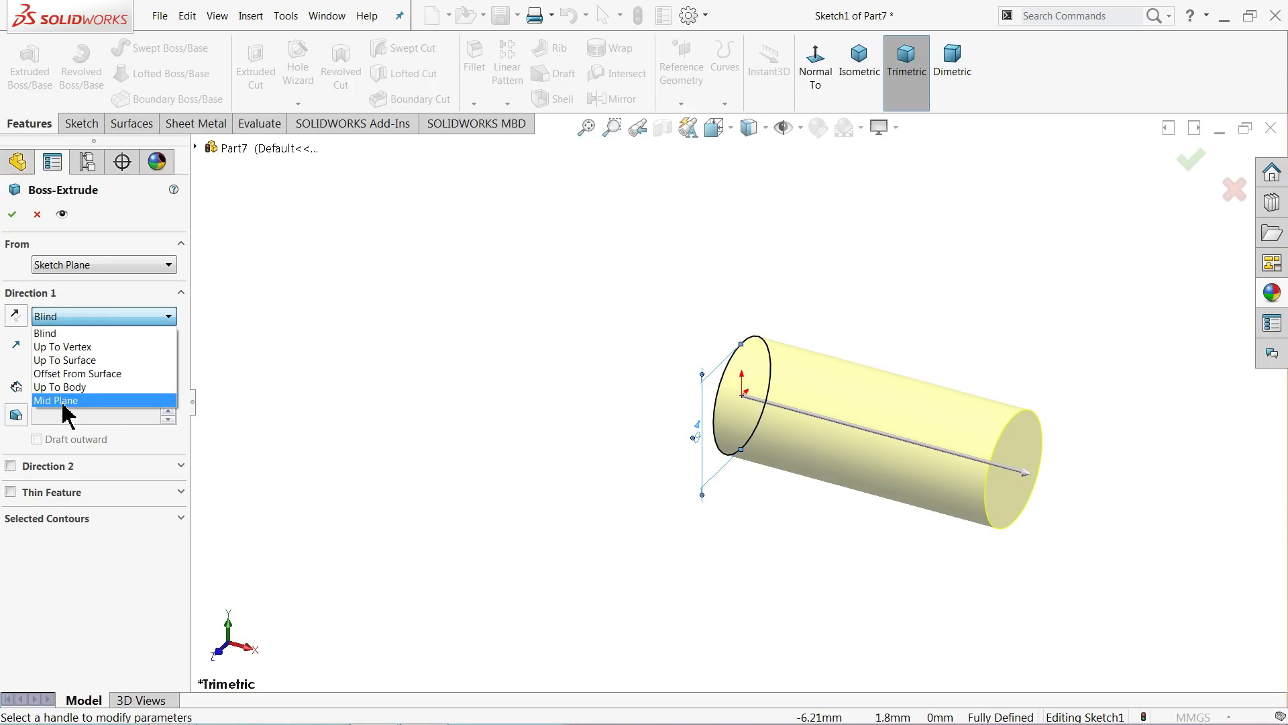
click(65, 410)
text(105)
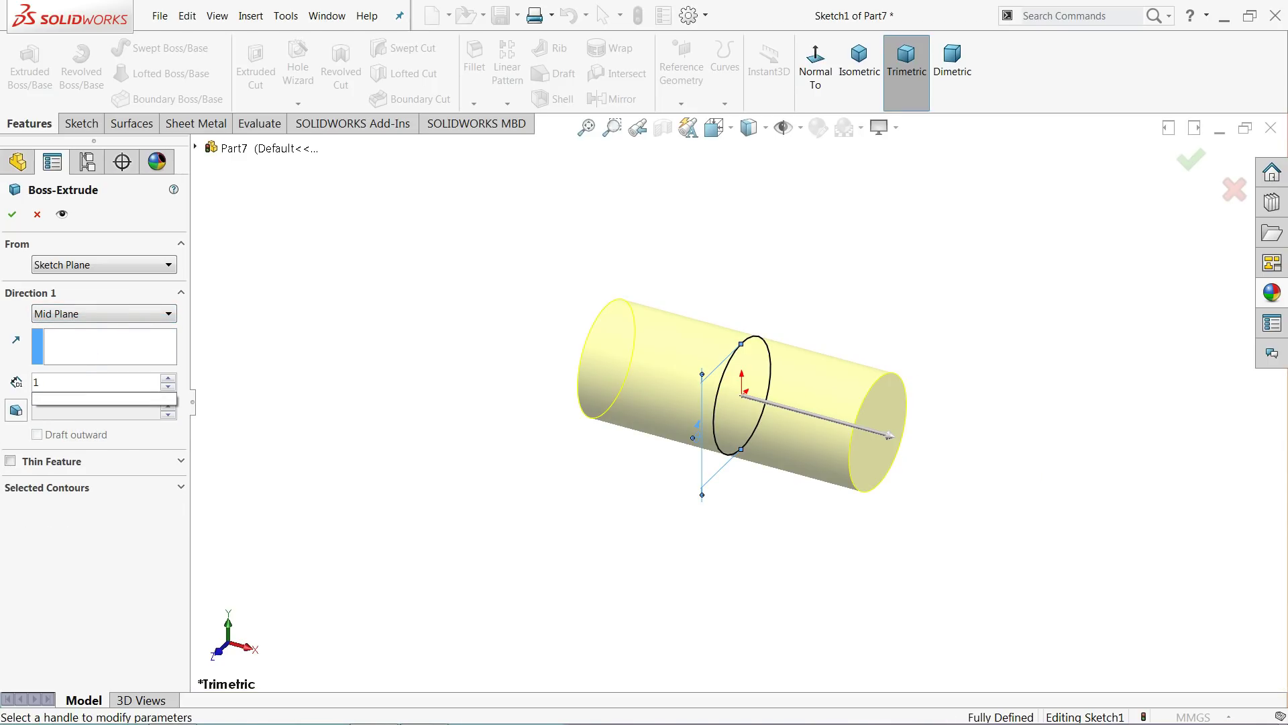
key(Return)
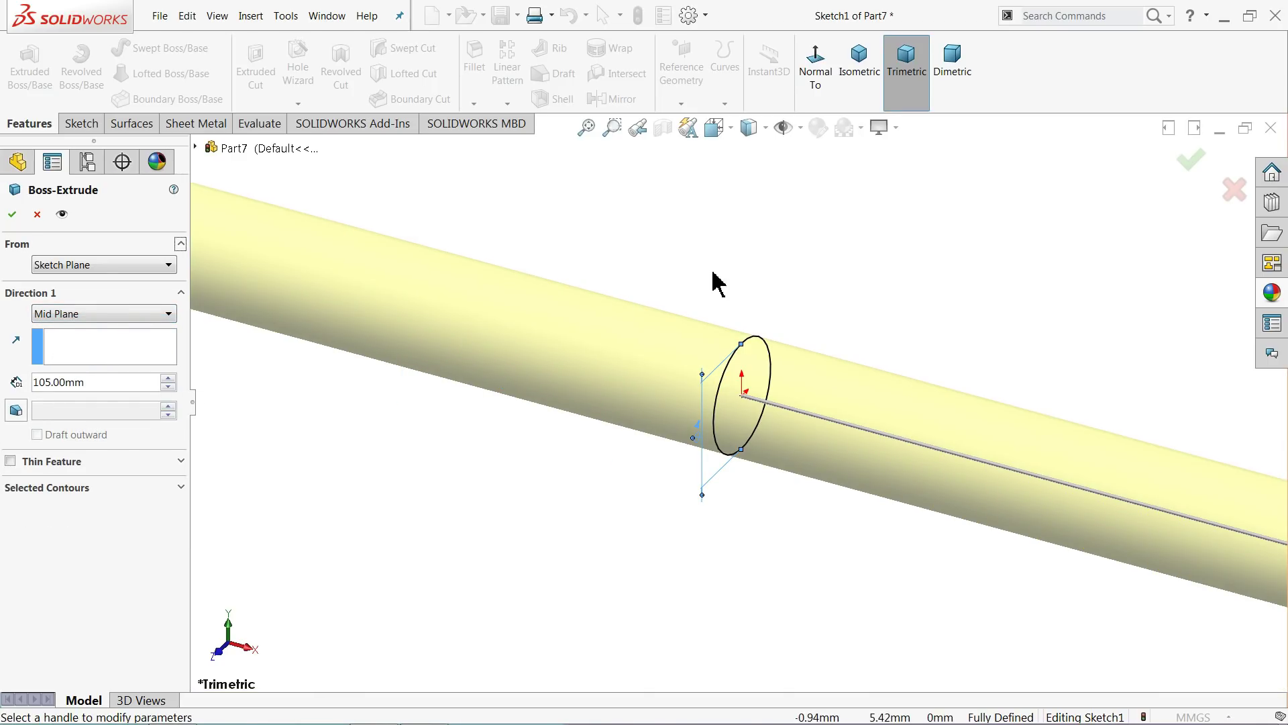
click(849, 84)
scroll(629, 353, down, 2)
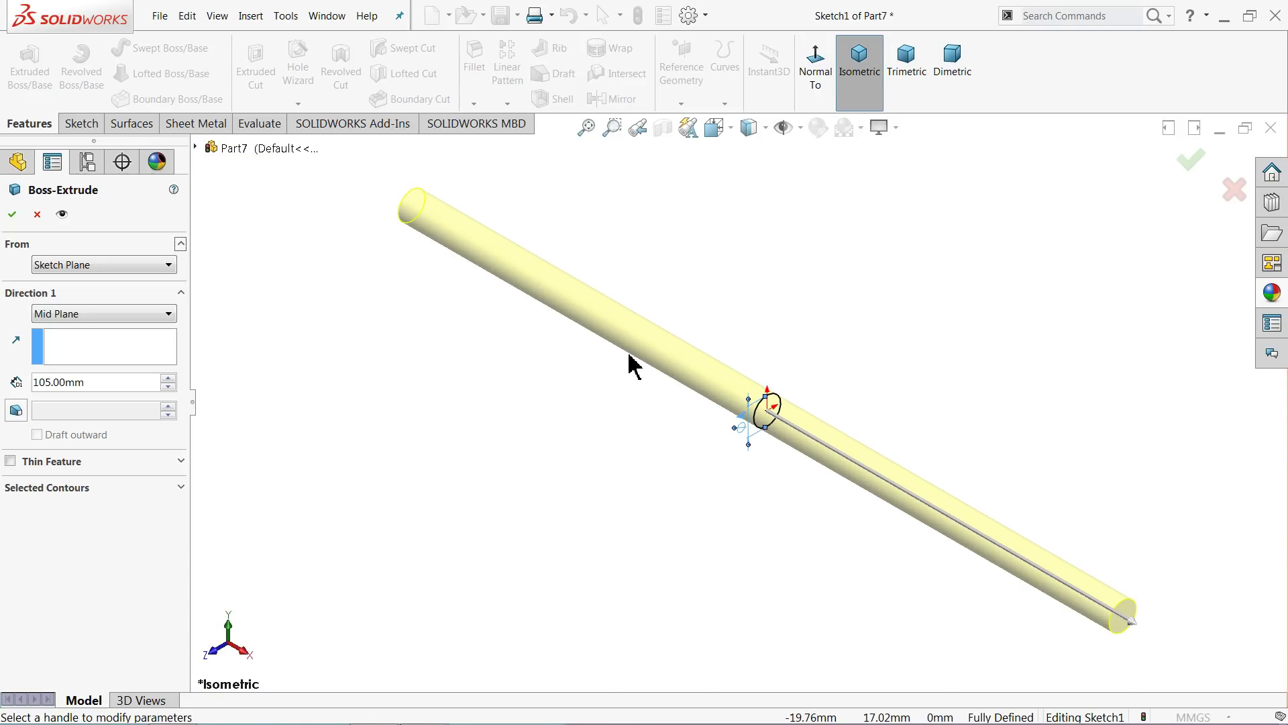
click(11, 215)
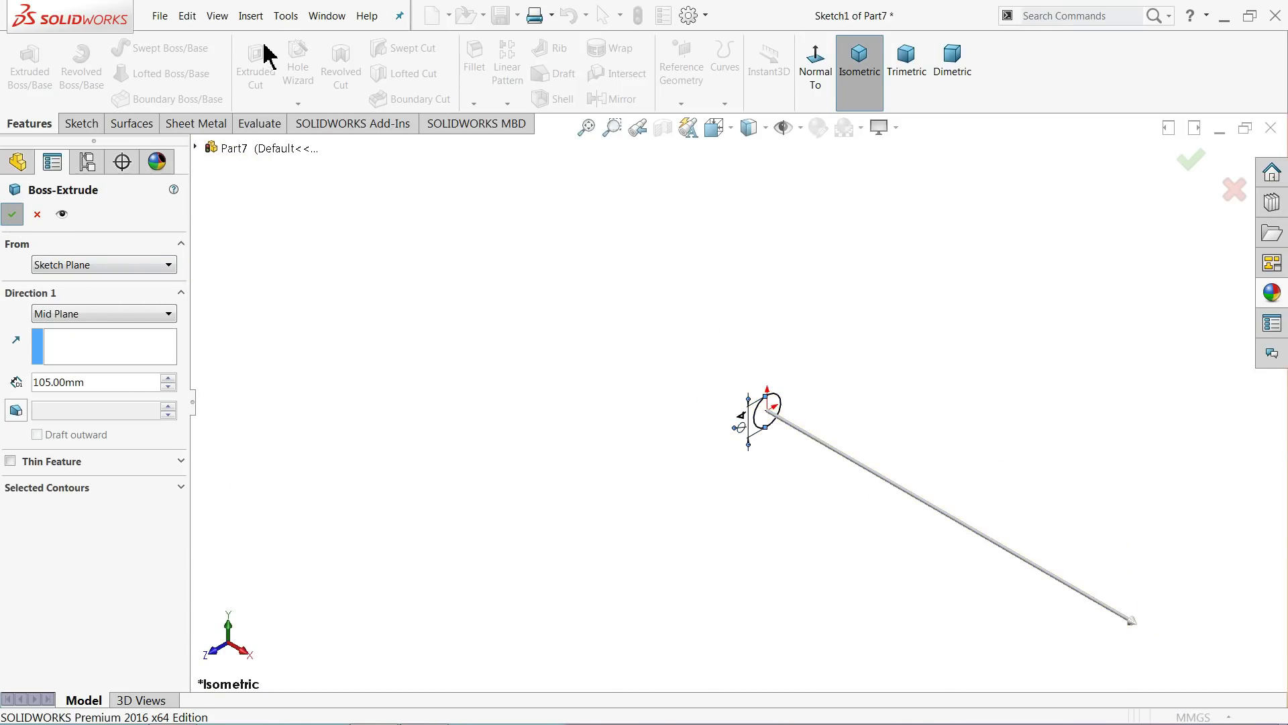
Step: Add an ISO M4 machine cosmetic thread, blind 8 mm deep, to the rod's near end, starting from its end face
click(255, 20)
mouse_move(288, 577)
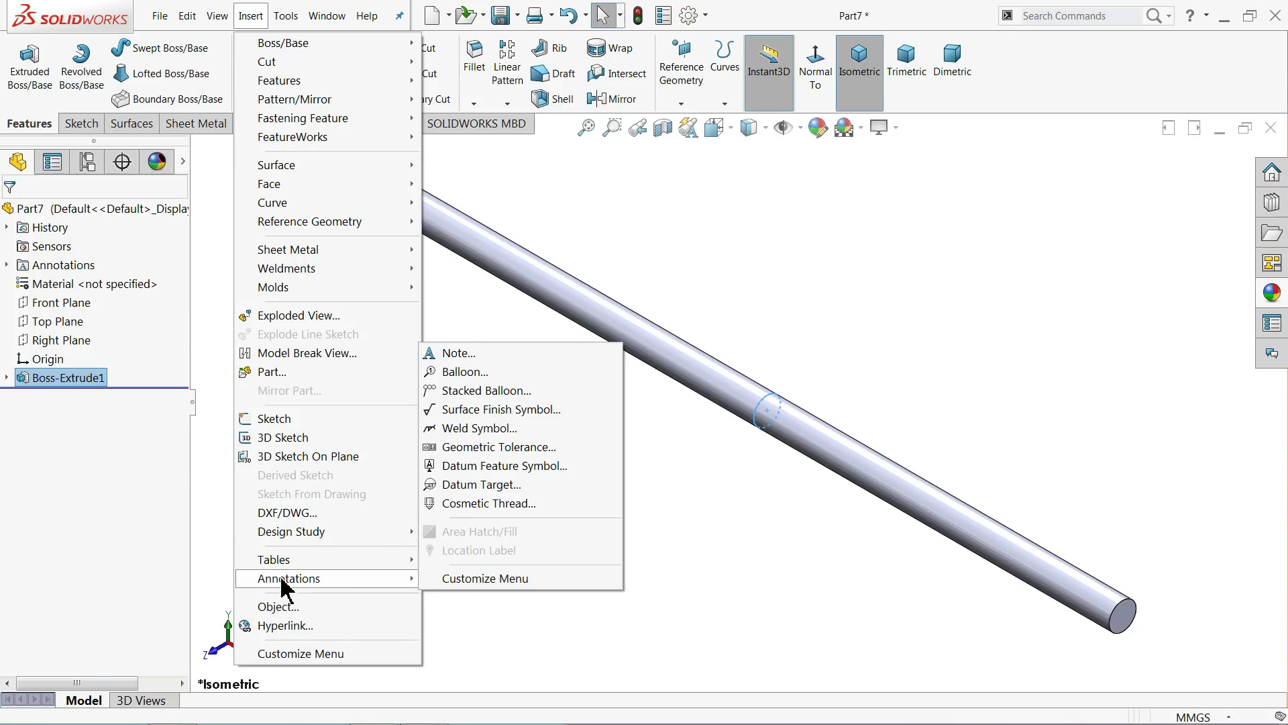
click(473, 504)
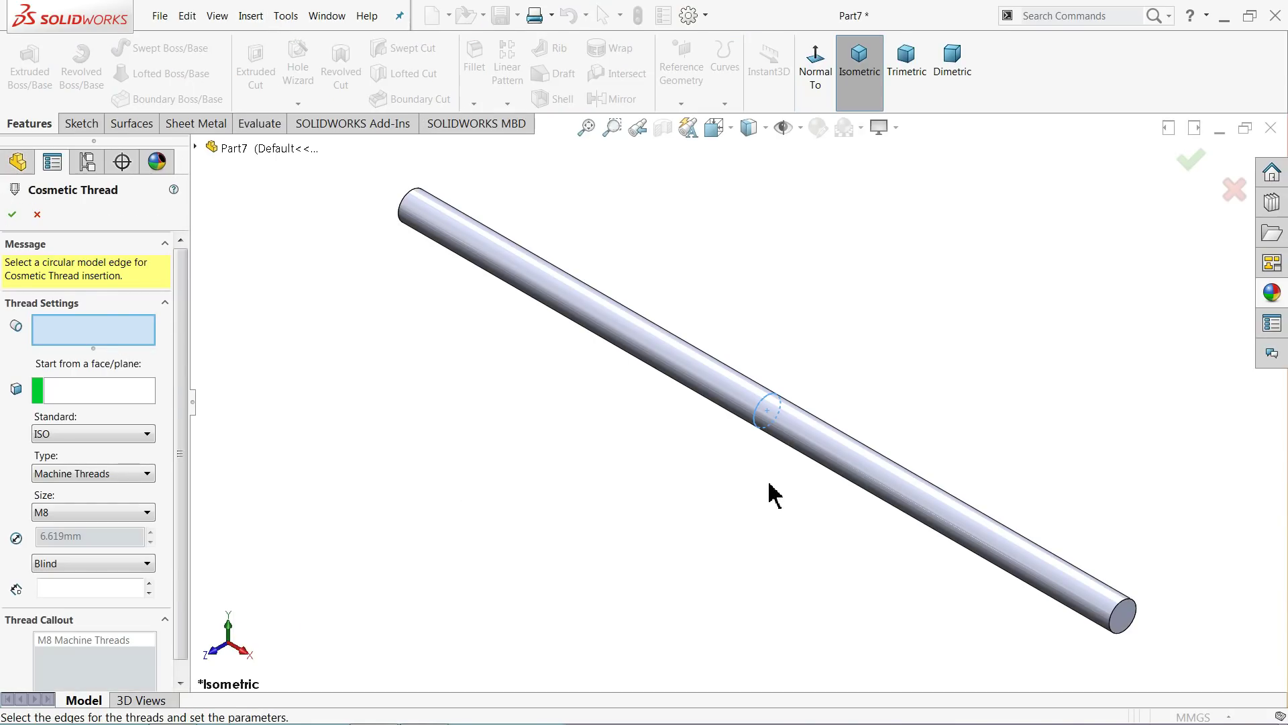
scroll(1122, 628, down, 3)
scroll(998, 584, down, 3)
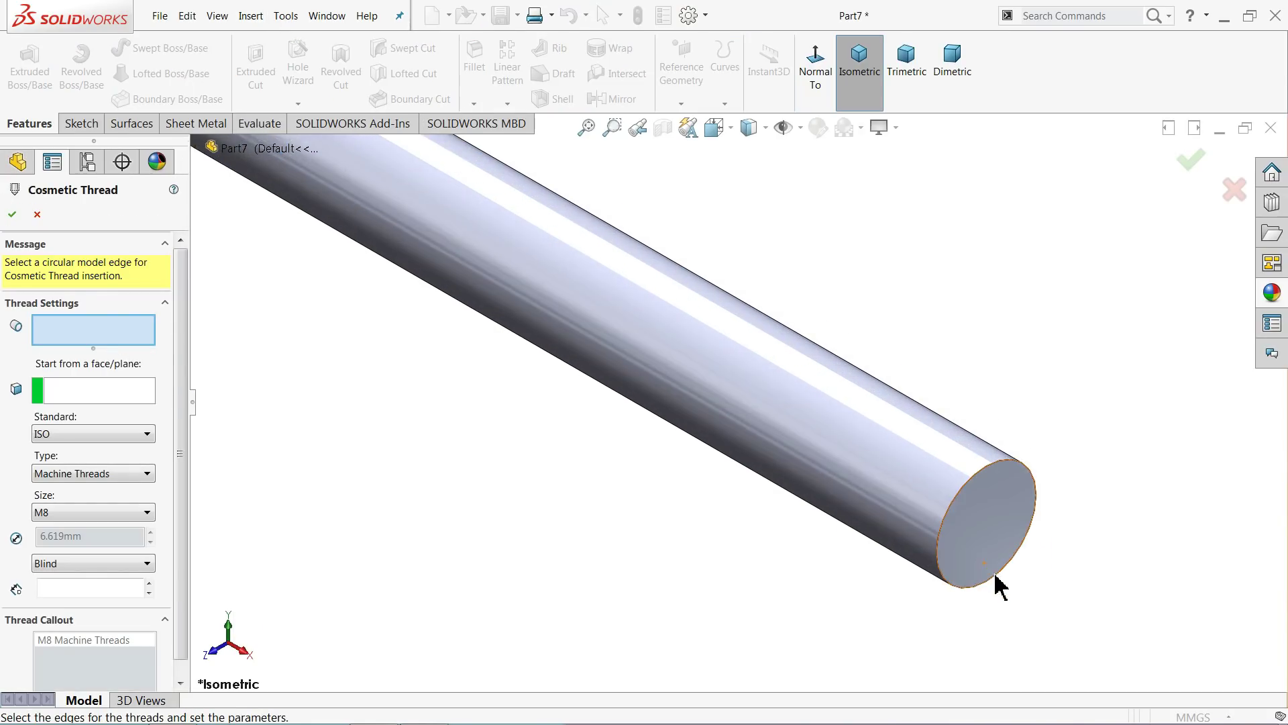
click(938, 478)
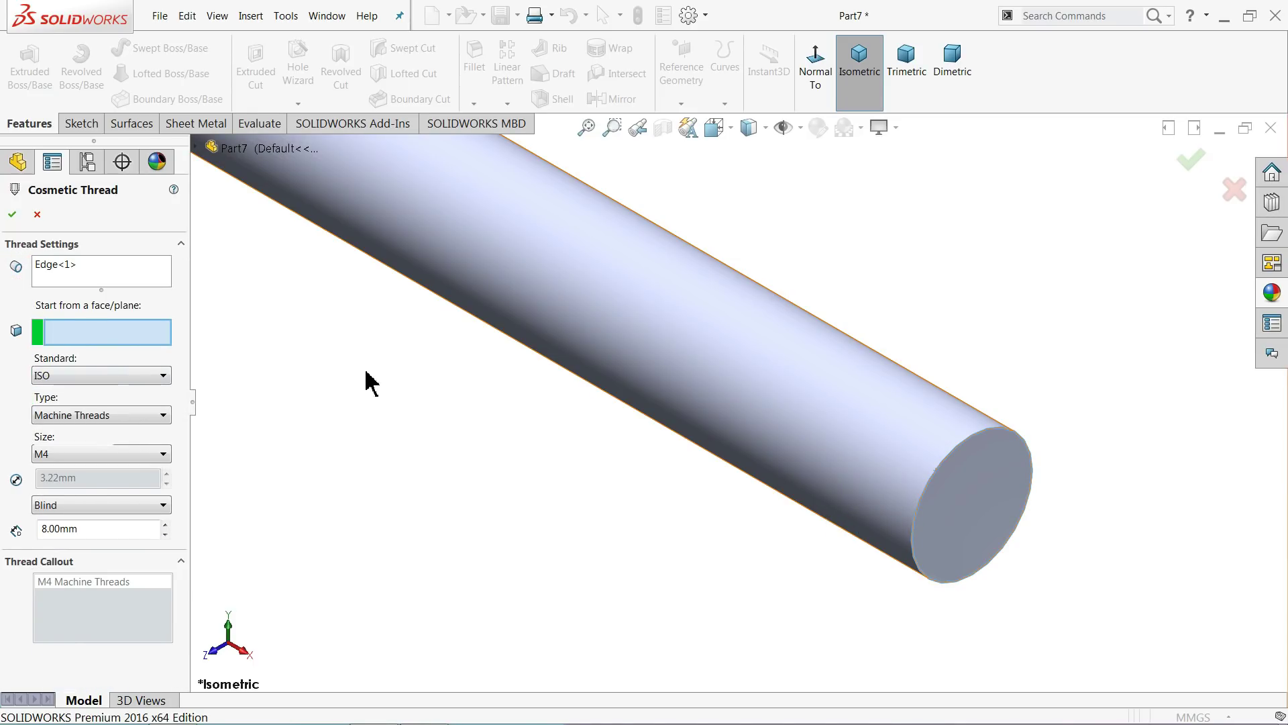
click(982, 483)
click(70, 375)
click(69, 376)
click(65, 416)
click(64, 431)
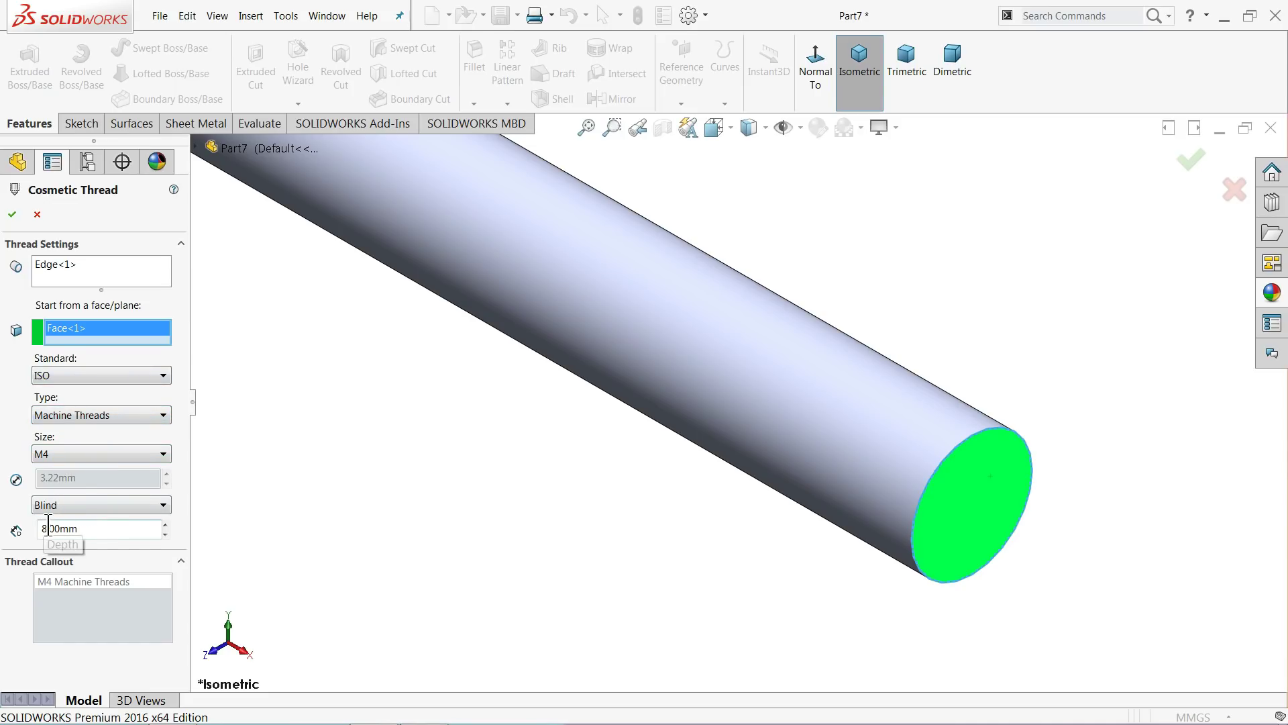
click(12, 215)
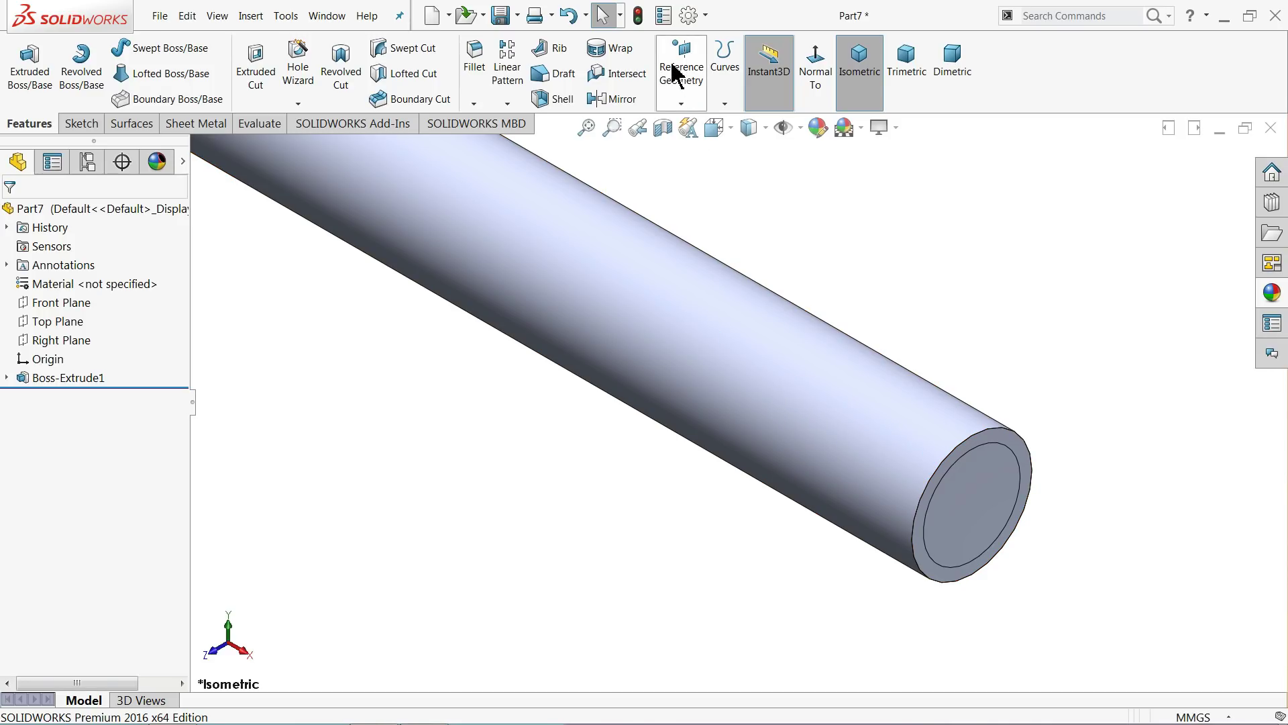
Step: Turn on shaded cosmetic threads in the document's detailing properties
click(688, 15)
click(168, 83)
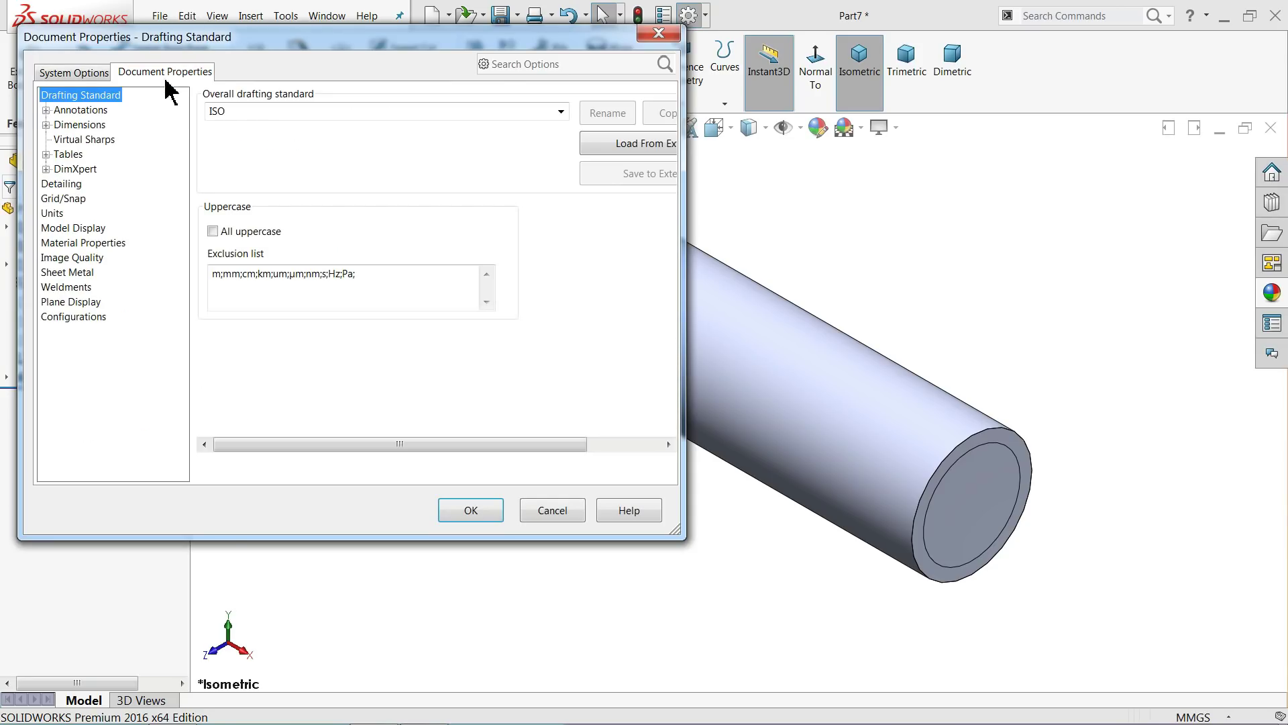
click(79, 201)
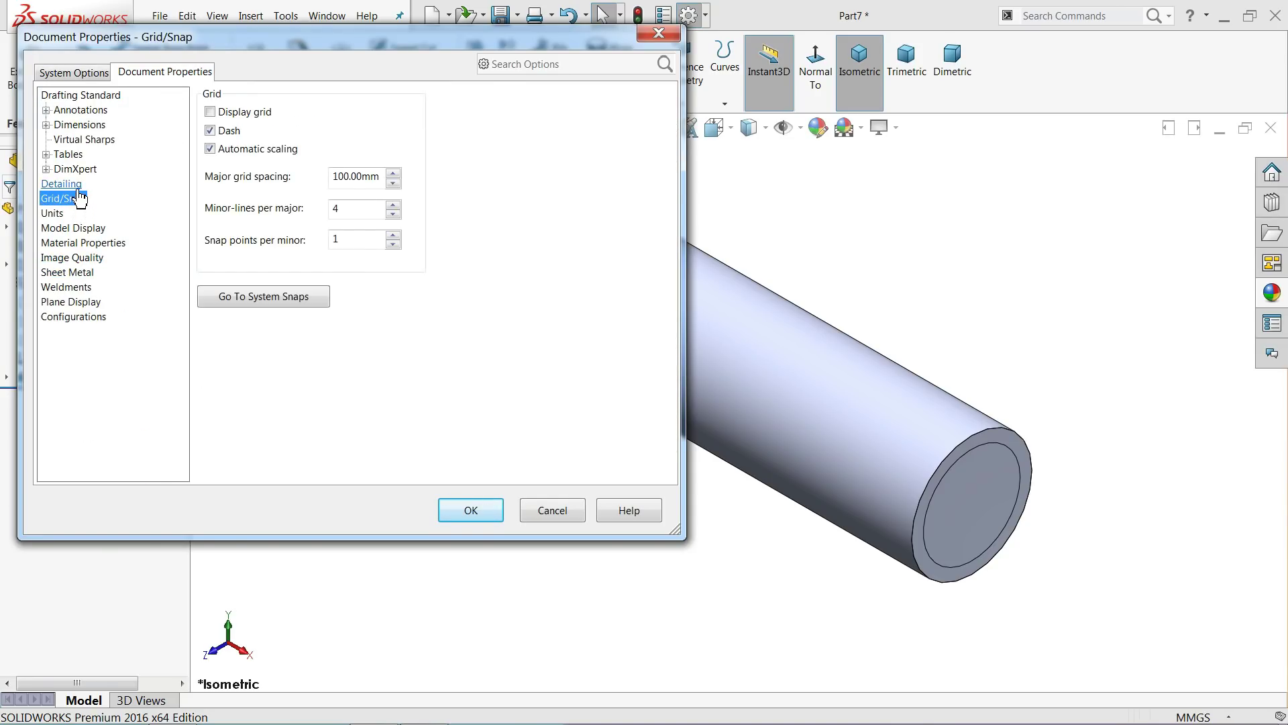
click(78, 190)
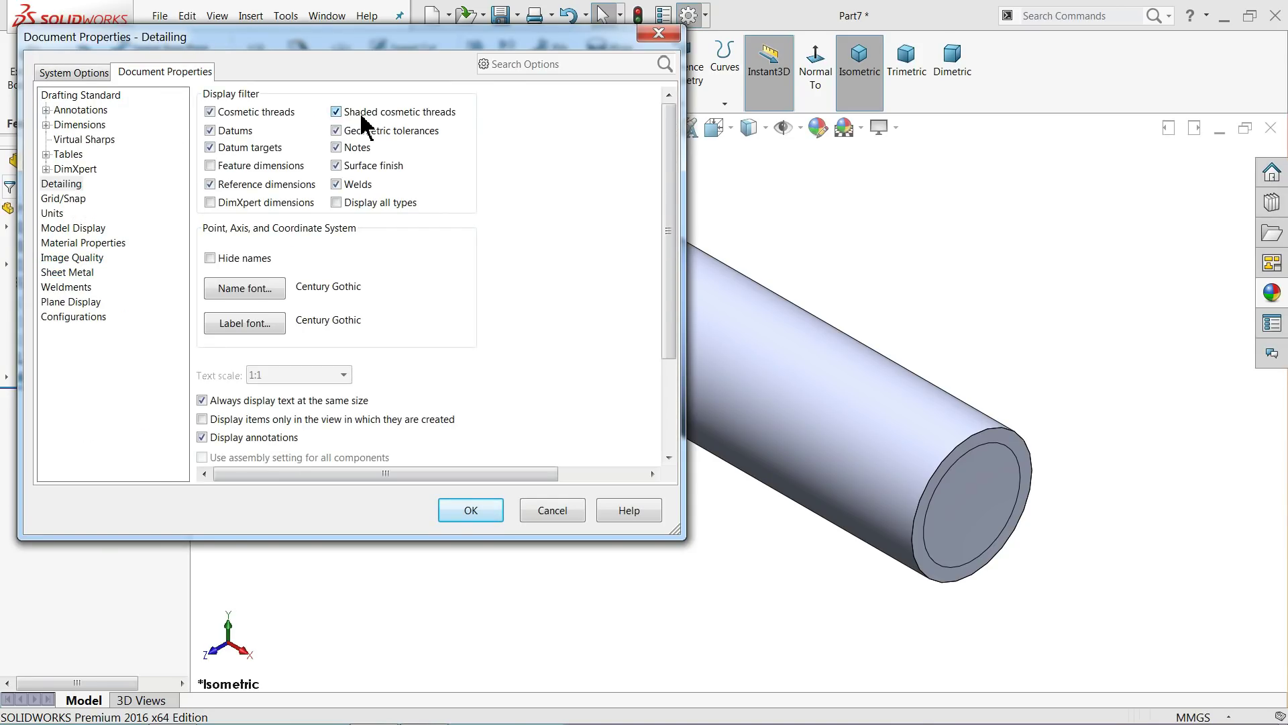
click(469, 510)
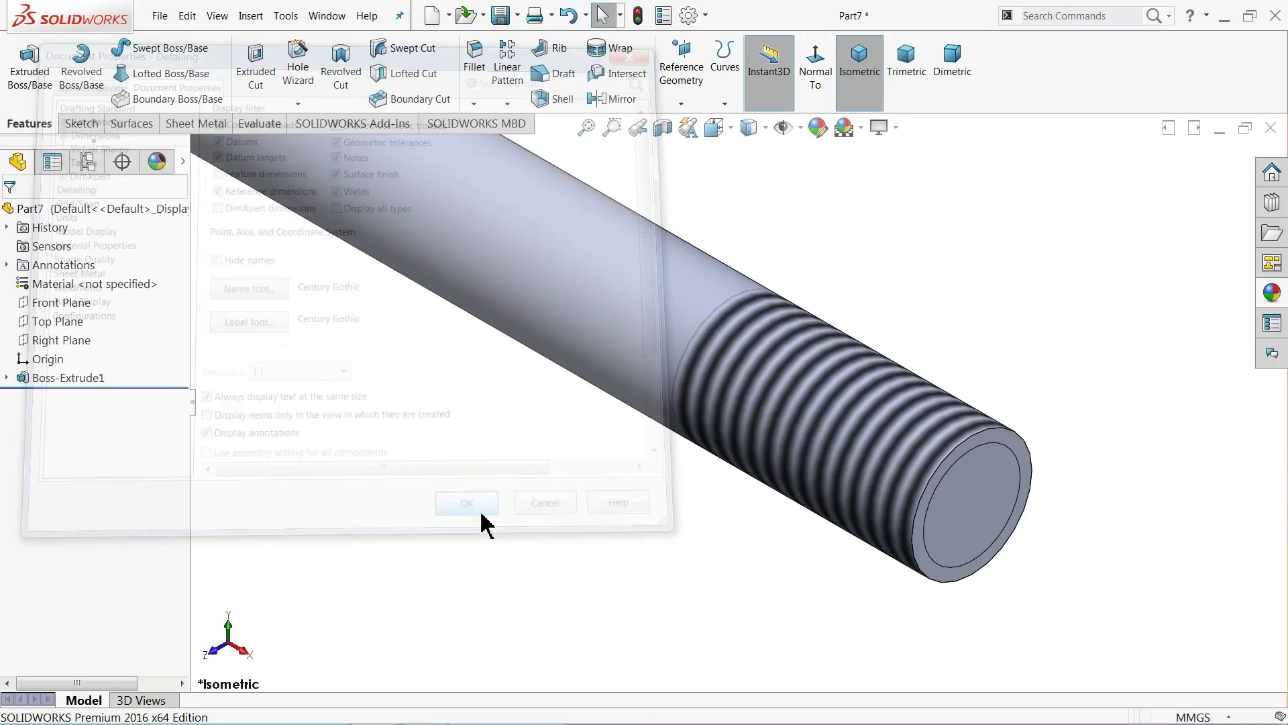
Step: Add a matching ISO M4 cosmetic thread, blind 8 mm deep, to the rod's opposite end, starting from that end face
scroll(745, 466, up, 5)
scroll(503, 296, up, 2)
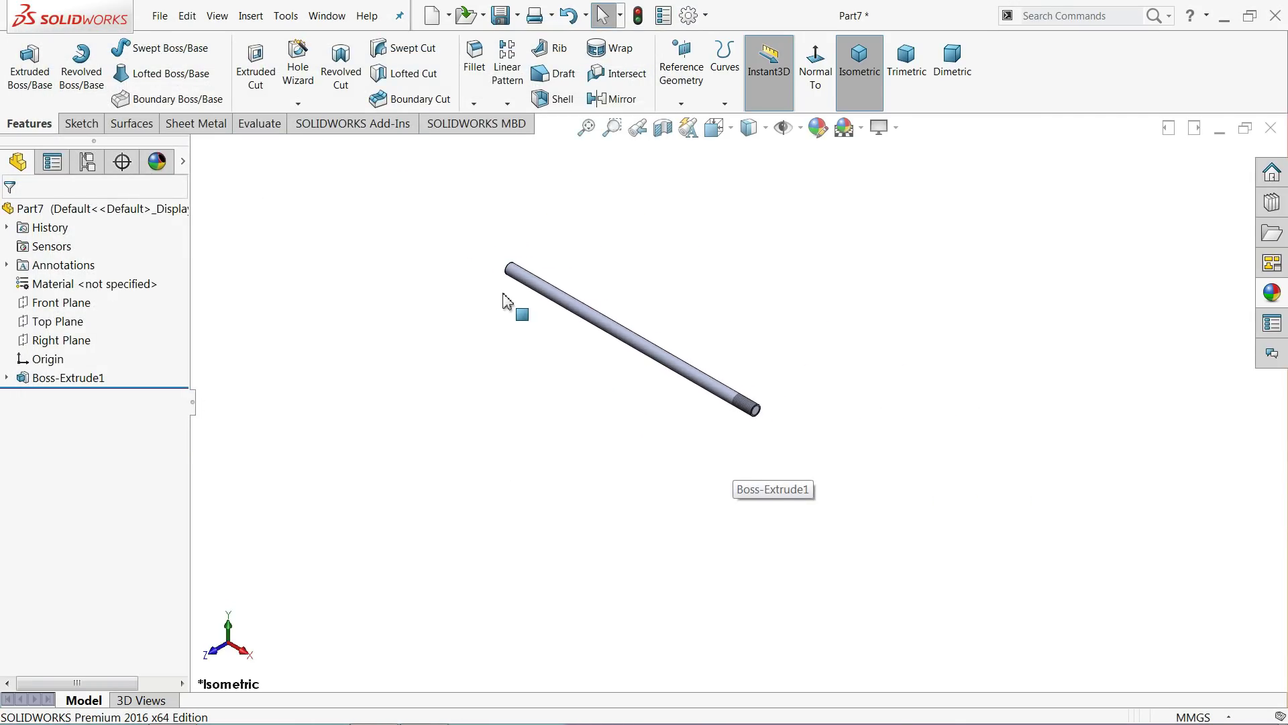
scroll(632, 305, down, 8)
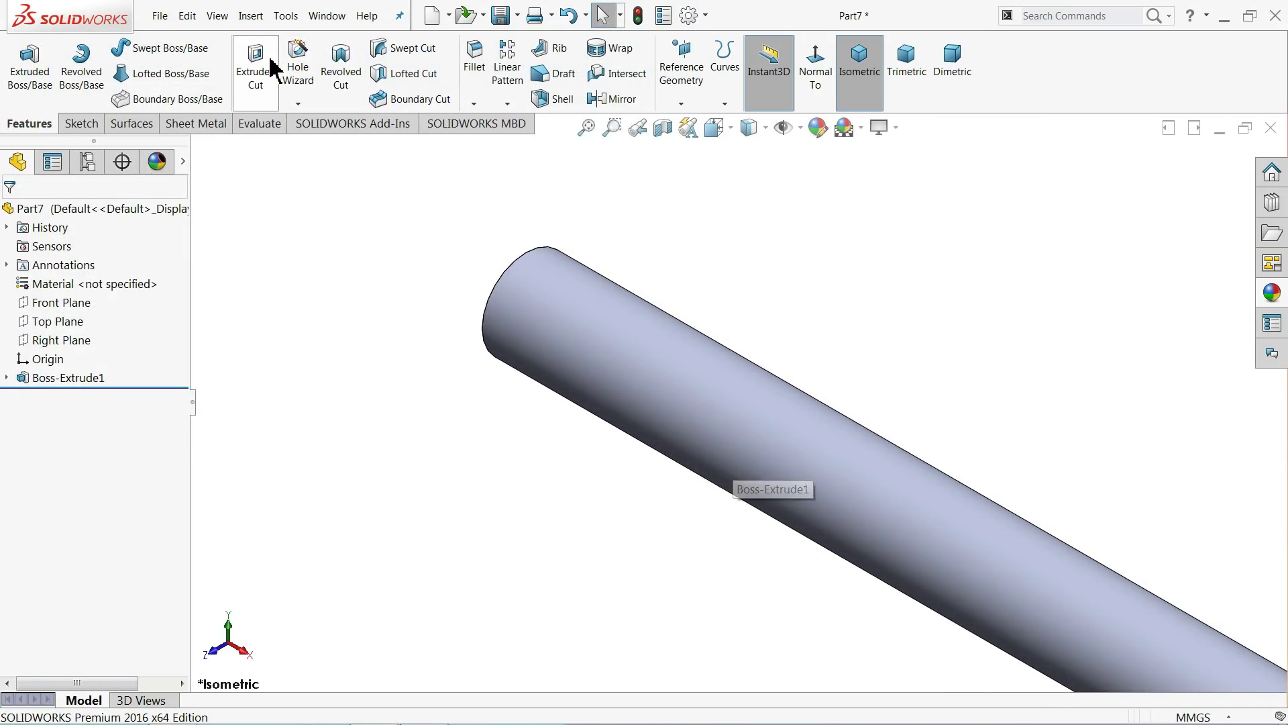
click(250, 15)
mouse_move(340, 581)
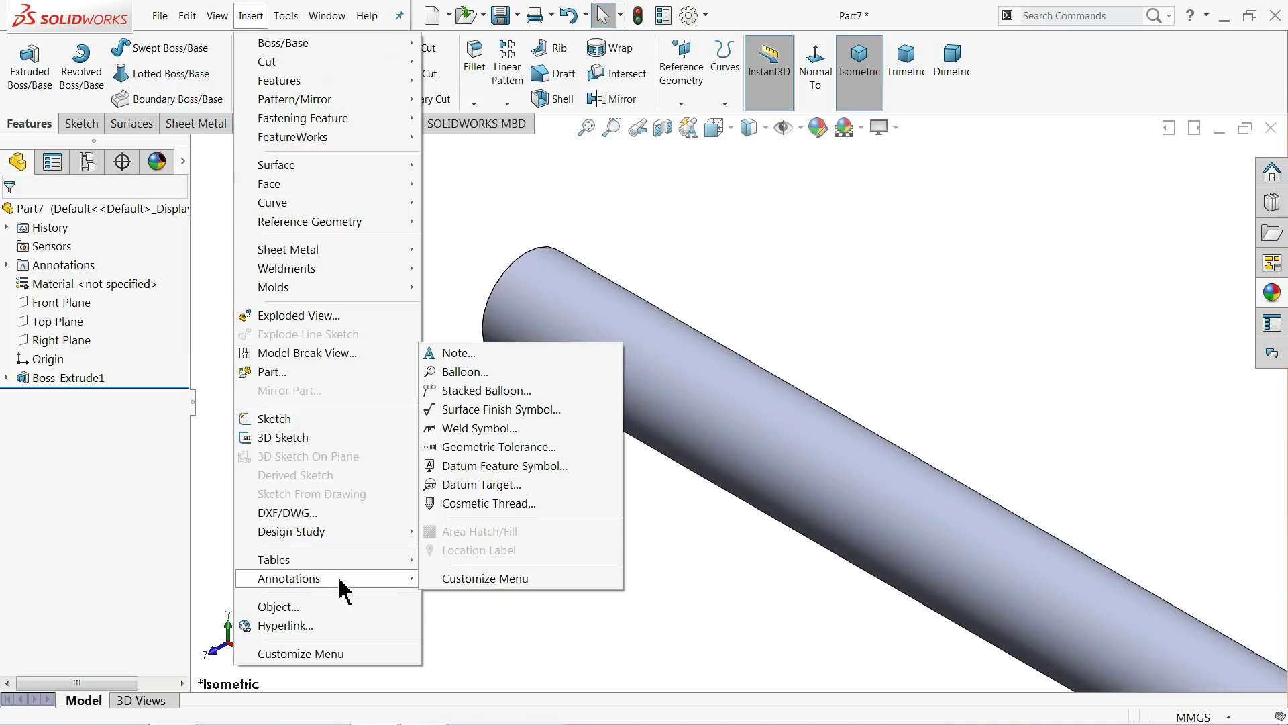
click(500, 504)
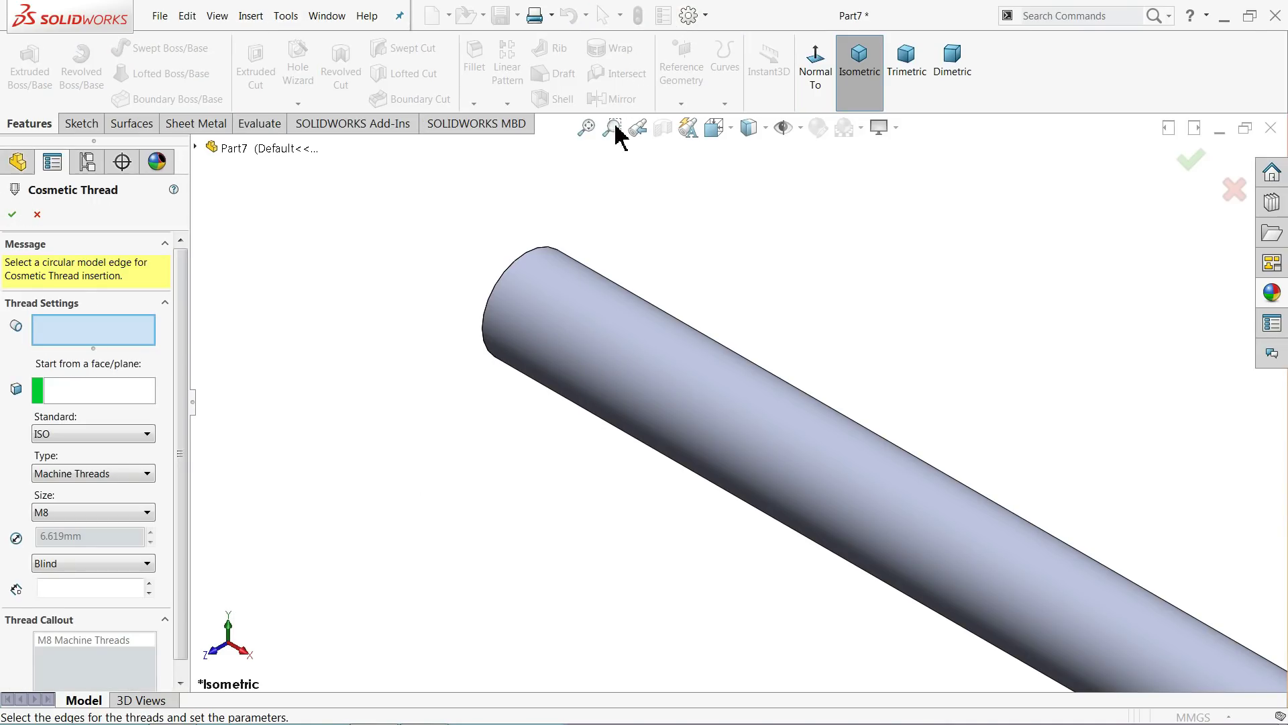
click(496, 298)
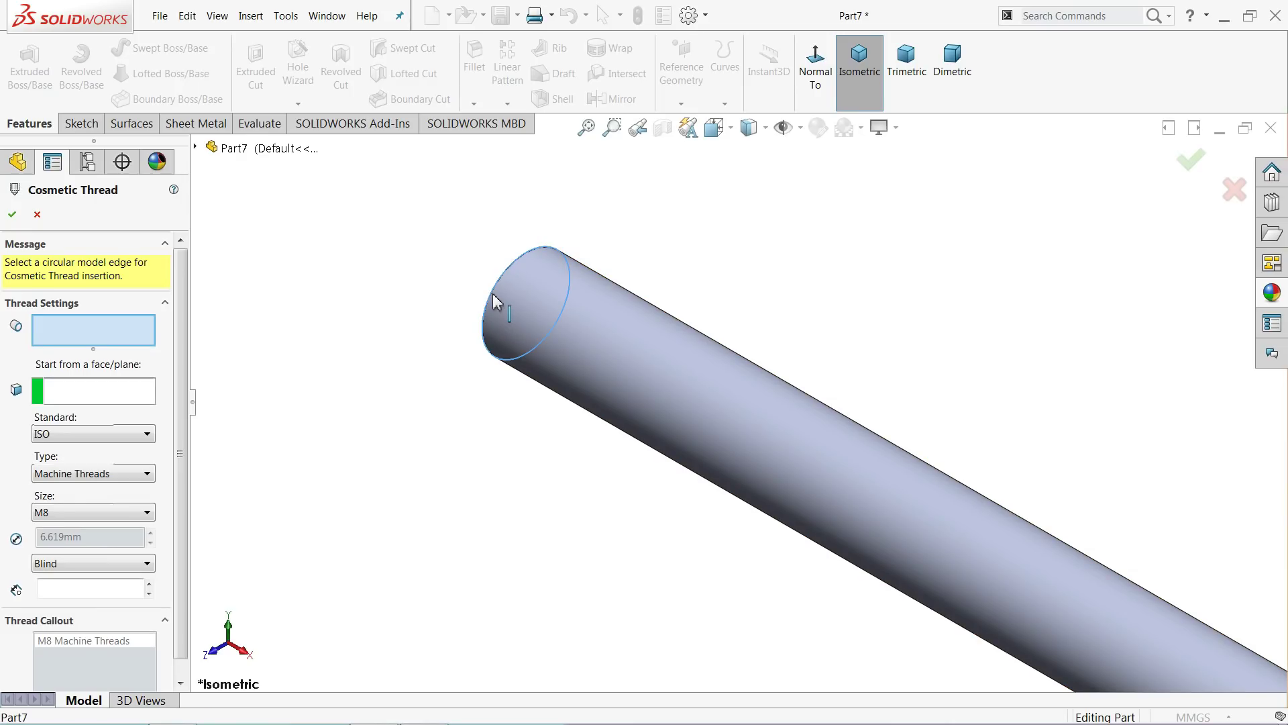
middle_drag(310, 326, 463, 314)
click(463, 314)
middle_drag(480, 365, 374, 321)
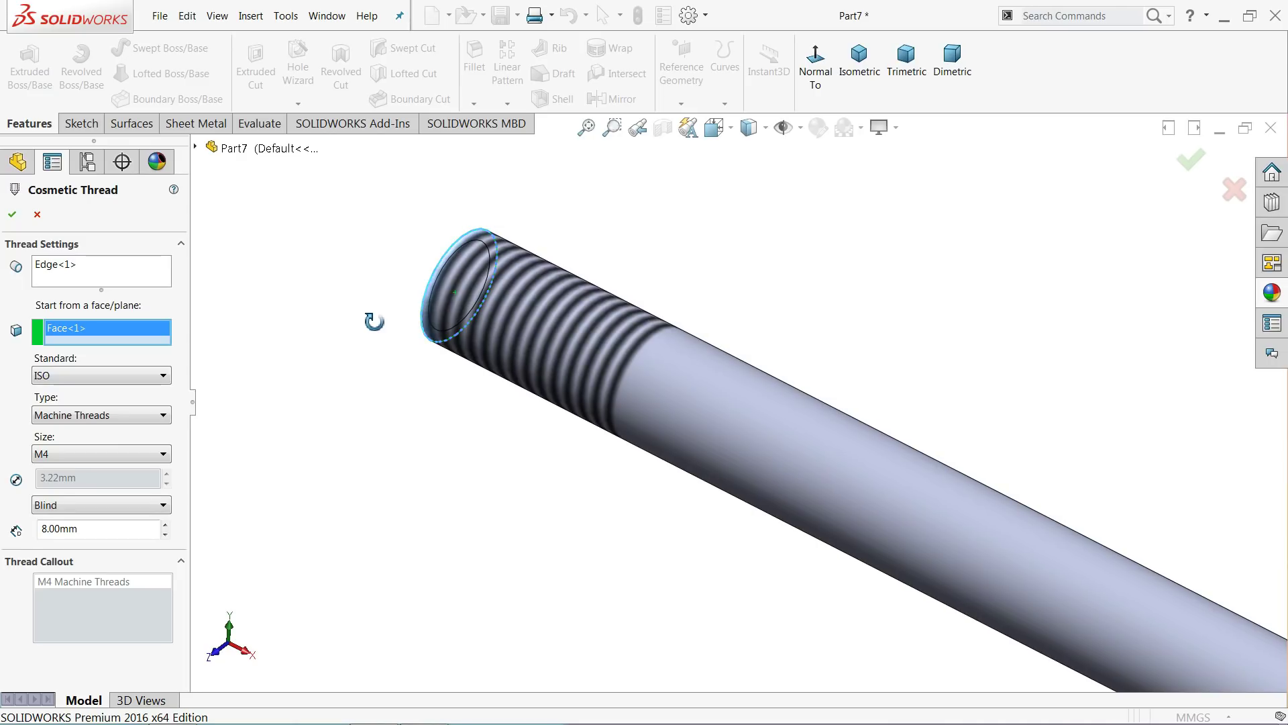
click(11, 216)
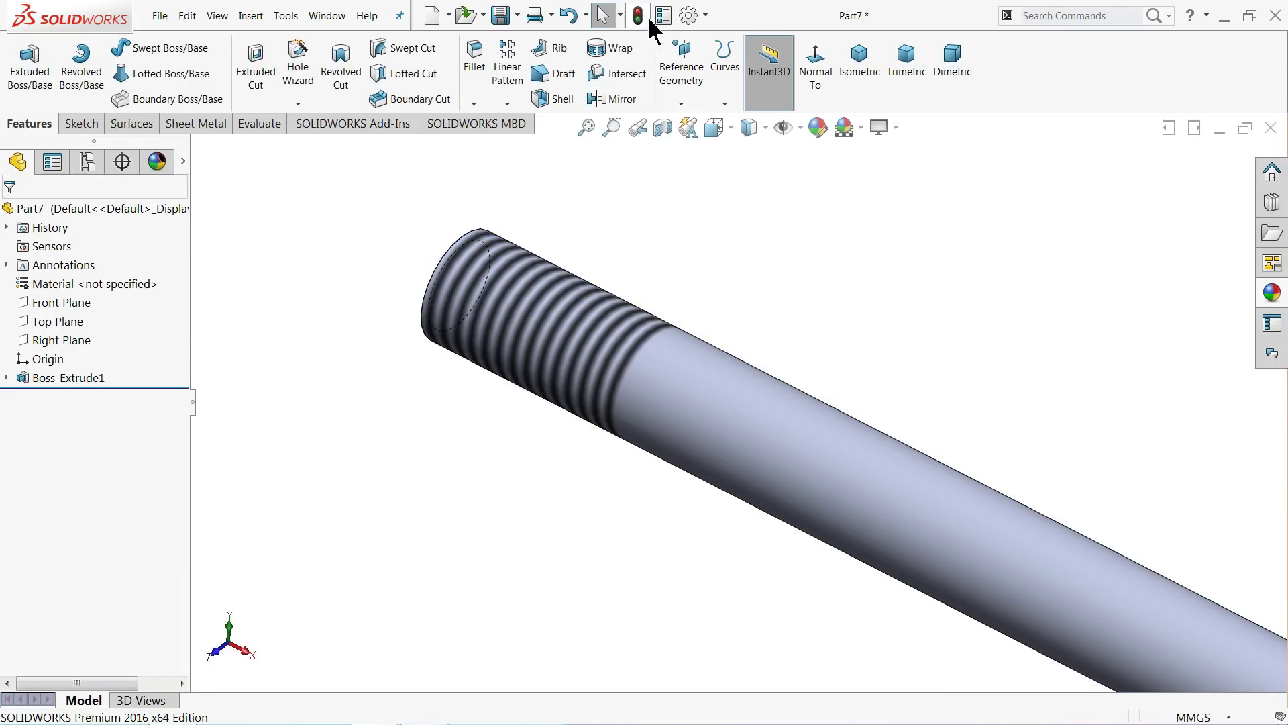
Step: Chamfer the circular edges at both ends of the rod with a 0.5 mm distance and 45° angle
click(858, 65)
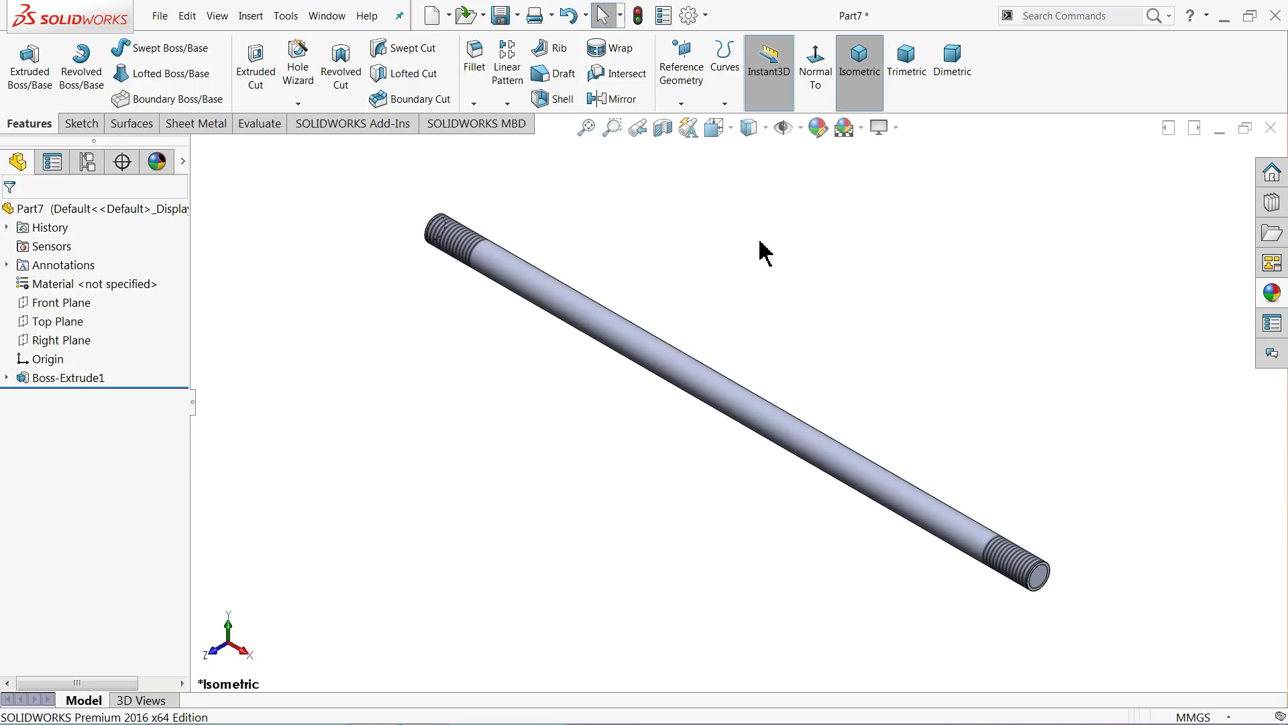
click(474, 104)
click(498, 138)
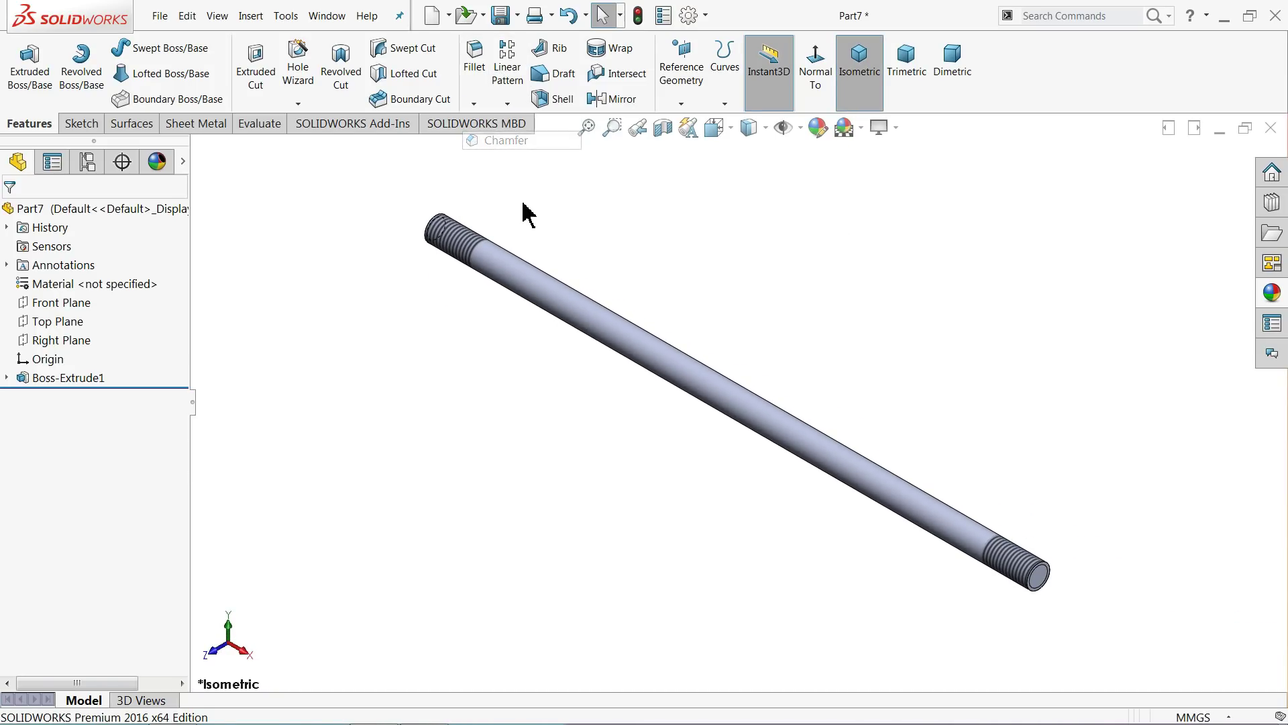
text(0.5)
key(Return)
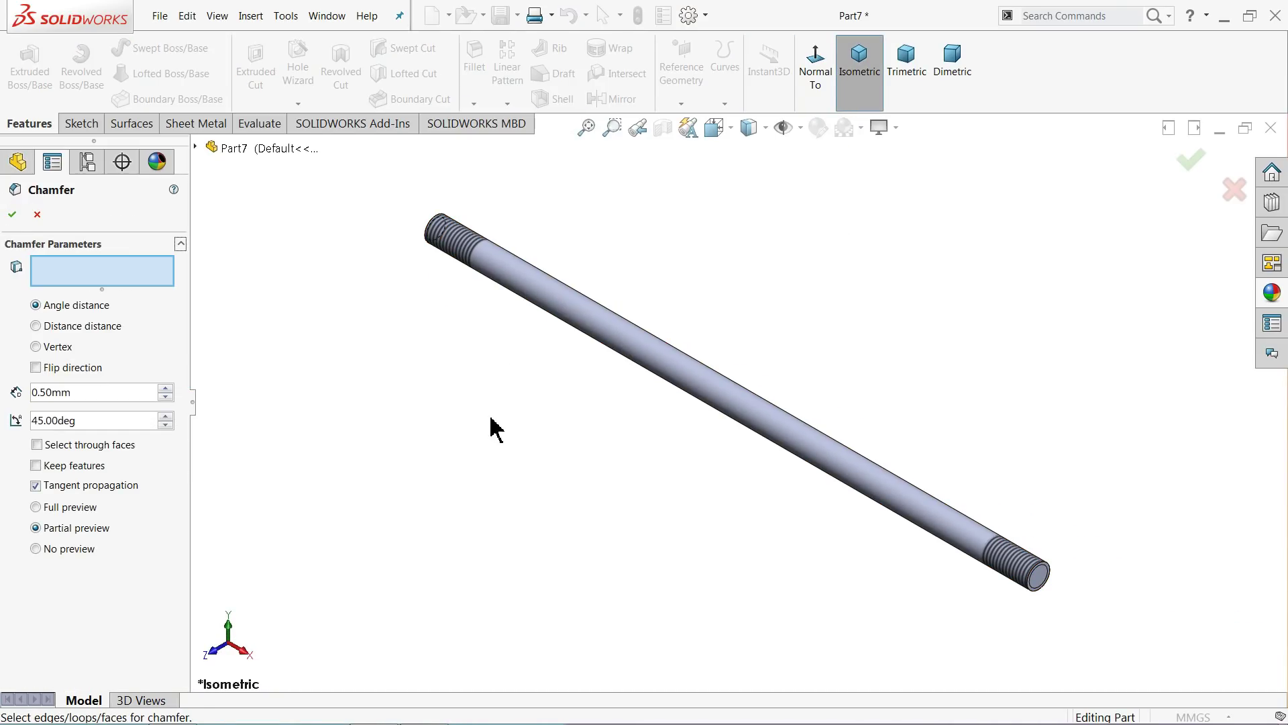
scroll(1067, 607, down, 4)
scroll(1066, 607, down, 3)
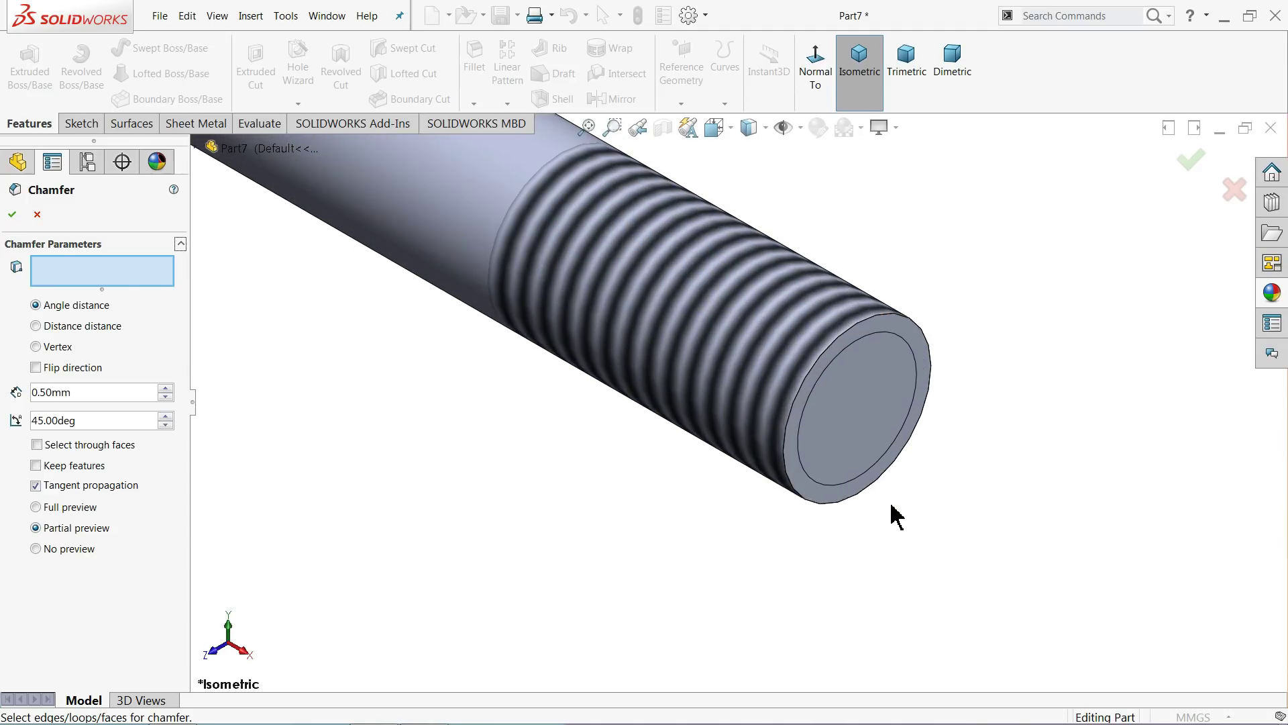
click(795, 406)
scroll(504, 406, up, 5)
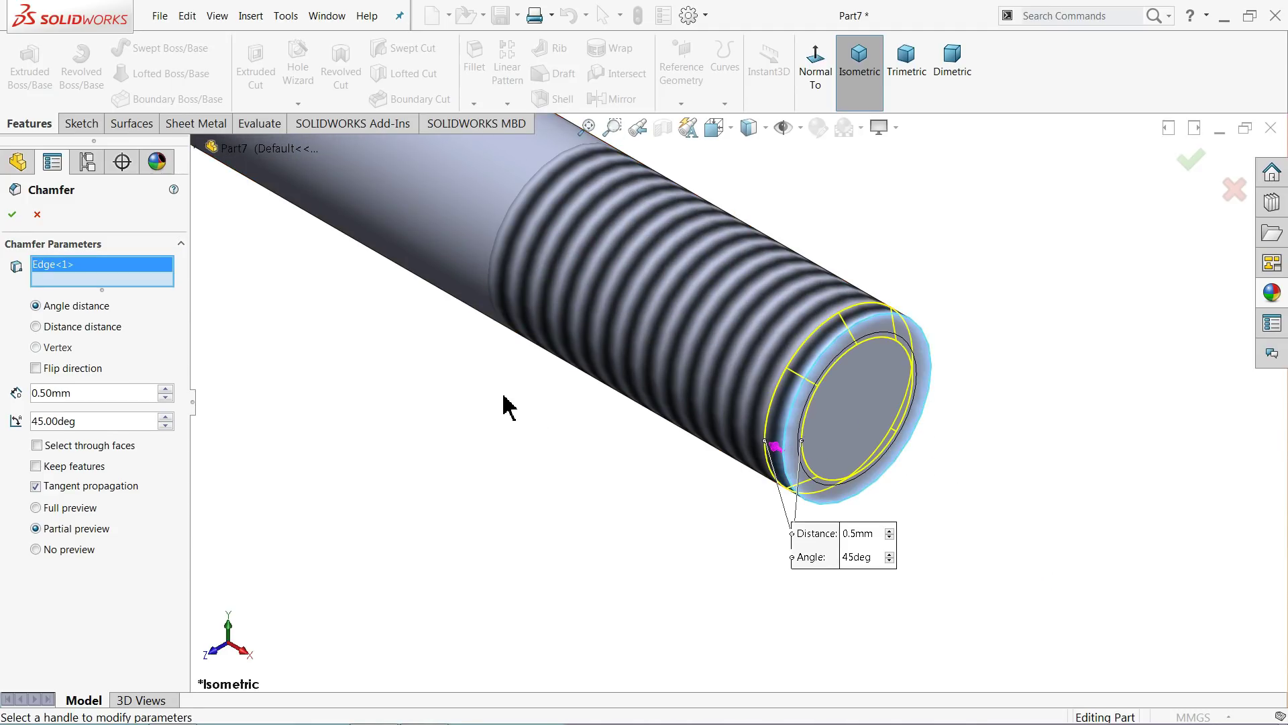
scroll(469, 389, up, 2)
scroll(436, 202, down, 7)
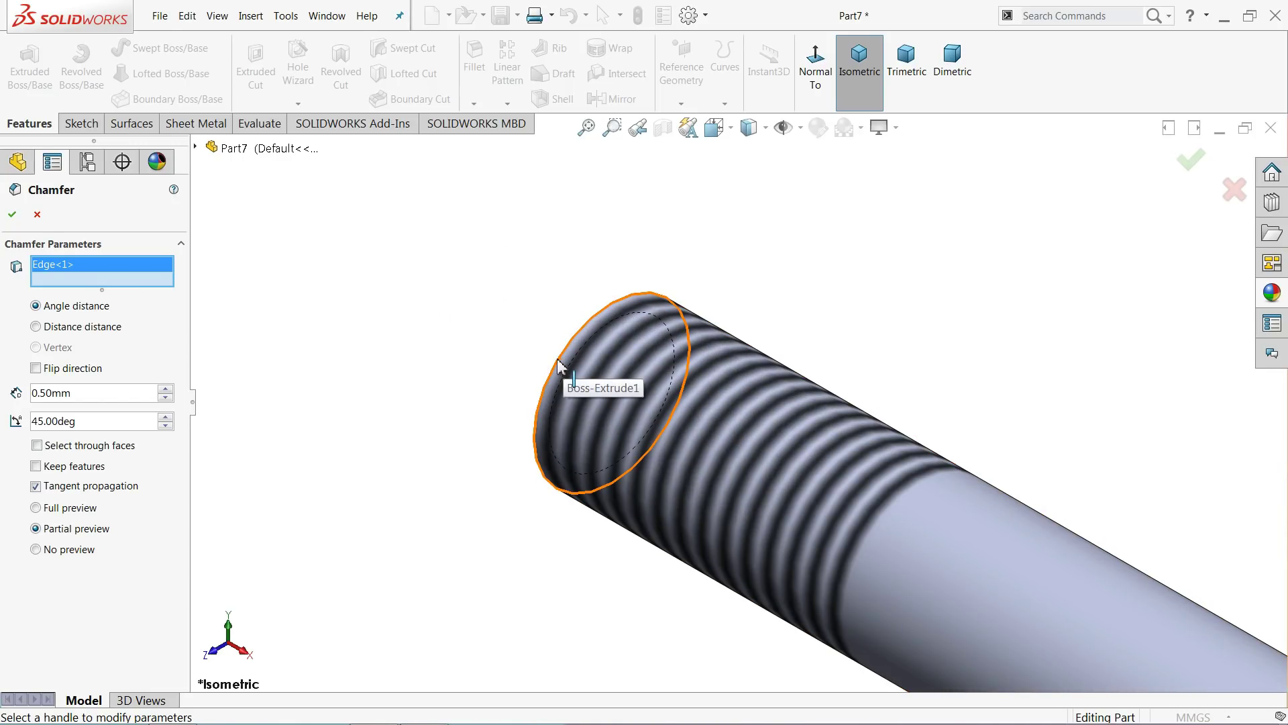
click(558, 366)
click(12, 214)
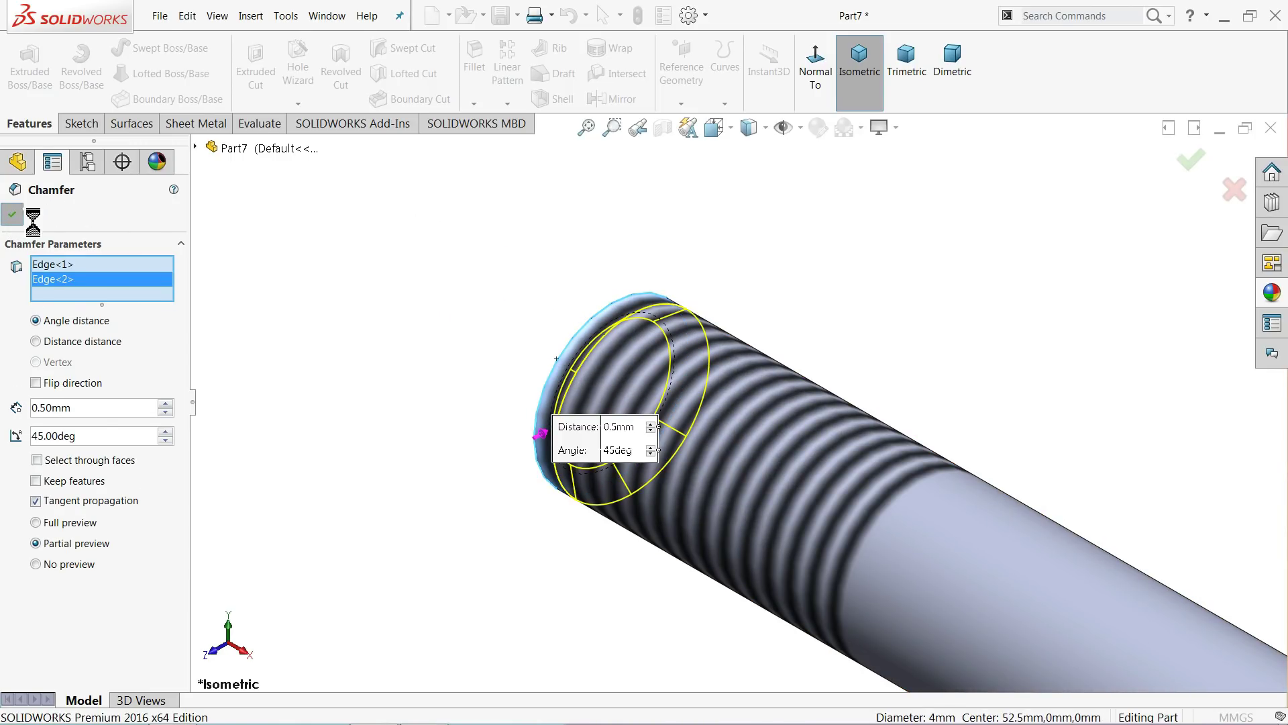
Step: Save the part as "25.Piston support Rod" in the Steam Engine Assembly folder
click(907, 74)
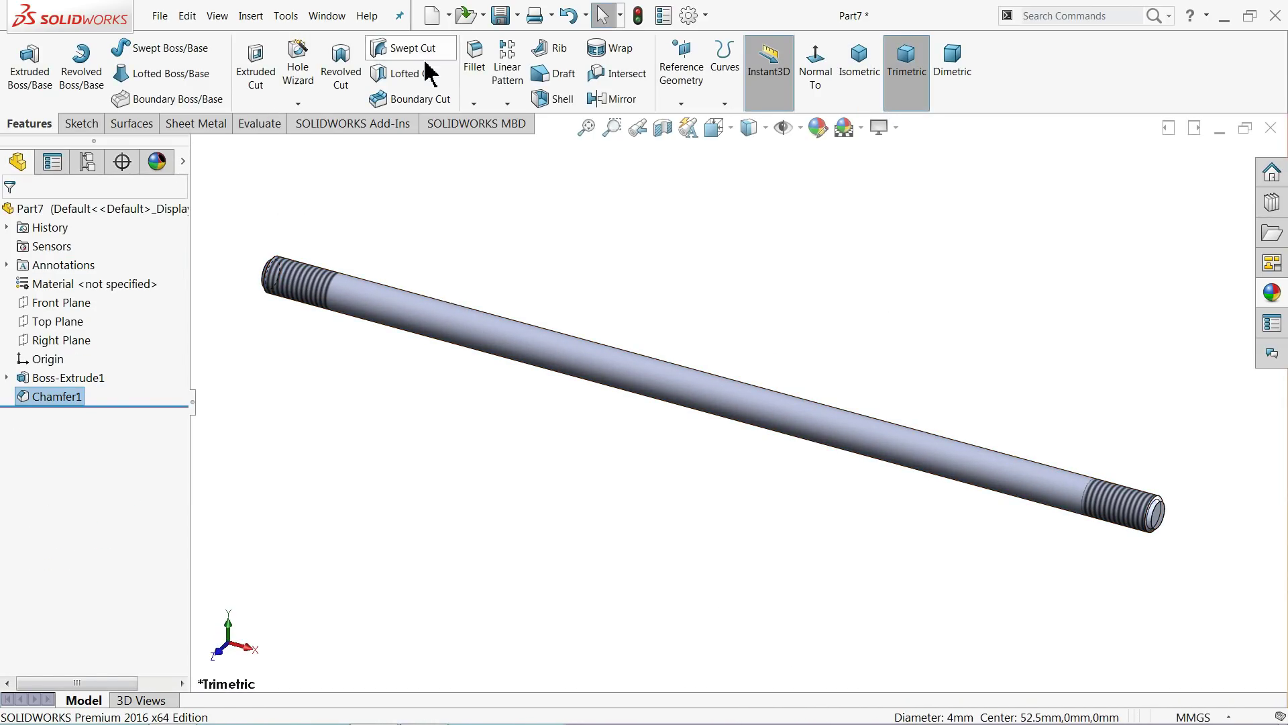
click(500, 16)
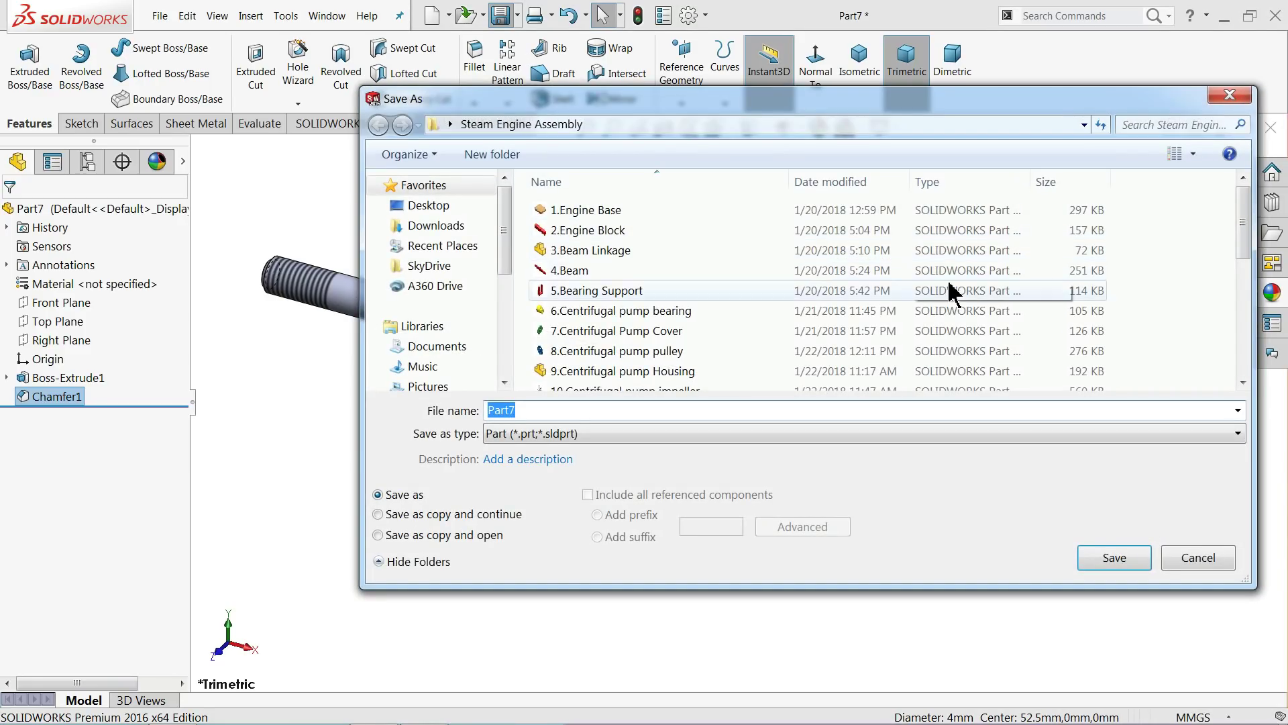
text(25.Piston support Rod)
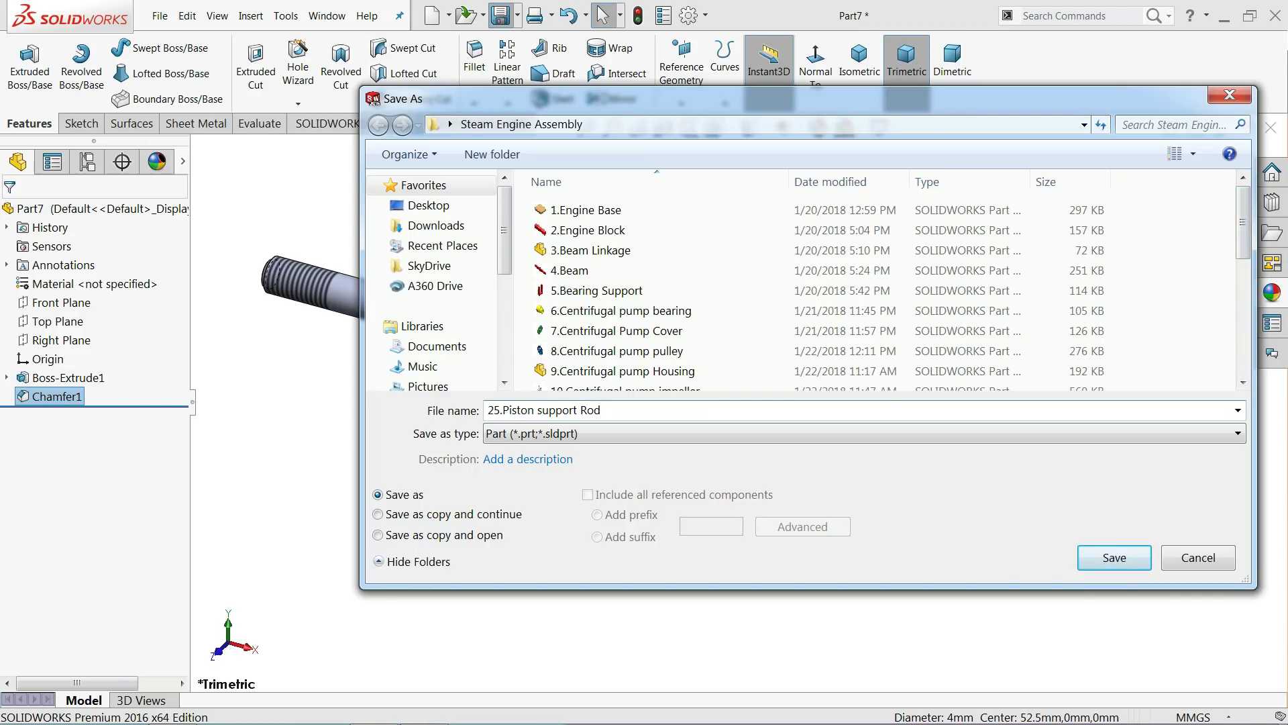
click(1112, 557)
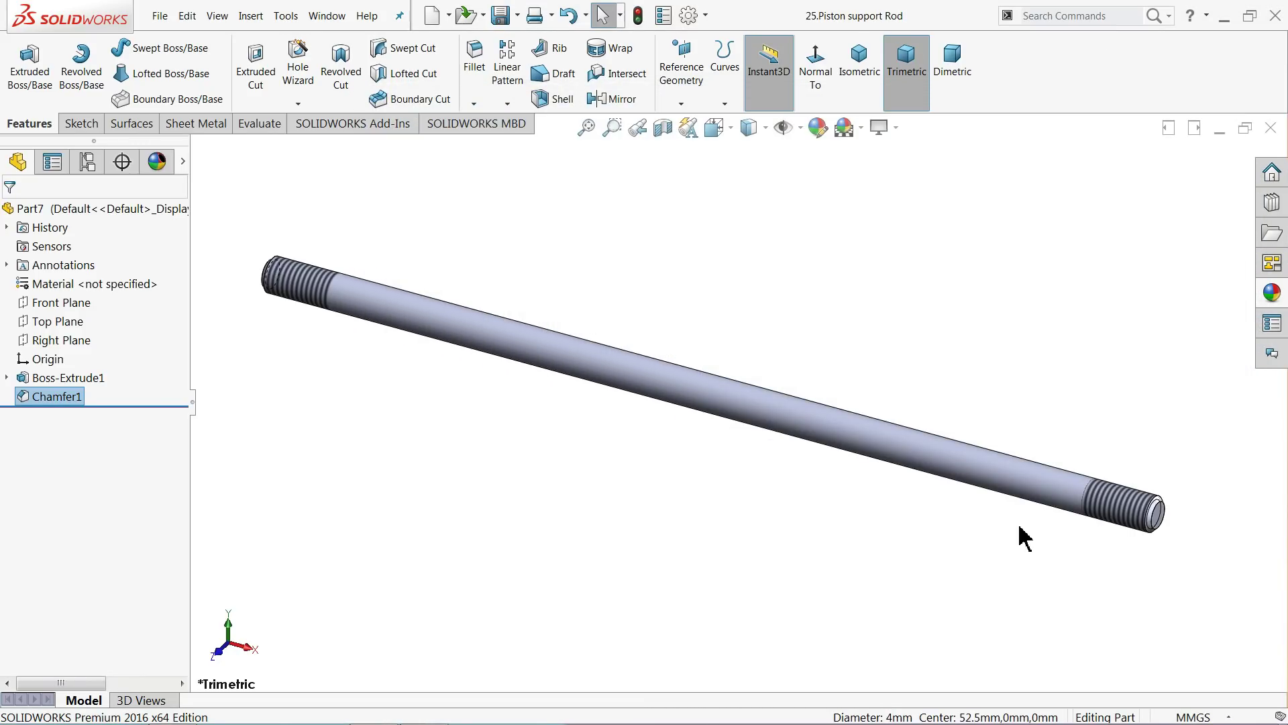
mouse_move(541, 425)
middle_down()
mouse_move(635, 389)
mouse_move(564, 405)
mouse_move(529, 387)
mouse_move(539, 416)
middle_up()
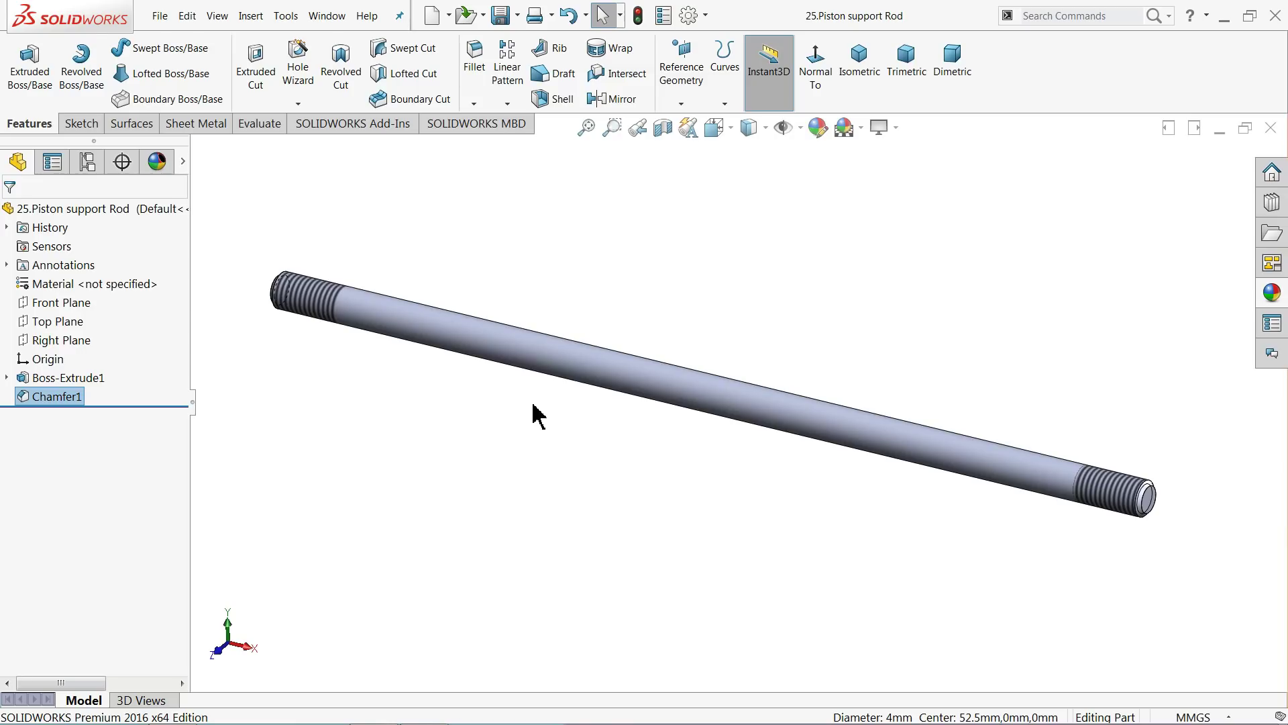
mouse_move(516, 392)
middle_down()
mouse_move(535, 369)
mouse_move(507, 403)
middle_up()
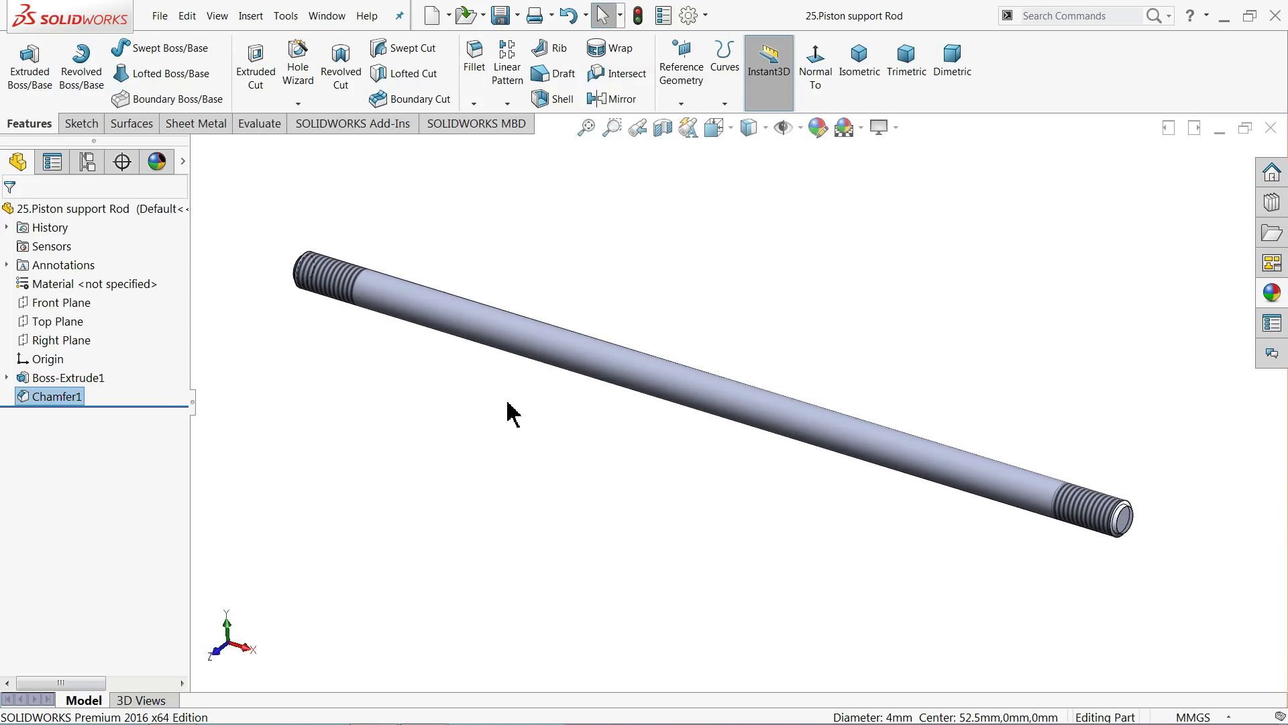
click(508, 403)
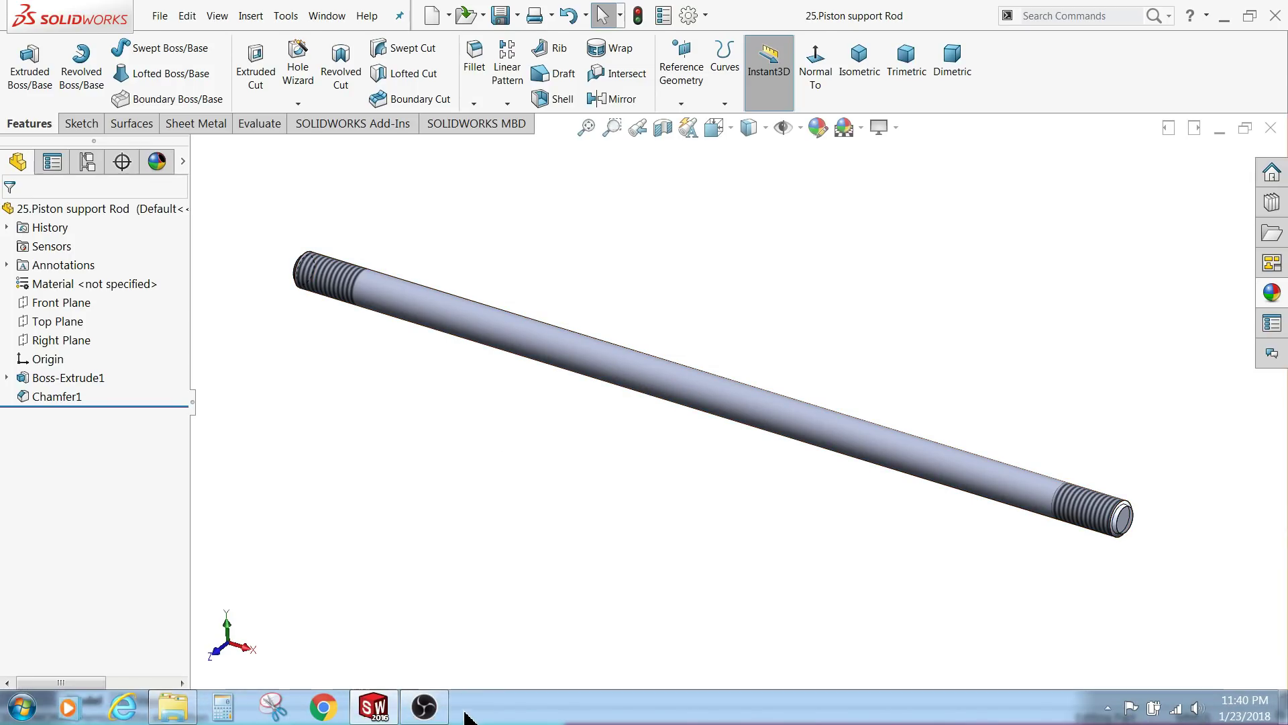
click(427, 708)
click(1104, 621)
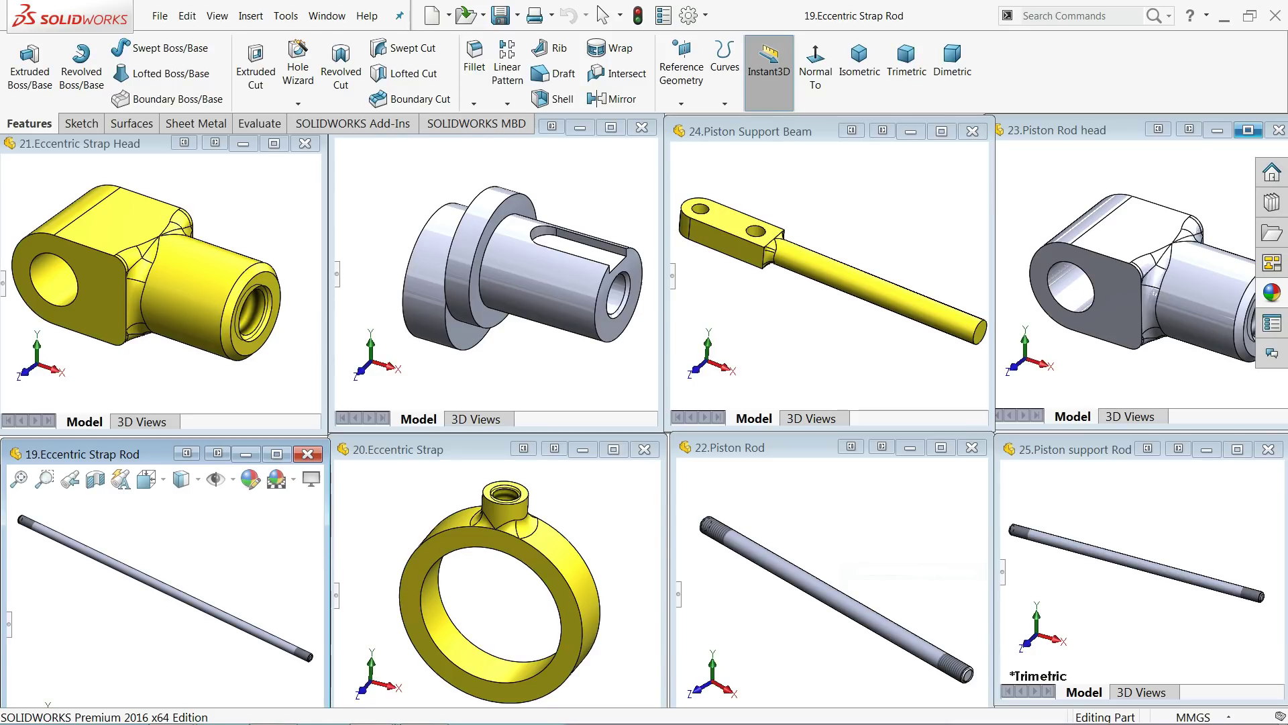